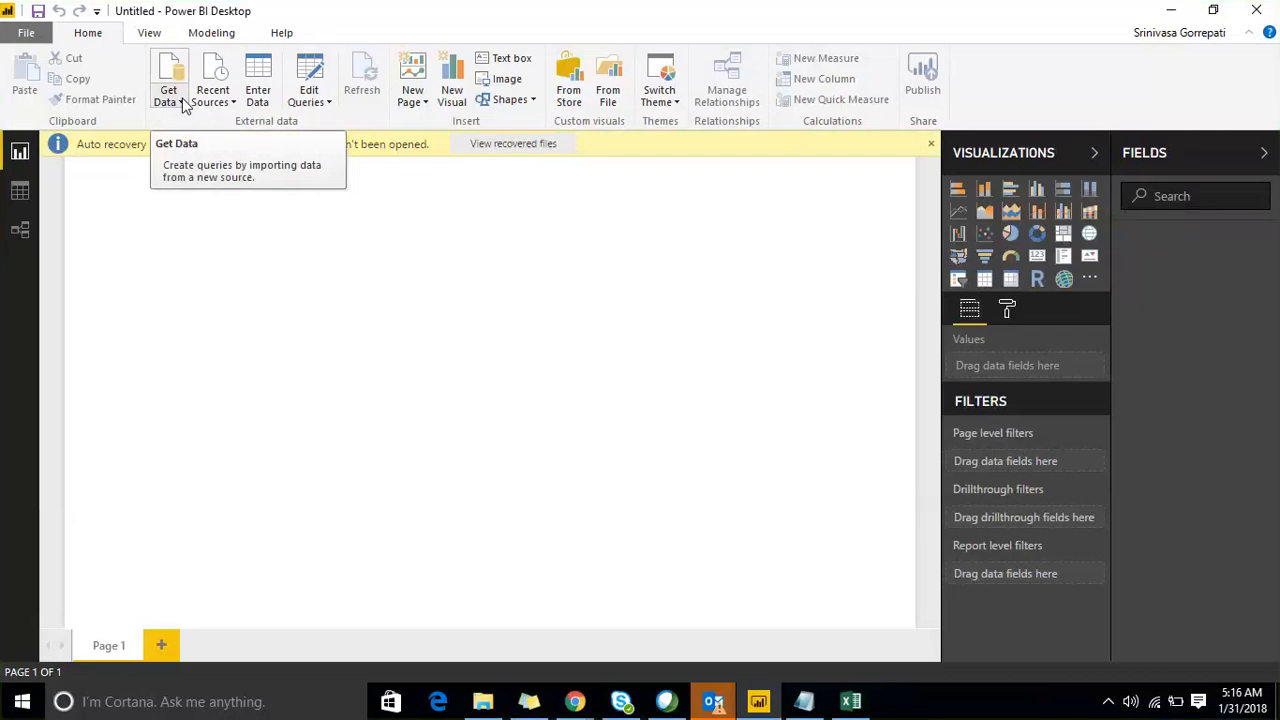
Import the sampledata sheet from the sample Excel workbook on the Desktop and load it into the report.
left_click(183, 104)
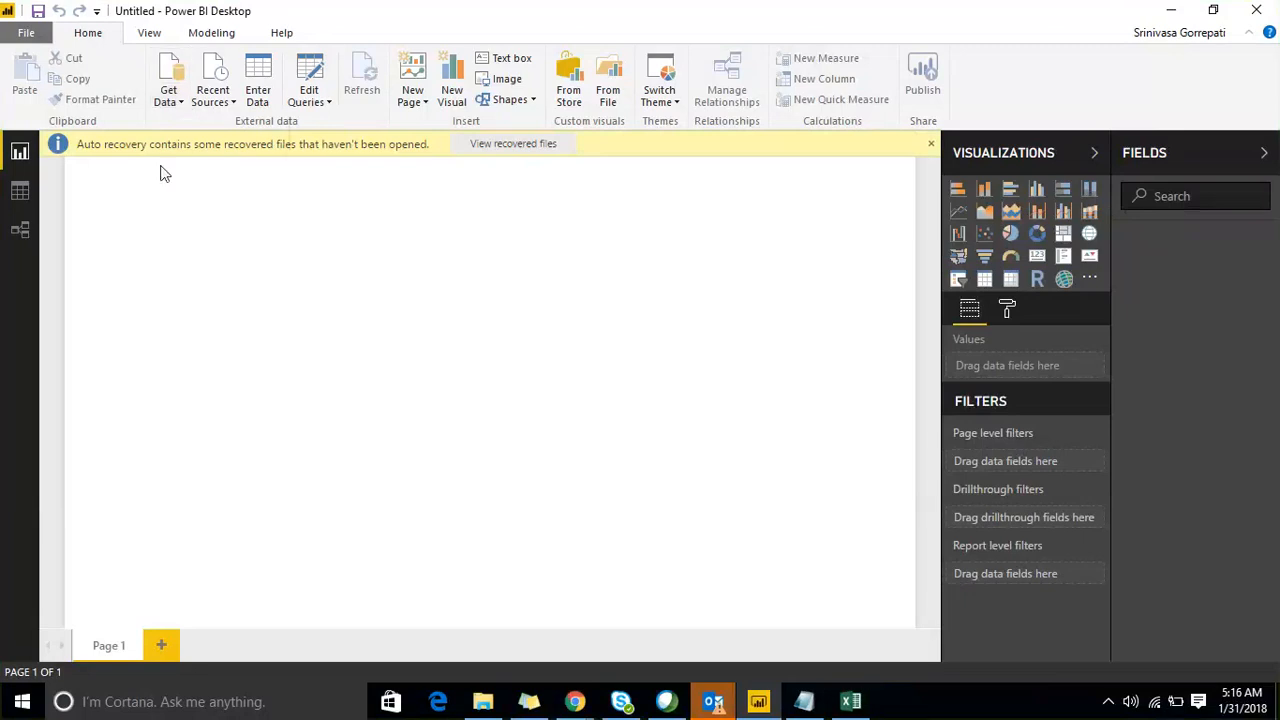
left_click(170, 95)
left_click(185, 177)
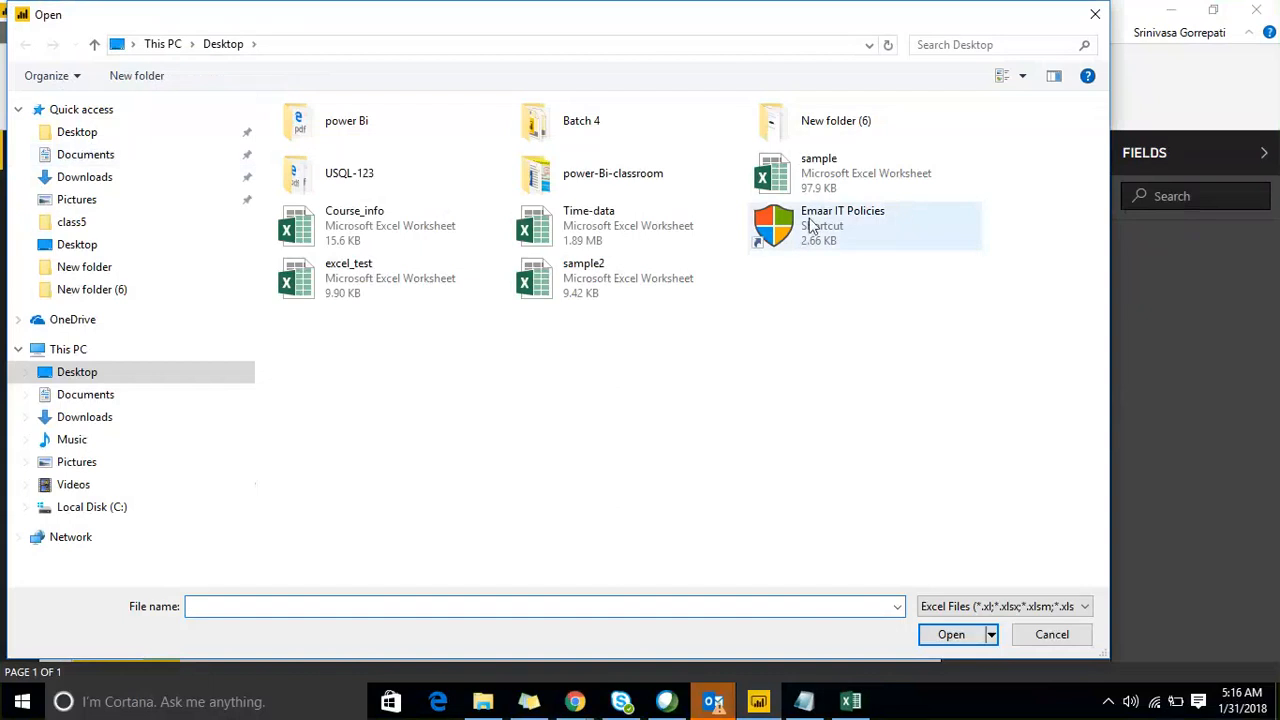
left_click(865, 173)
left_click(948, 632)
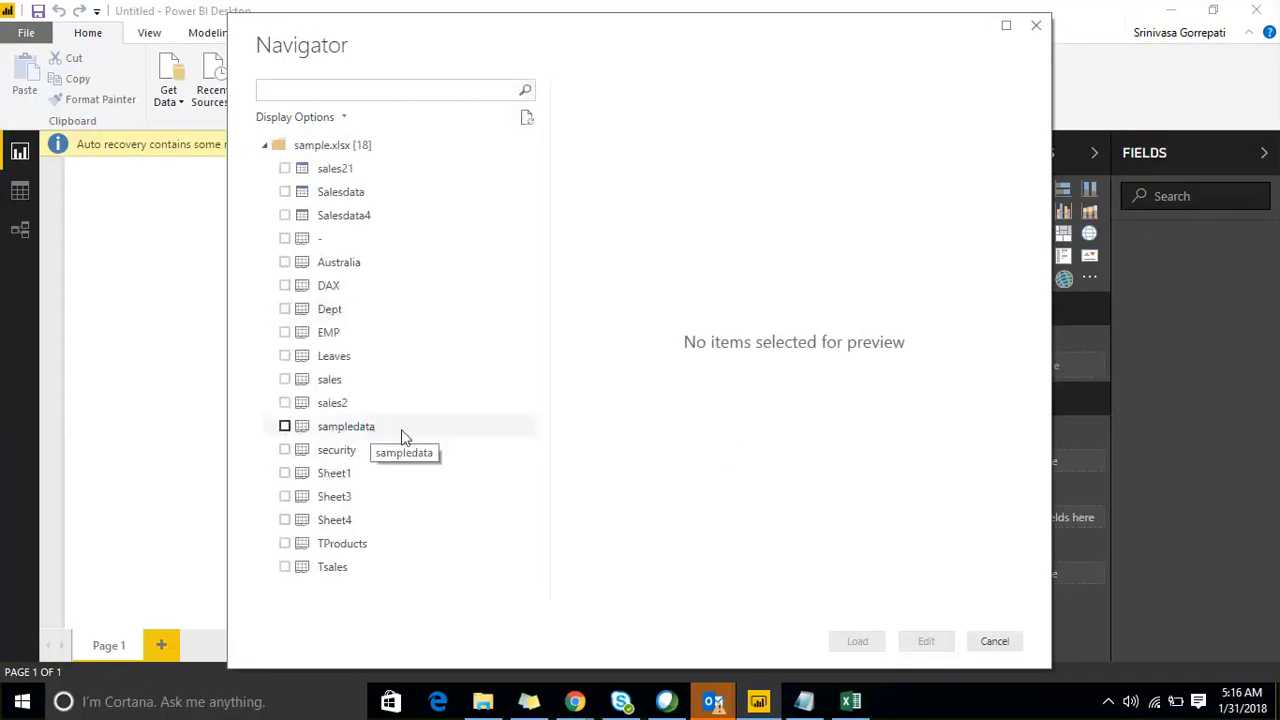
left_click(285, 428)
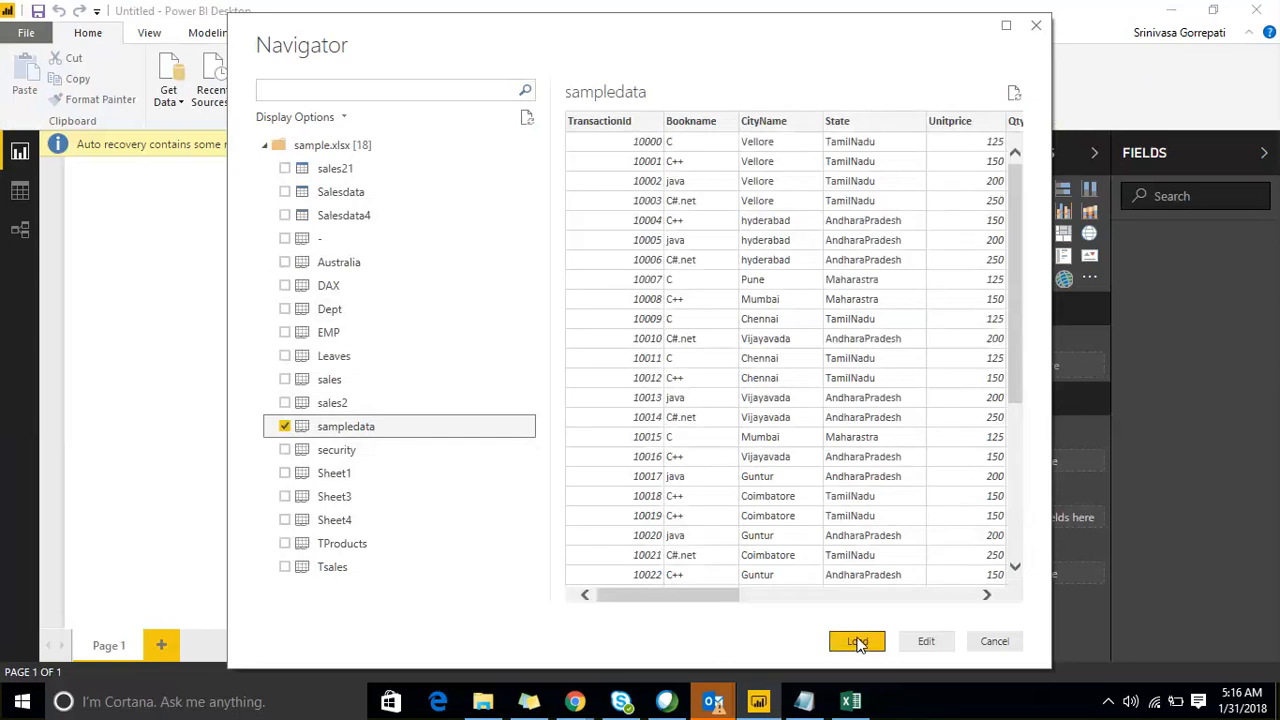
left_click(857, 643)
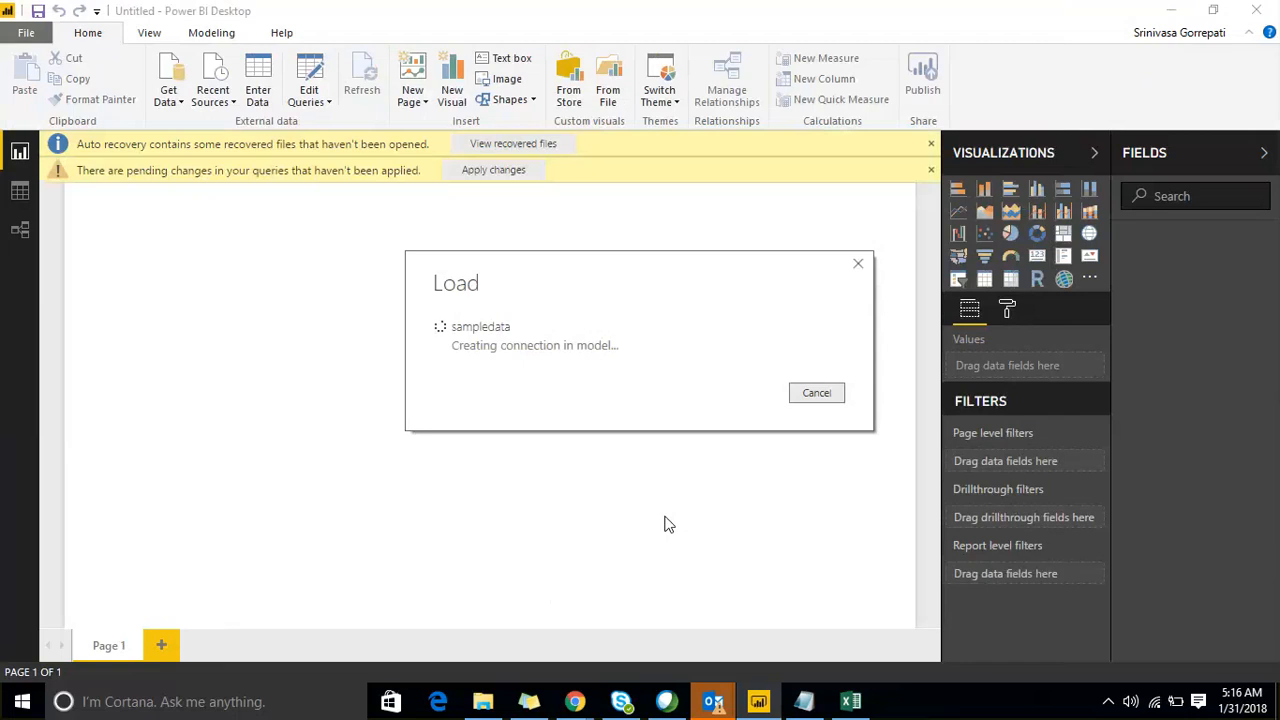
Switch to Notepad to review the requirements list, highlighting the Dimensional modeling item, and return to Power BI Desktop.
left_click(803, 702)
scroll(58, 298, "up", 1)
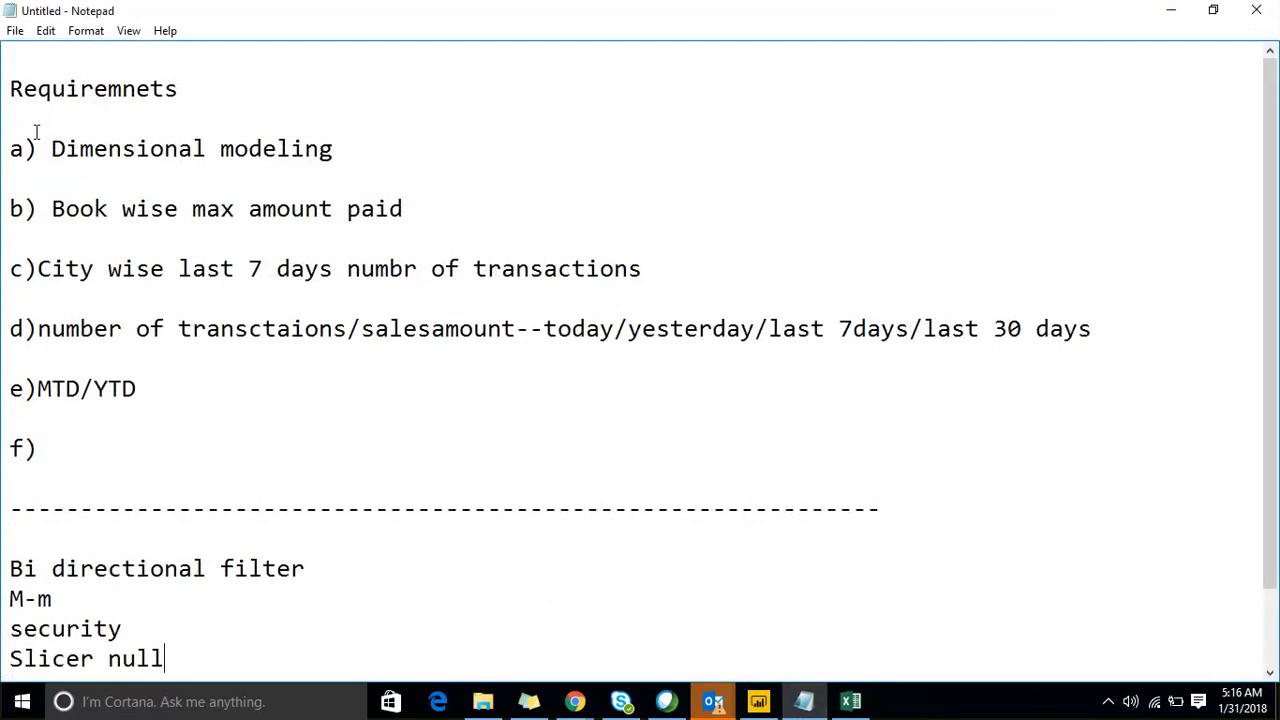
left_click_drag(45, 153, 347, 148)
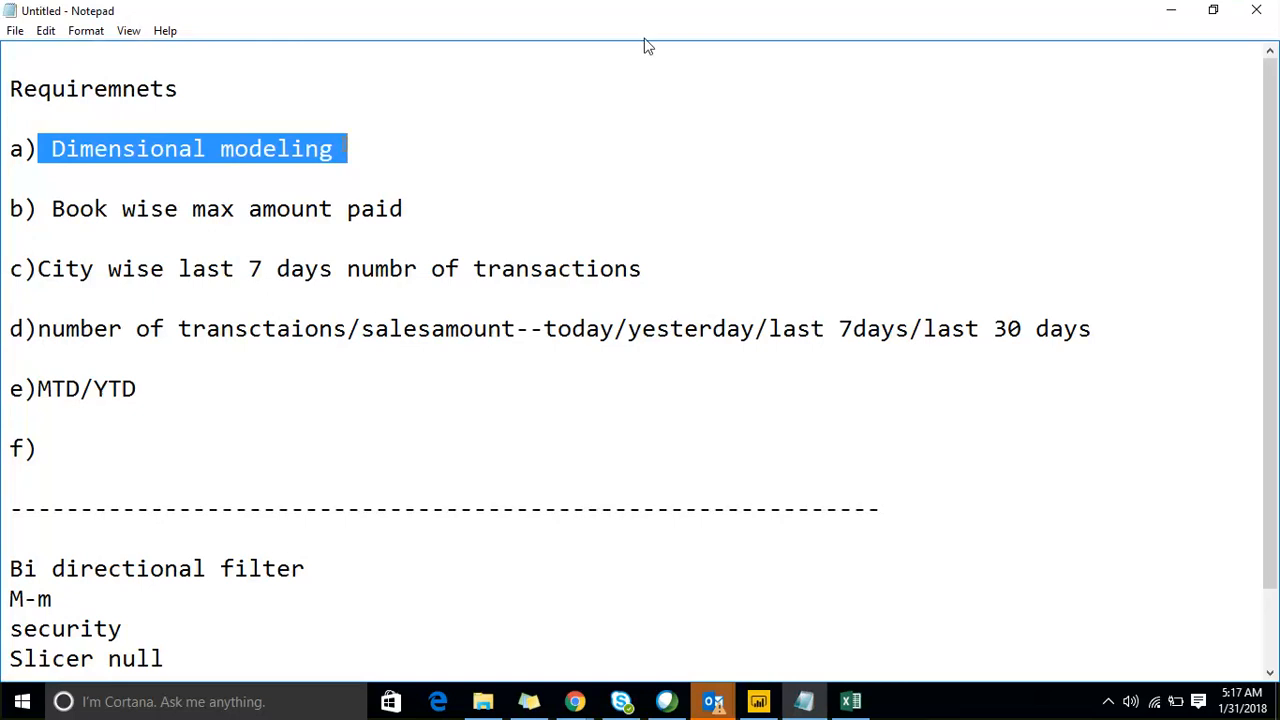
left_click(758, 703)
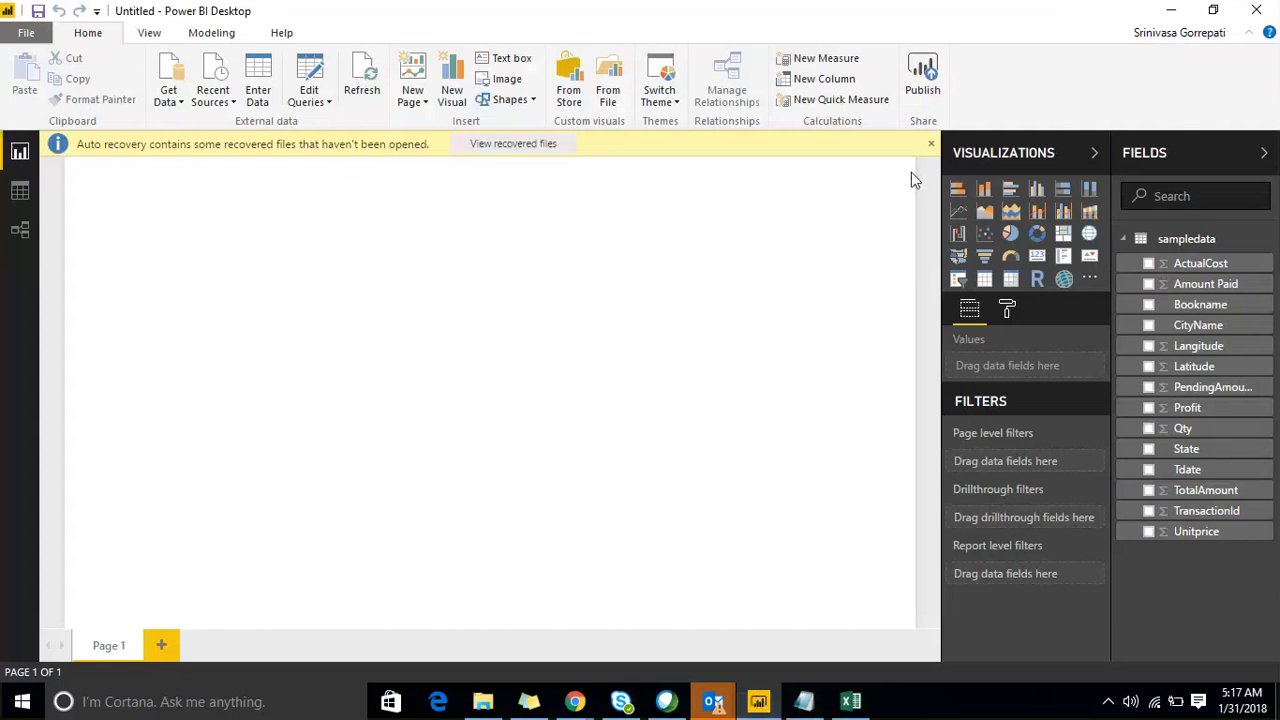
left_click(800, 19)
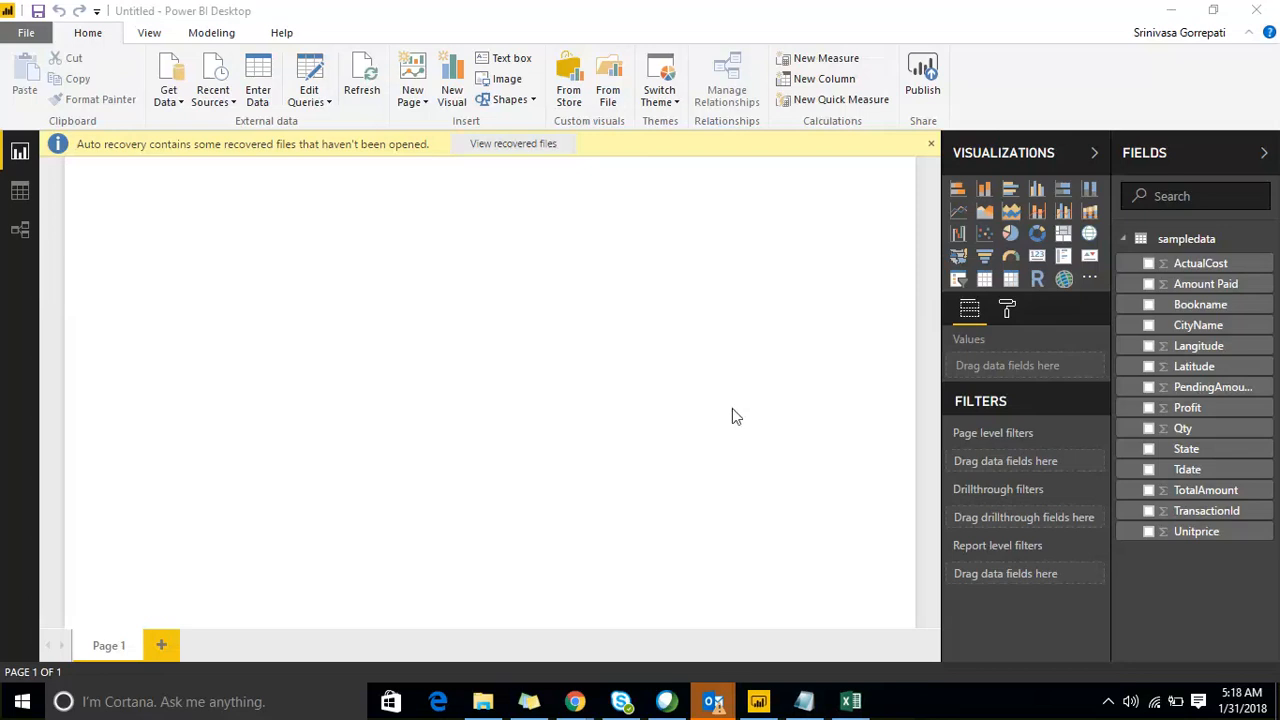
View the rows of the sampledata table and open its query in the Query Editor.
left_click(18, 190)
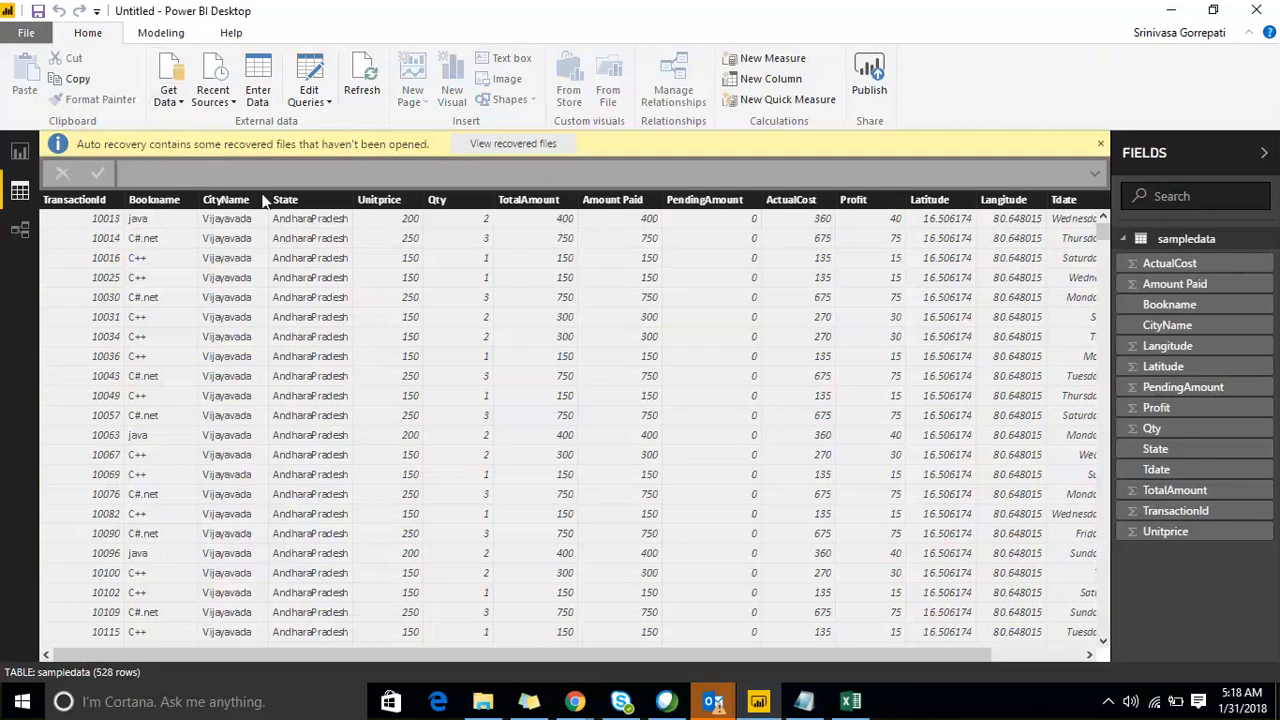
left_click(178, 104)
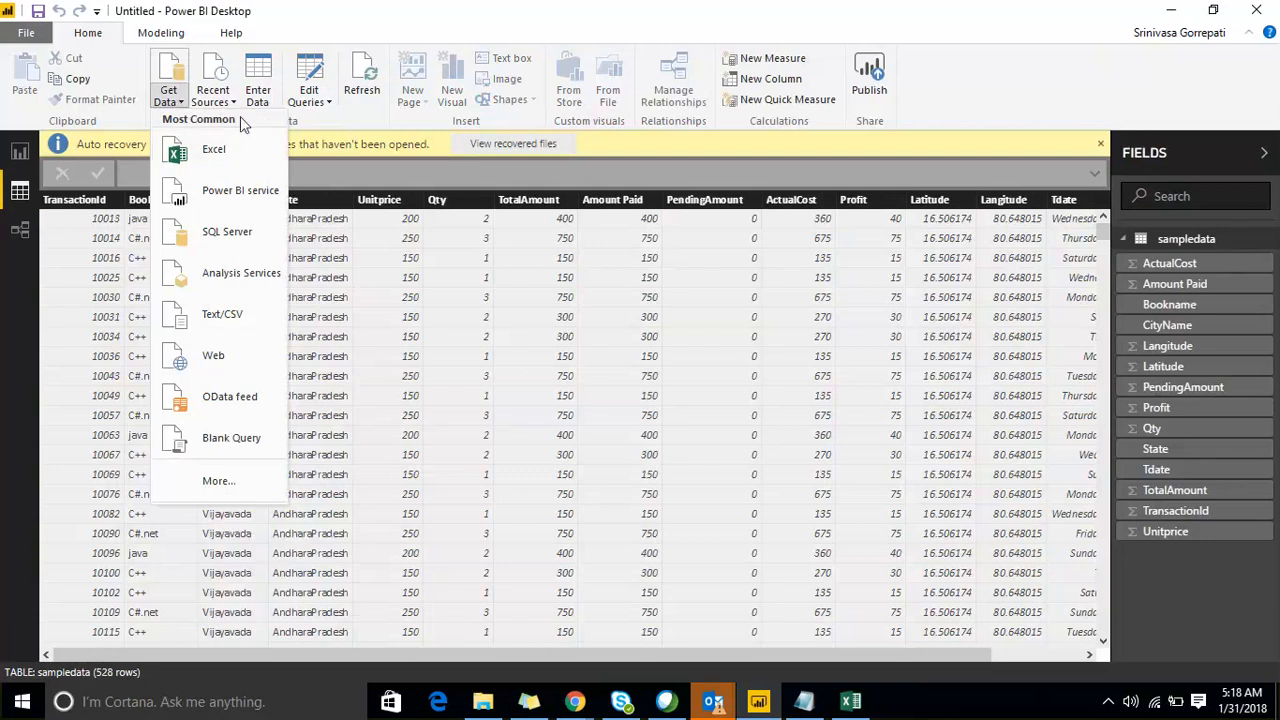
left_click(327, 108)
left_click(329, 104)
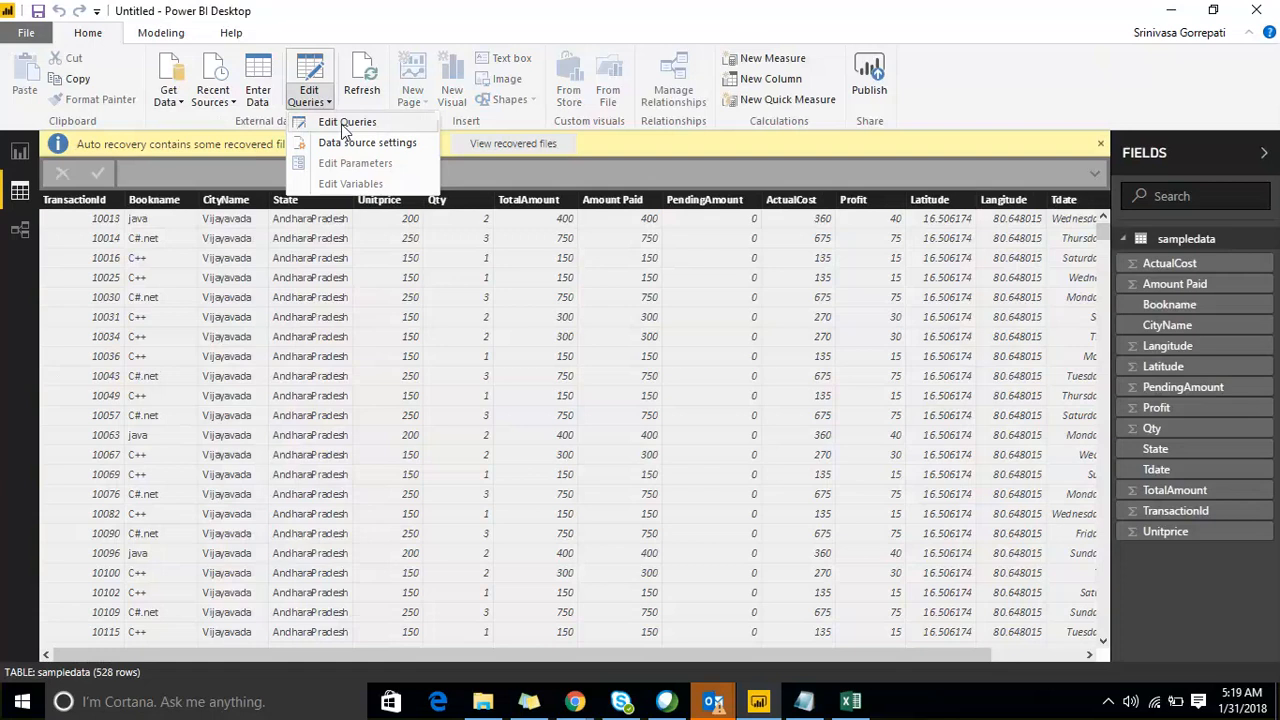
left_click(356, 121)
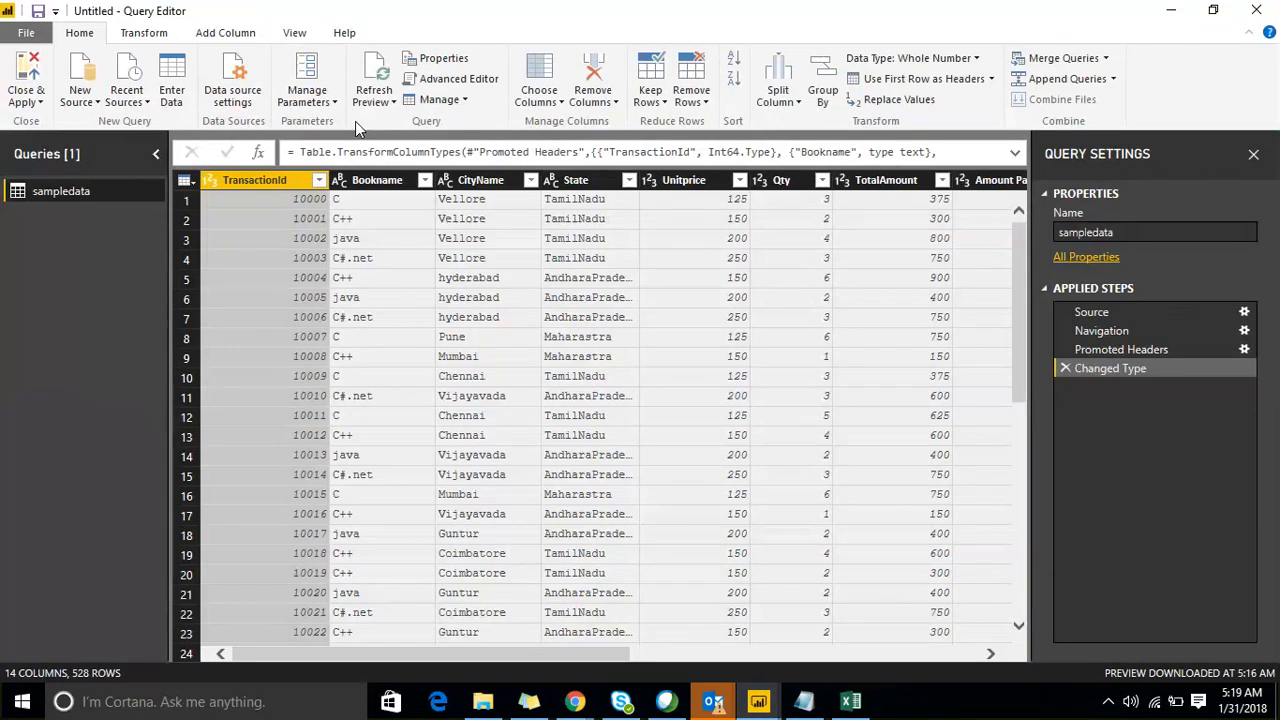
left_click(826, 93)
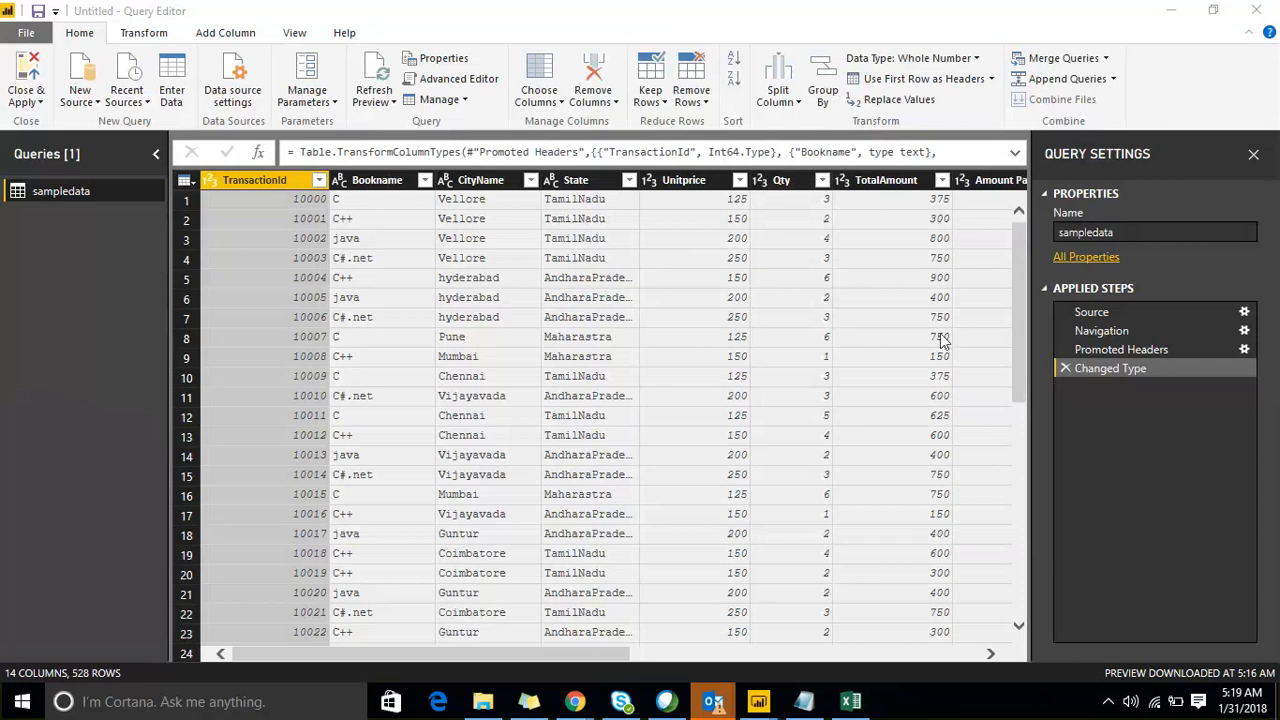
Add the Bookname column of sampledata as a new query.
left_click(368, 184)
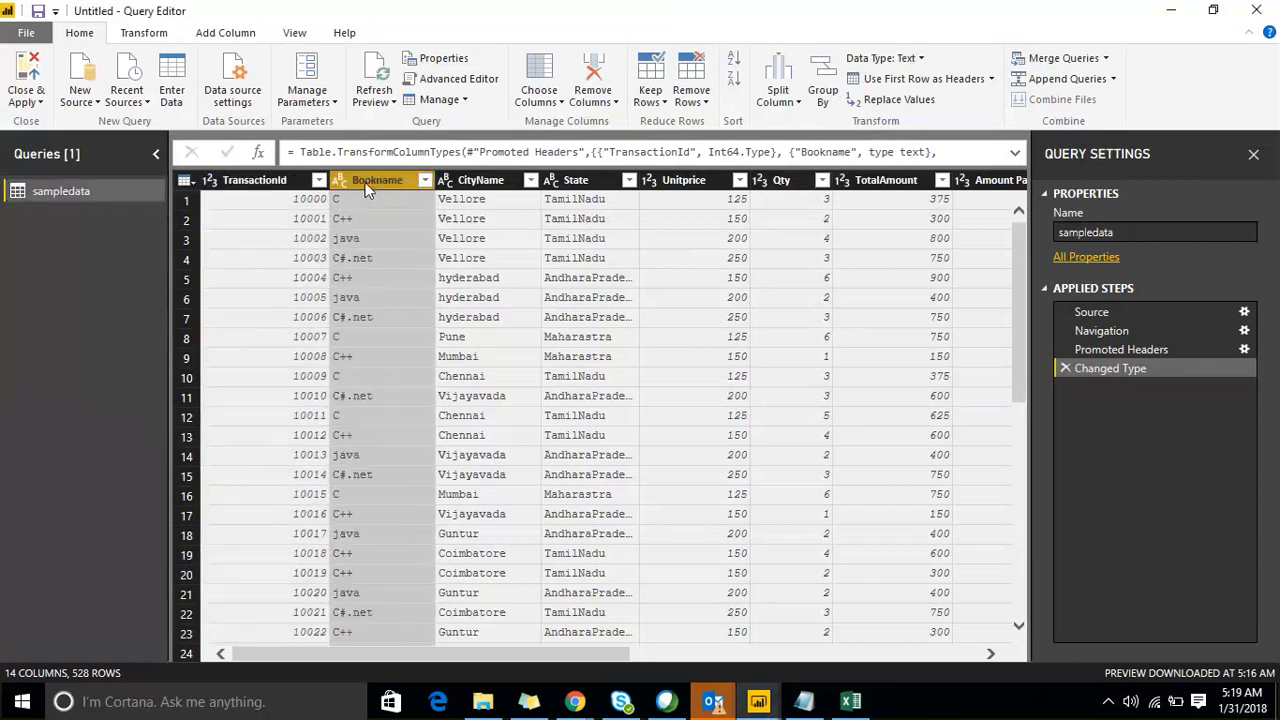
right_click(368, 186)
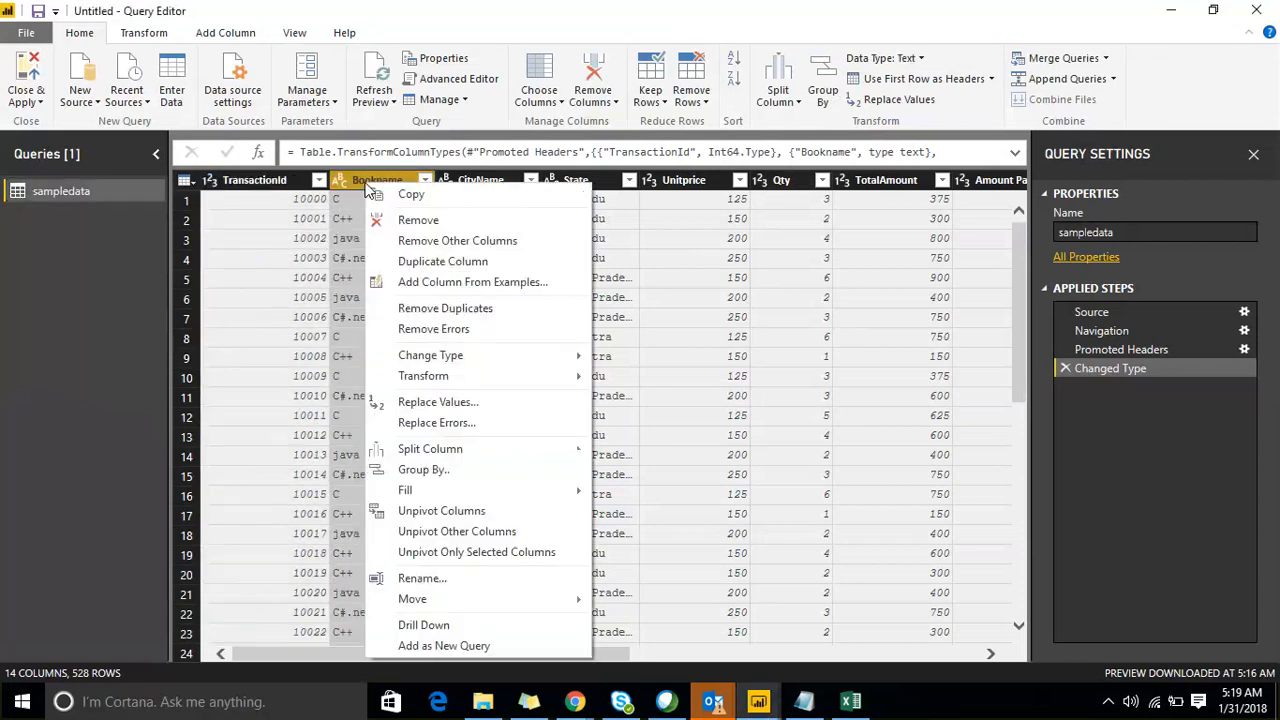
left_click(462, 645)
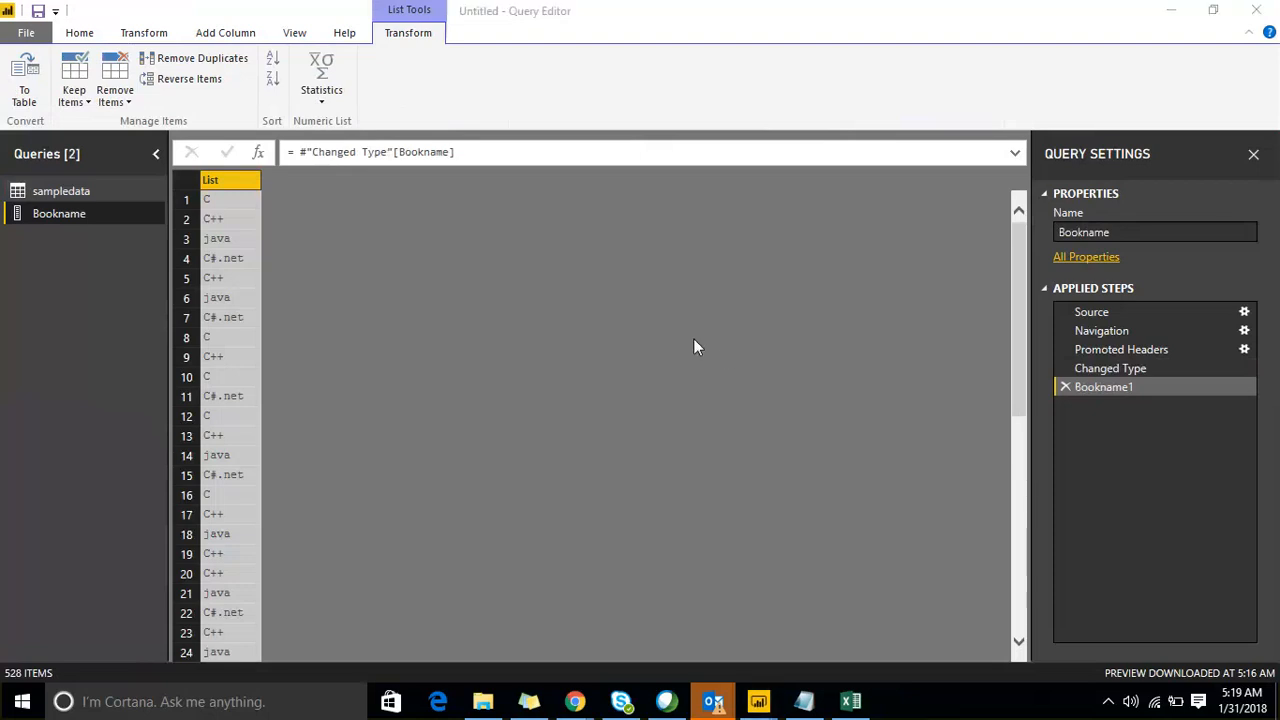
Remove duplicates from the Bookname list and convert it to a table with no delimiter.
left_click(216, 183)
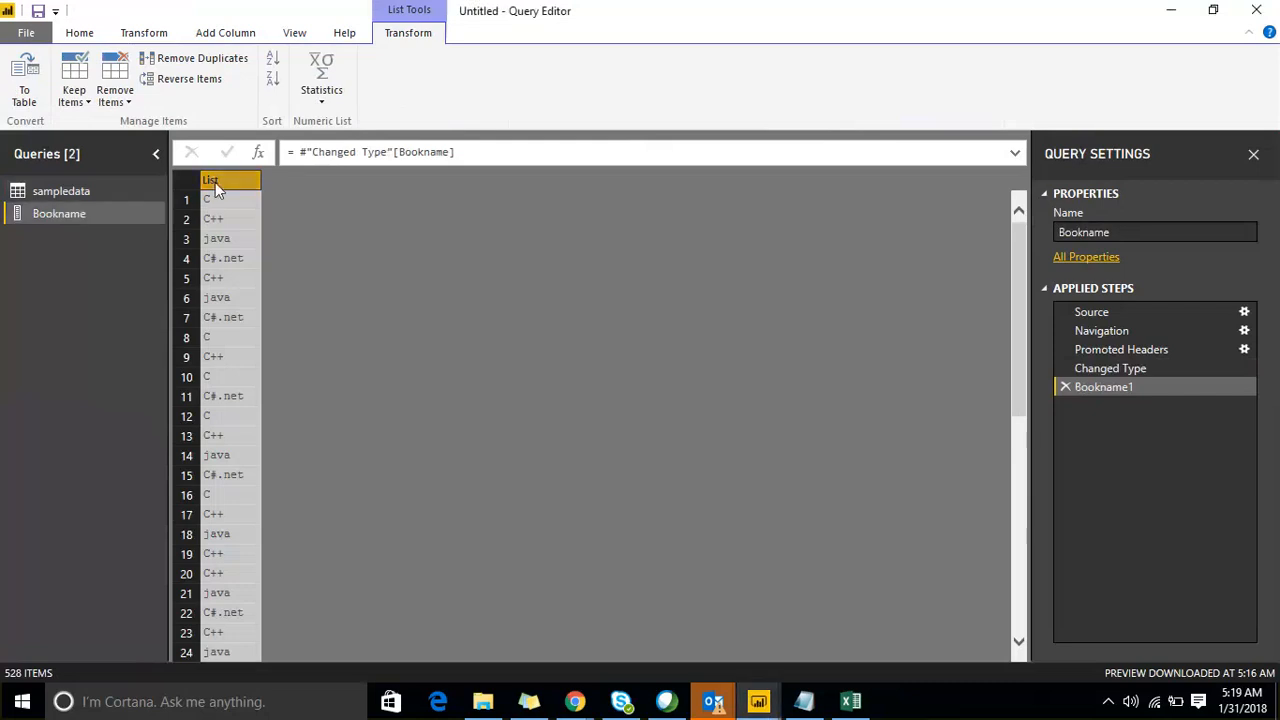
right_click(215, 186)
left_click(262, 243)
left_click(25, 100)
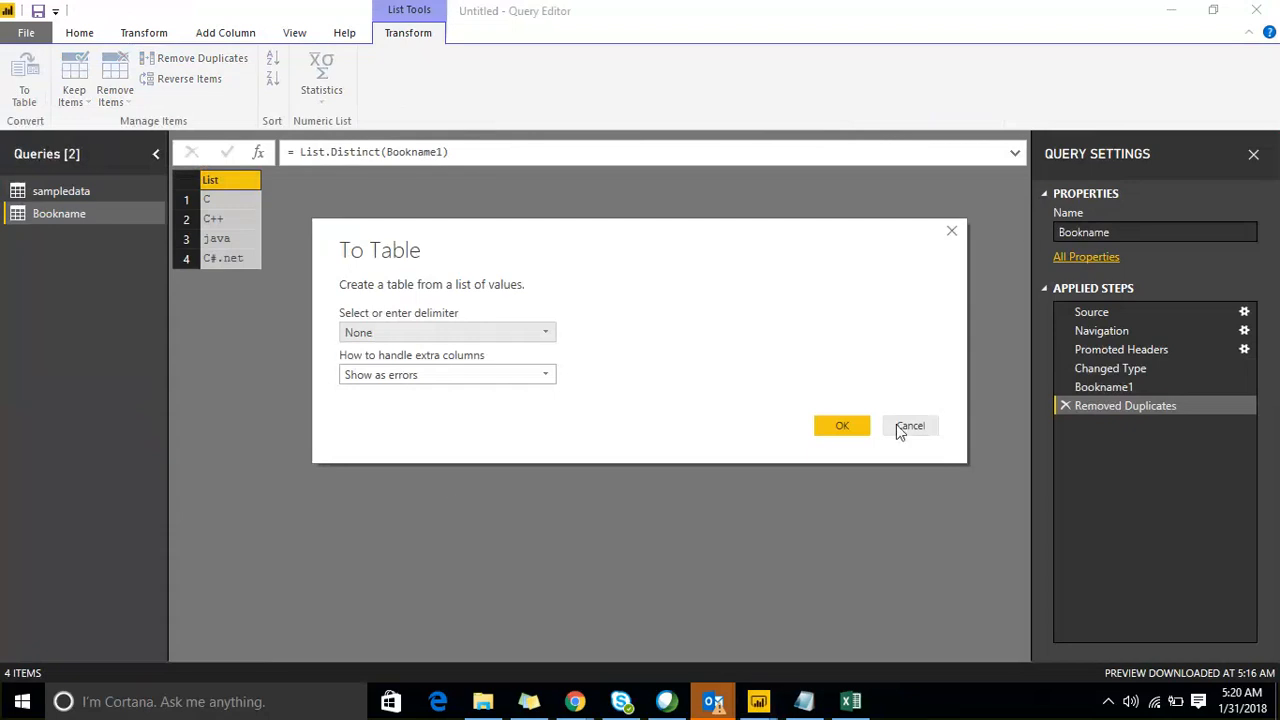
left_click(845, 427)
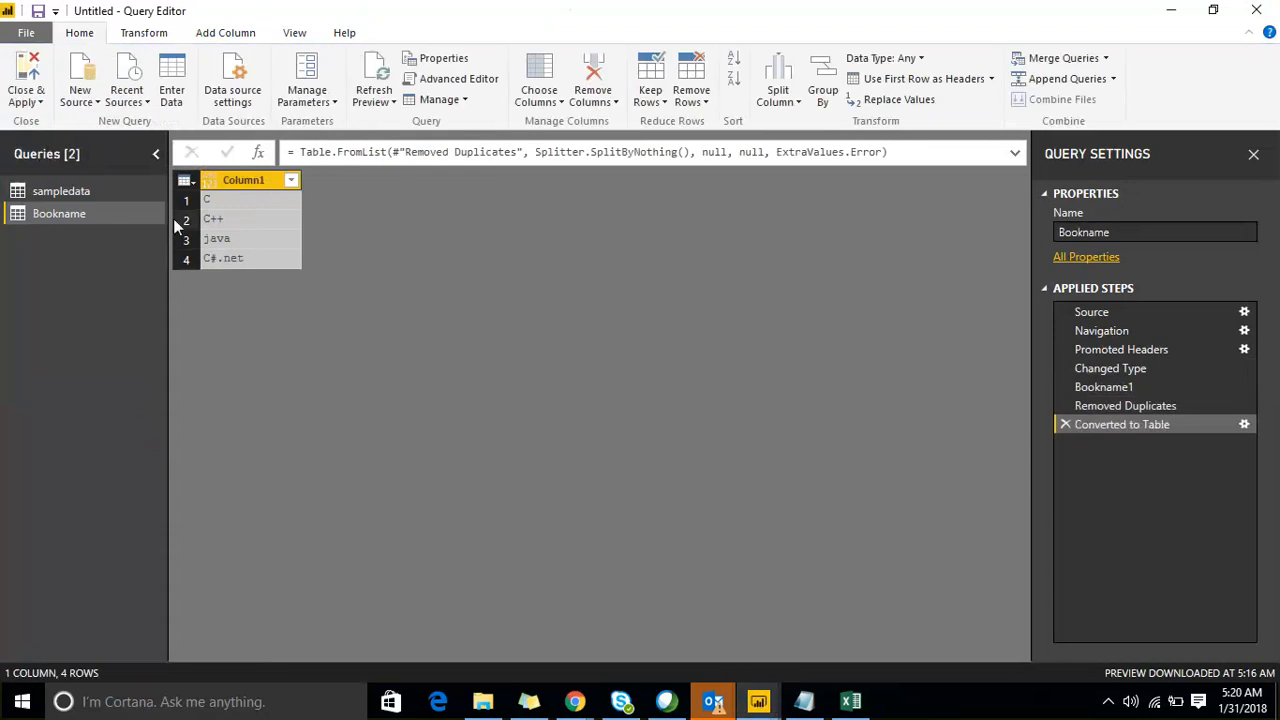
Add the CityName column of the sampledata query as a new query.
left_click(132, 192)
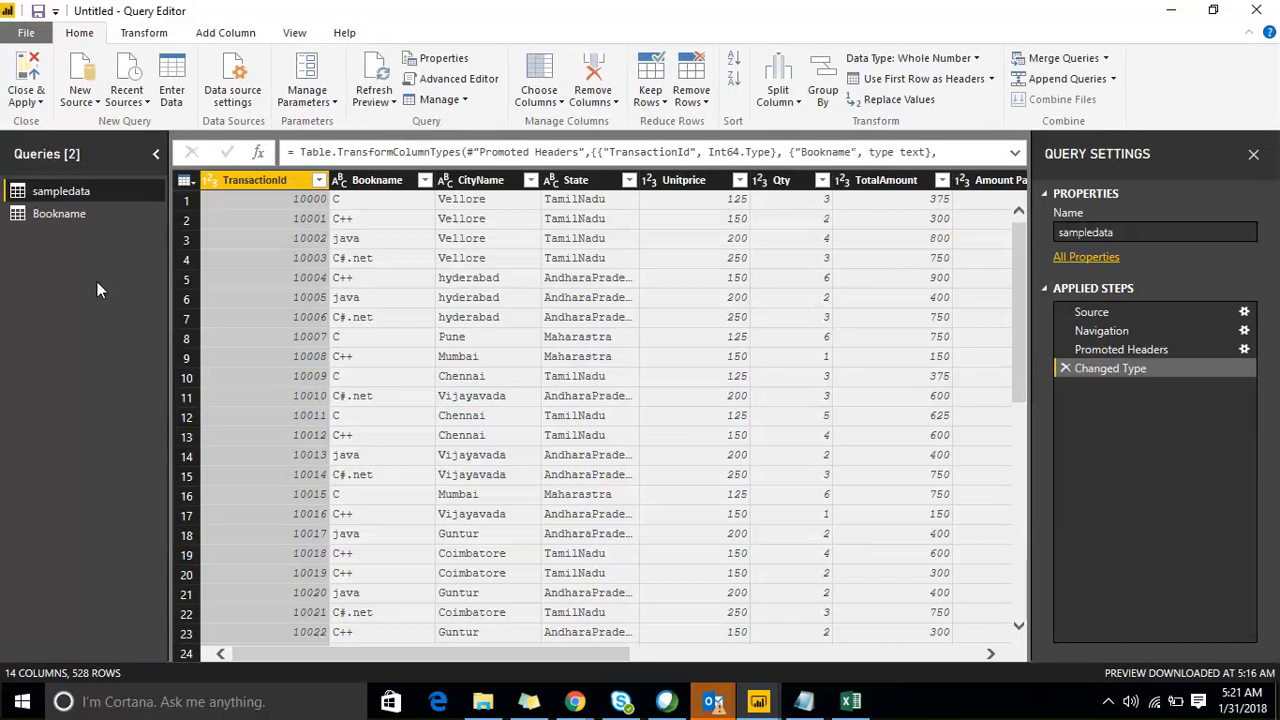
right_click(488, 186)
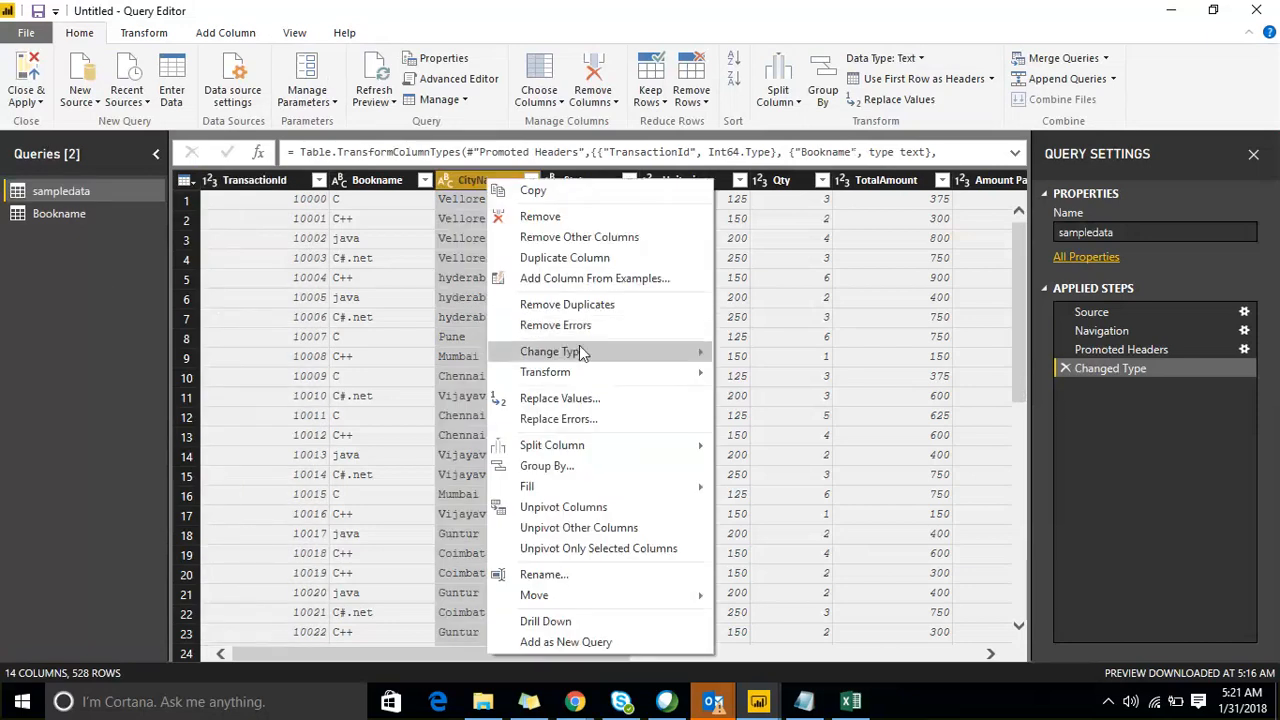
left_click(596, 642)
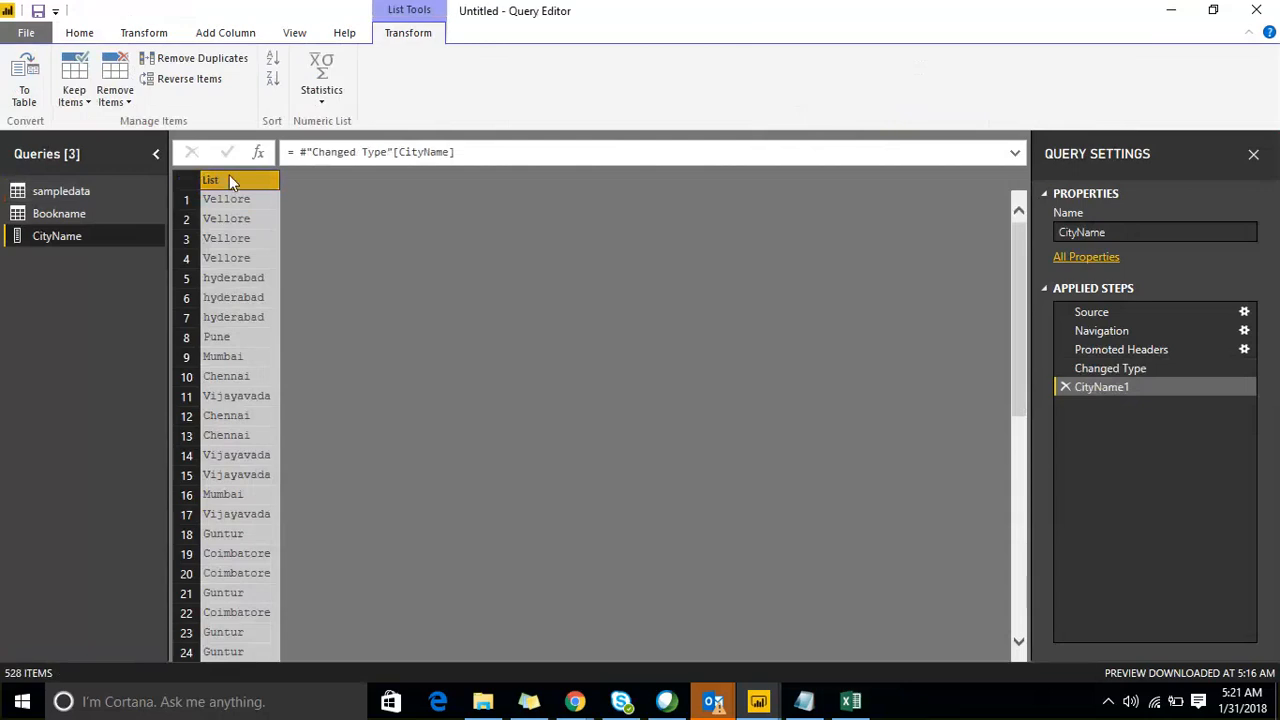
Remove duplicates from the CityName list and convert it to a table with no delimiter.
right_click(229, 176)
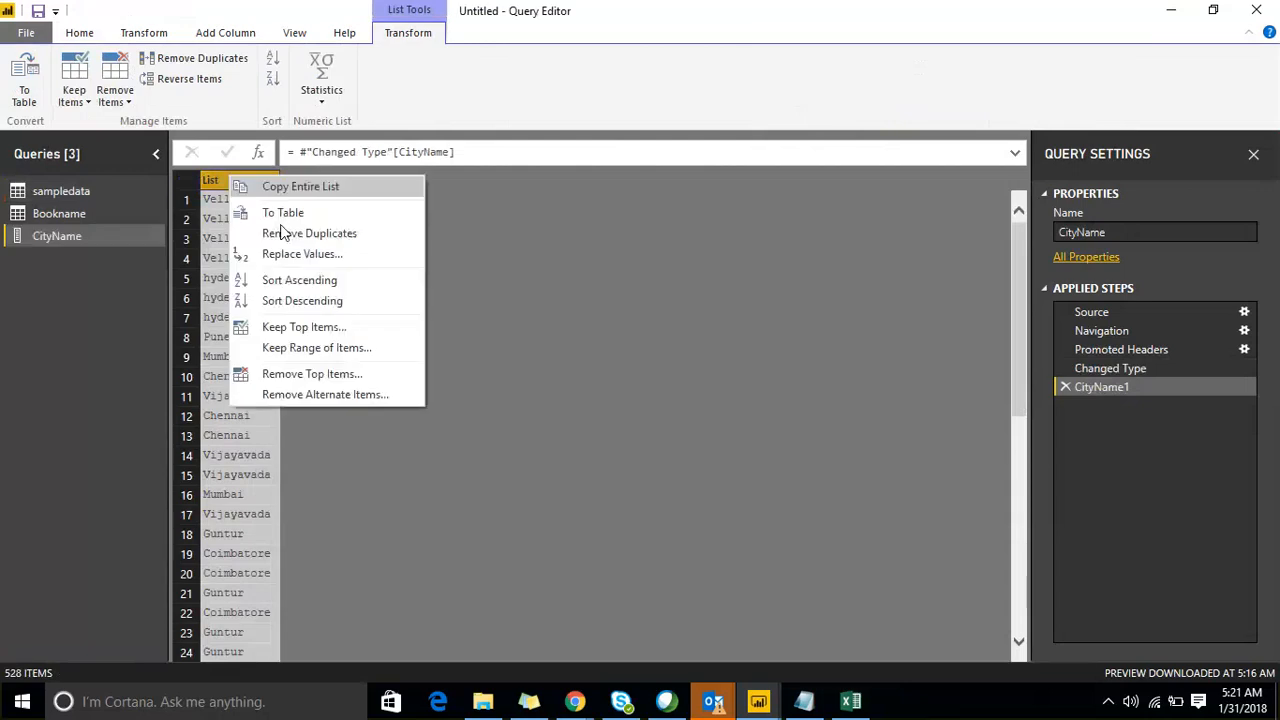
left_click(350, 234)
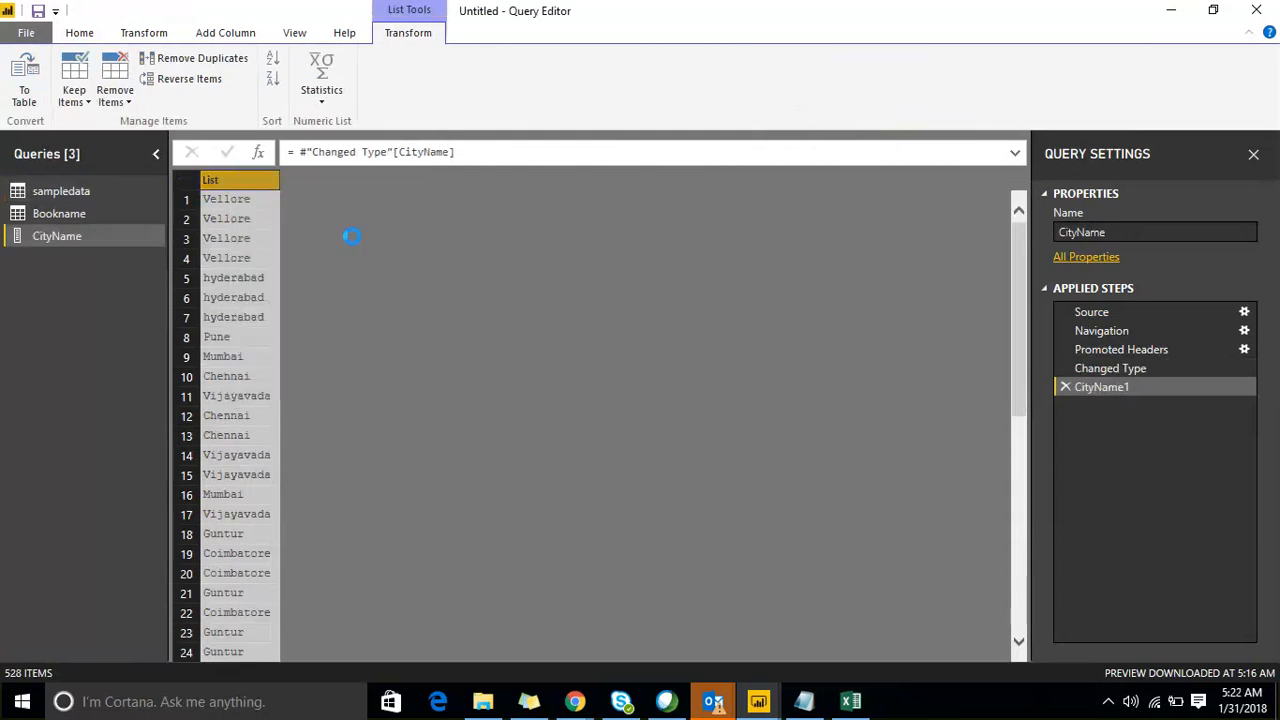
right_click(237, 183)
left_click(290, 176)
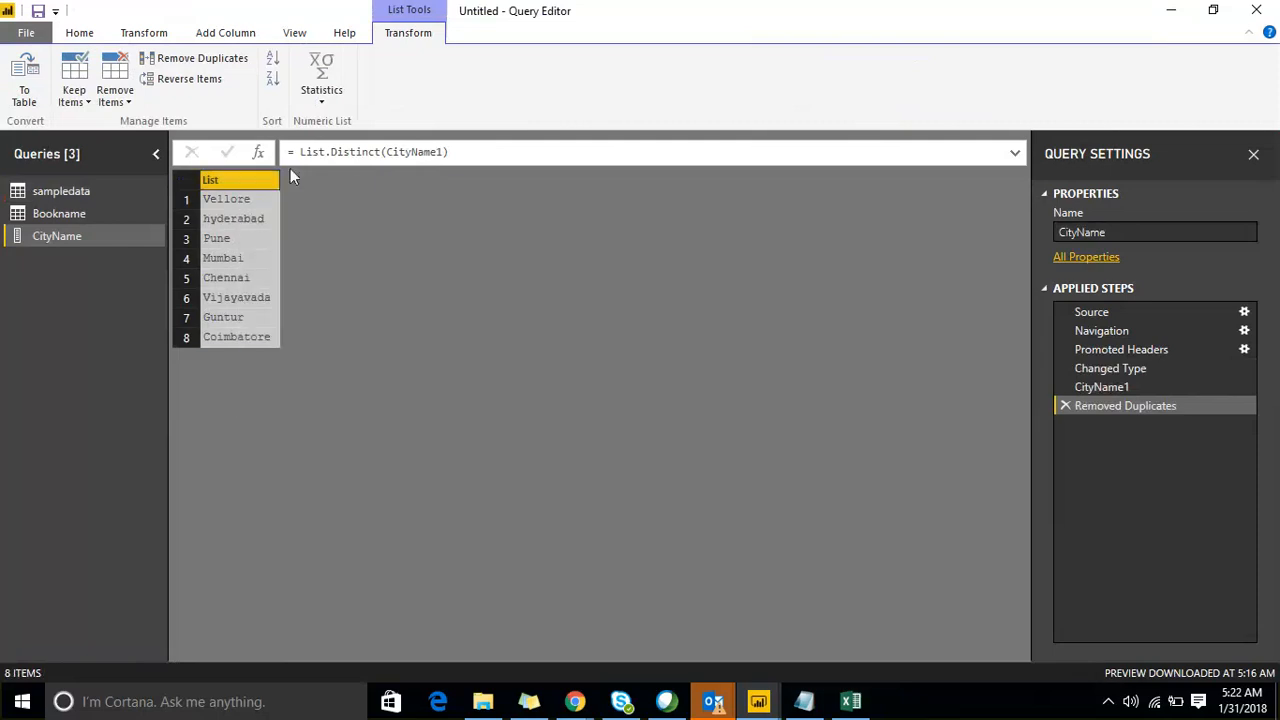
left_click(27, 95)
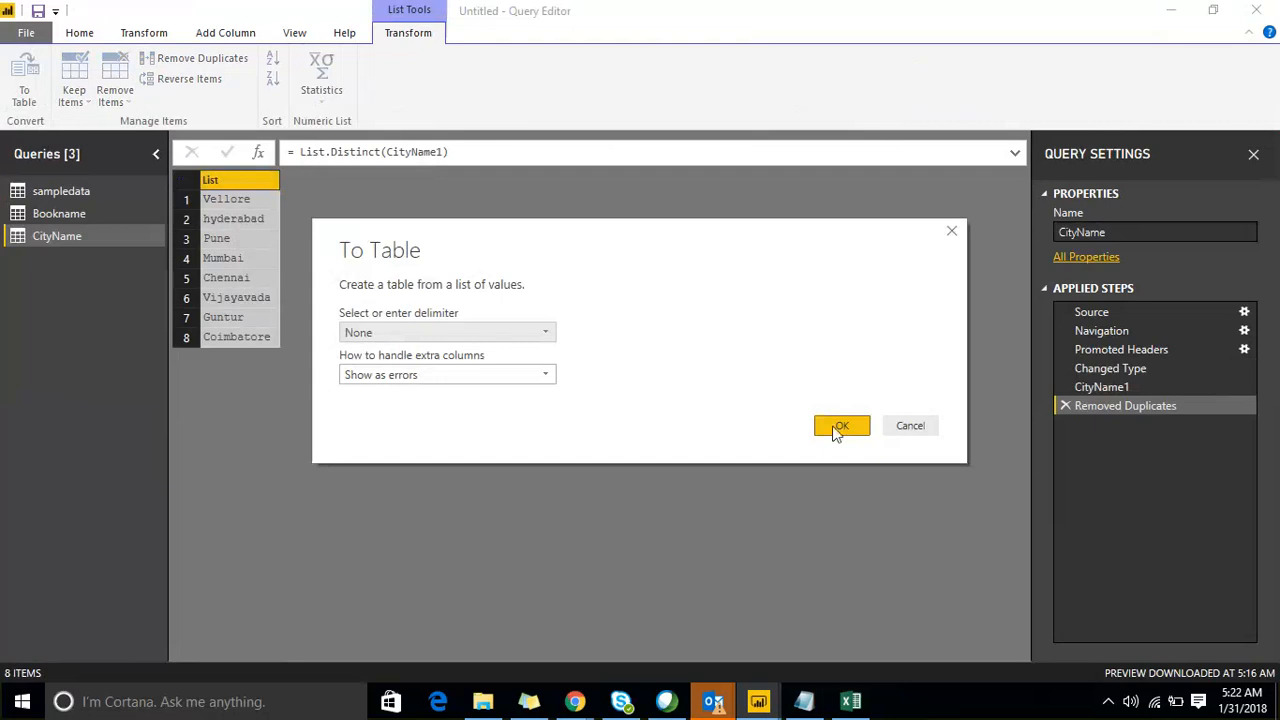
left_click(838, 428)
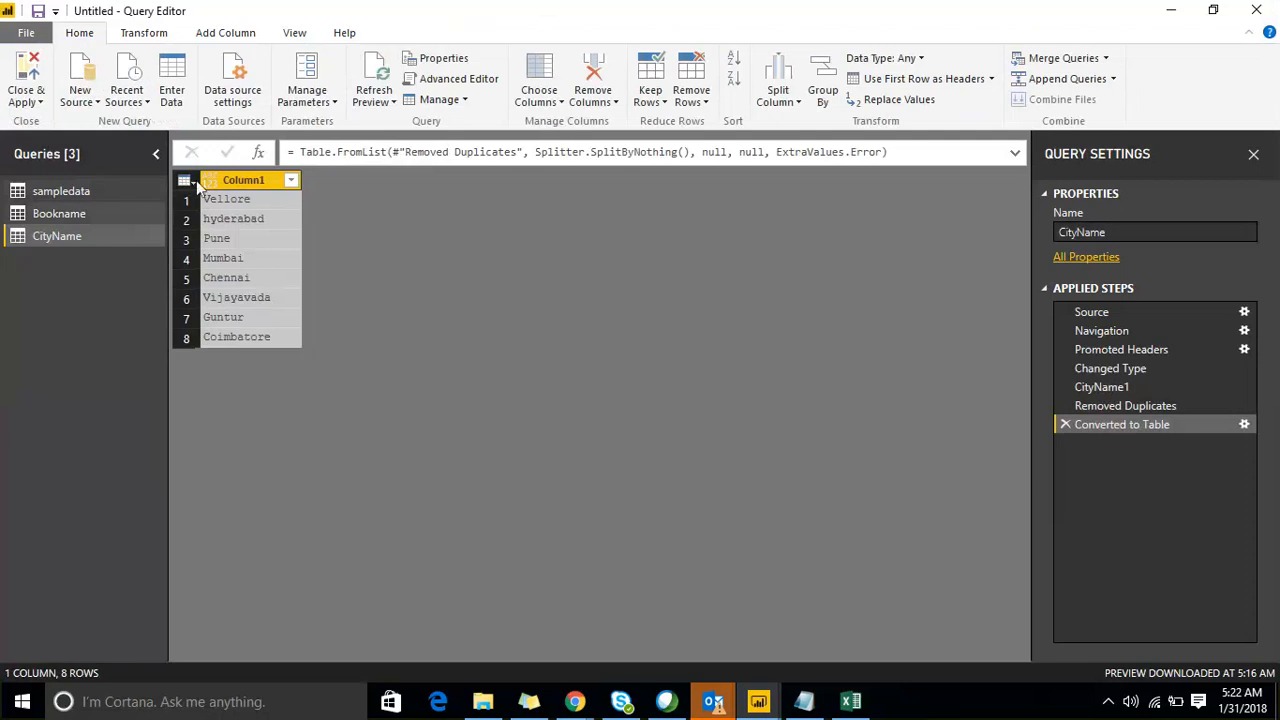
Add the State column of the sampledata query as a new query.
left_click(68, 191)
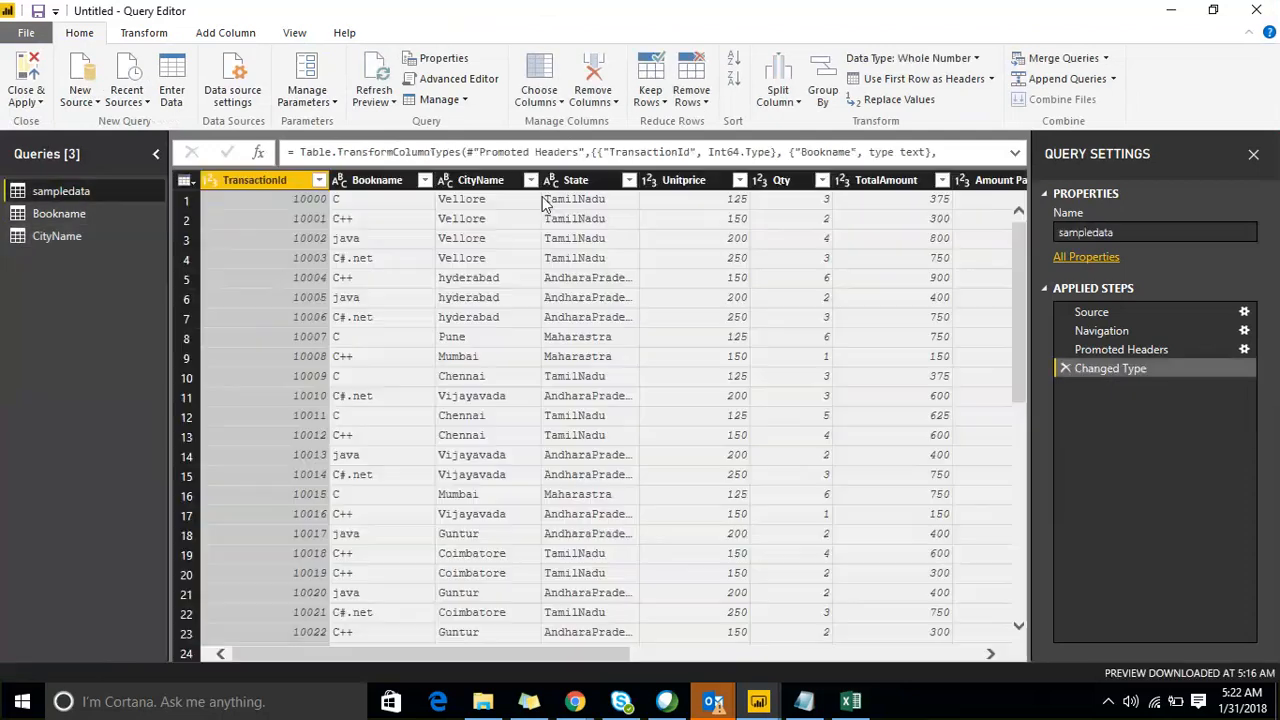
left_click(593, 181)
right_click(593, 181)
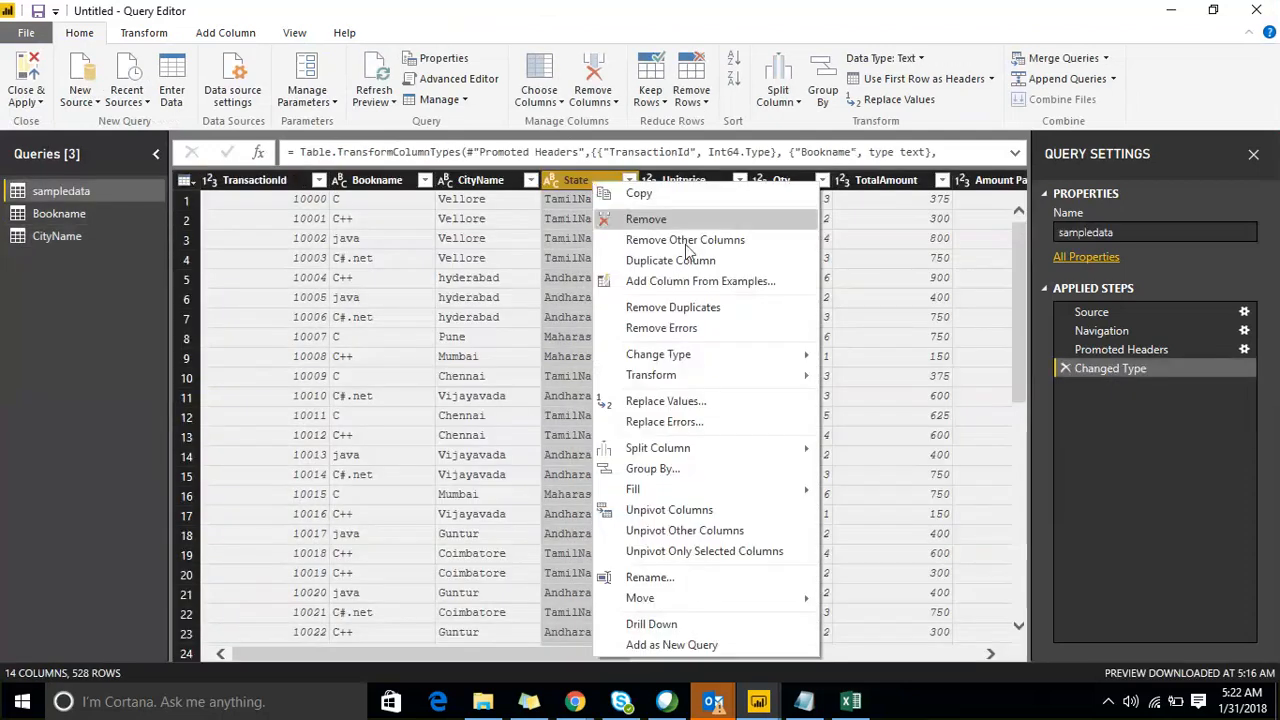
left_click(708, 646)
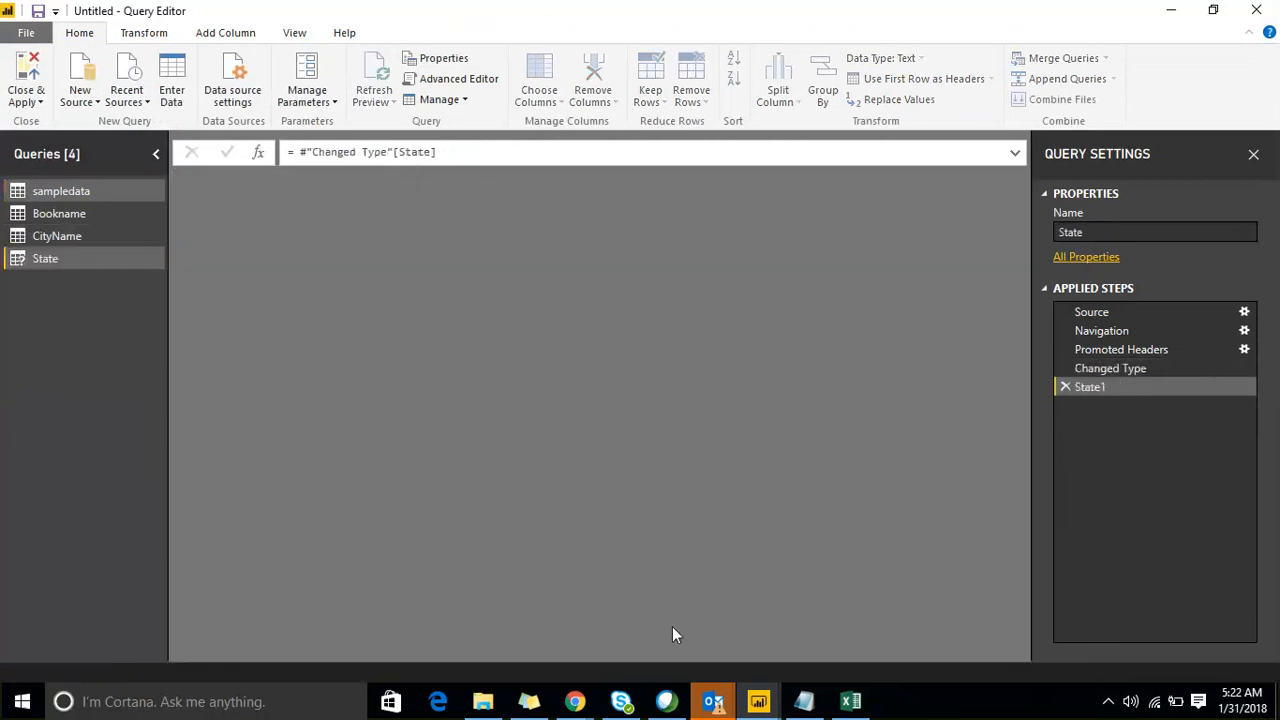
Remove duplicates from the State list and convert it to a table with no delimiter.
right_click(240, 184)
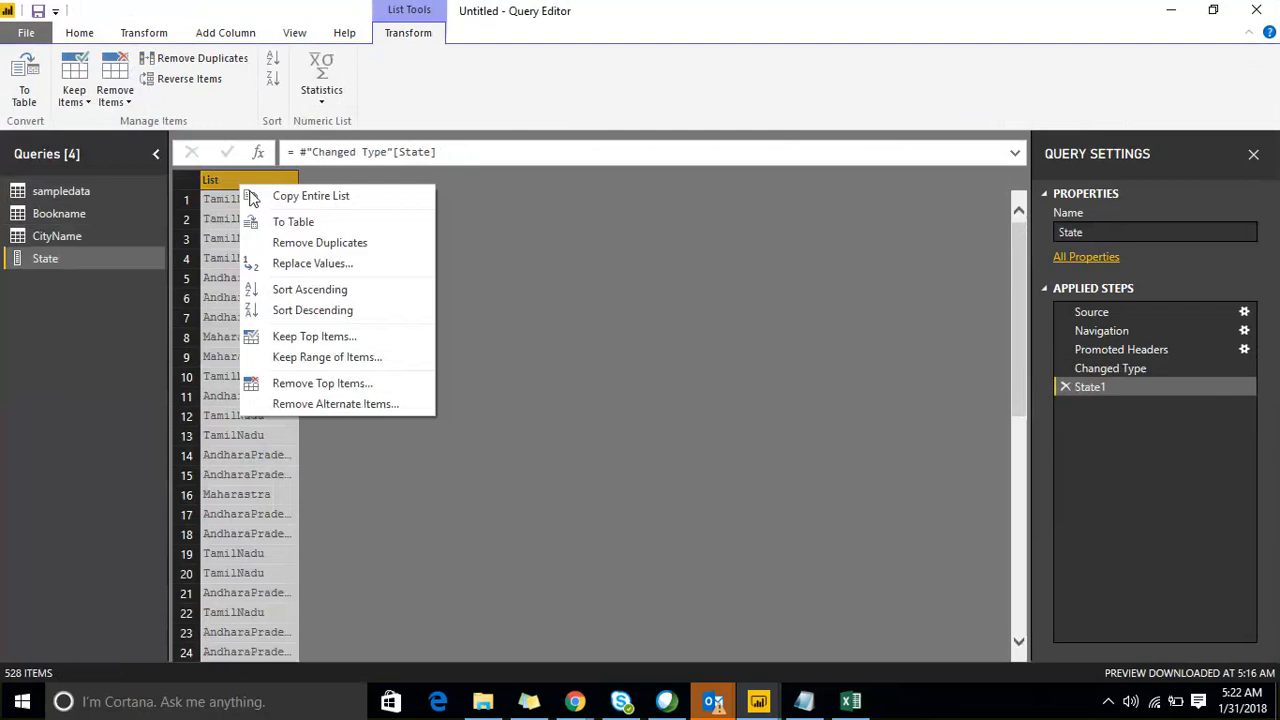
left_click(355, 252)
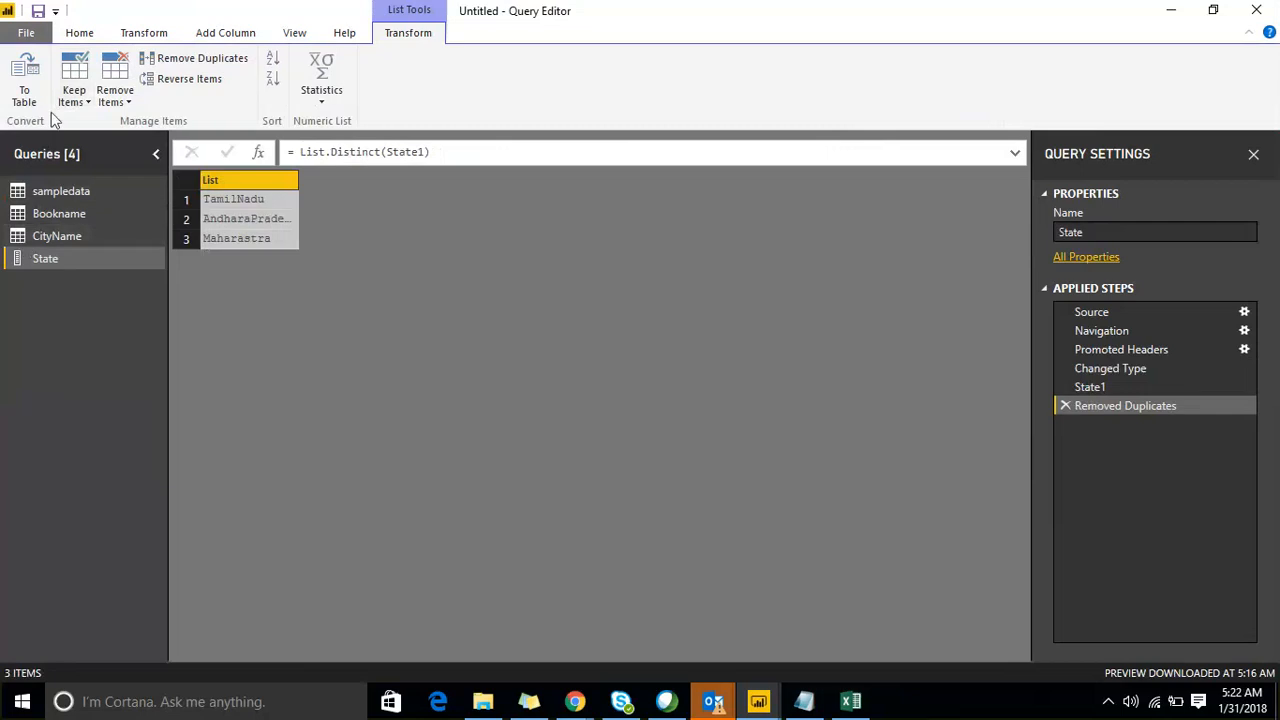
left_click(24, 80)
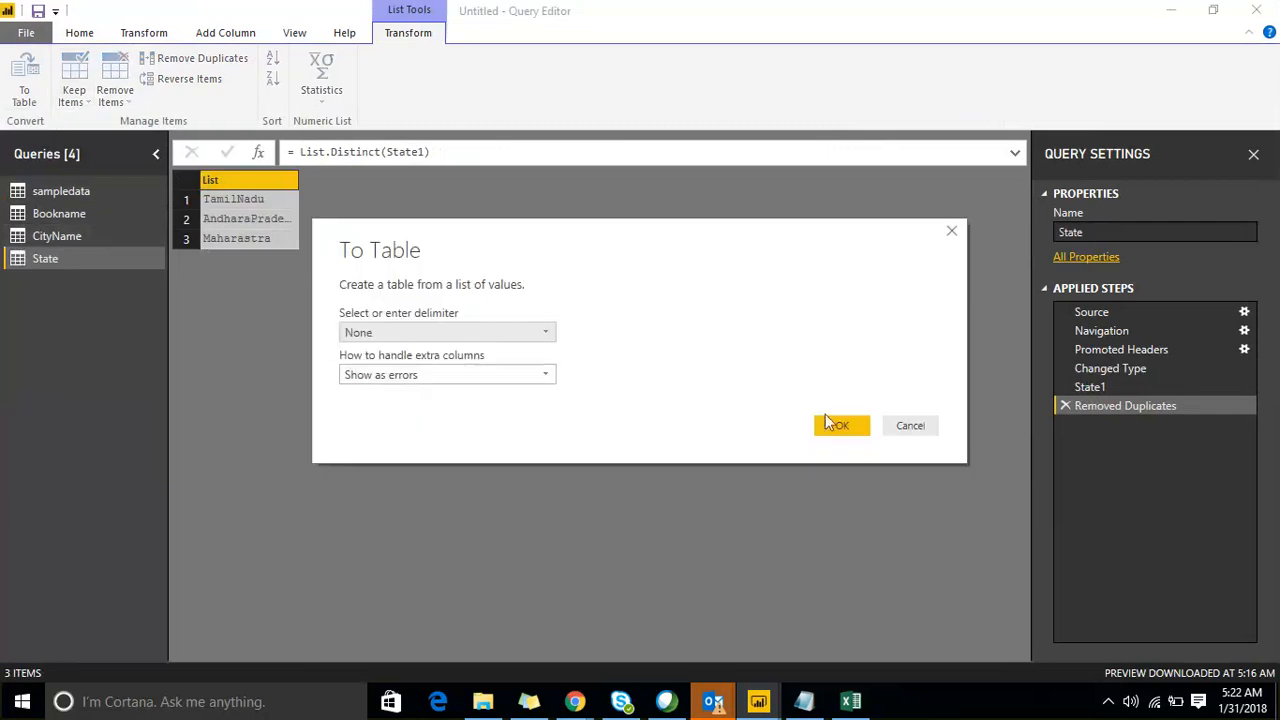
left_click(829, 422)
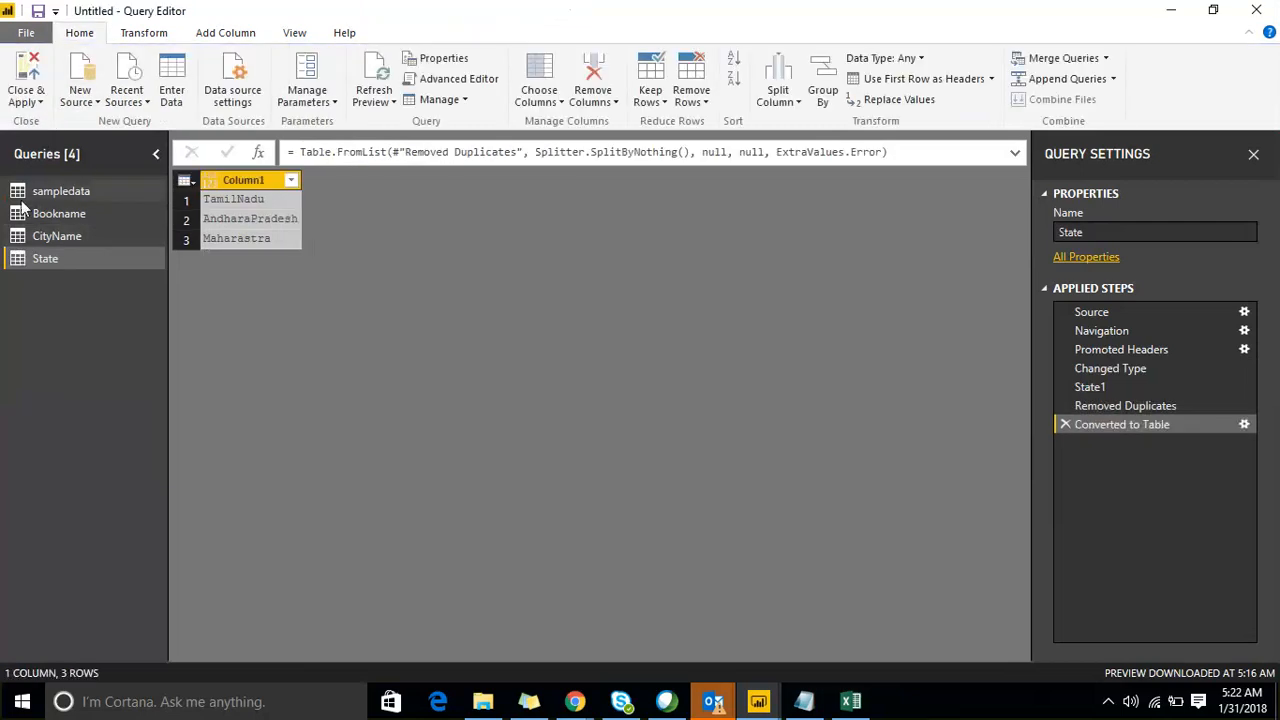
Close the query editor and apply the new Bookname, CityName and State queries to the model.
left_click(33, 102)
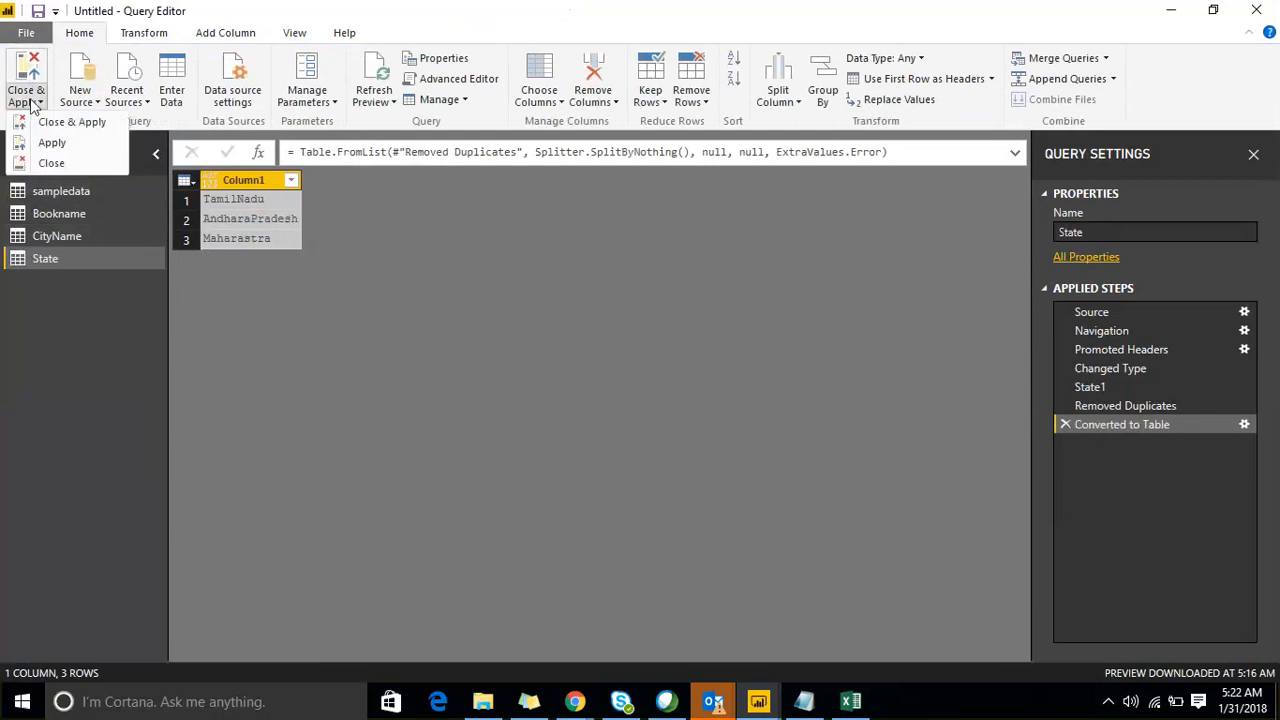
left_click(51, 123)
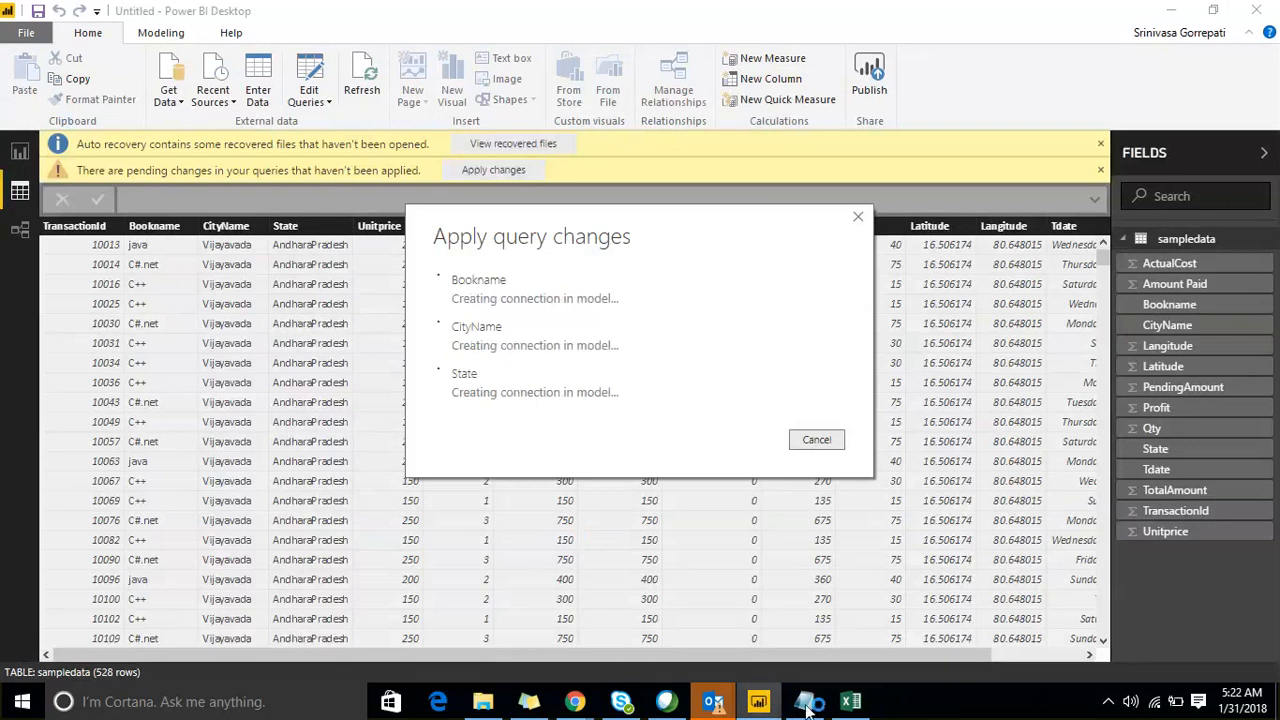
Switch to Notepad and append "---> We created start schema/" to the Dimensional modeling requirement.
left_click(812, 704)
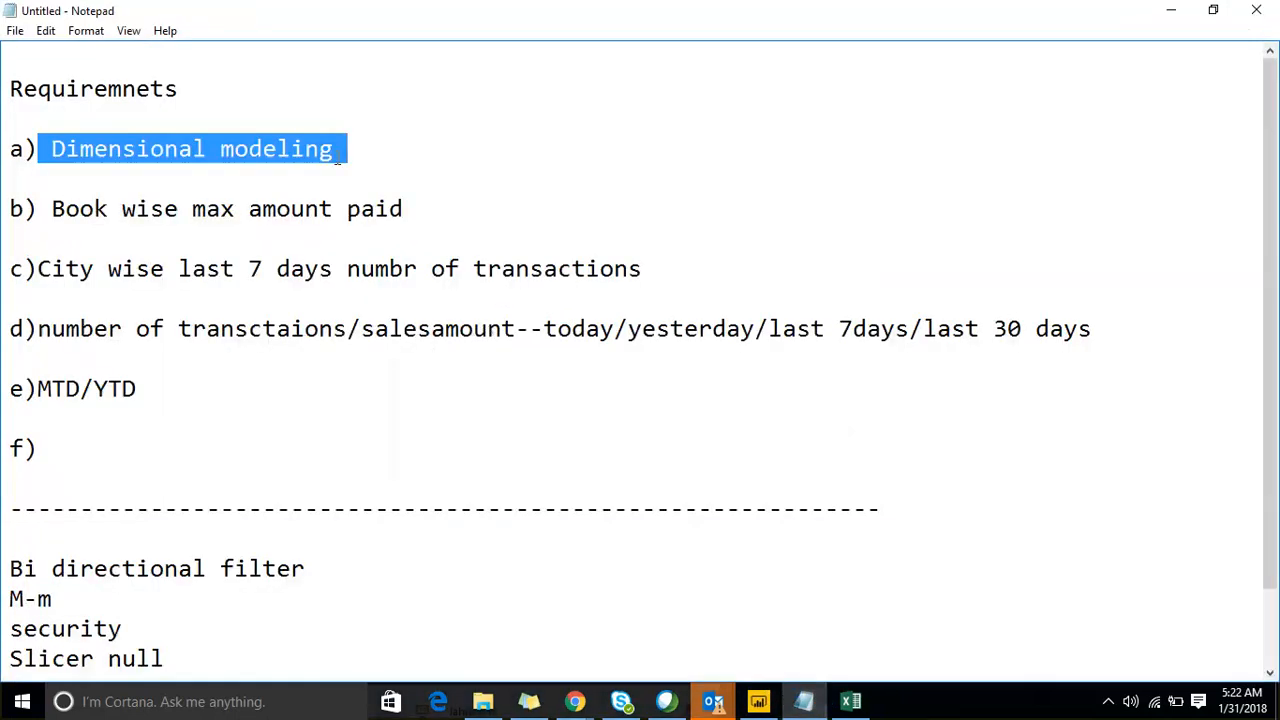
left_click(380, 143)
type("--->")
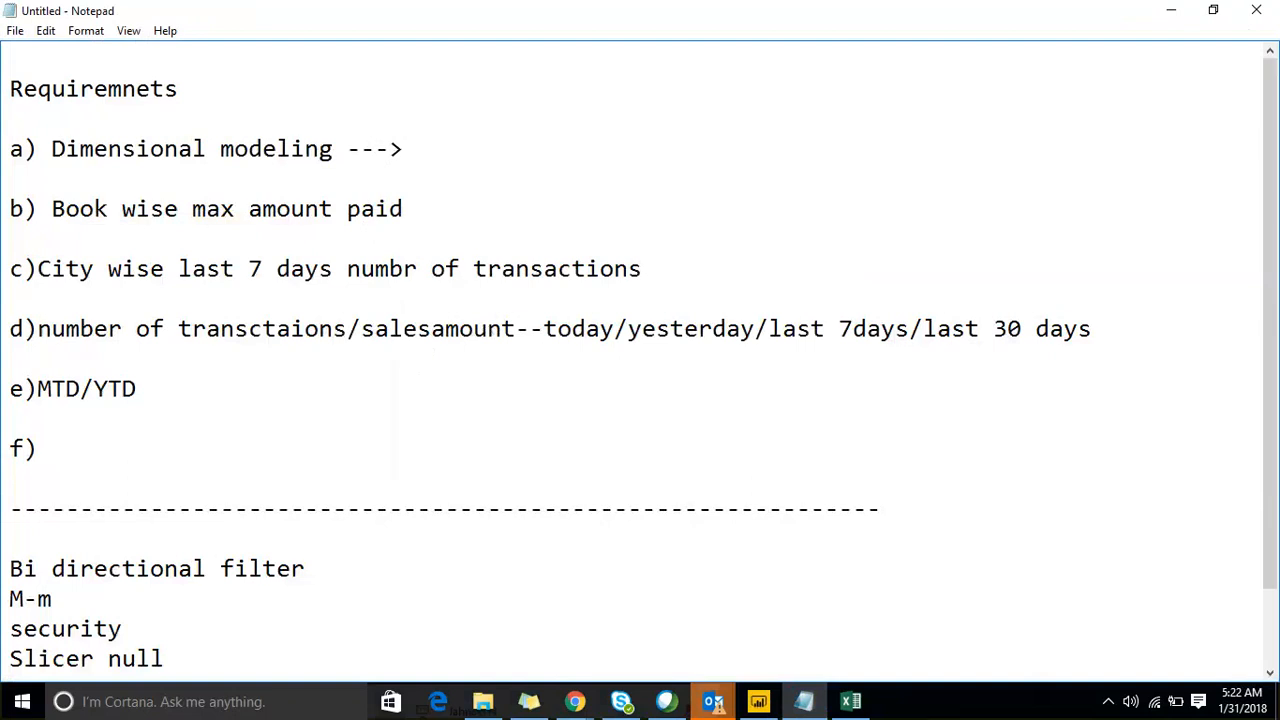
type(" We create")
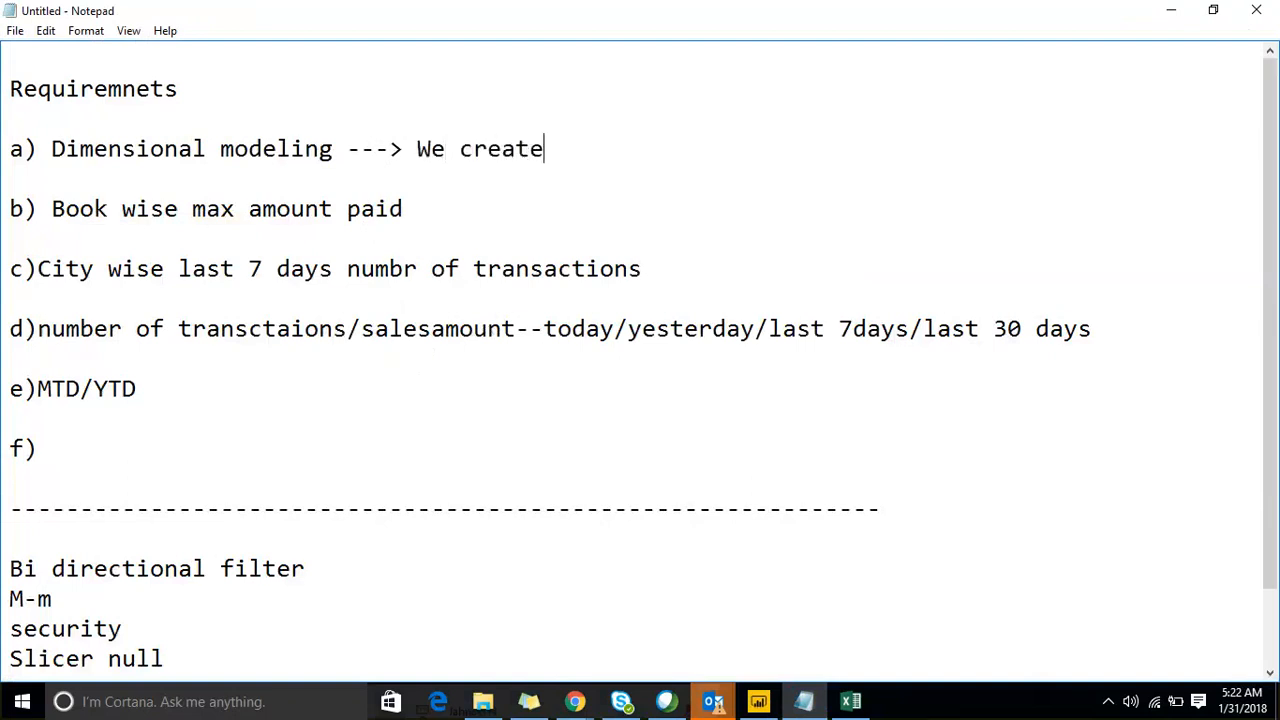
type("d")
type(" start s")
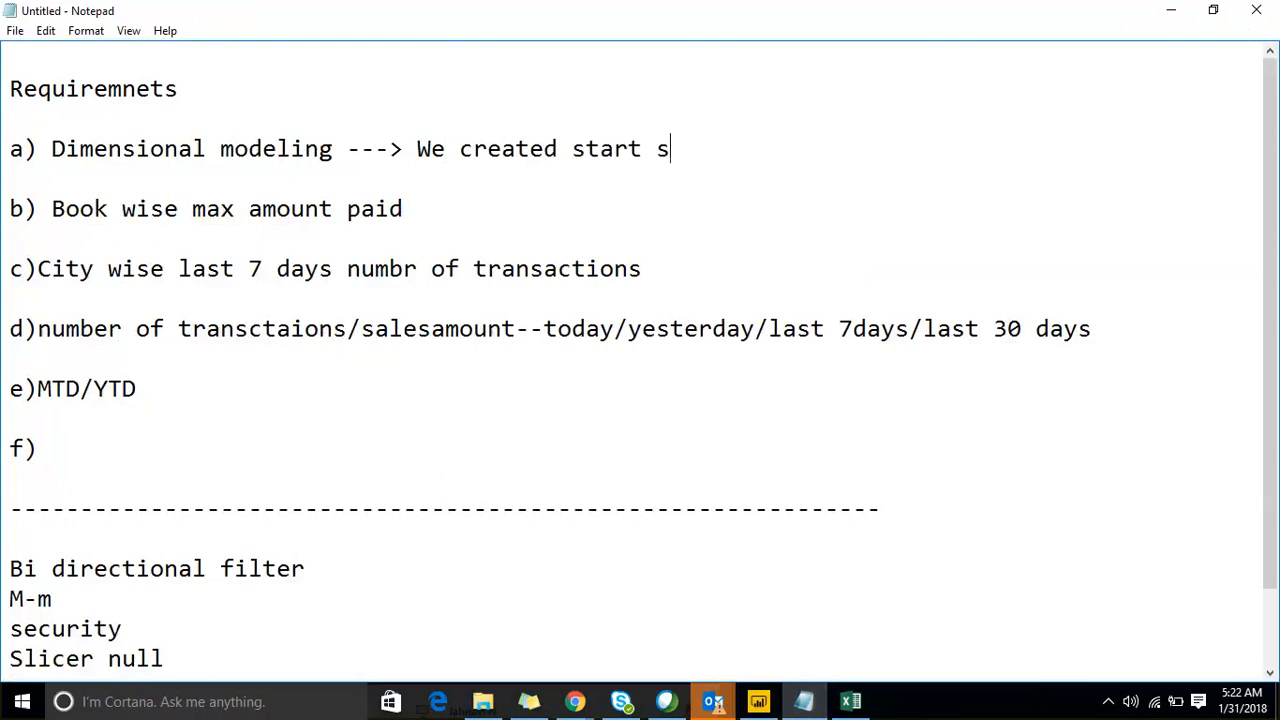
type("chema/")
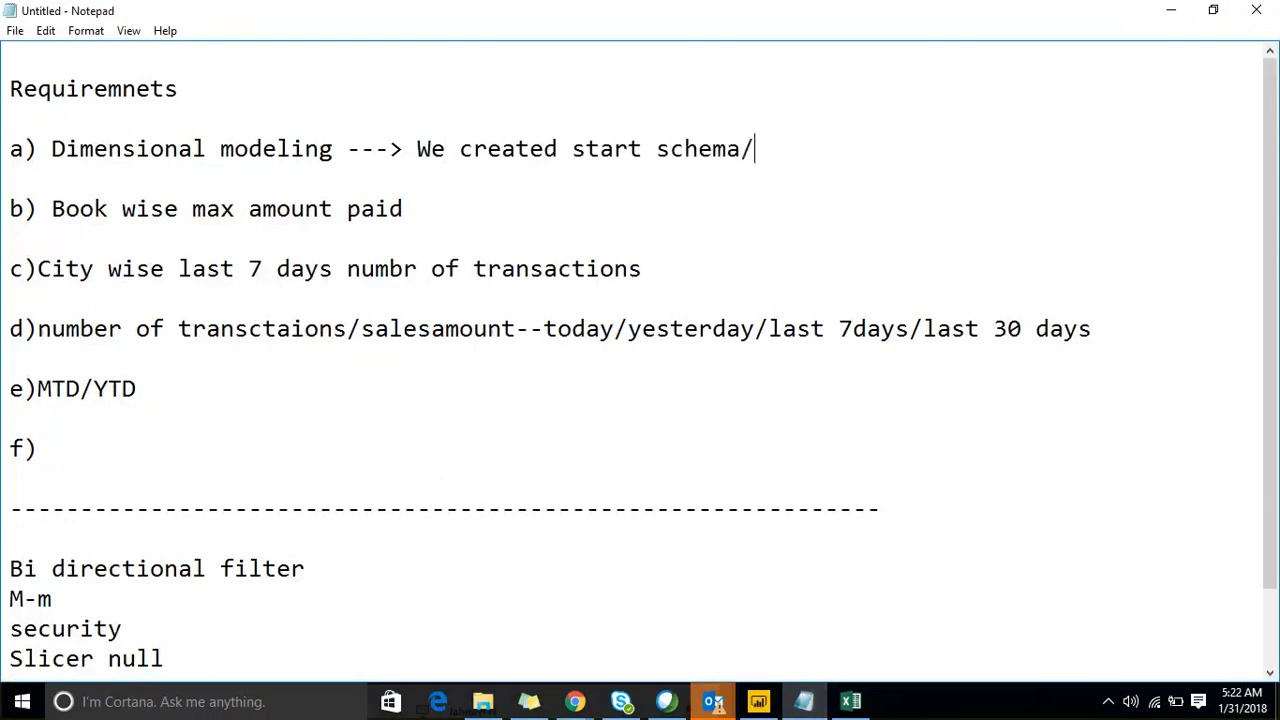
Continue the Dimensional modeling note with "when ever the measures are created we replace a blank with 0".
type("when ever the mea")
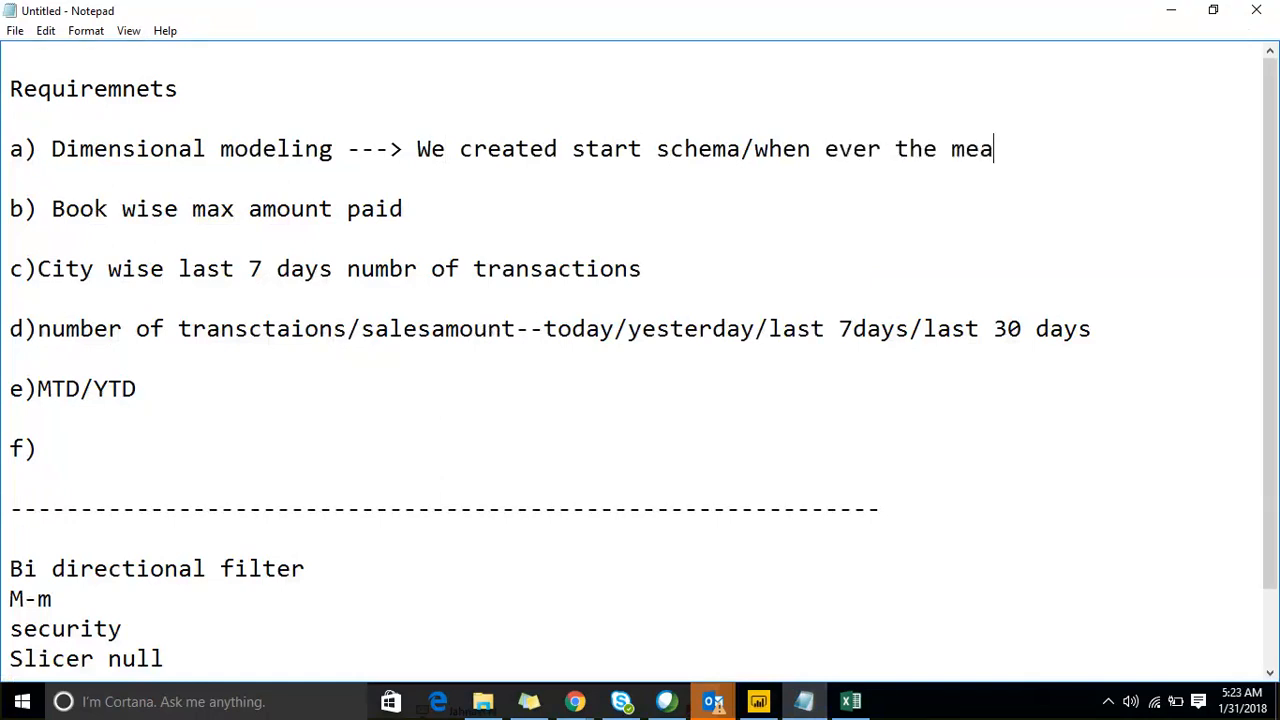
type("sures are cr")
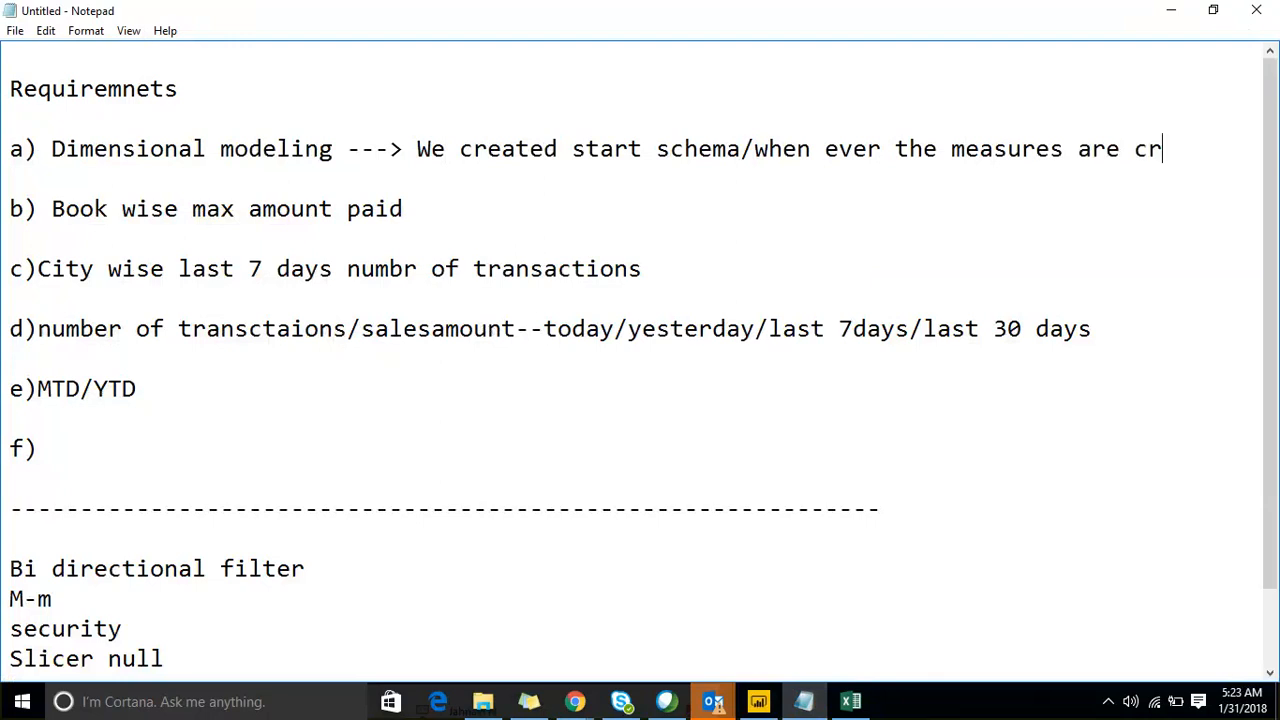
type("eated w")
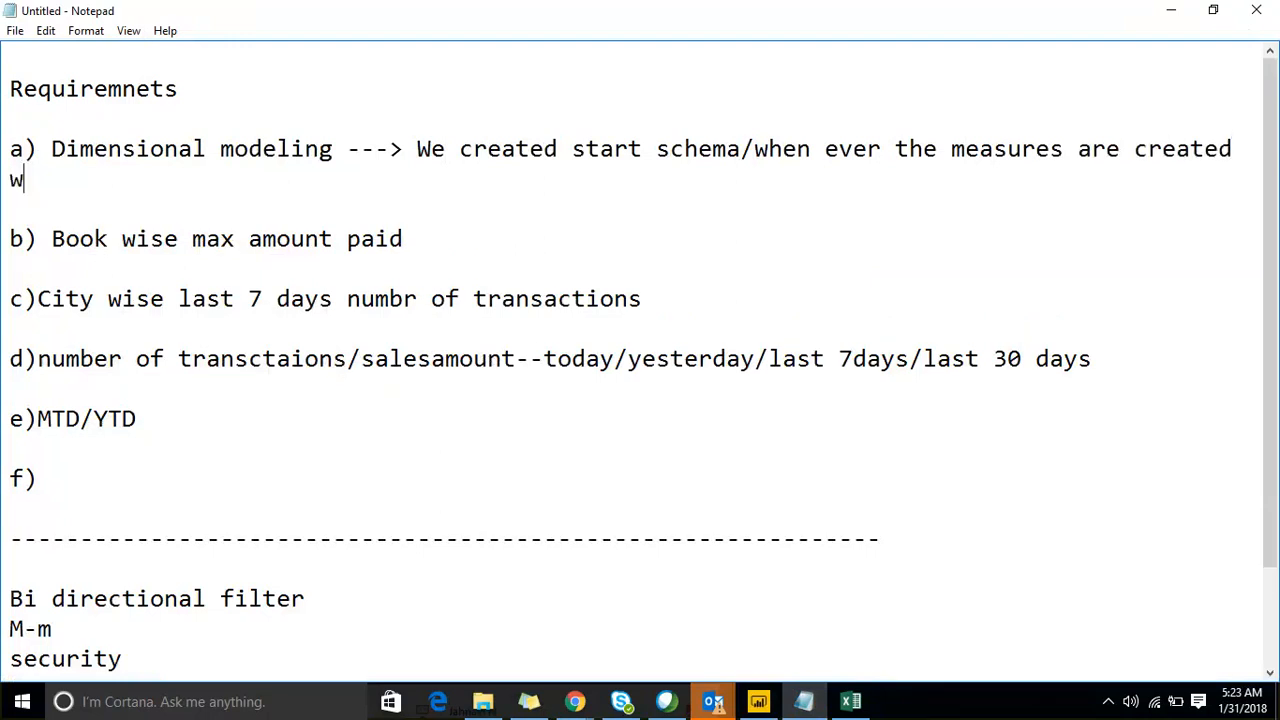
type("e replace ")
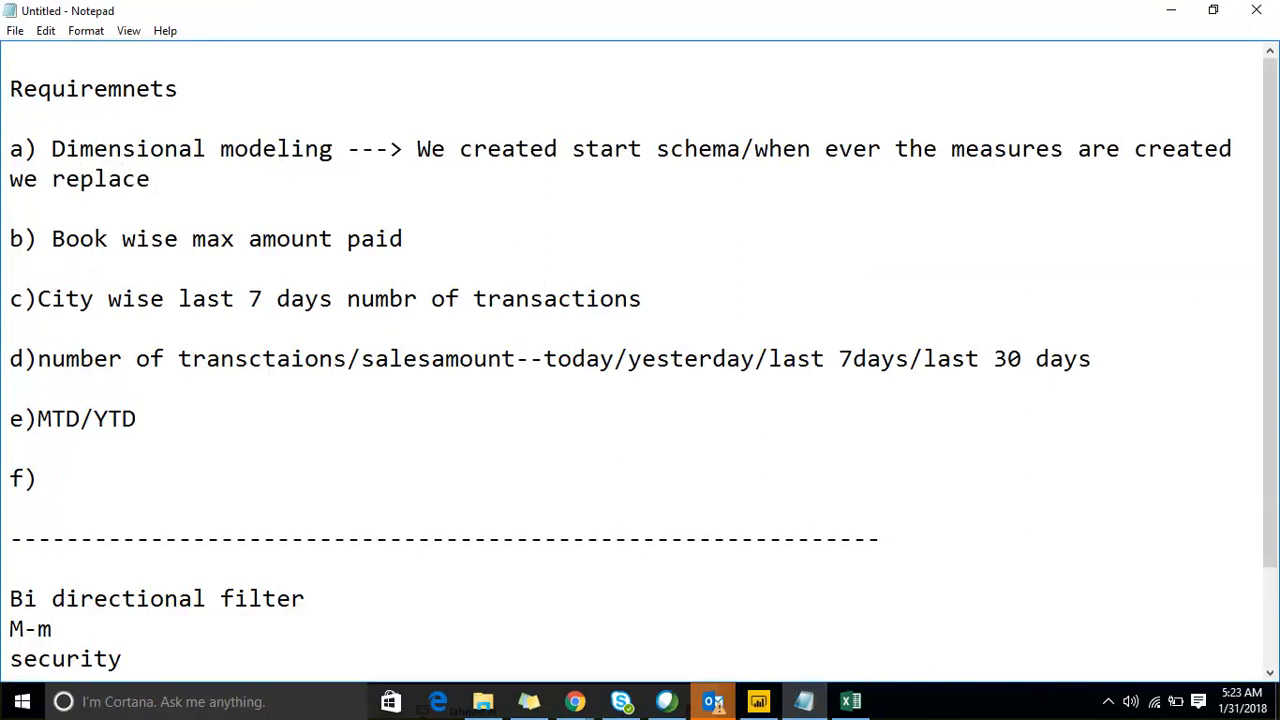
type("a blank with 0")
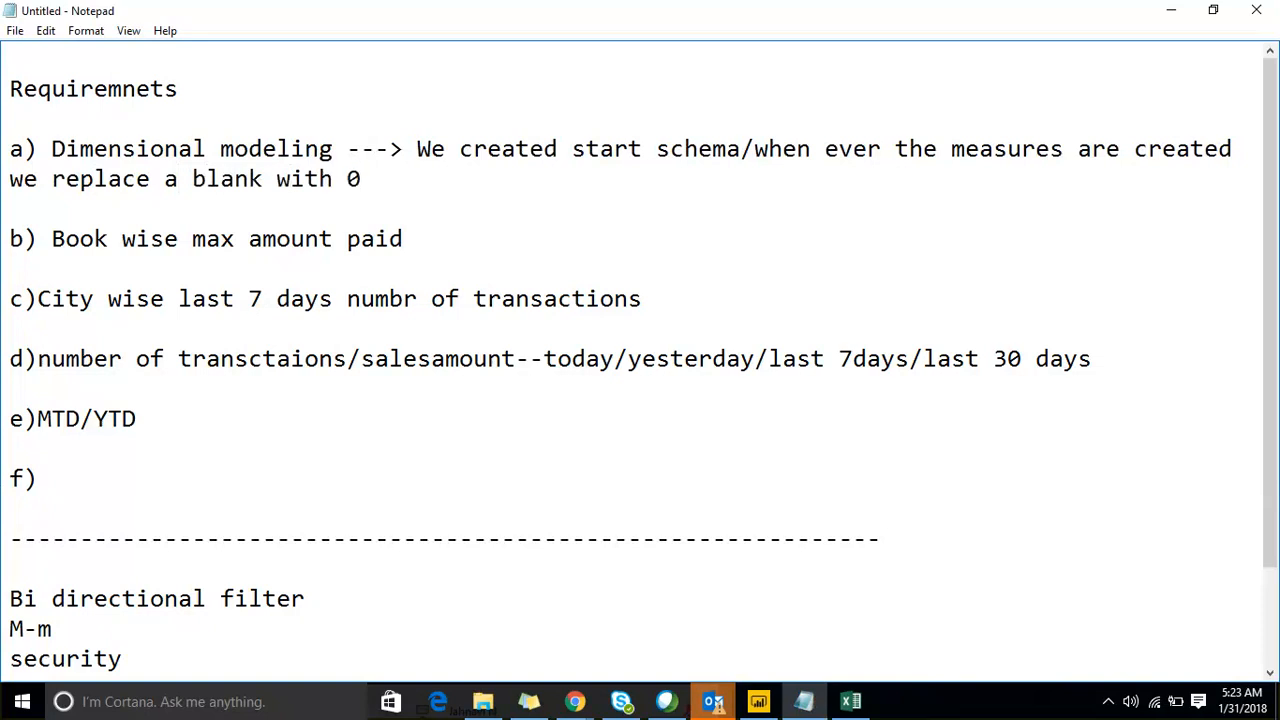
Finish the Dimensional modeling note with "-to reprenset all the values".
type("-to repre")
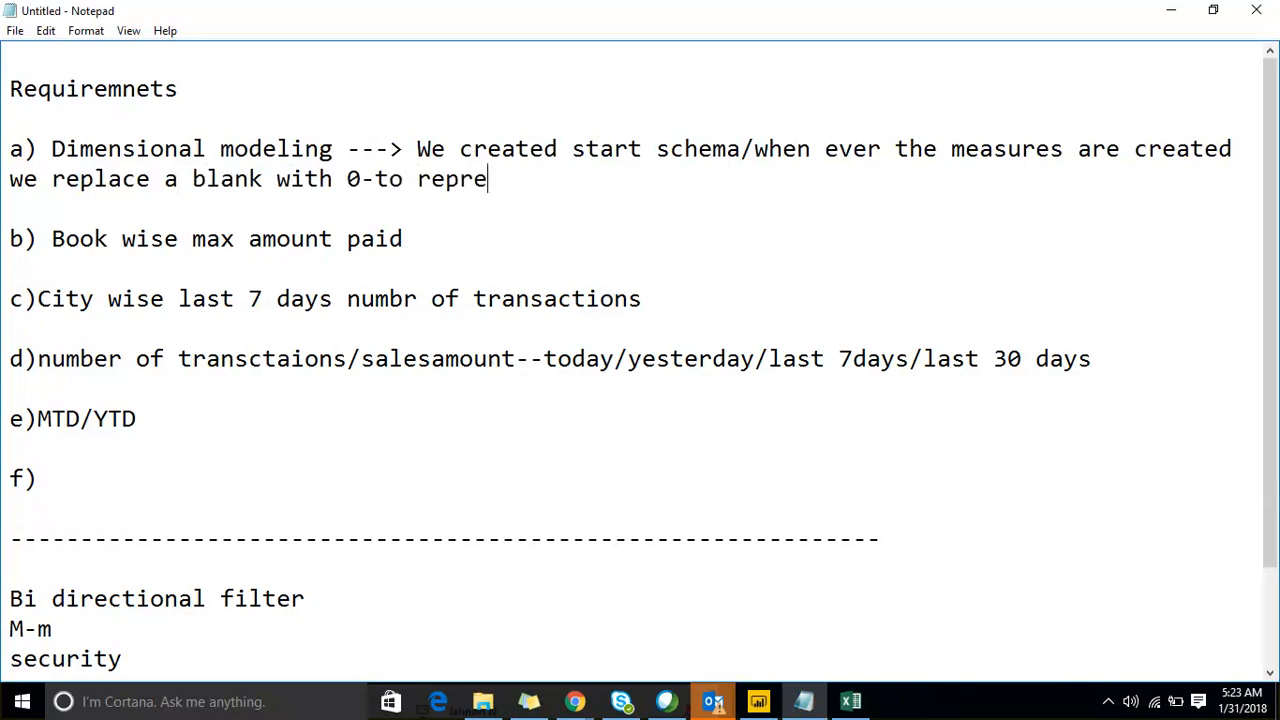
type("nset t")
key("BackSpace")
type("all the ")
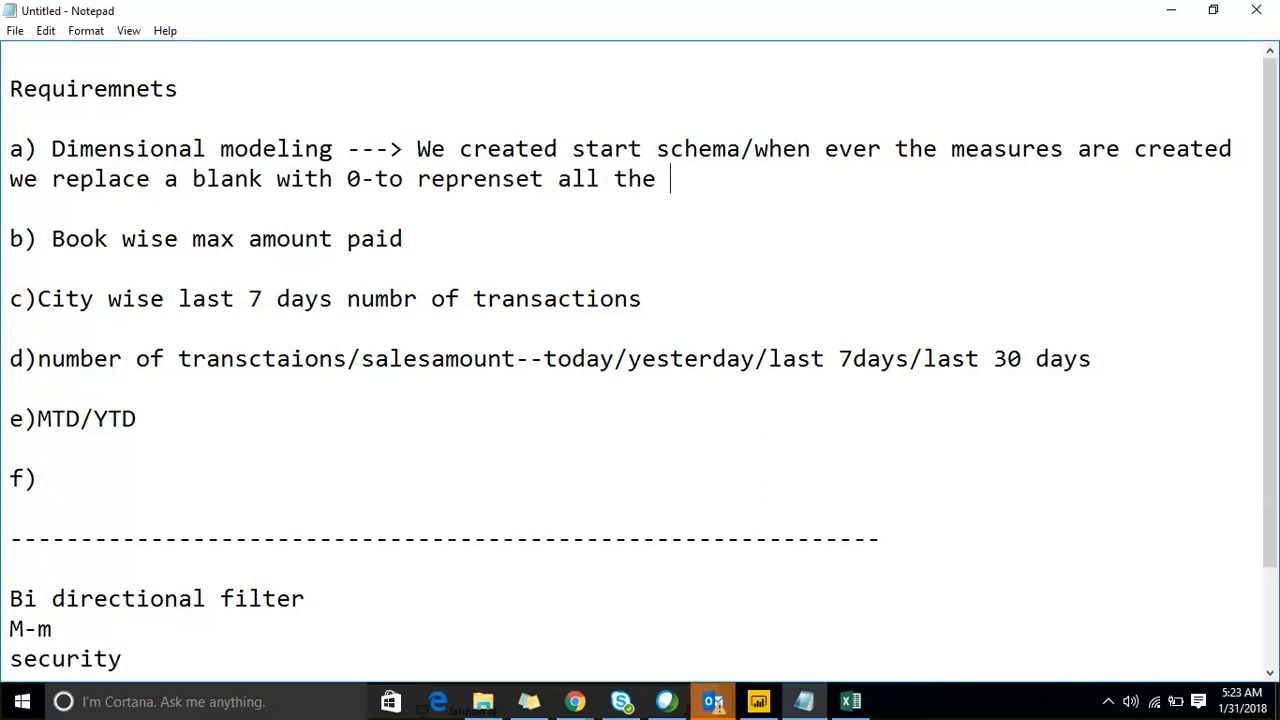
type("values")
left_click_drag(446, 240, 48, 240)
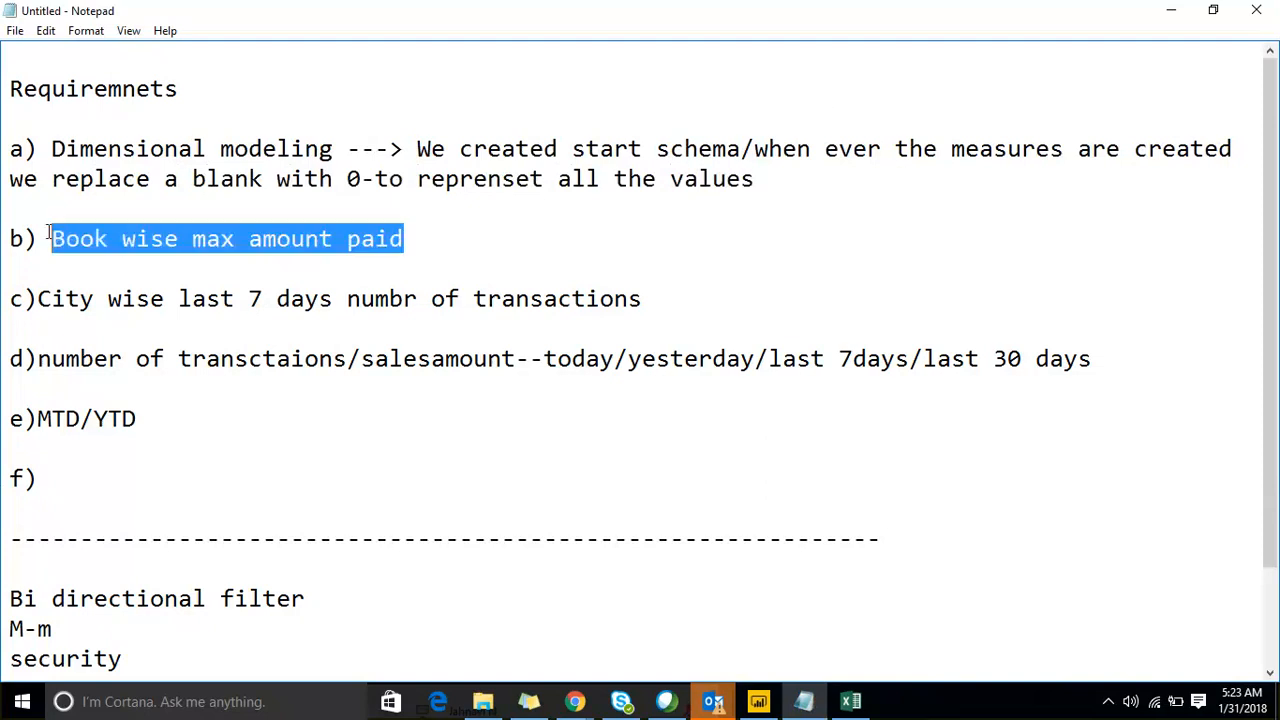
left_click(456, 208)
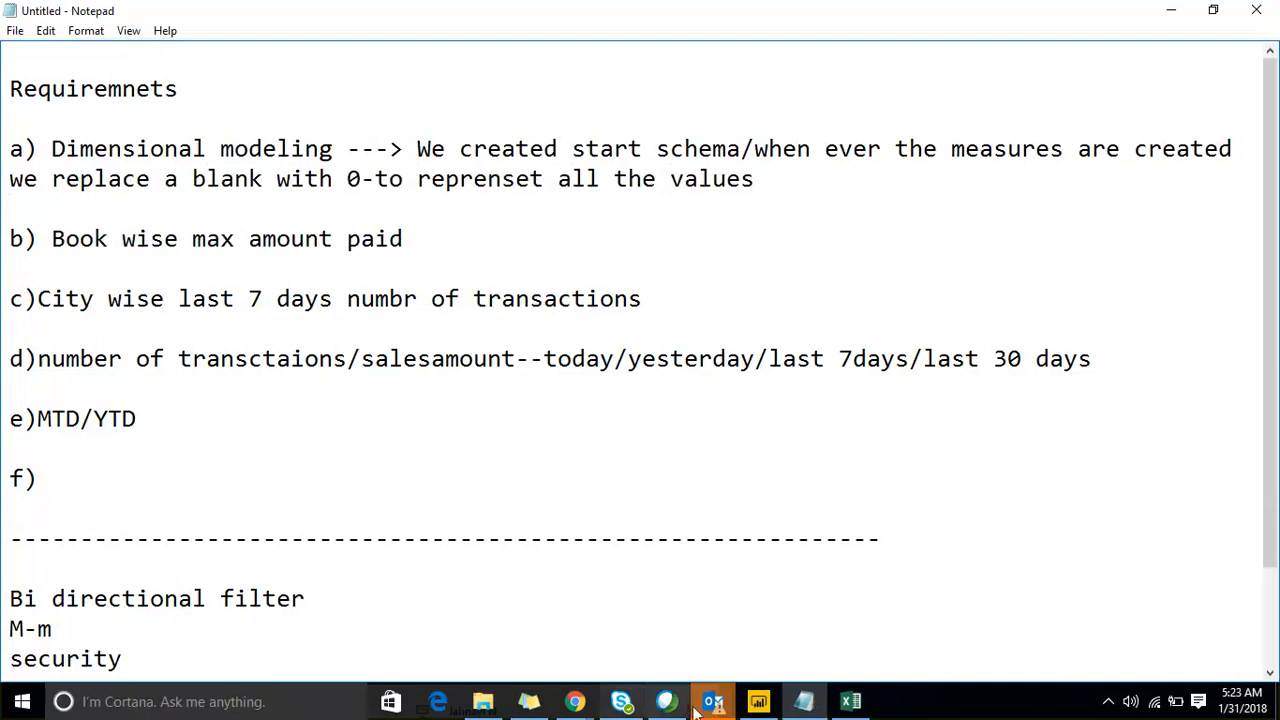
In Power BI Desktop's relationship diagram, place the sampledata table below the dimension tables and enlarge it to show more fields.
left_click(758, 702)
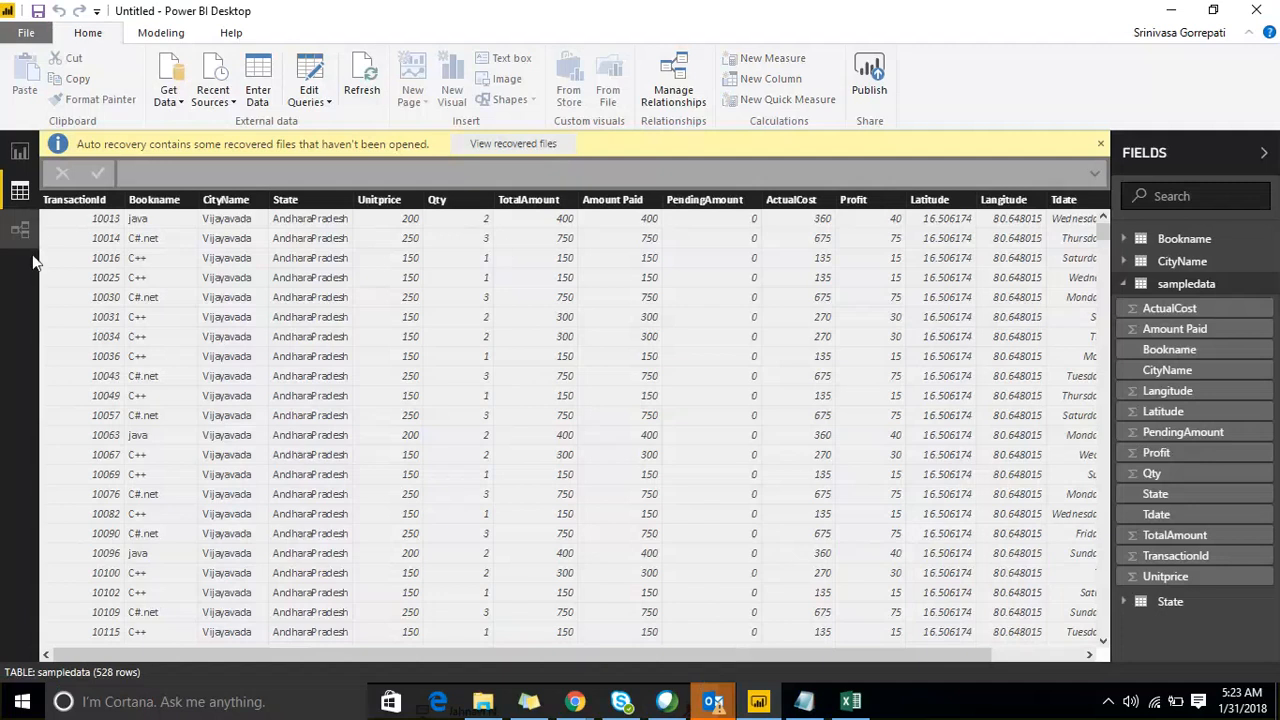
left_click(22, 234)
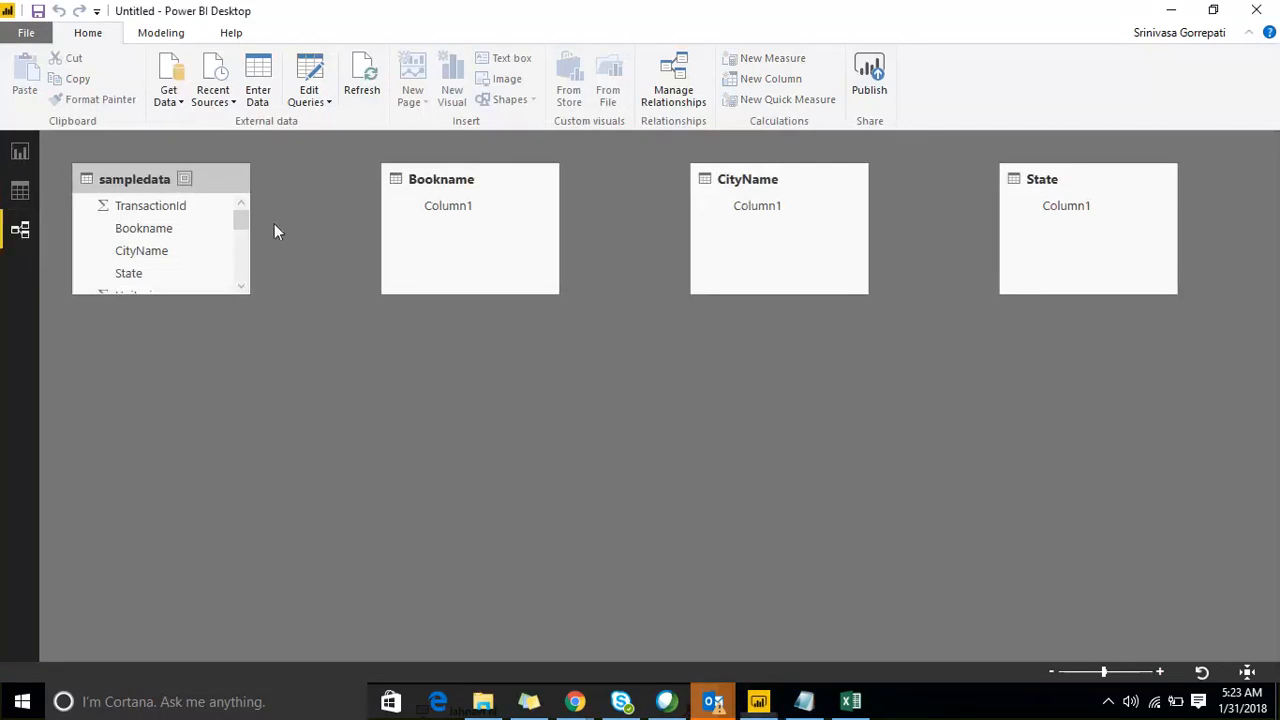
left_click_drag(140, 180, 701, 358)
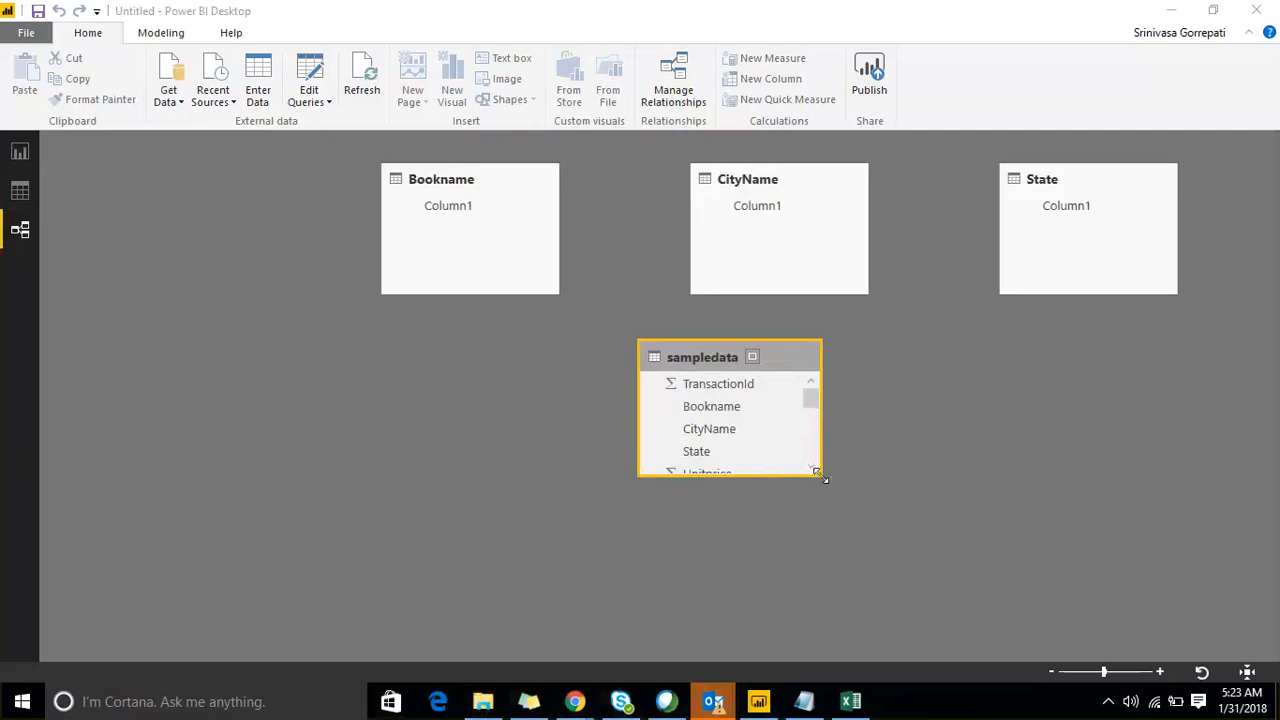
left_click_drag(822, 477, 924, 631)
scroll(1046, 340, "up", 2)
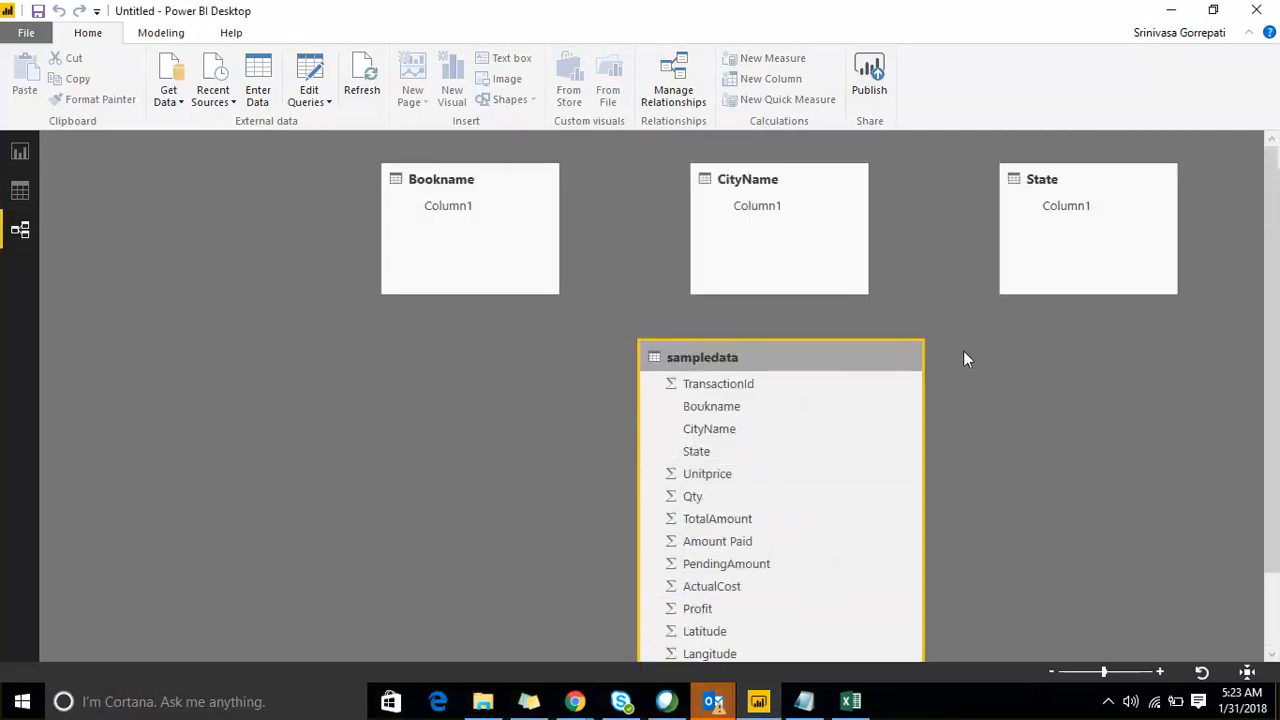
Relate the State, CityName and Bookname fields of sampledata to Column1 of the matching dimension tables.
left_click(724, 450)
left_click_drag(727, 455, 1066, 203)
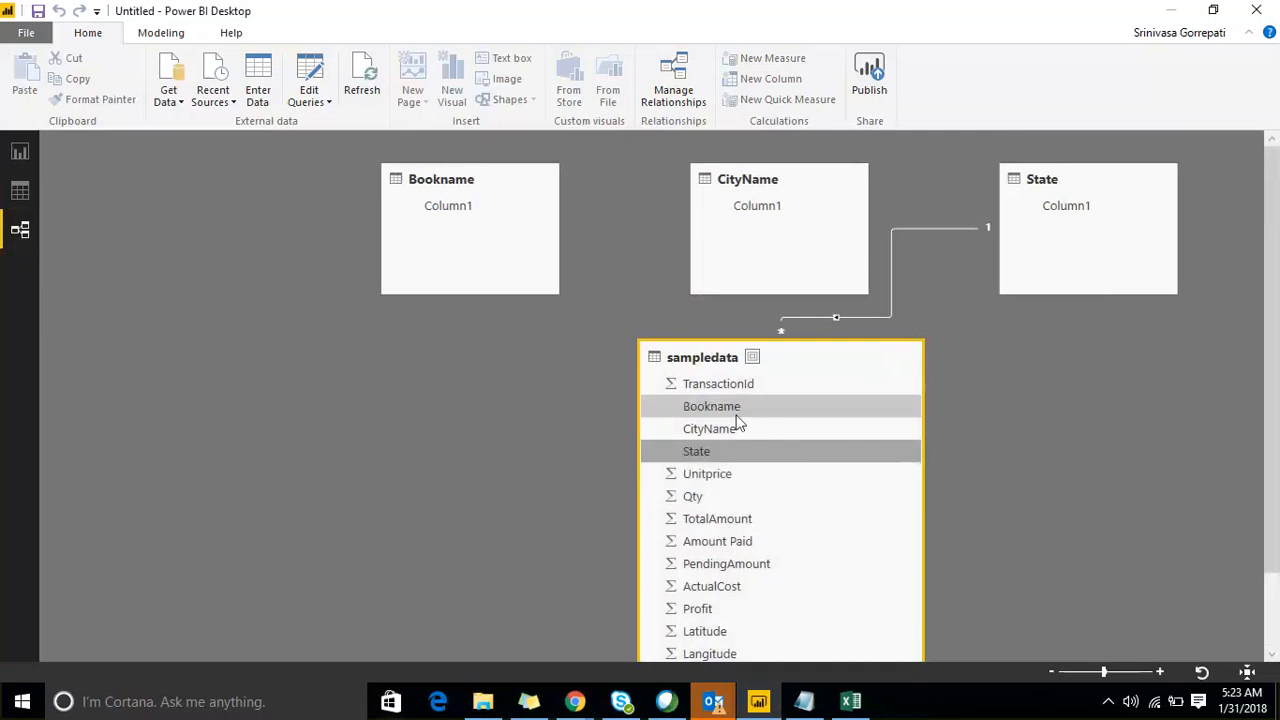
left_click_drag(733, 429, 752, 215)
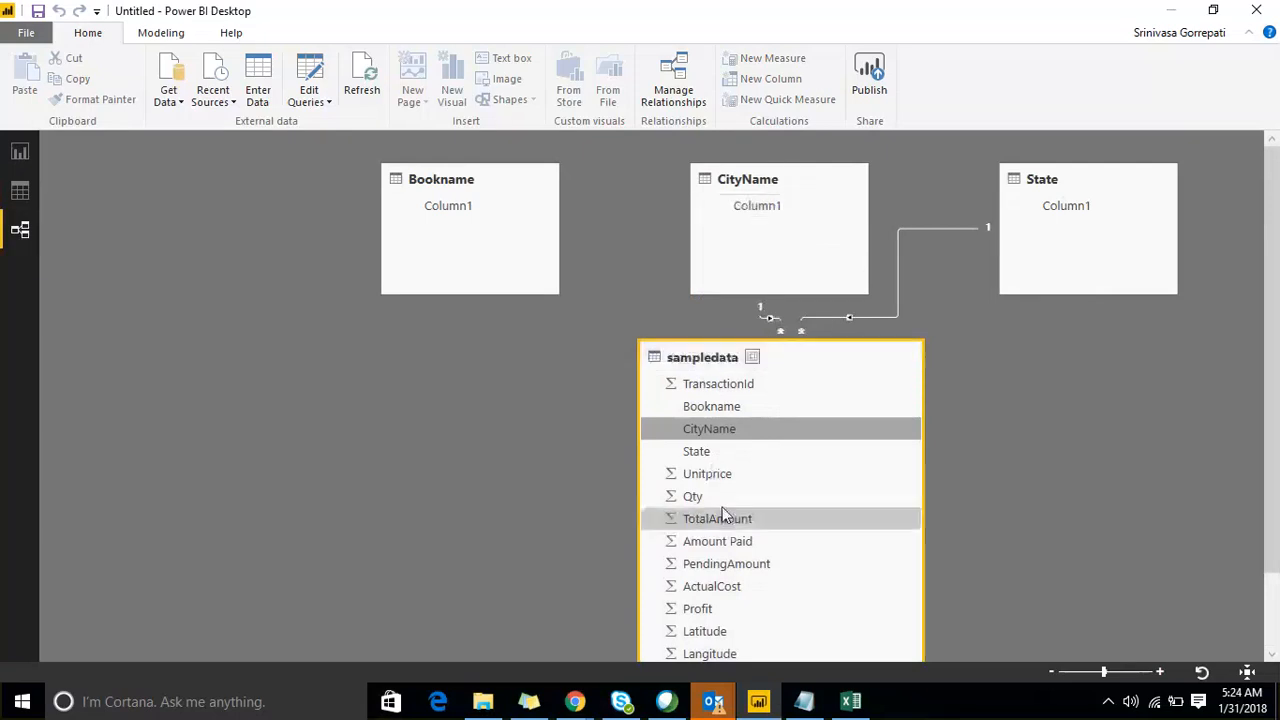
left_click_drag(741, 414, 455, 211)
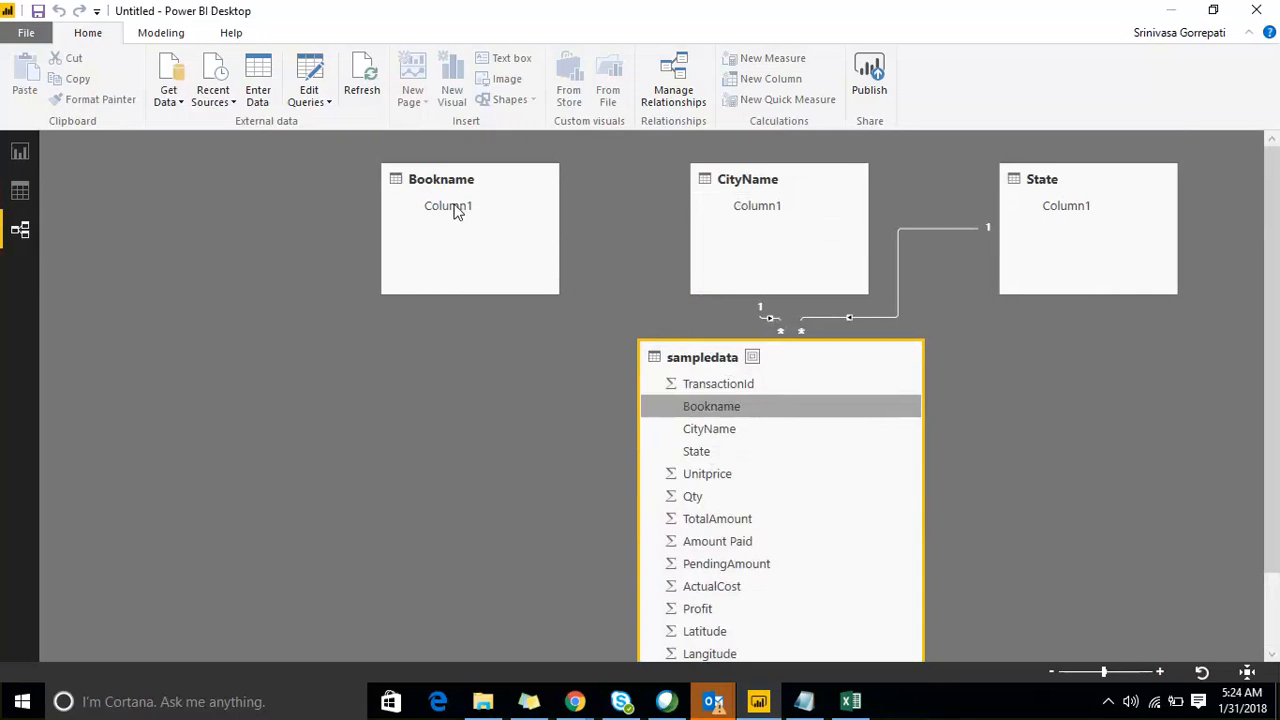
left_click(494, 347)
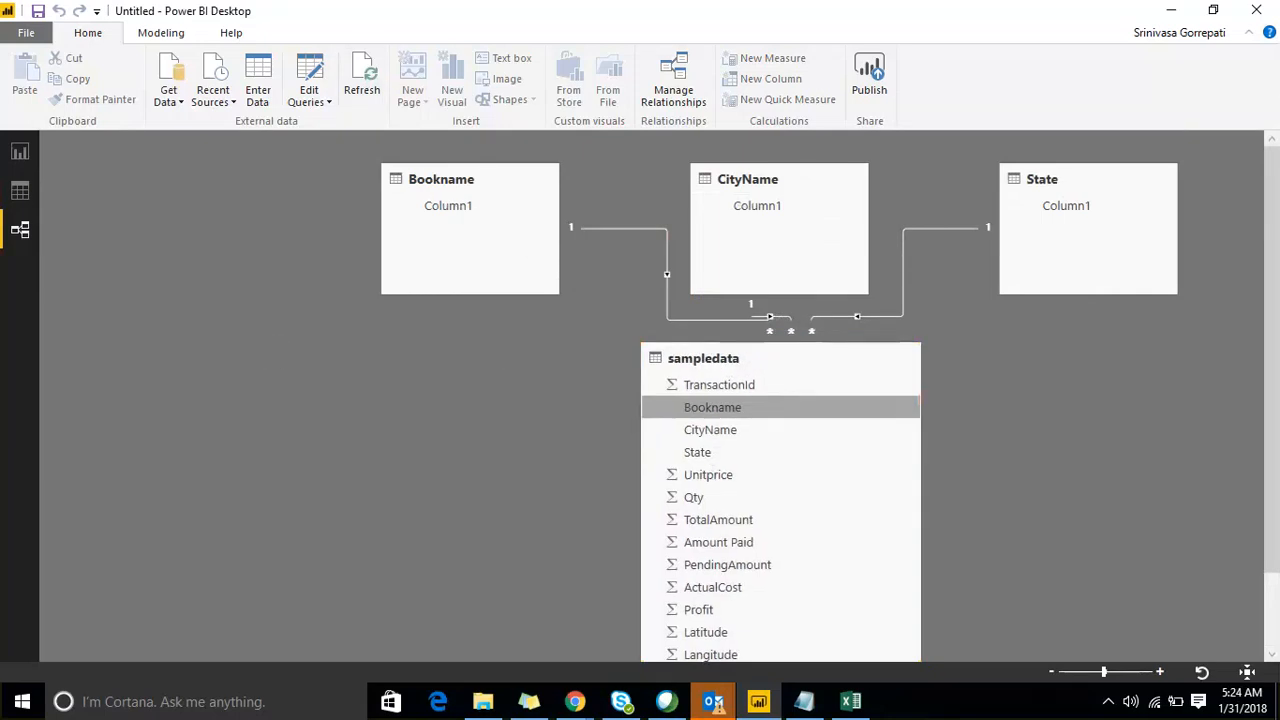
In the report view, create a calculated table and begin its formula with the CALENDAR function.
left_click(163, 34)
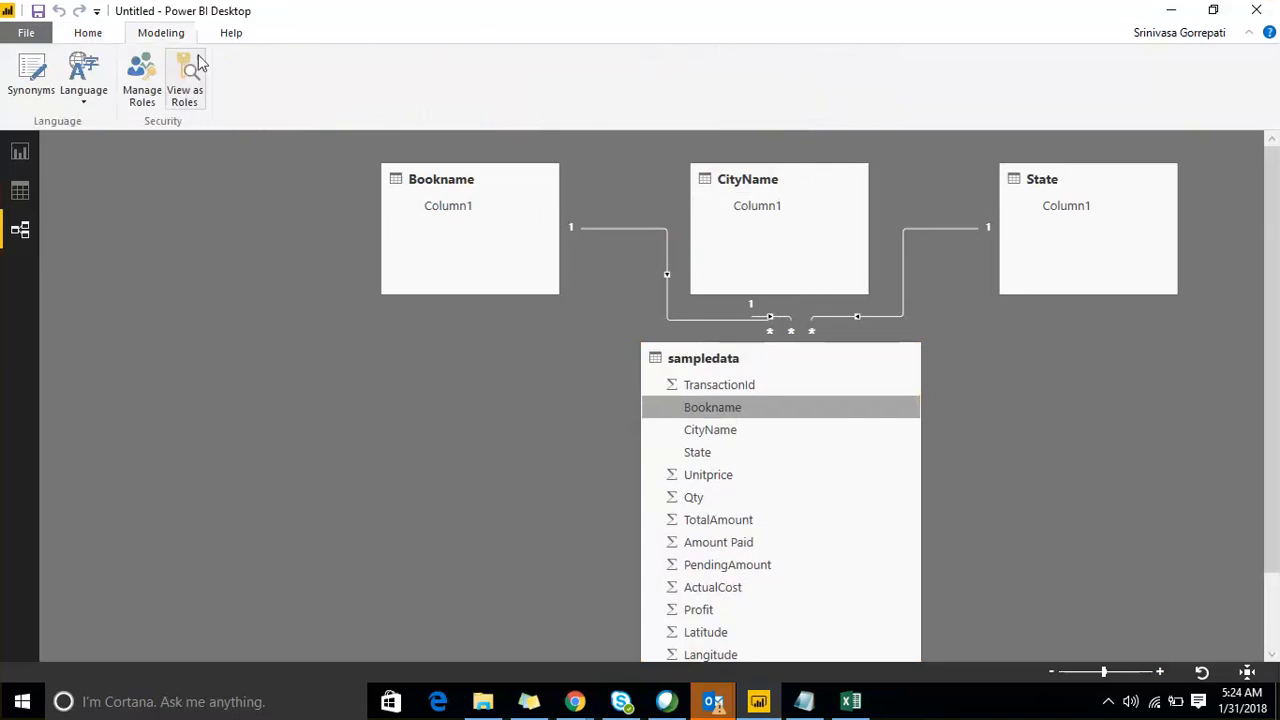
left_click(90, 34)
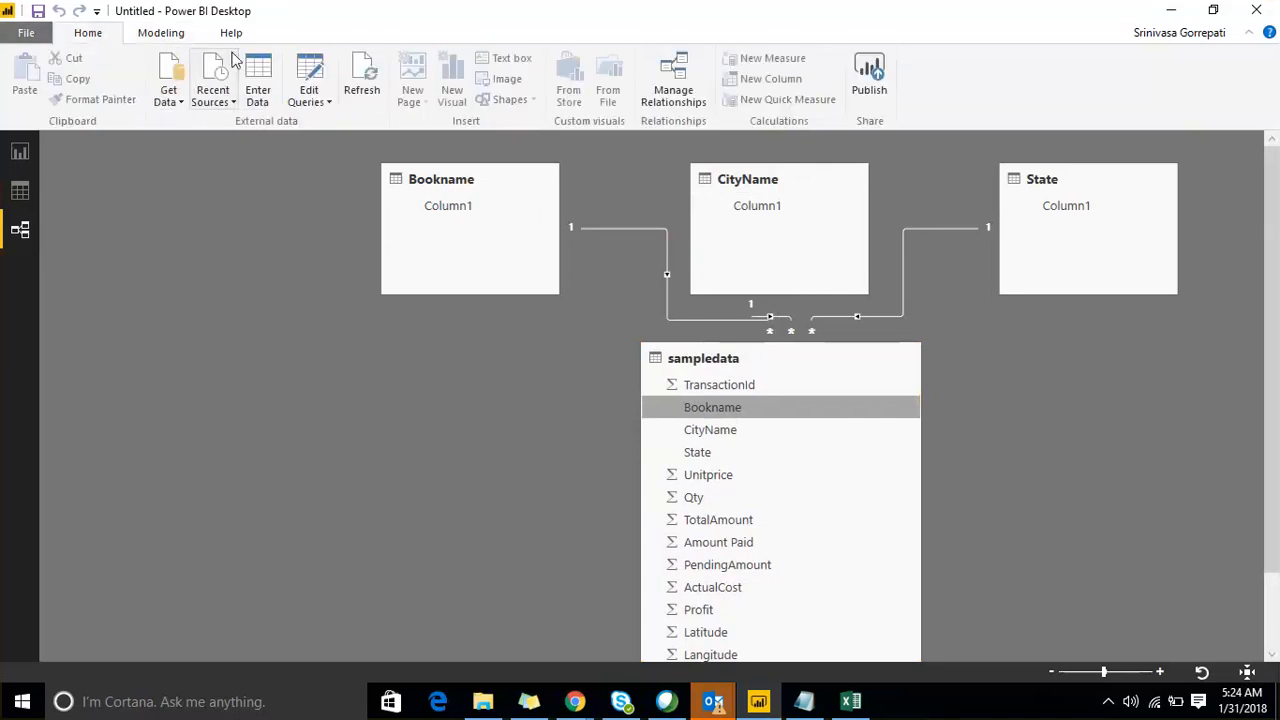
left_click(163, 32)
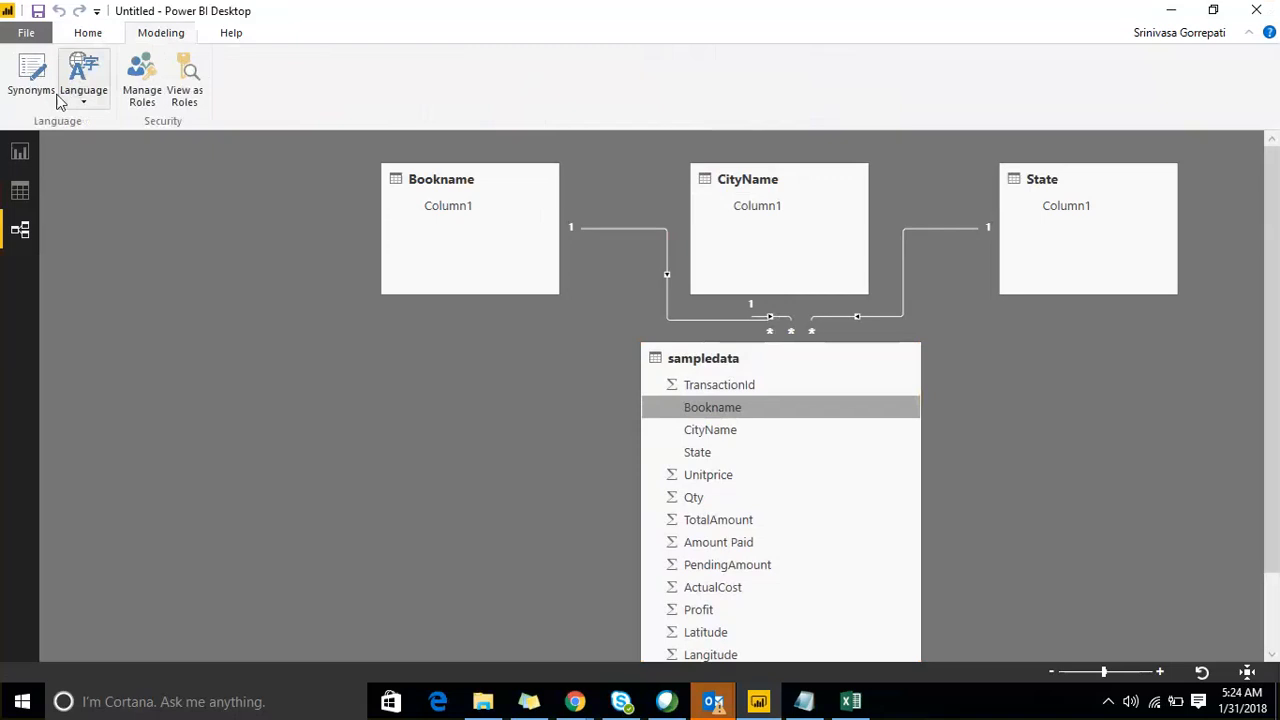
left_click(20, 151)
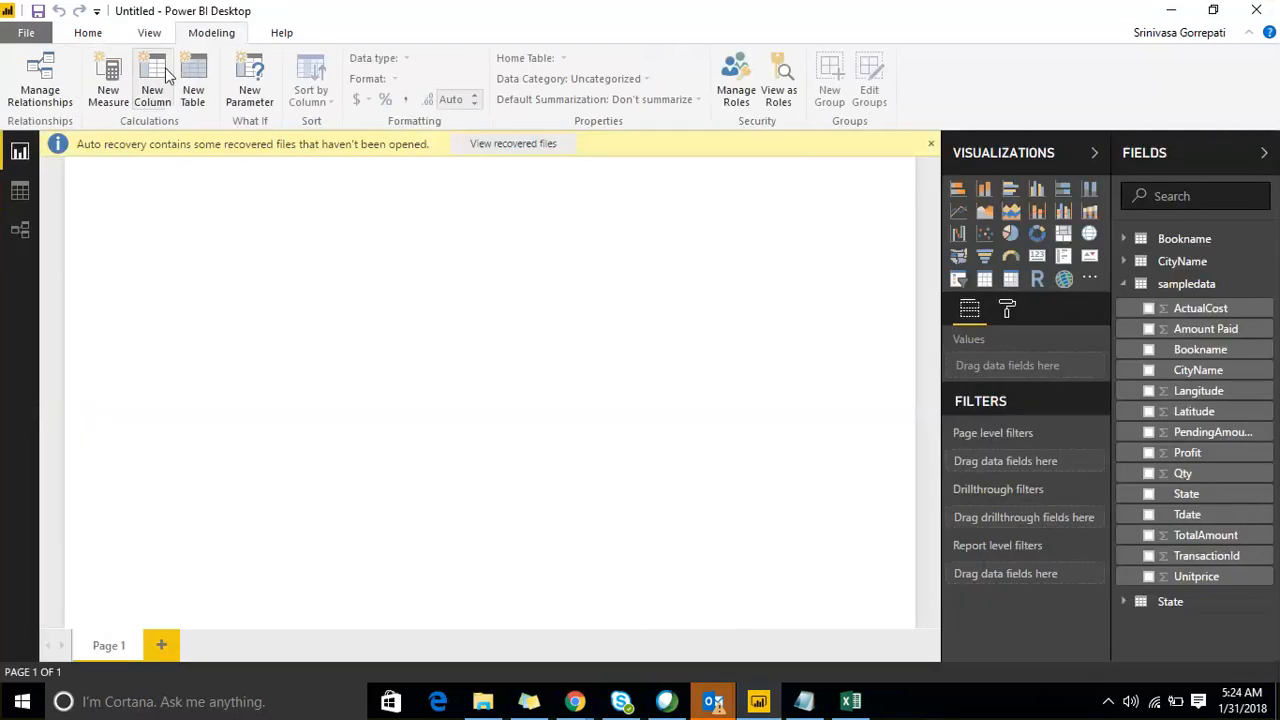
left_click(190, 107)
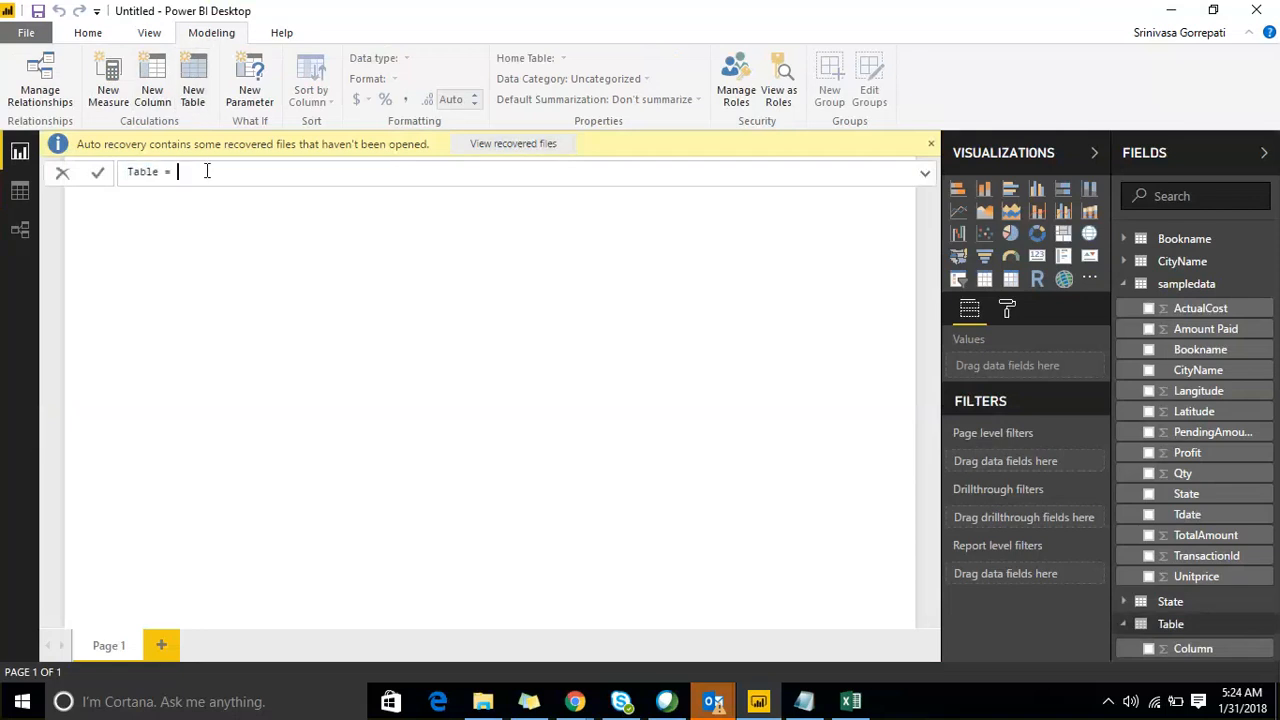
type("Cal")
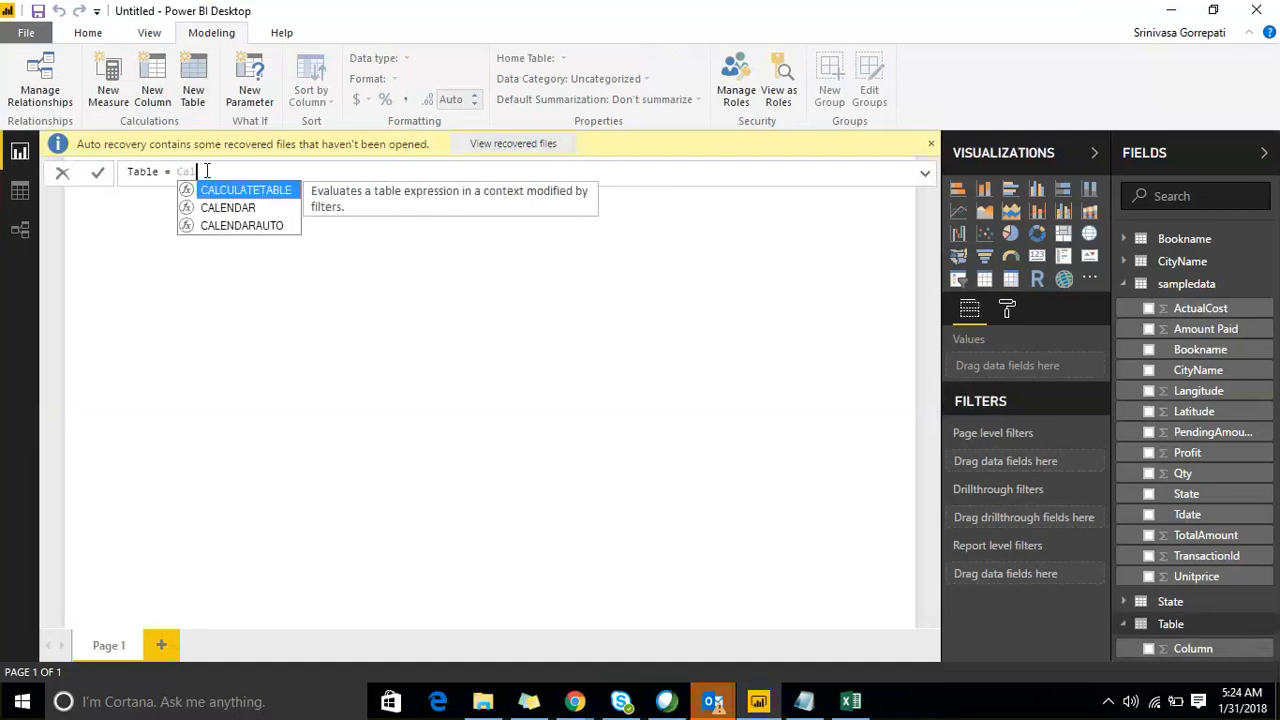
left_click(228, 208)
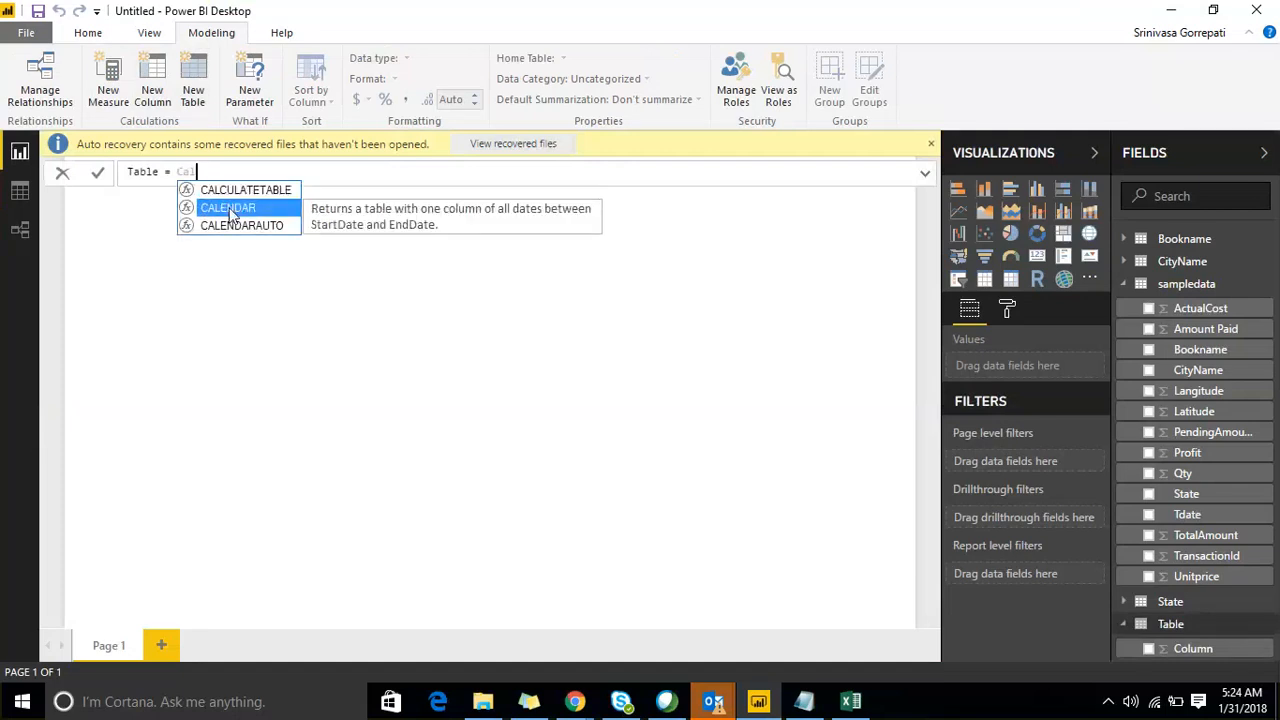
double_click(228, 208)
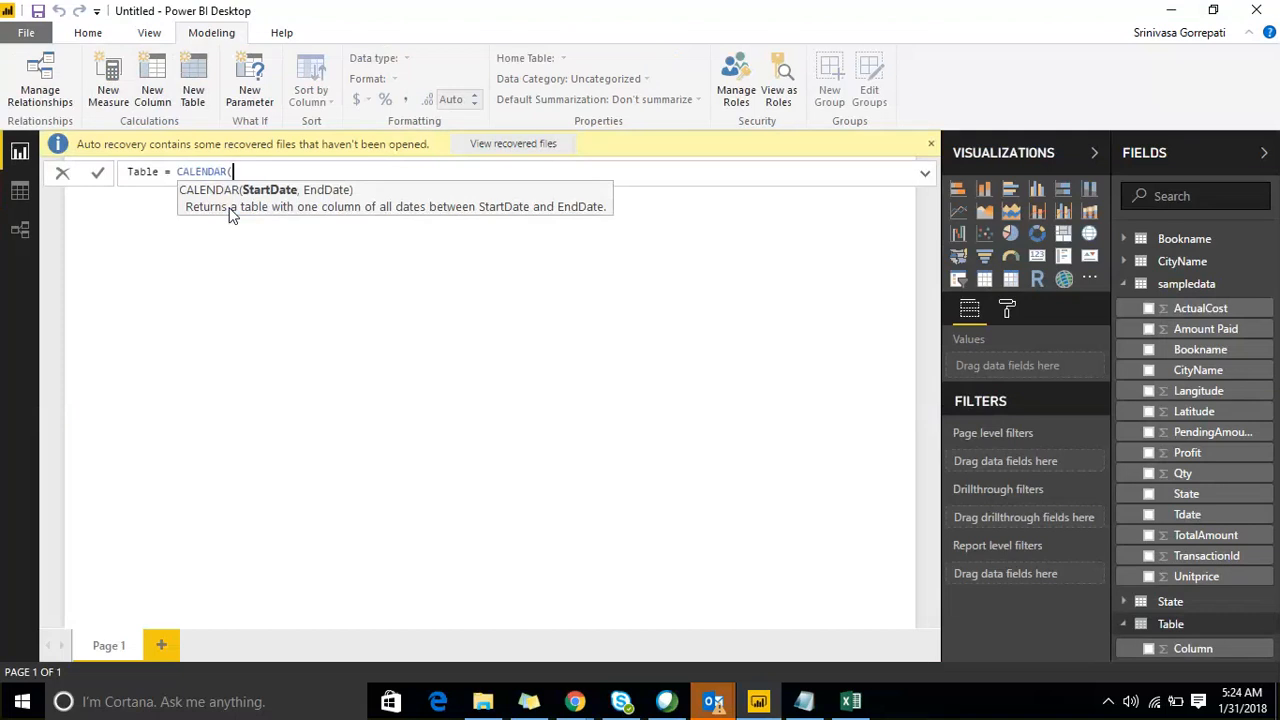
Set the start date of the CALENDAR formula to DATE(2013,01,01).
type("date")
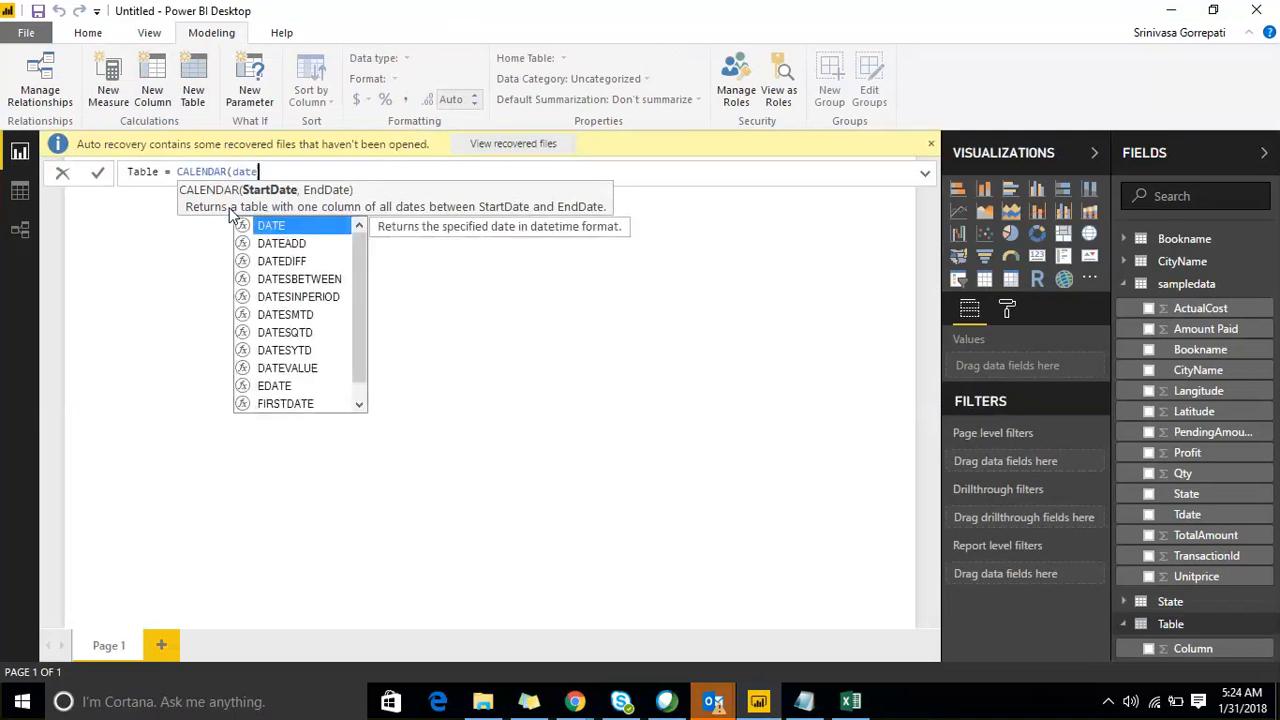
key("Tab")
type("2")
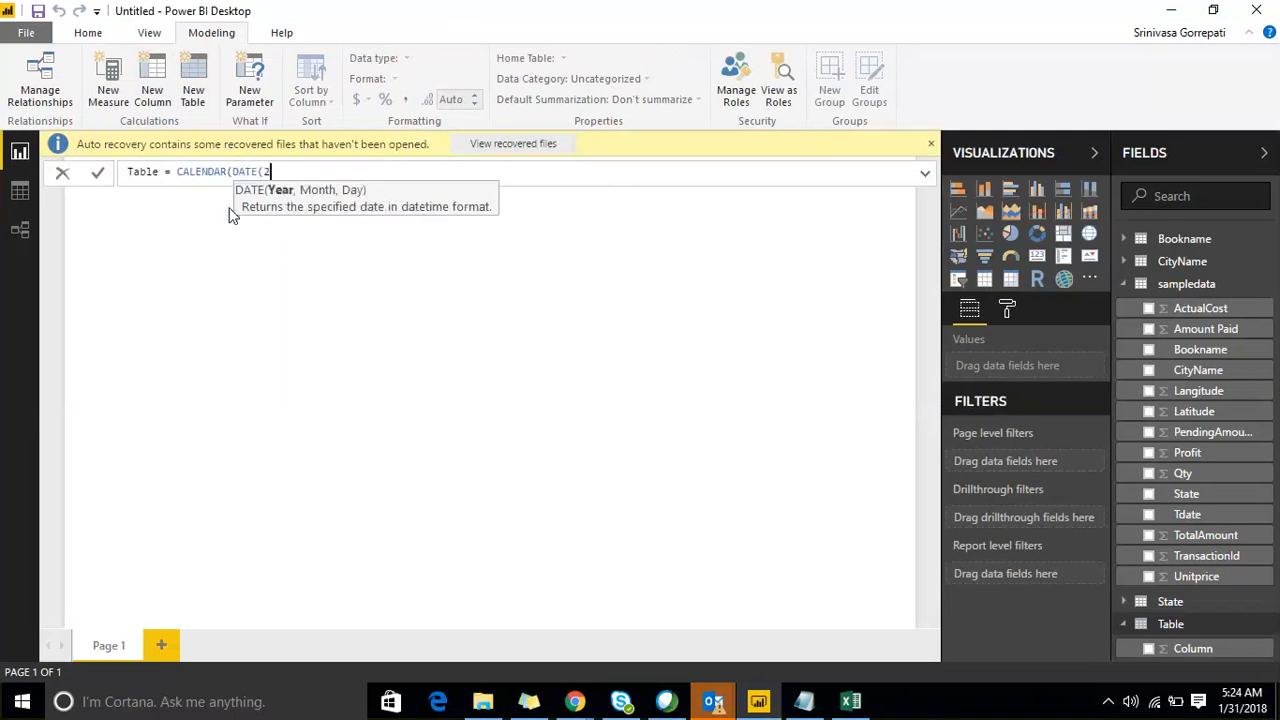
type("013,")
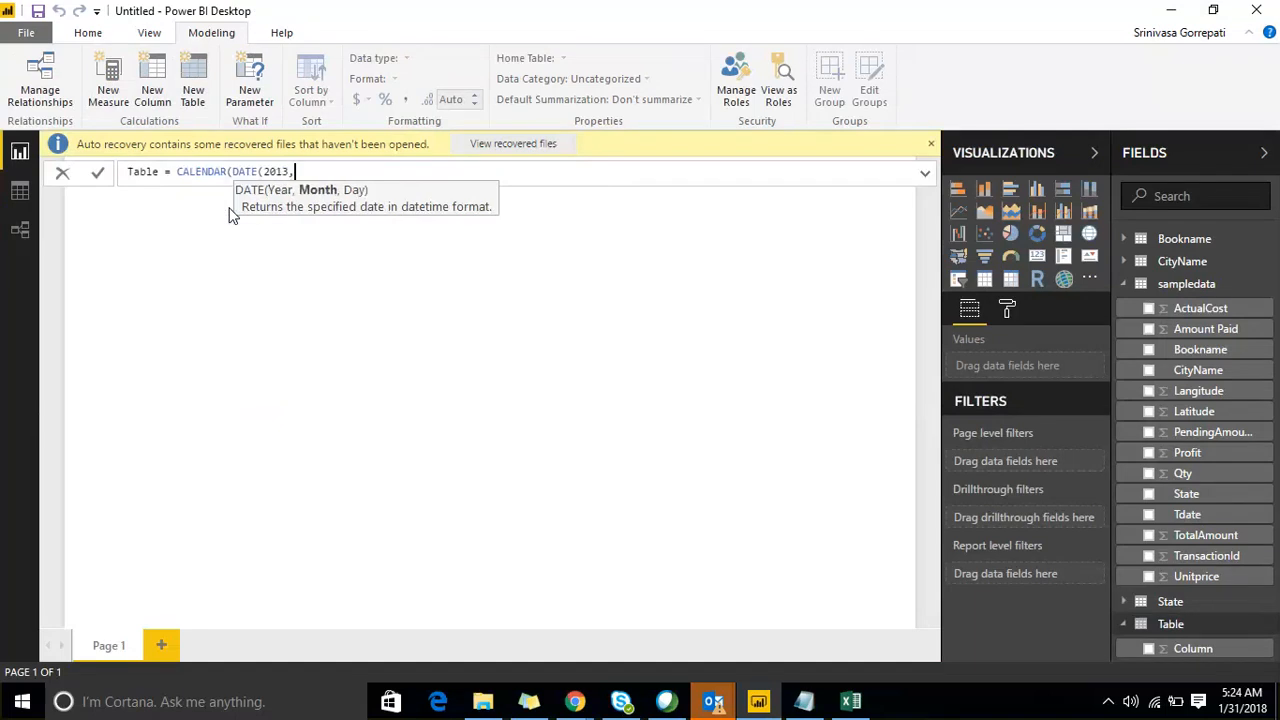
type("01,01,01")
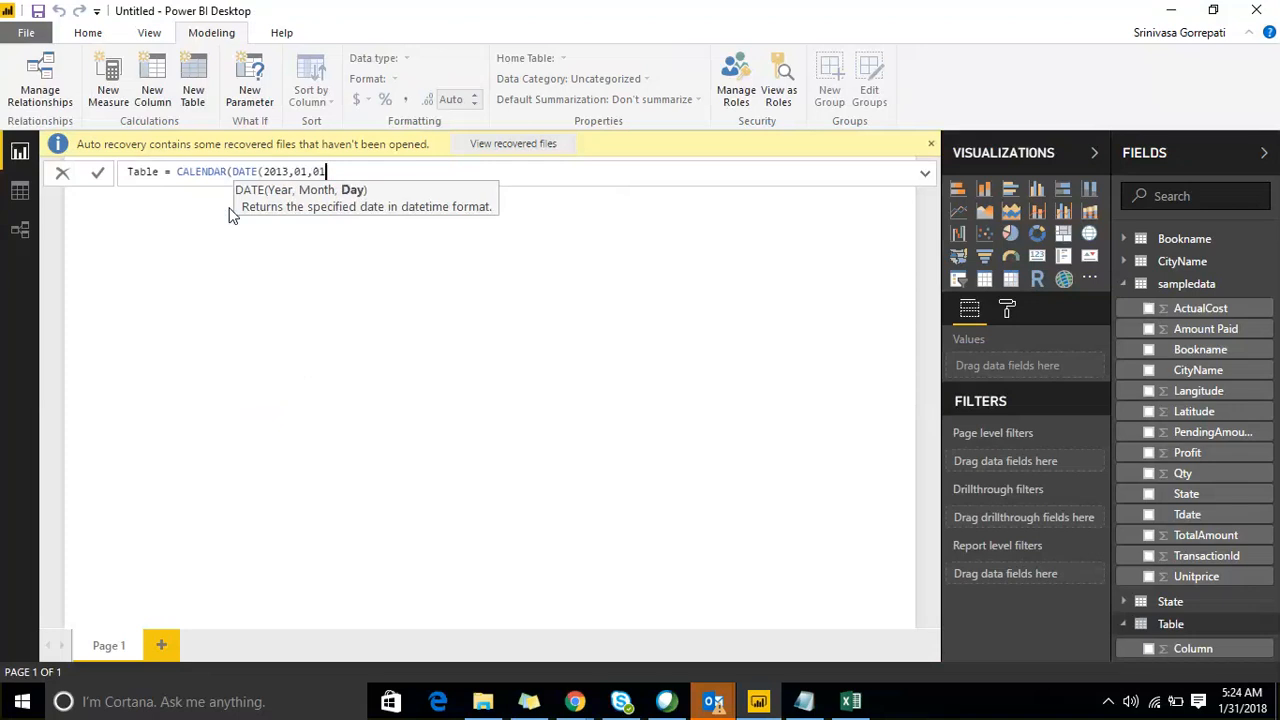
key("BackSpace")
type(")")
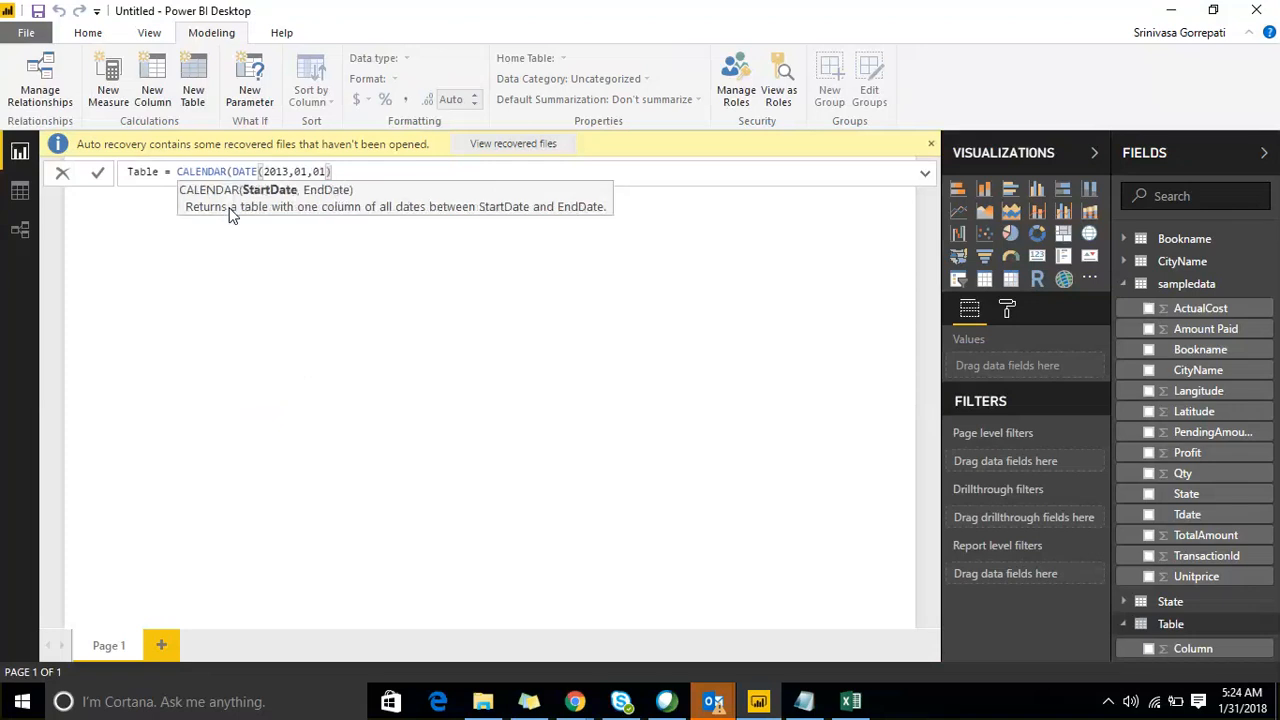
Set the end date of the CALENDAR formula to date(2018,12,31), close the formula and create the table.
type(",2018")
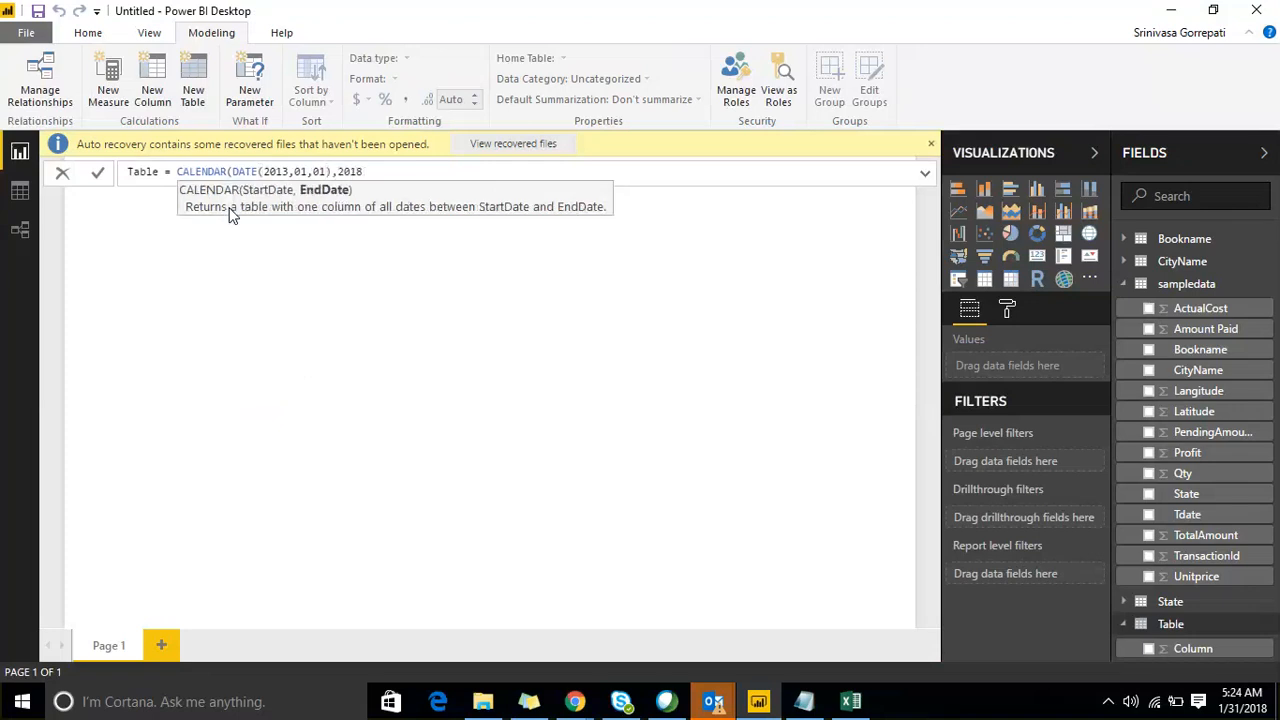
type(",12,31")
key("Left")
key("Left")
key("Left")
key("Left")
key("Left")
key("Left")
key("Left")
key("Left")
key("Left")
key("Left")
type("date")
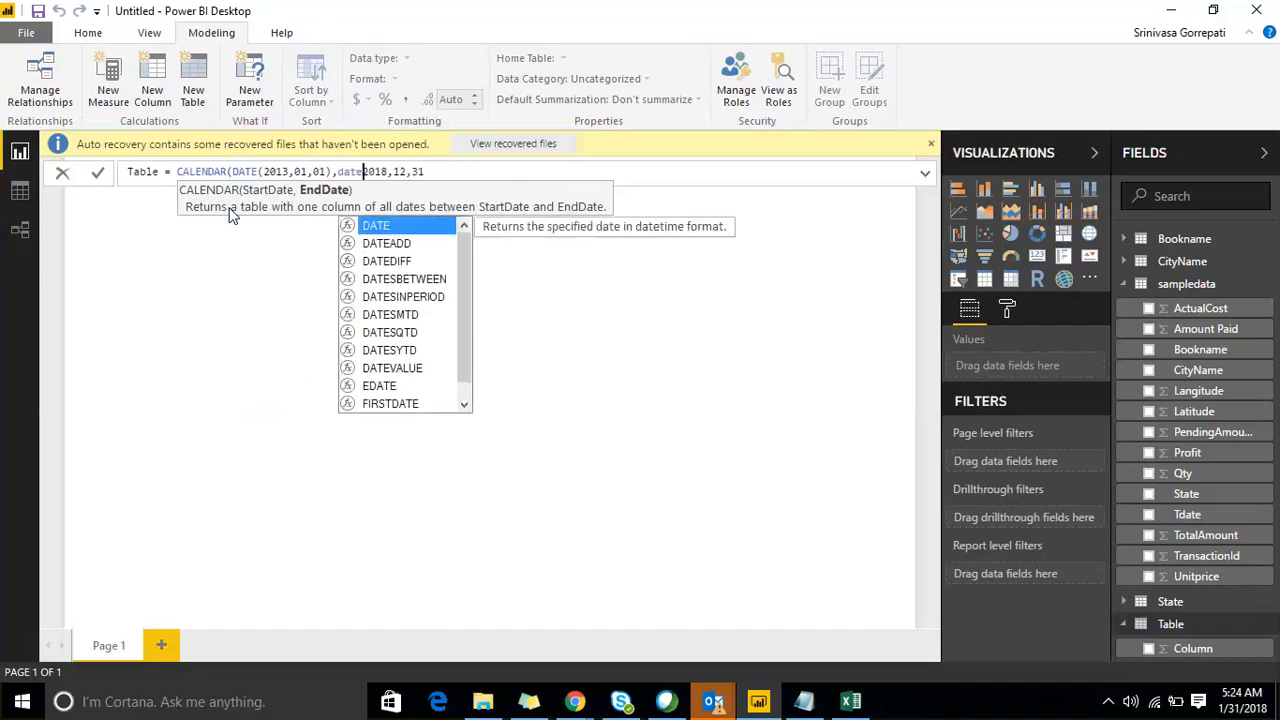
type("(")
key("Right")
key("Right")
key("Right")
key("Right")
key("Right")
key("Right")
key("Right")
key("Right")
key("Right")
key("Right")
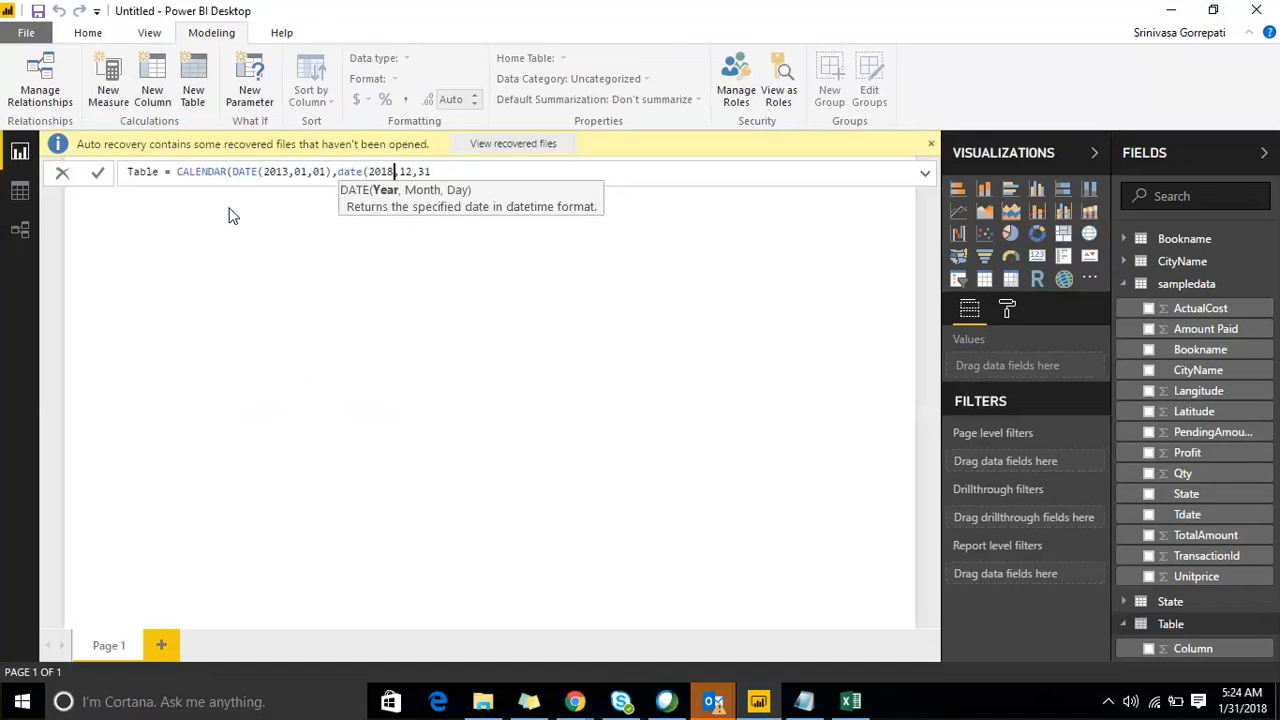
type("))")
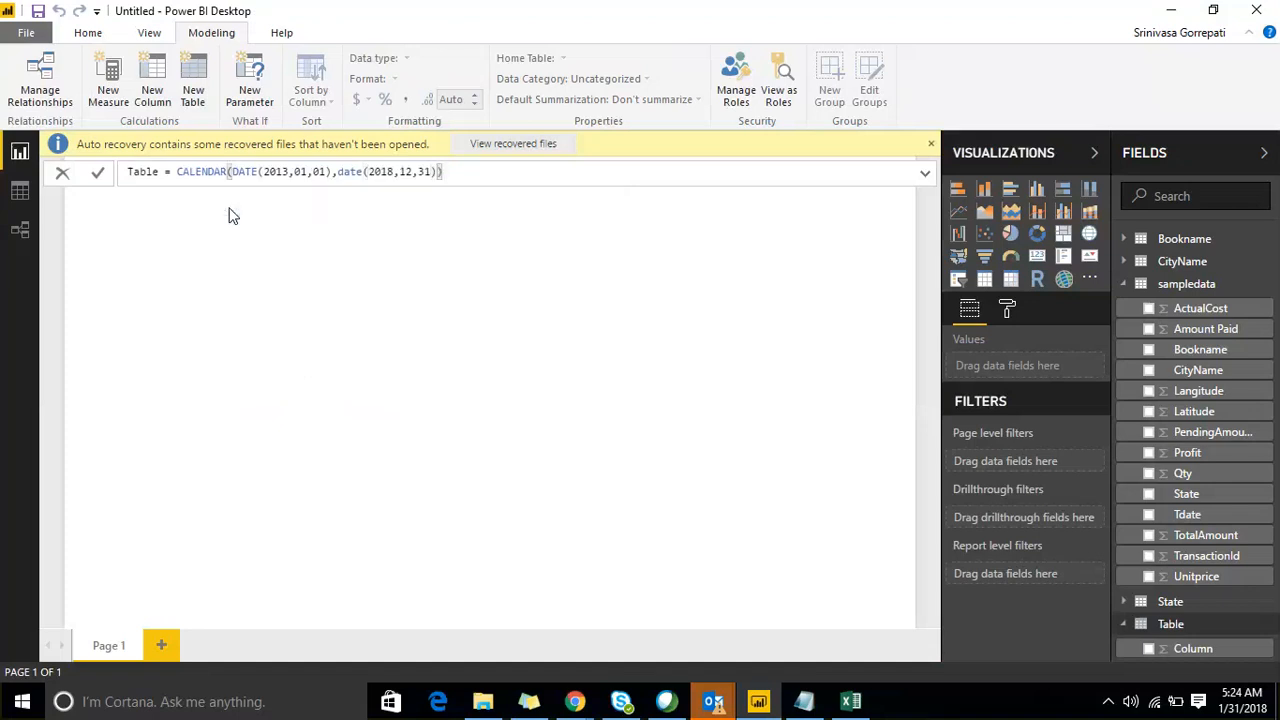
key("Return")
Add a calculated column named YearId to the new calendar table and begin its formula with the YEAR function.
left_click(1125, 285)
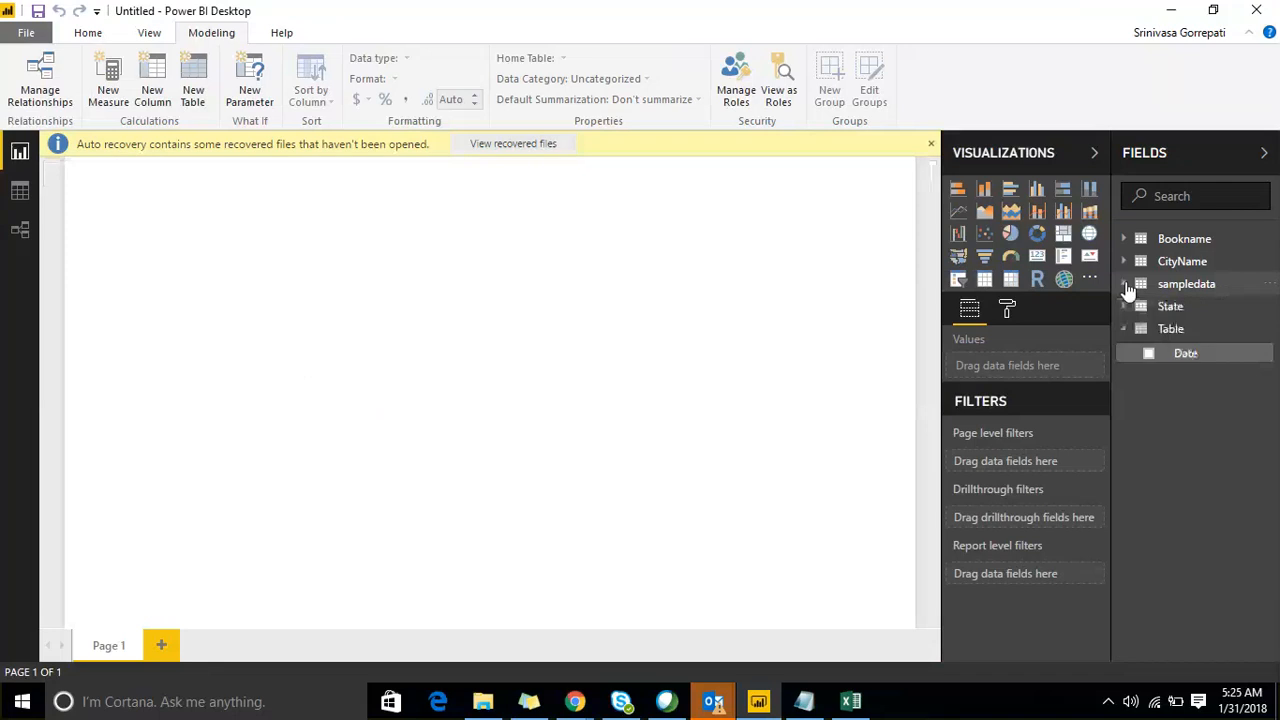
left_click(1178, 330)
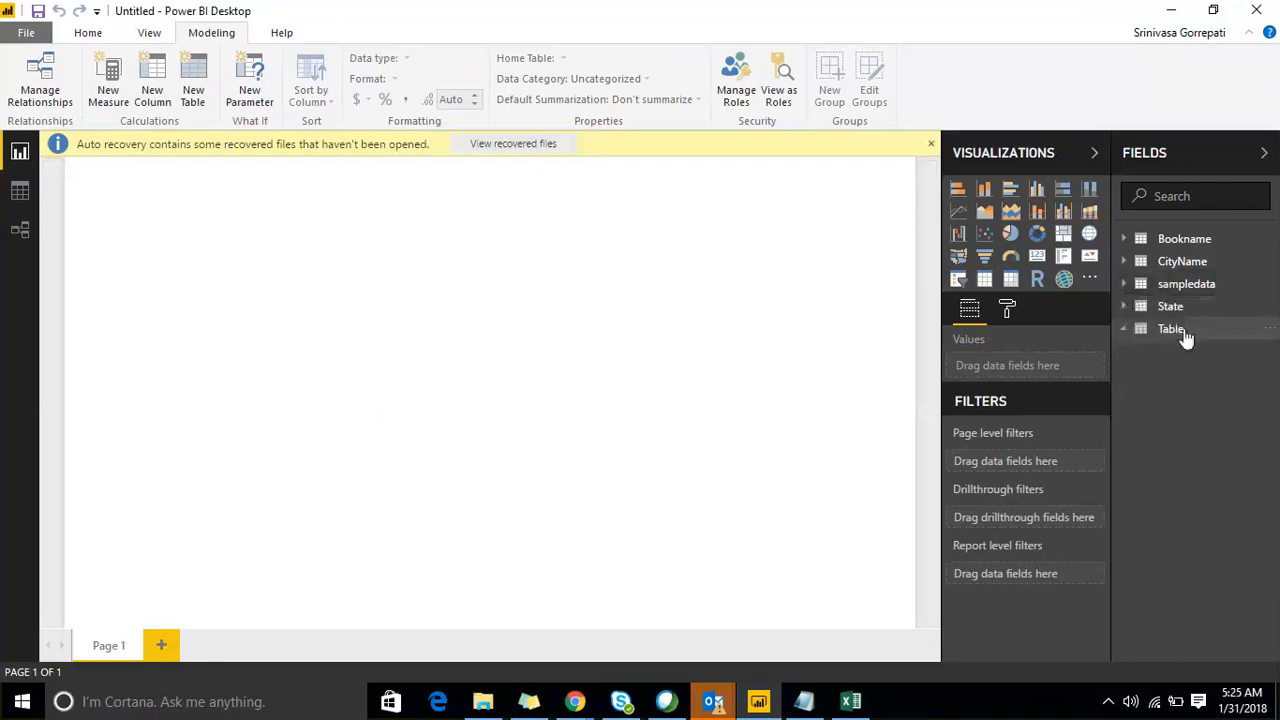
left_click(1273, 331)
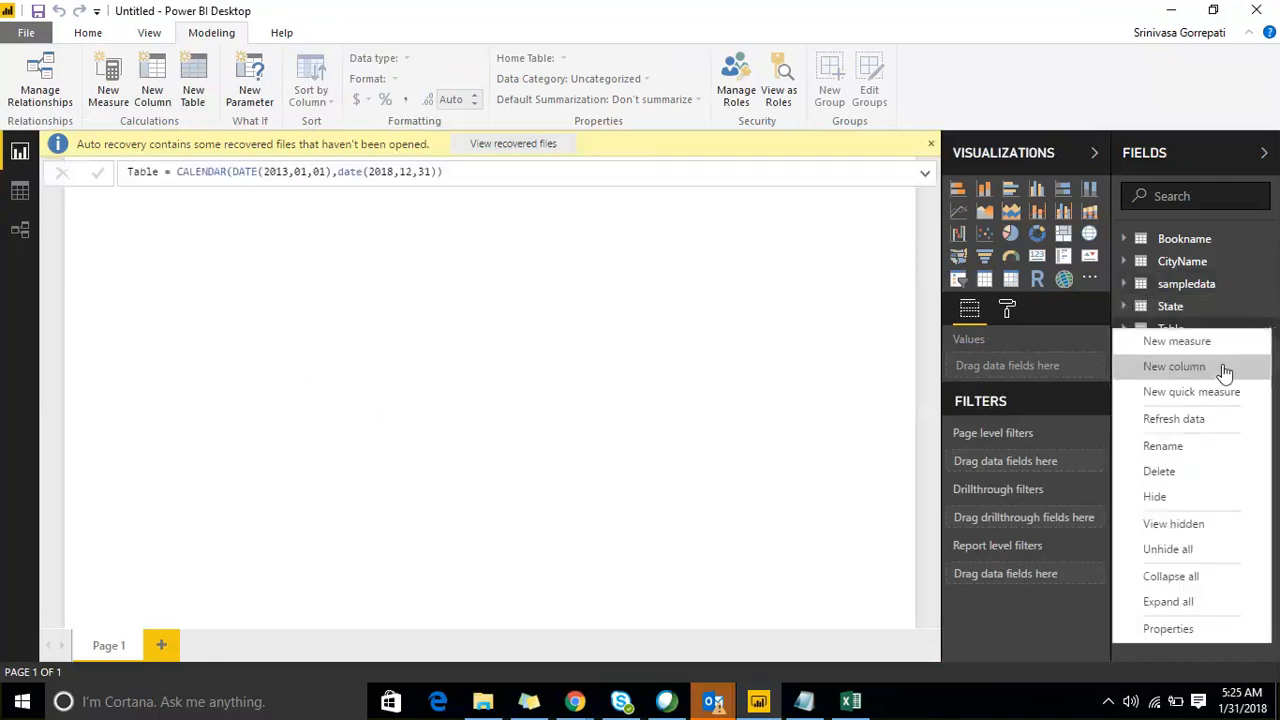
left_click(1220, 366)
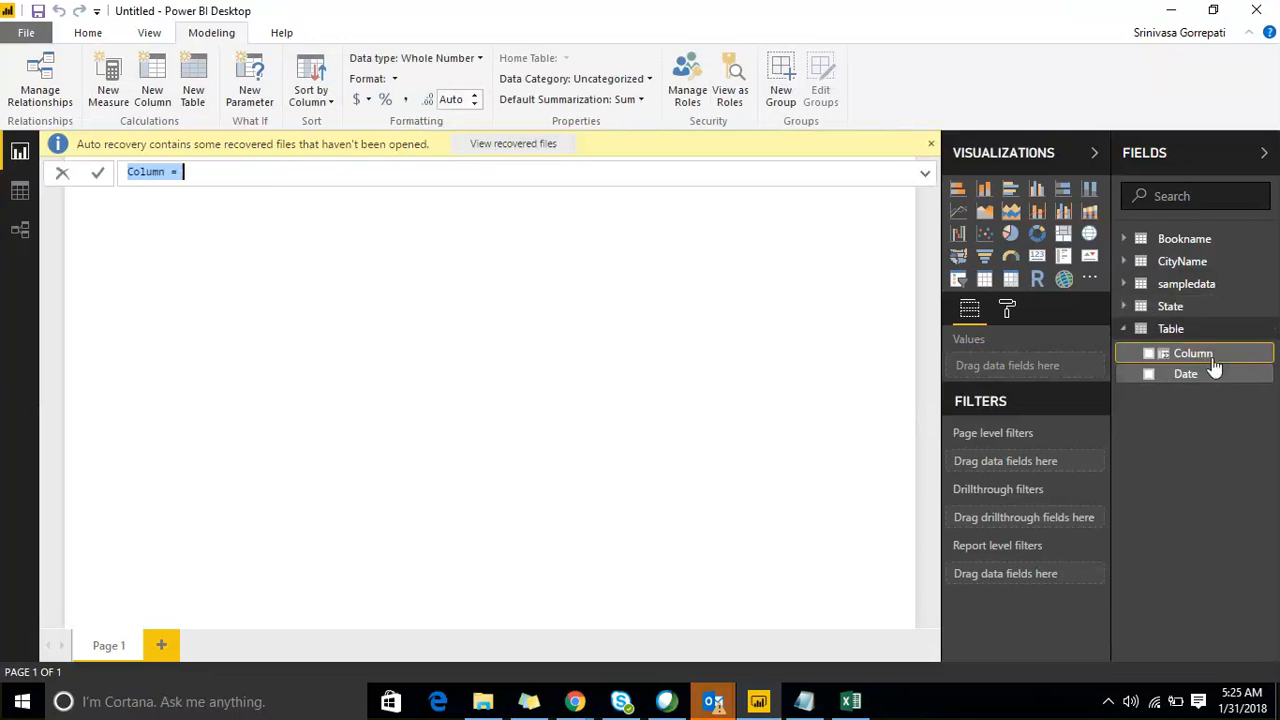
key("Home")
key("shift+Right")
key("shift+Right")
key("shift+Right")
key("shift+Right")
key("shift+Right")
key("shift+Right")
type("Year")
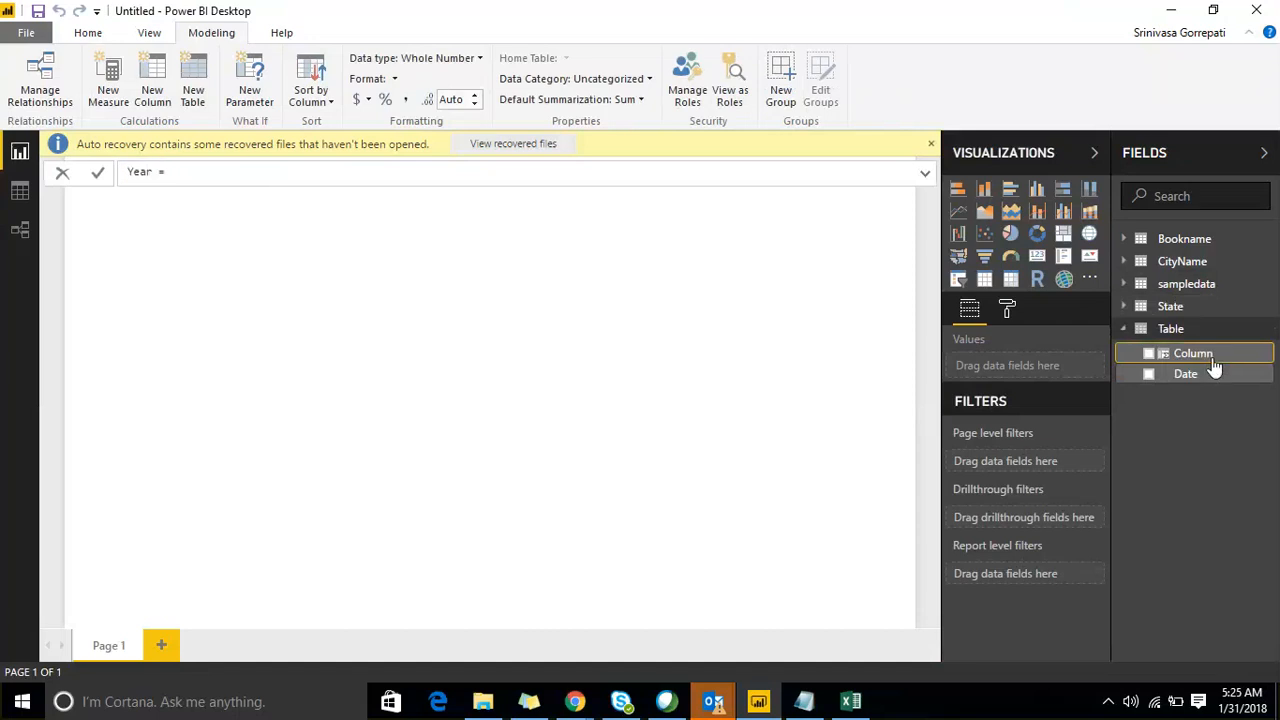
type("Id")
key("End")
type("year")
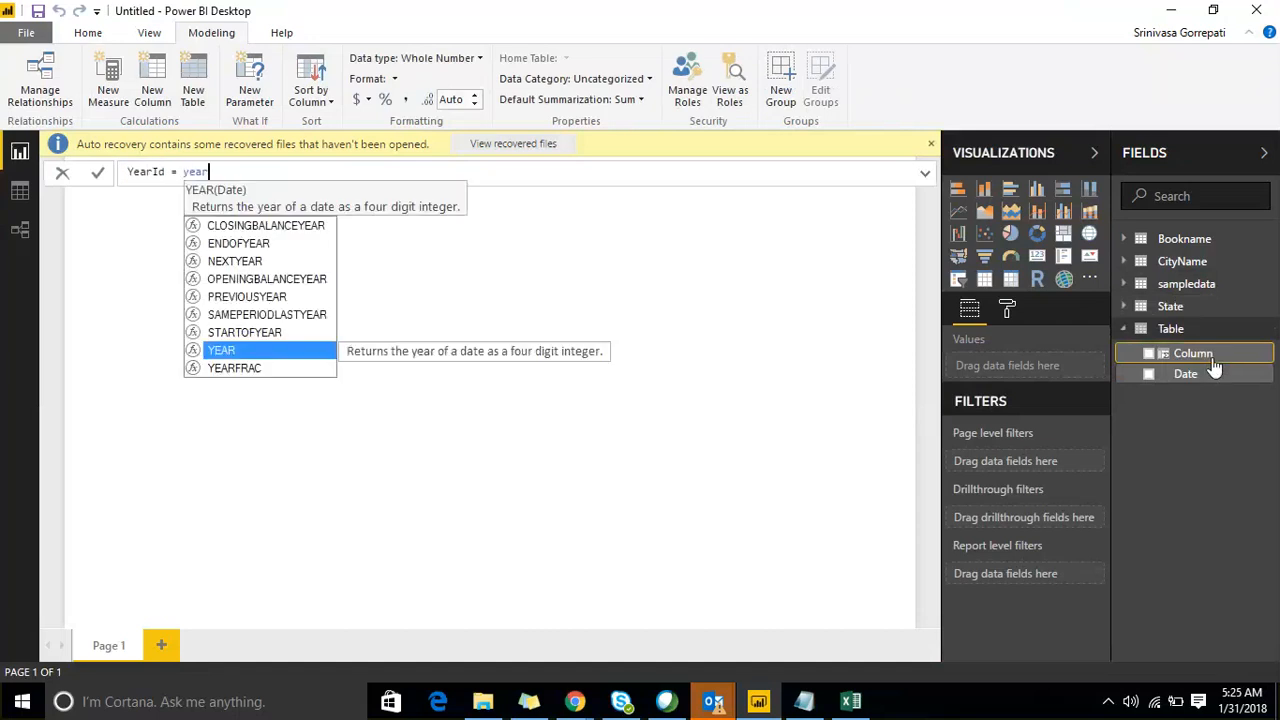
key("Tab")
type("da")
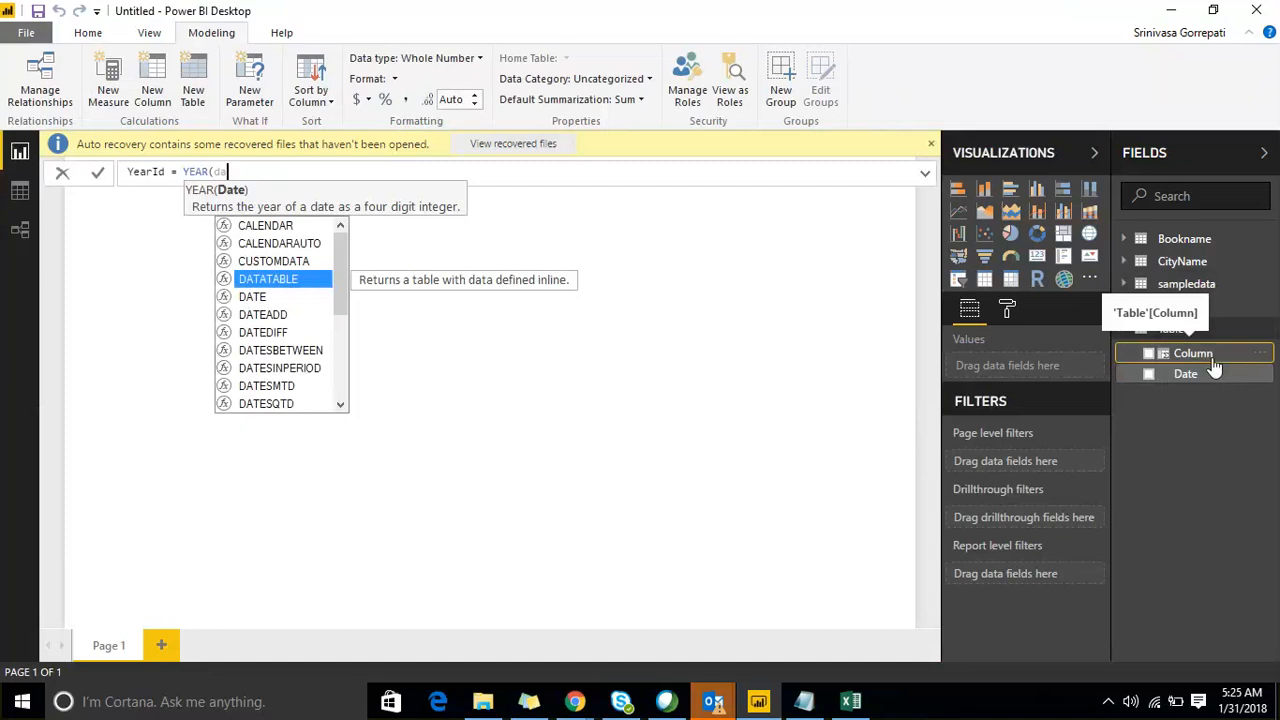
key("Down")
key("Down")
key("Down")
key("Down")
key("Down")
key("Down")
key("Down")
key("Down")
key("Down")
key("Down")
key("Down")
key("Down")
key("Down")
key("Down")
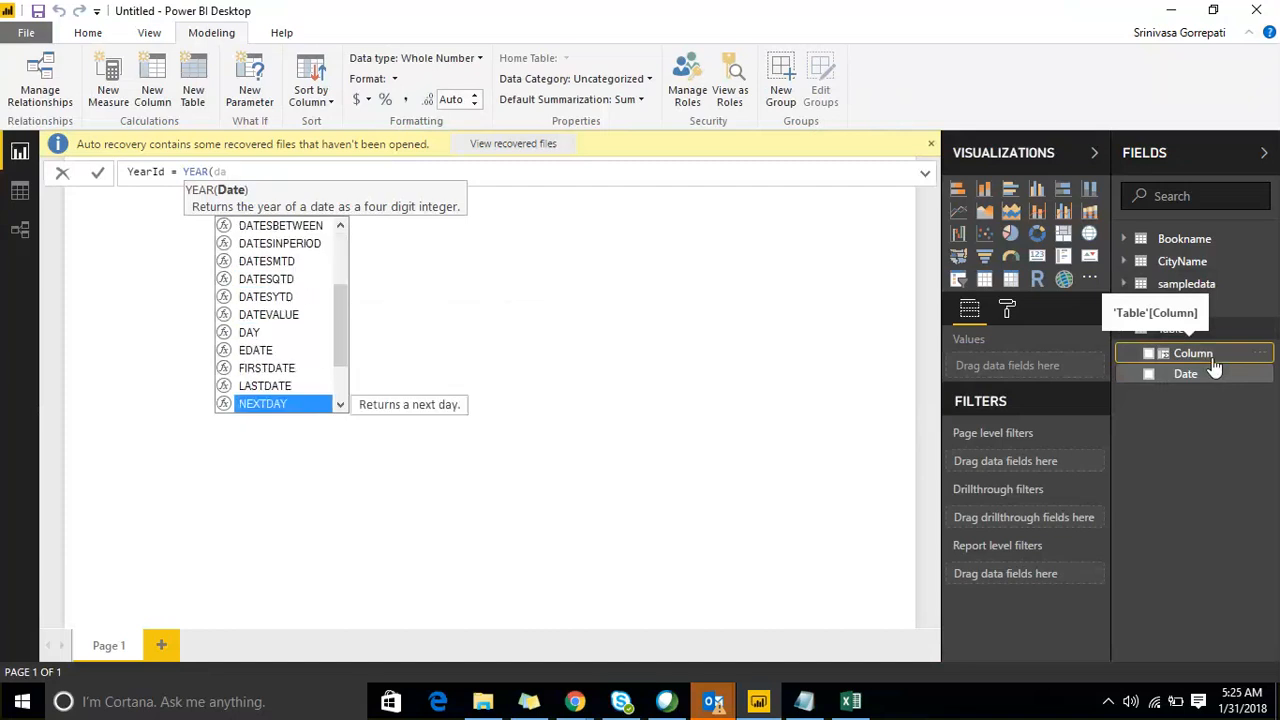
key("BackSpace")
key("BackSpace")
Complete the YearId formula with 'Table'[Date] as the YEAR argument and commit the column.
type("ta")
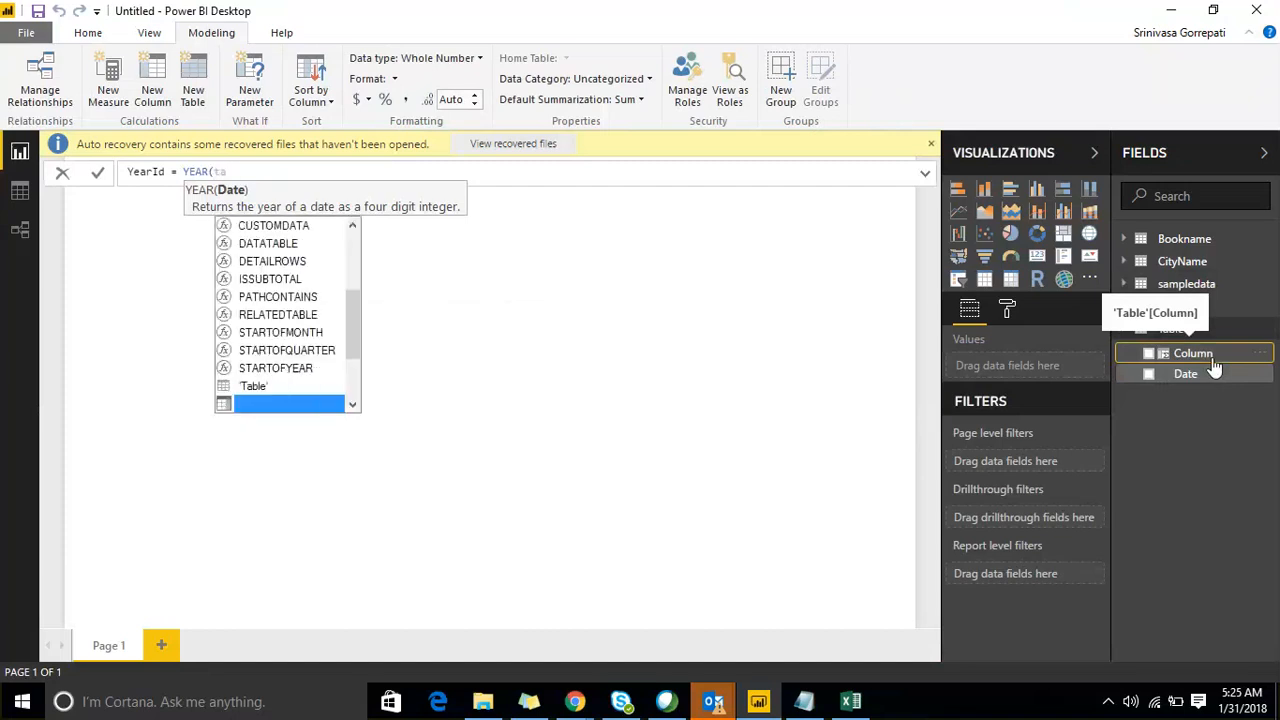
key("Up")
key("Tab")
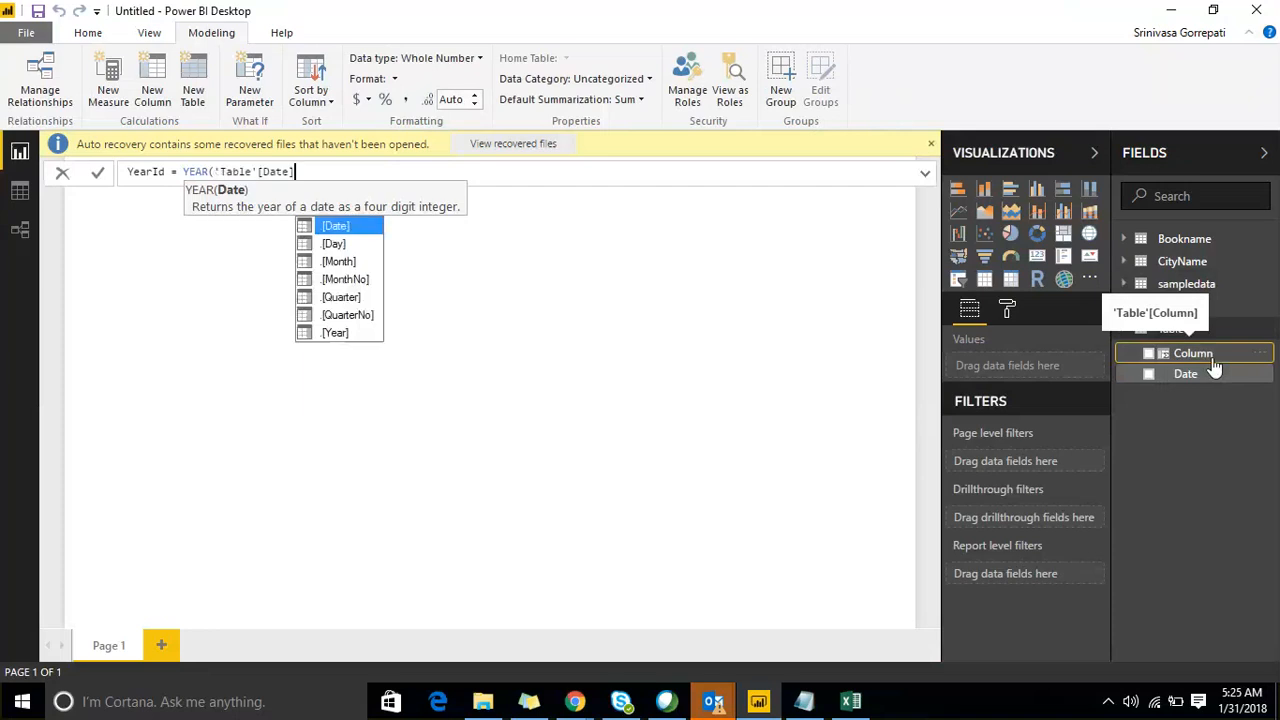
type(")")
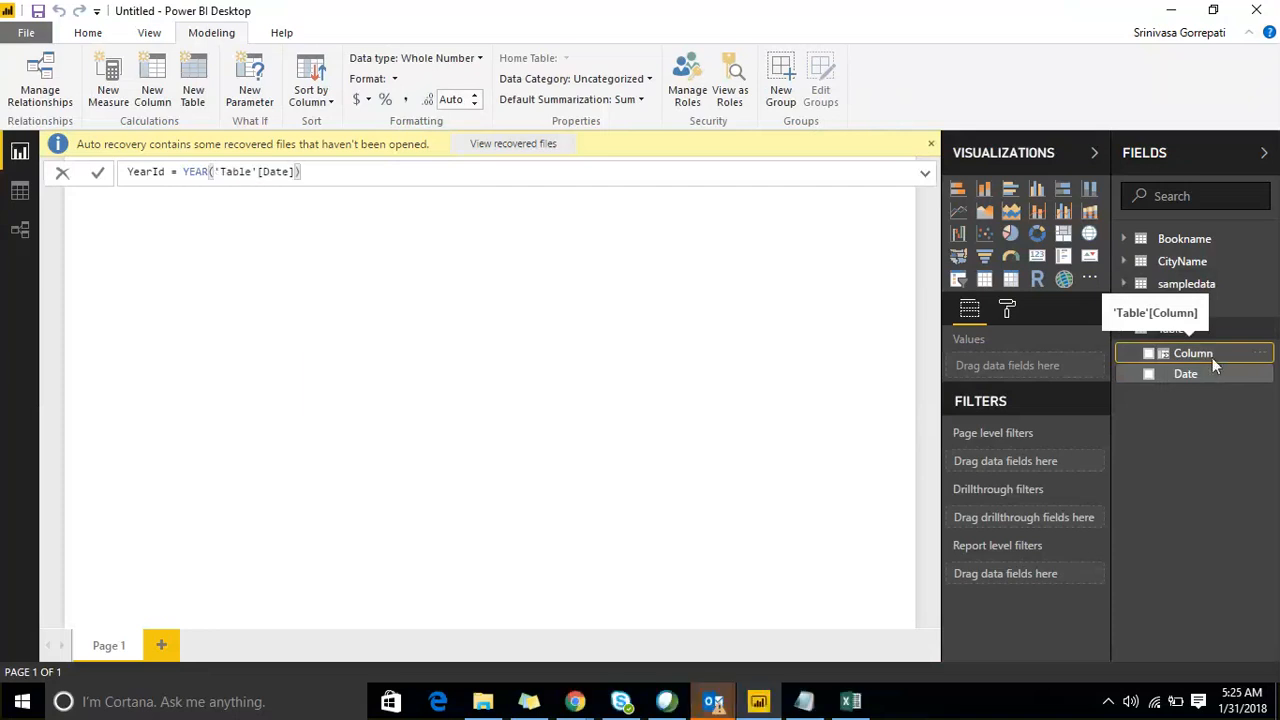
key("Return")
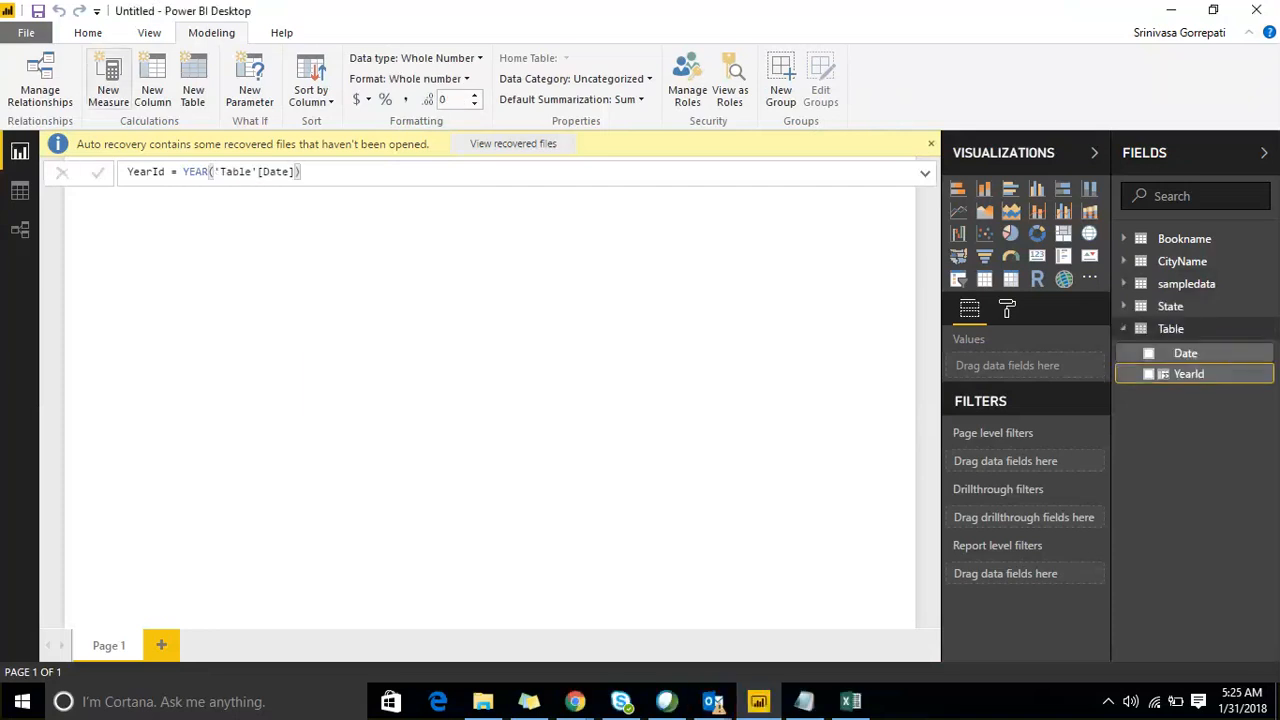
Add another calculated column to the calendar table and name it MonthId.
right_click(1262, 330)
left_click(1212, 371)
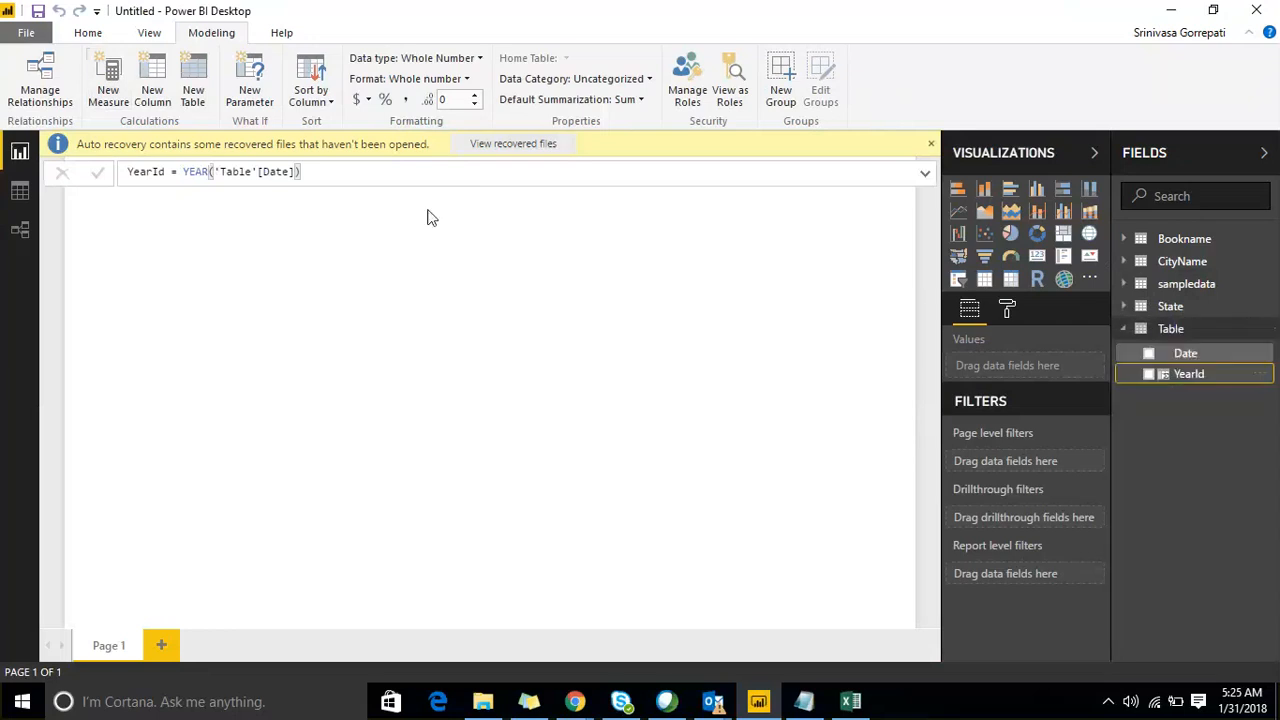
left_click(282, 170)
key("Left")
key("Left")
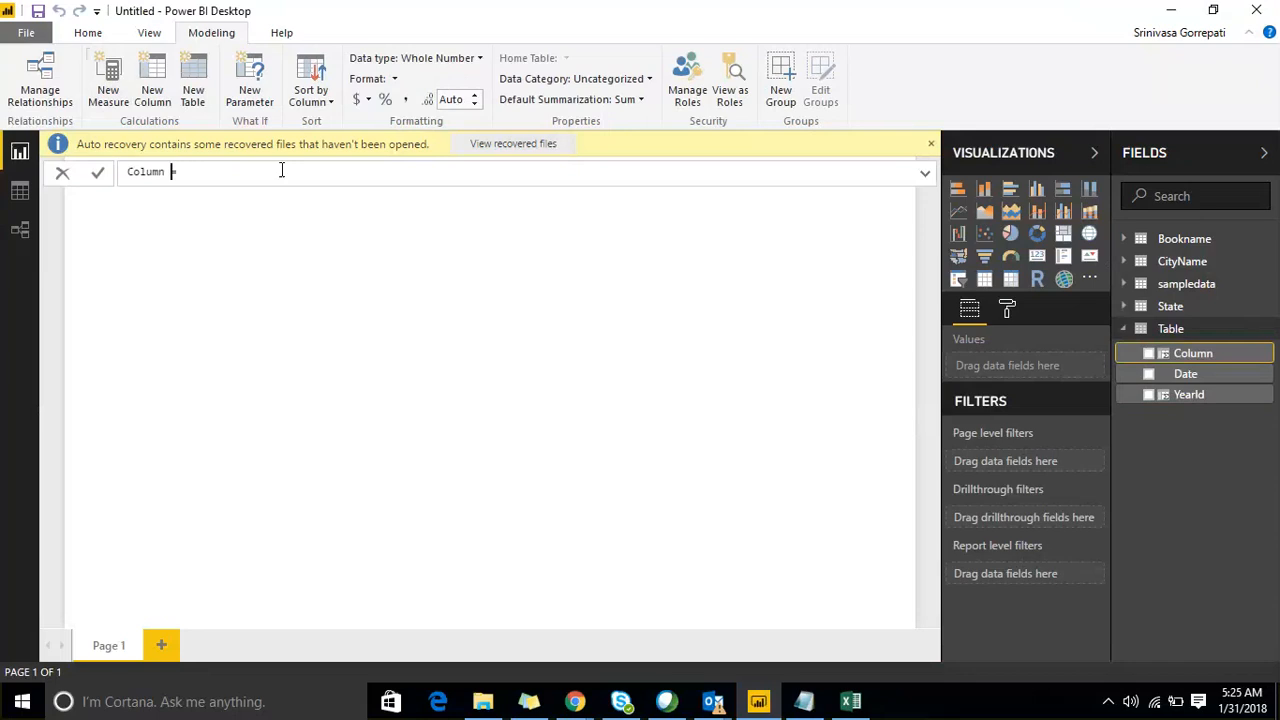
key("Left")
key("shift+Left")
key("shift+Left")
key("shift+Left")
key("shift+Left")
key("shift+Left")
key("shift+Left")
type("MonthId")
key("End")
Begin the MonthId formula with the MONTH function.
type("mid")
key("BackSpace")
key("BackSpace")
type("on")
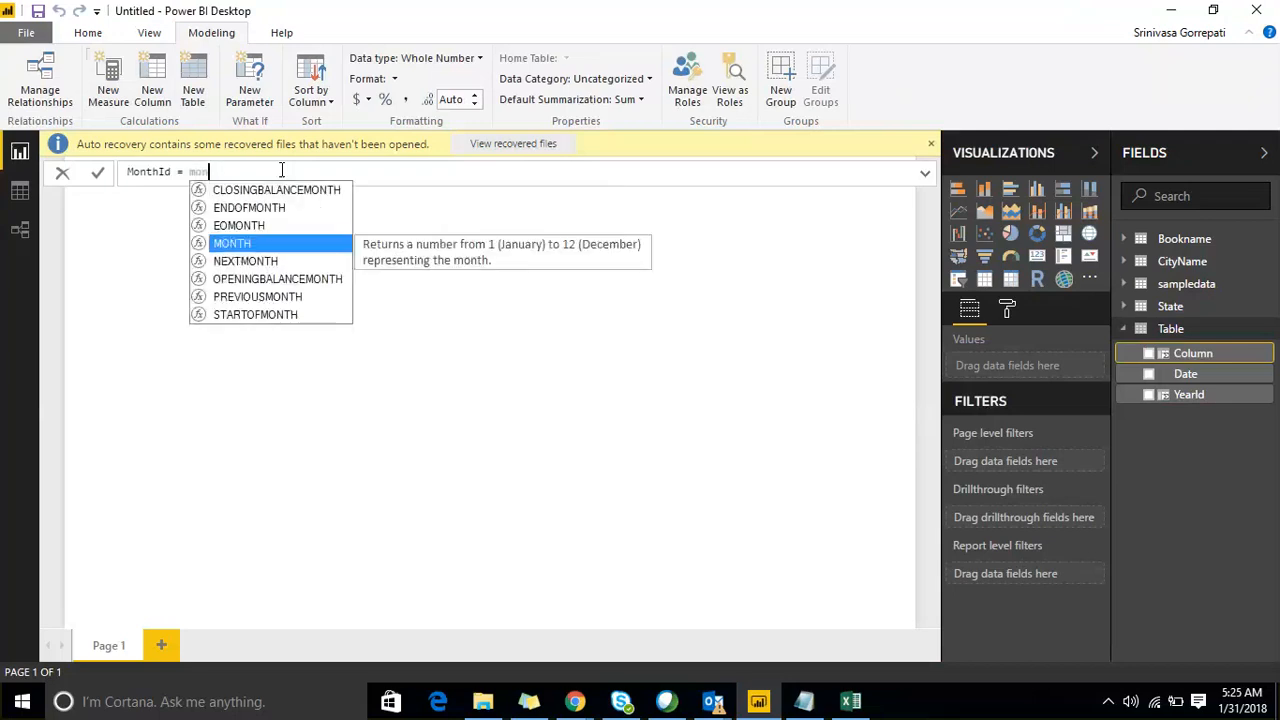
type("th(")
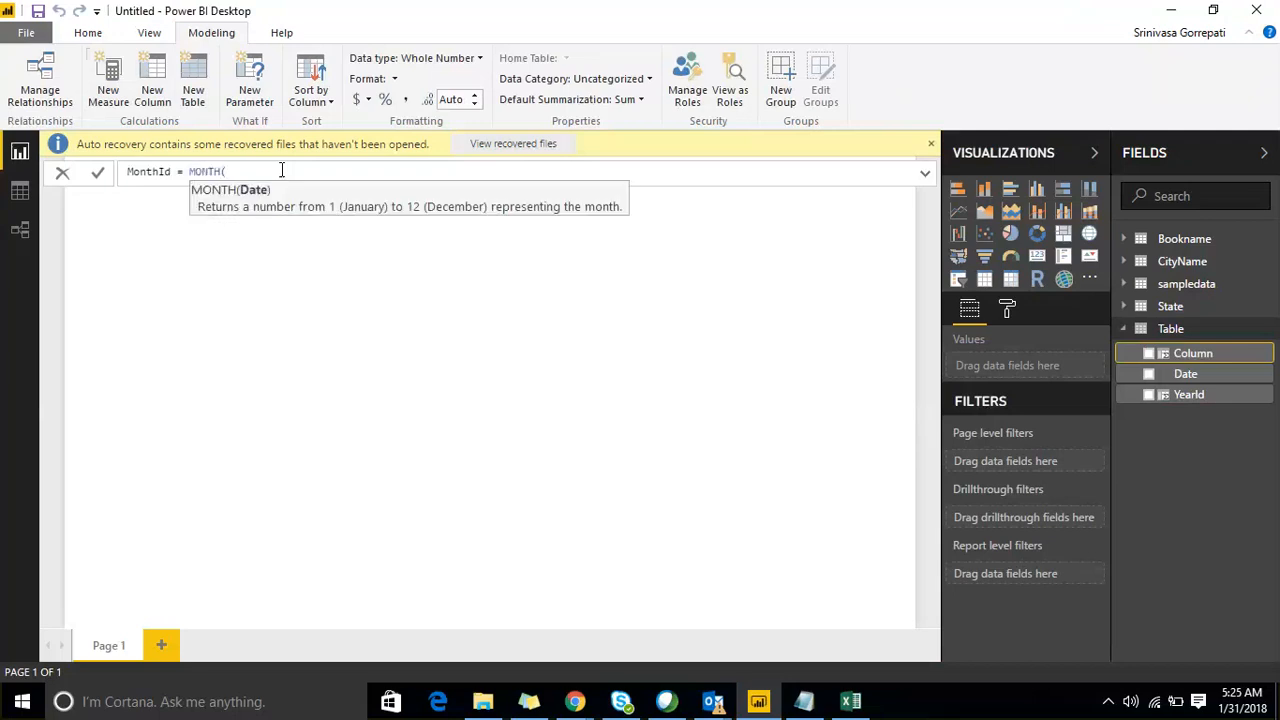
Complete the MonthId formula with 'Table'[Date] as the MONTH argument and commit the column.
type("dat")
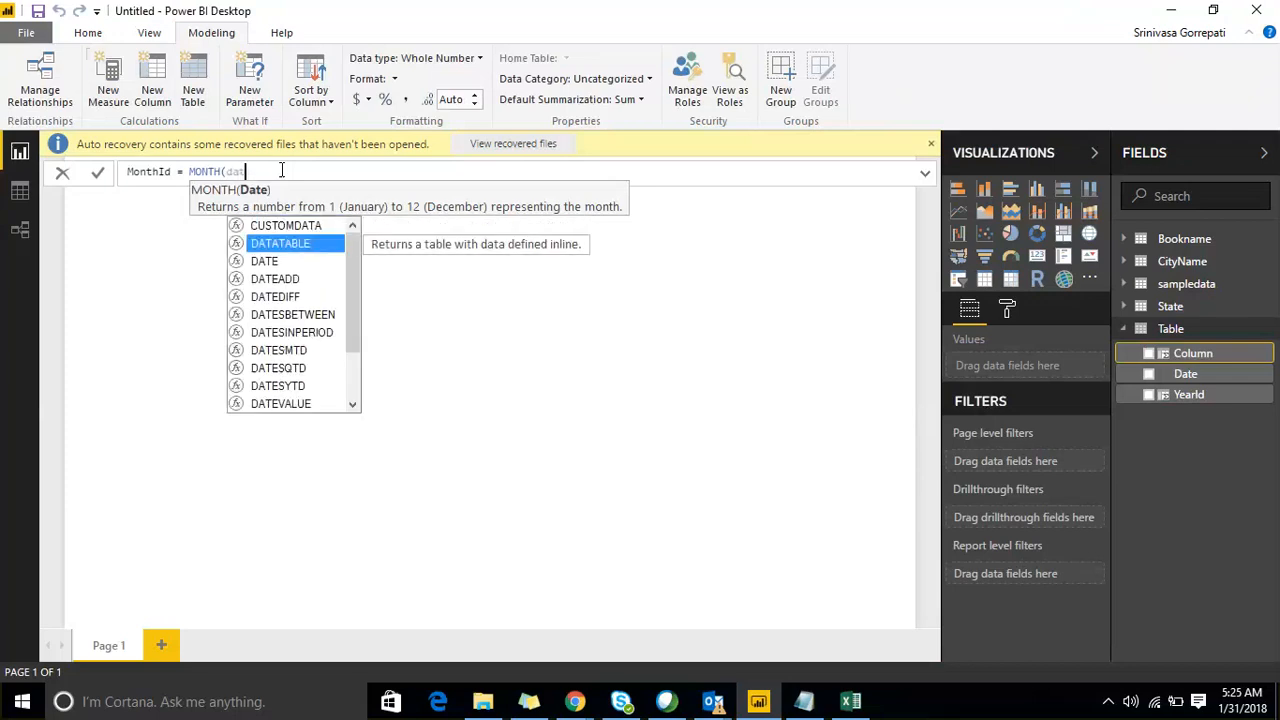
key("BackSpace")
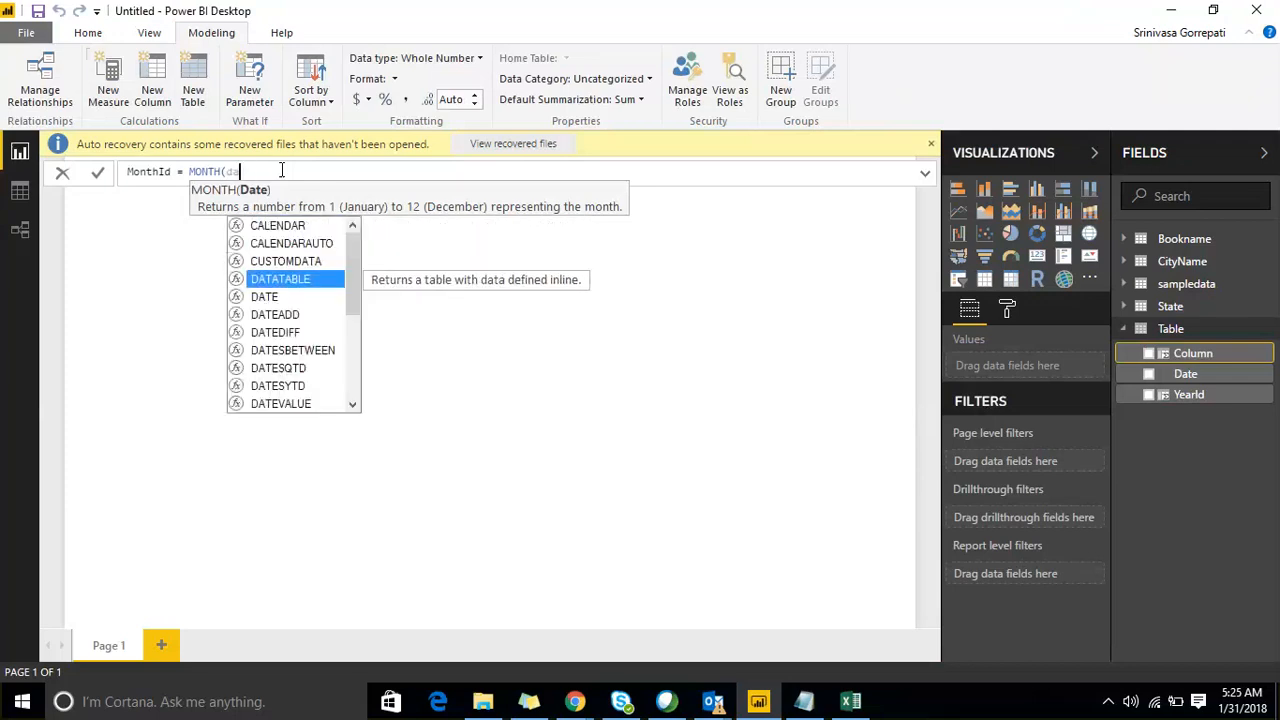
key("BackSpace")
key("BackSpace")
type("tab")
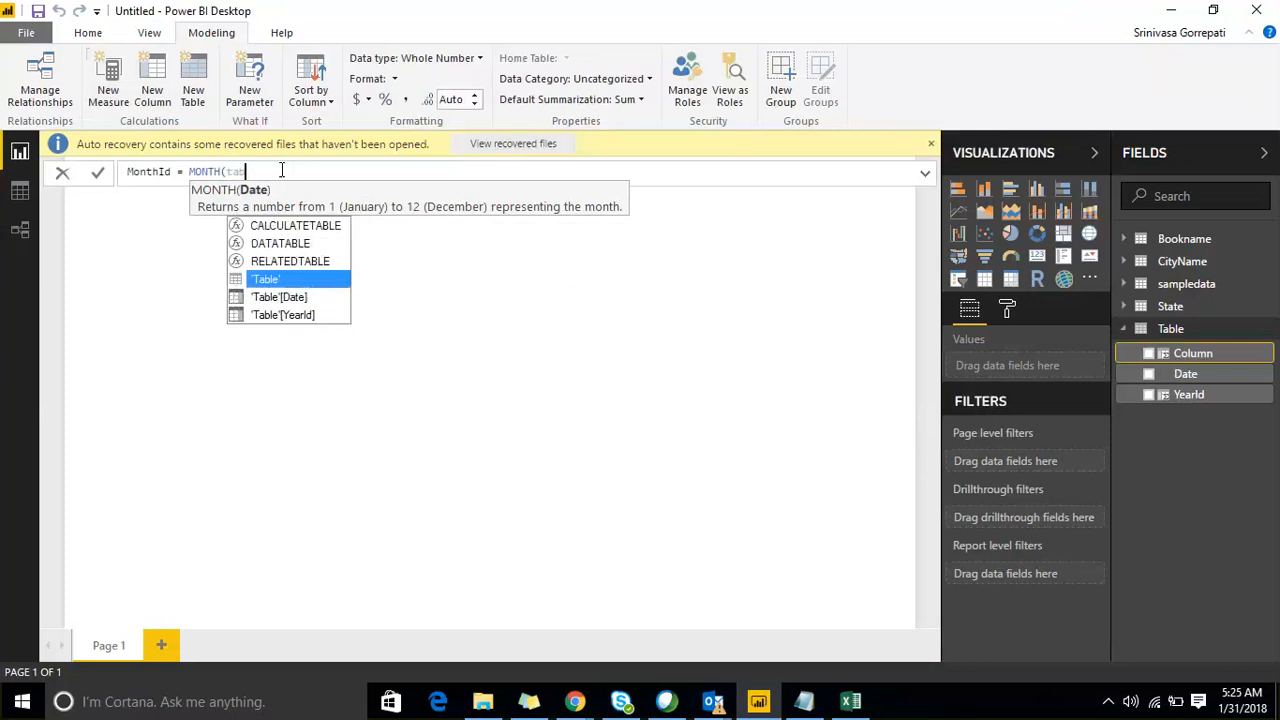
key("Down")
key("Down")
key("Up")
key("Tab")
type(")")
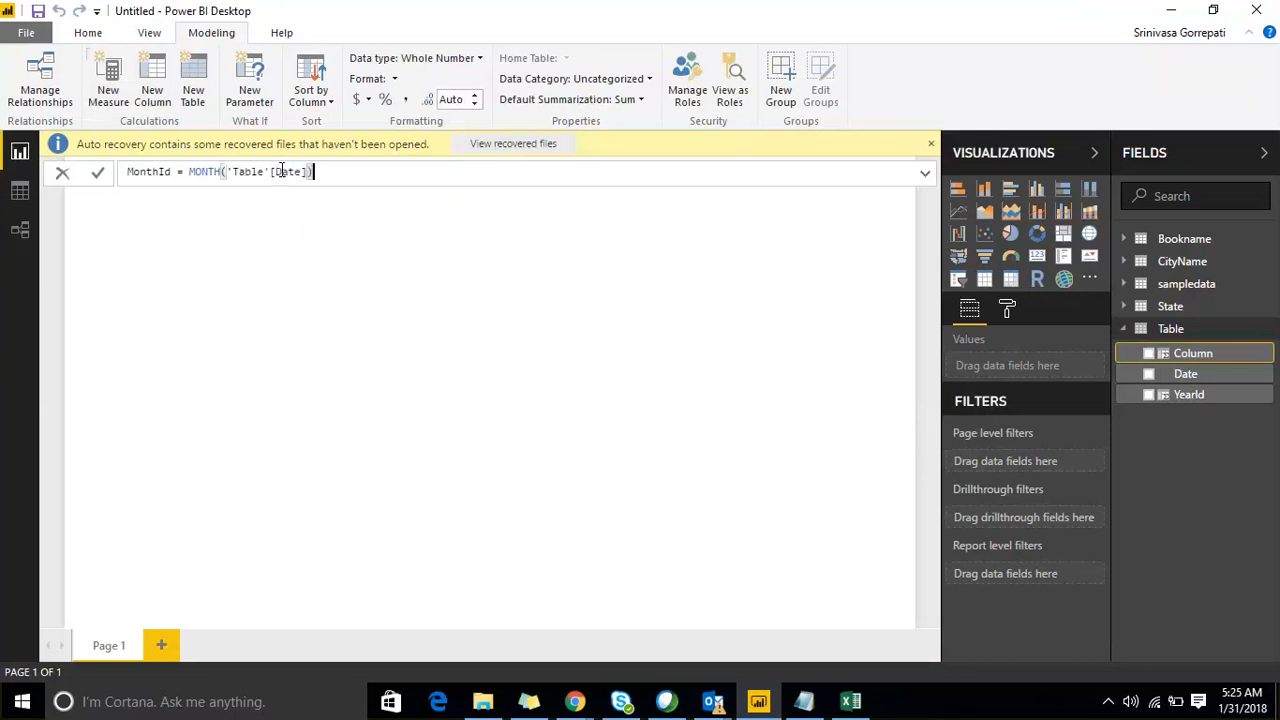
key("Return")
Add a third calculated column to the calendar table and name it Mname.
right_click(1264, 336)
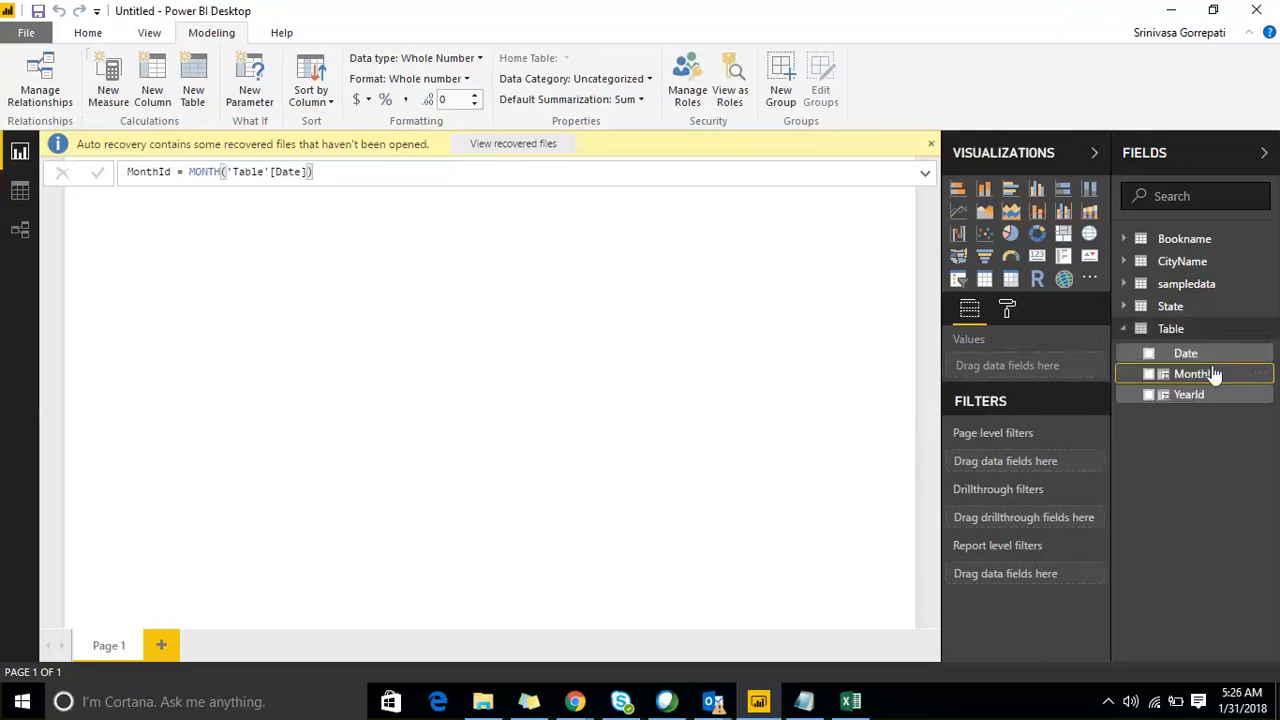
key("Right")
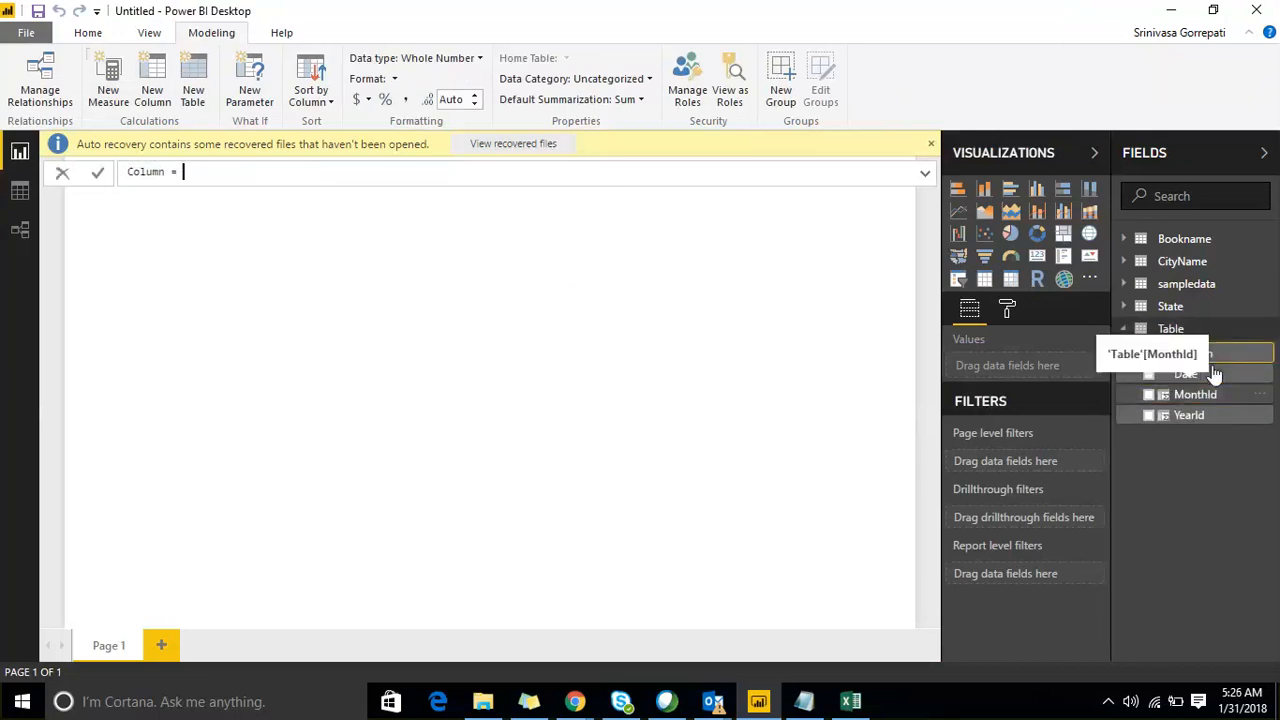
key("Left")
key("Left")
key("Left")
key("shift+Left")
key("shift+Left")
key("shift+Left")
key("shift+Left")
key("shift+Left")
key("shift+Left")
key("BackSpace")
type("Mname")
Define Mname as FORMAT('Table'[Date],"MMM") and commit the column.
key("End")
type("for")
key("Tab")
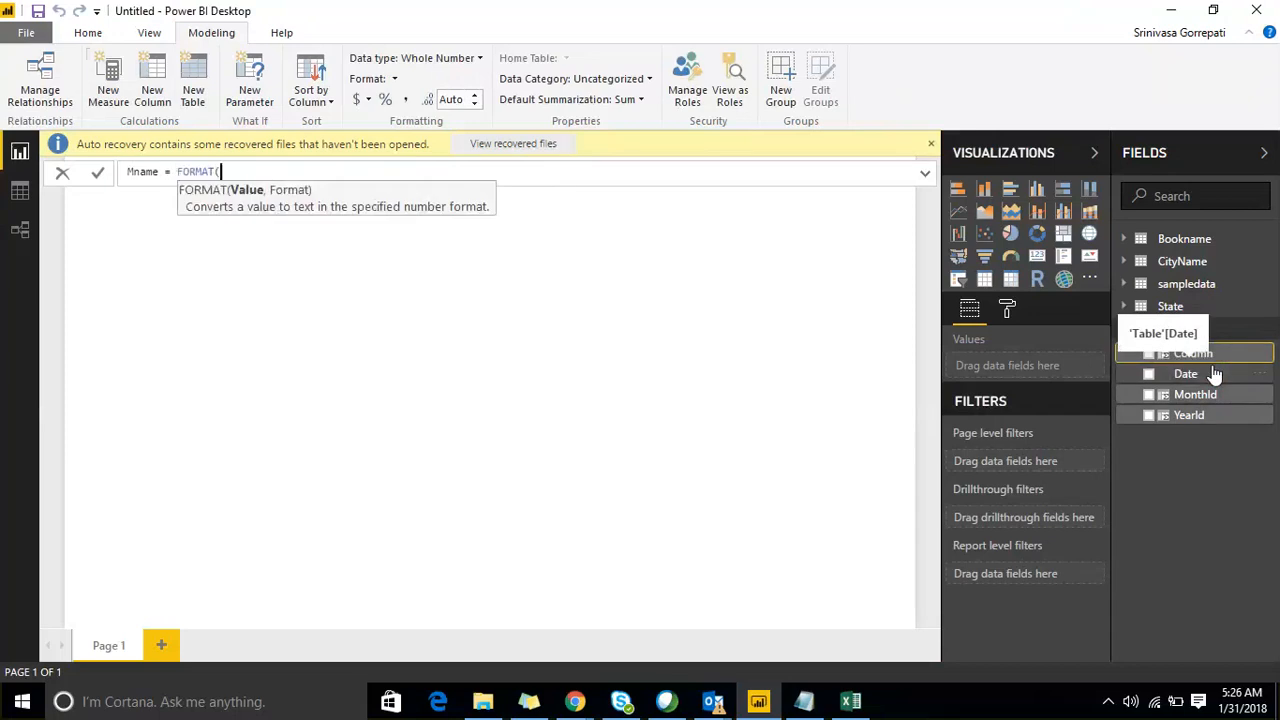
type("tab")
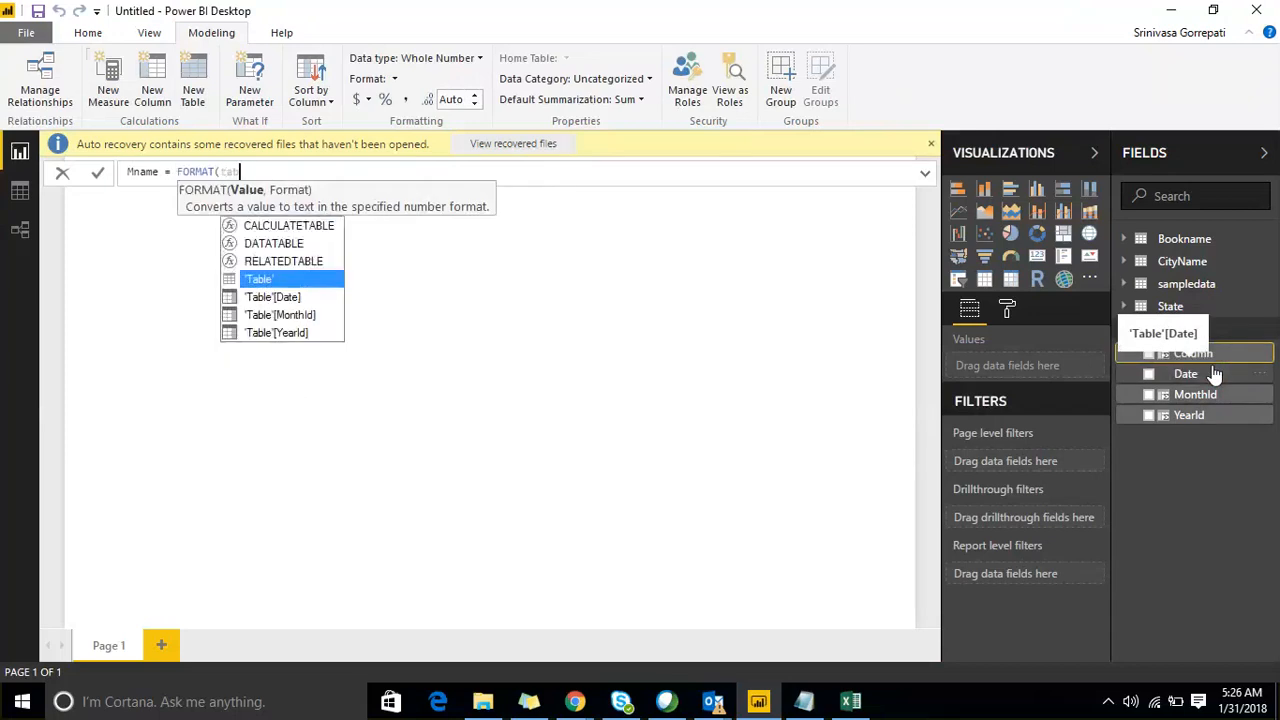
key("Down")
key("Down")
key("Up")
key("Tab")
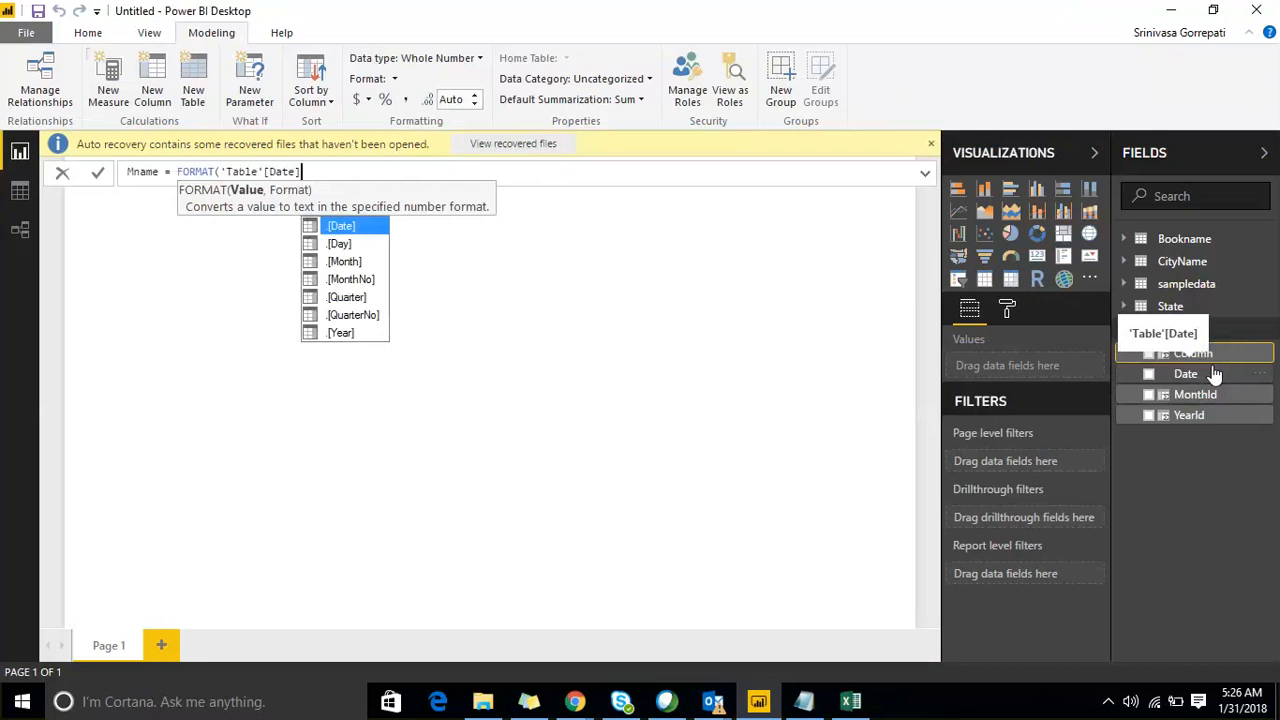
type(",\"")
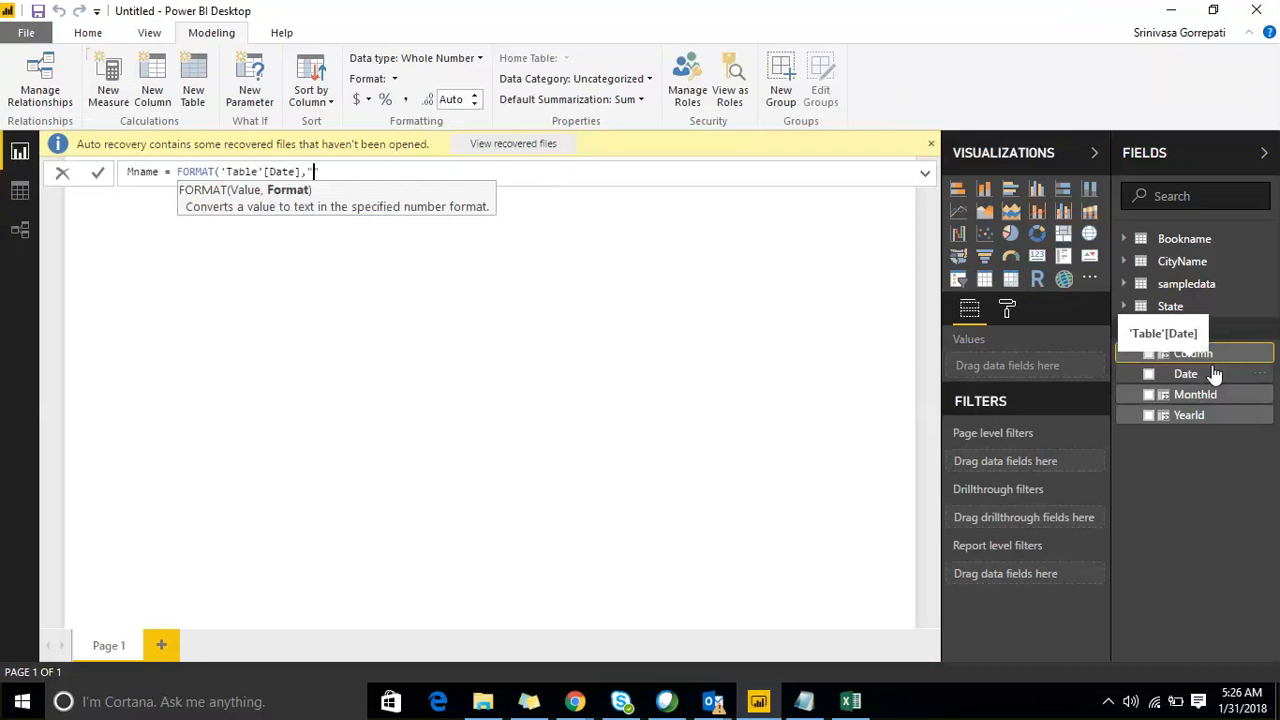
type("MMMM\")")
key("Return")
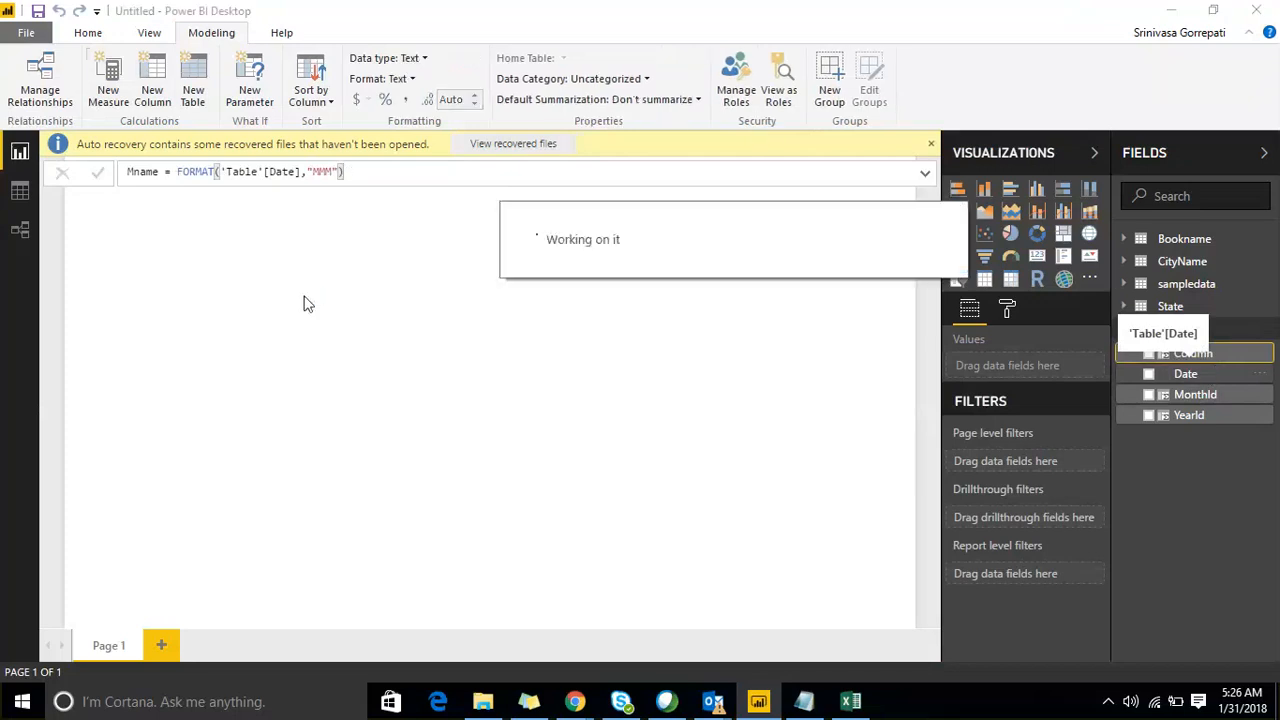
Show the calendar table's rows in the data view and set its Mname column to sort by MonthId.
left_click(18, 196)
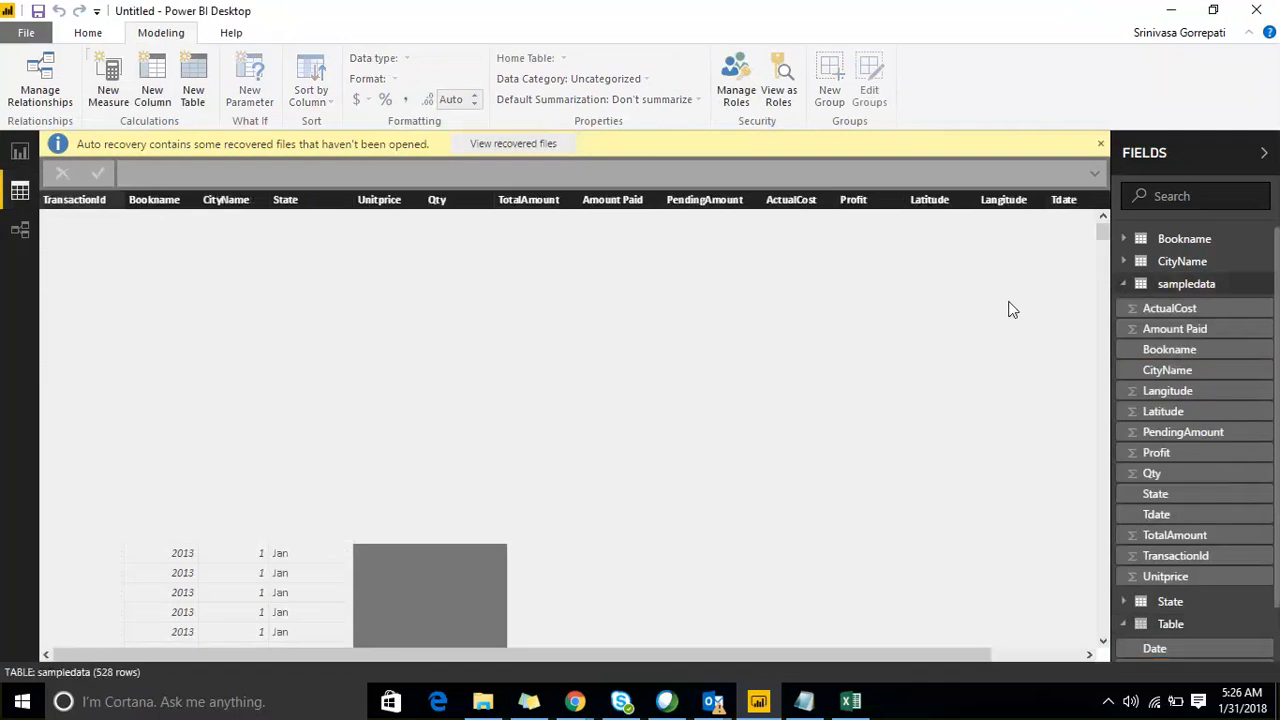
left_click(1180, 284)
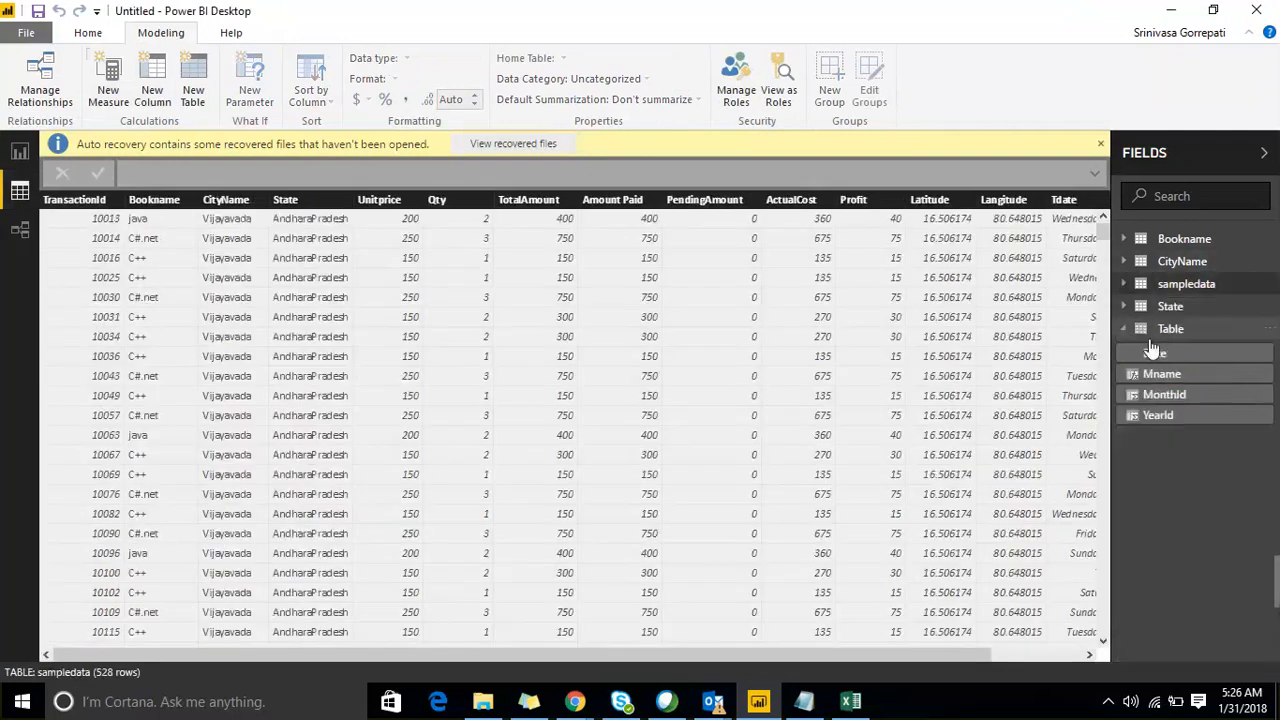
left_click(1189, 352)
left_click(1186, 332)
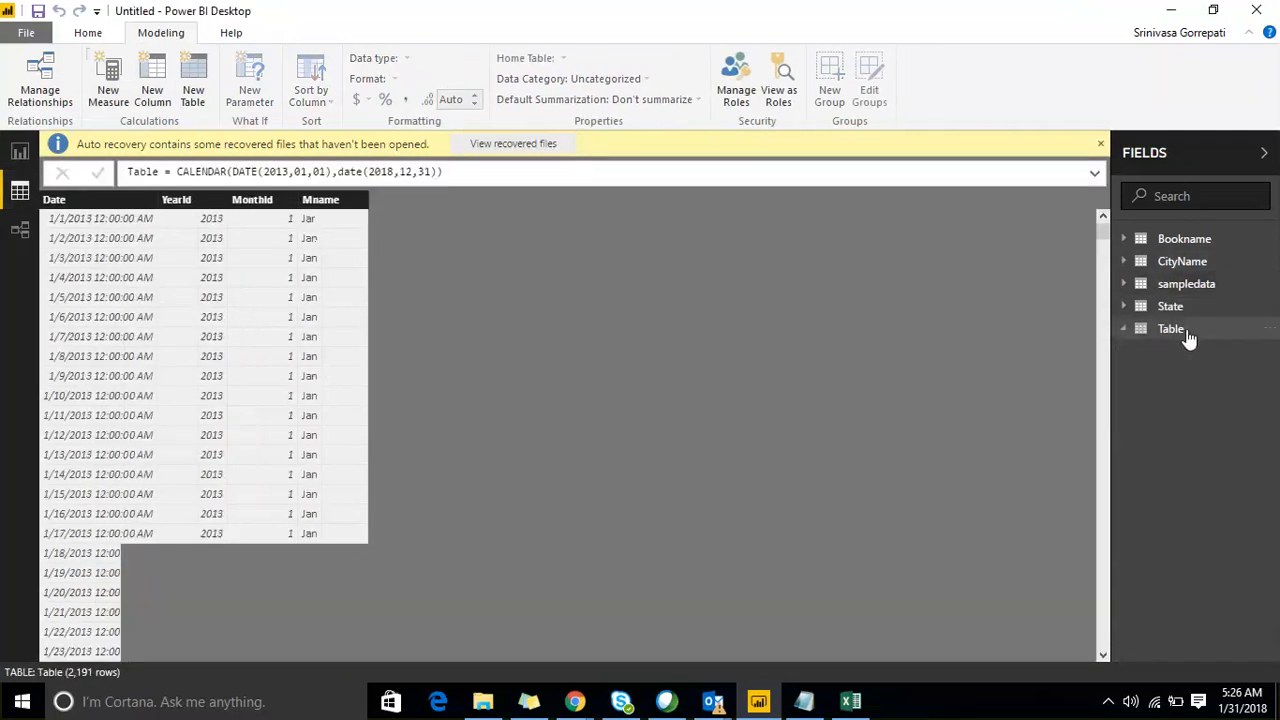
left_click(320, 200)
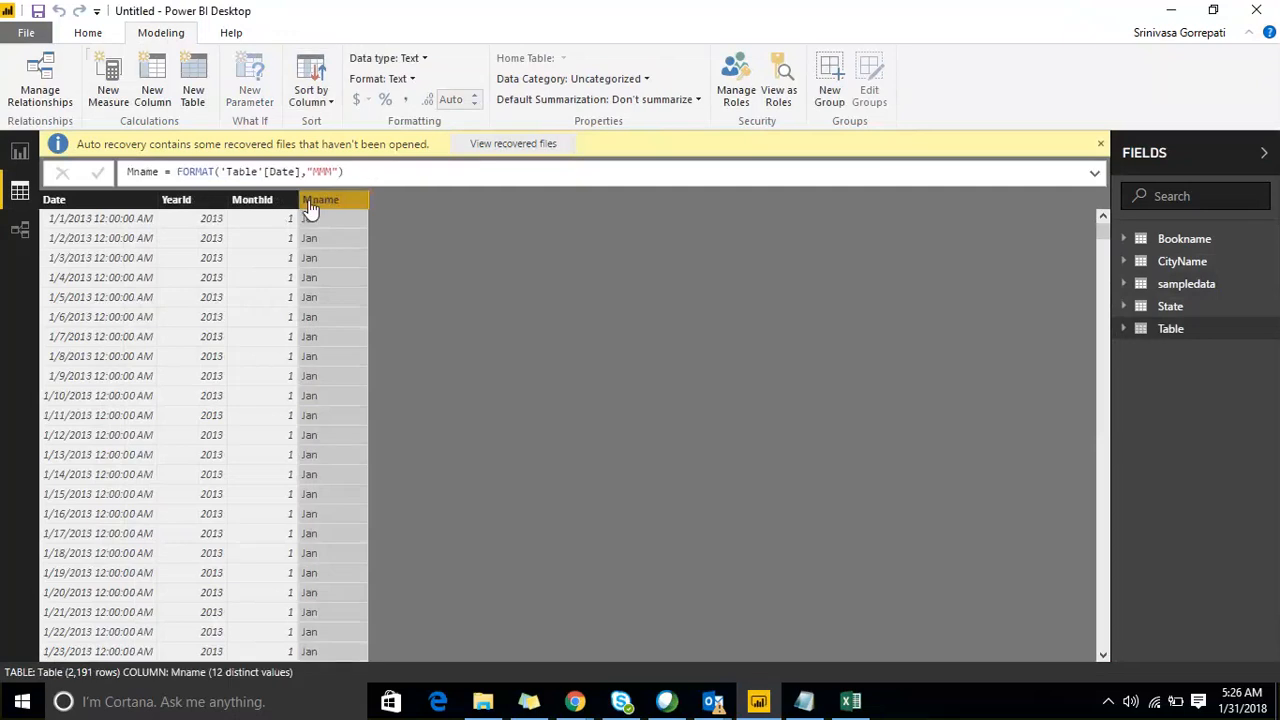
left_click(311, 95)
left_click(342, 190)
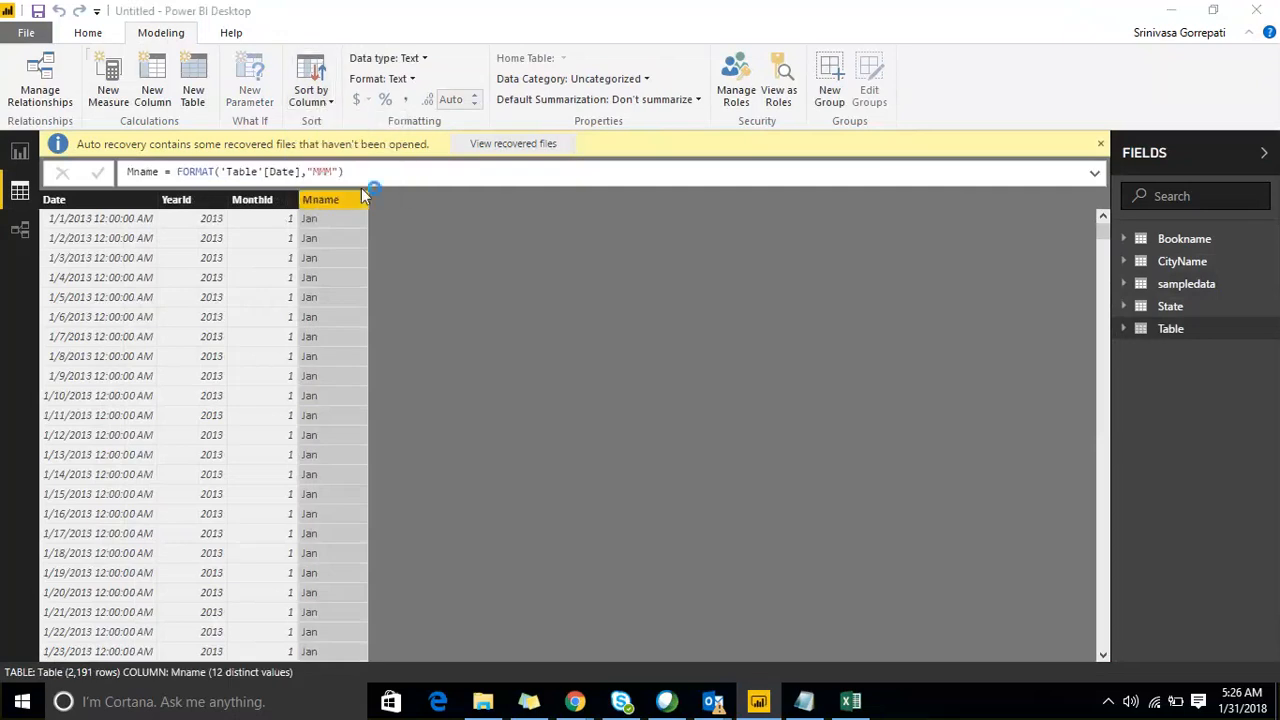
Relate sampledata's Tdate to the calendar table's Date in the model diagram, and reposition the sampledata table below the dimension tables.
left_click(22, 230)
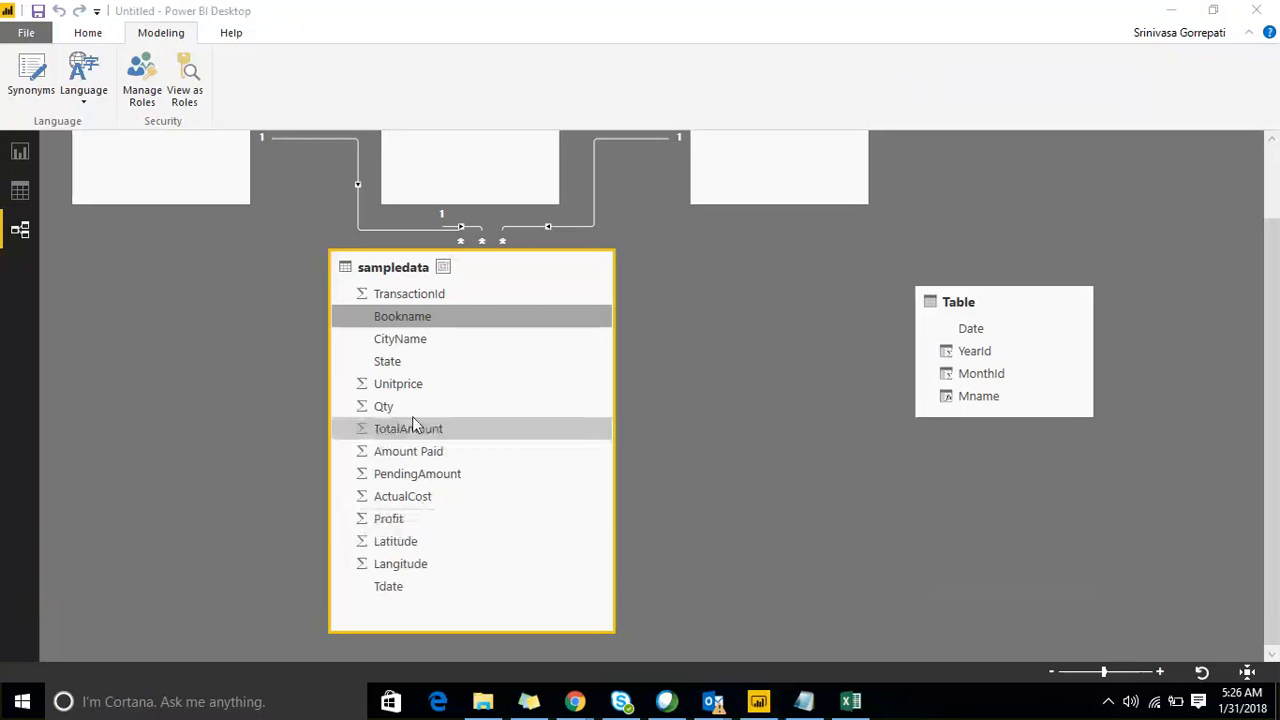
left_click(421, 588)
left_click_drag(421, 589, 967, 331)
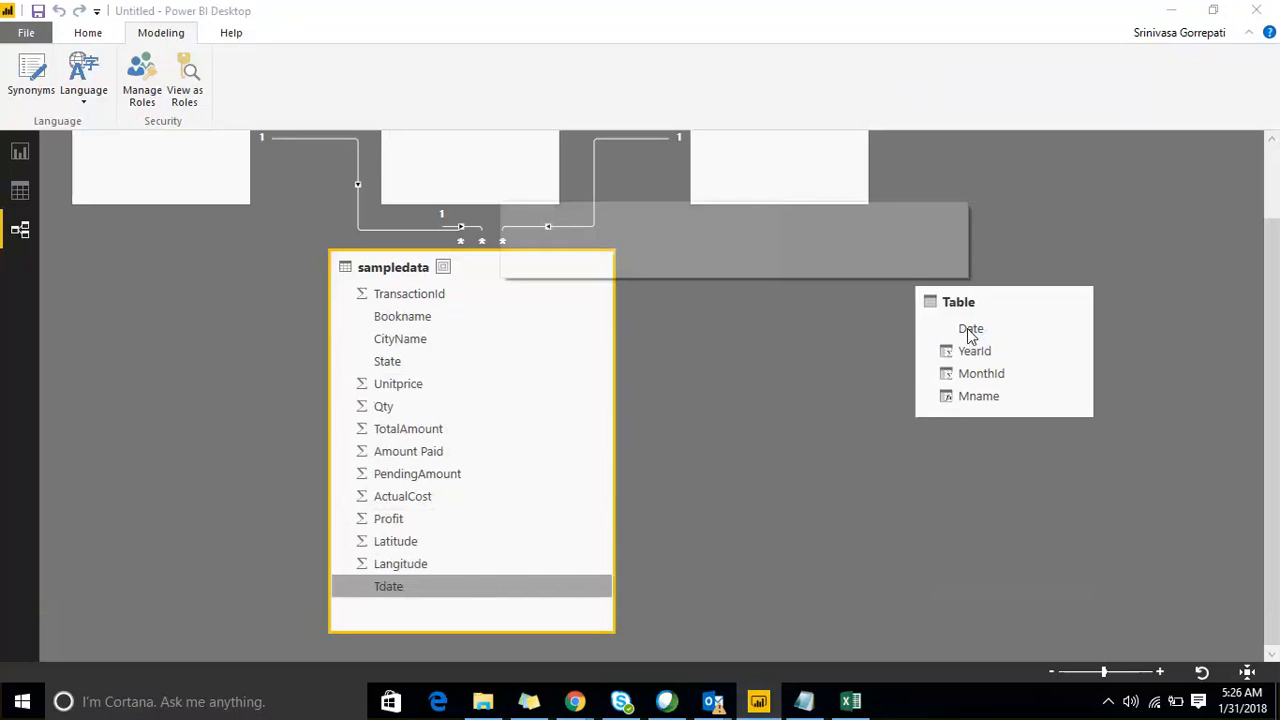
left_click(663, 340)
scroll(663, 340, "up", 2)
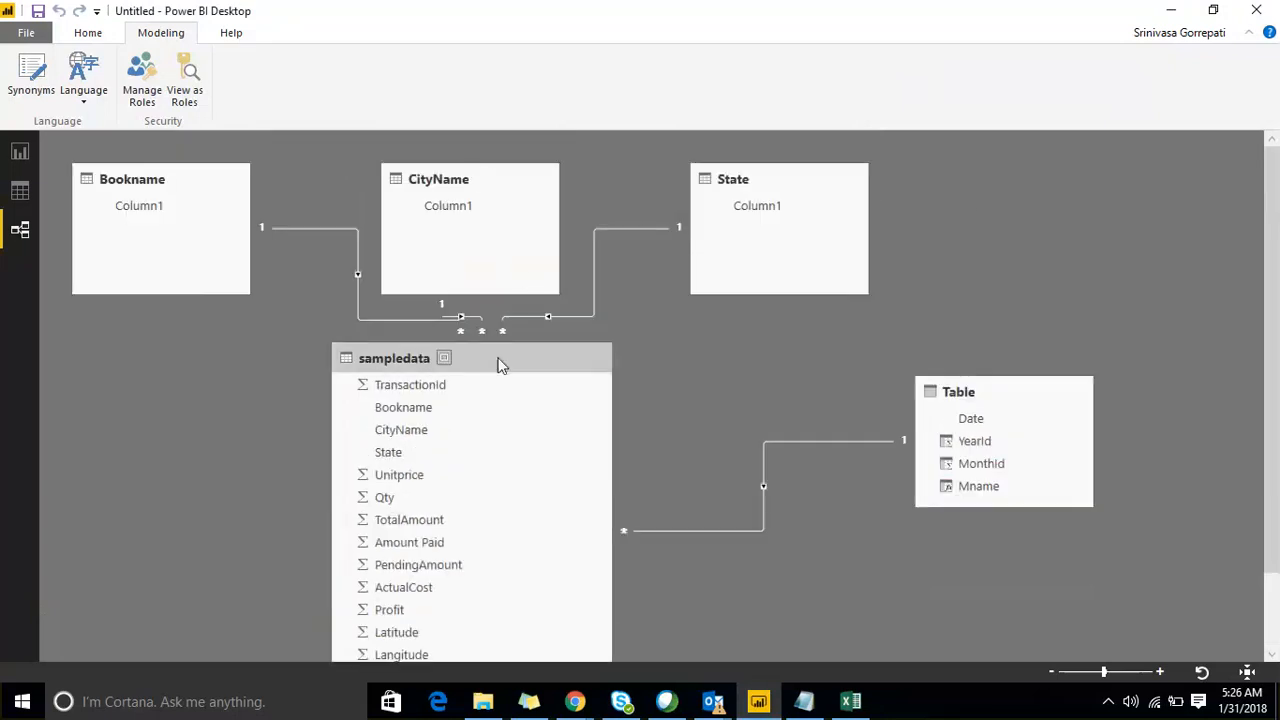
left_click_drag(500, 365, 599, 417)
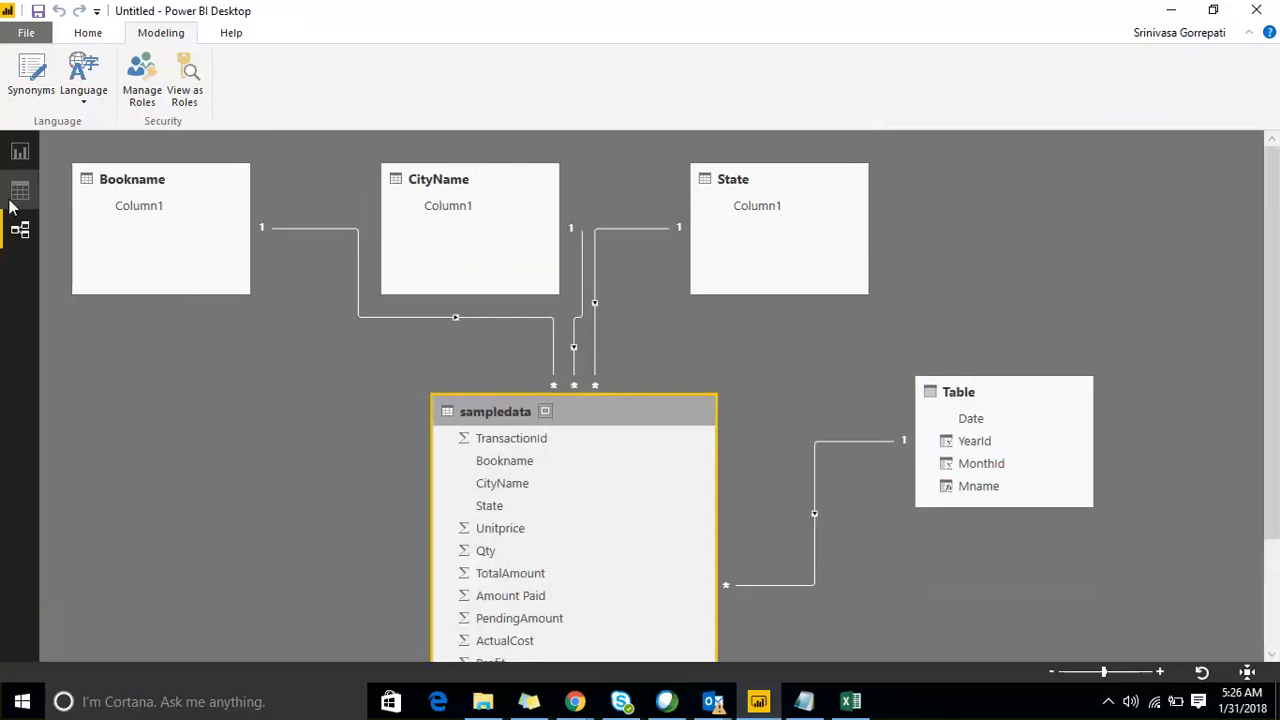
Switch to Notepad and review the dimensional modeling requirement and the book-wise maximum amount paid requirement.
left_click(804, 701)
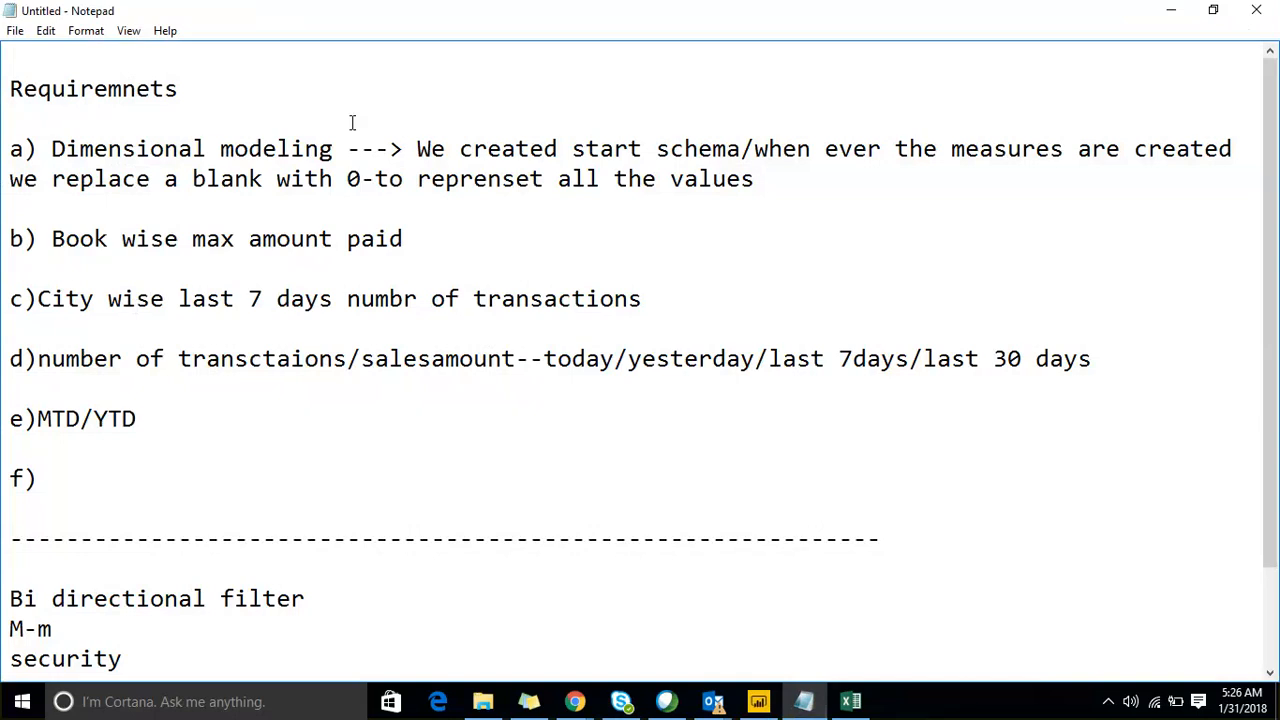
left_click_drag(347, 148, 95, 148)
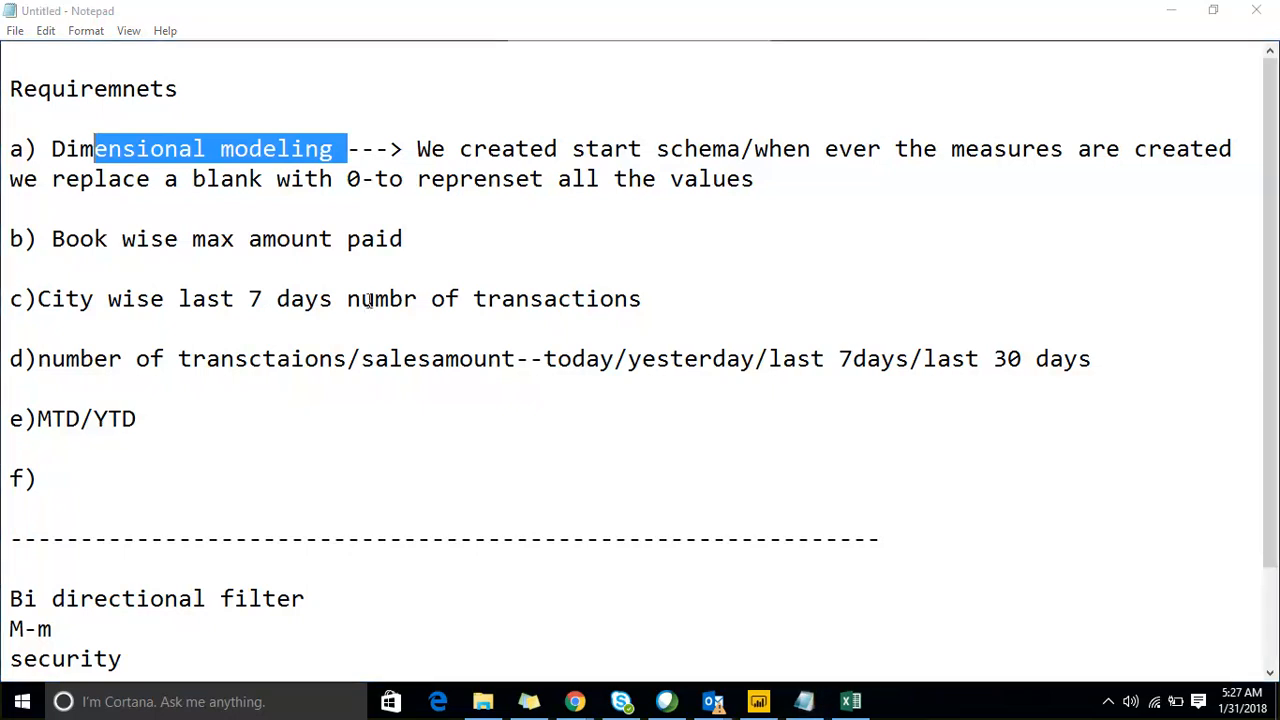
left_click(421, 232)
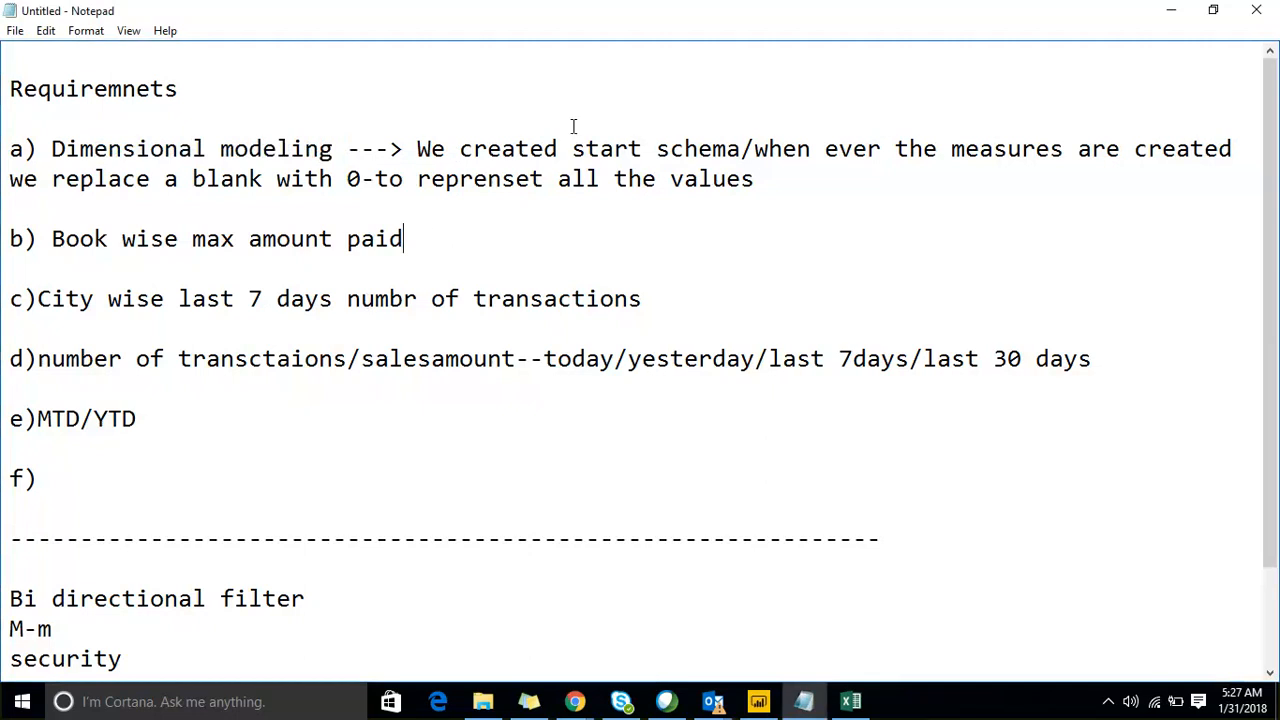
left_click_drag(406, 145, 968, 197)
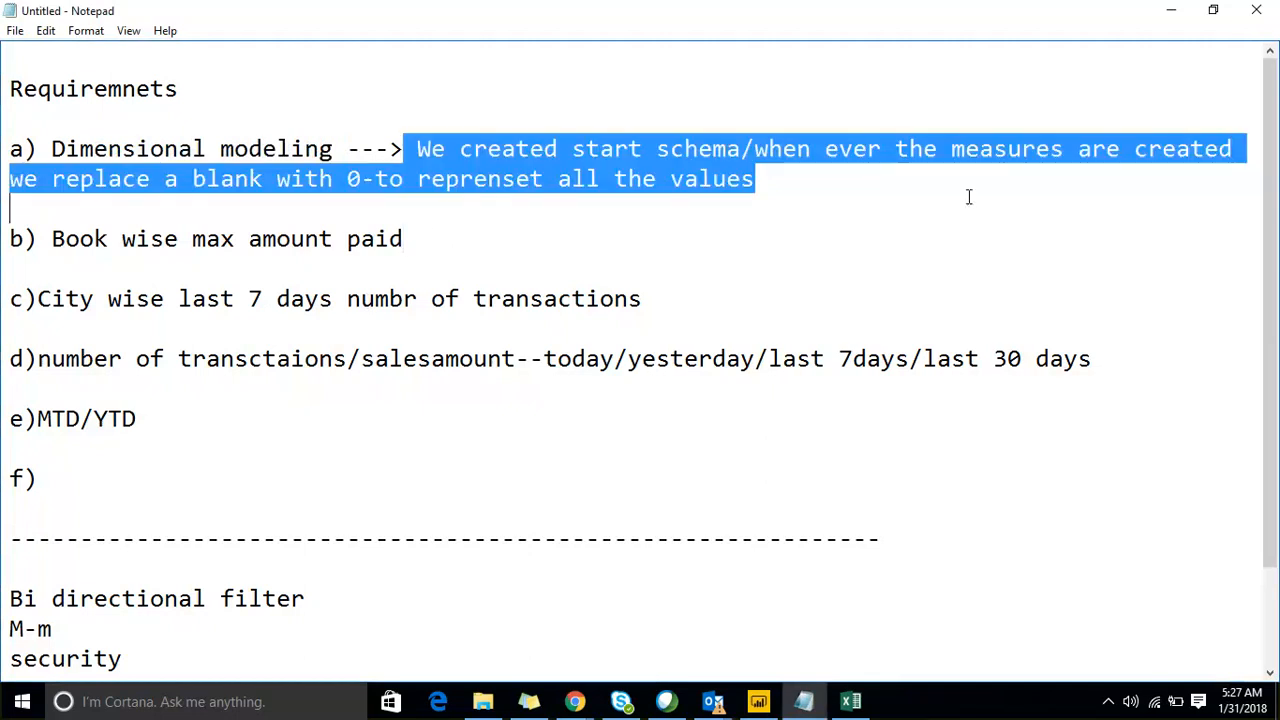
left_click(1171, 10)
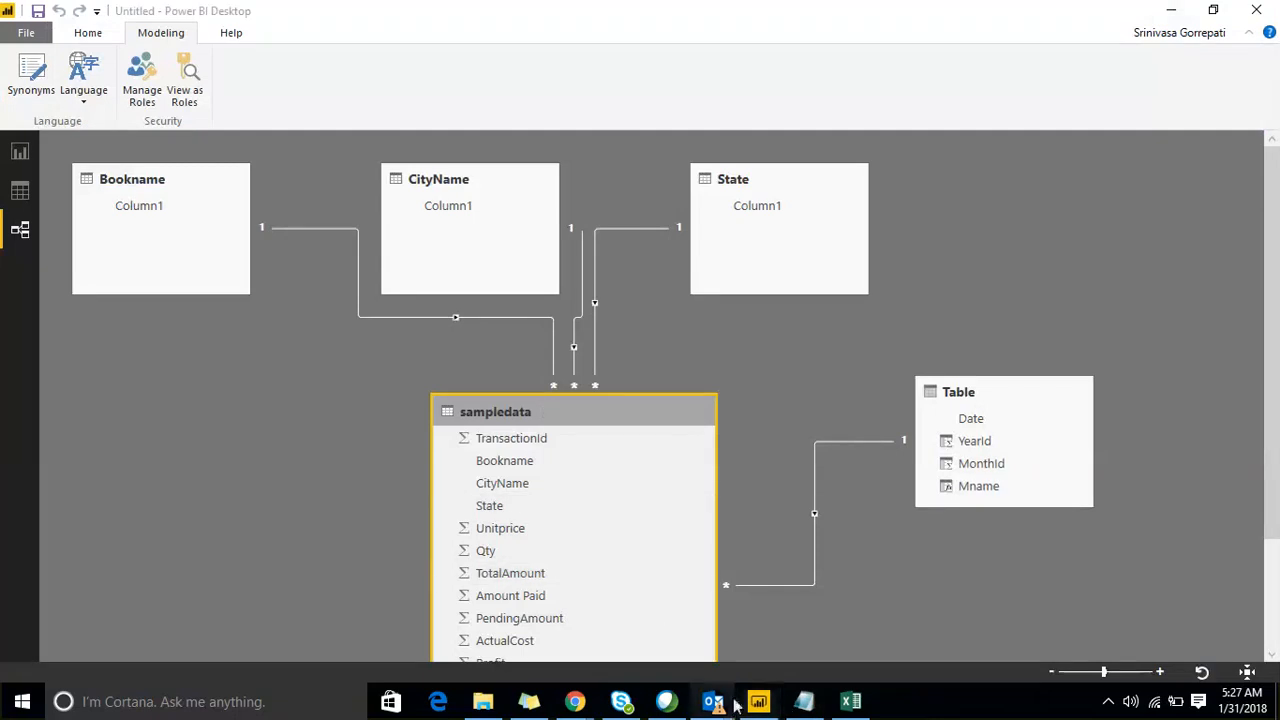
left_click(804, 701)
left_click(106, 240)
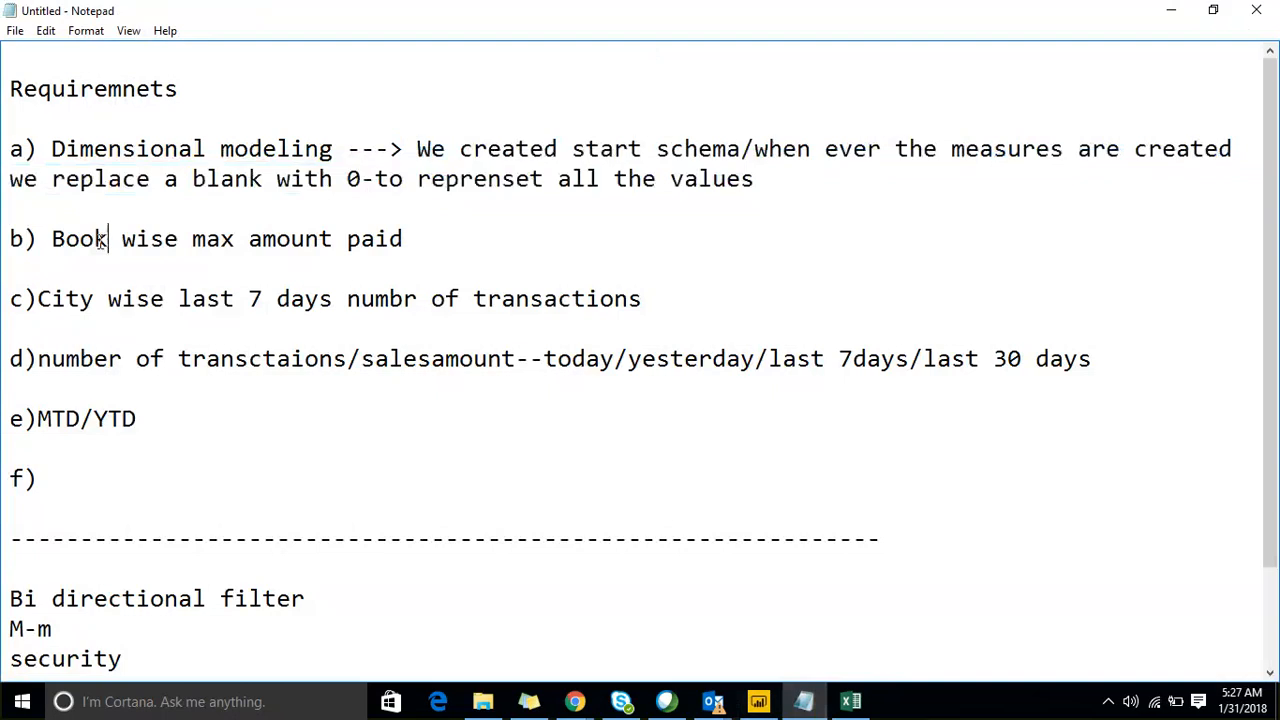
left_click_drag(65, 240, 452, 243)
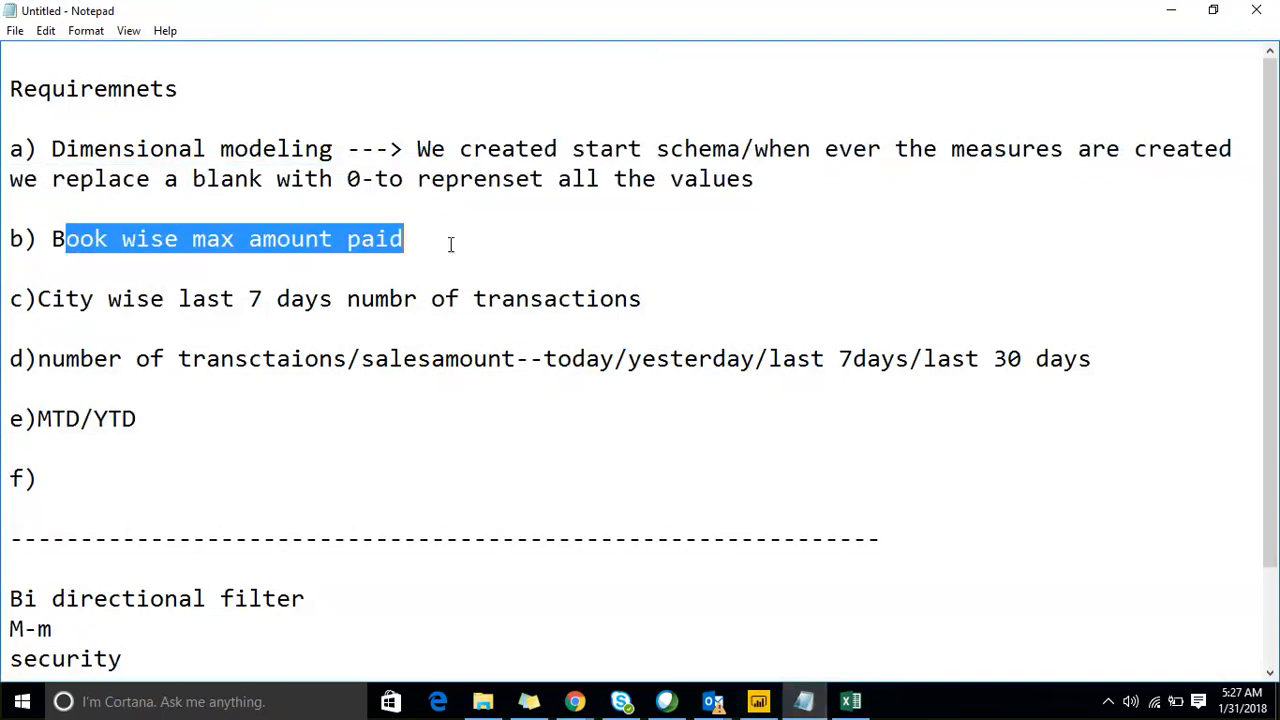
Return to Power BI's report view and expand the sampledata table's fields.
left_click(1175, 9)
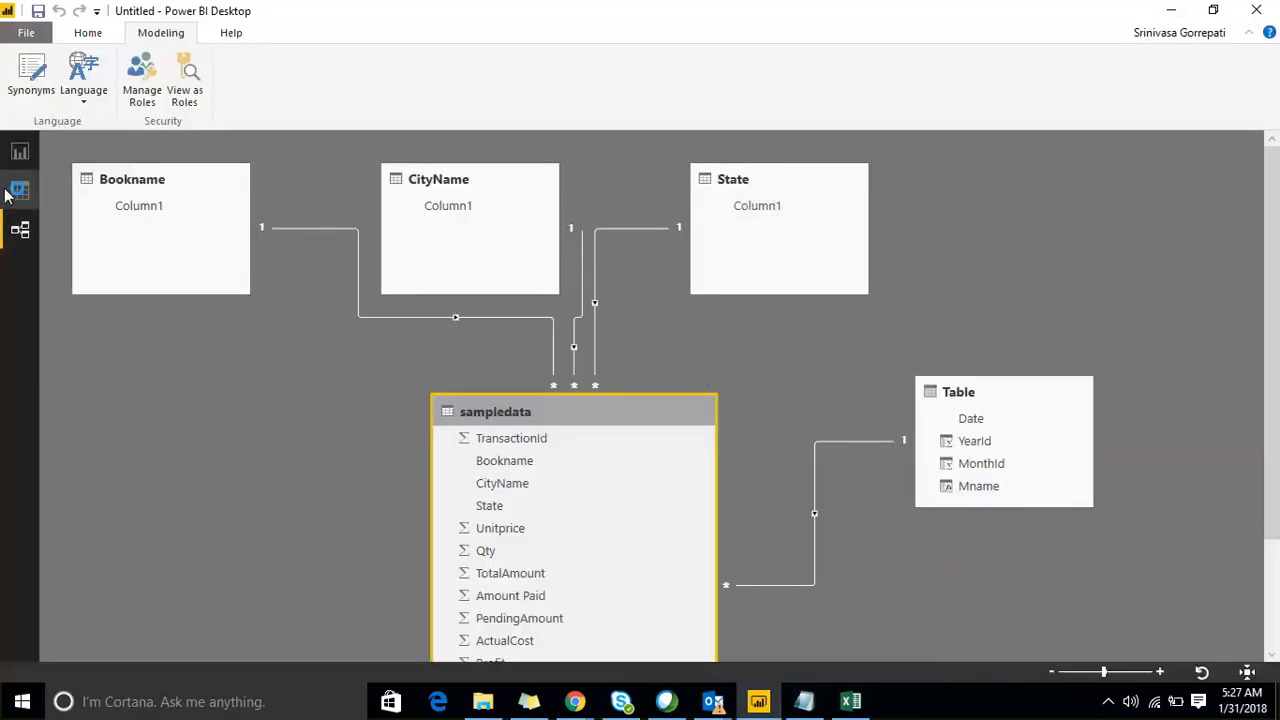
left_click(20, 151)
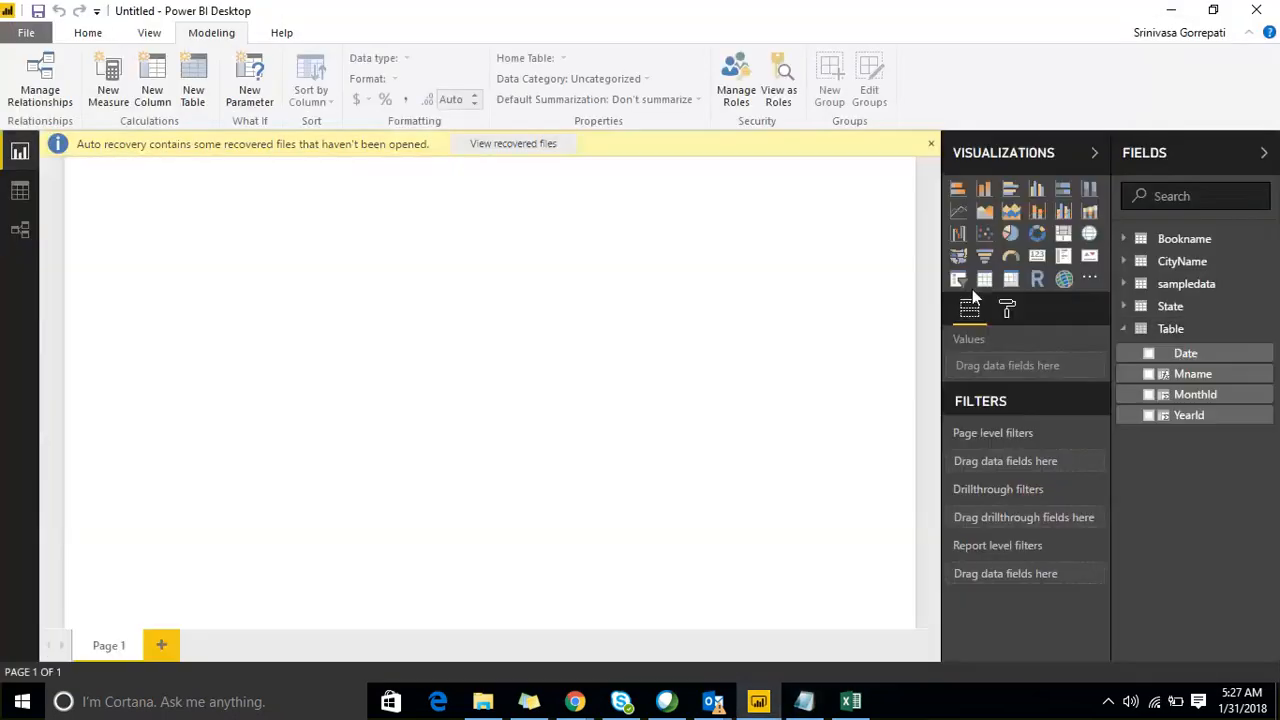
left_click(1134, 285)
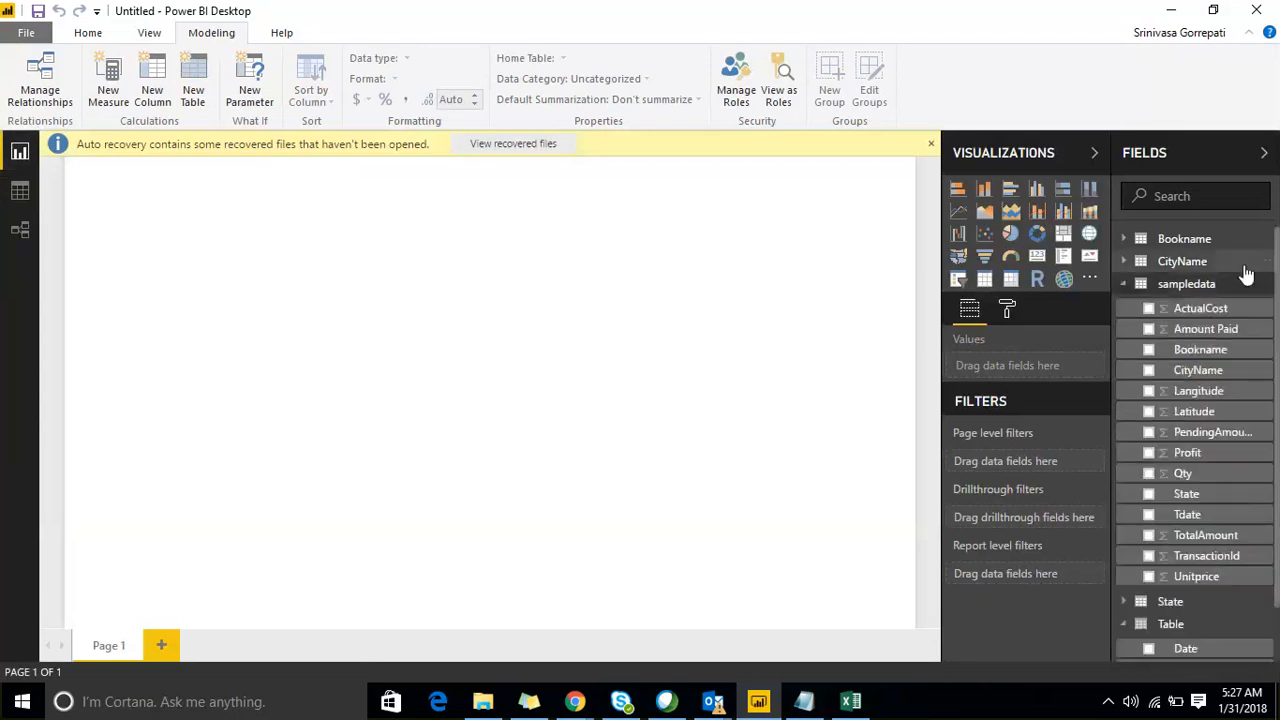
right_click(1220, 285)
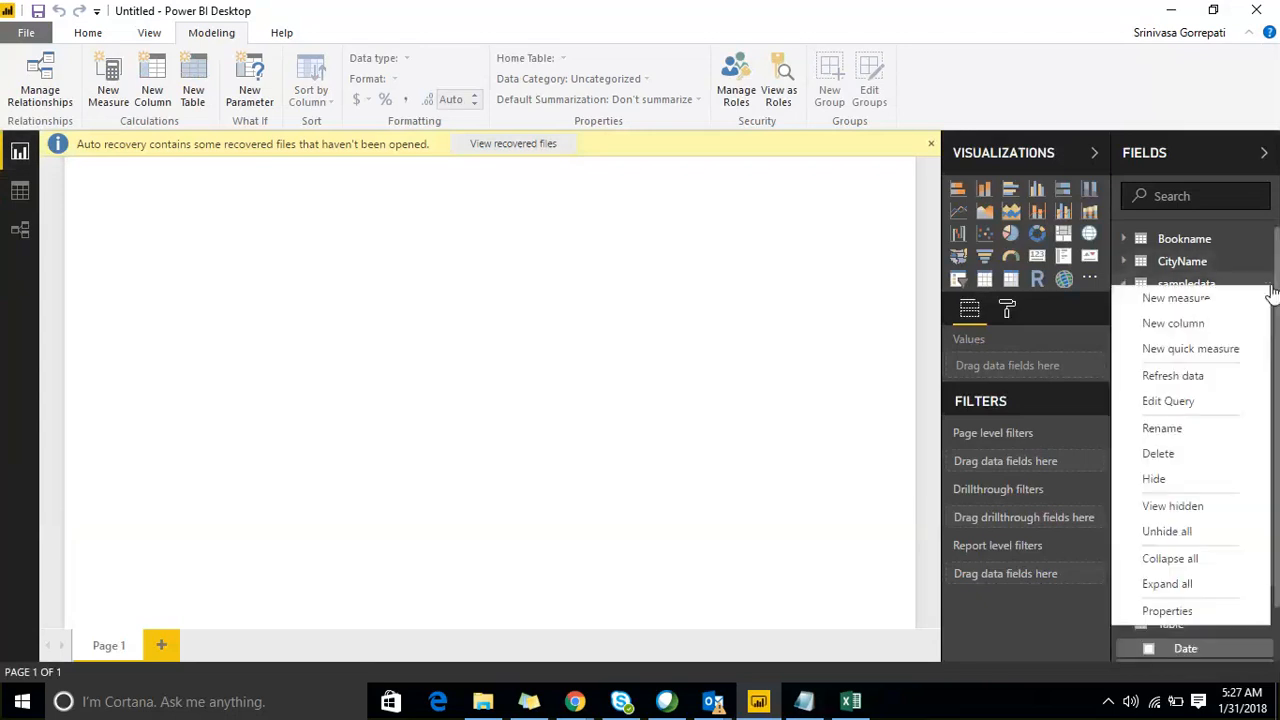
left_click(1219, 306)
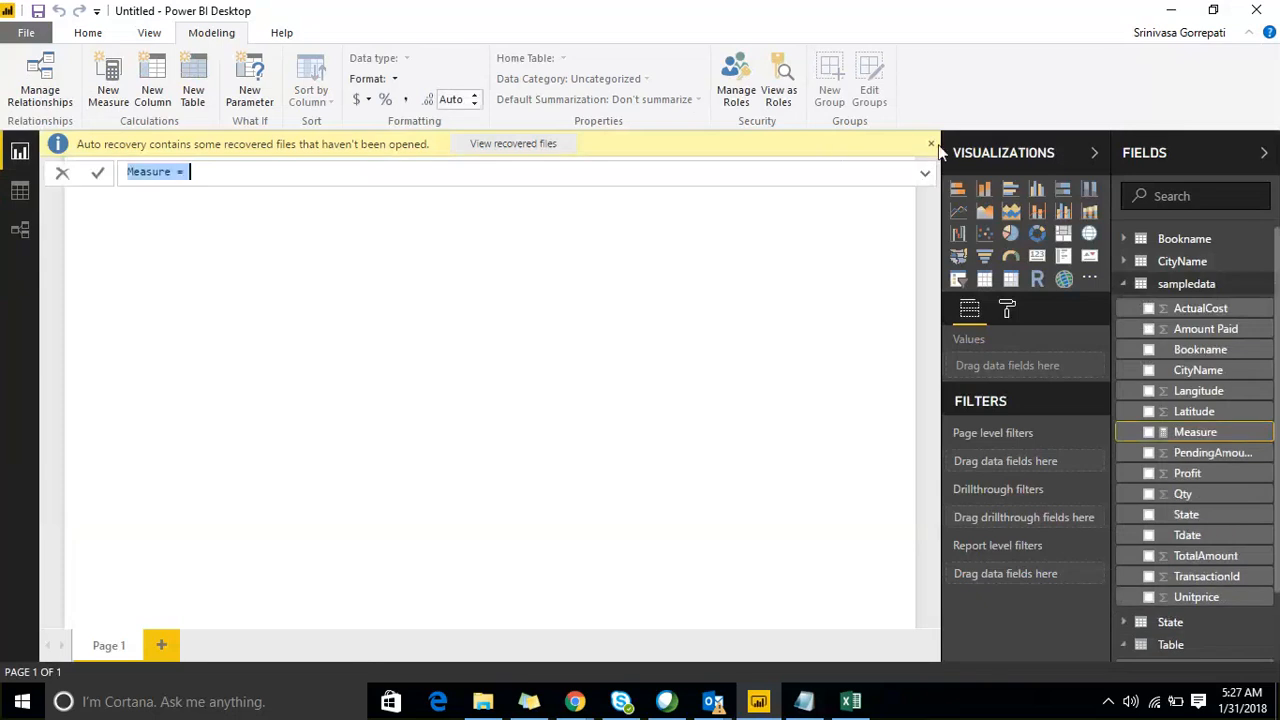
left_click(62, 173)
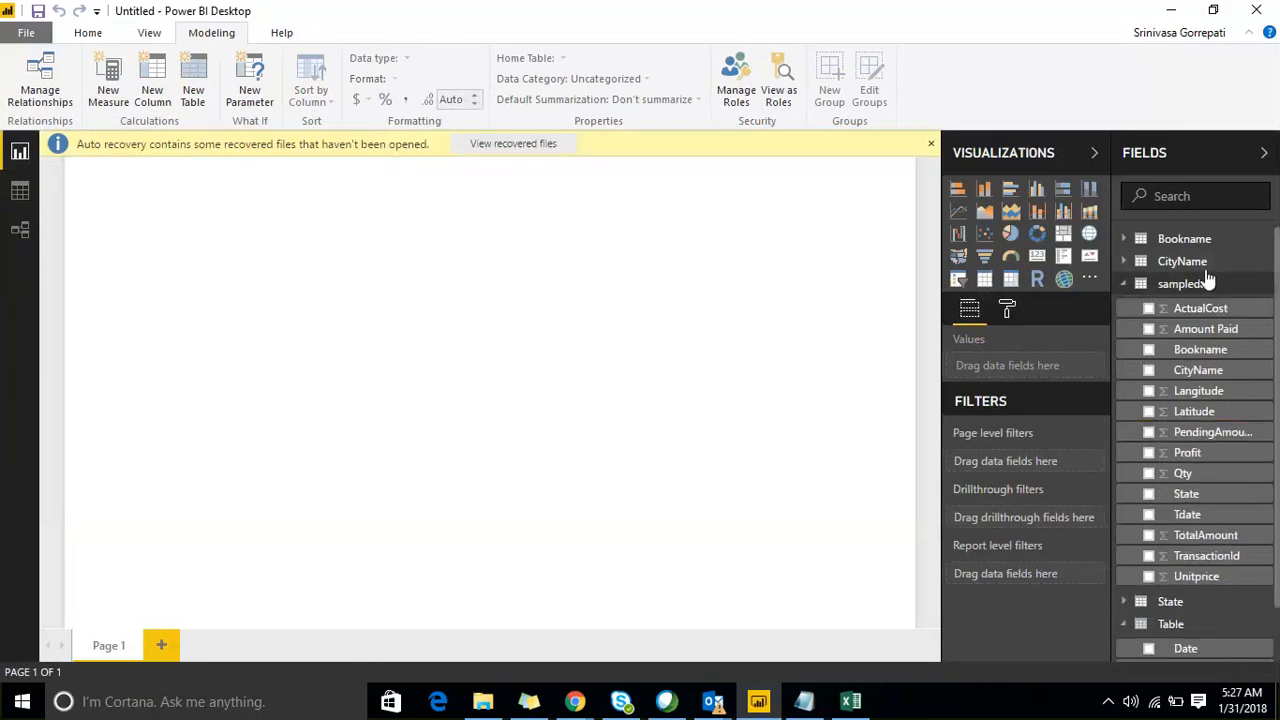
Create a measure named Max_AmountPaid in sampledata and begin its formula with var x=MAX(sampledata[Amount Paid]).
left_click(1262, 290)
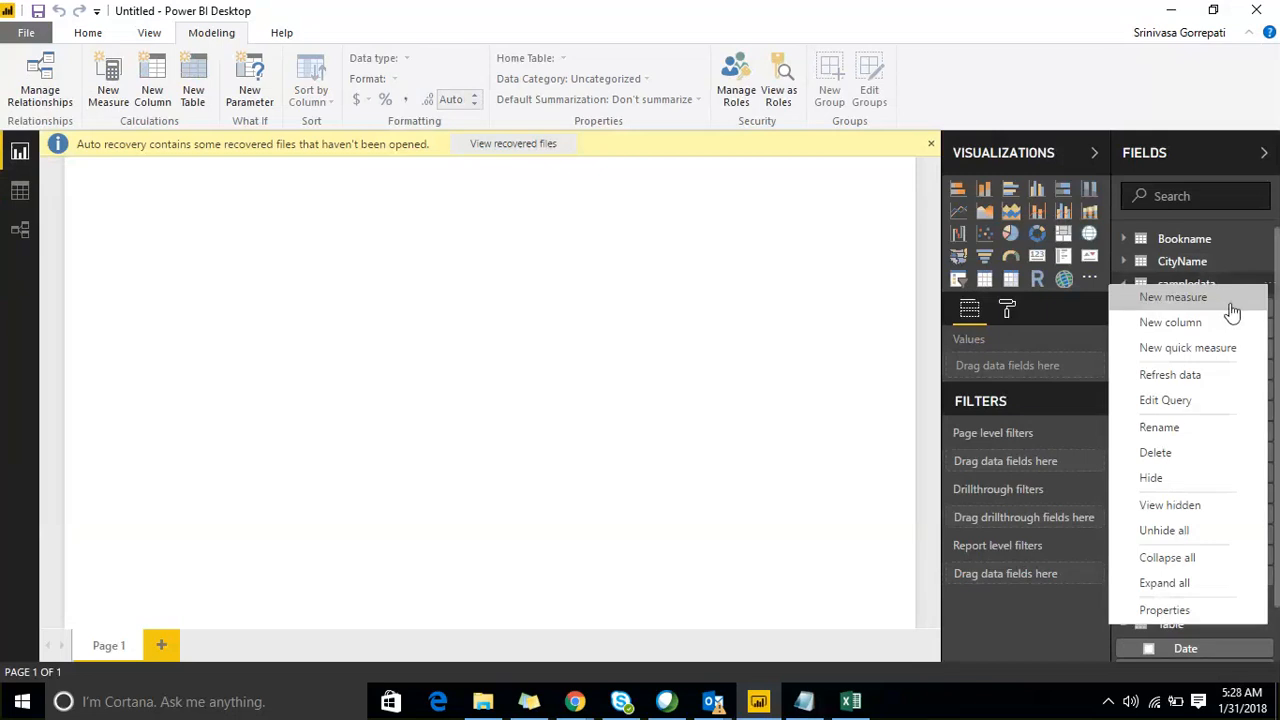
left_click(170, 190)
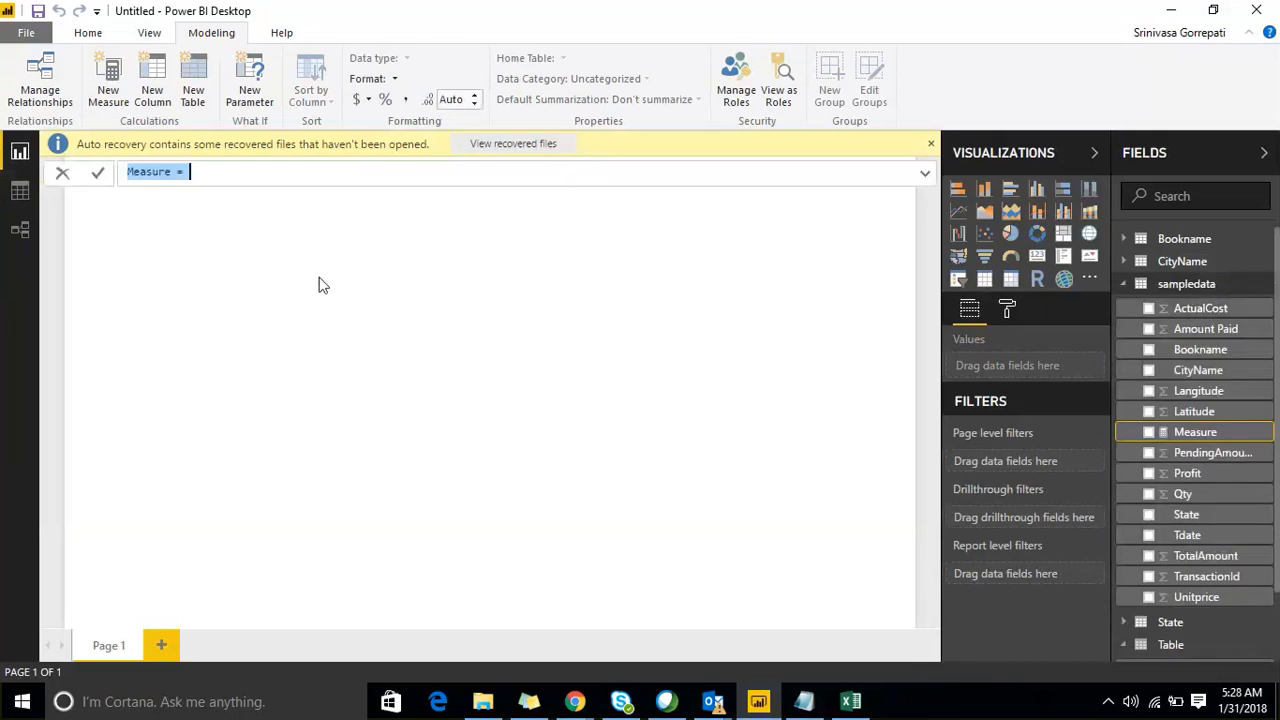
left_click(226, 172)
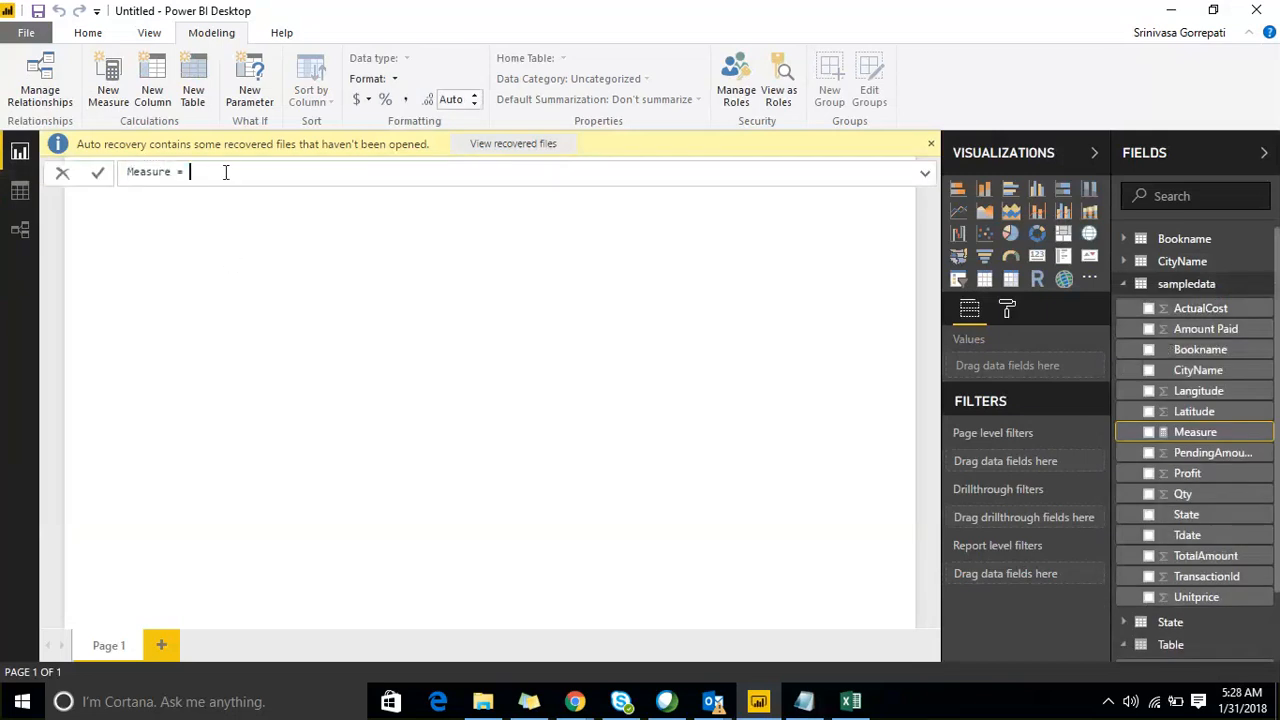
key("BackSpace")
key("Left")
key("Left")
key("shift+Home")
type("Max_AmountPOa")
key("BackSpace")
type("id =var x=max")
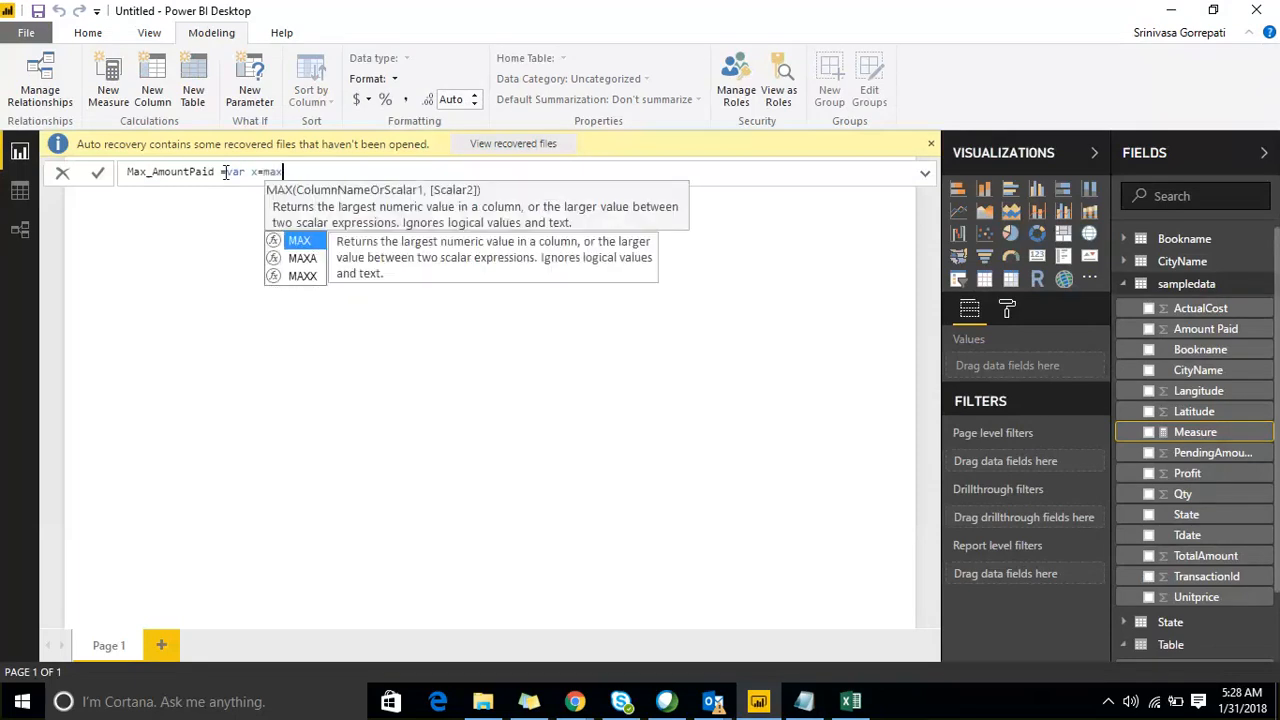
key("Tab")
type("am")
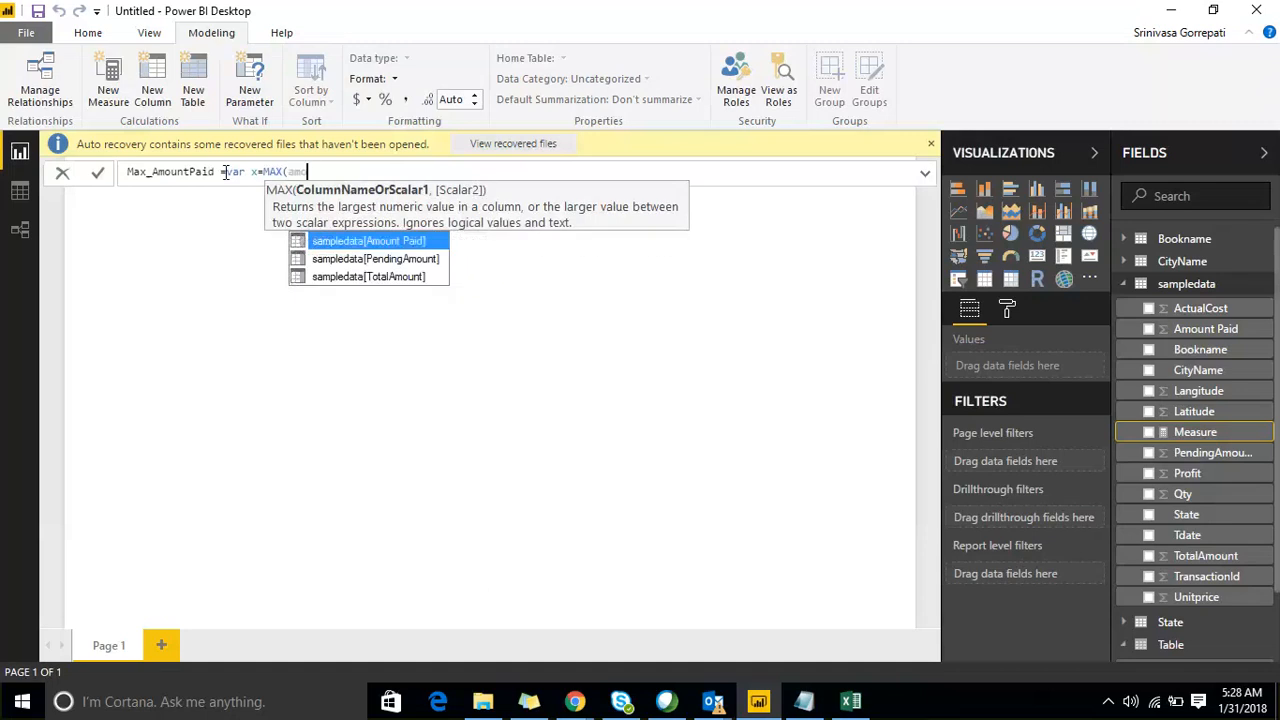
key("Tab")
type(") ")
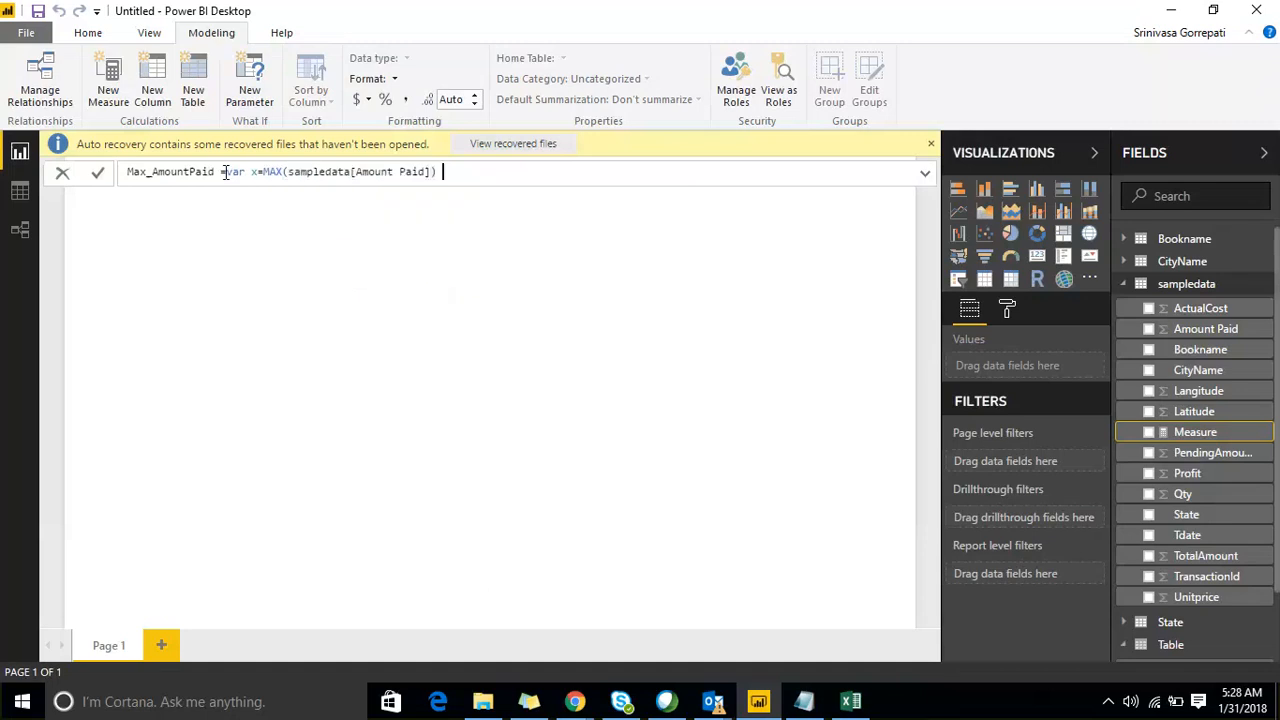
Complete the Max_AmountPaid formula with return if(ISBLANK(x),0,x) and commit the measure.
type("return ")
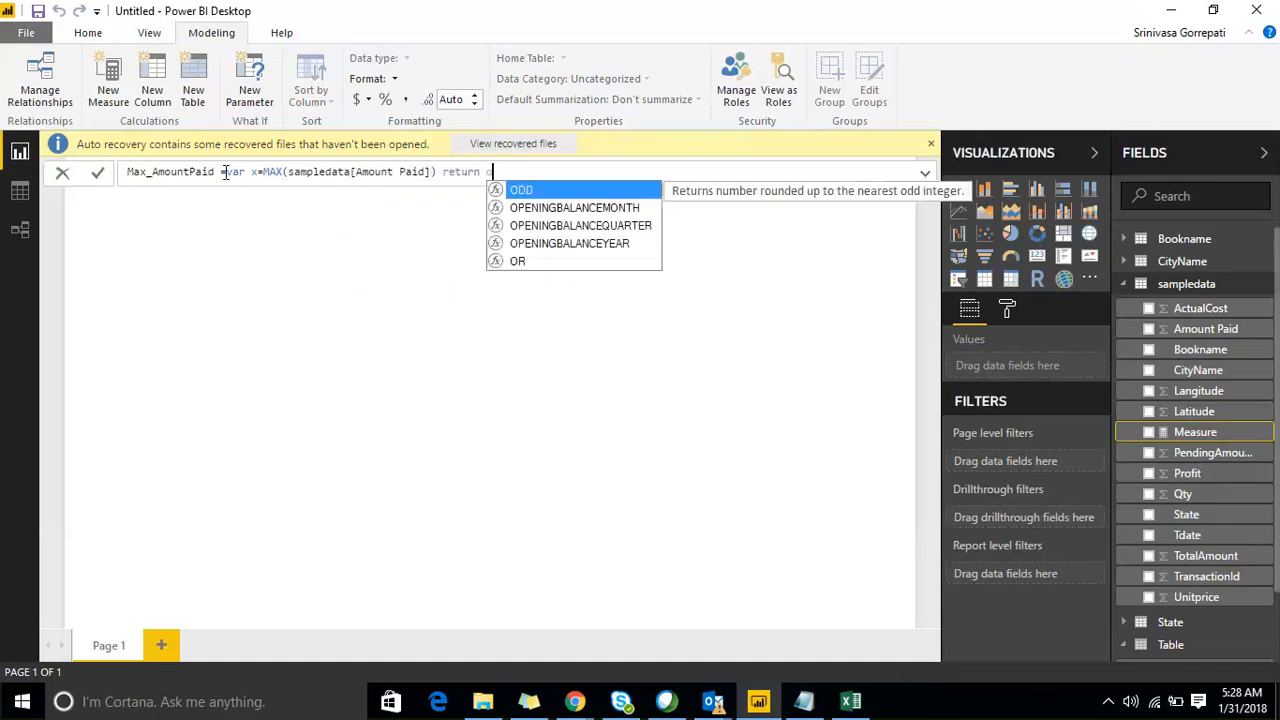
type("if")
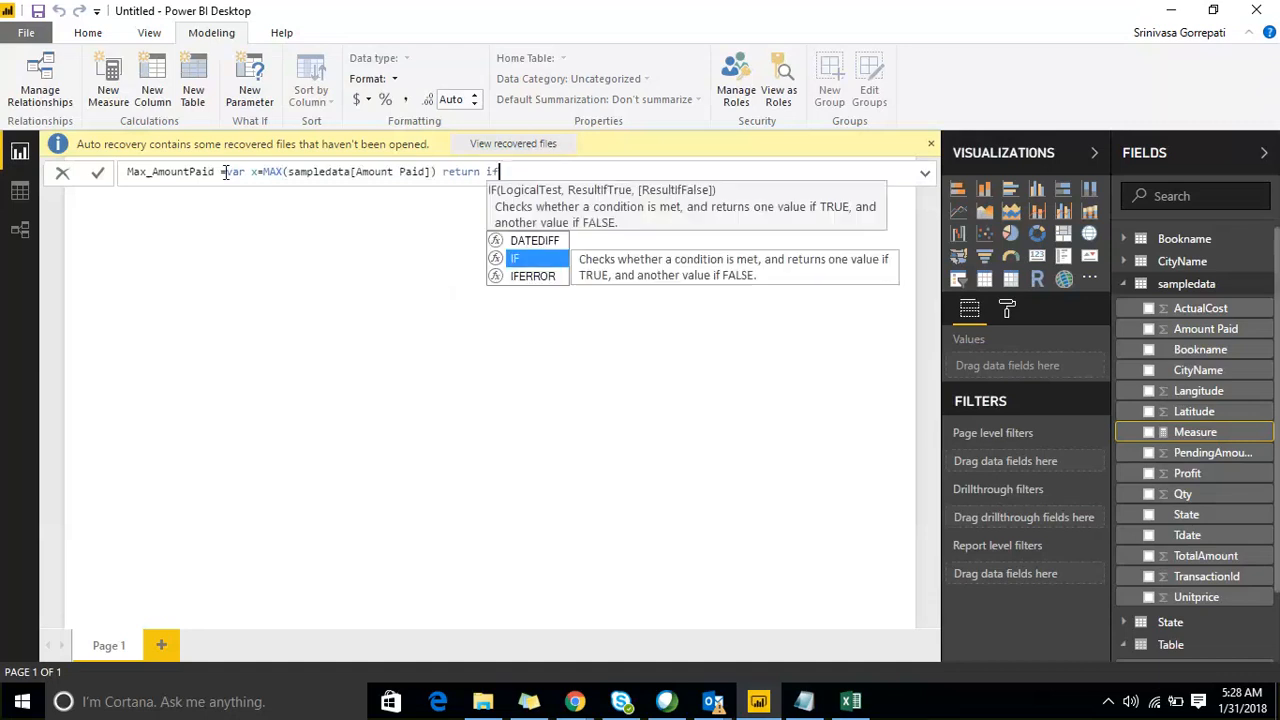
type("(")
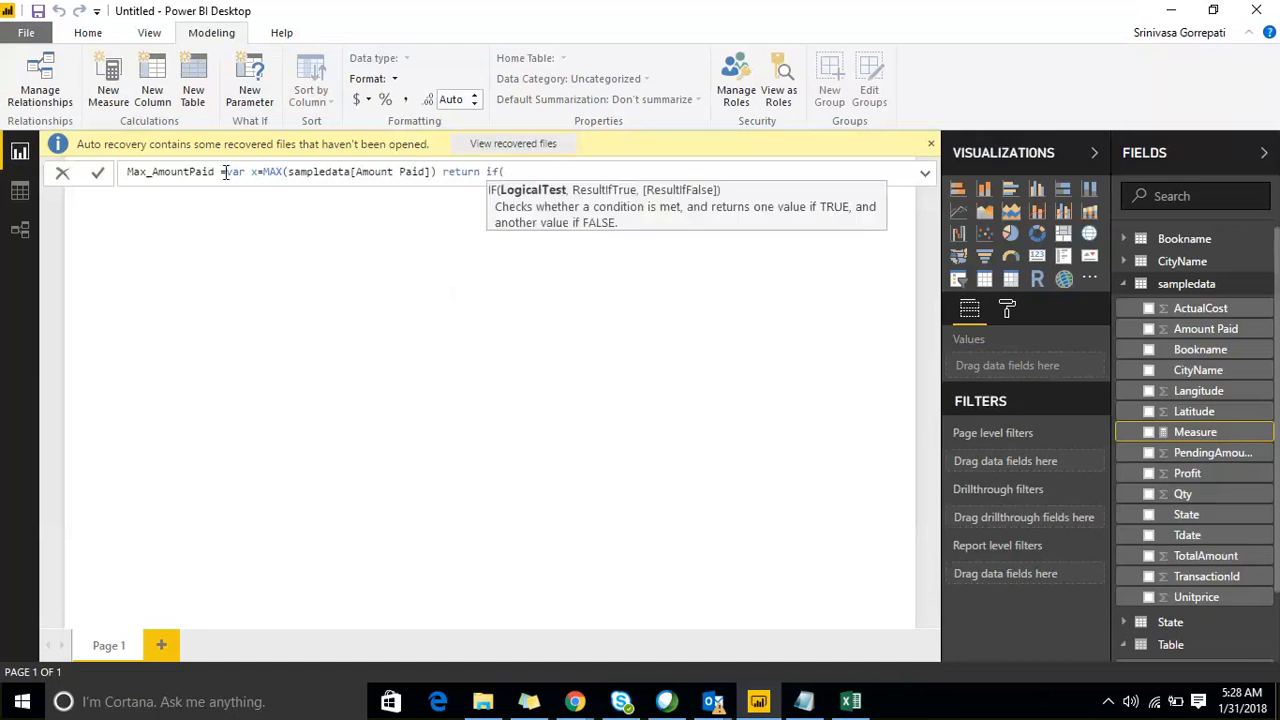
type("ISBLANK(")
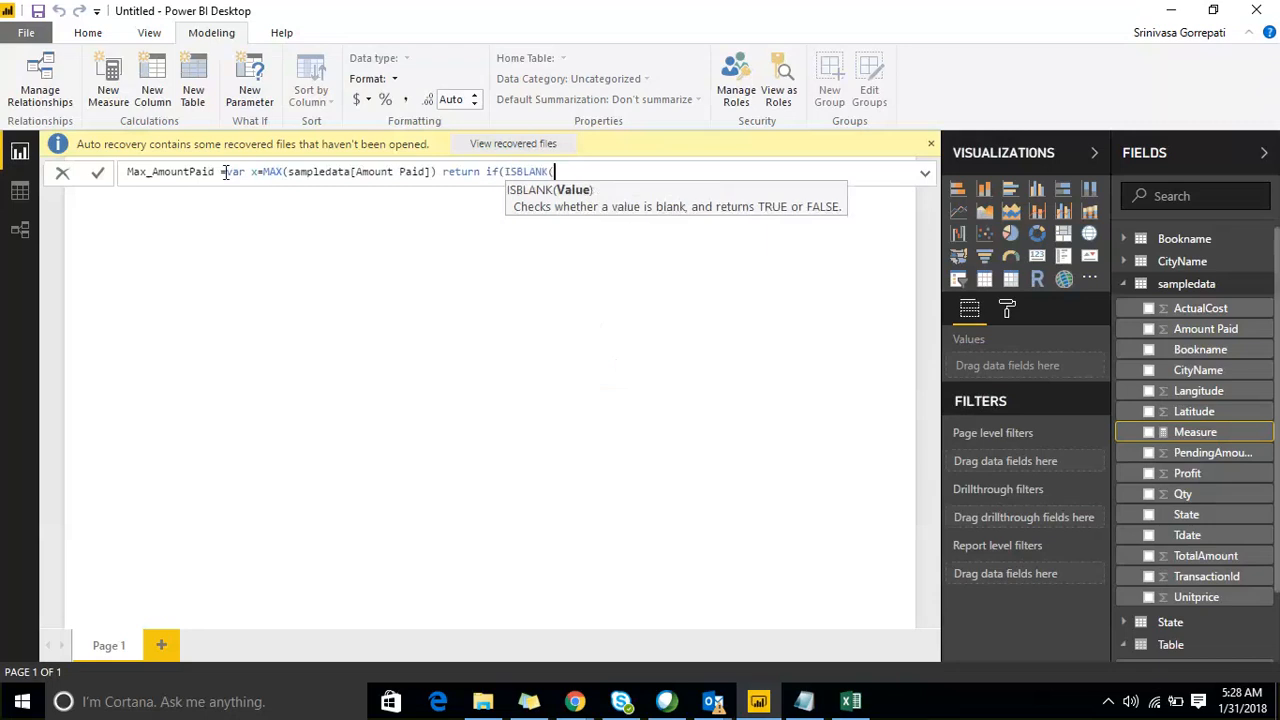
type("x)")
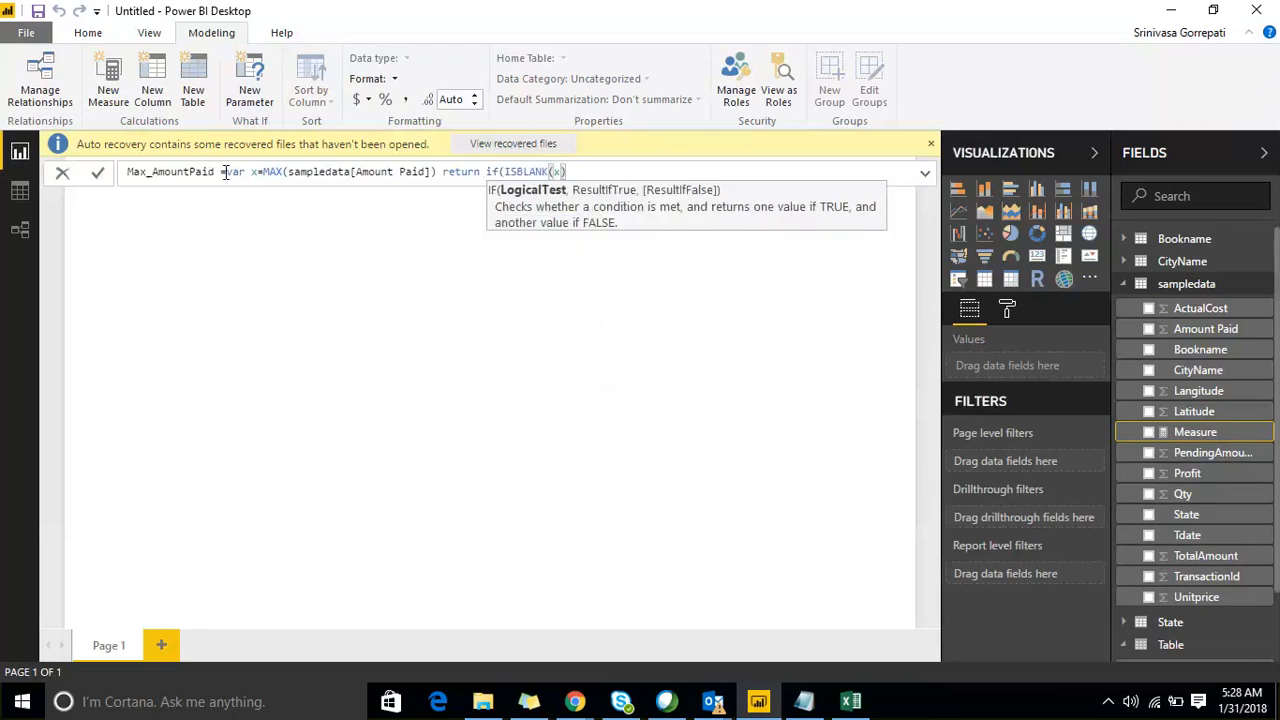
type(",")
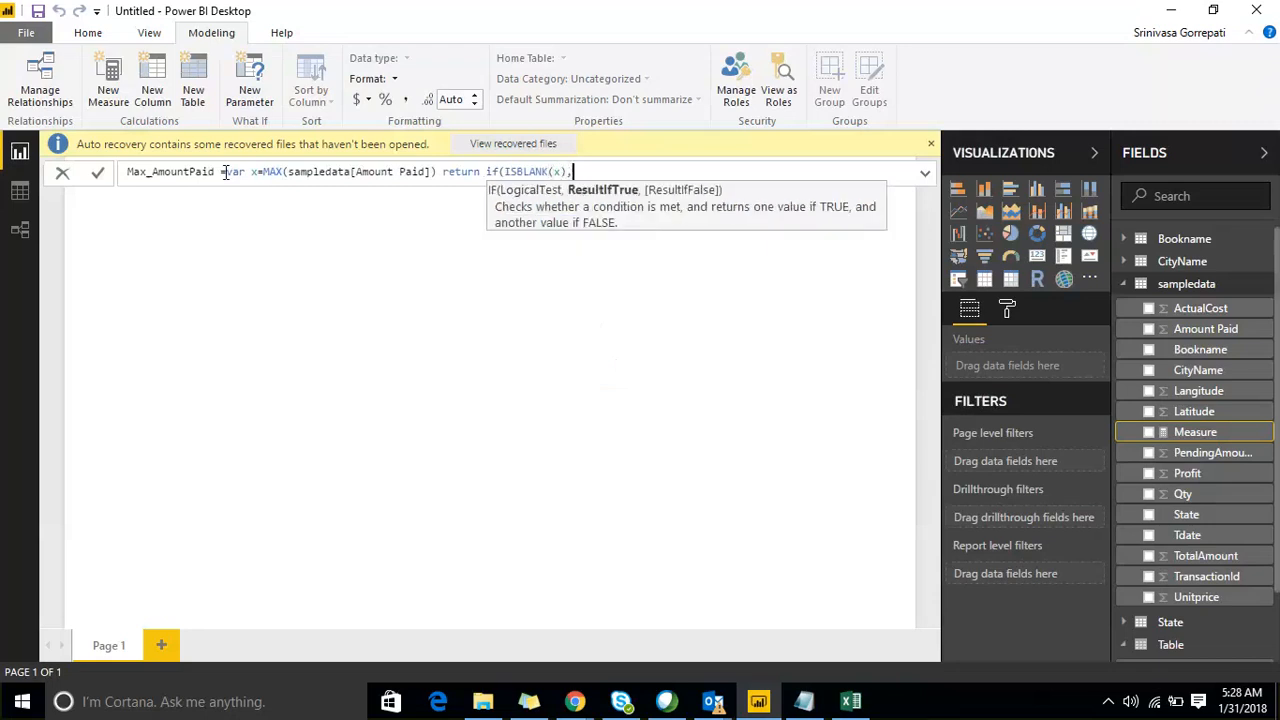
type("0,")
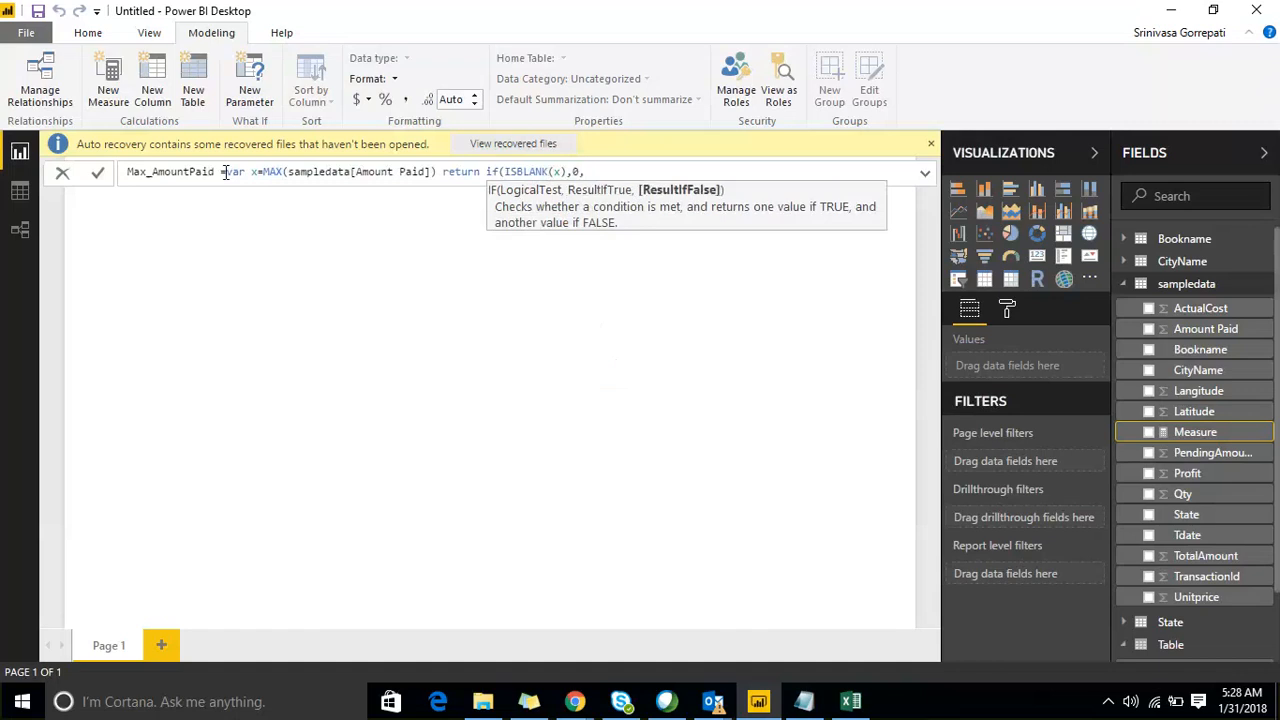
type("x)")
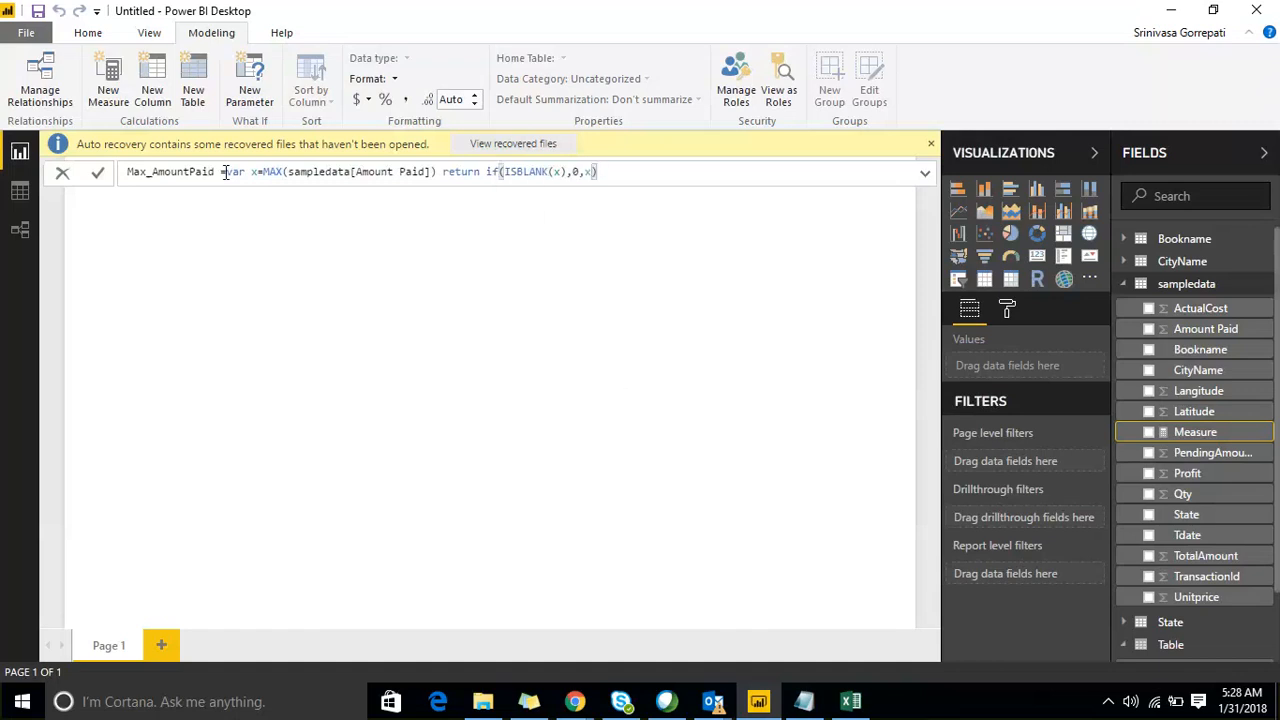
key("Return")
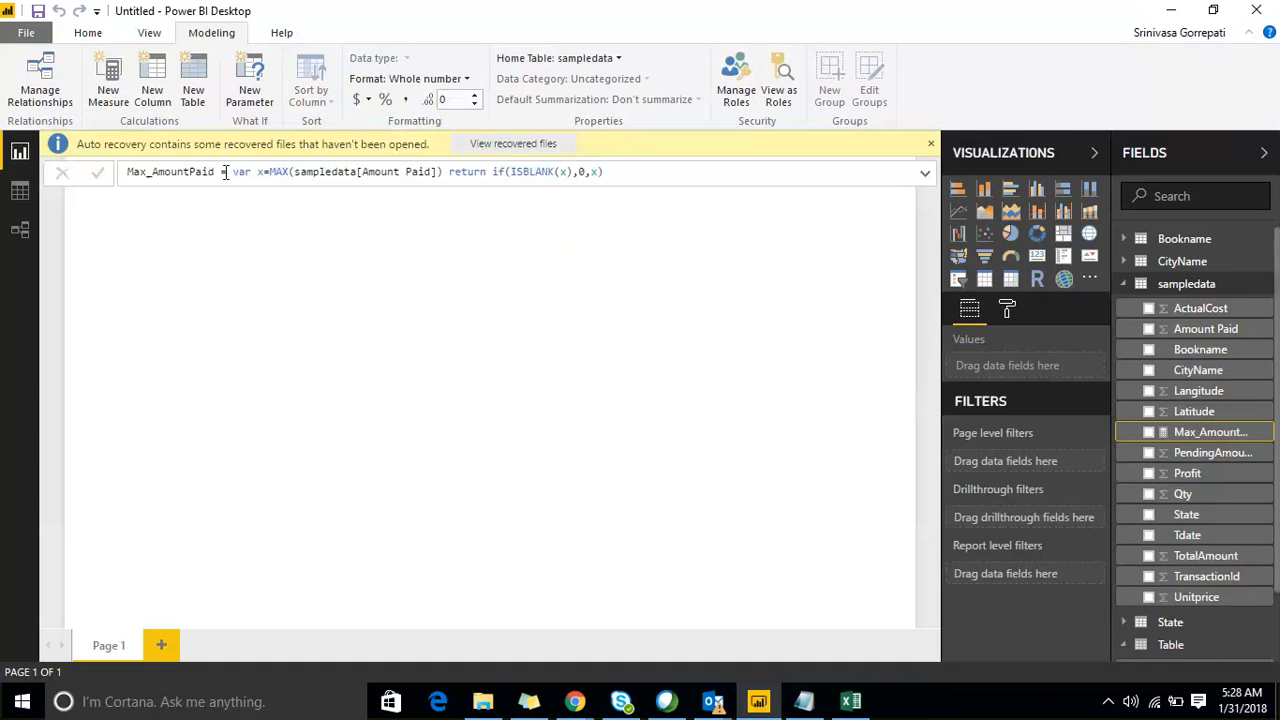
Insert a clustered column chart on the empty report page and enlarge it to about half the page width.
left_click(789, 397)
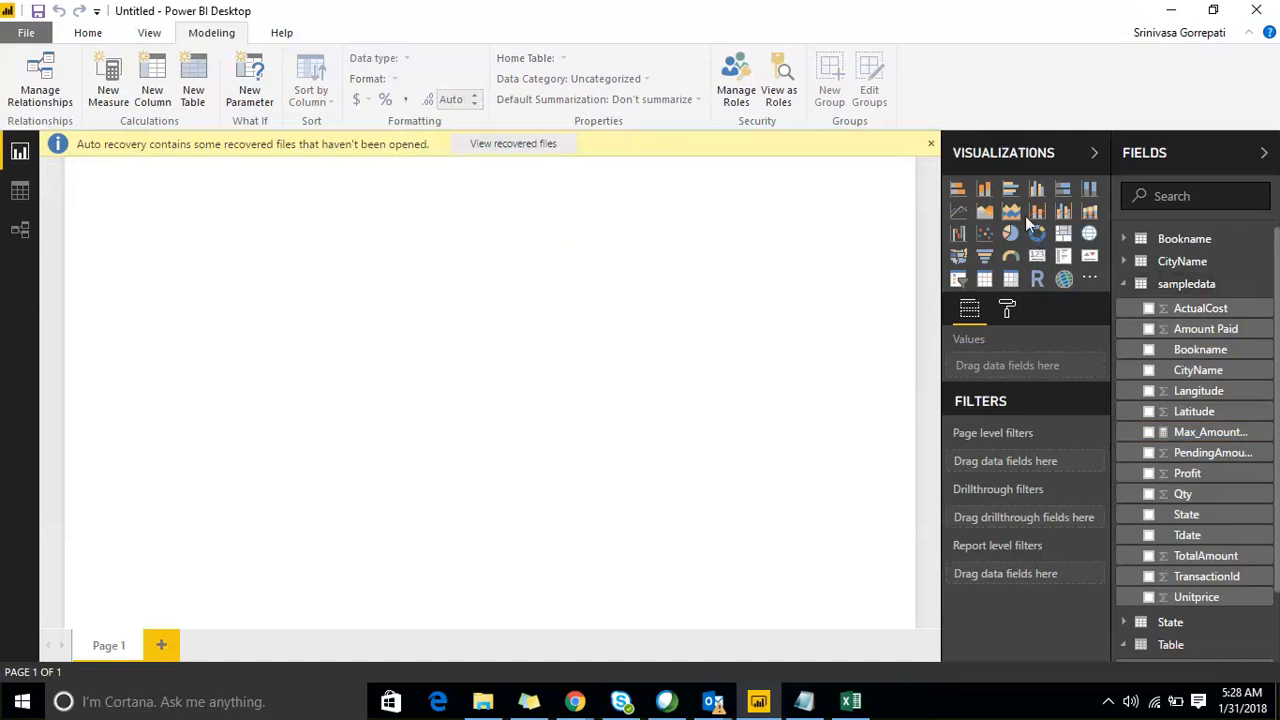
left_click(1037, 190)
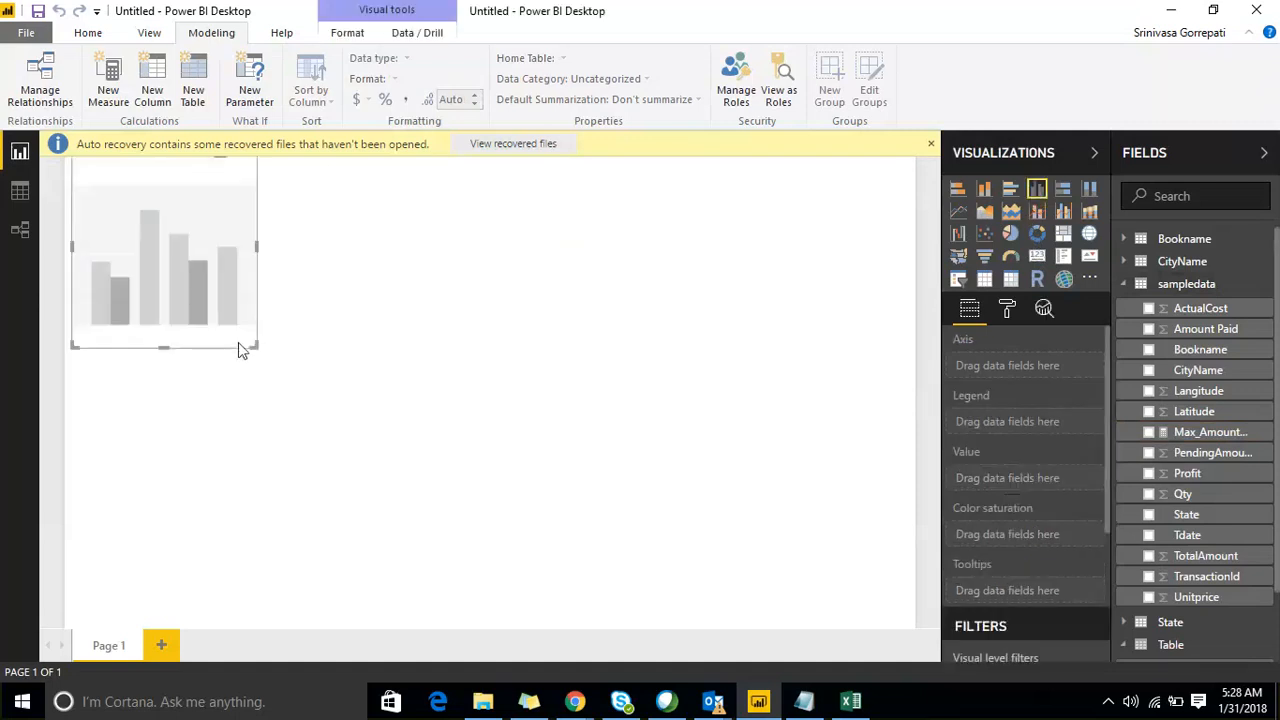
left_click_drag(252, 344, 506, 482)
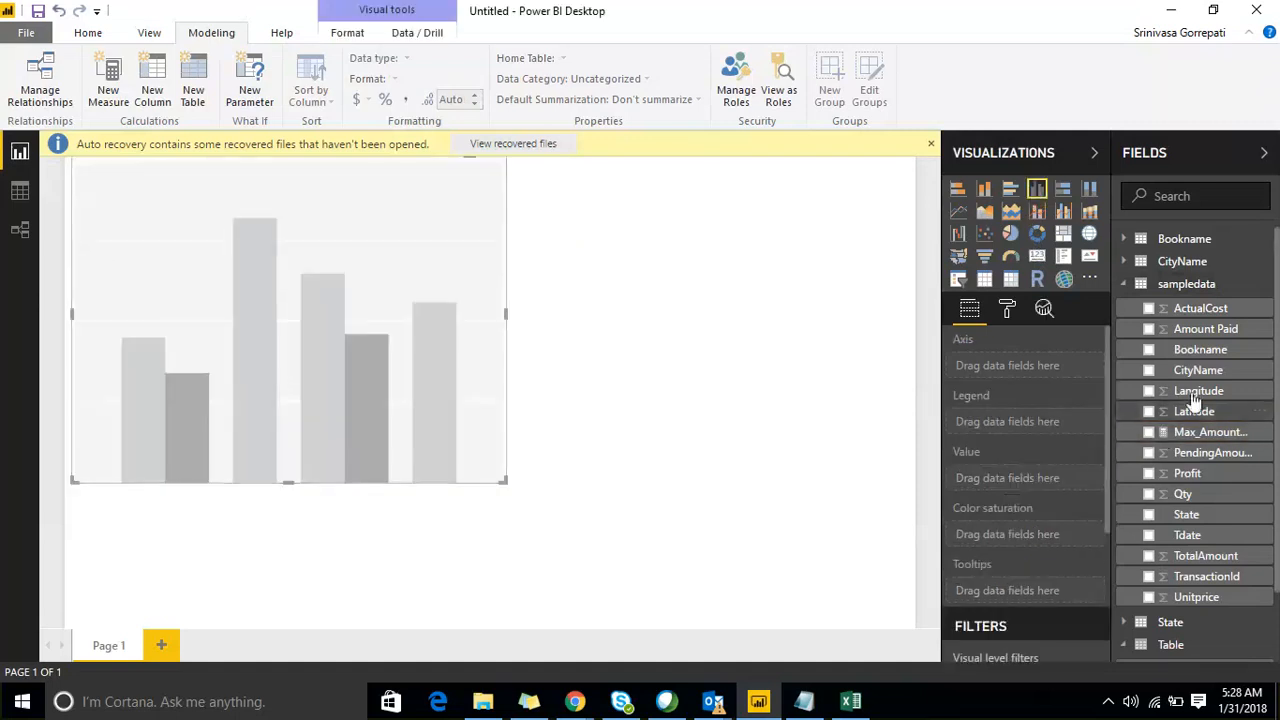
Plot Max_AmountPaid by sampledata's Bookname in the column chart and move the chart toward the page centre.
left_click(1148, 349)
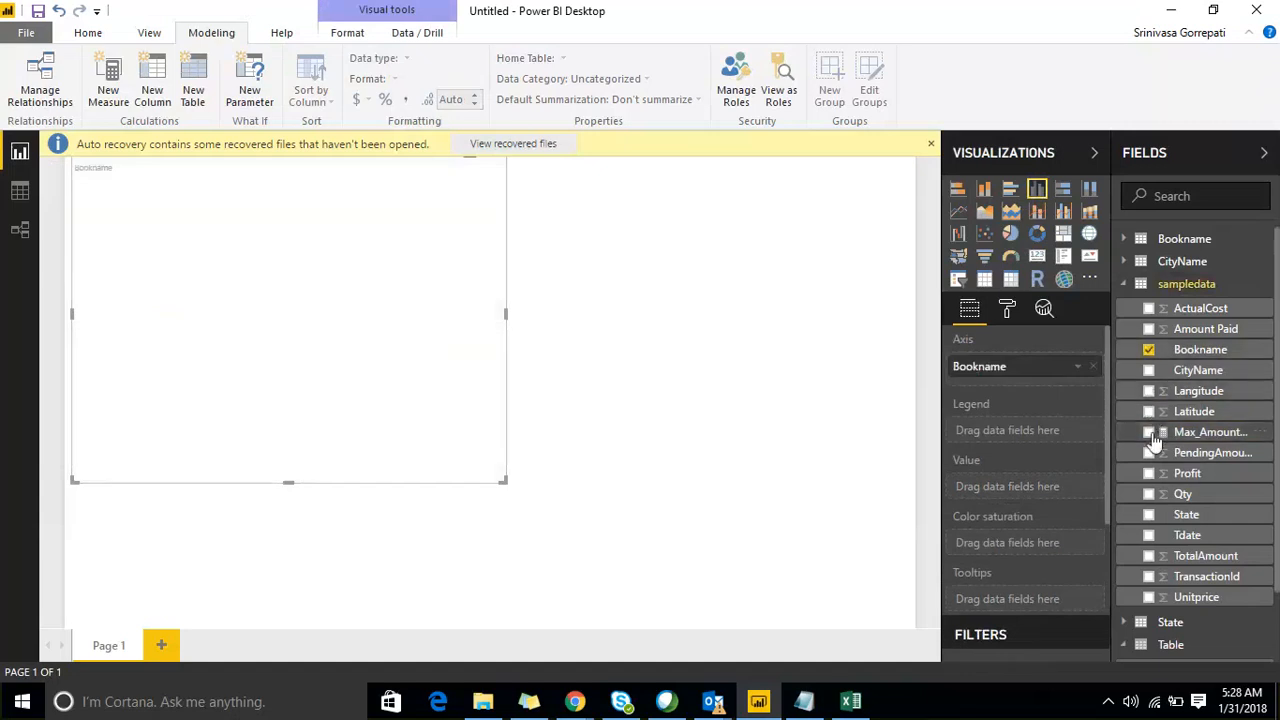
left_click(1149, 432)
left_click_drag(257, 178, 342, 263)
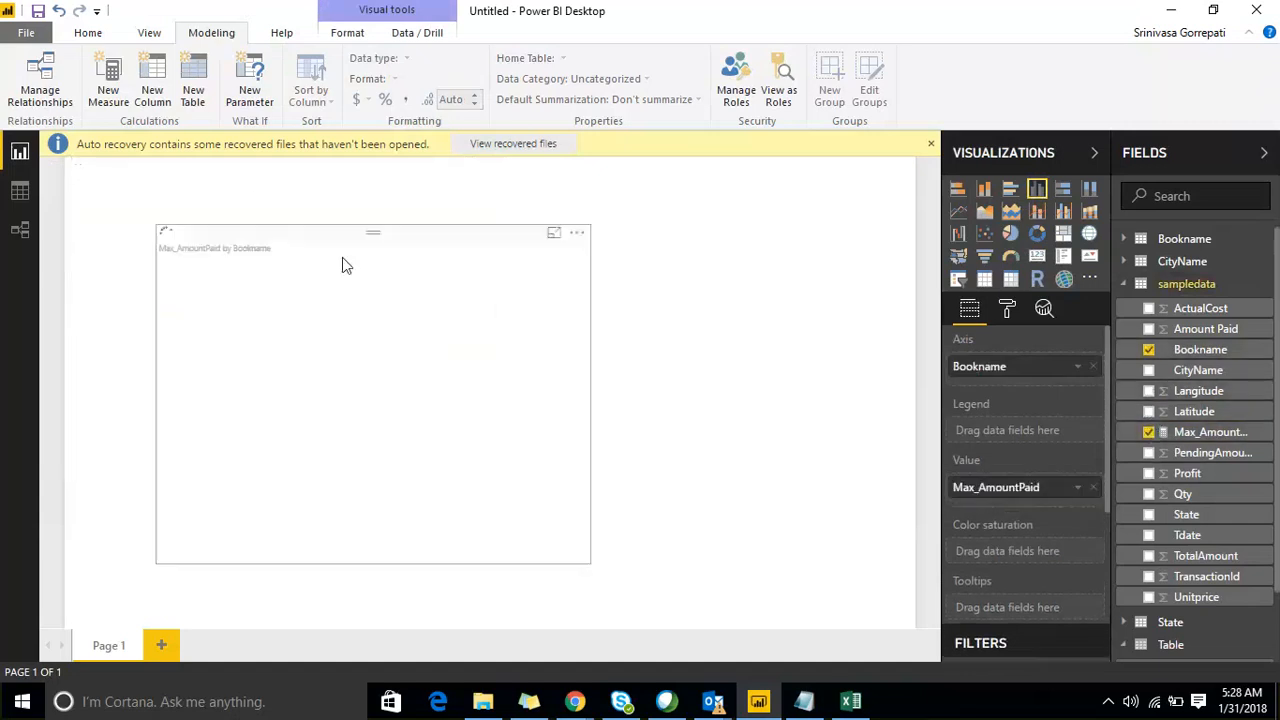
left_click(870, 255)
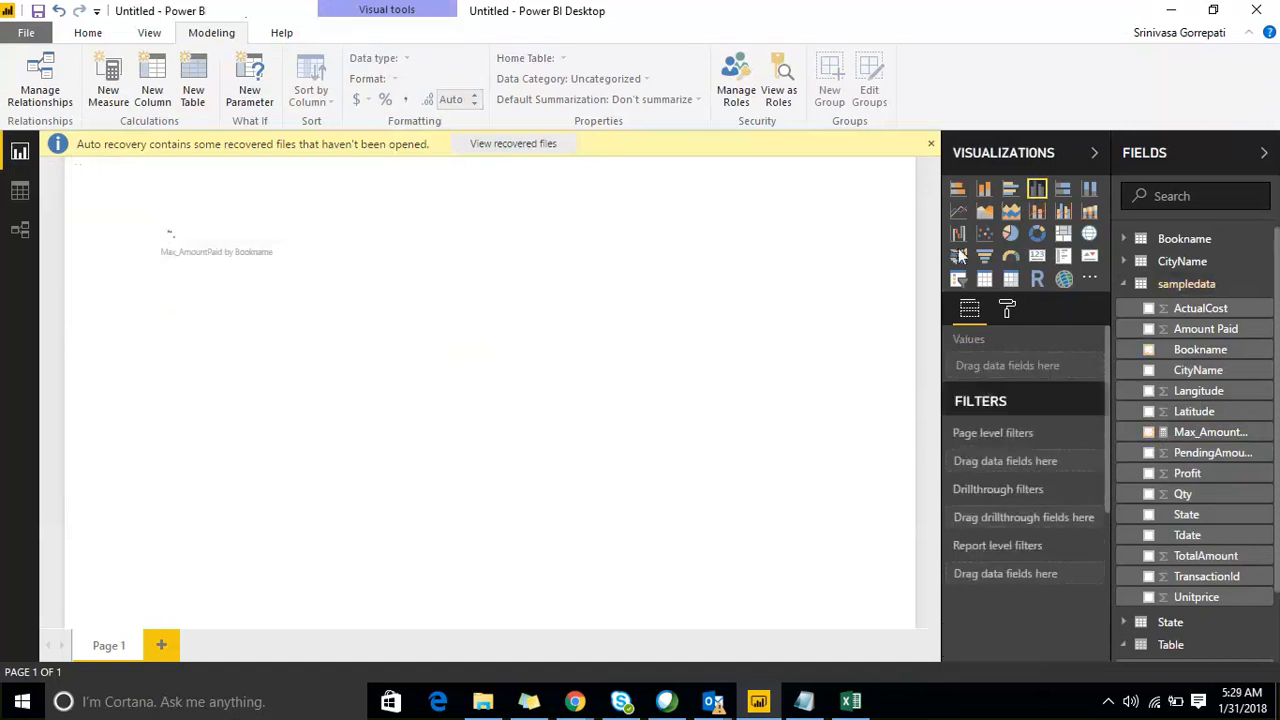
left_click(284, 250)
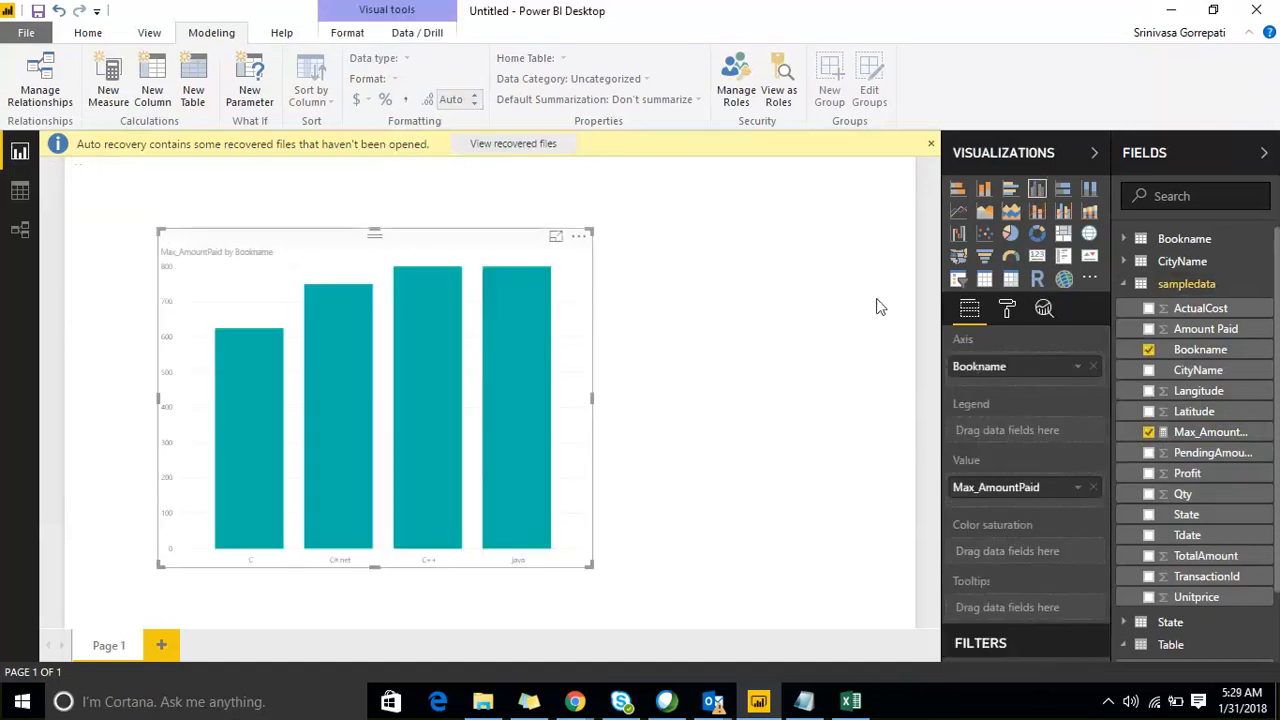
Replace the chart's axis field with Column1 from the Bookname table and shift the chart toward the page's upper-left corner.
left_click(1123, 238)
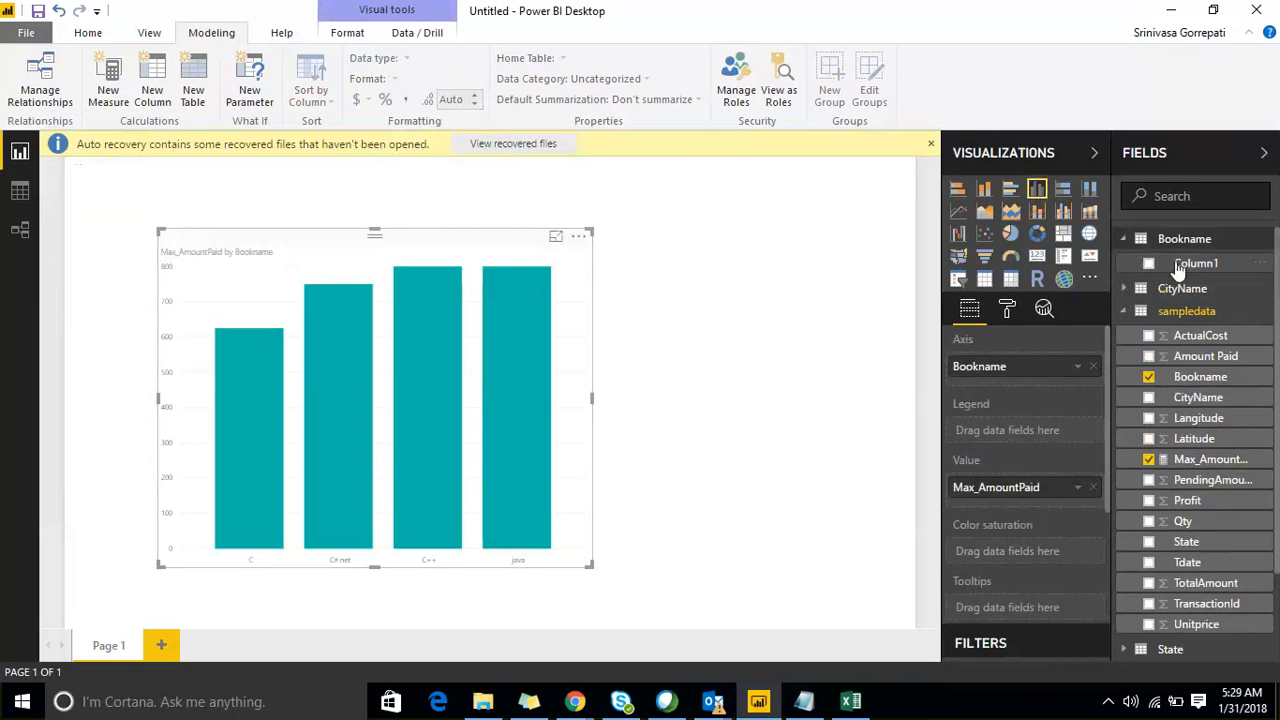
left_click_drag(1180, 263, 1083, 369)
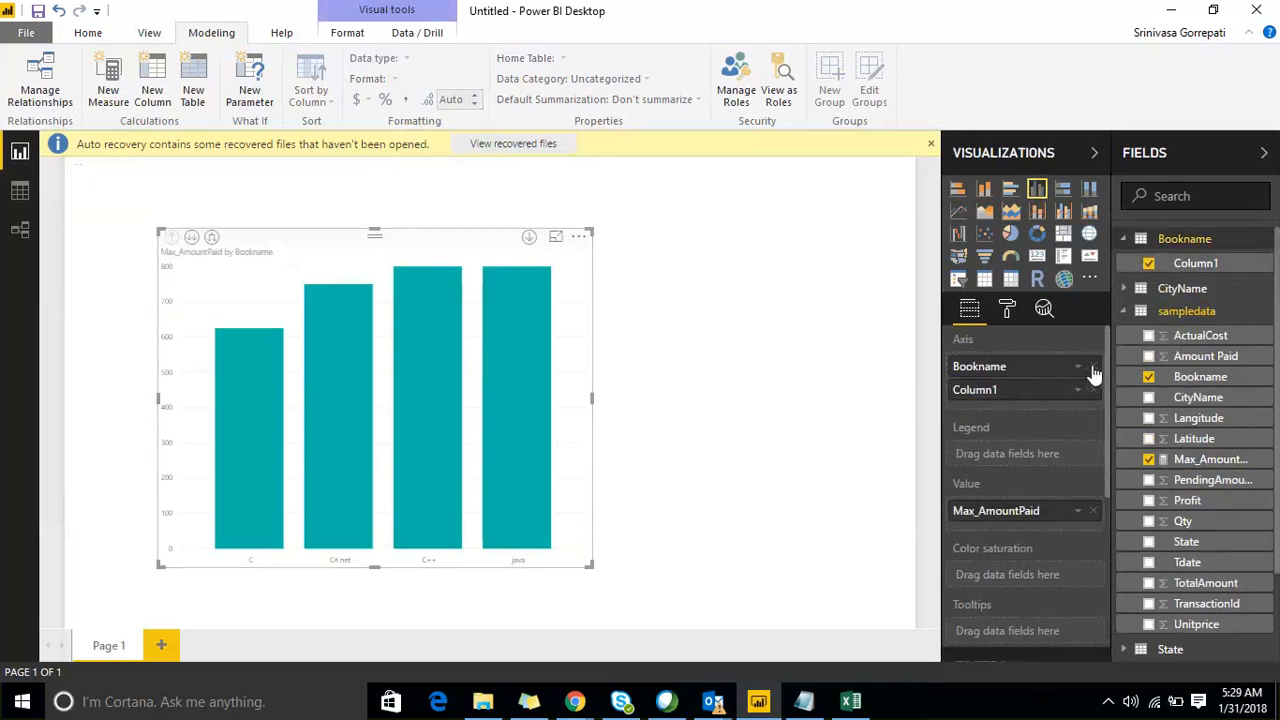
left_click(285, 212)
left_click_drag(293, 240, 236, 200)
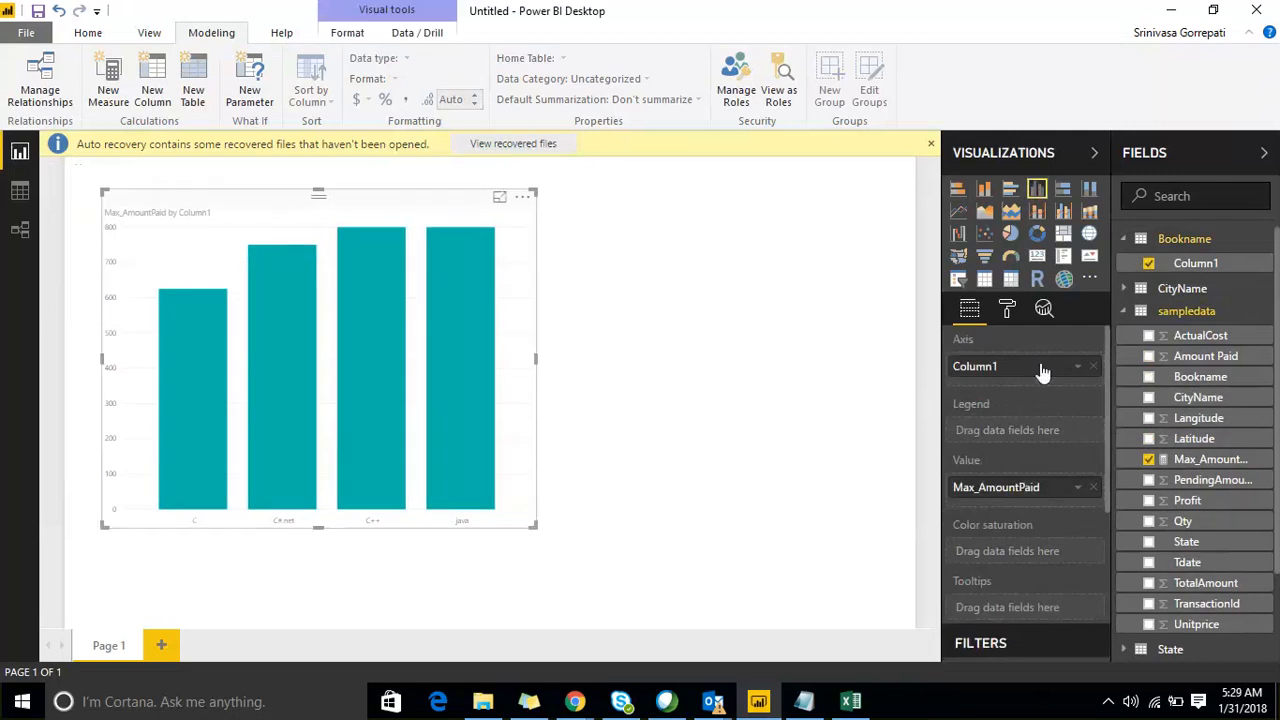
Set the column chart's Y-axis text size to 18.
left_click(1004, 312)
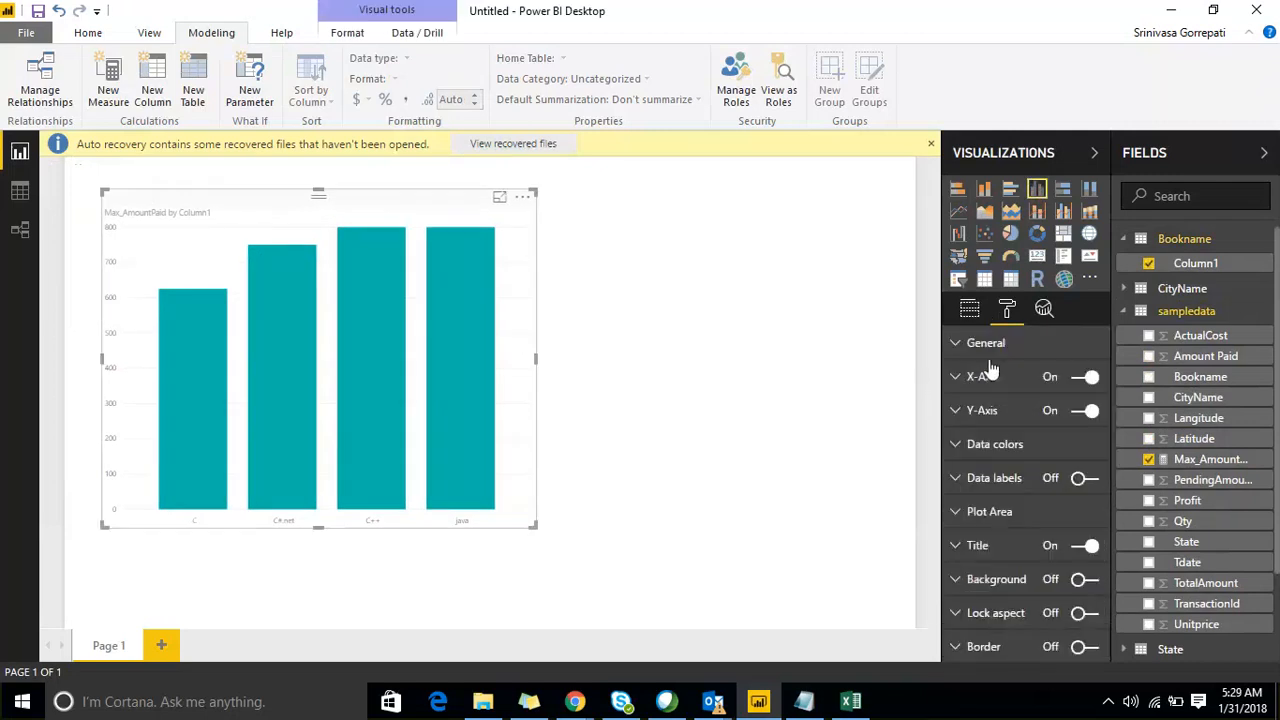
left_click(975, 411)
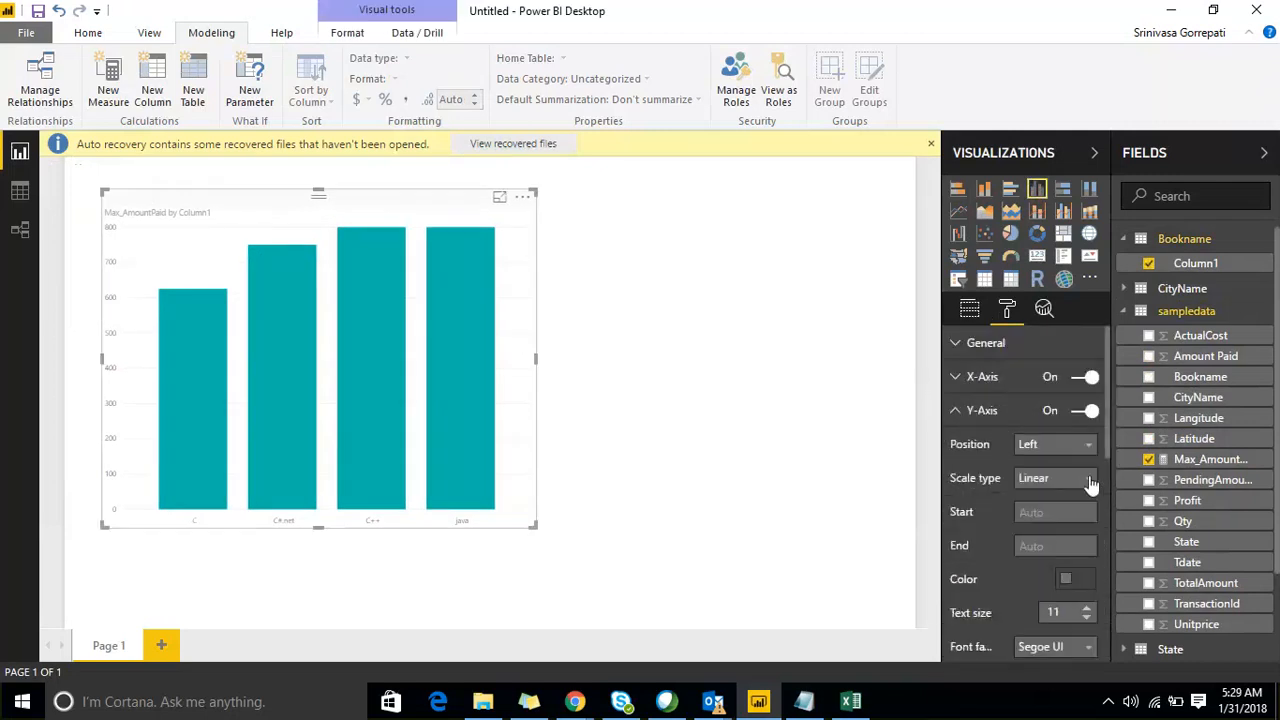
scroll(1080, 430, "down", 3)
left_click(1087, 424)
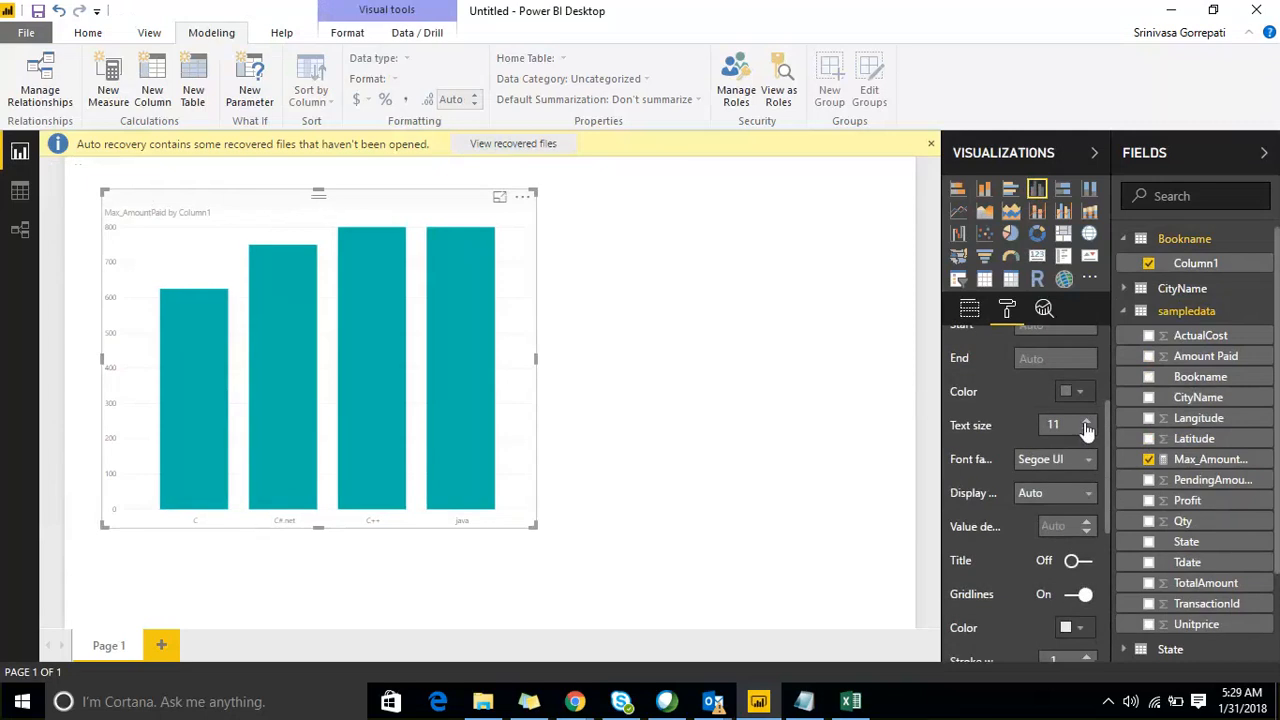
left_click(1087, 424)
left_click(1087, 424)
scroll(1038, 381, "up", 5)
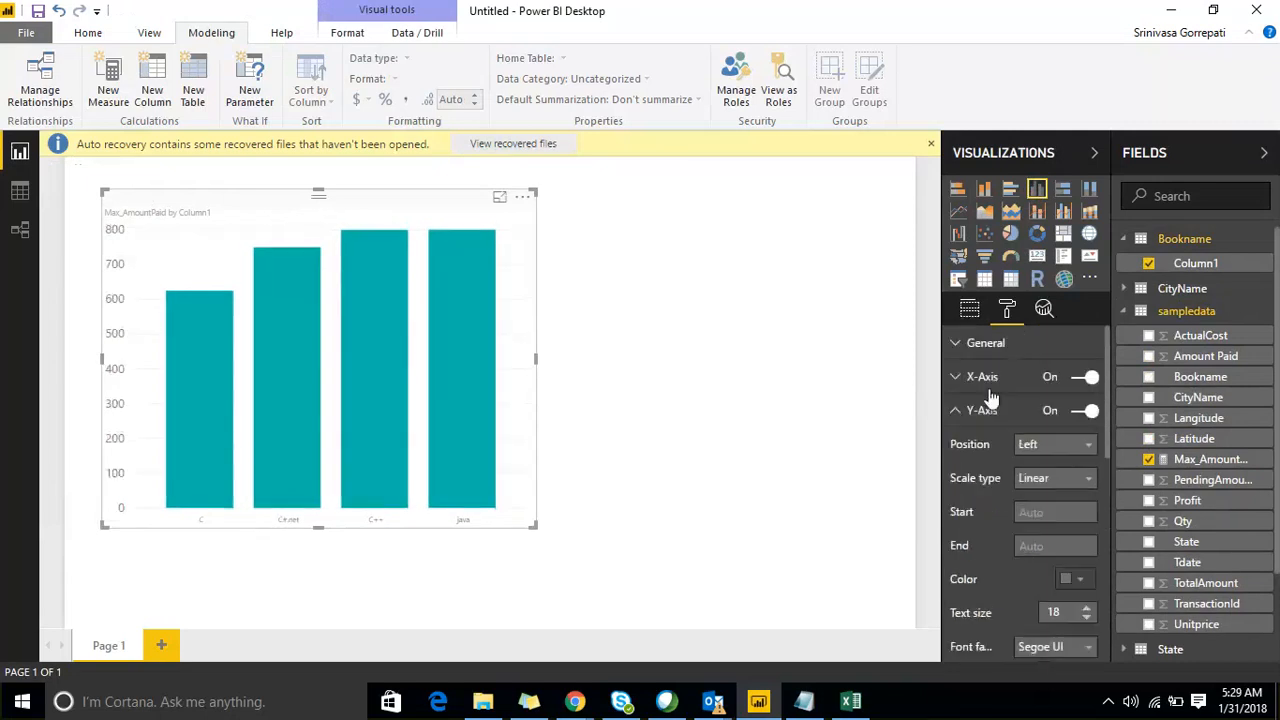
Set the column chart's X-axis text size to 18.
left_click(980, 377)
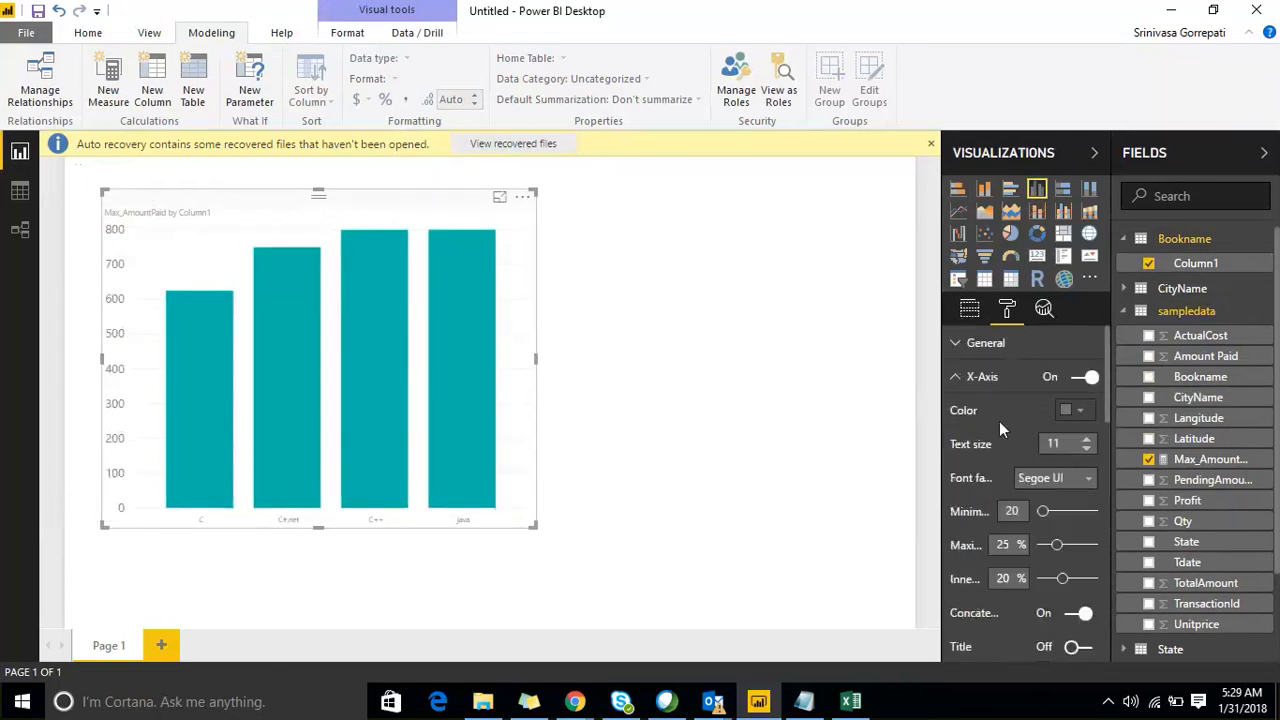
left_click(1087, 440)
left_click(1087, 440)
left_click(1087, 440)
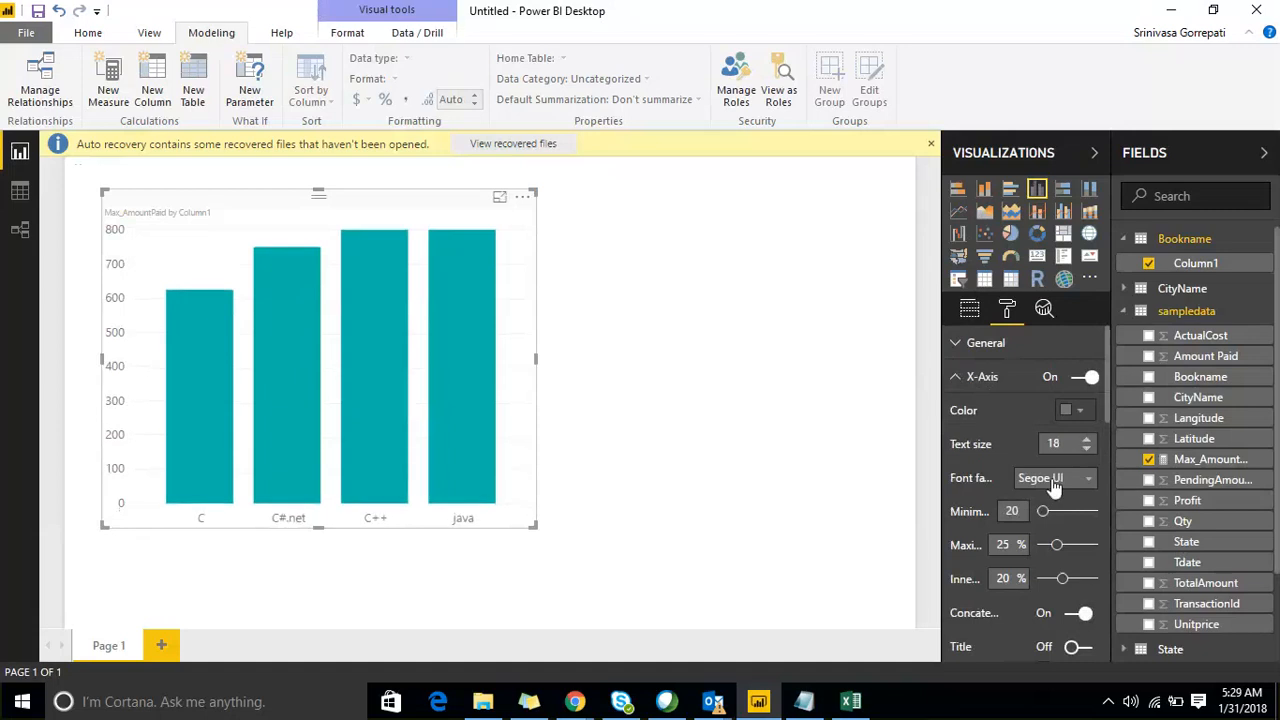
Turn on data labels for the column chart.
scroll(1008, 497, "down", 3)
scroll(990, 485, "down", 6)
scroll(970, 475, "up", 2)
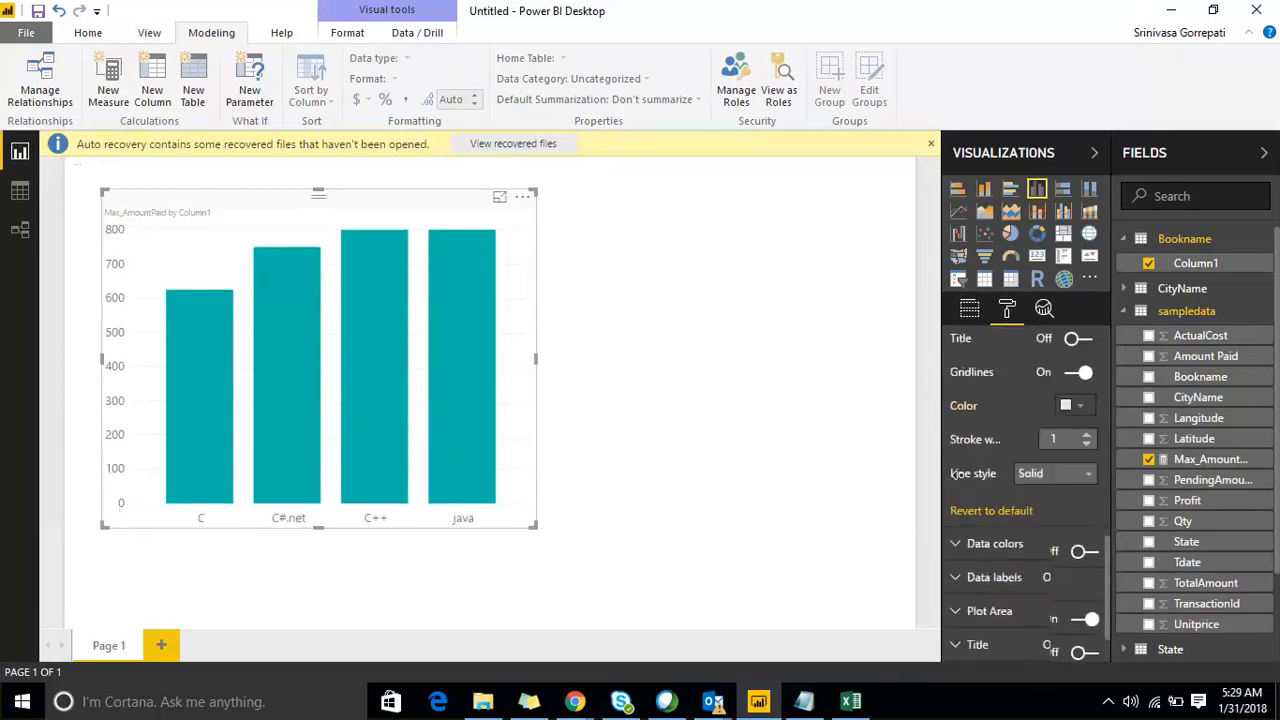
scroll(963, 470, "down", 2)
left_click(957, 490)
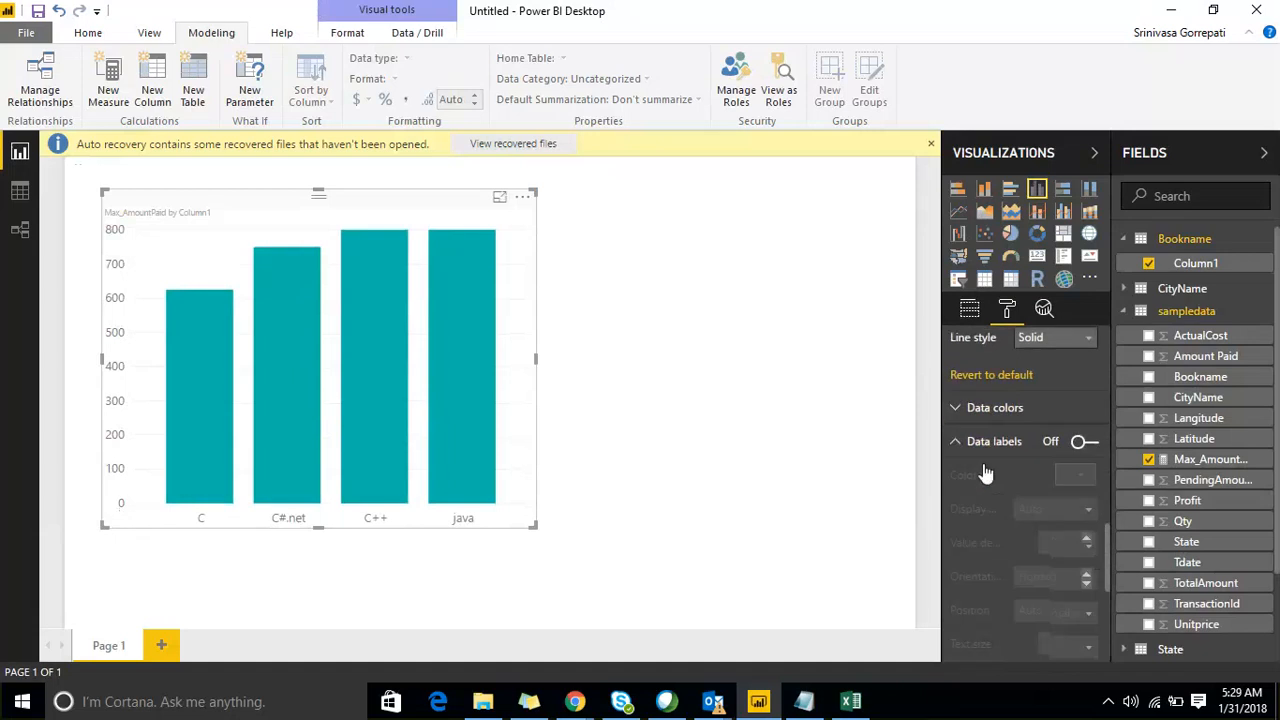
scroll(1088, 362, "down", 2)
left_click(1081, 340)
Set the data labels' text size to 17.
scroll(1060, 443, "down", 2)
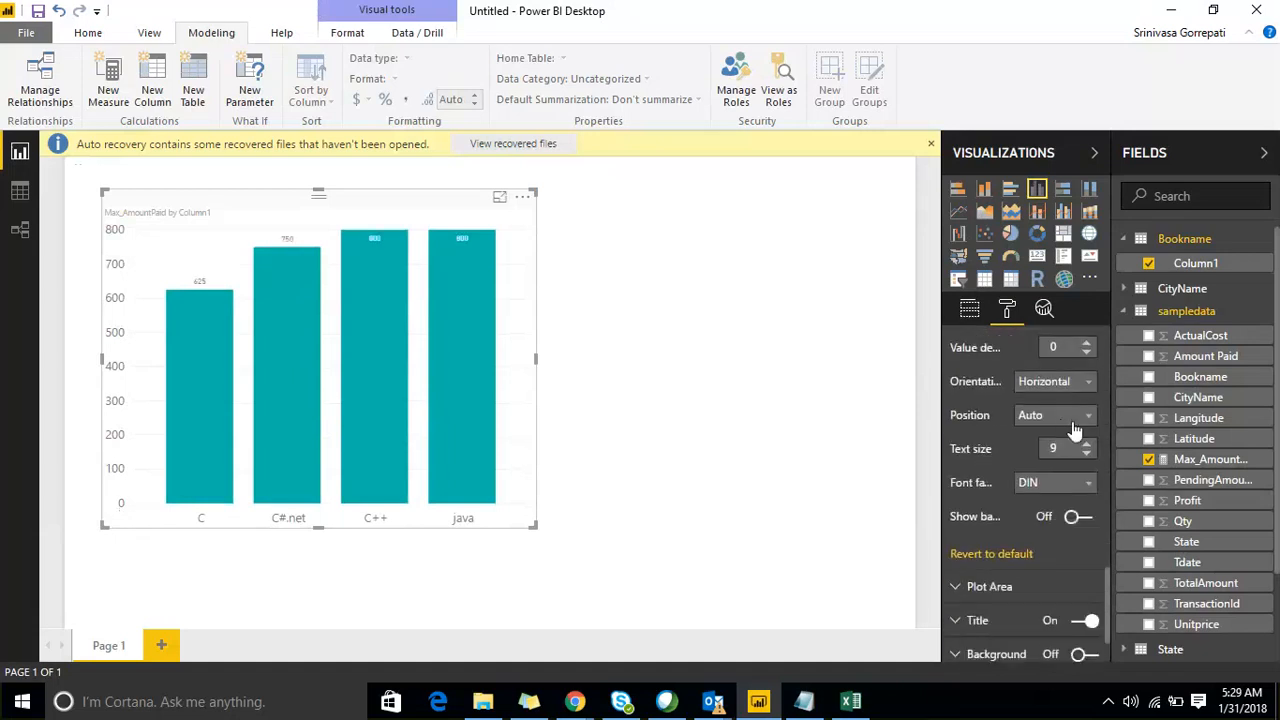
left_click(1086, 445)
left_click(1086, 445)
left_click(1086, 445)
left_click(1086, 445)
left_click(1086, 447)
left_click(1086, 447)
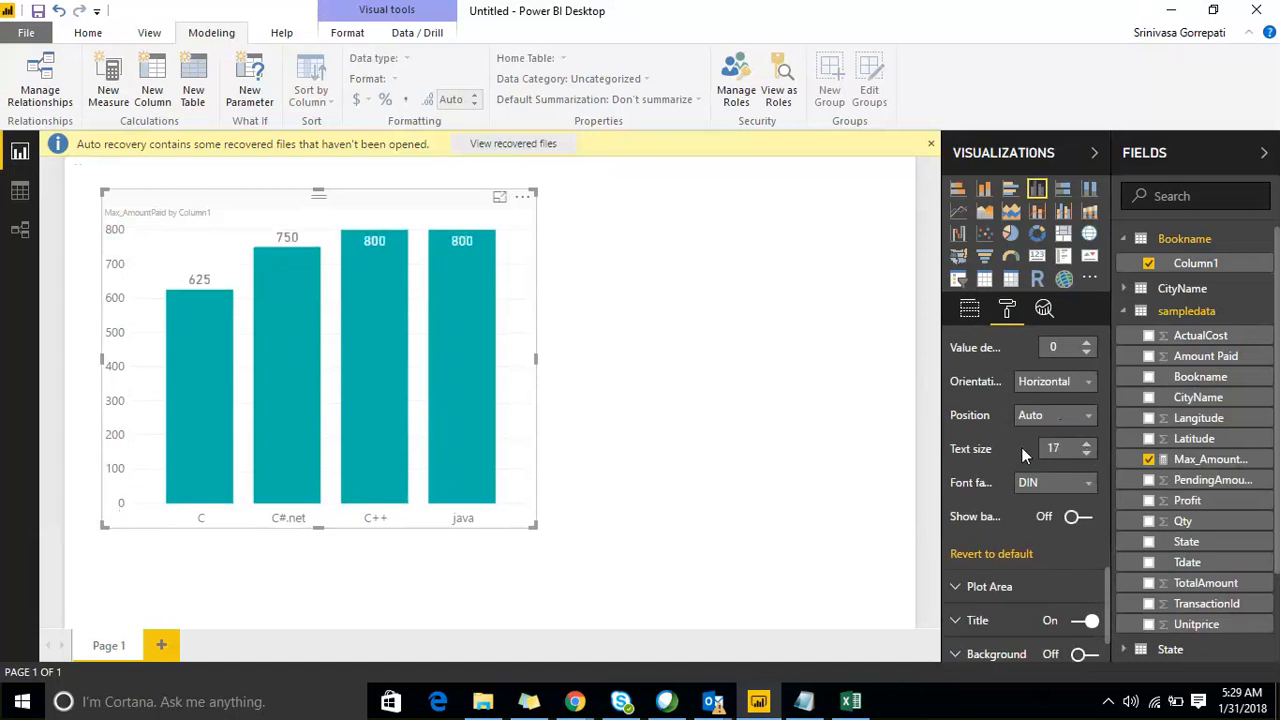
left_click(737, 314)
left_click(250, 208)
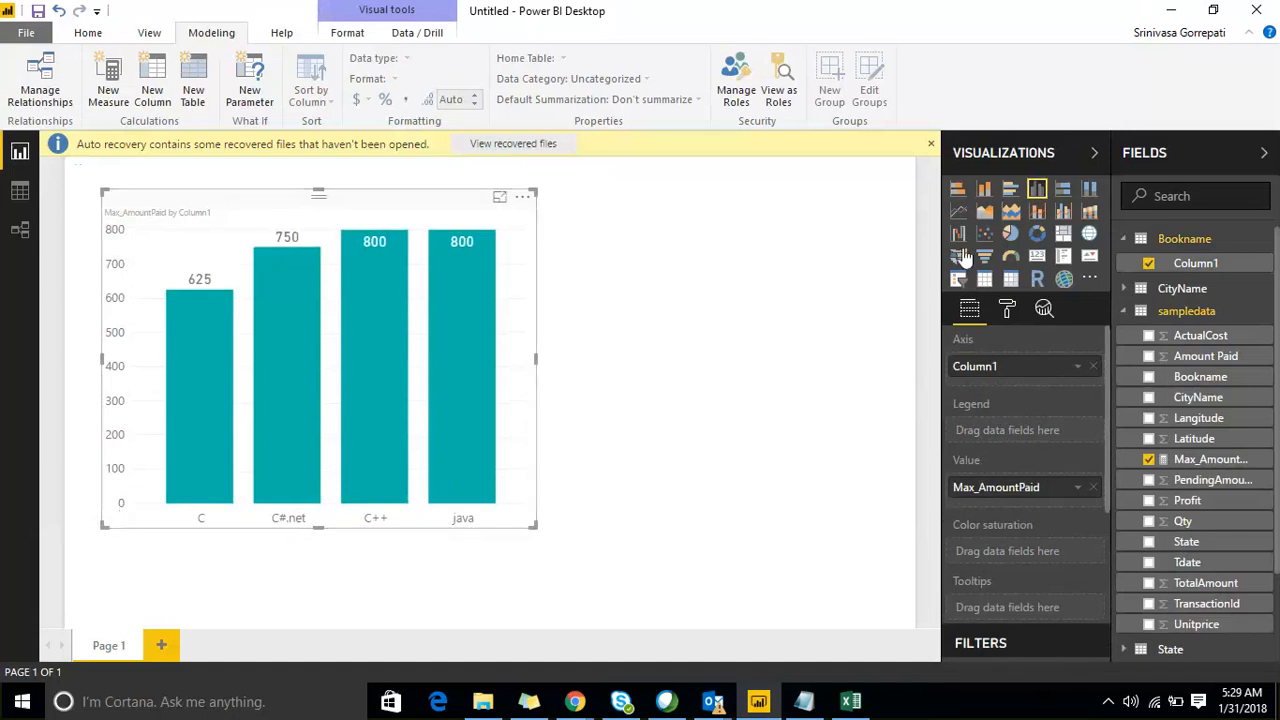
left_click(799, 337)
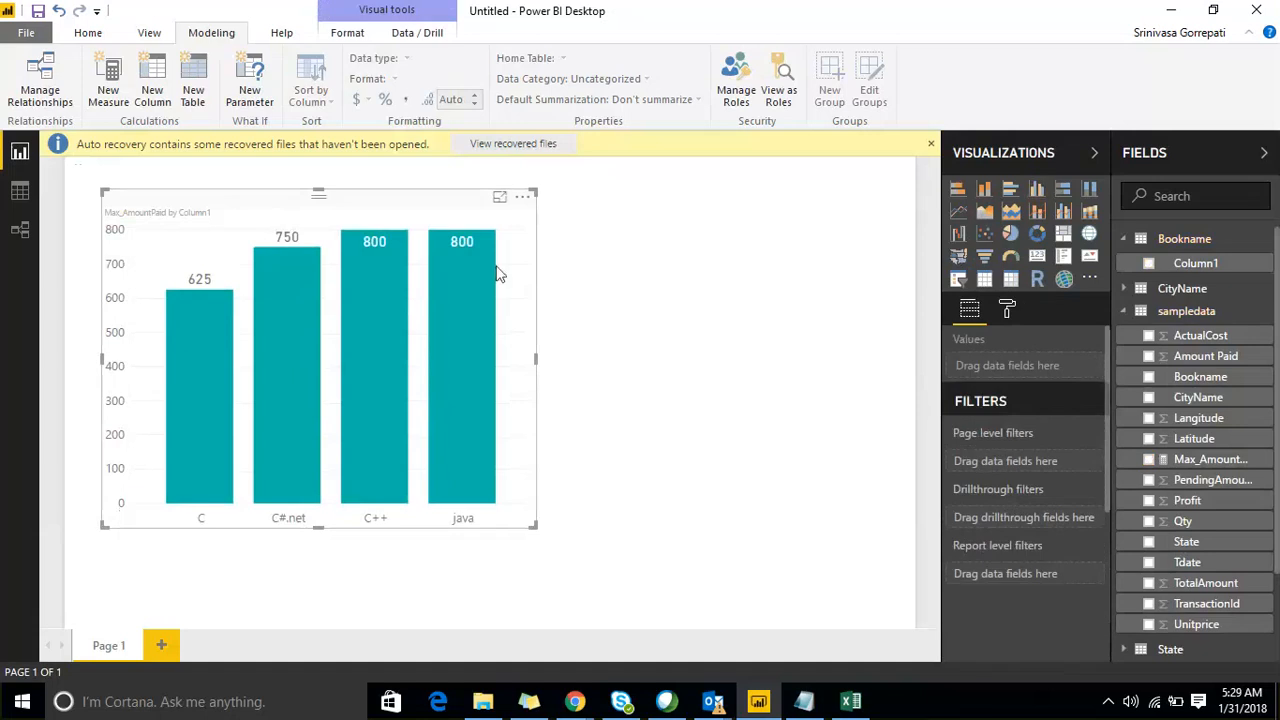
left_click(429, 212)
Add a slicer on the Bookname table's Column1 and place it beside the column chart.
left_click(850, 283)
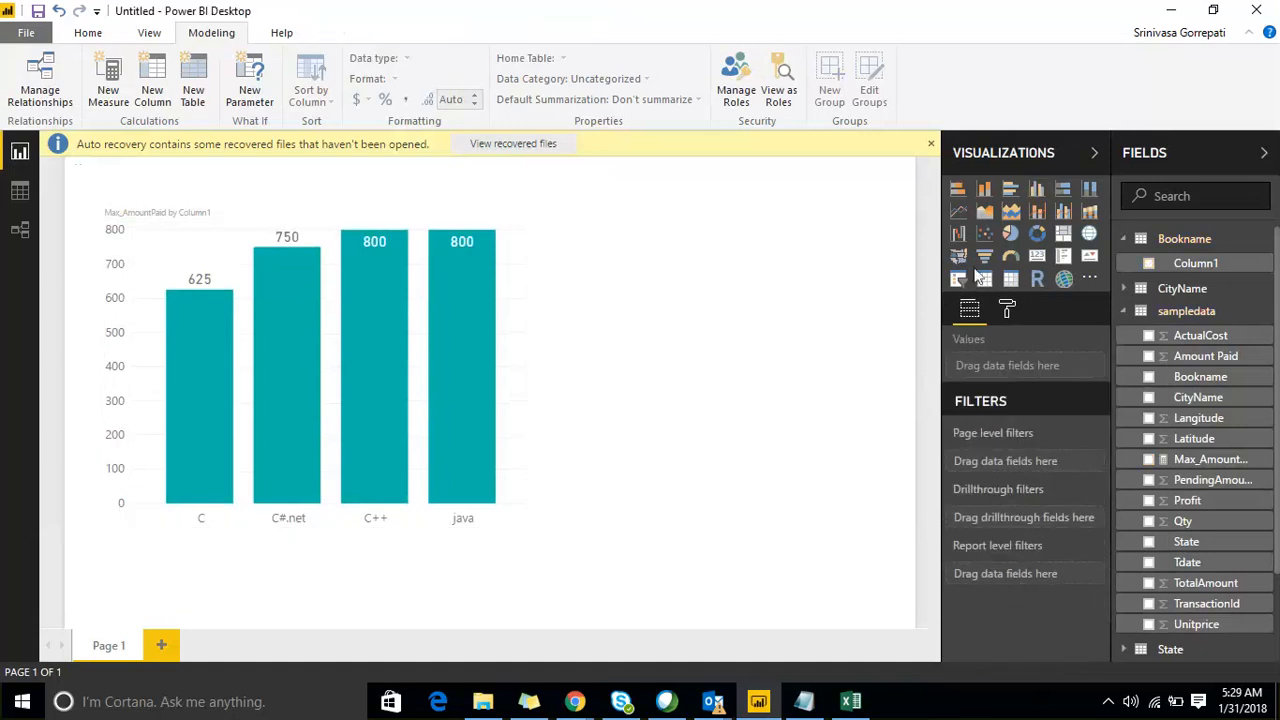
left_click(959, 280)
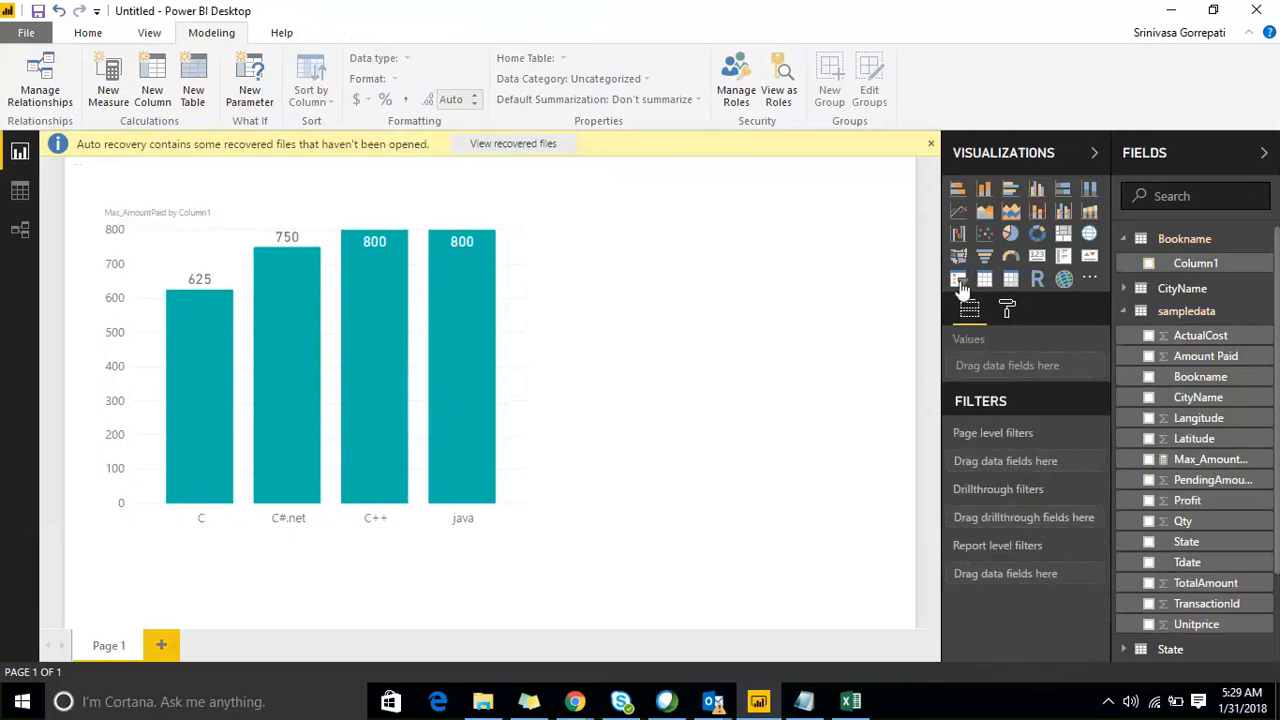
left_click(1148, 263)
left_click_drag(634, 171, 788, 256)
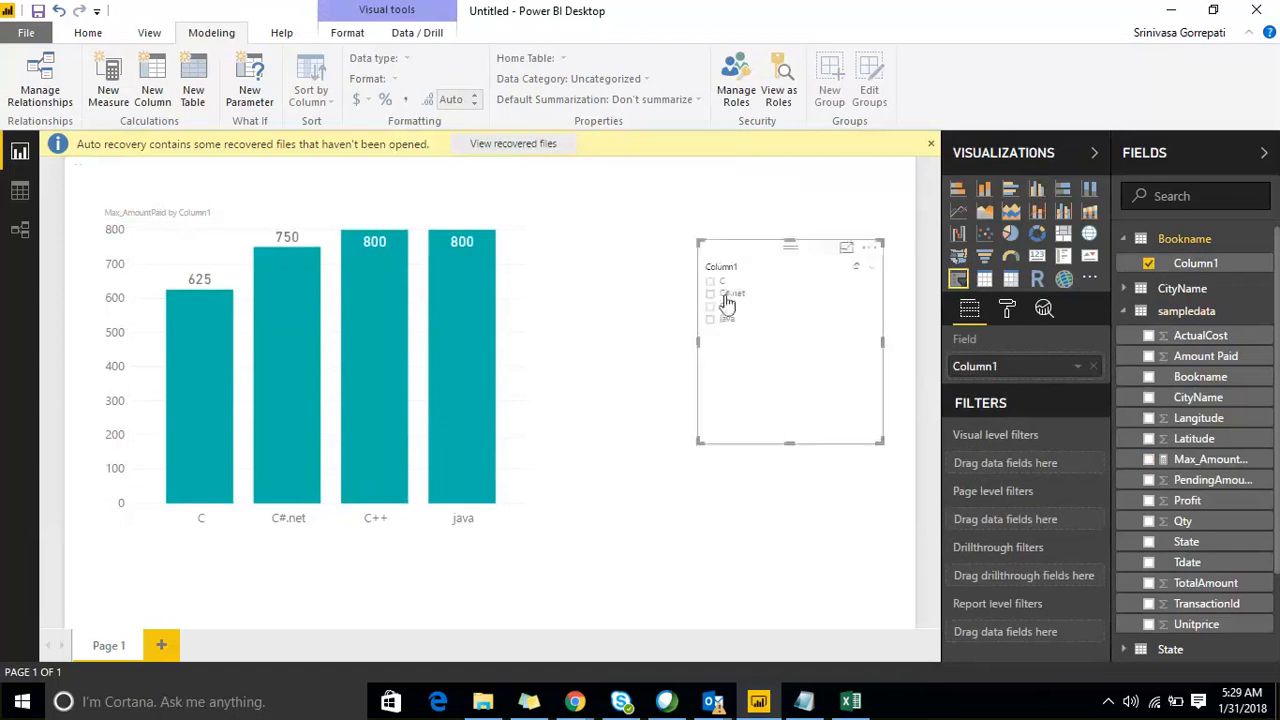
Filter the chart by java, C++, C#.net and C in turn with the book slicer, and clear the selection.
left_click(724, 321)
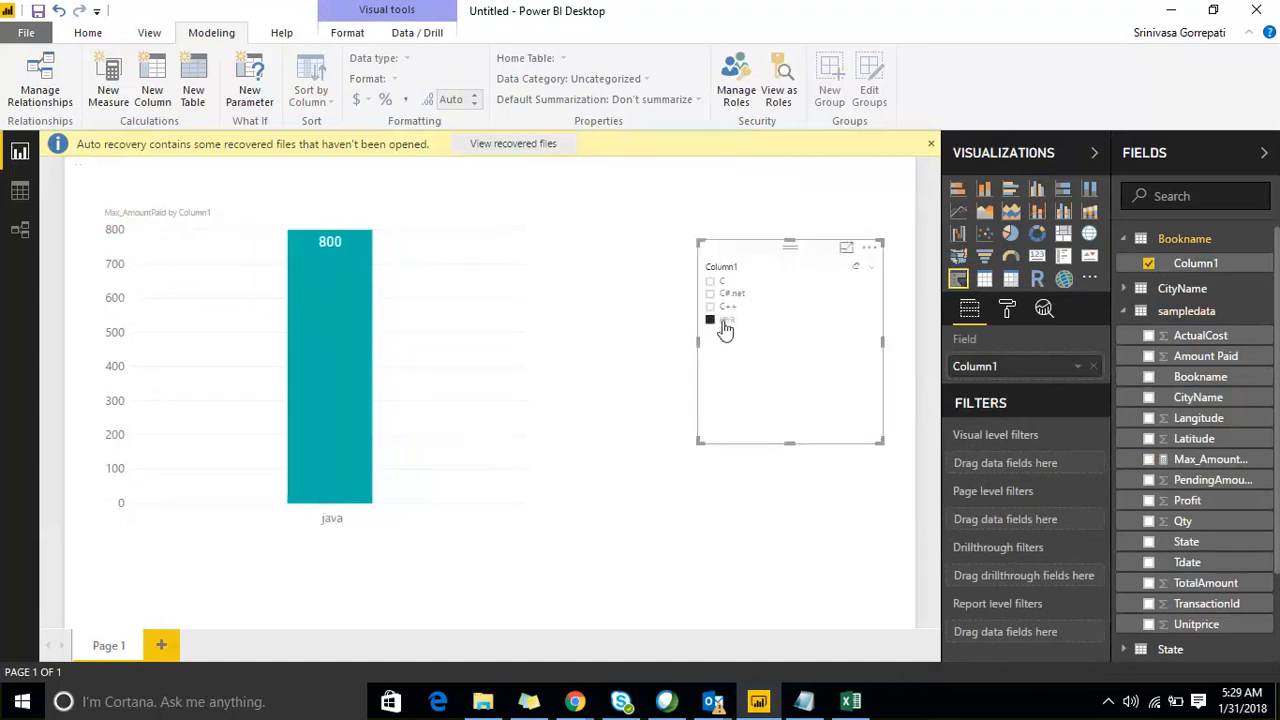
left_click(728, 308)
left_click(729, 295)
left_click(722, 283)
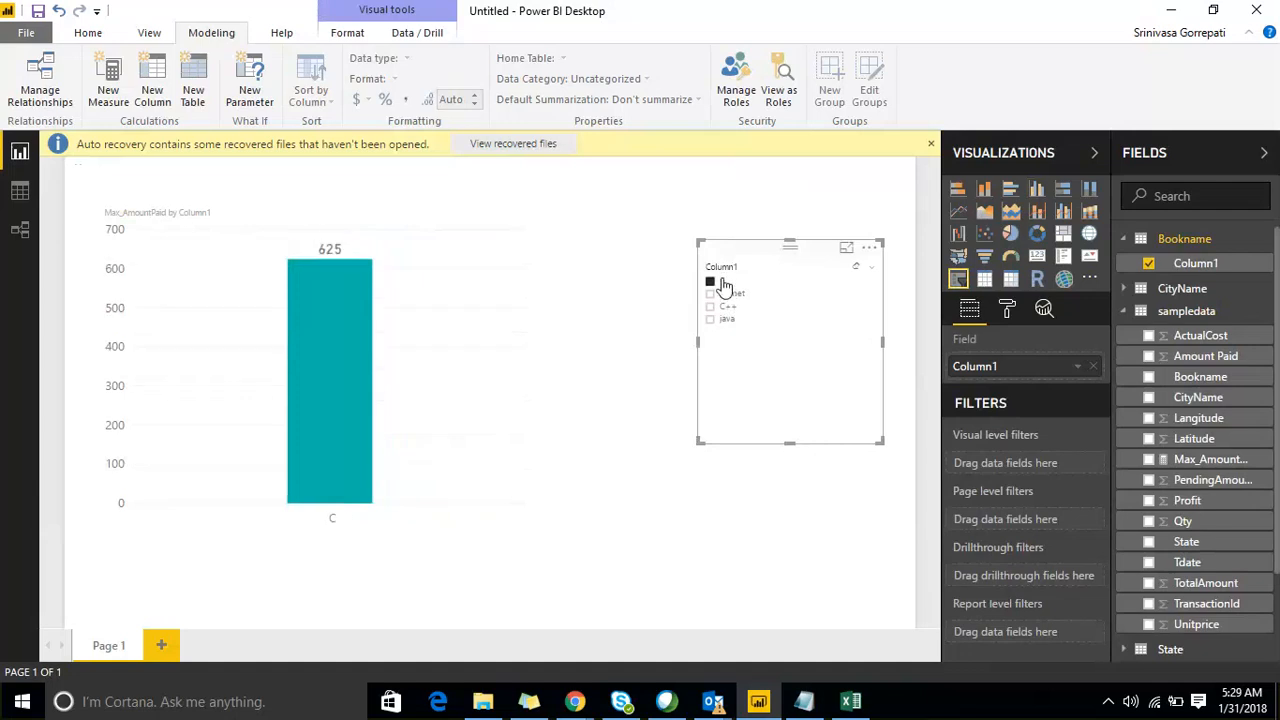
left_click(729, 294)
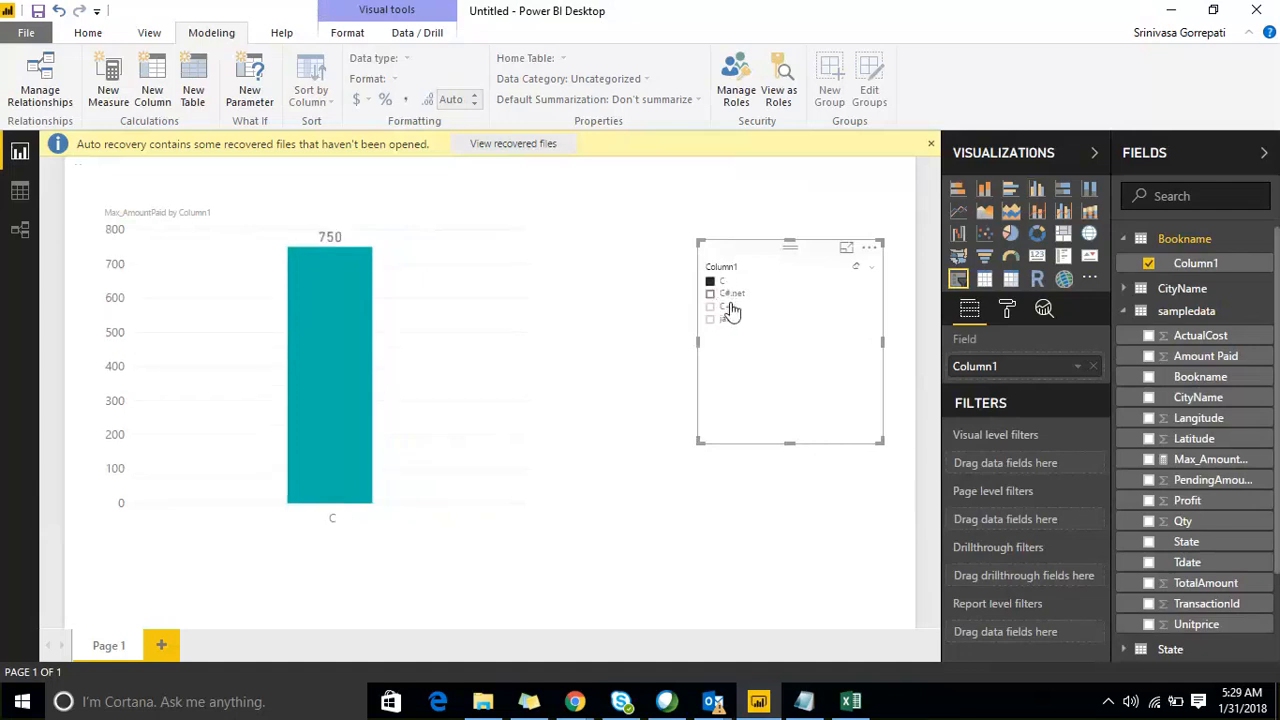
left_click(729, 307)
left_click(729, 321)
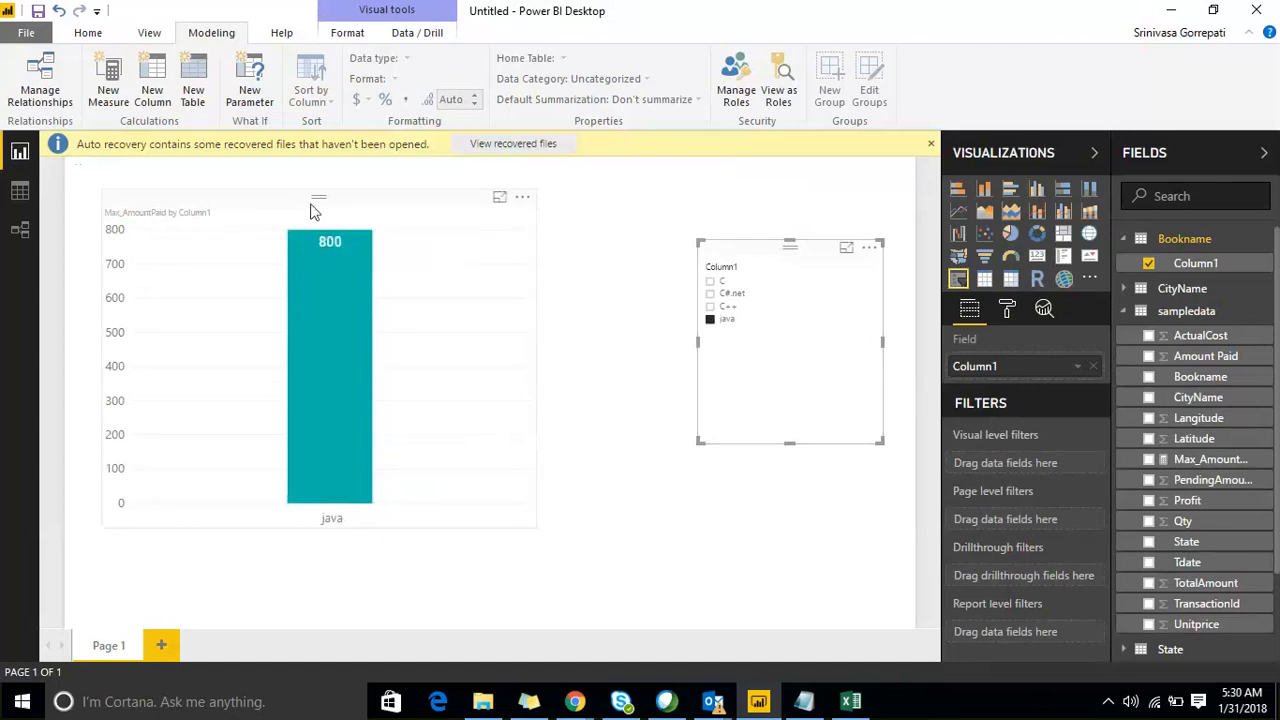
left_click(375, 222)
left_click(710, 318)
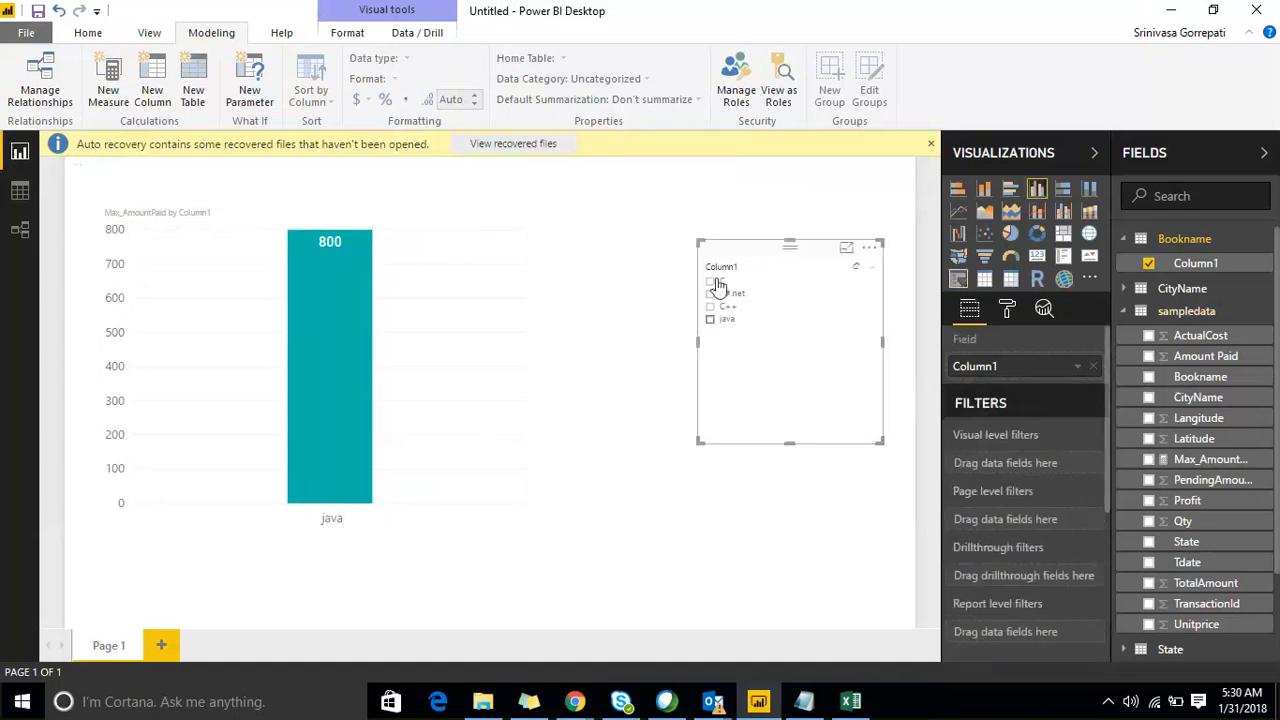
Move the book slicer up on the canvas and shorten its frame to fit the list.
left_click_drag(745, 265, 743, 209)
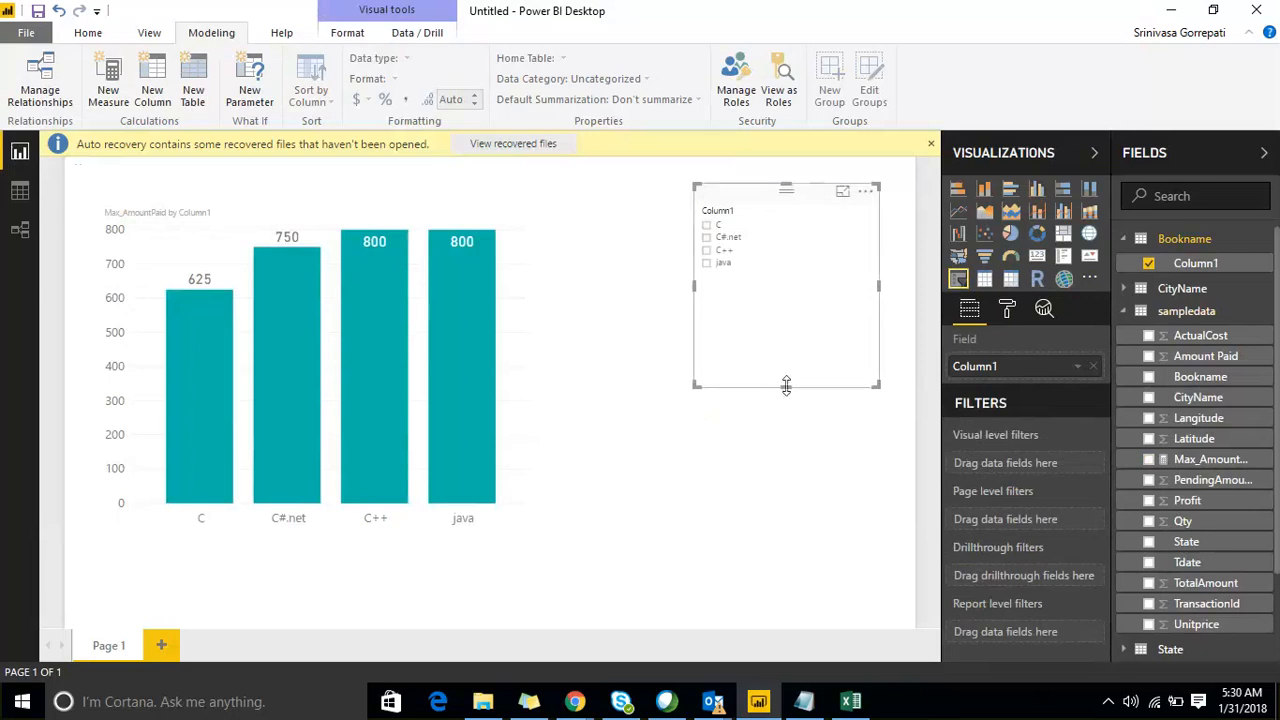
left_click_drag(793, 411, 800, 315)
left_click(789, 380)
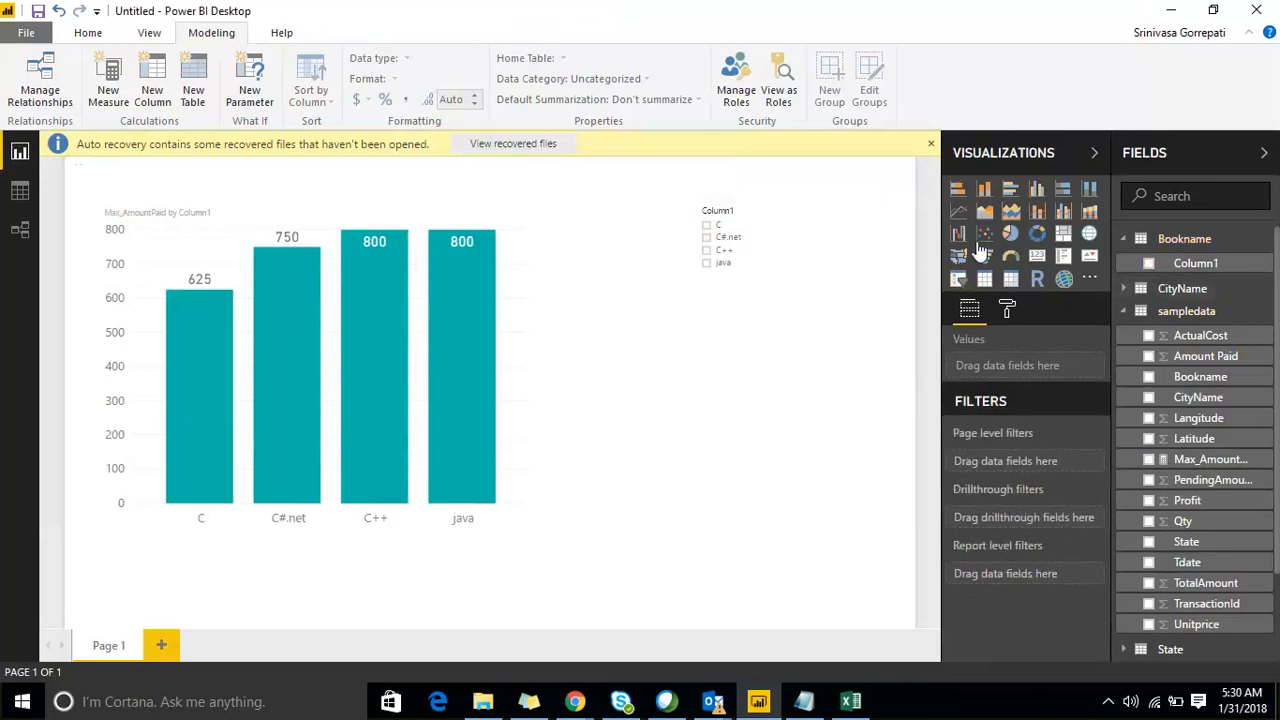
Add a second slicer on the CityName table's Column1.
left_click(960, 281)
left_click(1123, 288)
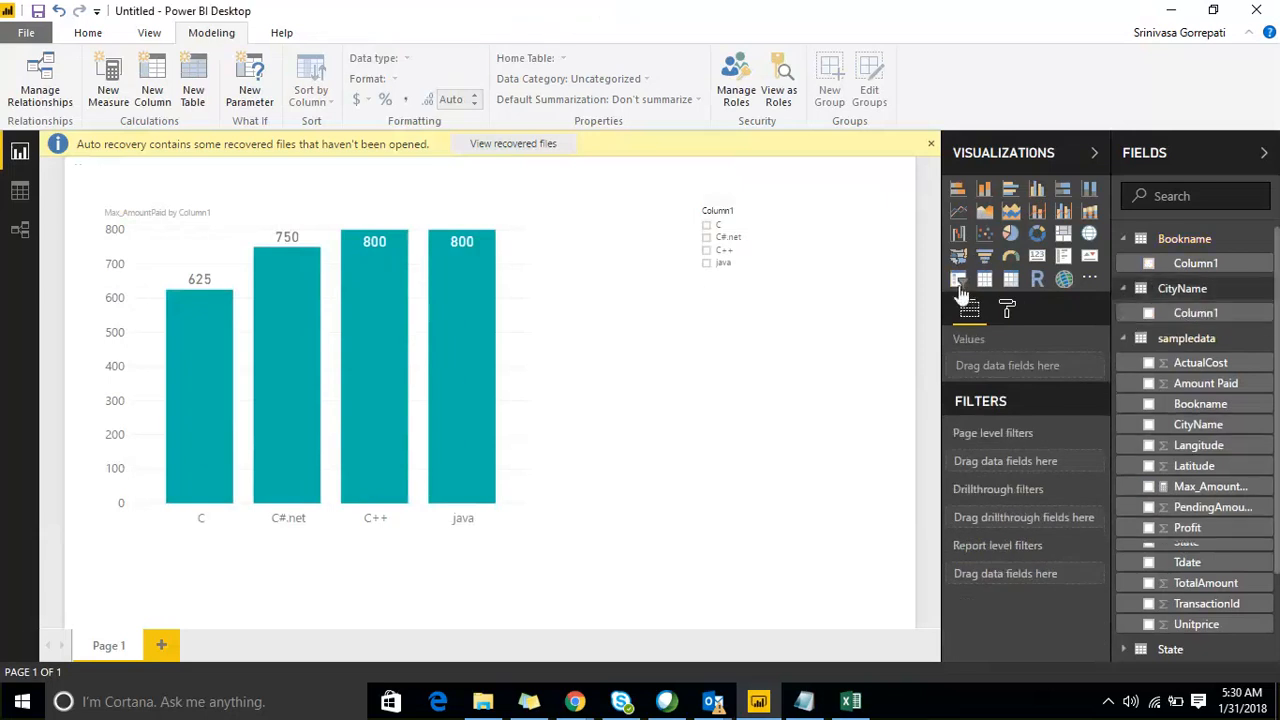
left_click(1149, 313)
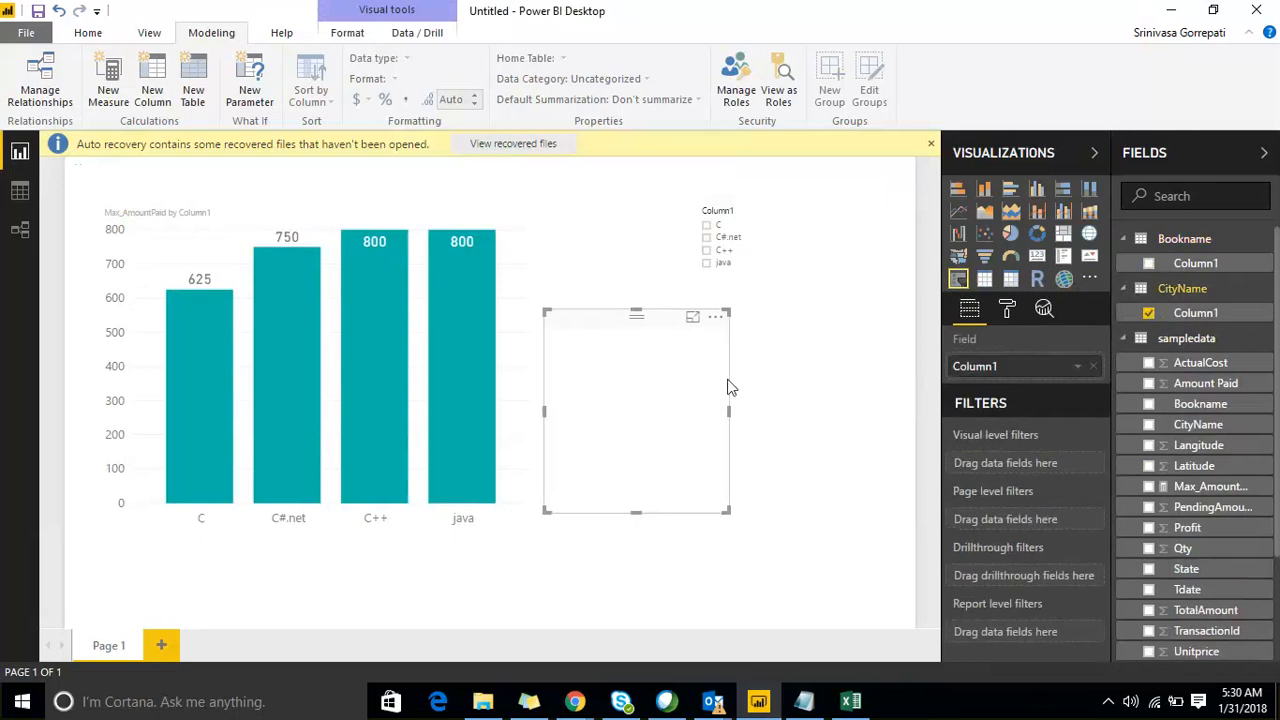
Filter the chart by individual cities from Pune and Mumbai to Vijayavada, moving the city slicer below the book slicer.
left_click(576, 414)
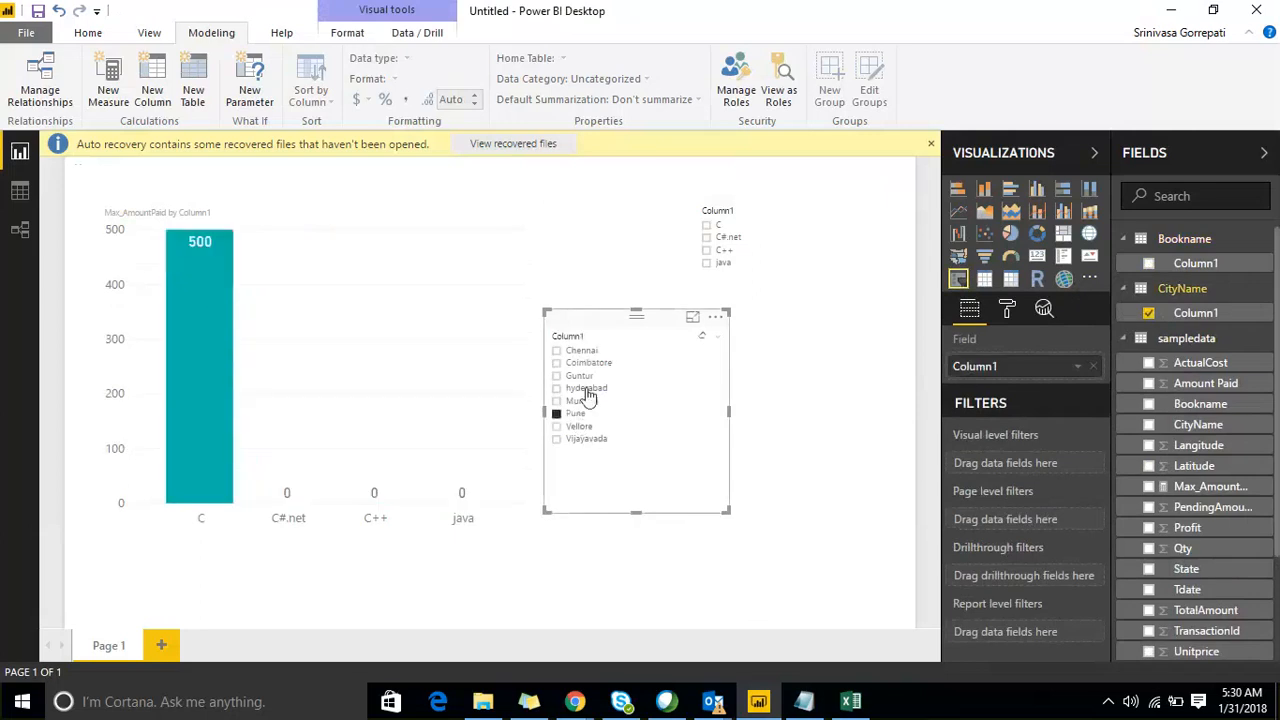
left_click_drag(645, 348, 775, 344)
left_click(734, 422)
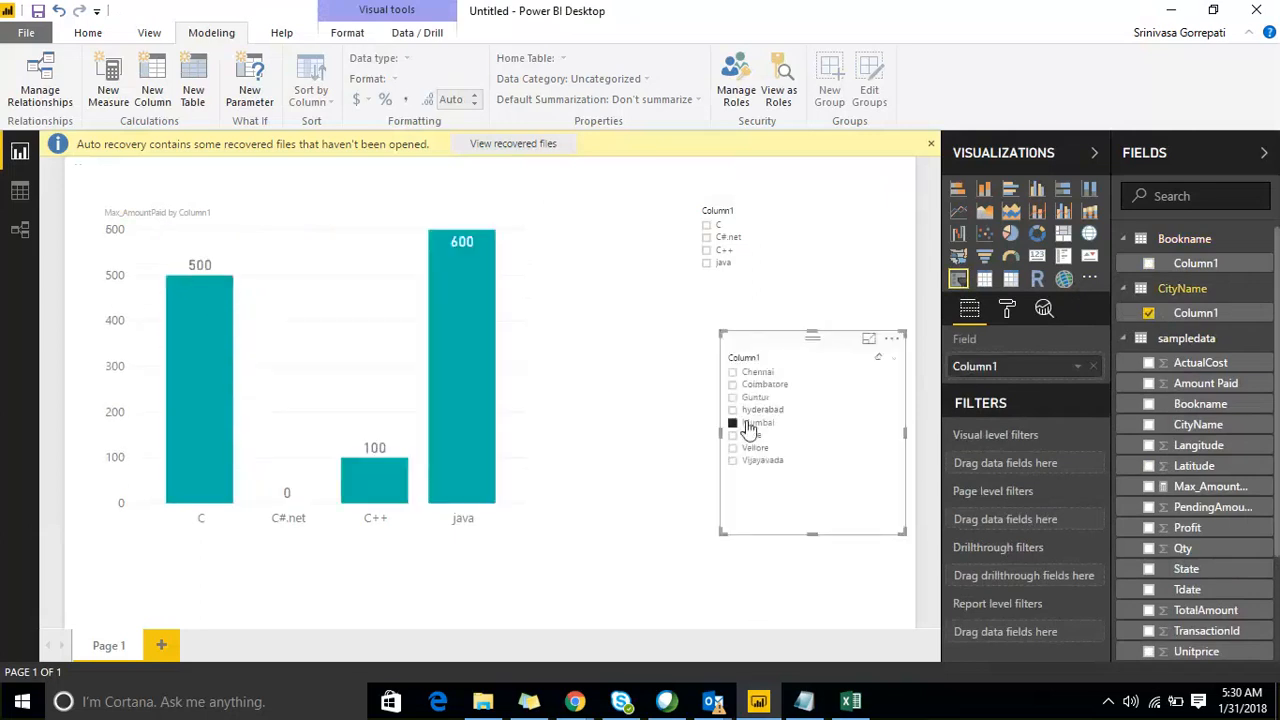
left_click(752, 397)
left_click(752, 396)
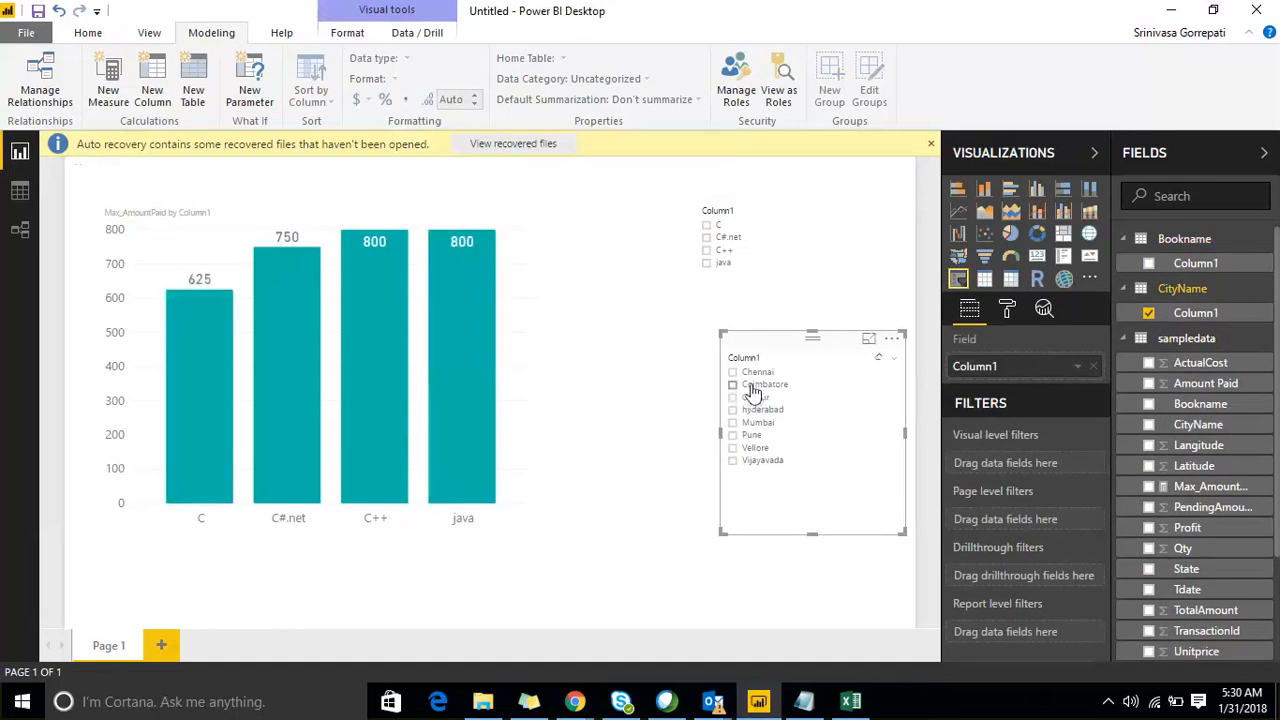
left_click(752, 386)
left_click(752, 374)
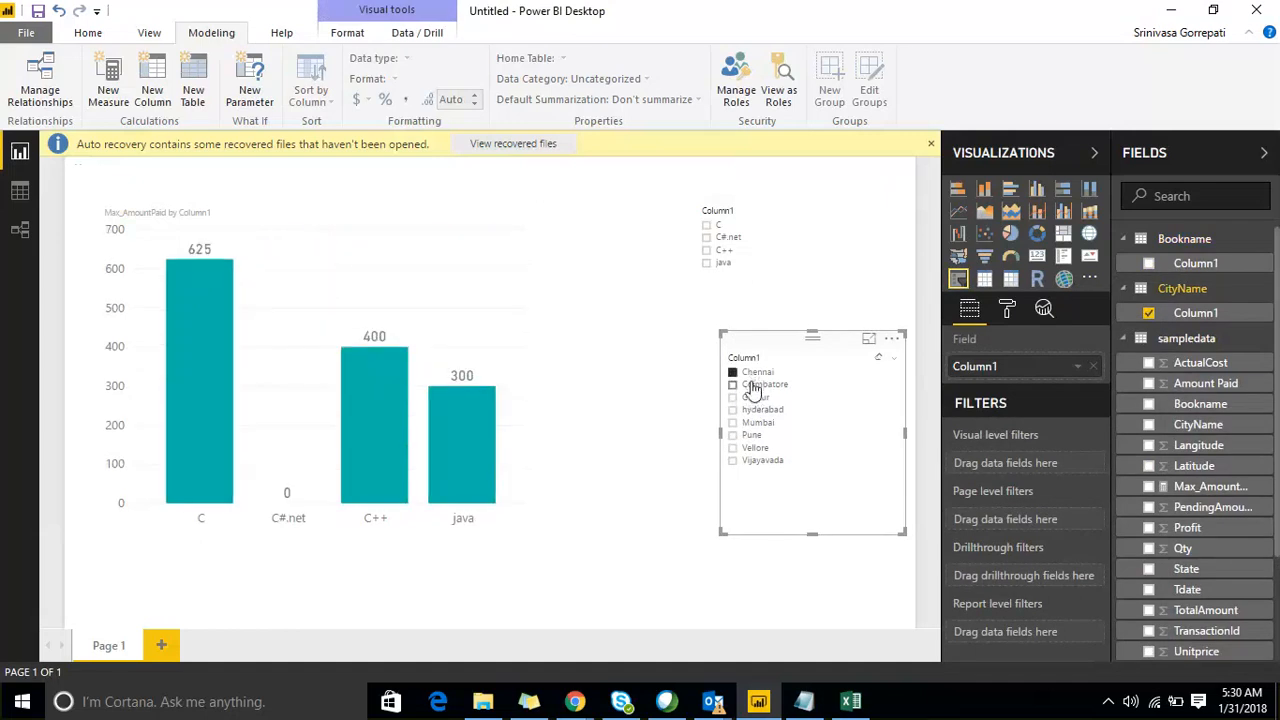
left_click(755, 449)
left_click(760, 462)
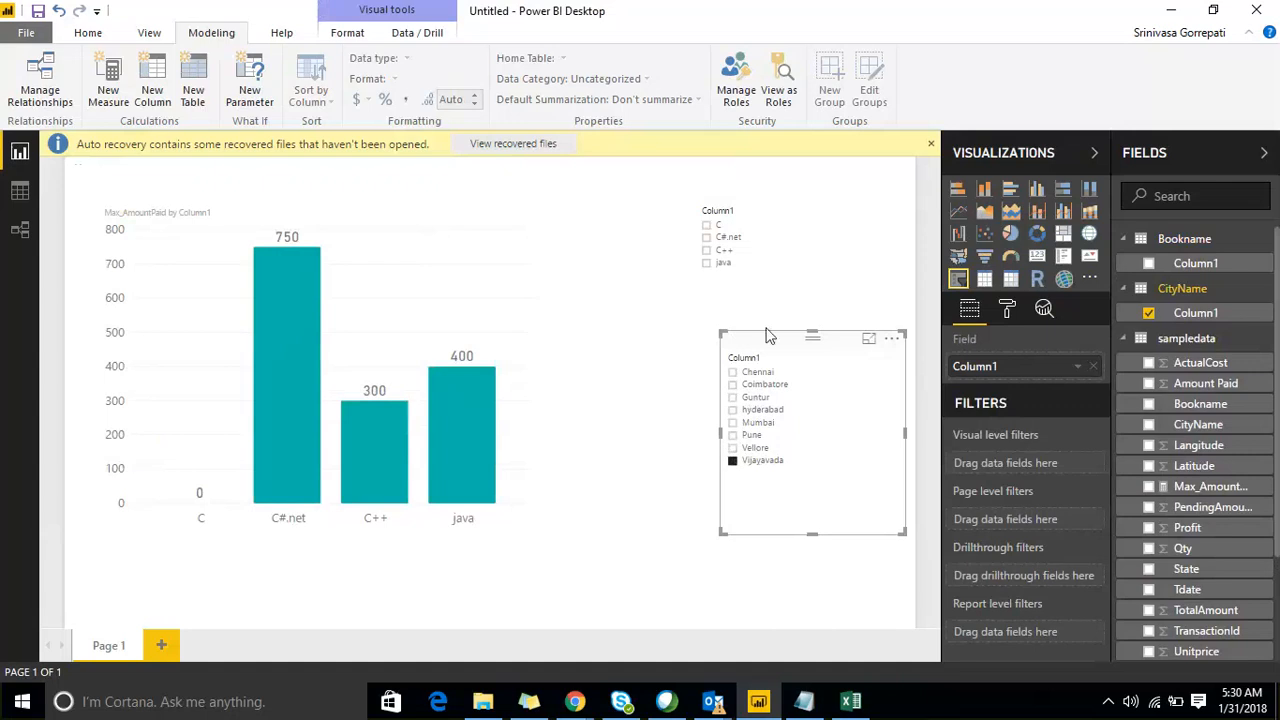
Delete the book slicer and move the city slicer up into its place.
left_click(743, 205)
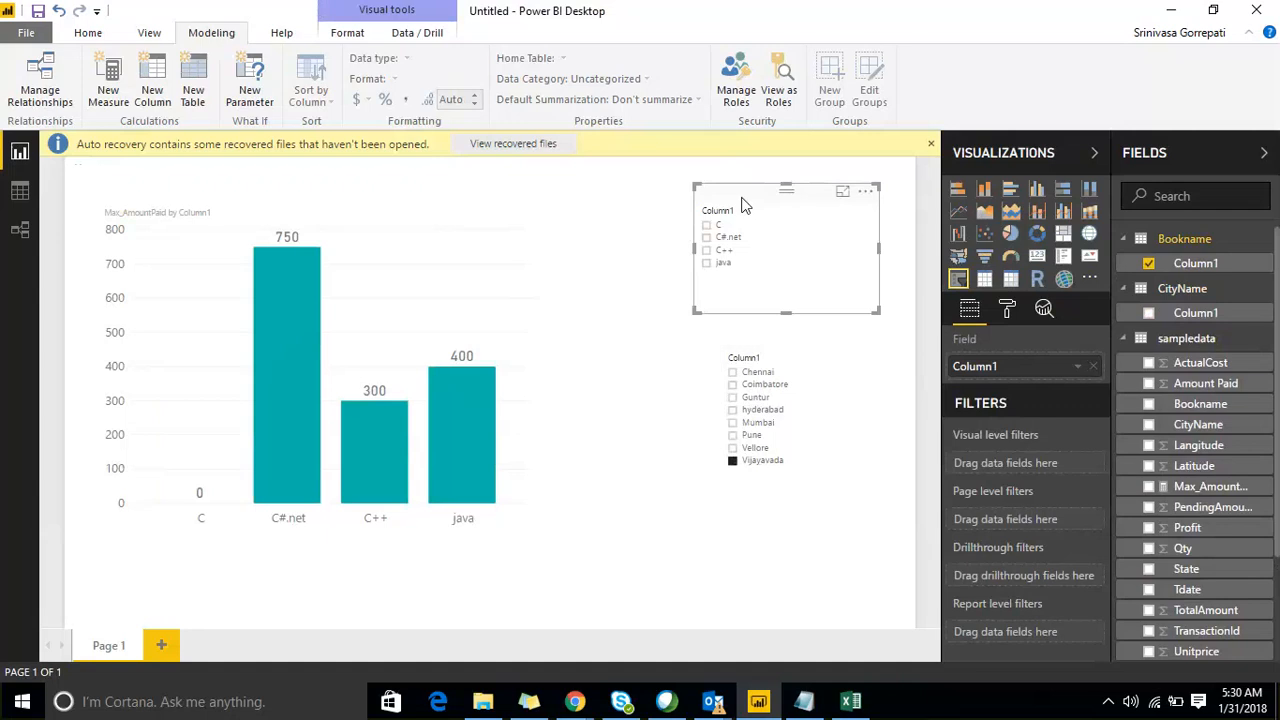
key("Delete")
left_click_drag(741, 335, 725, 184)
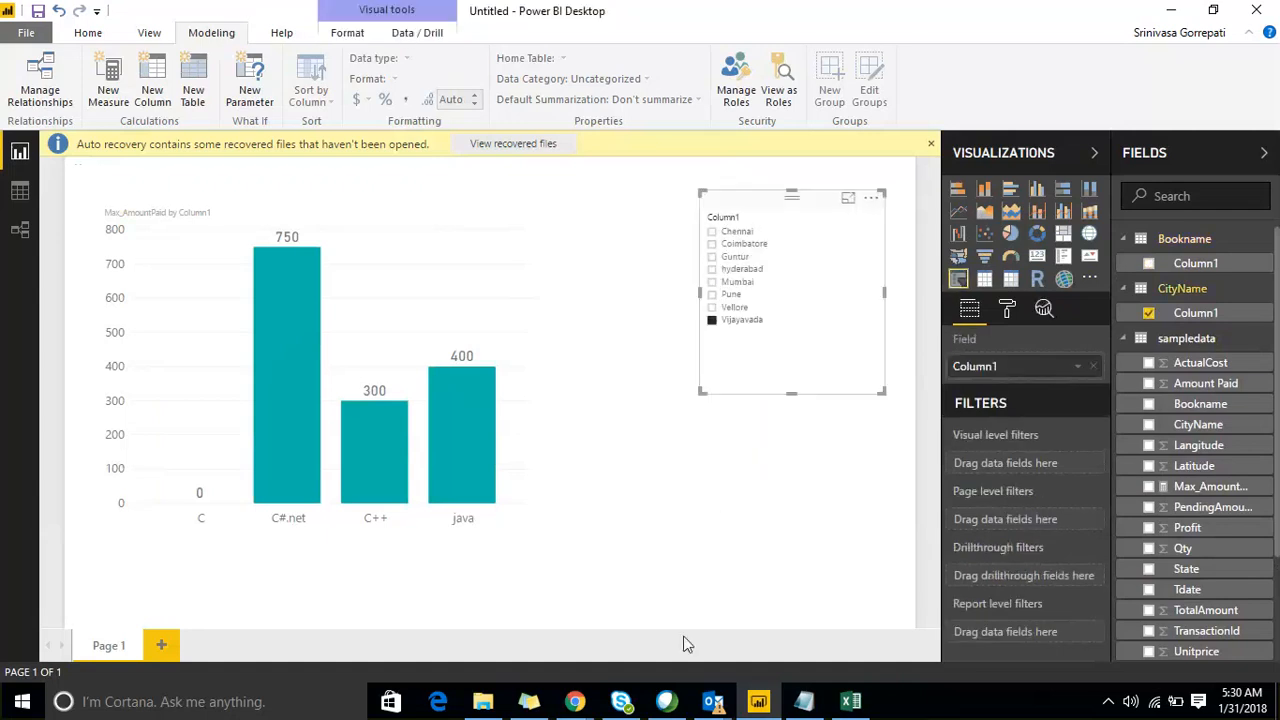
Switch to Notepad to examine requirement b on book-wise max amount and requirement c on city-wise last 7 days transactions, and return to Power BI.
left_click(803, 706)
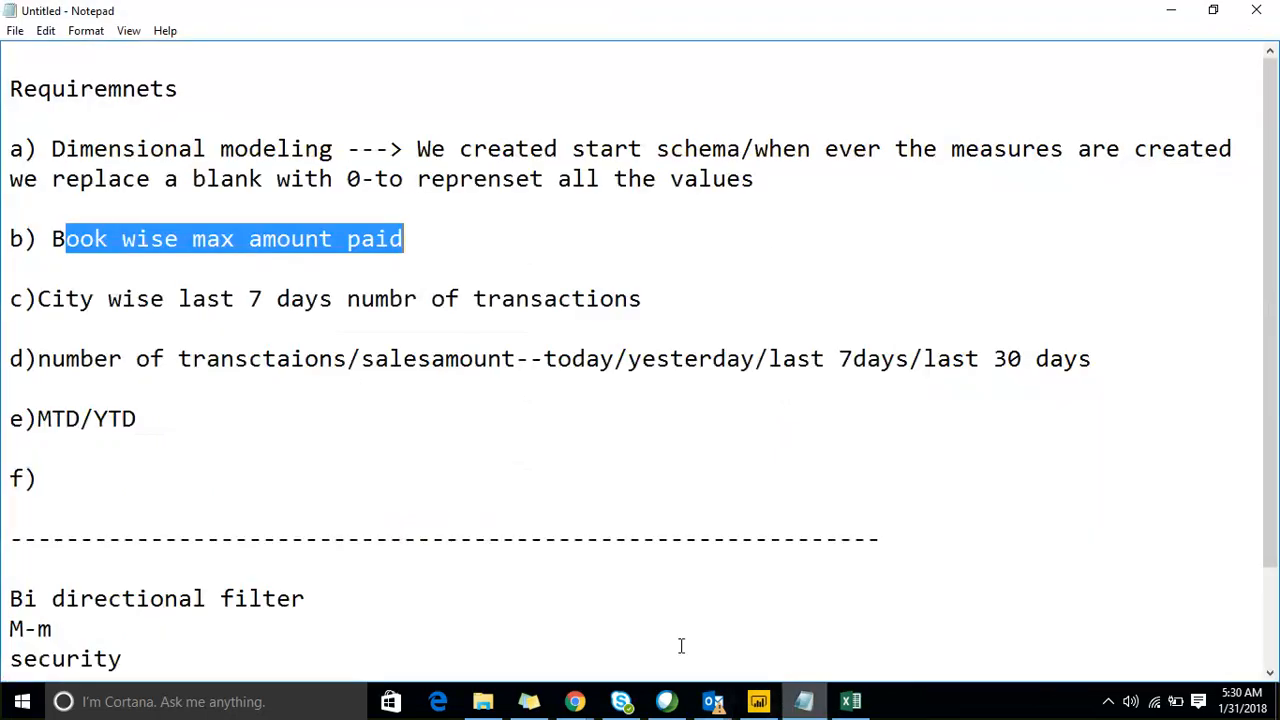
left_click(186, 257)
key("shift+Home")
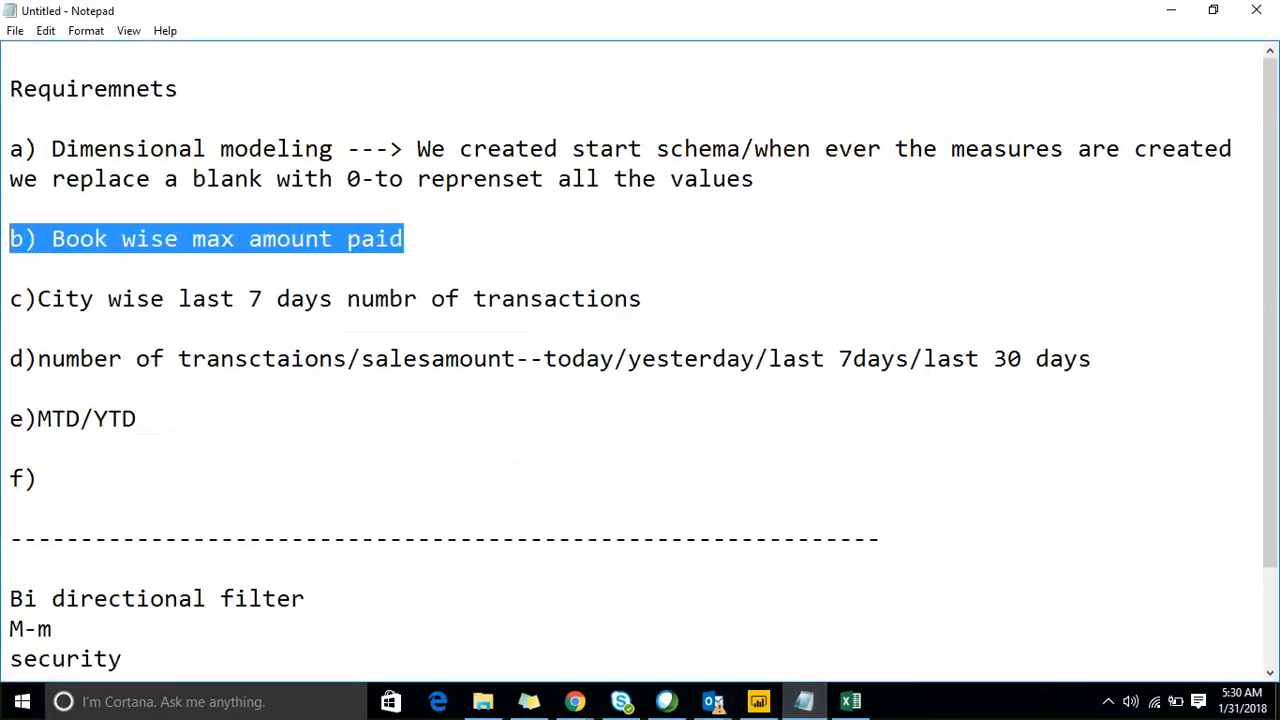
left_click(53, 298)
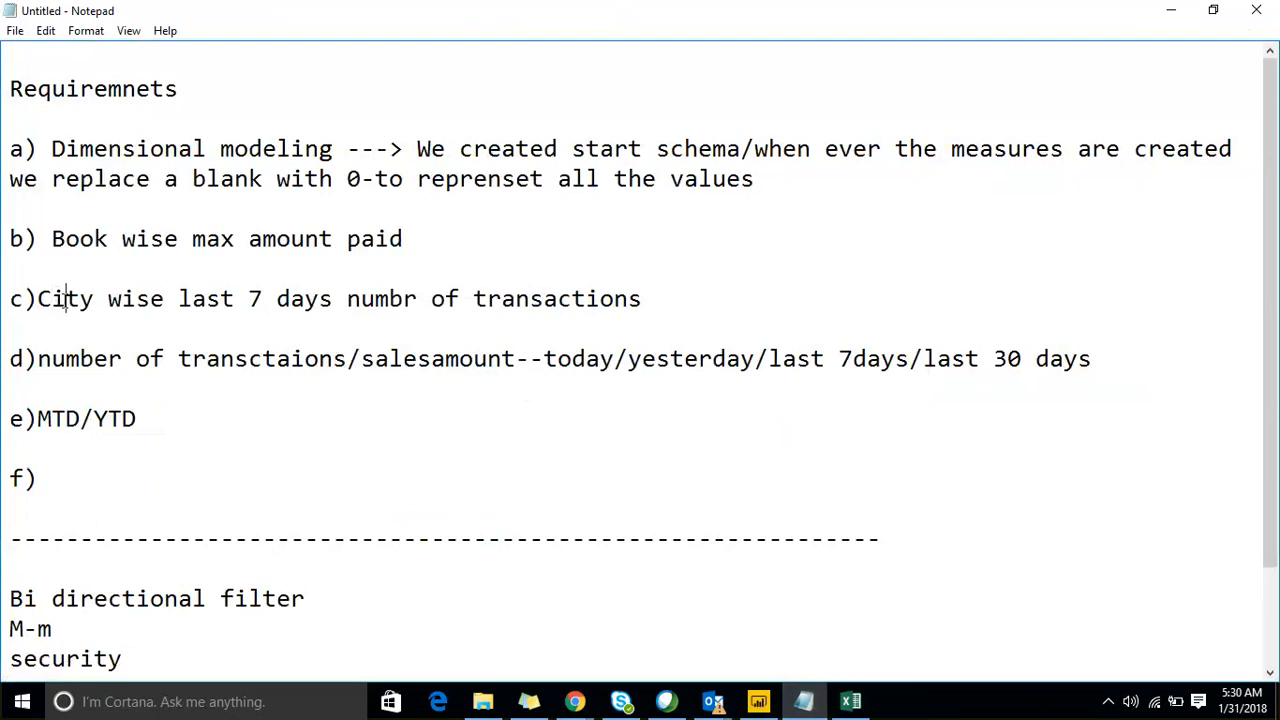
left_click_drag(63, 298, 324, 300)
left_click_drag(403, 298, 651, 305)
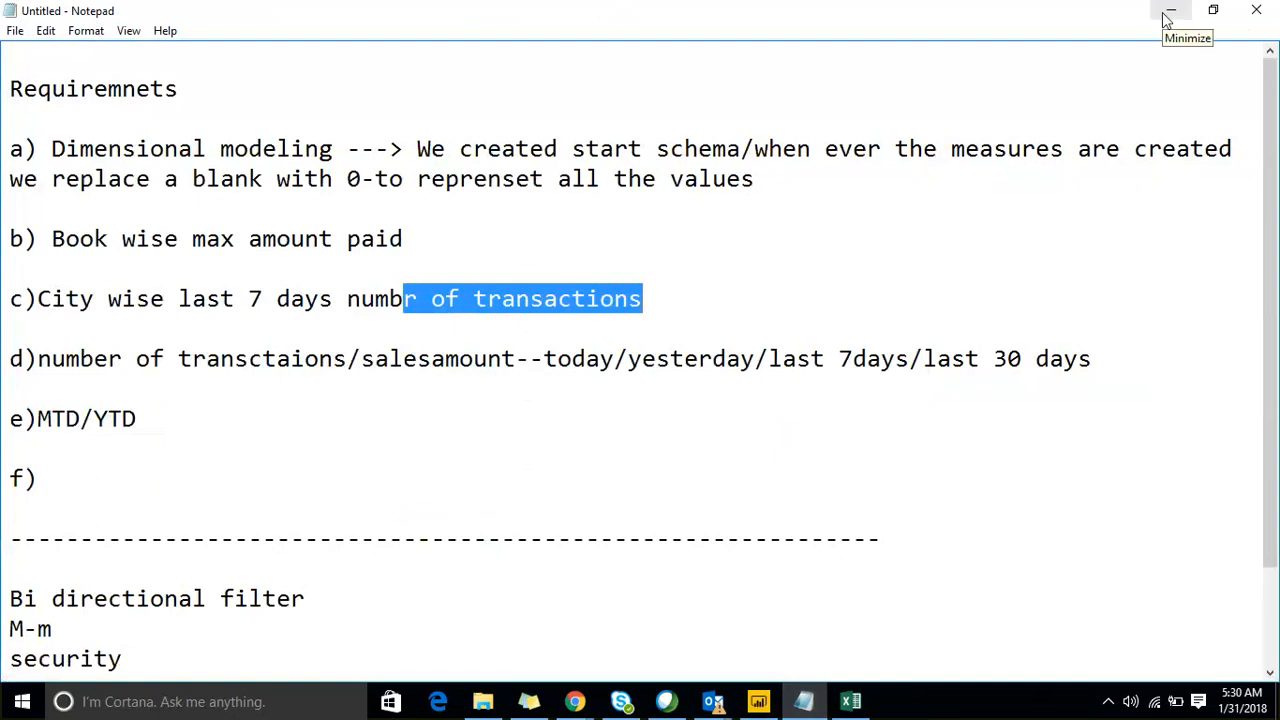
left_click_drag(723, 291, 12, 292)
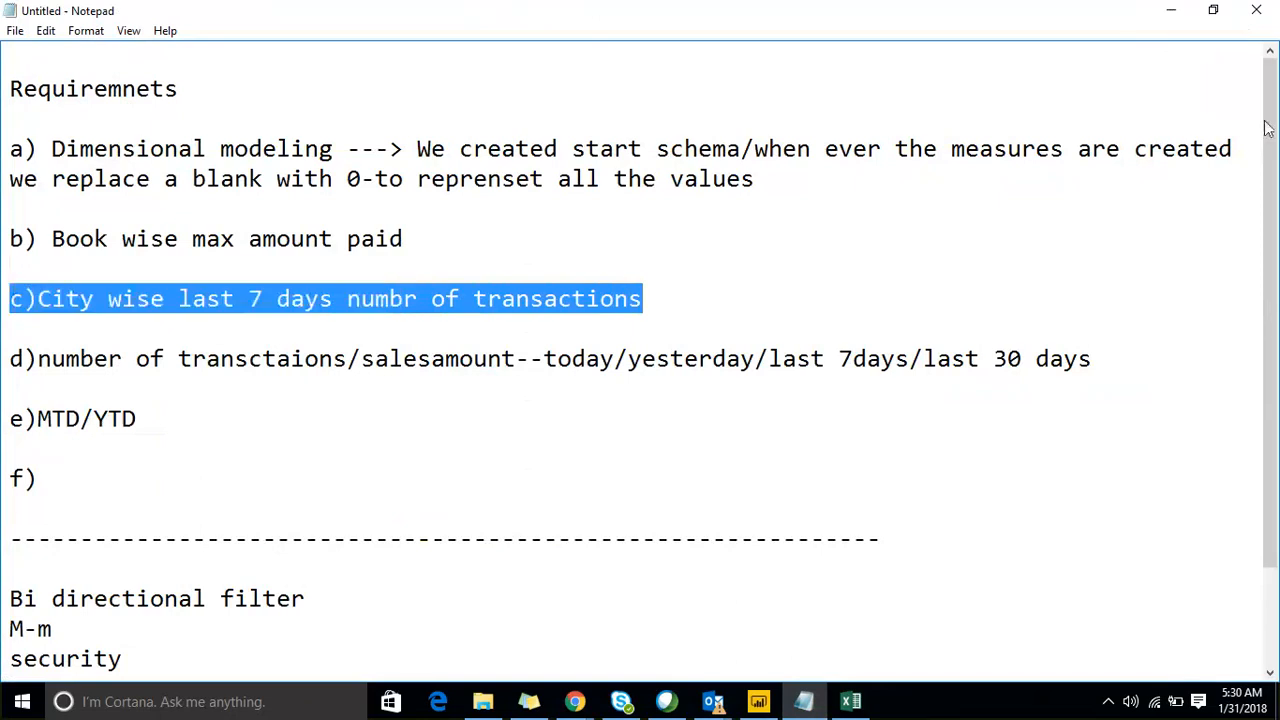
left_click(1171, 10)
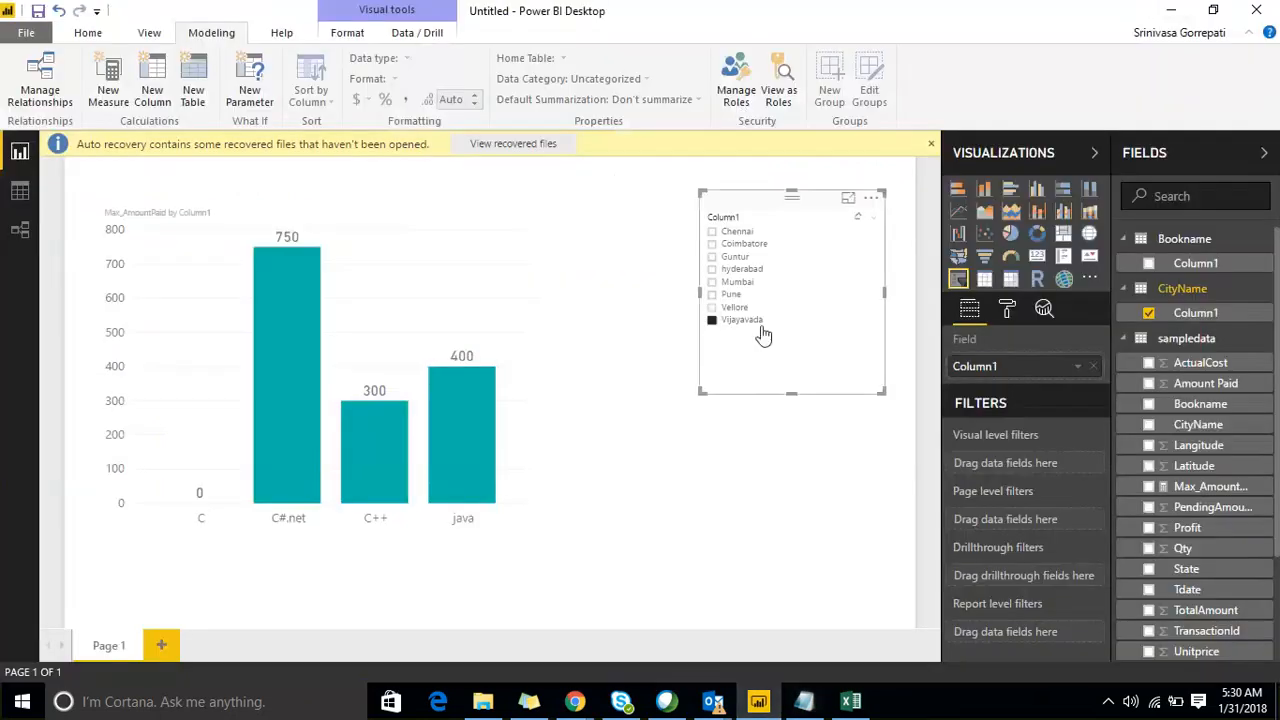
Clear the Vijayavada filter and move the city slicer to the report page's upper-right corner.
left_click(712, 320)
left_click_drag(770, 216, 800, 178)
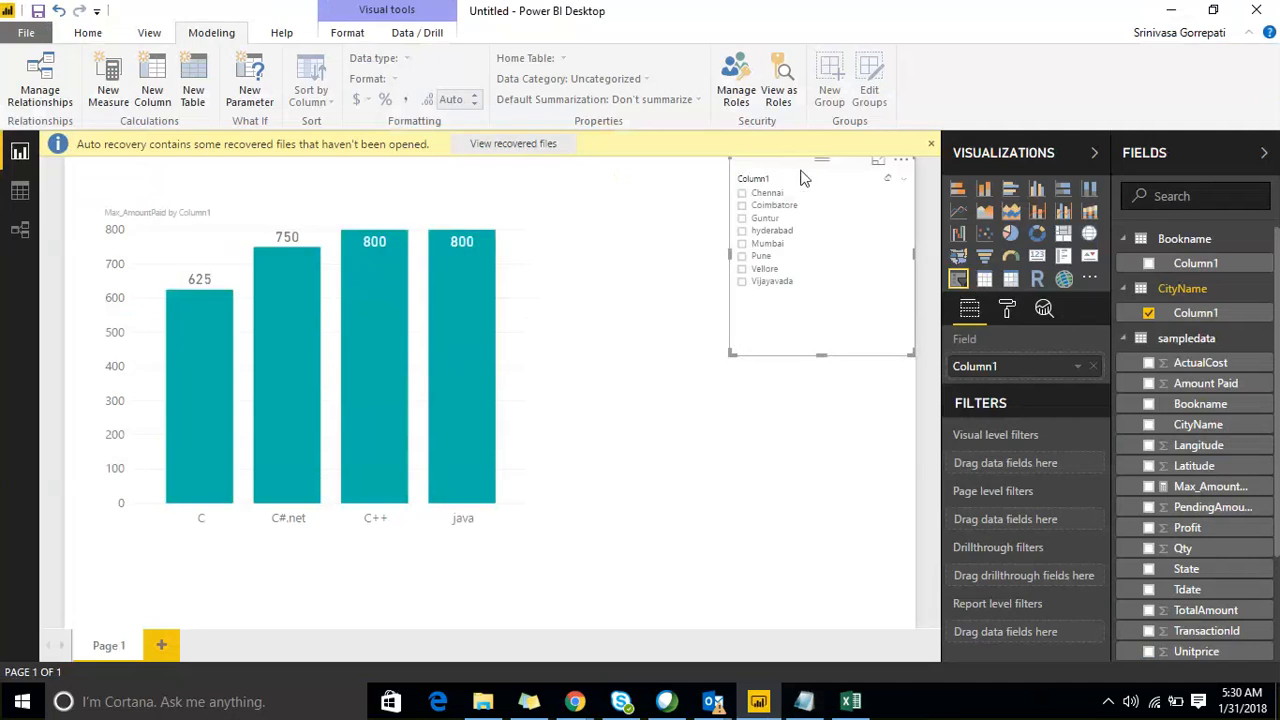
left_click(698, 390)
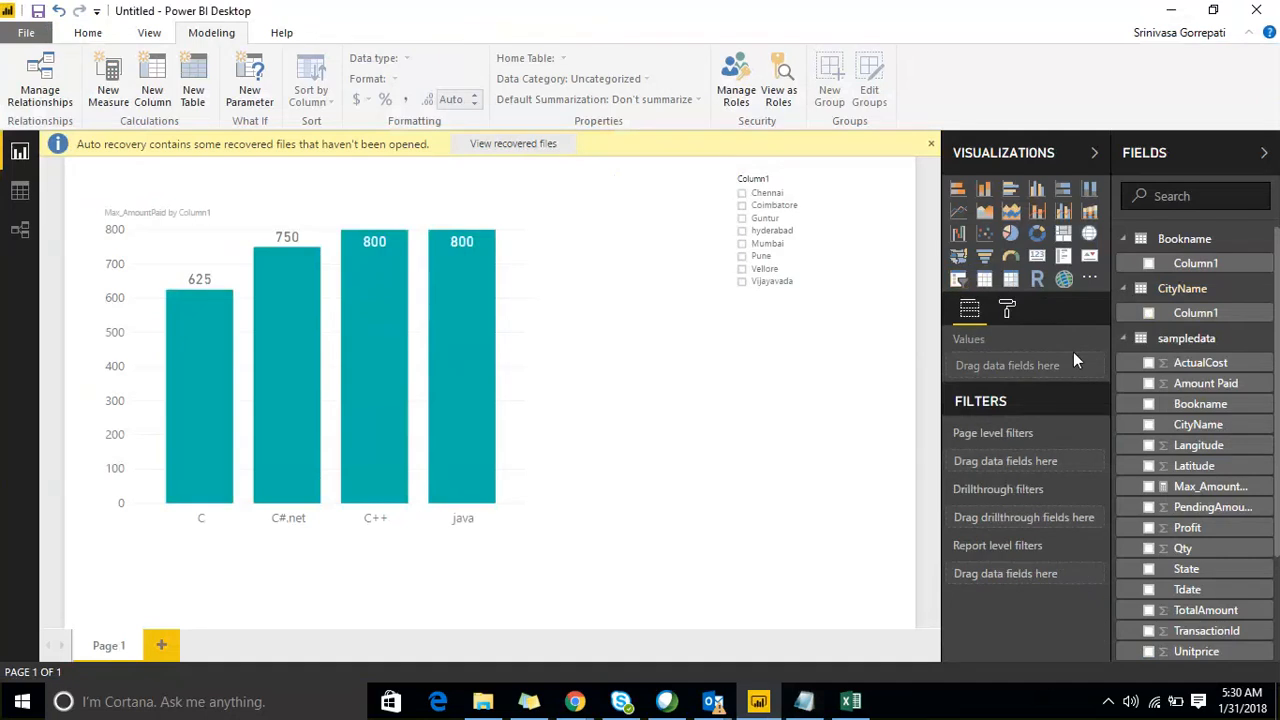
Recheck the requirements list in Notepad and return to Power BI Desktop.
left_click(805, 702)
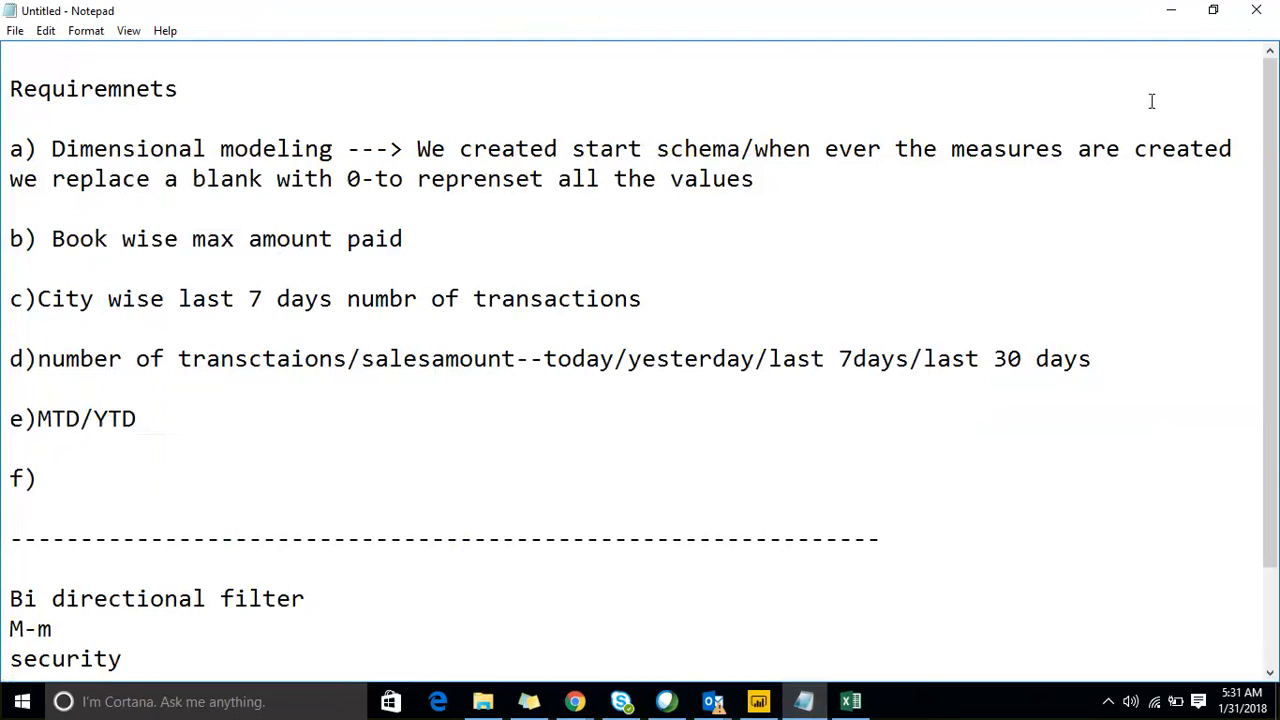
left_click(1171, 10)
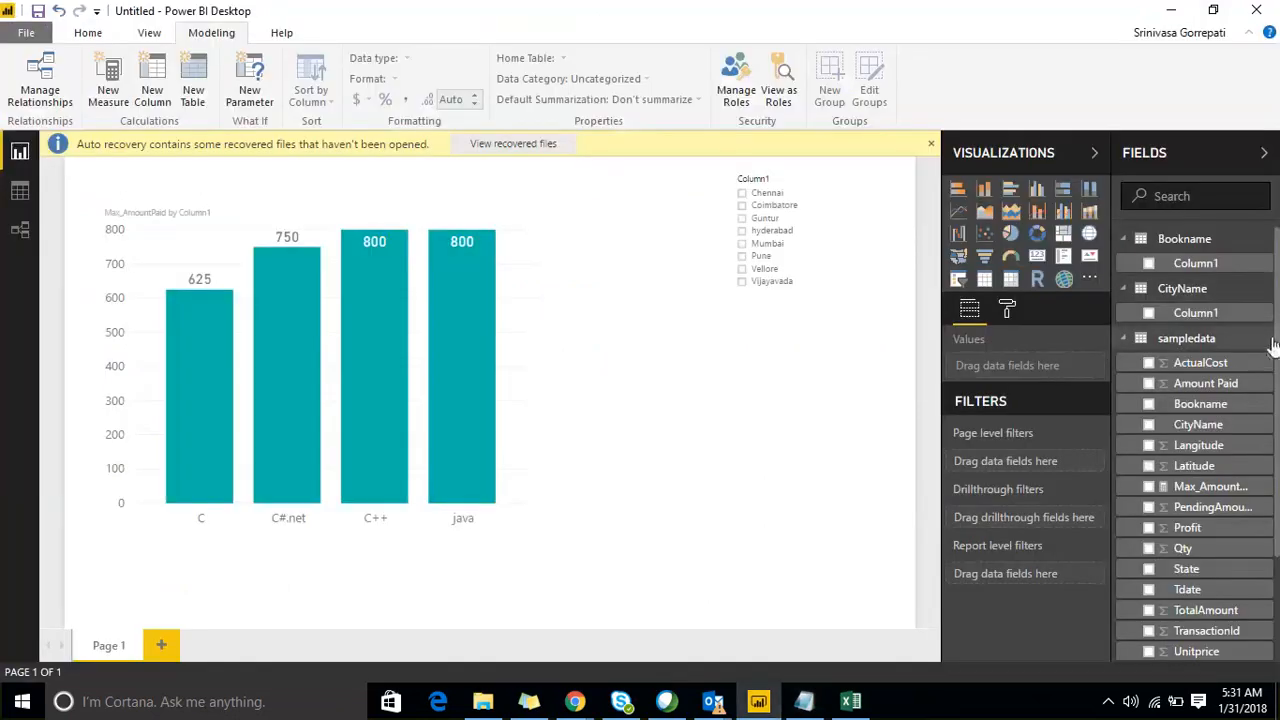
Create a new measure in the sampledata table and name it NumberOfTrannsactions.
right_click(1273, 344)
left_click(1191, 154)
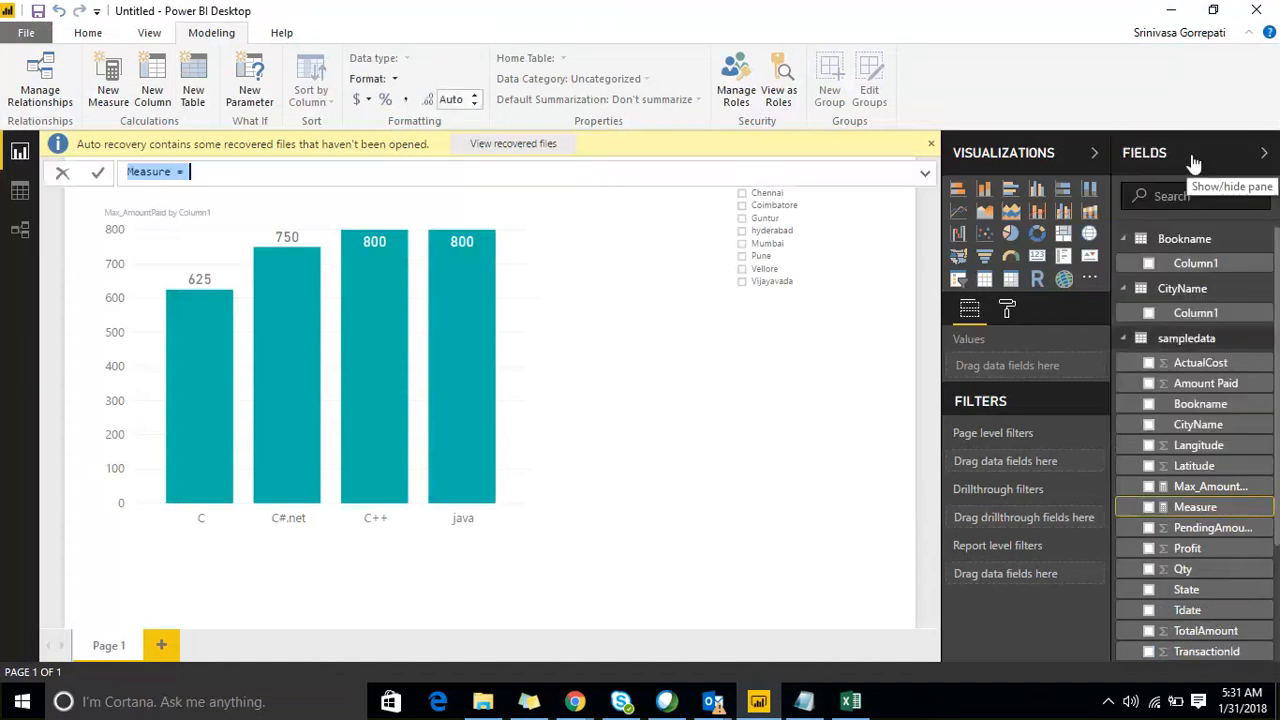
key("Right")
key("Left")
key("Left")
key("Left")
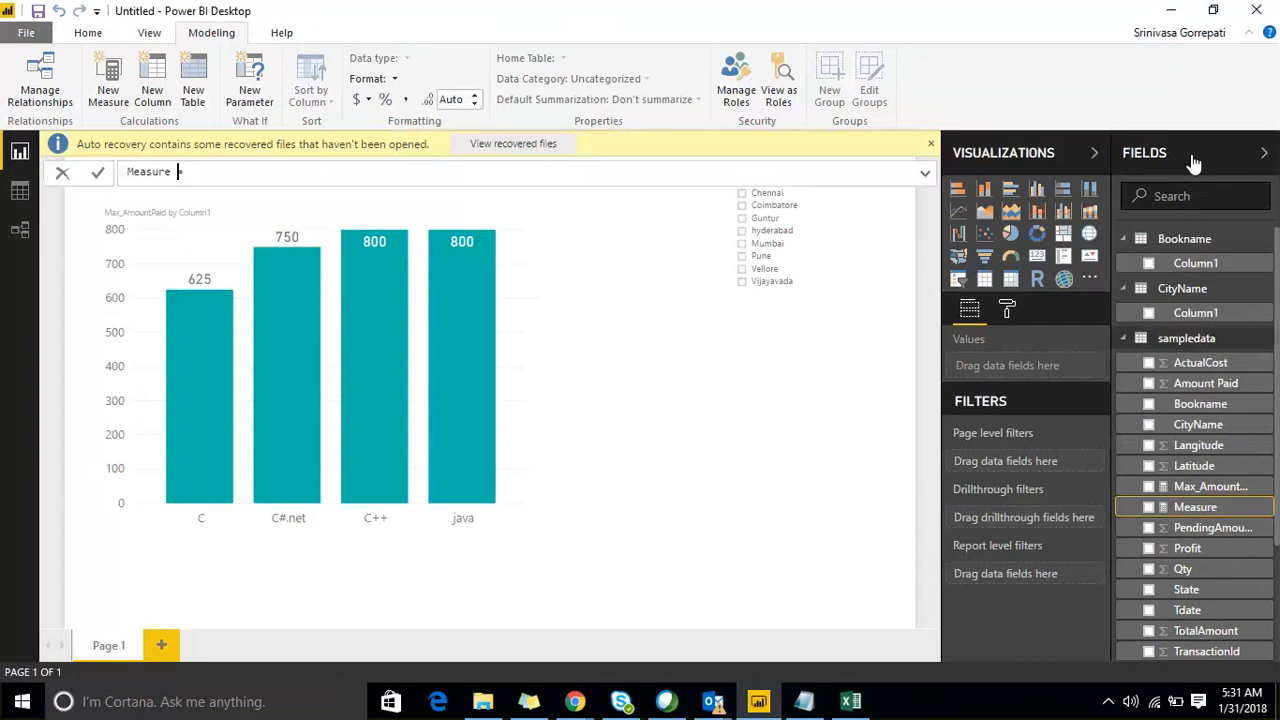
key("shift+Left")
key("shift+Left")
key("shift+Left")
key("shift+Left")
key("shift+Left")
key("shift+Left")
key("shift+Left")
type("Number")
type("Od")
type("Tranbs")
key("BackSpace")
key("BackSpace")
type("nsactions")
key("Right")
key("Right")
key("Right")
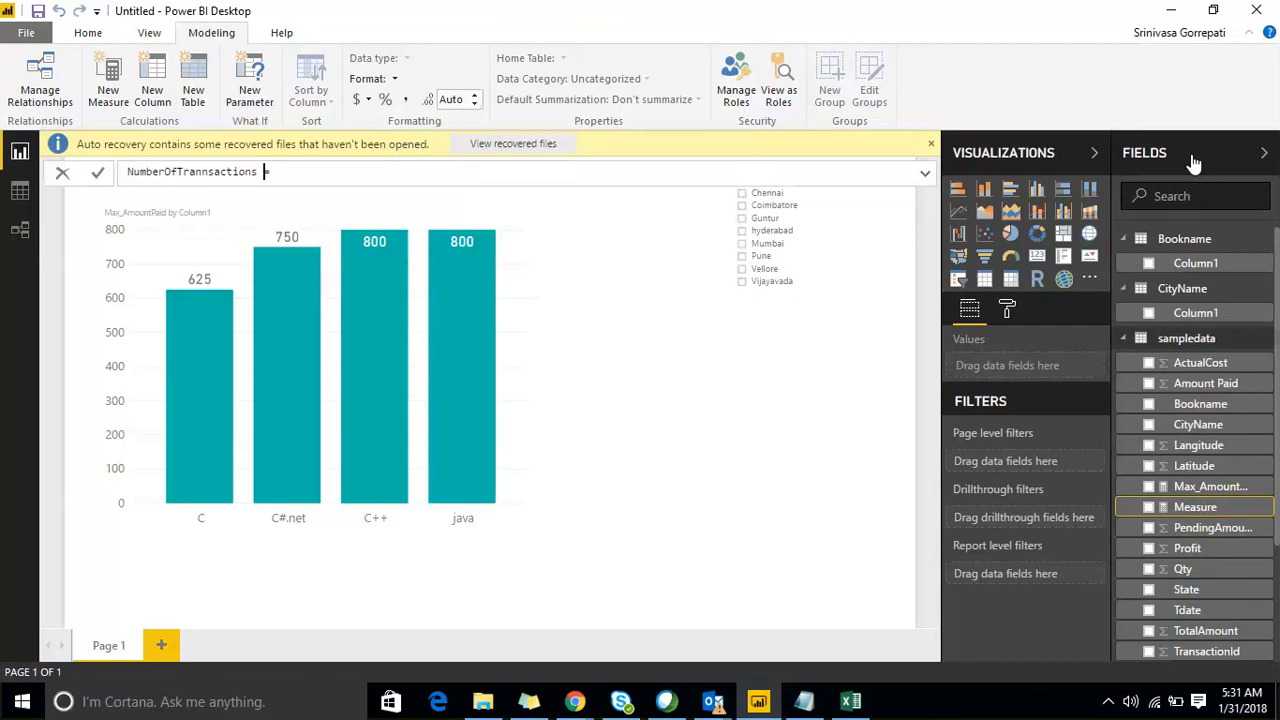
Define the NumberOfTrannsactions measure as COUNT(sampledata[TransactionId]) and commit the formula.
type("COUNT")
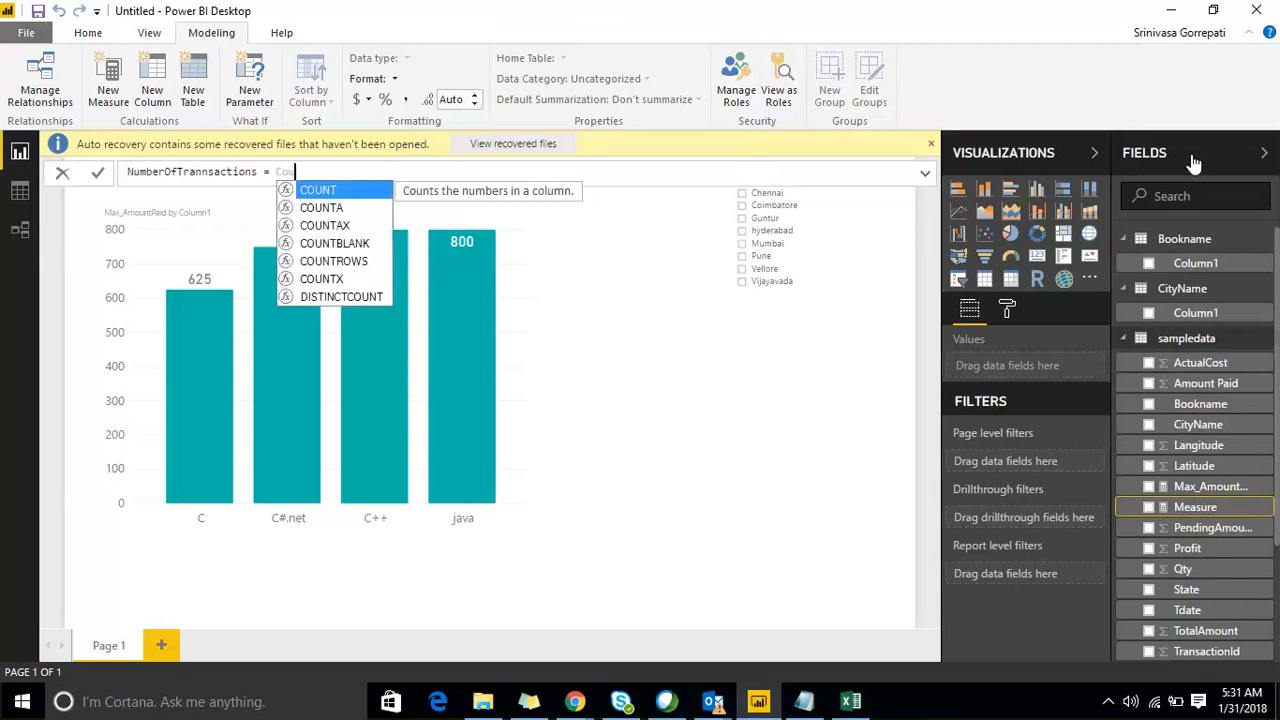
type("(tra")
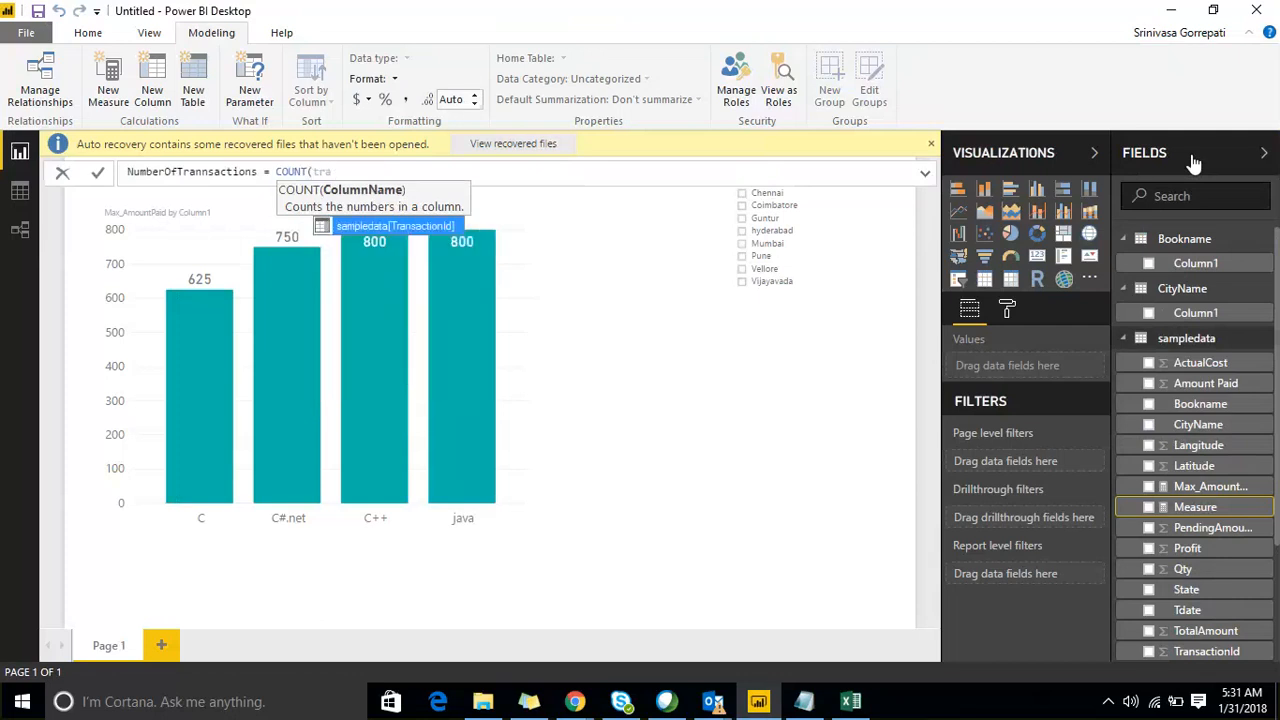
key("Tab")
type(")")
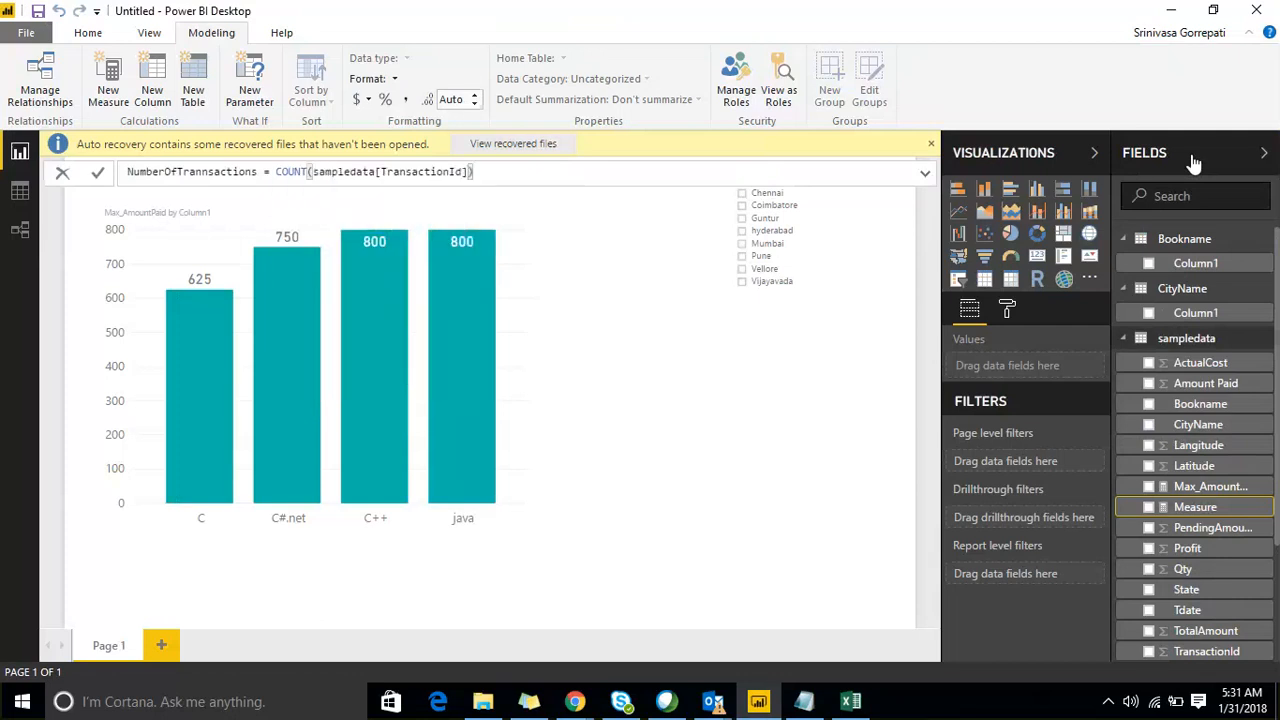
key("Return")
Add a card showing NumberOfTrannsactions, reduce its height and place it between the column chart and the city slicer.
left_click(876, 438)
left_click(1037, 262)
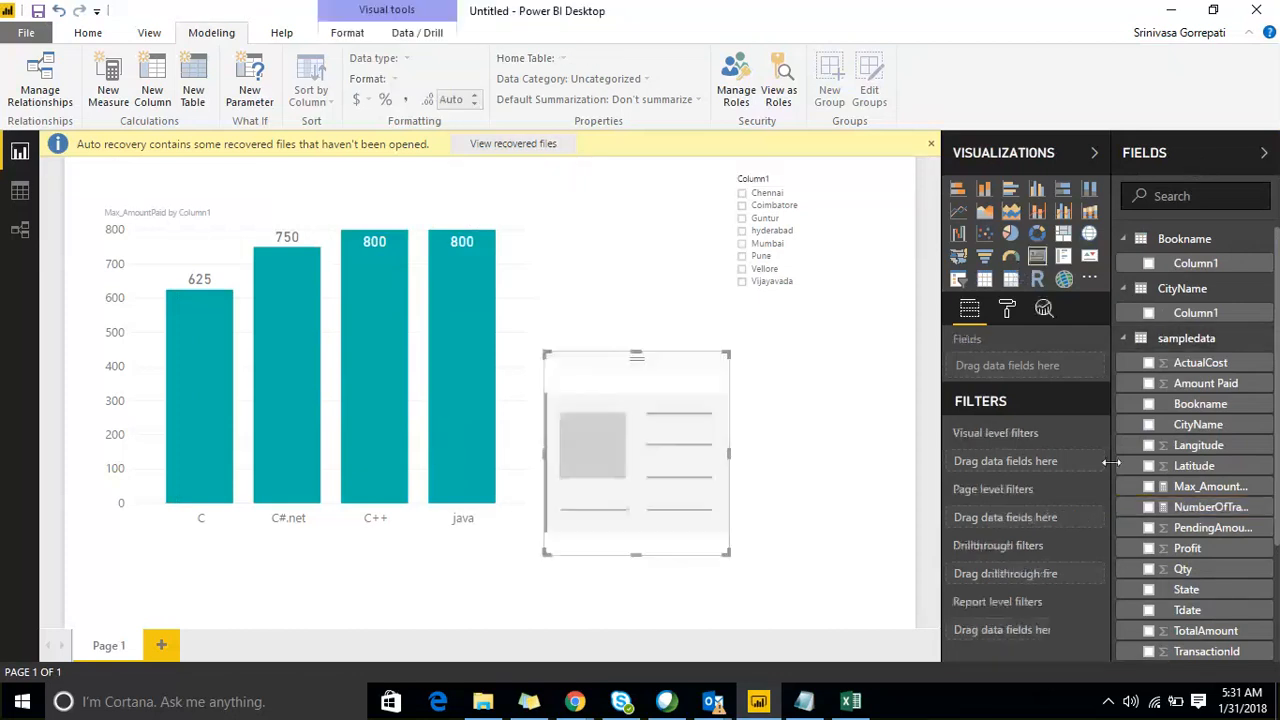
left_click(1148, 507)
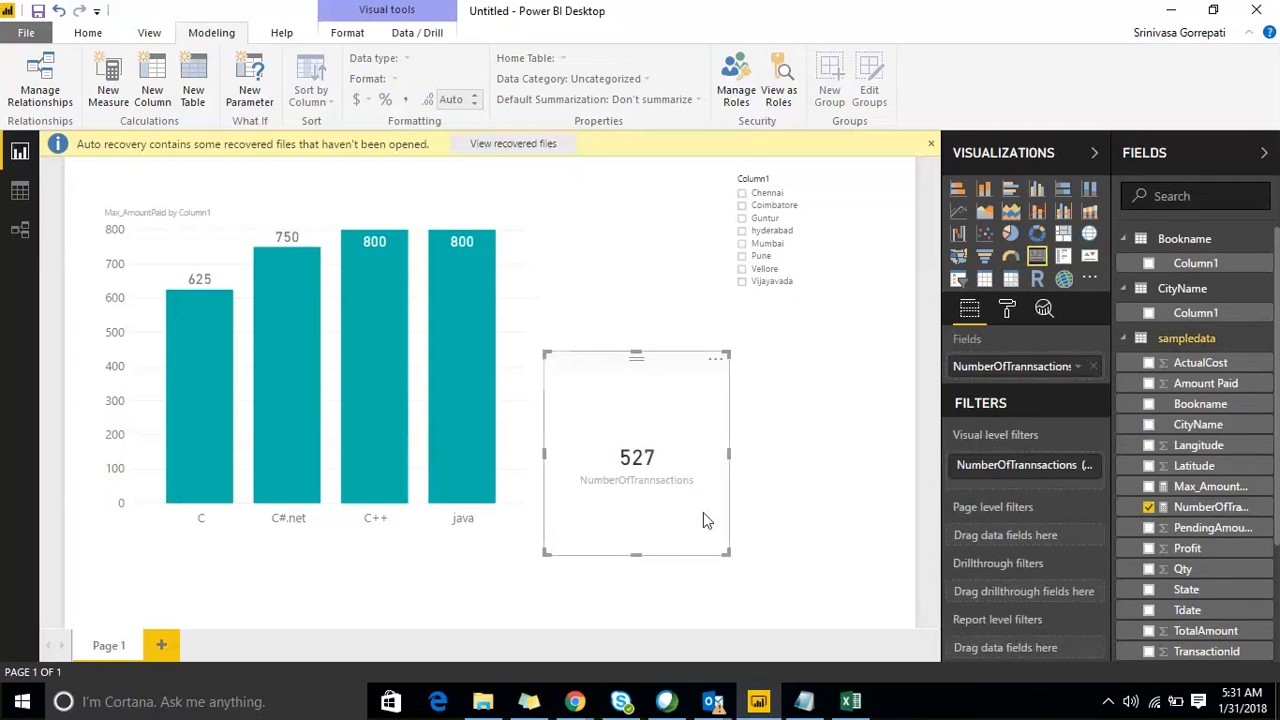
left_click_drag(728, 553, 727, 483)
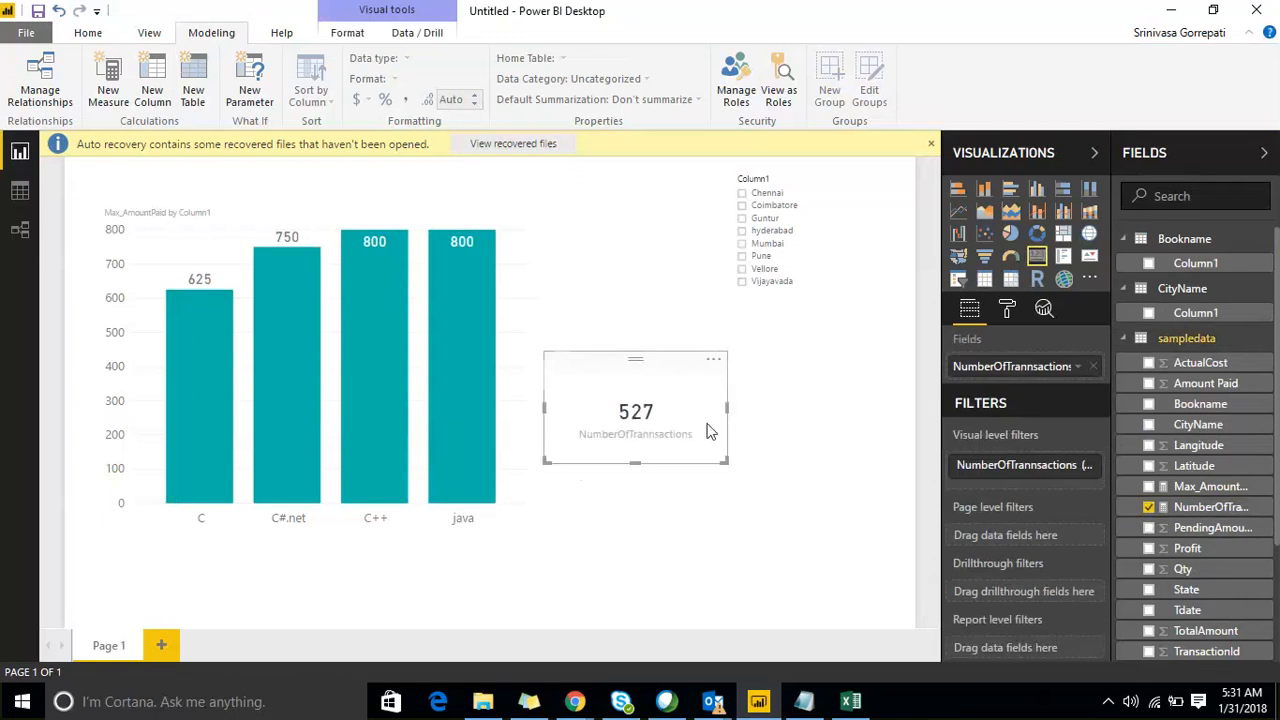
left_click_drag(676, 400, 657, 241)
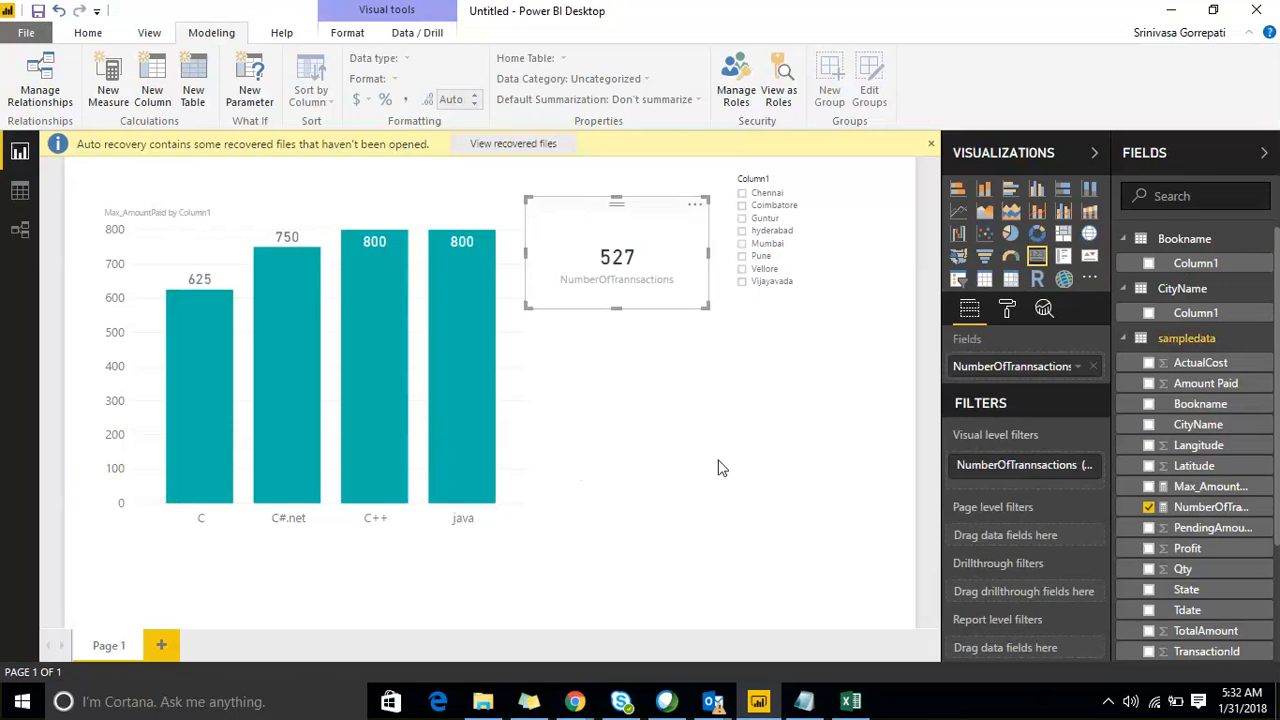
left_click(620, 420)
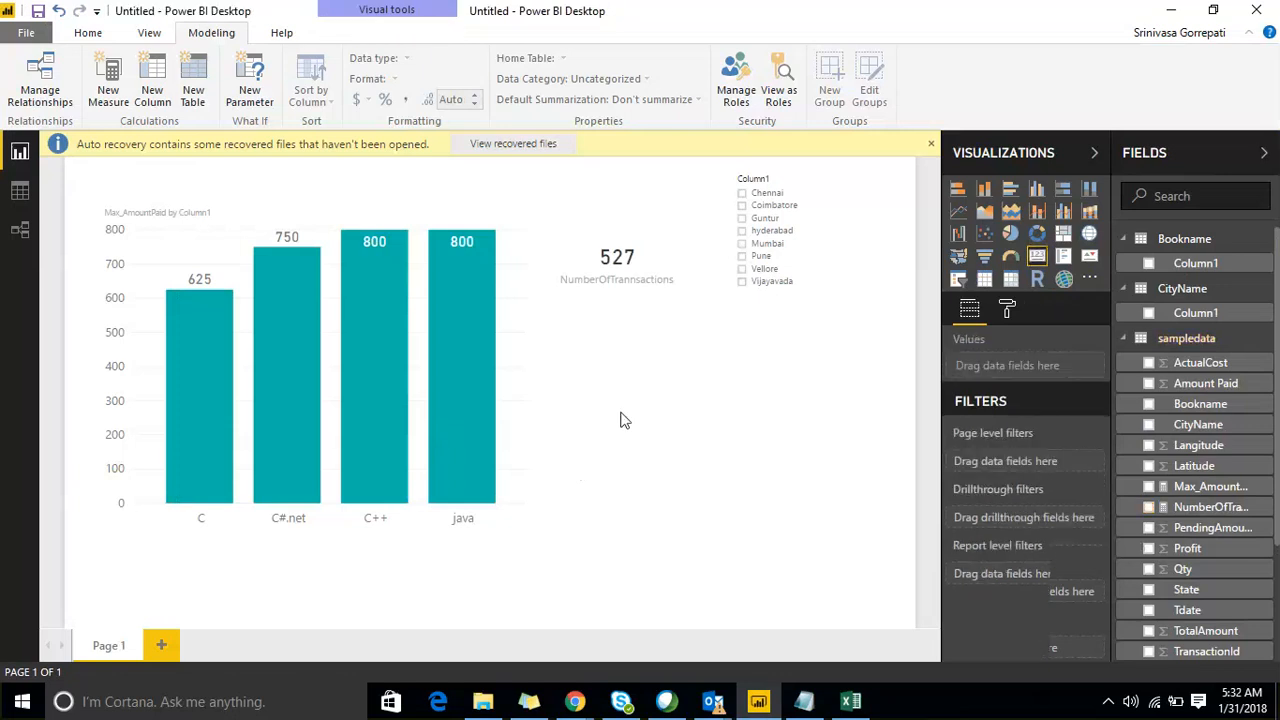
Collapse the Bookname, CityName and sampledata tables and add Table's Date field as a visual-level filter on the transactions card.
left_click(610, 274)
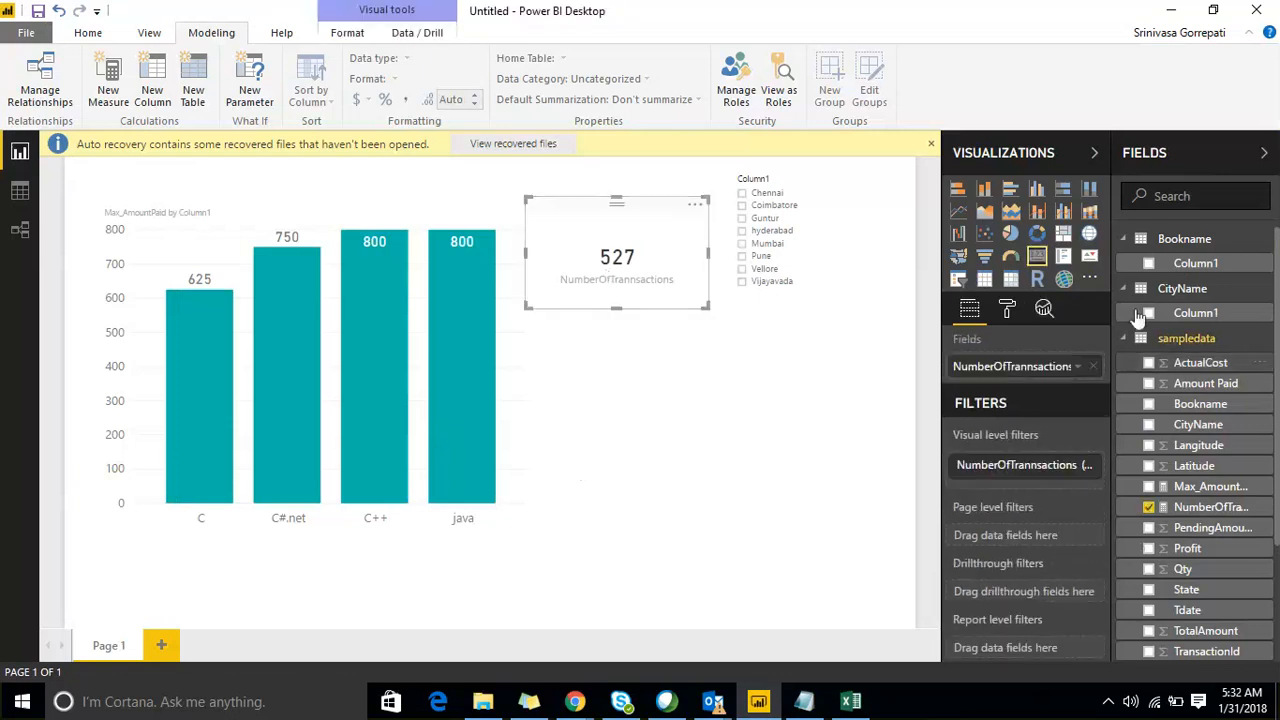
scroll(1163, 368, "down", 2)
scroll(1130, 325, "up", 1)
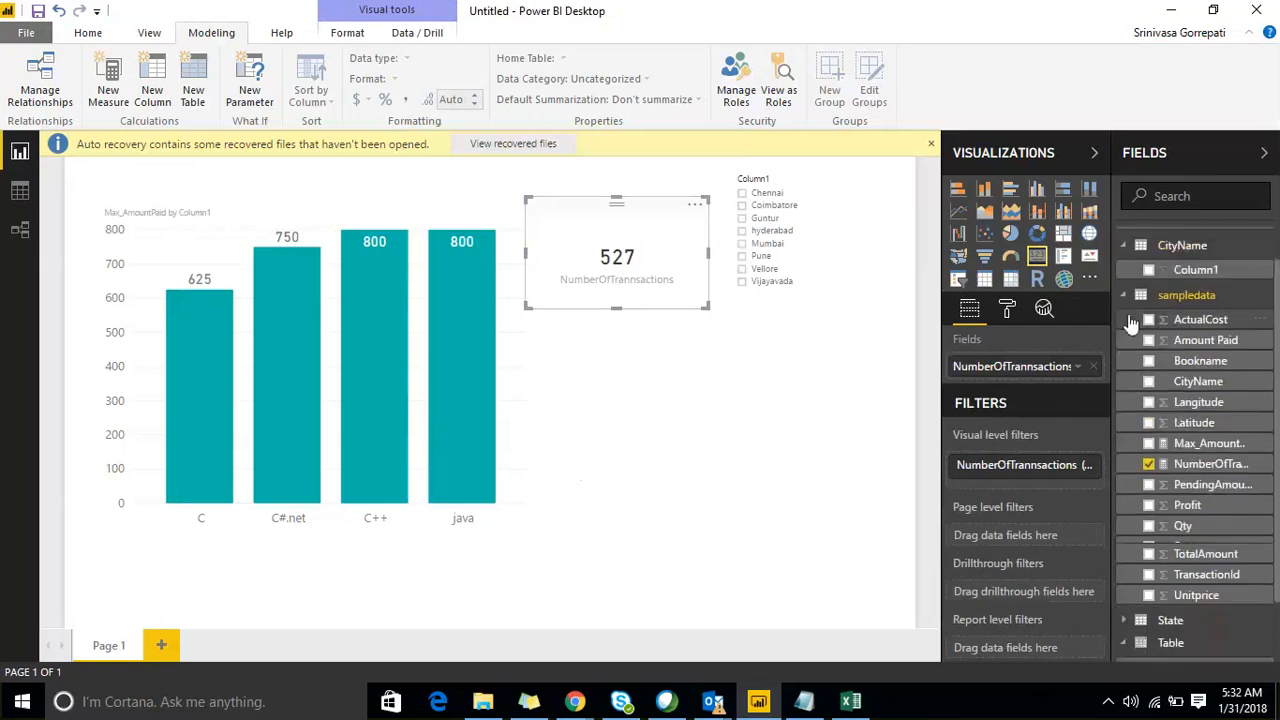
left_click(1124, 240)
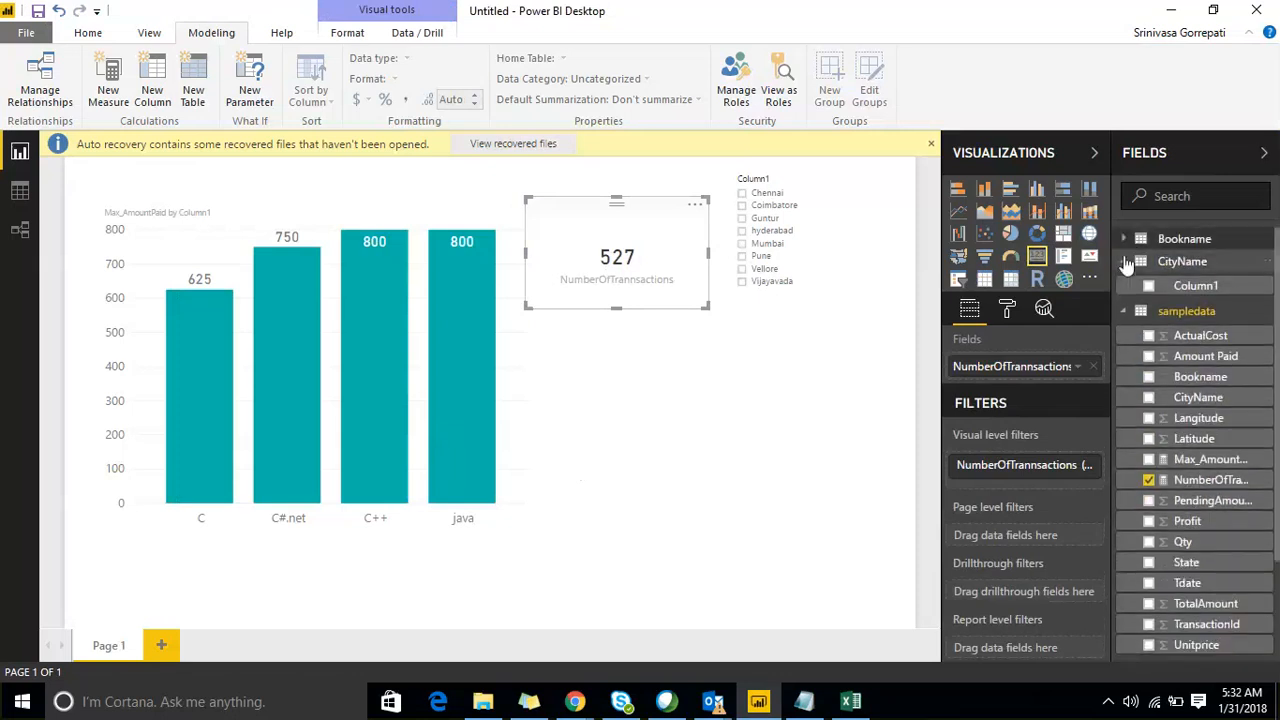
left_click(1124, 262)
left_click(1124, 284)
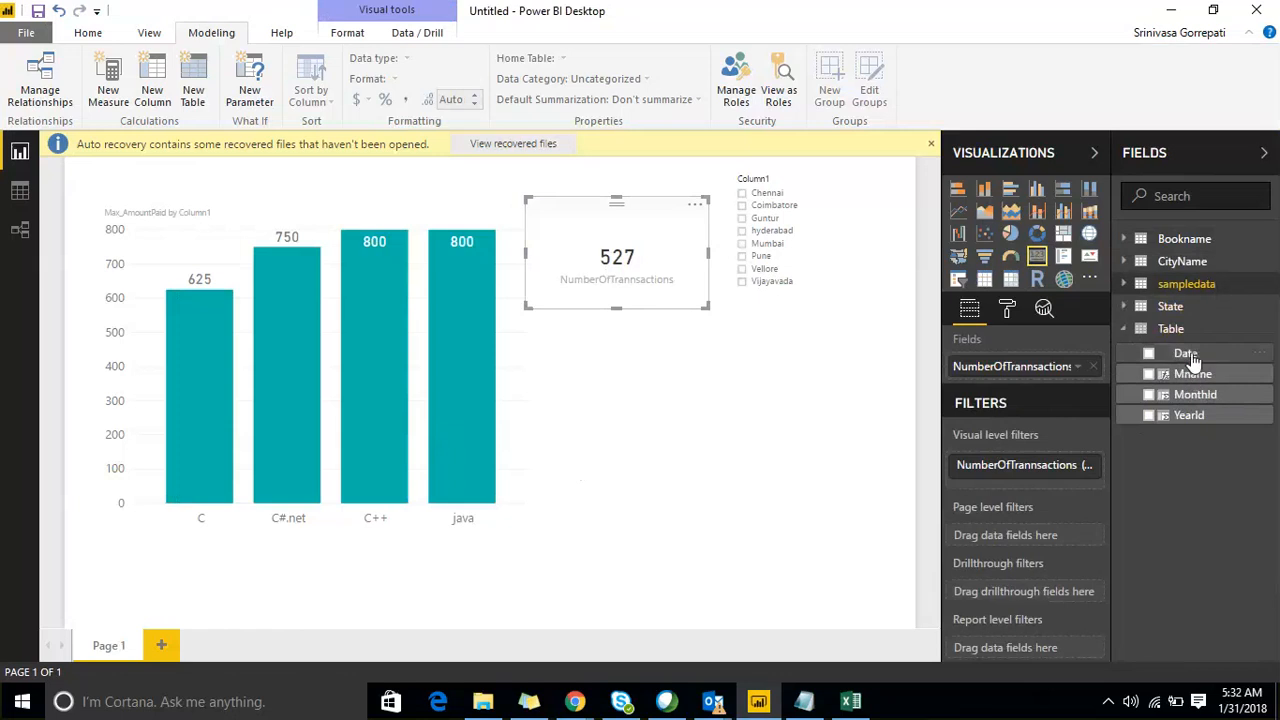
left_click_drag(1176, 355, 1026, 481)
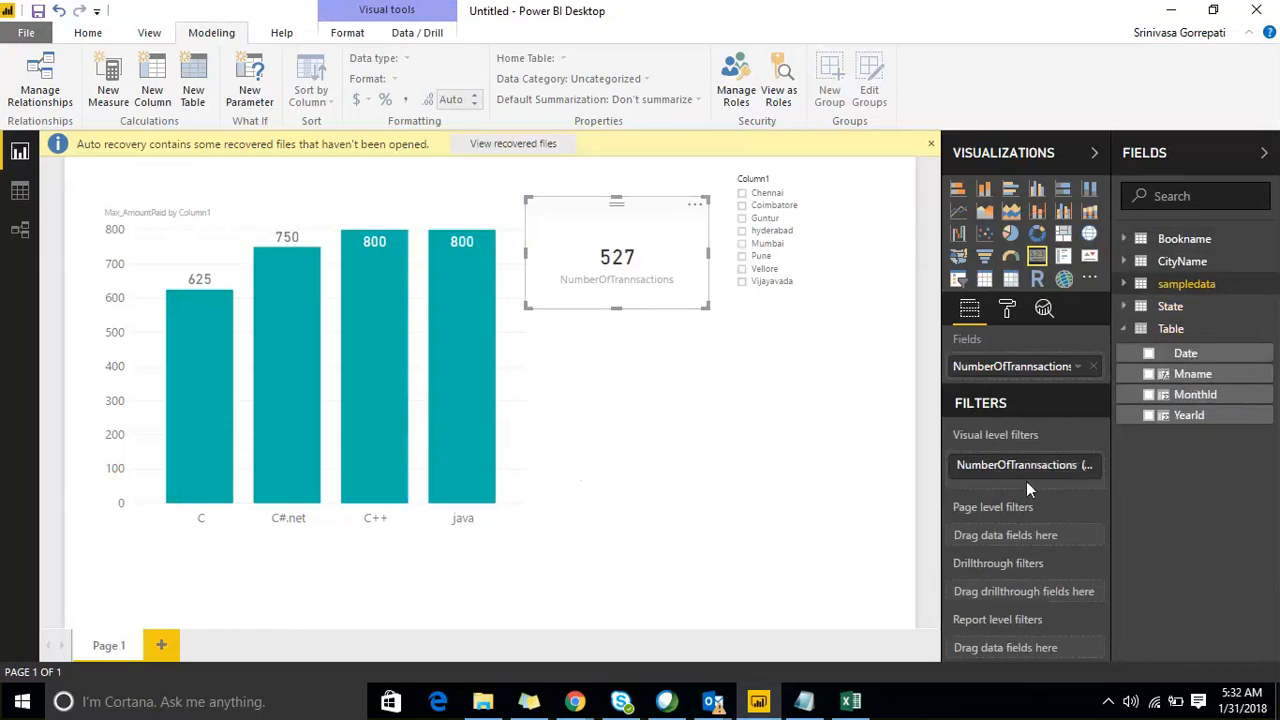
scroll(1040, 531, "down", 5)
scroll(1051, 429, "up", 3)
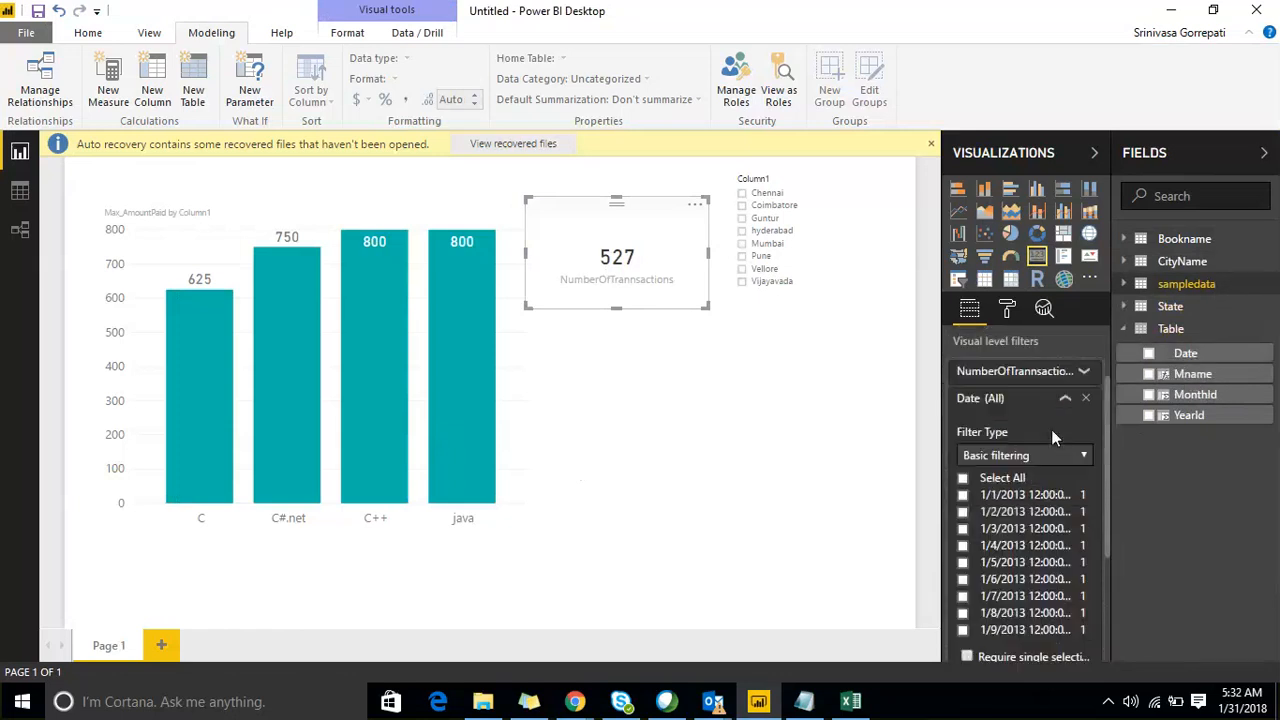
Set the card's Date filter to Top N, showing the top 7 by Earliest Date, and apply it.
left_click(1061, 455)
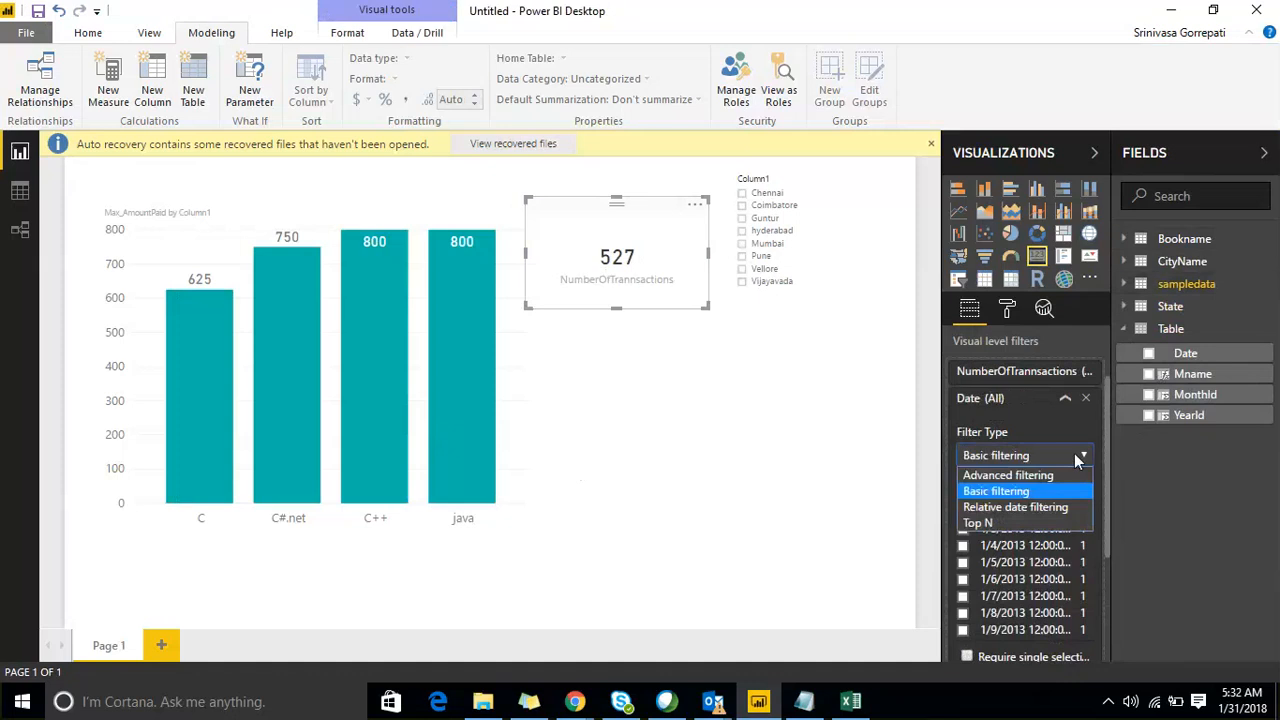
left_click(1042, 521)
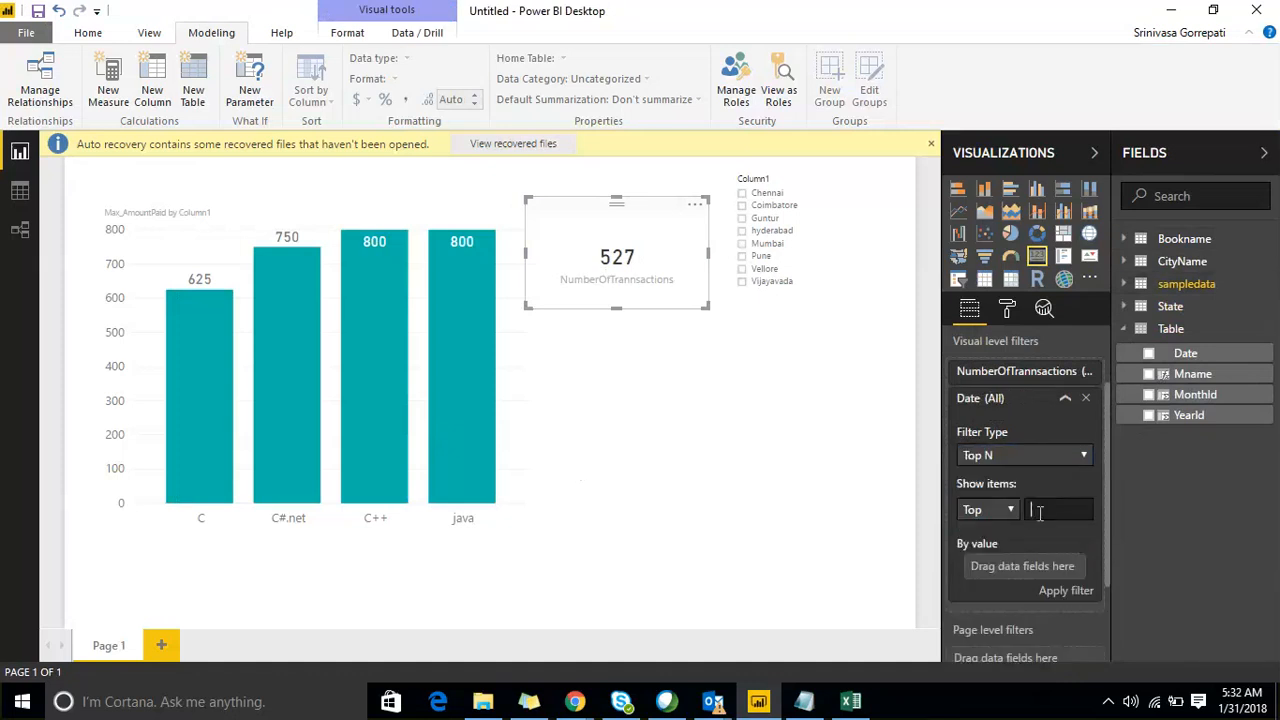
left_click(1033, 515)
type("7")
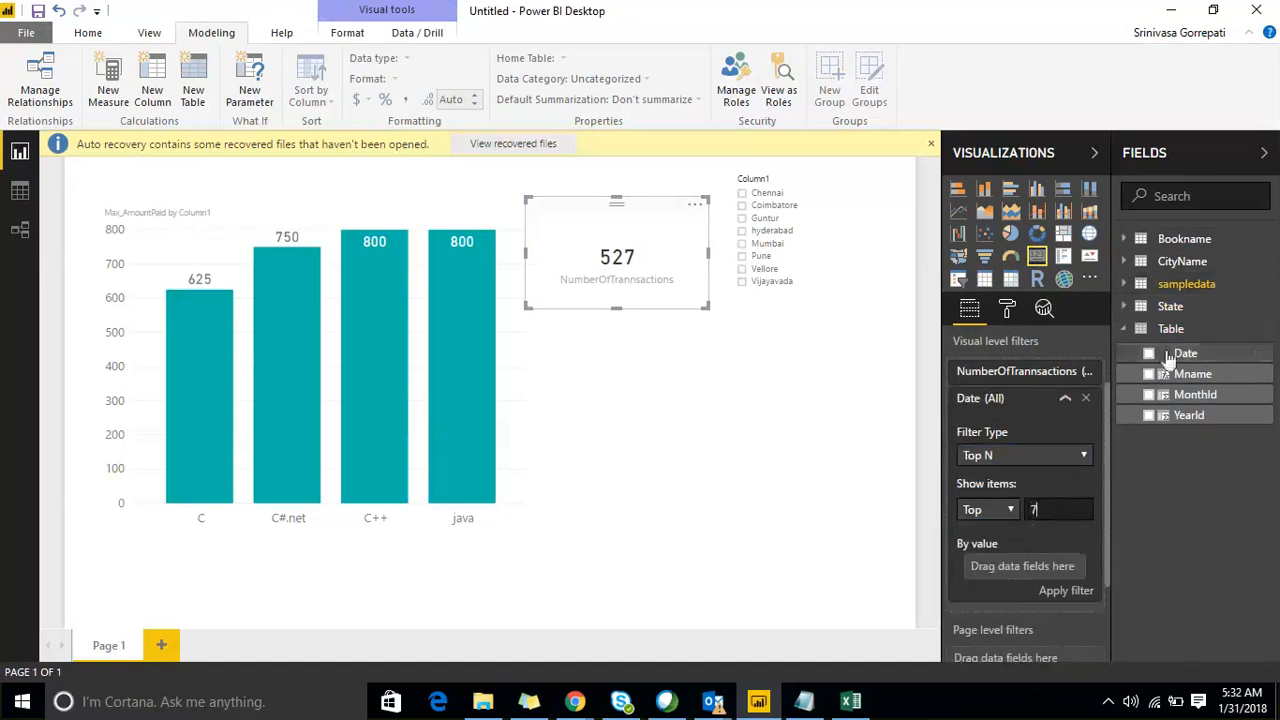
left_click_drag(1160, 353, 1045, 567)
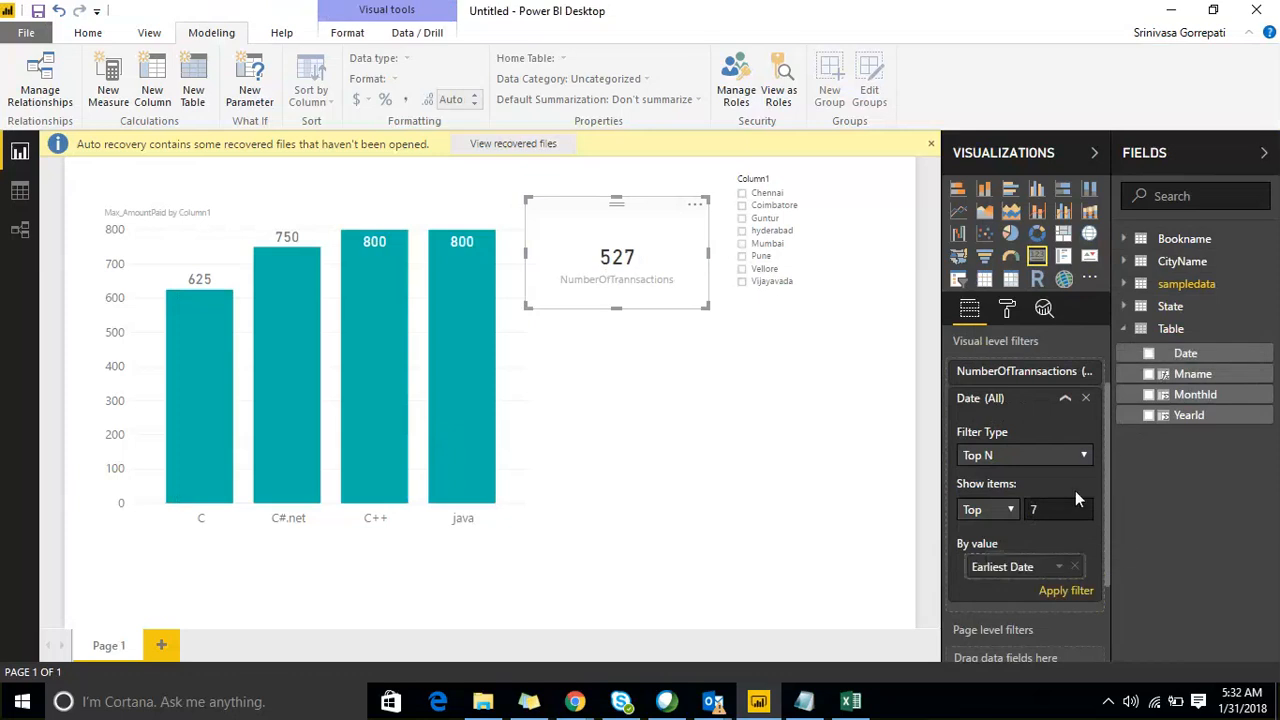
left_click(1070, 592)
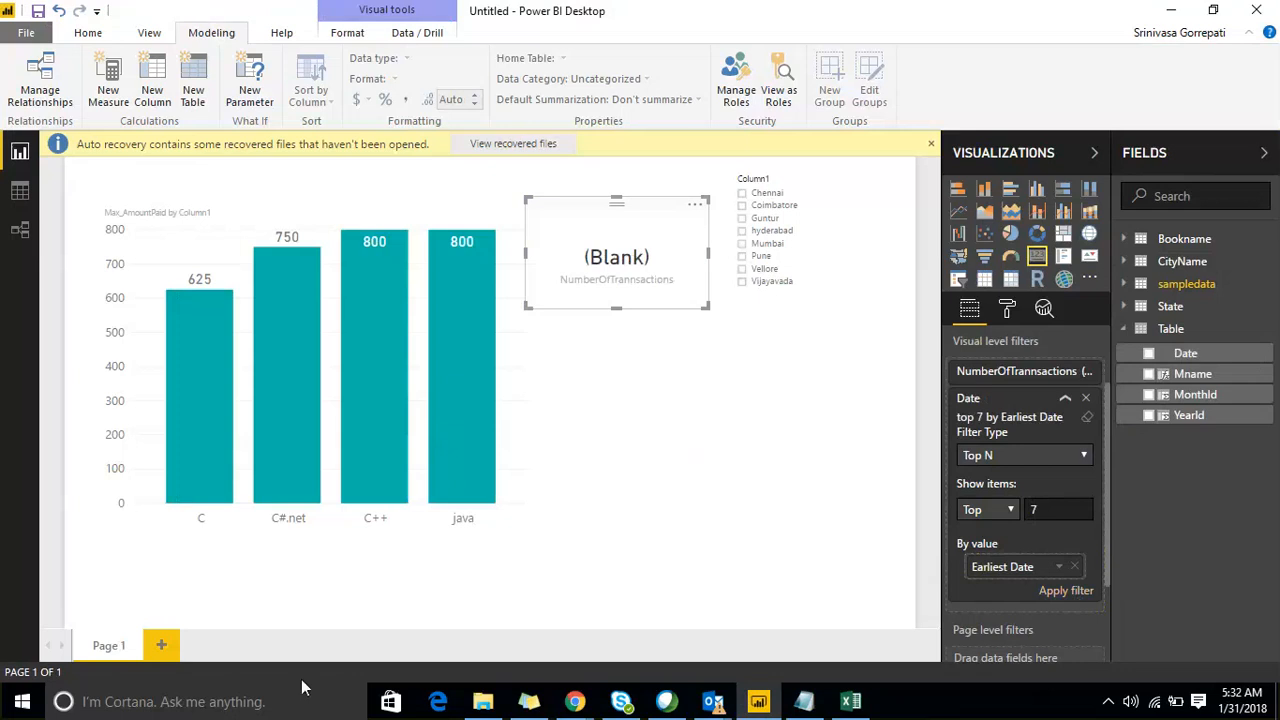
Add two report pages and paste a copy of Page 1's filtered transactions card onto the second new page.
left_click(161, 645)
left_click(113, 648)
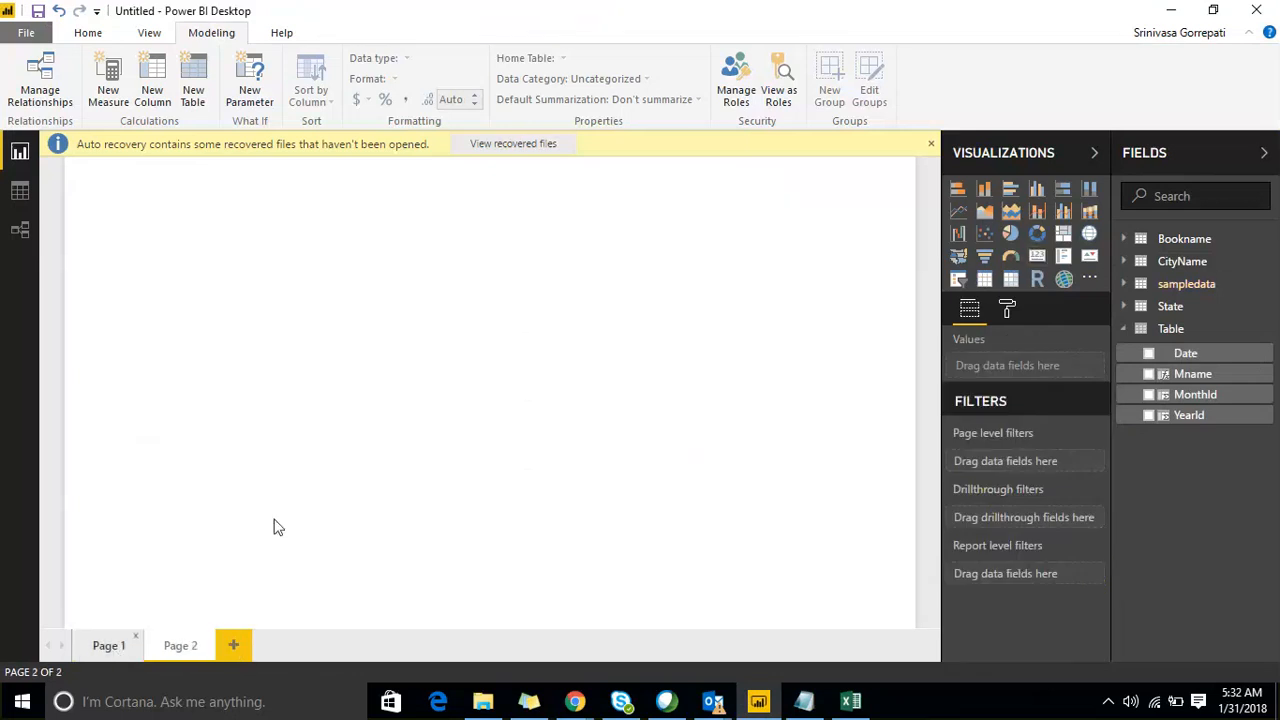
left_click(616, 216)
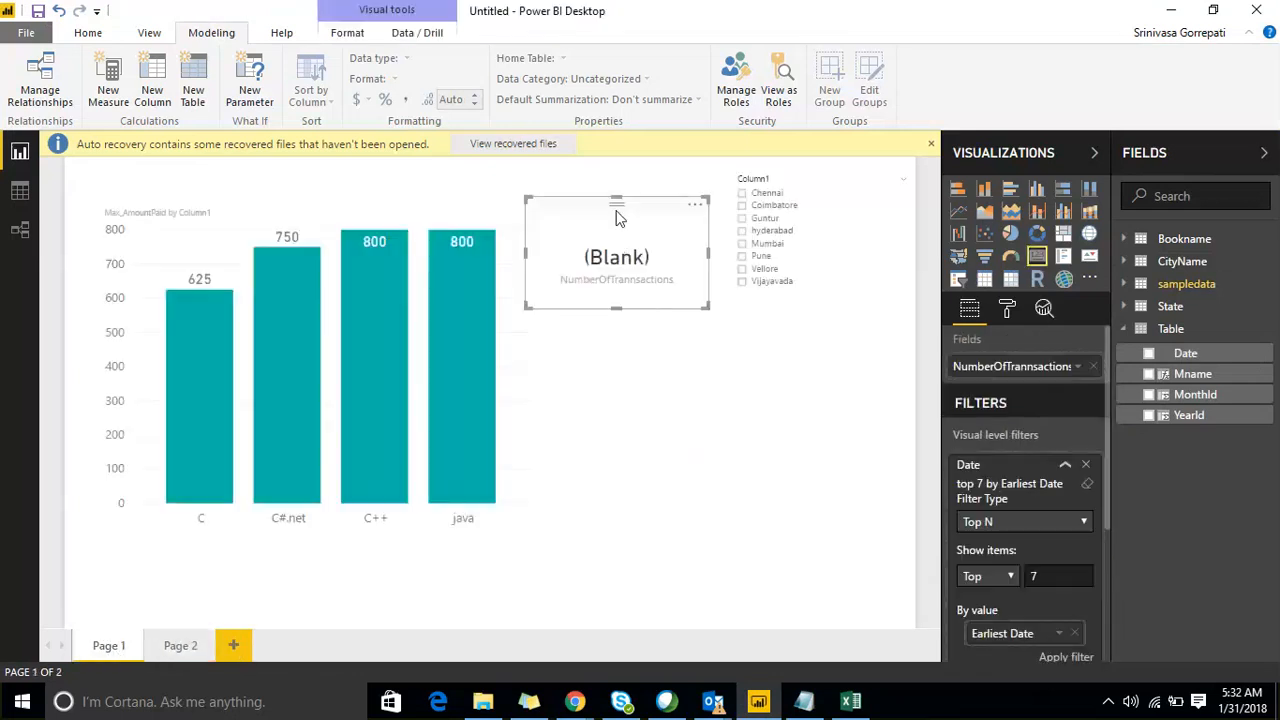
left_click(234, 645)
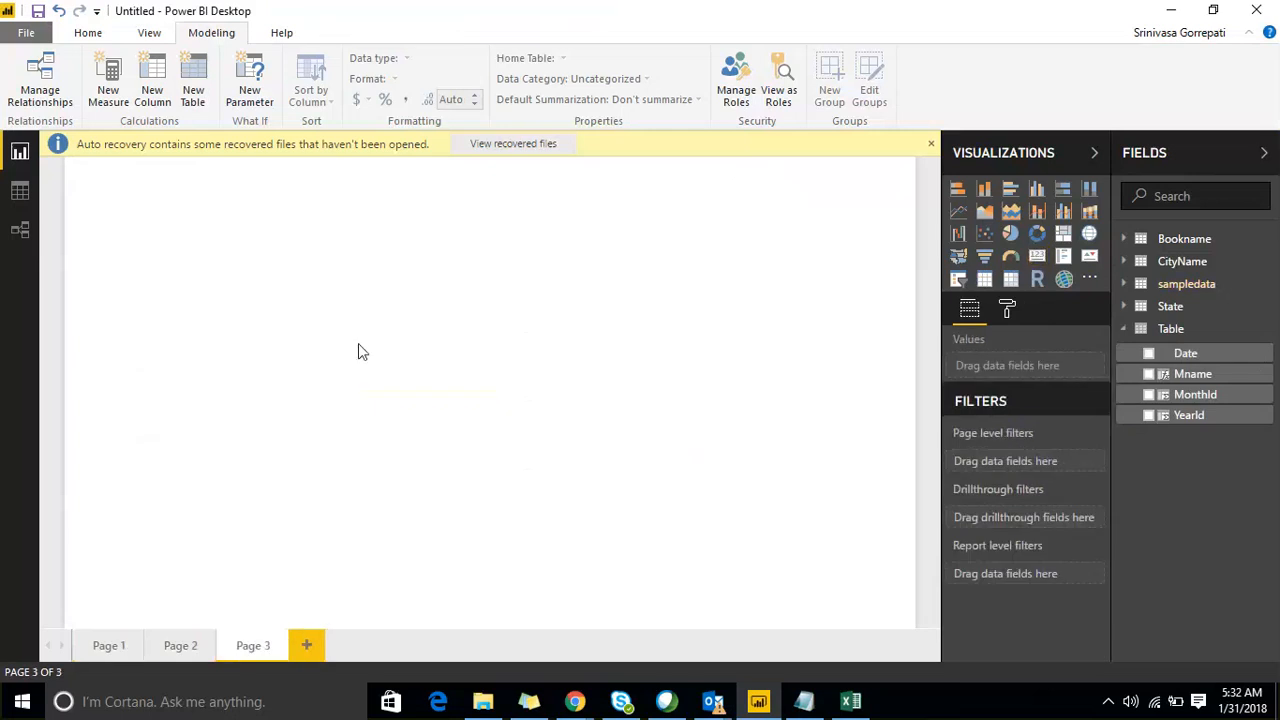
key("ctrl+v")
Convert the pasted card to a table visual, enlarge it and add the Date field from Table.
left_click(985, 279)
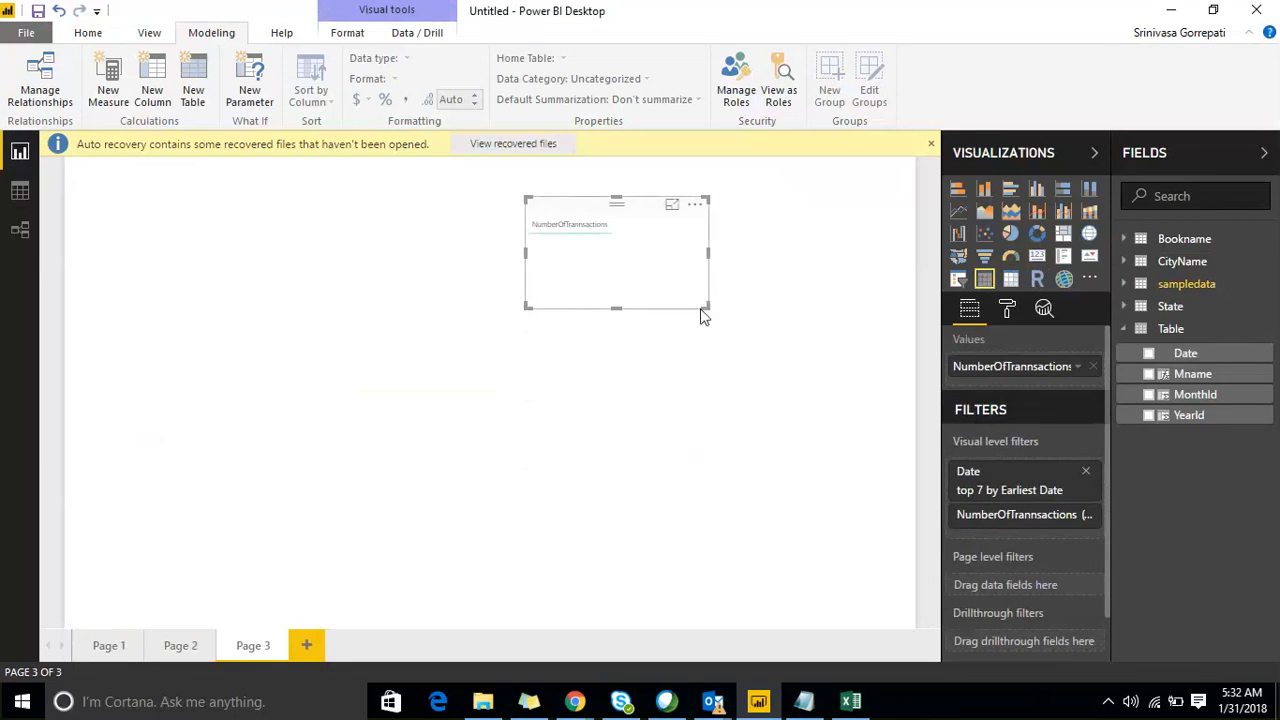
left_click_drag(705, 307, 764, 451)
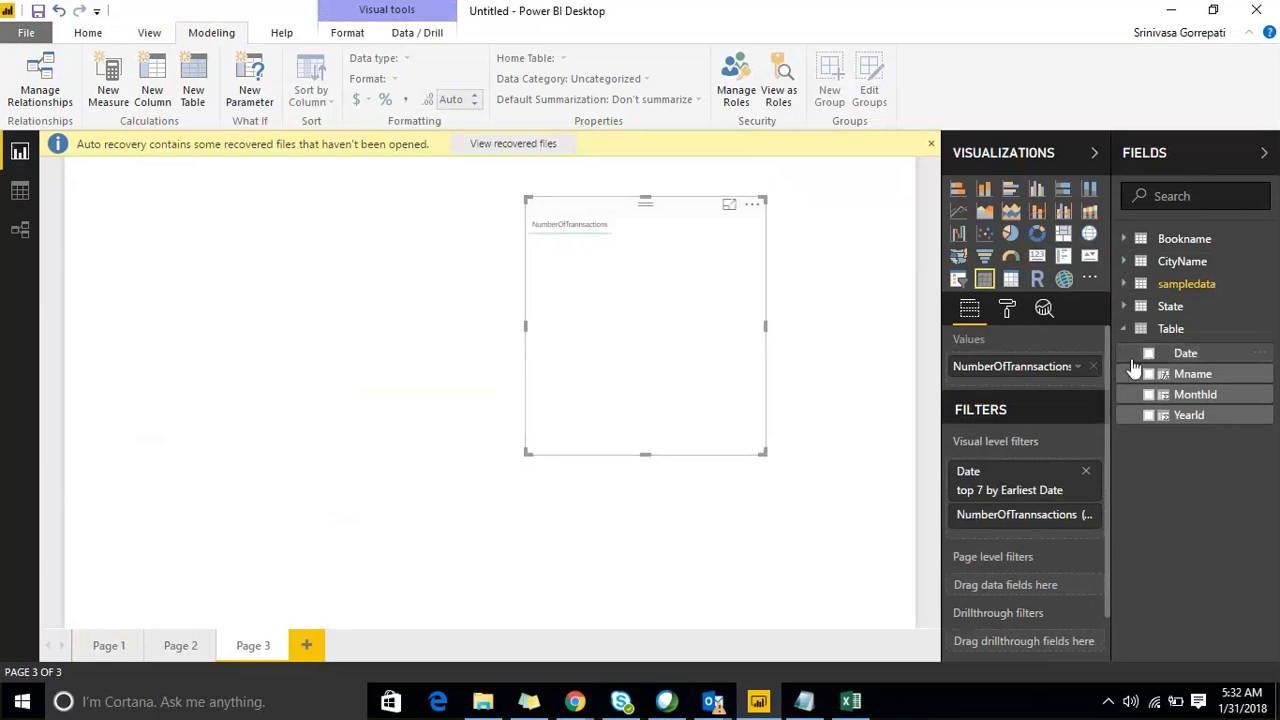
left_click(1149, 354)
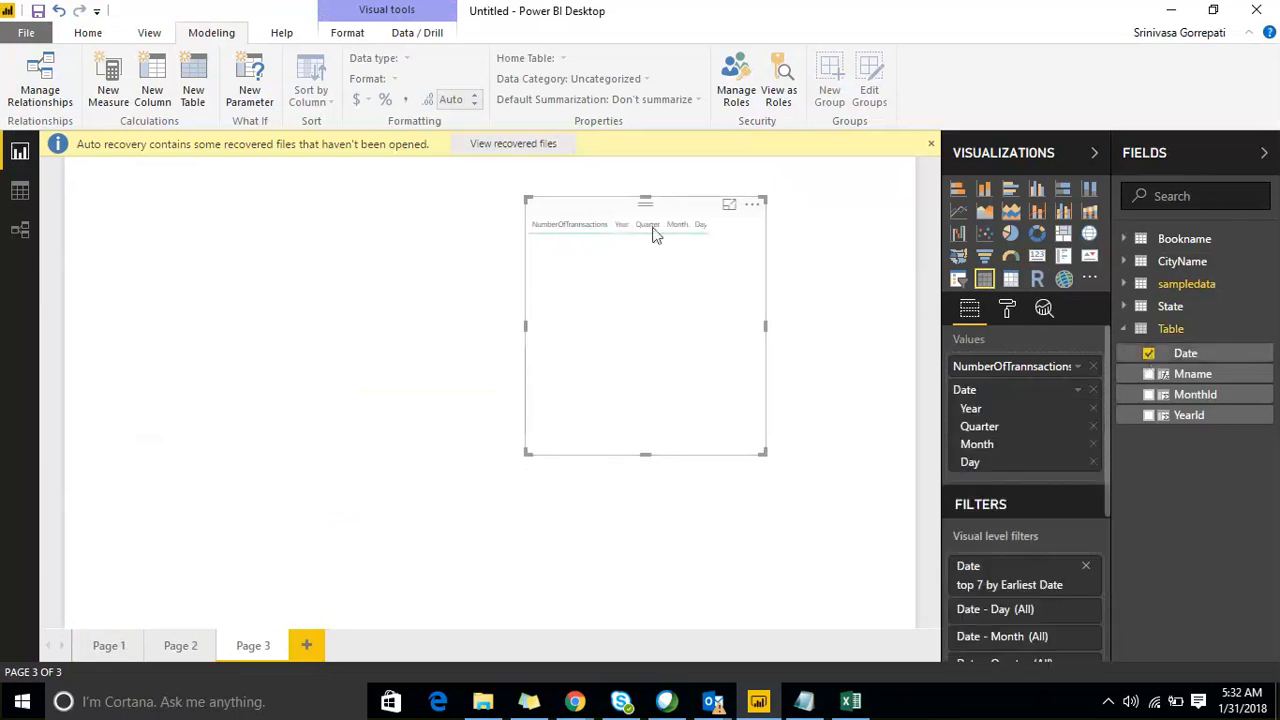
Examine the dates in the calendar table's data rows and return to the report page.
left_click(20, 192)
left_click(20, 151)
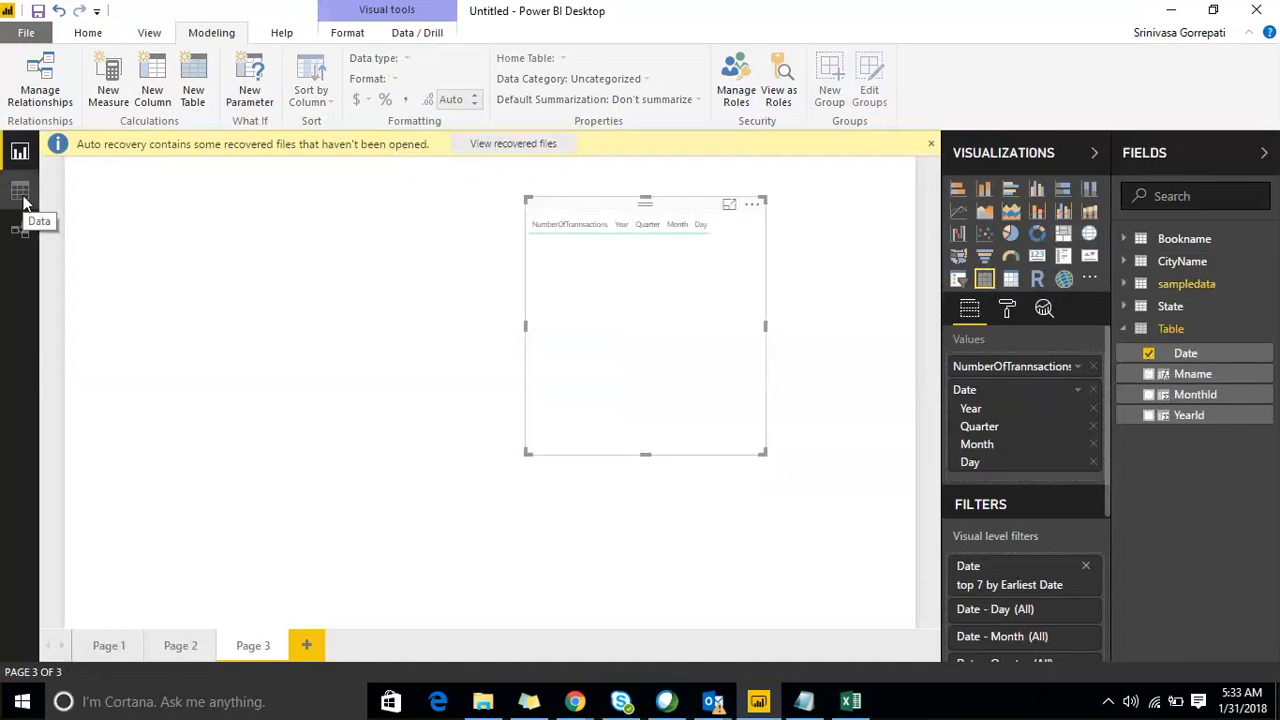
left_click(20, 192)
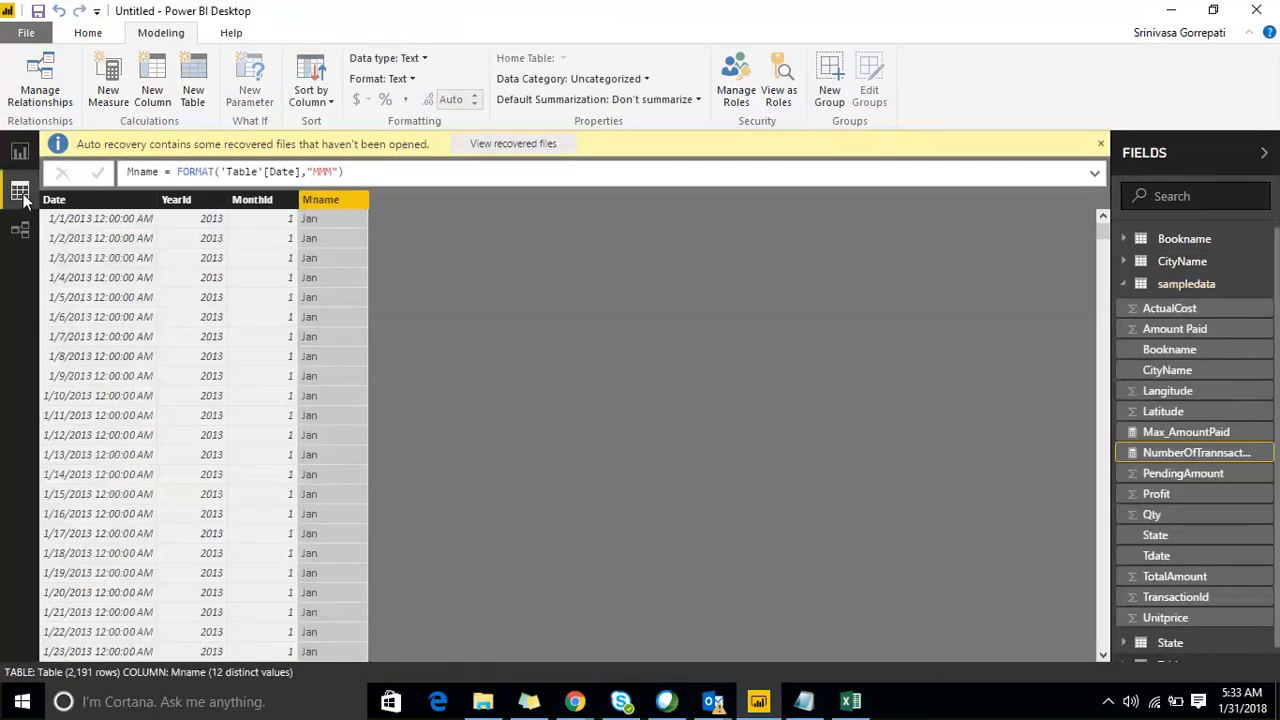
left_click(20, 152)
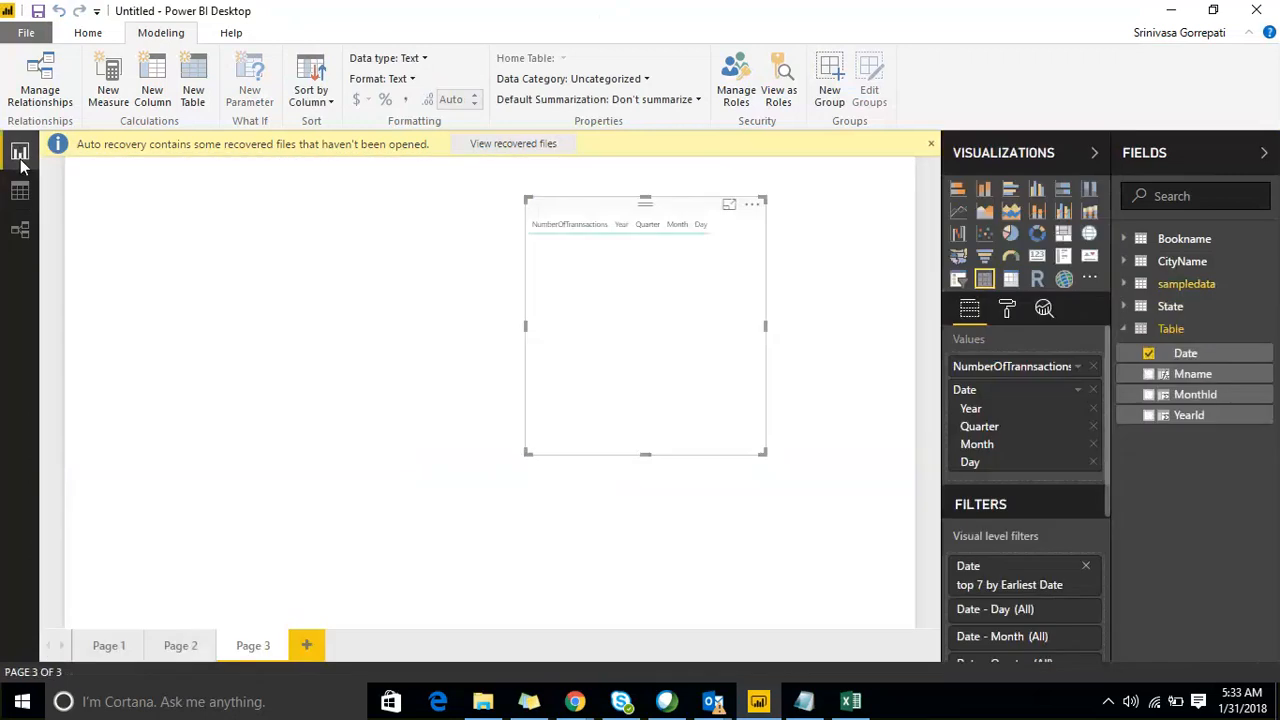
left_click(20, 190)
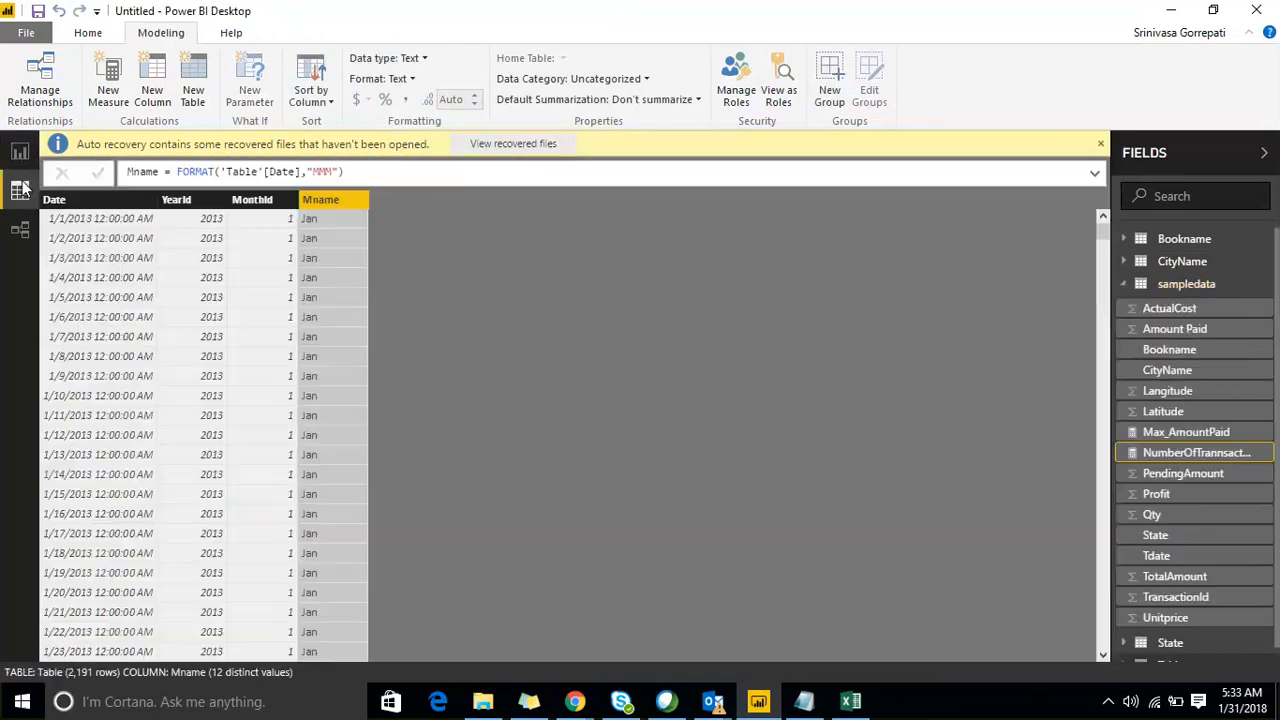
left_click(30, 148)
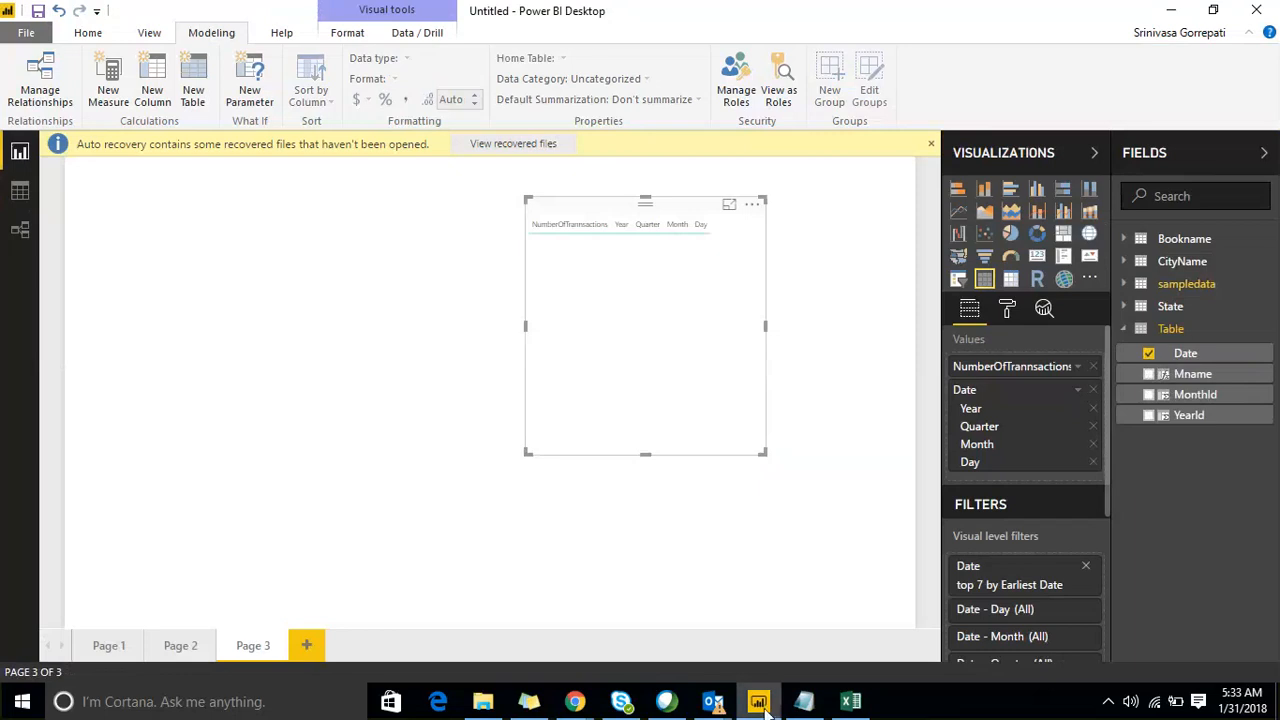
Switch to Notepad to review requirement c on last 7 days number of transactions, and return to Power BI Desktop.
key("alt+Tab")
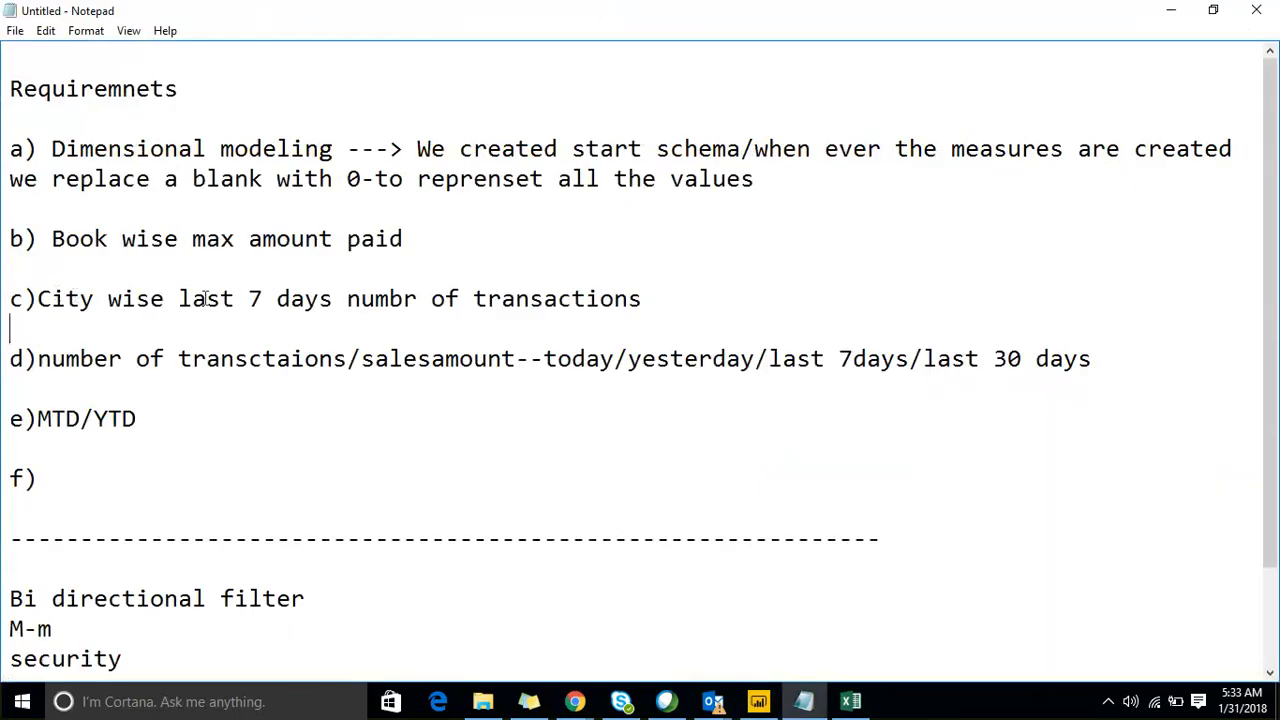
left_click_drag(177, 298, 663, 298)
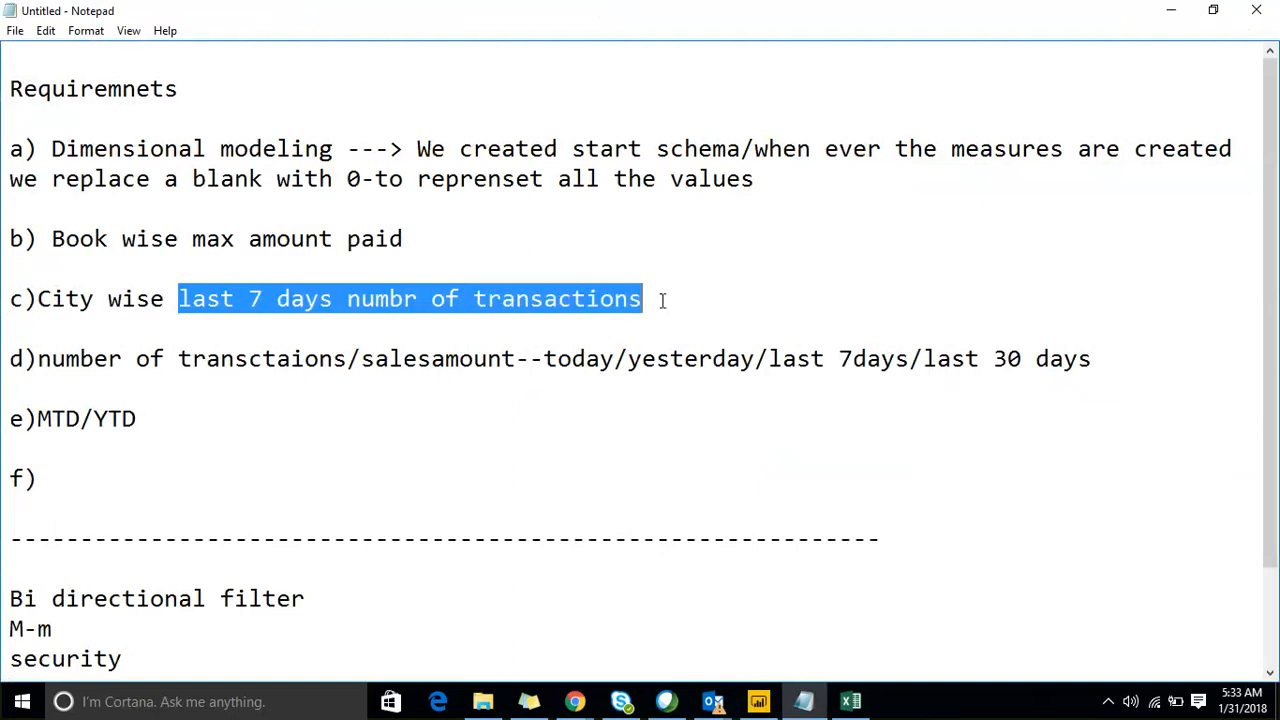
left_click(1173, 11)
Add a new card showing sampledata's NumberOfTrannsactions measure to Page 3, separate from the existing table visual.
left_click(437, 317)
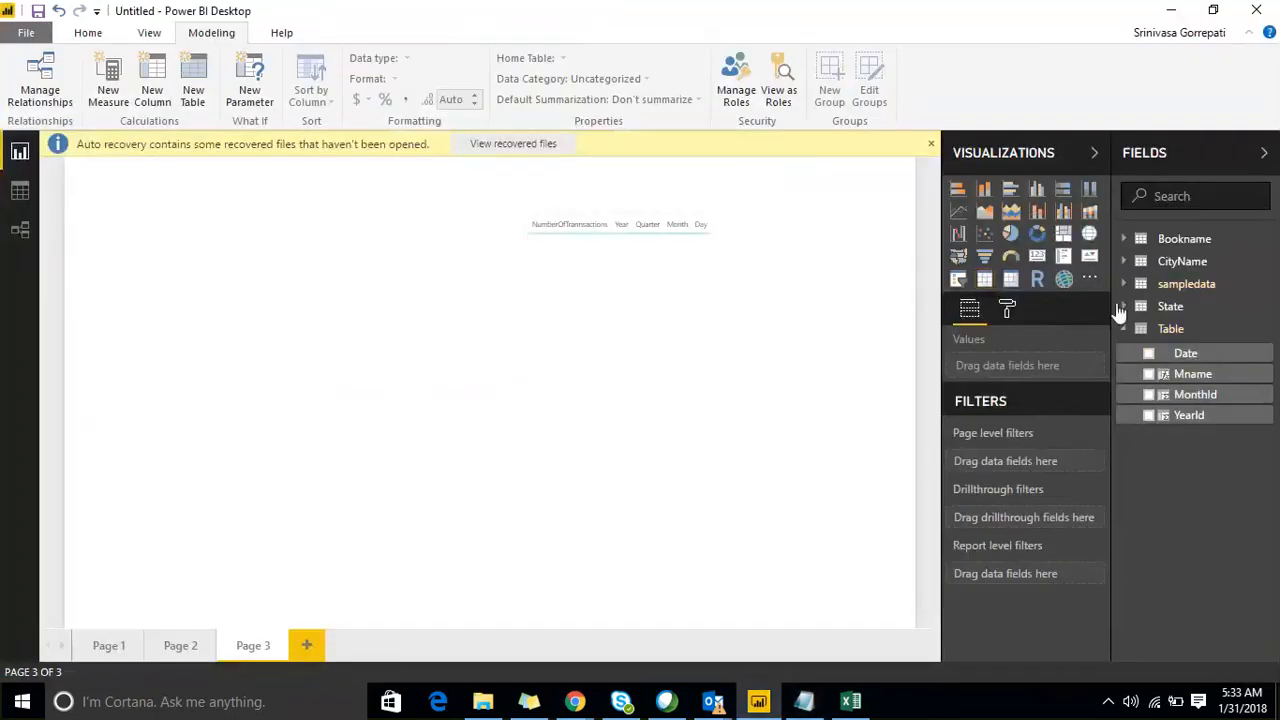
left_click(1123, 285)
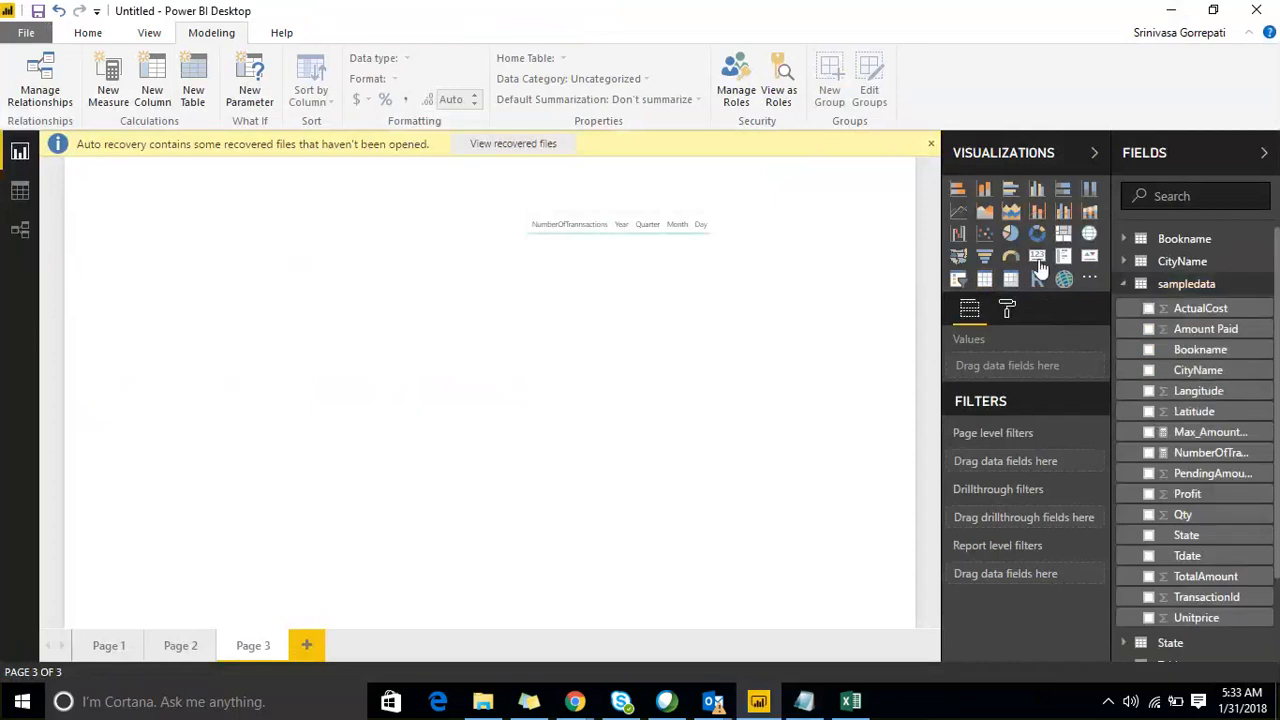
left_click(1039, 261)
left_click(1150, 453)
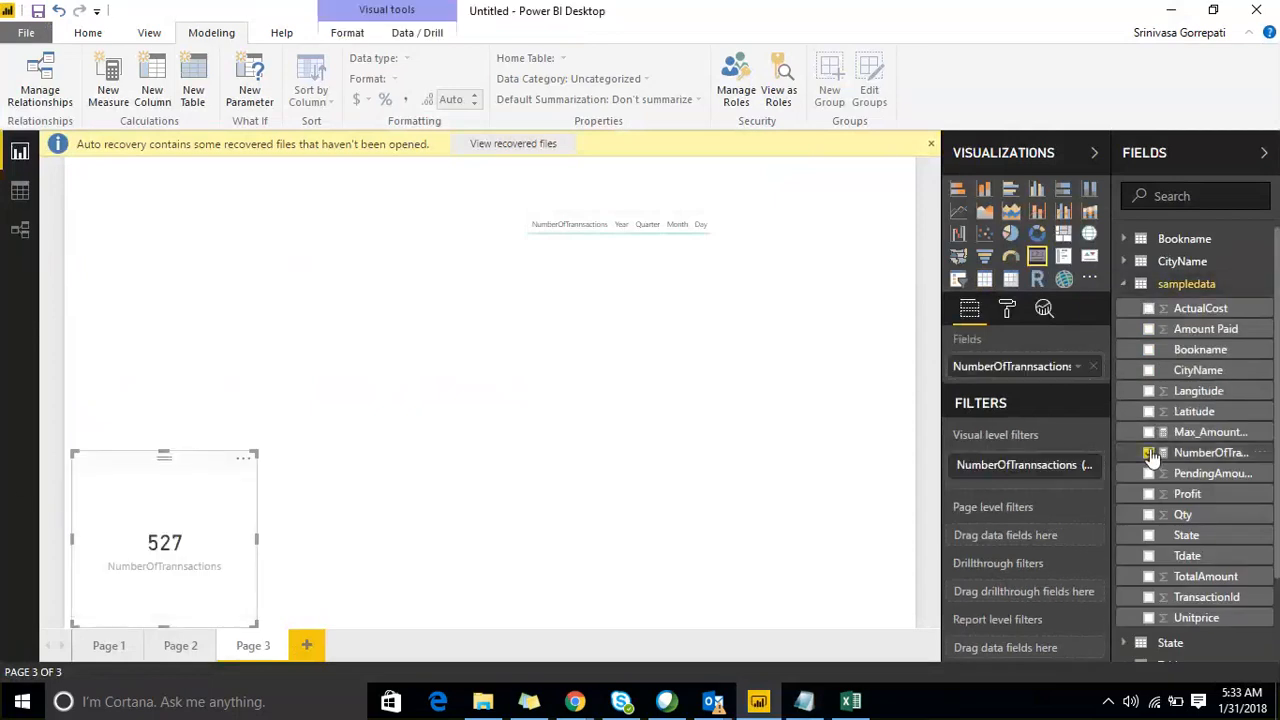
Move the new card up level with the date-filtered table visual, and convert that table to a shorter card.
left_click_drag(164, 458, 194, 214)
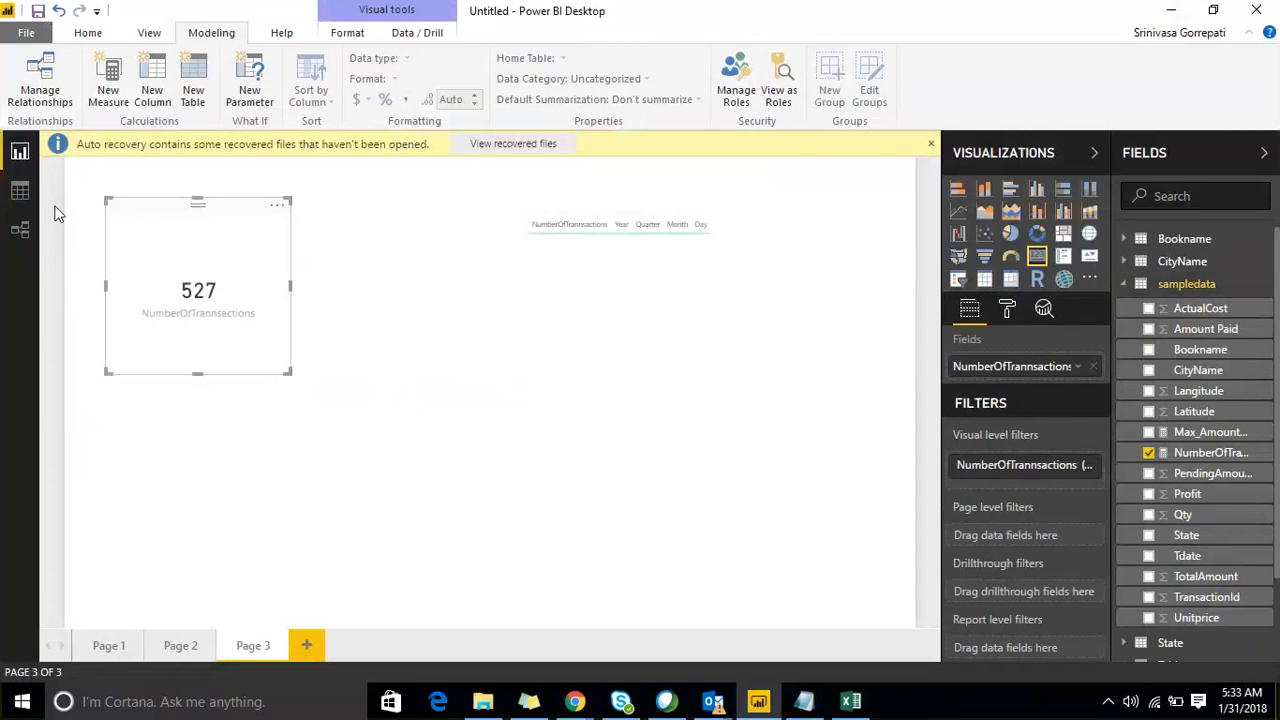
left_click(637, 207)
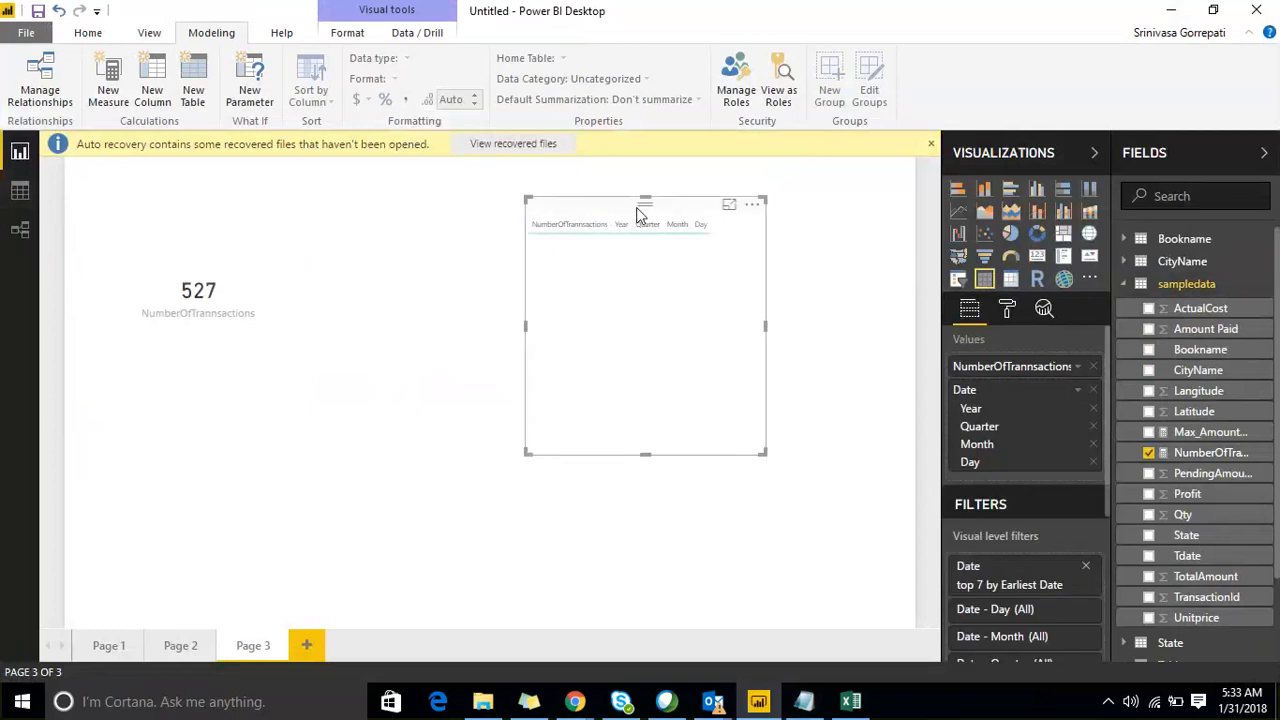
scroll(1021, 523, "down", 1)
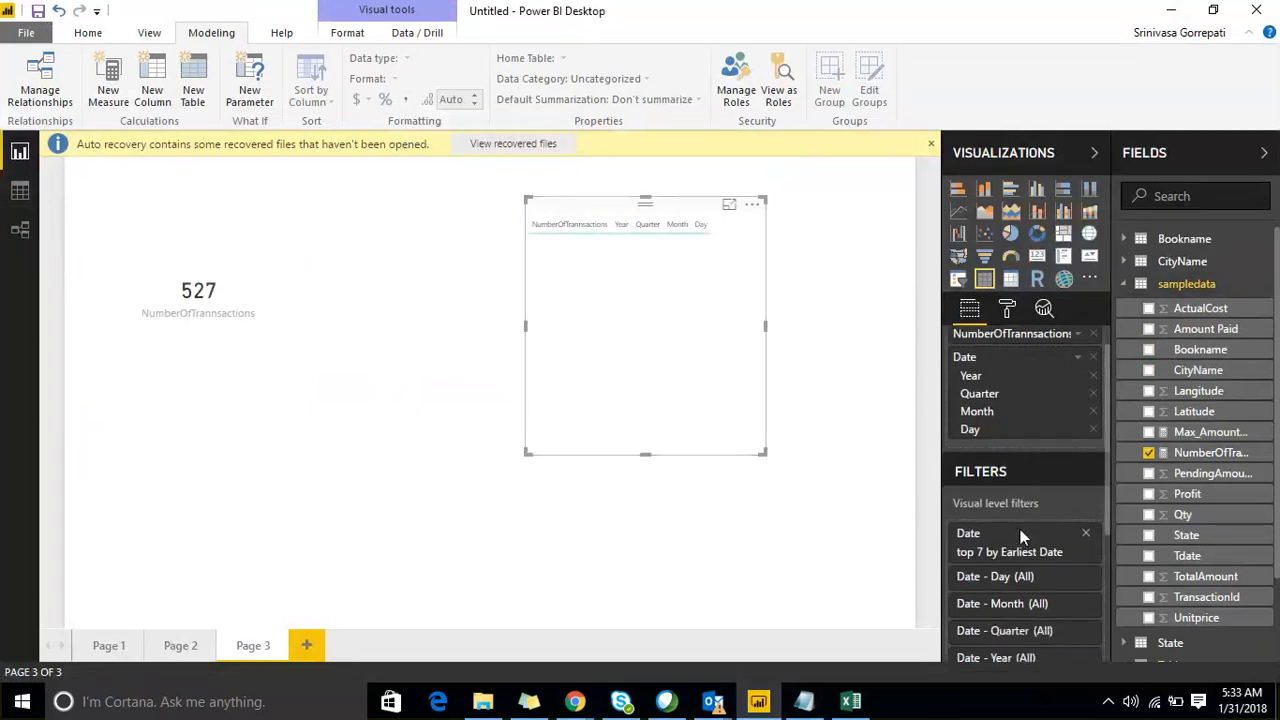
scroll(1020, 529, "down", 2)
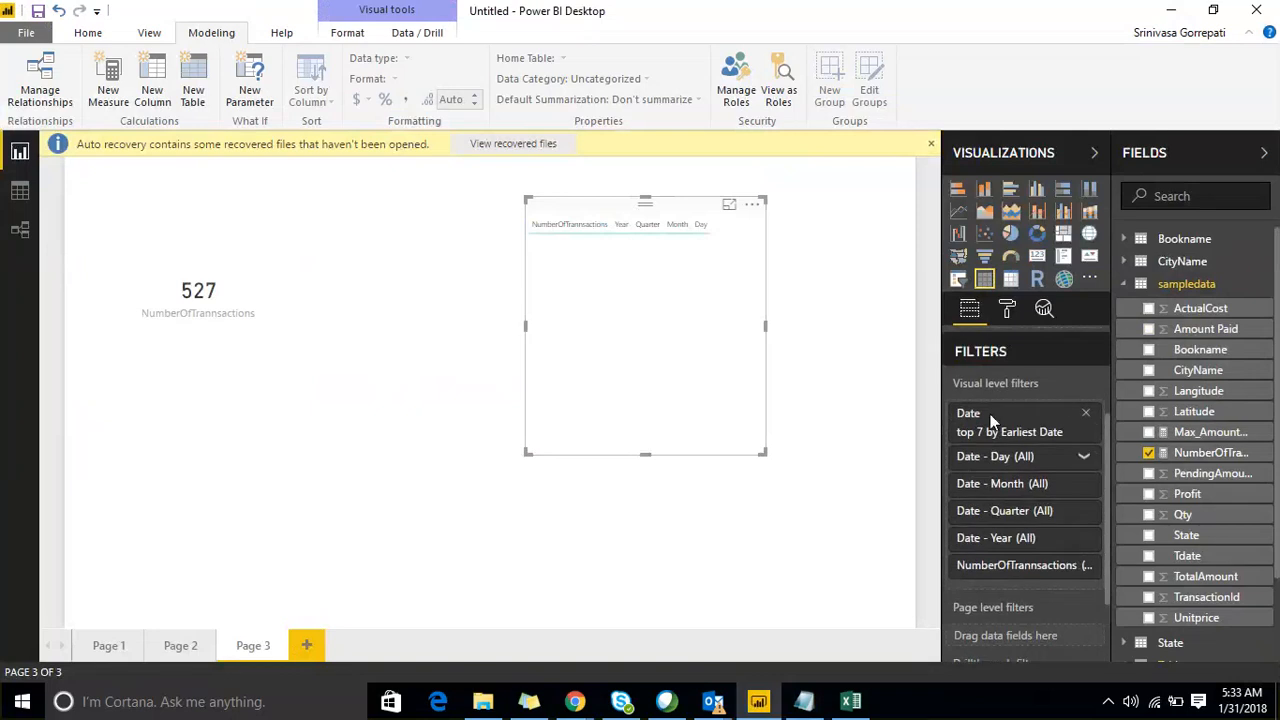
scroll(995, 505, "up", 3)
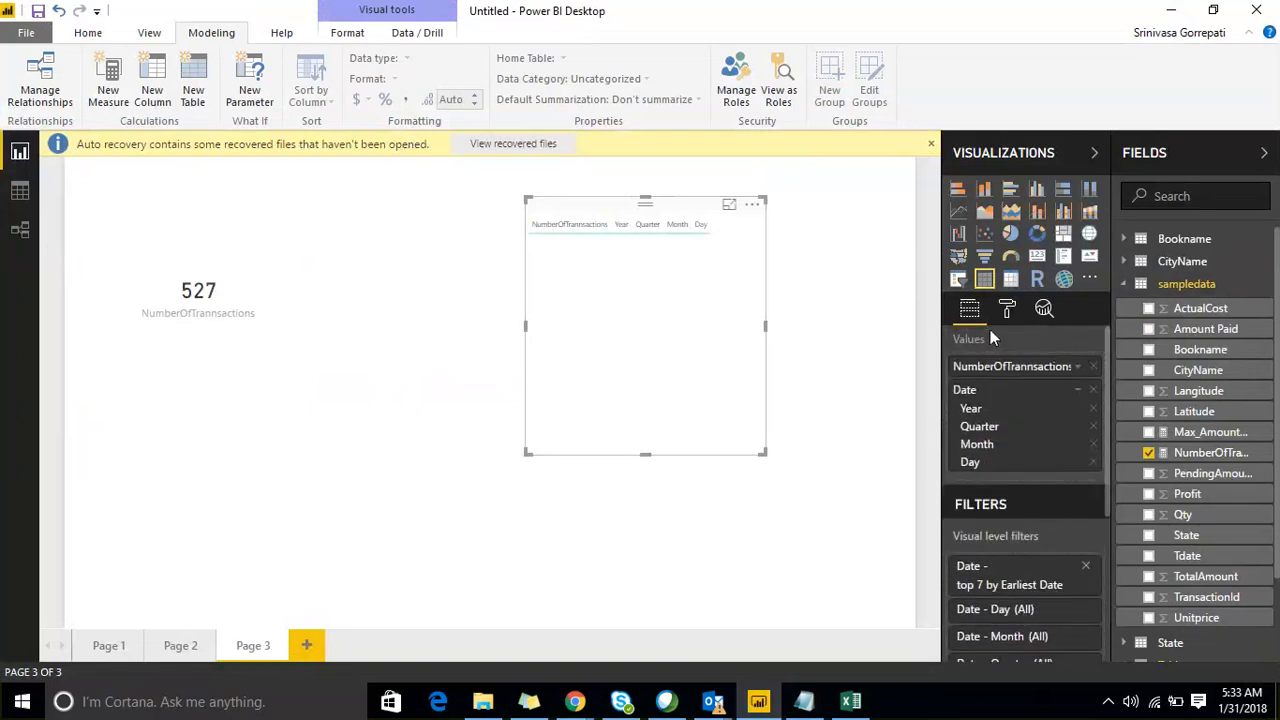
left_click(1037, 255)
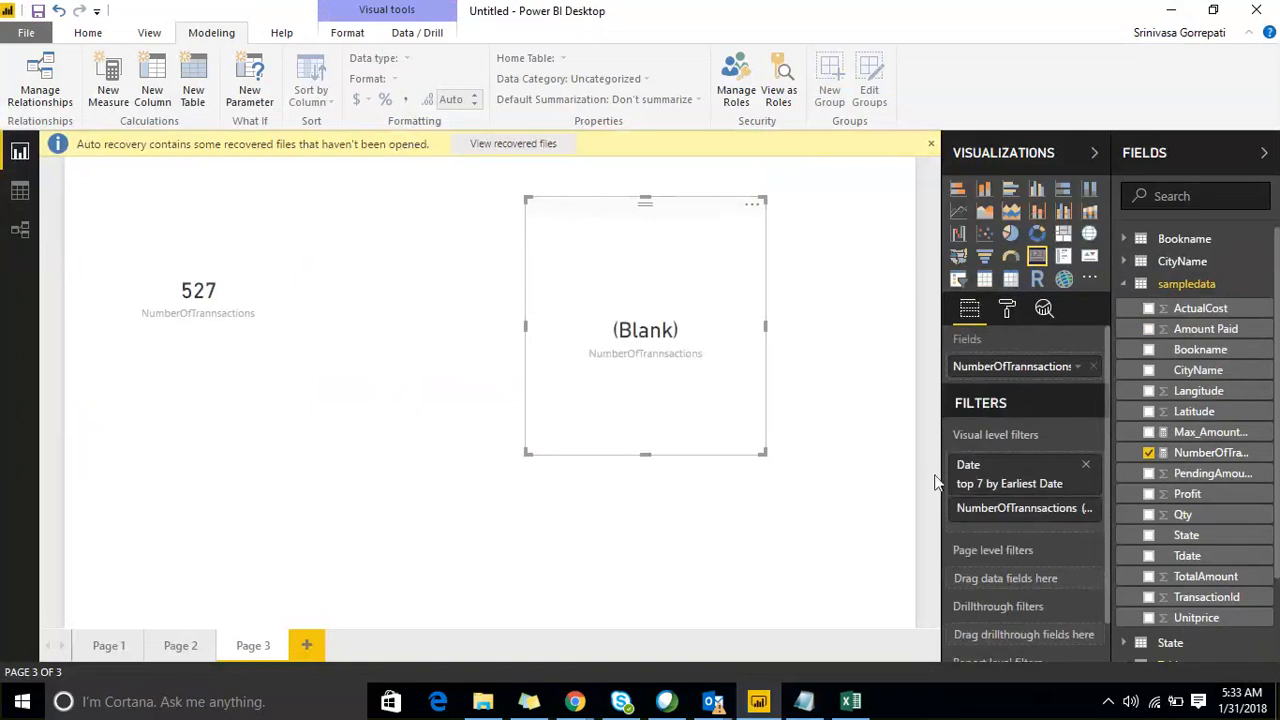
left_click_drag(940, 484, 881, 474)
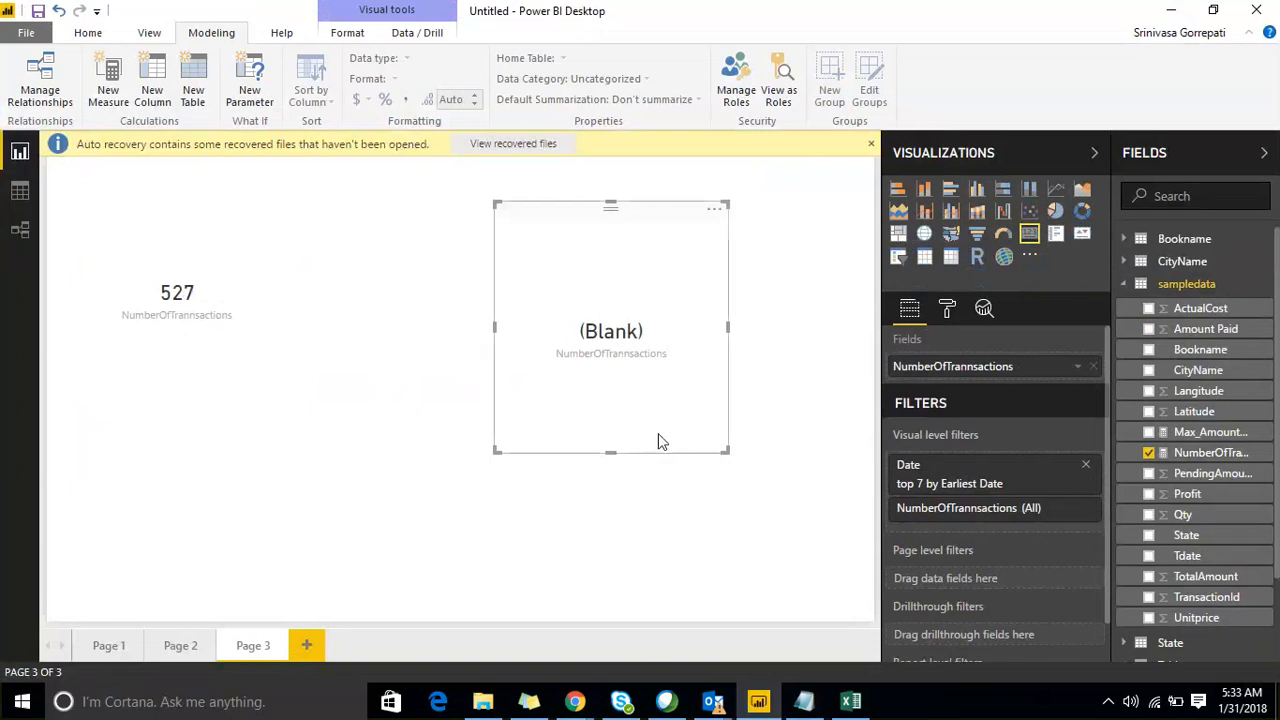
left_click_drag(611, 451, 624, 331)
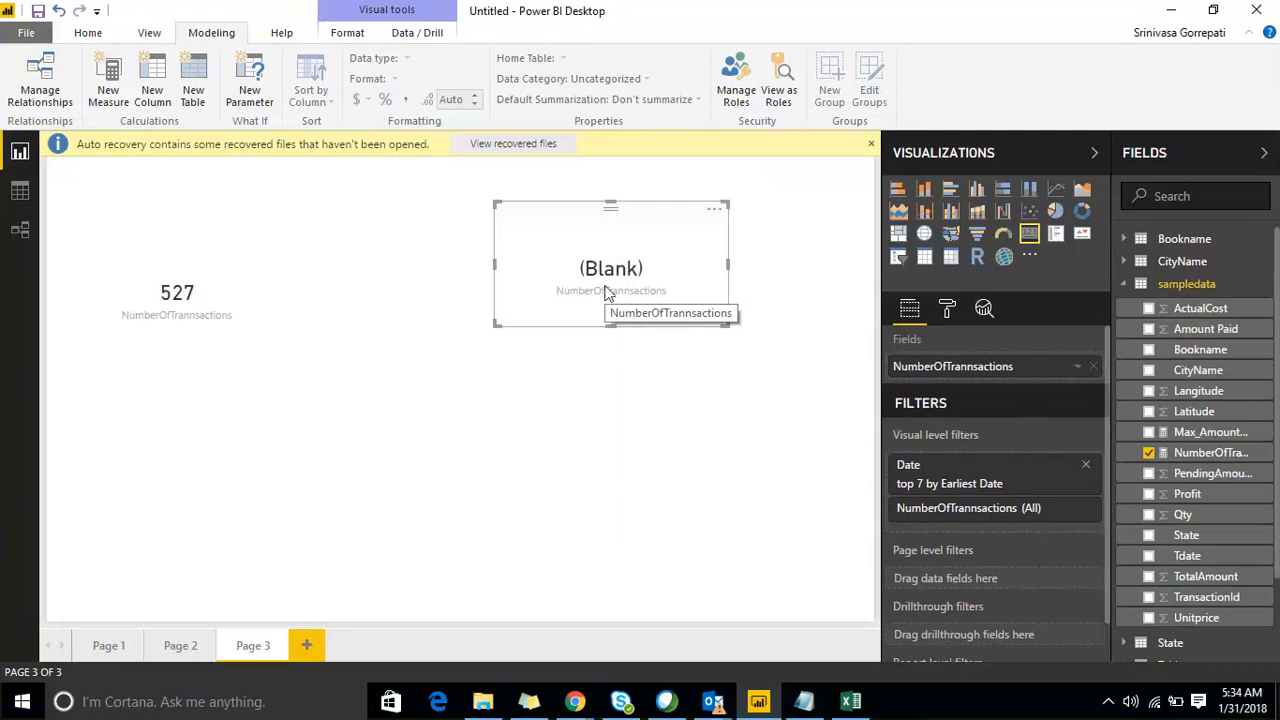
Sort the sampledata table's data rows by Tdate in descending order and return to the report page.
left_click(20, 190)
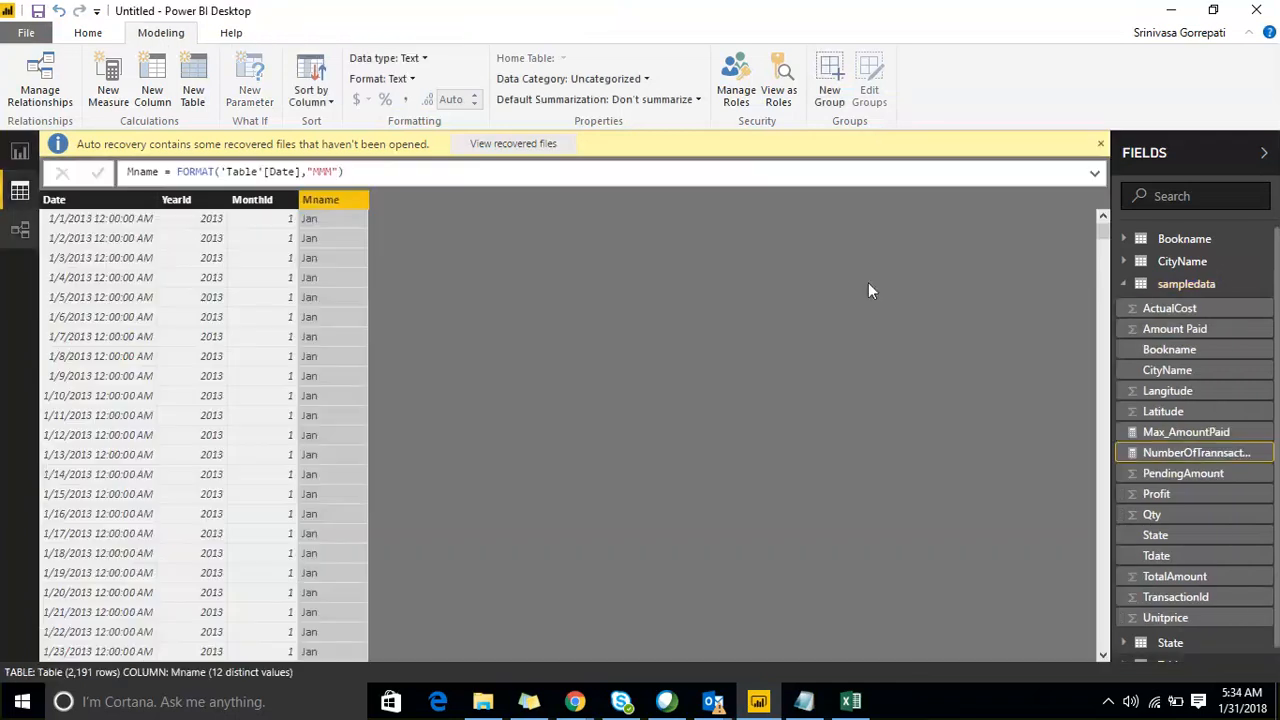
scroll(1175, 495, "down", 1)
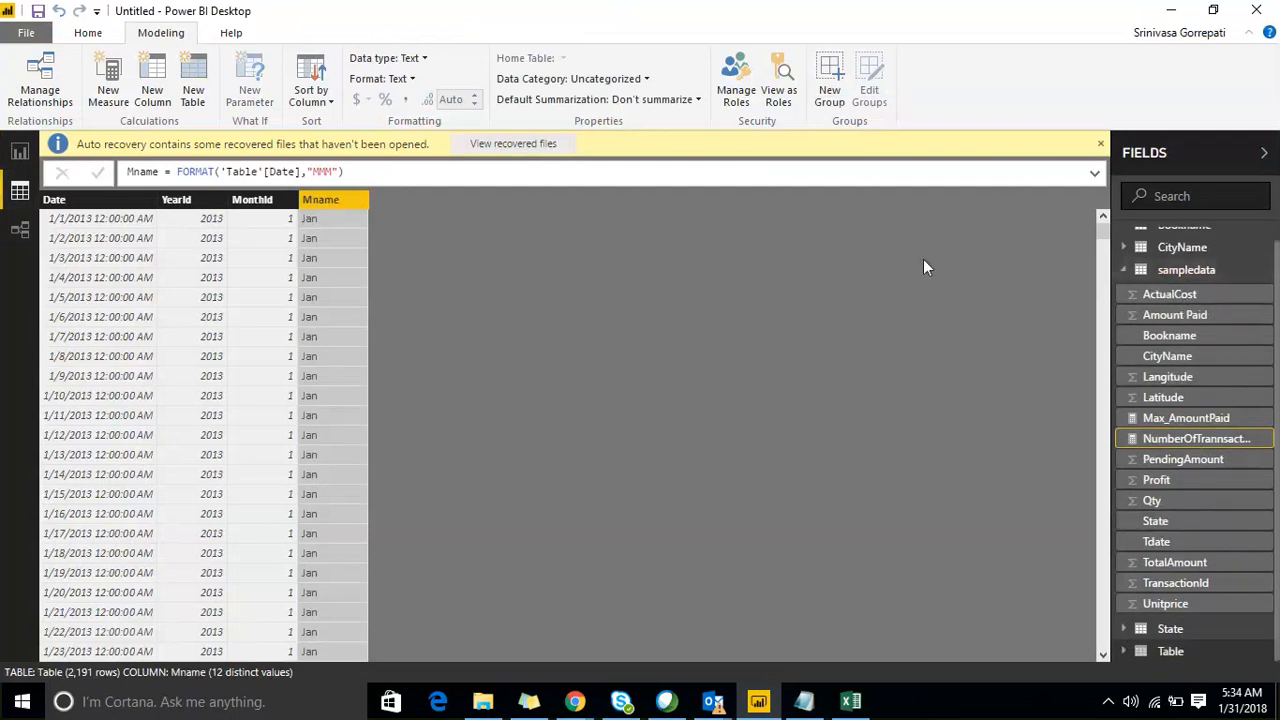
left_click(1163, 272)
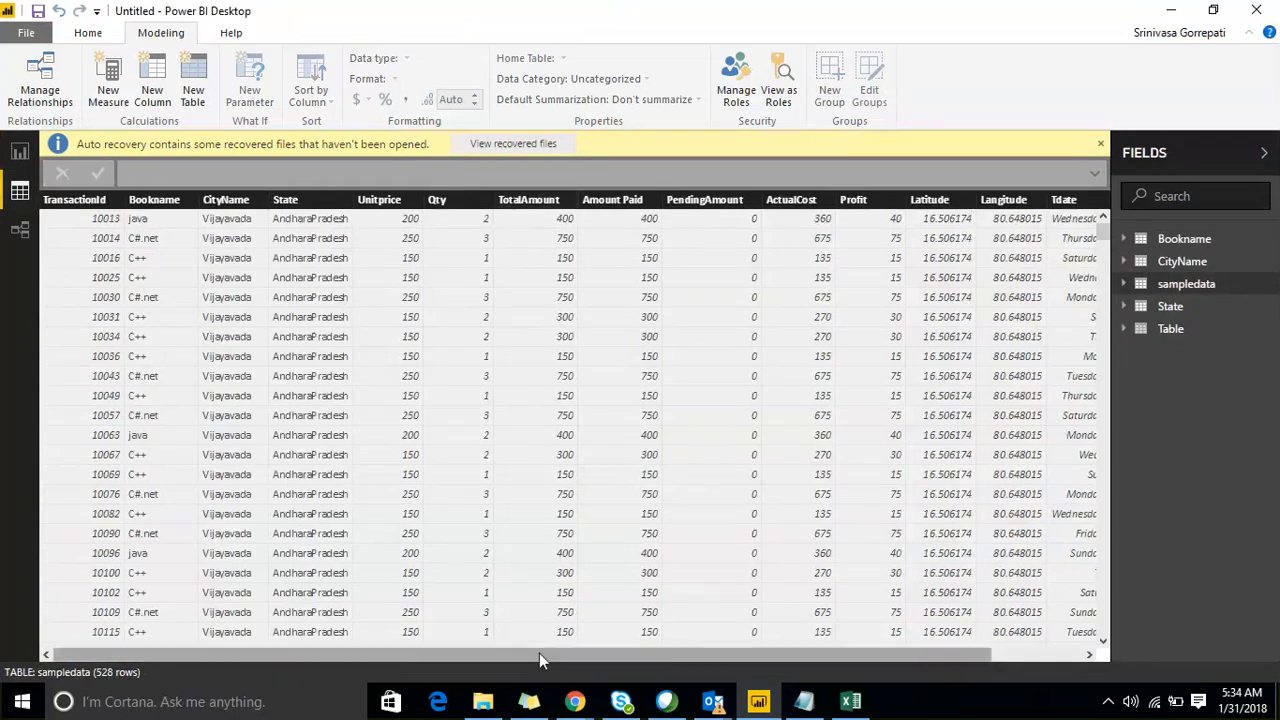
left_click_drag(539, 653, 635, 653)
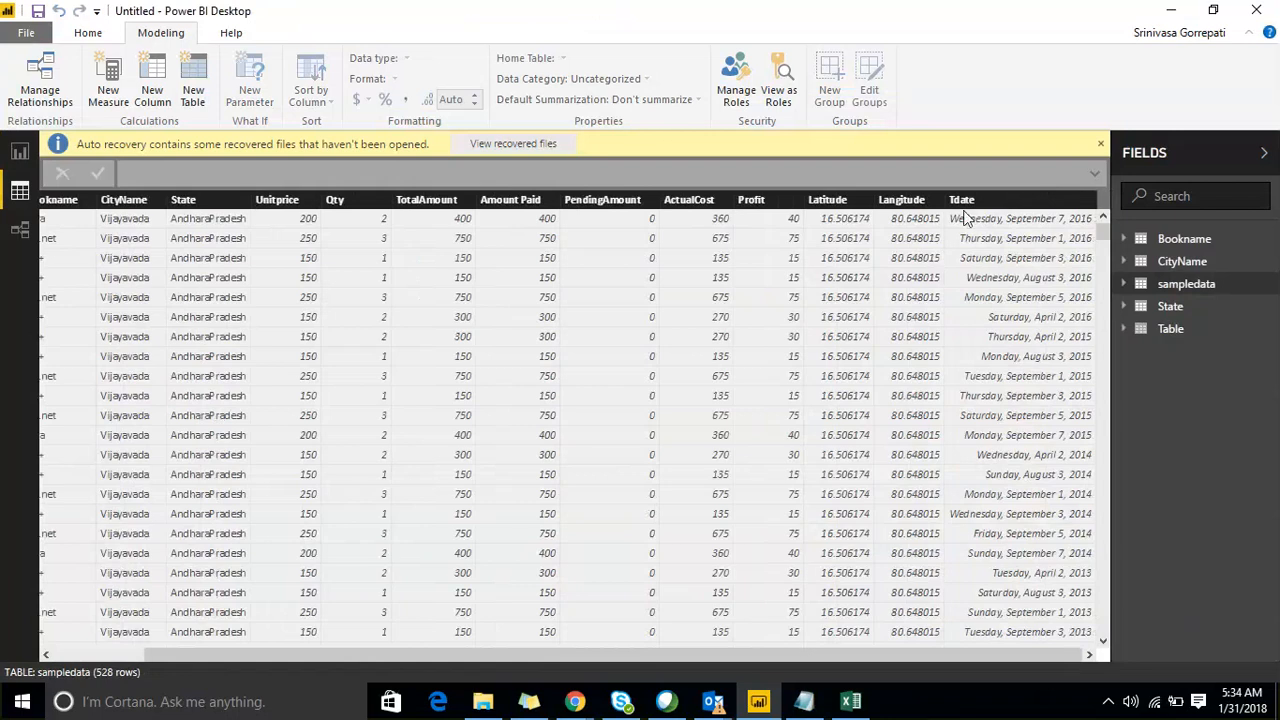
left_click(963, 201)
right_click(968, 203)
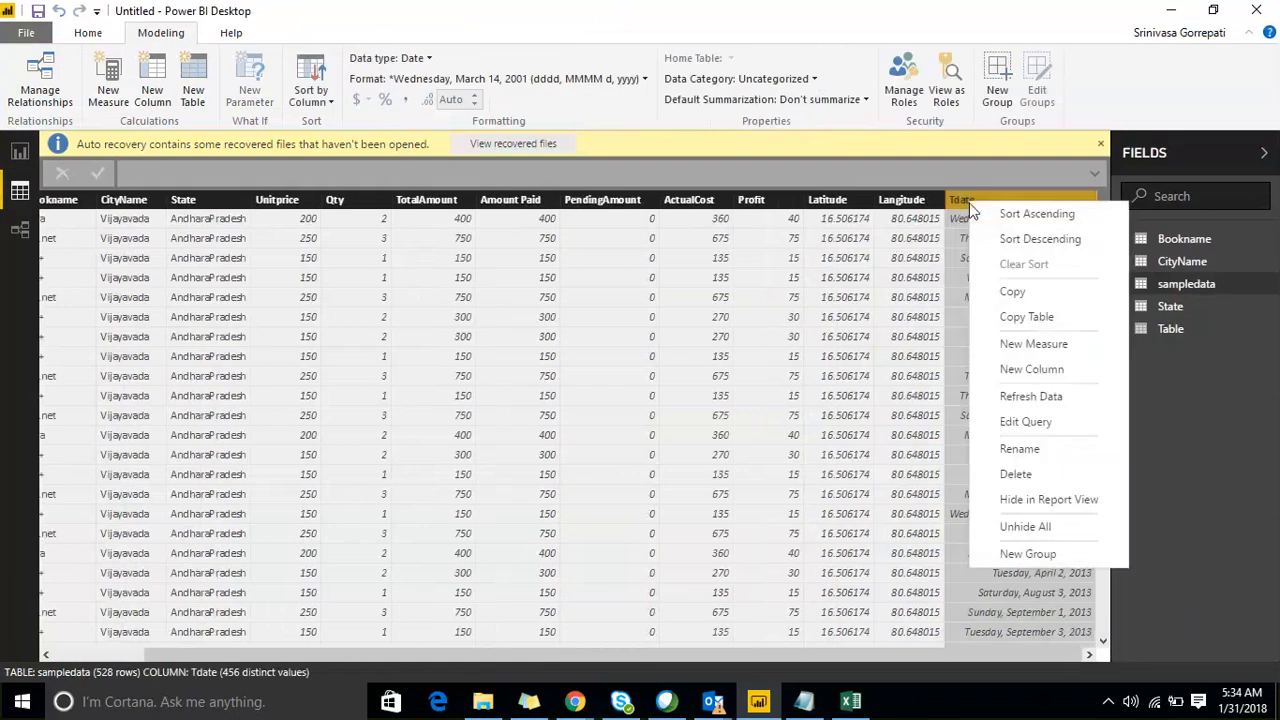
left_click(1028, 241)
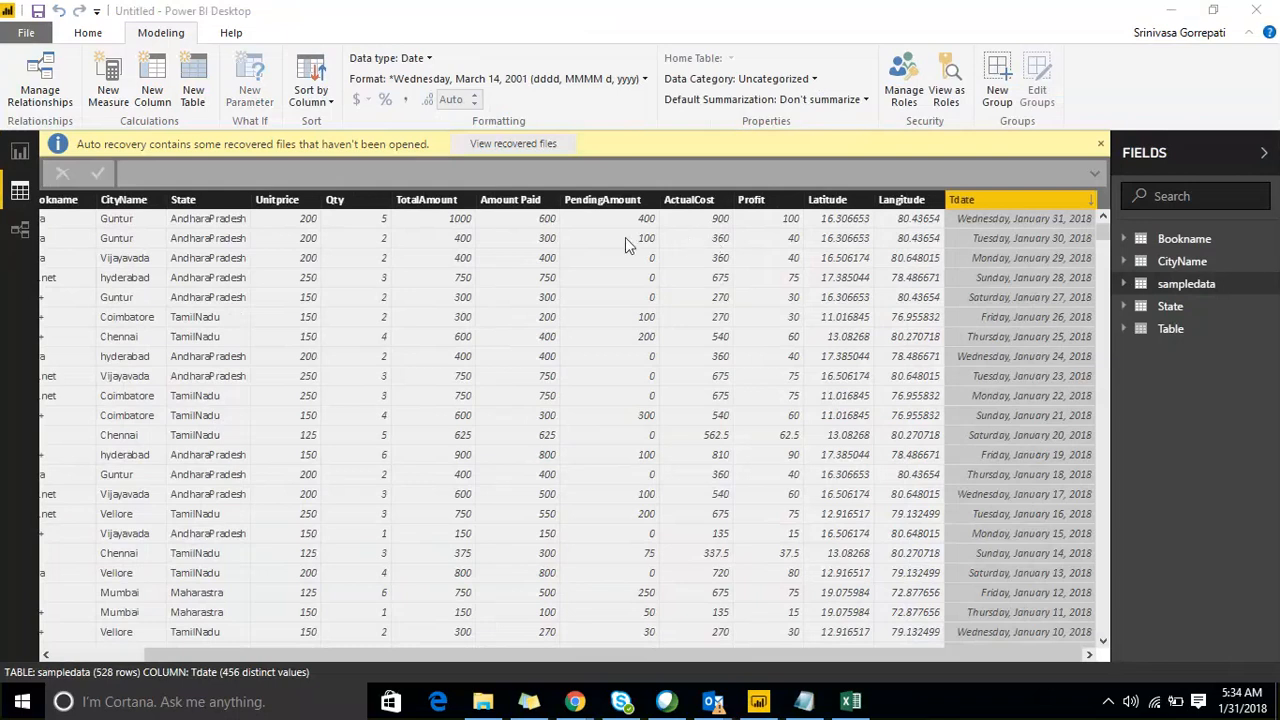
left_click(21, 153)
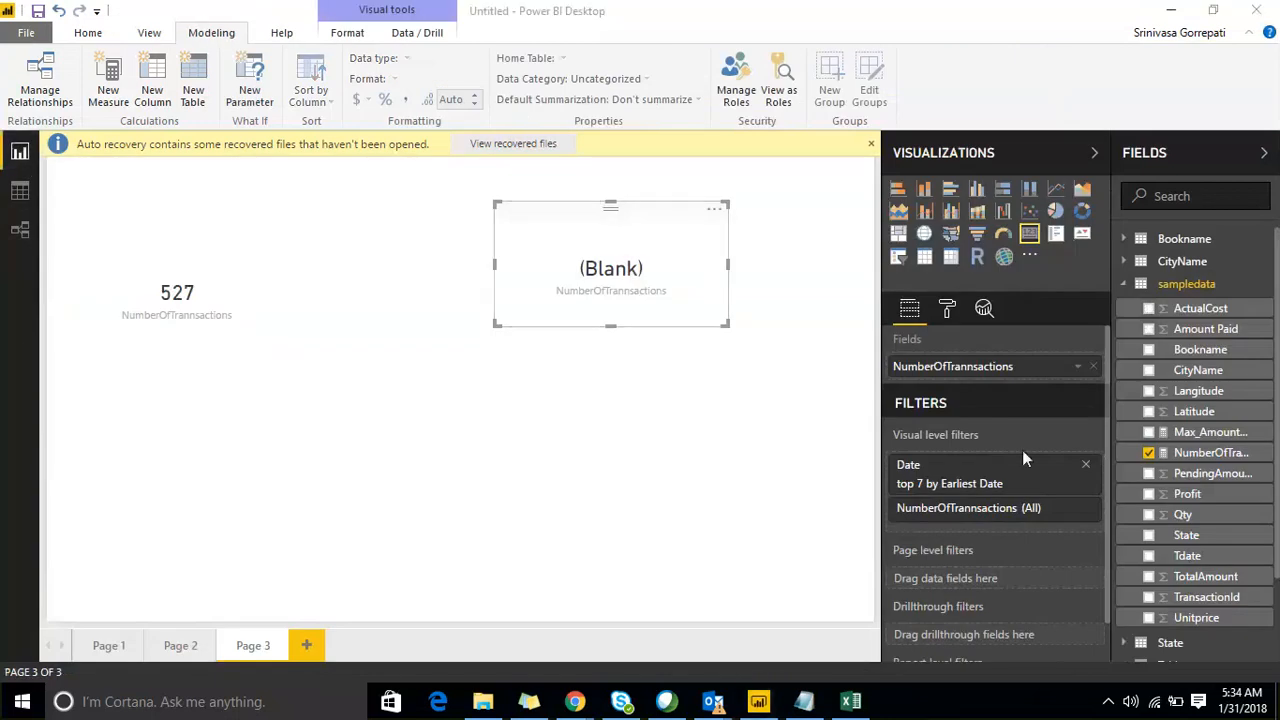
scroll(1022, 450, "down", 1)
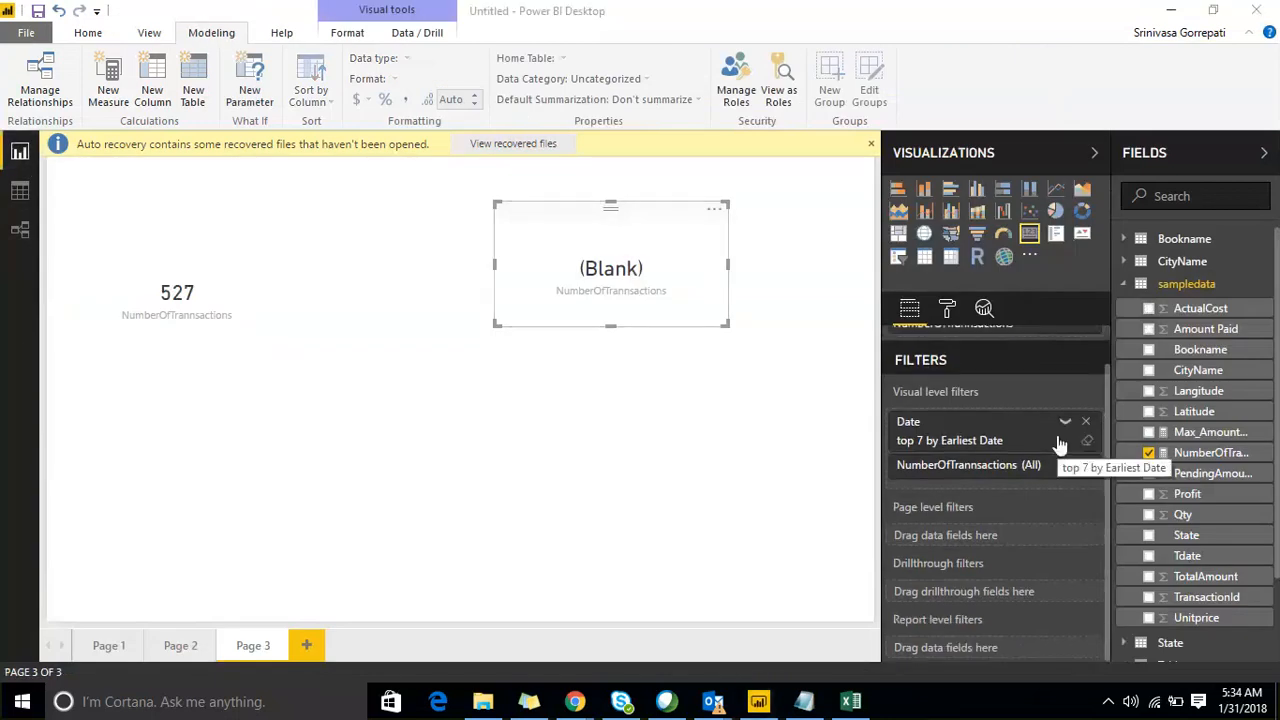
scroll(1056, 447, "up", 1)
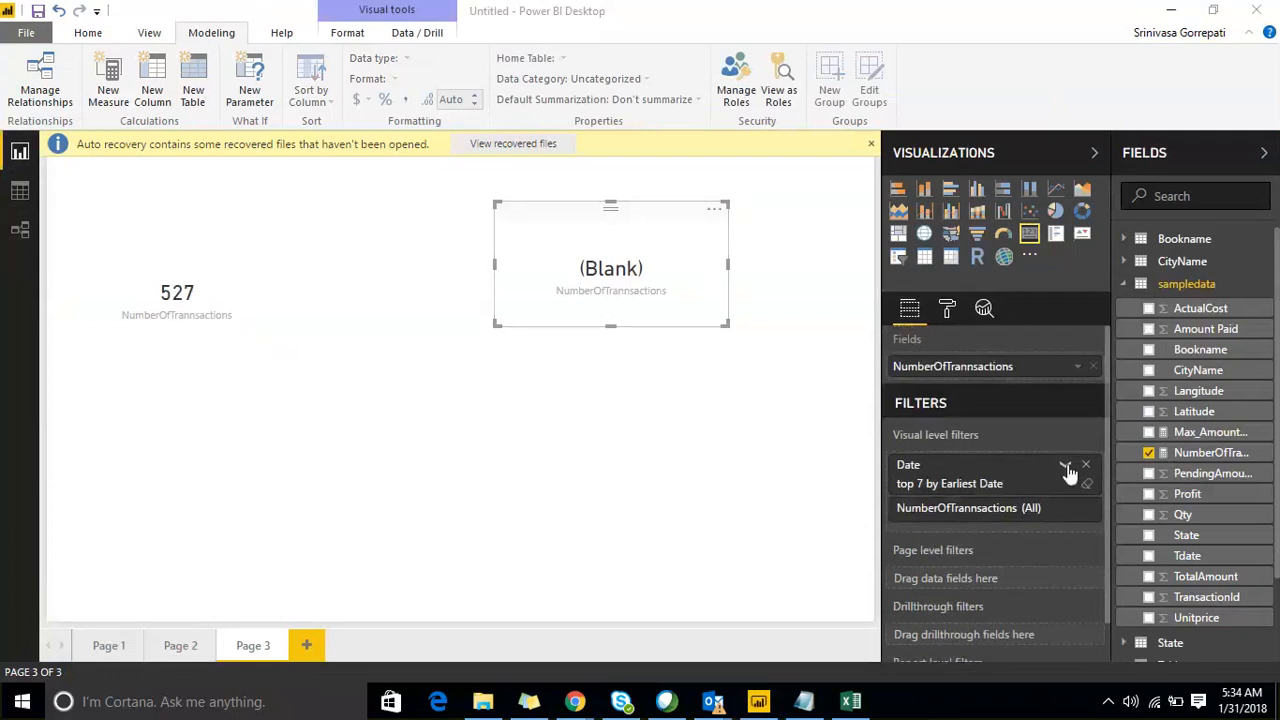
left_click(1065, 467)
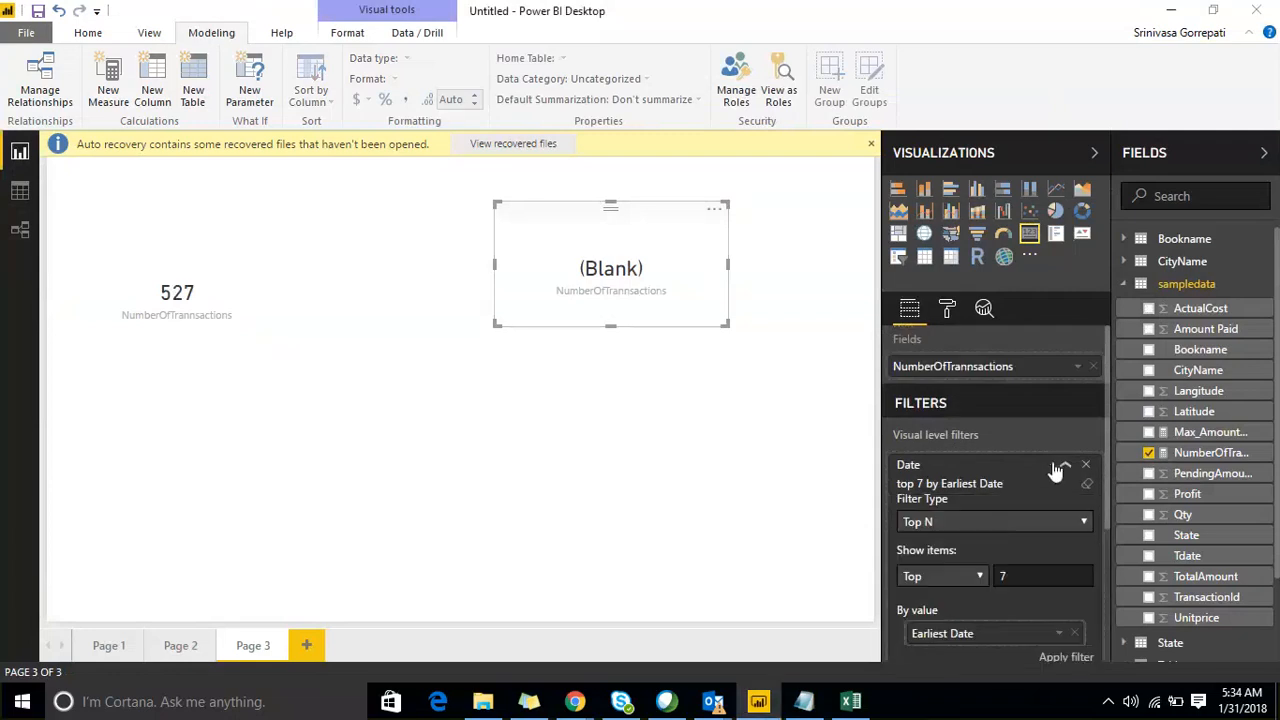
left_click(1017, 519)
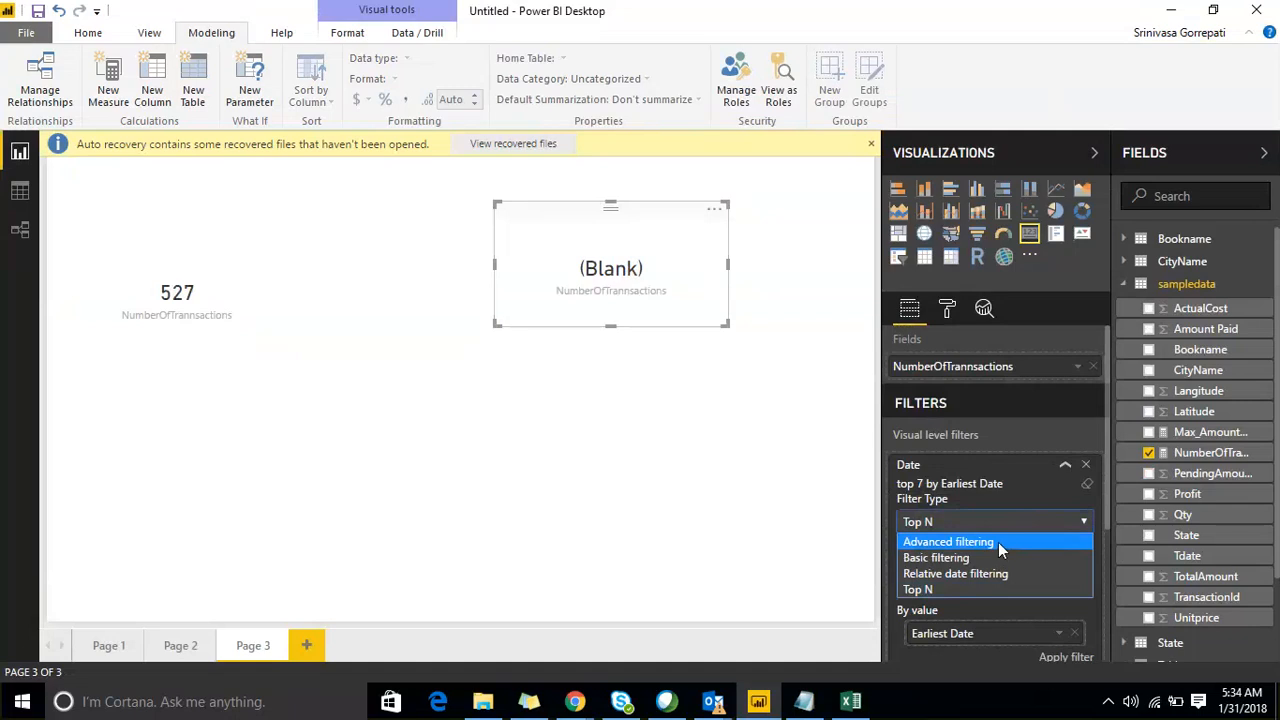
left_click(998, 542)
scroll(981, 488, "down", 2)
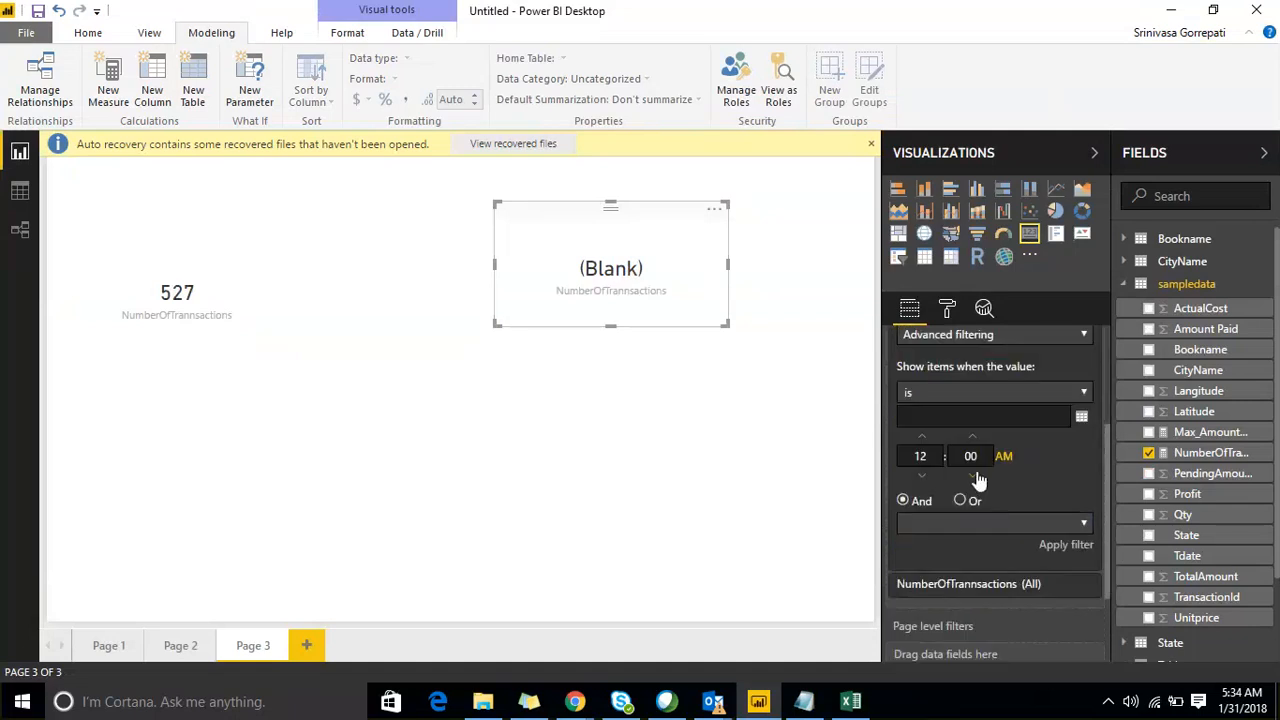
scroll(975, 476, "up", 1)
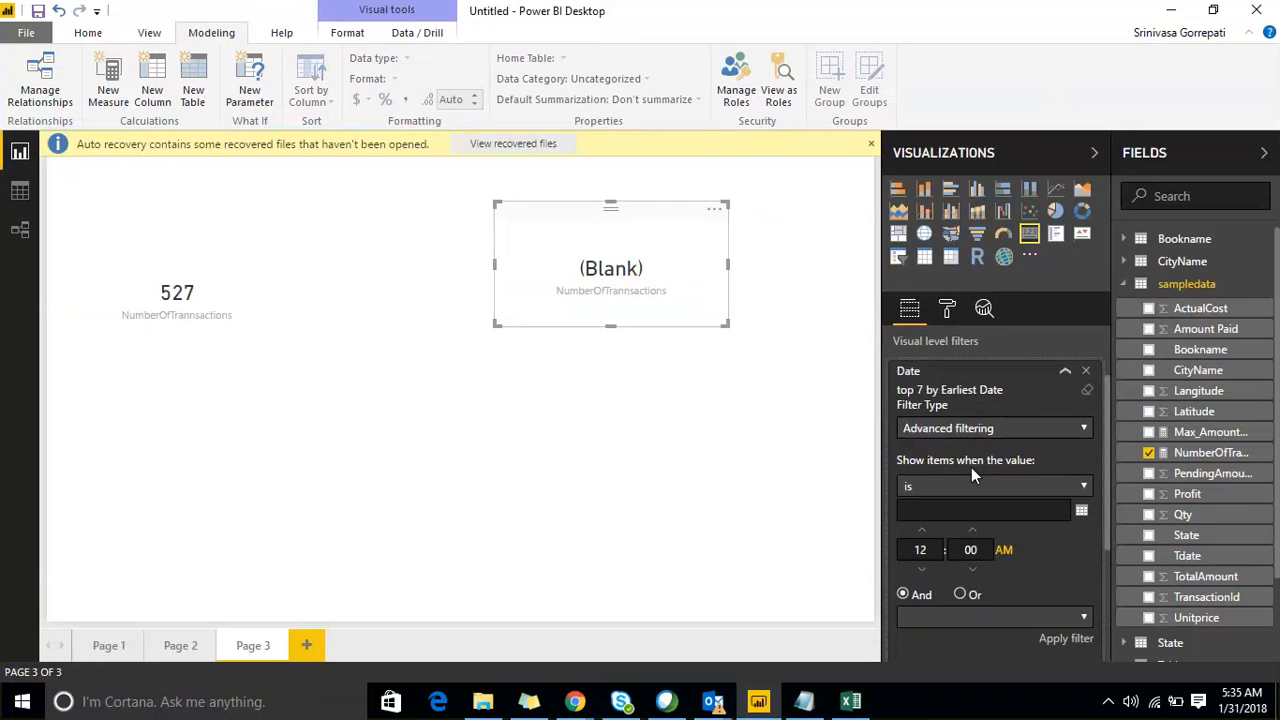
left_click(543, 414)
left_click(615, 243)
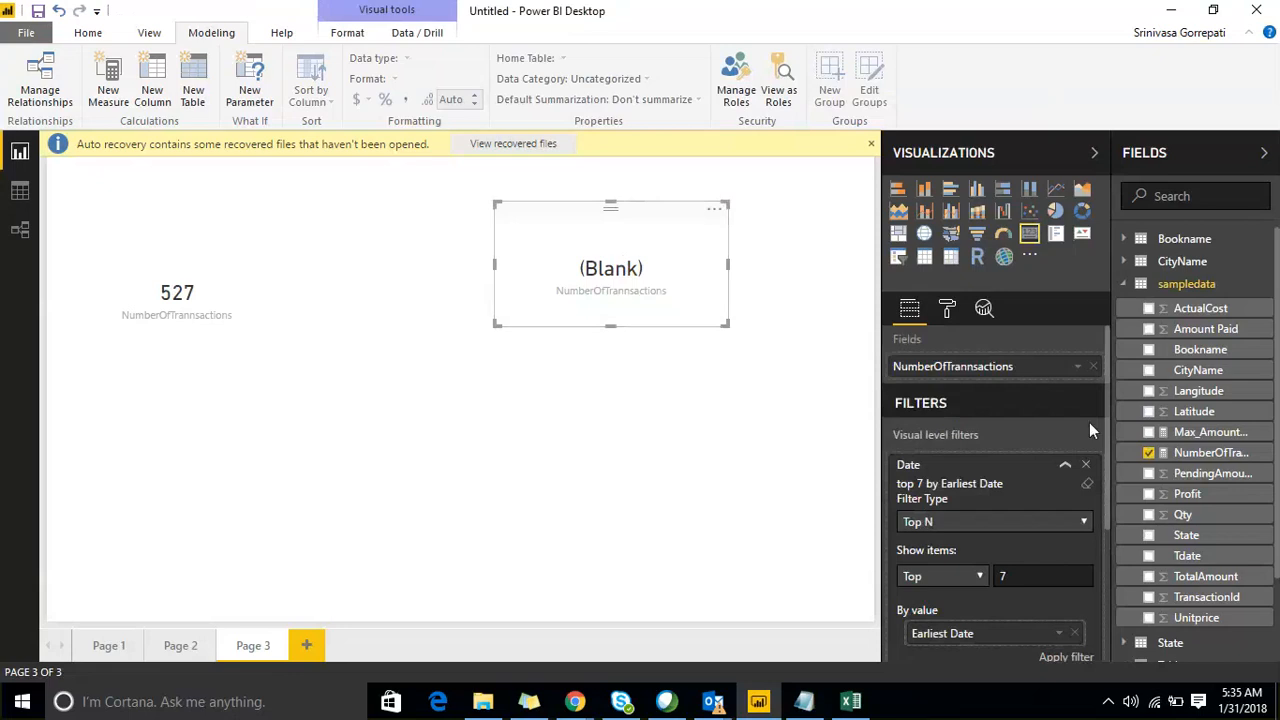
Look over the calendar table's fields, and examine the Date filter of the NumberOfTrannsactions card on Page 1.
left_click(1124, 284)
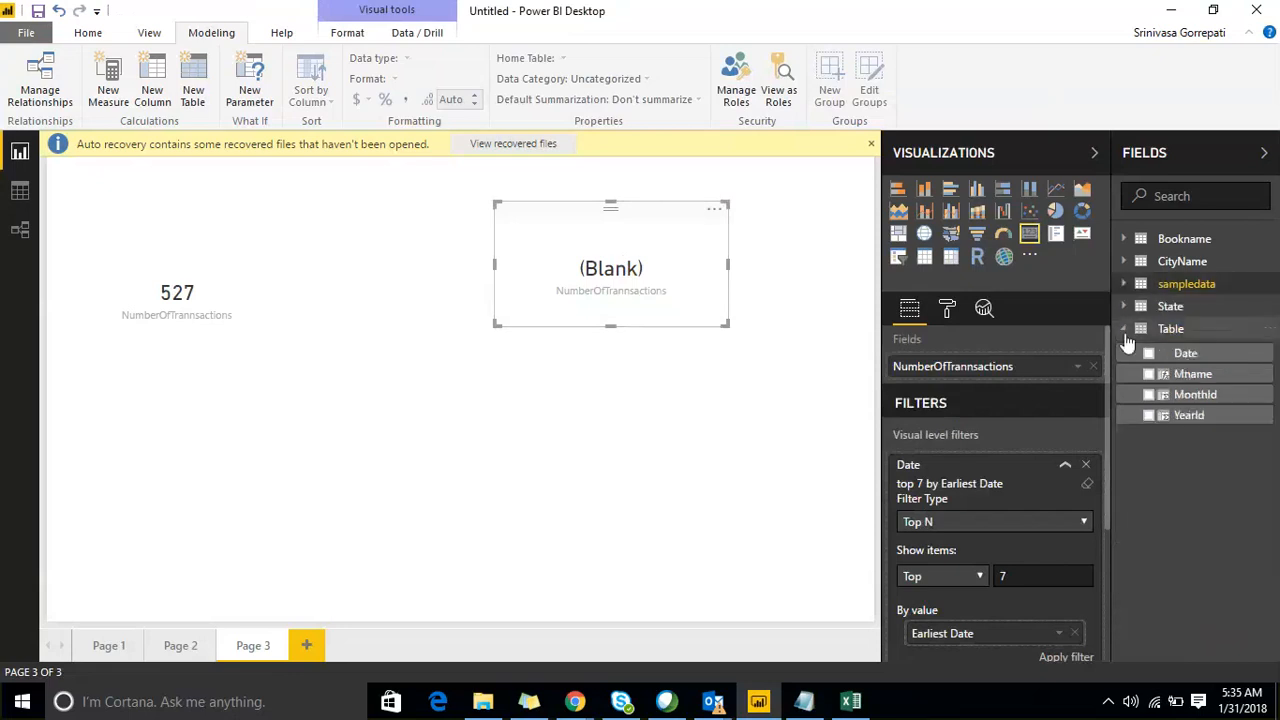
left_click(1066, 467)
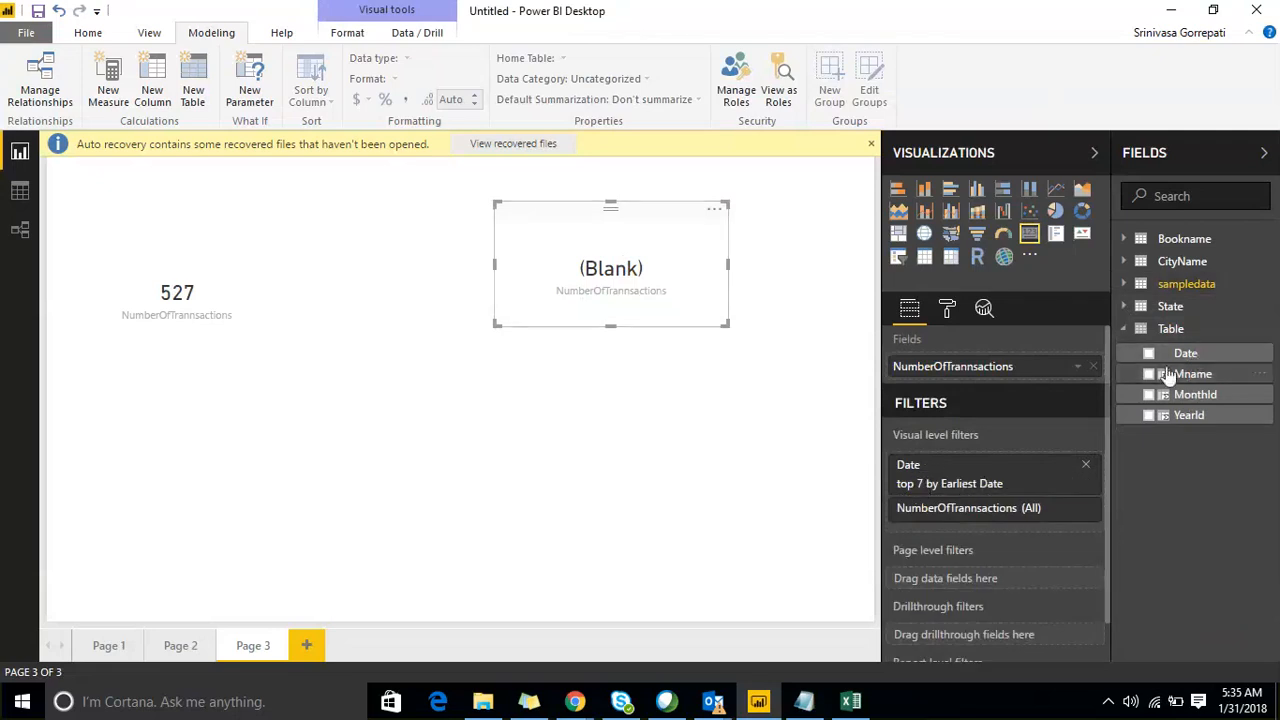
left_click(383, 460)
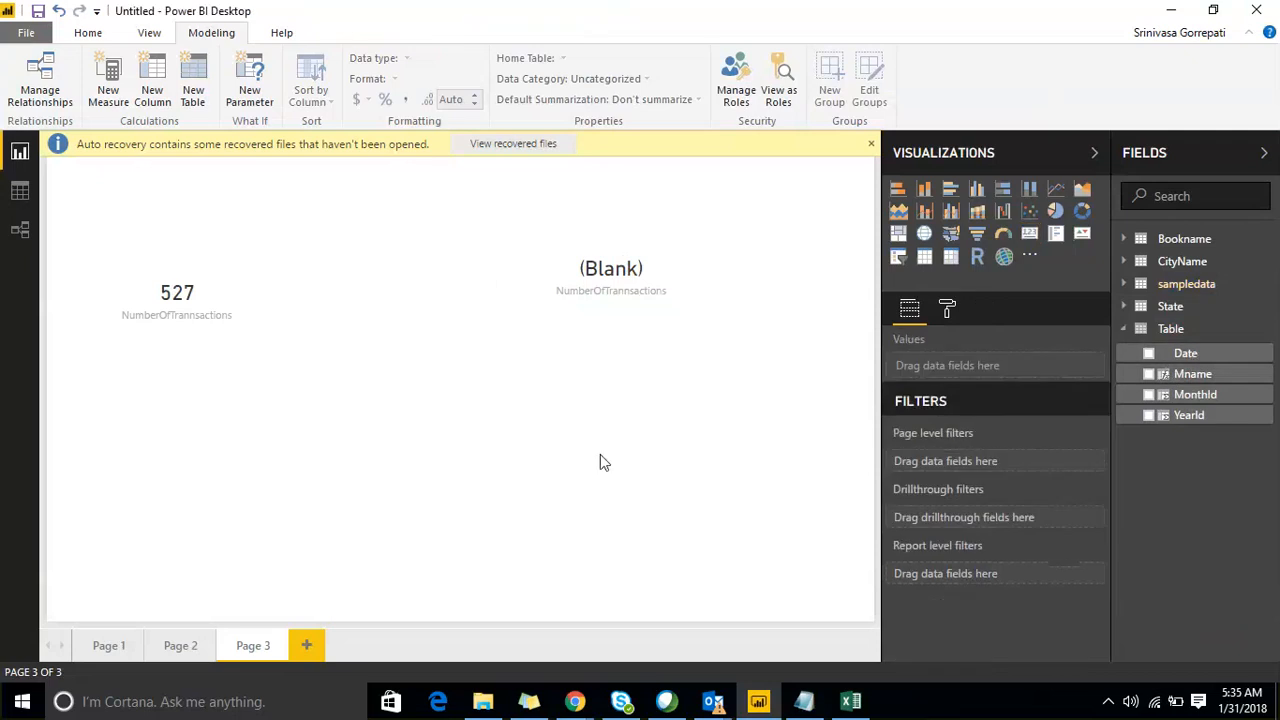
left_click(115, 648)
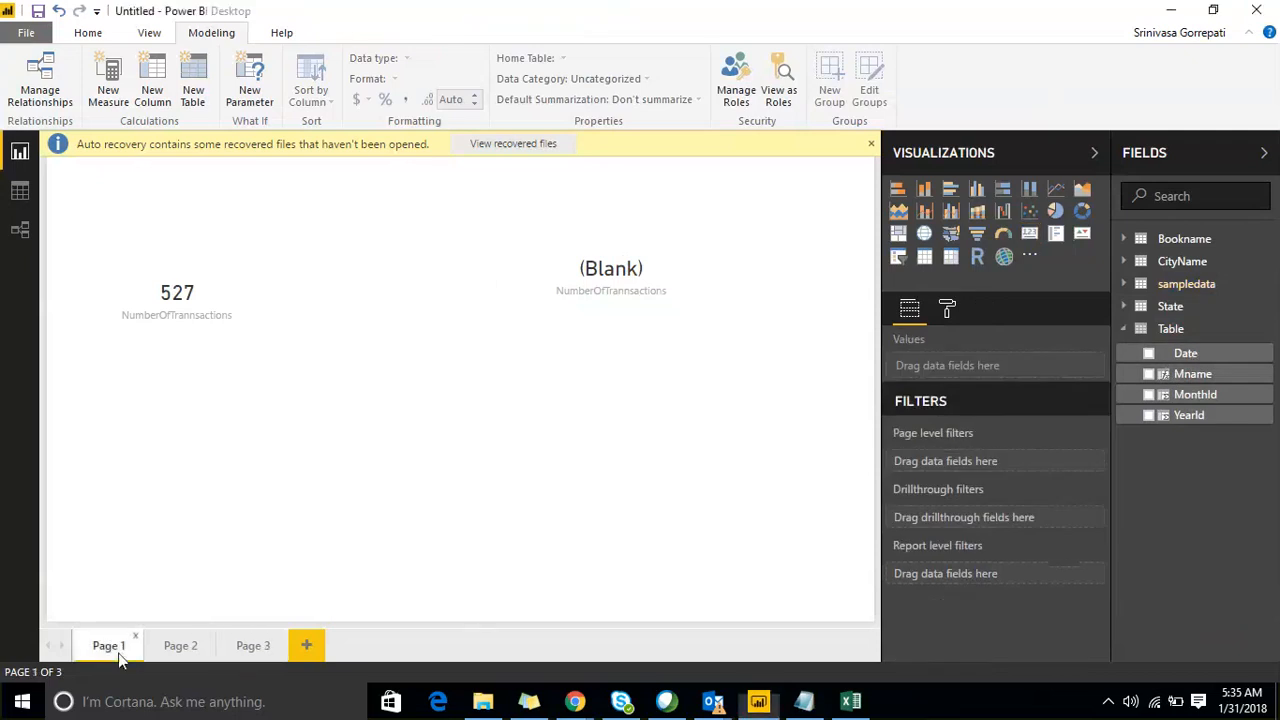
left_click(627, 241)
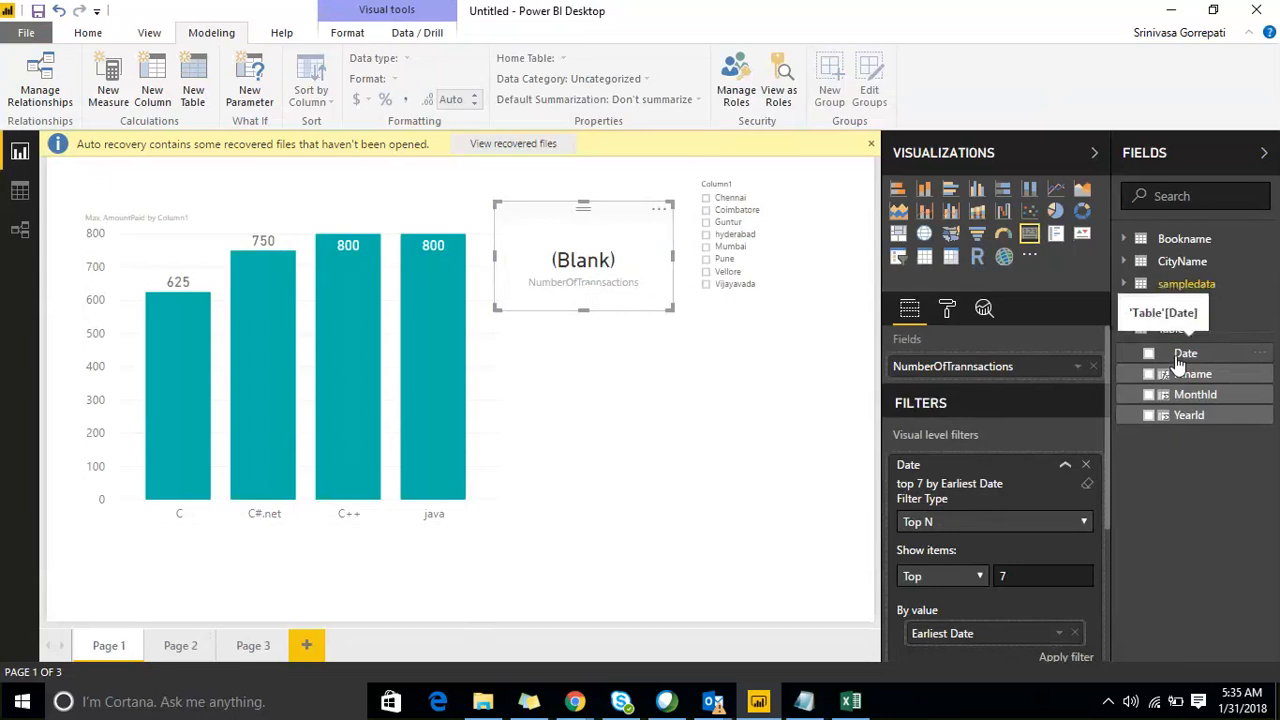
Sort the calendar table's data rows by Date in descending order and return to the report page.
left_click(14, 195)
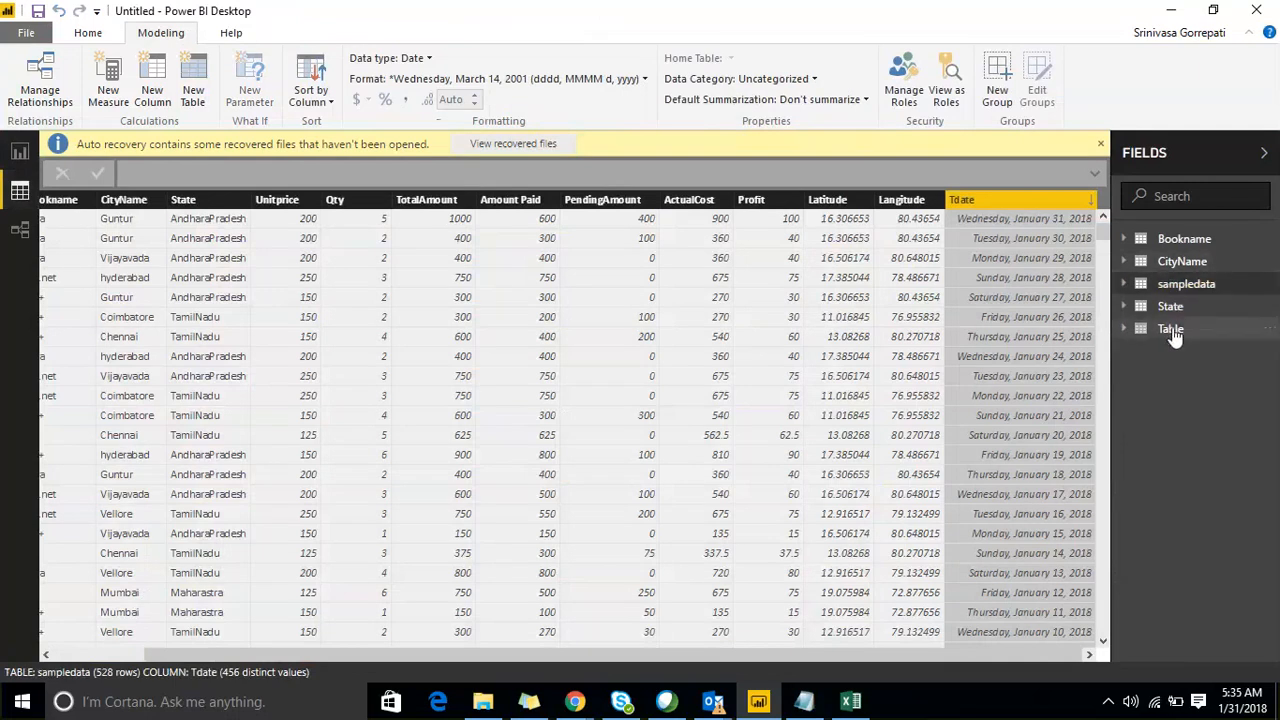
left_click(1172, 330)
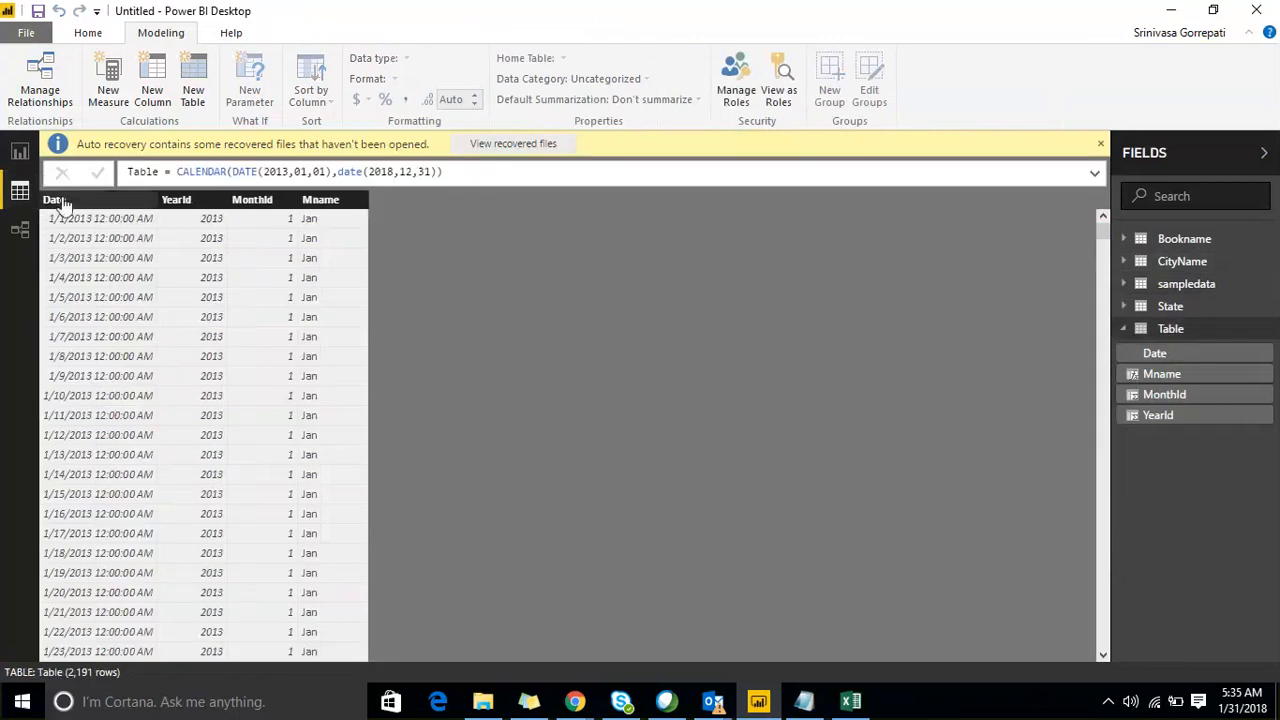
right_click(60, 202)
left_click(109, 235)
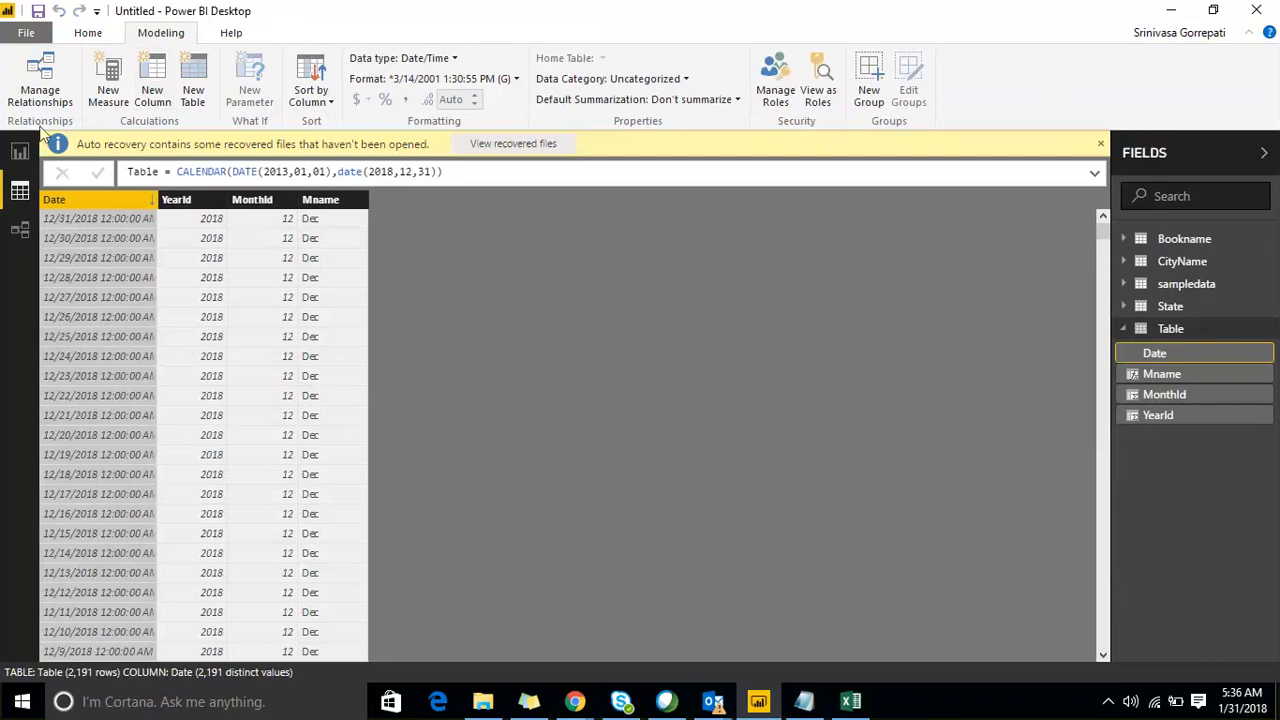
left_click(19, 152)
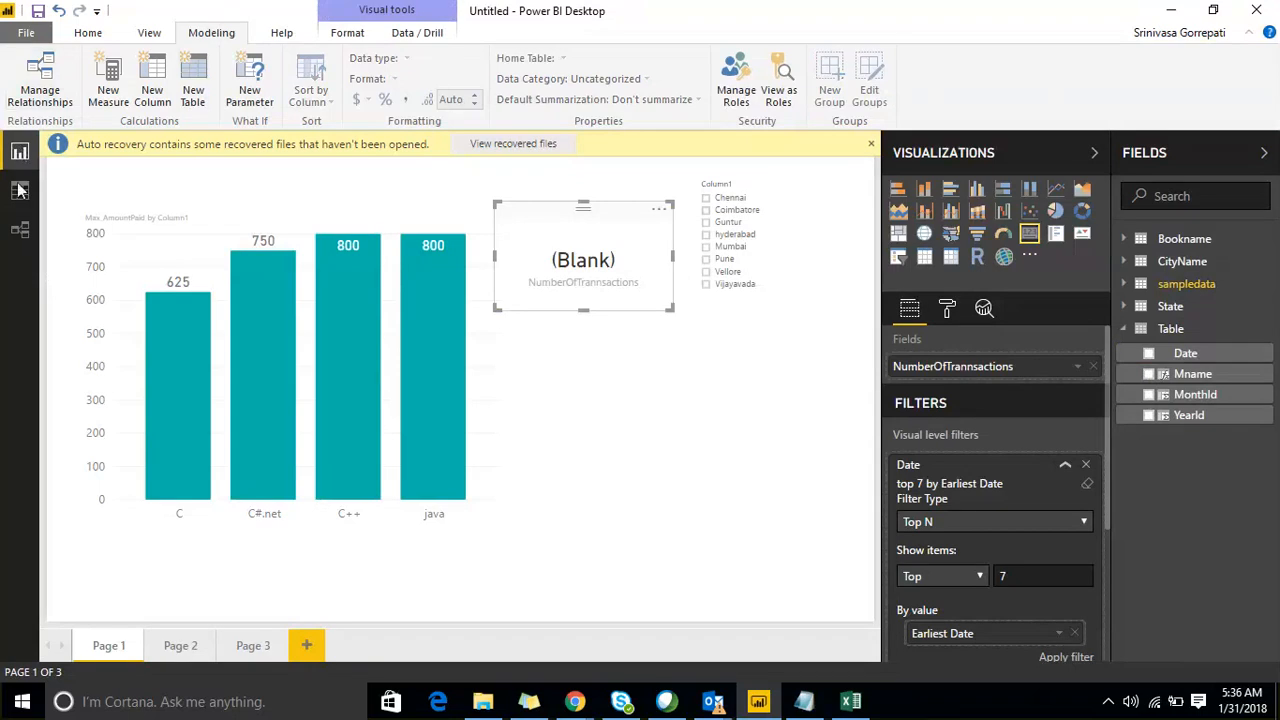
Change the calendar table formula's end date to TODAY() in place of the fixed date, and return to the report page.
left_click(20, 190)
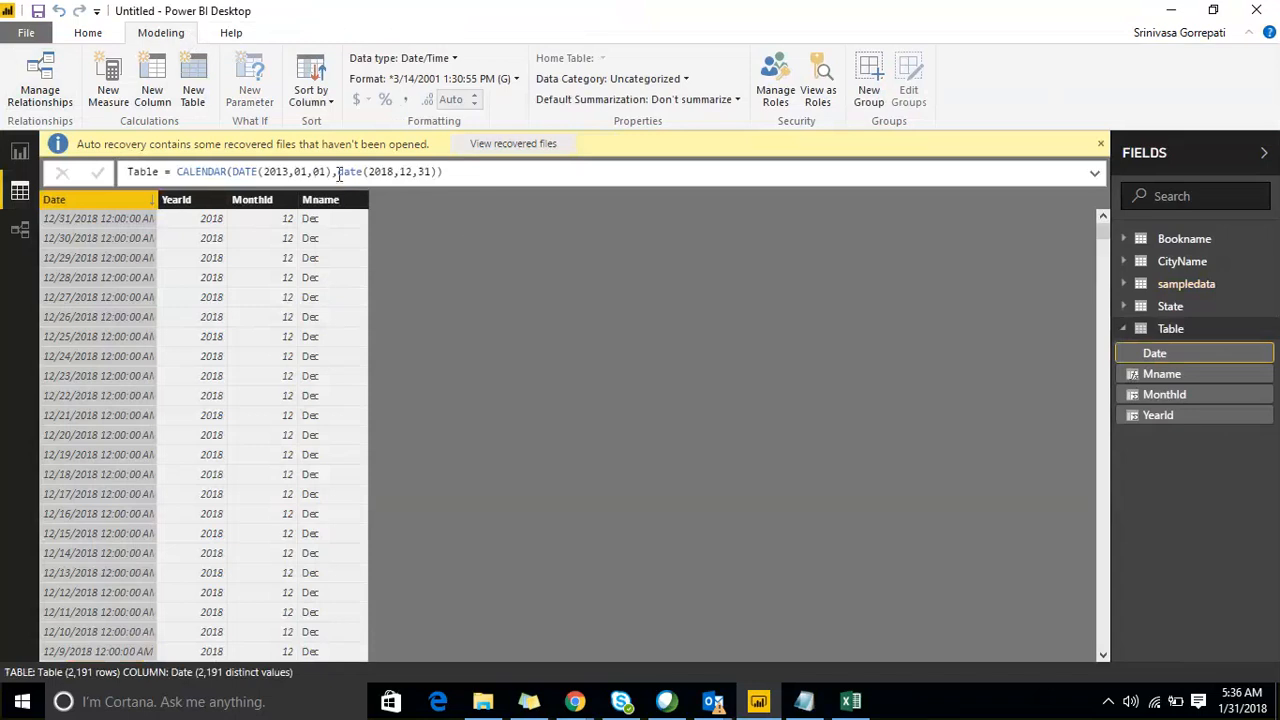
left_click_drag(338, 172, 437, 172)
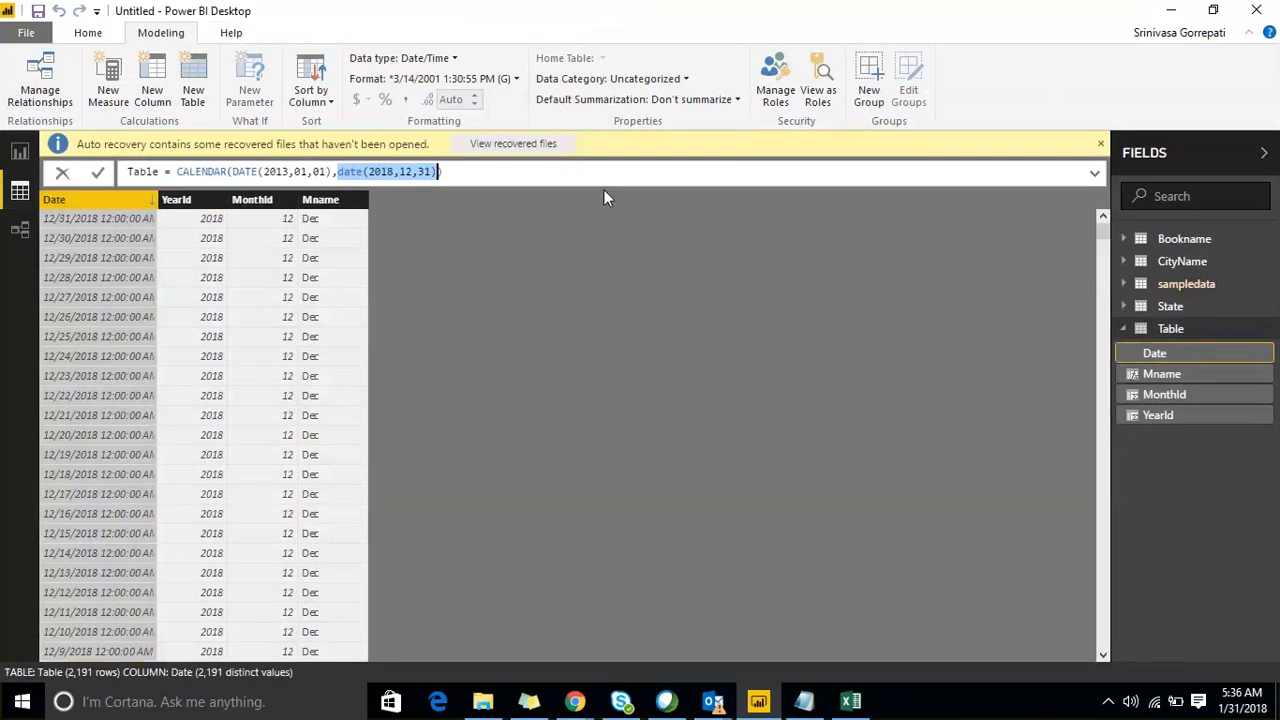
type("T")
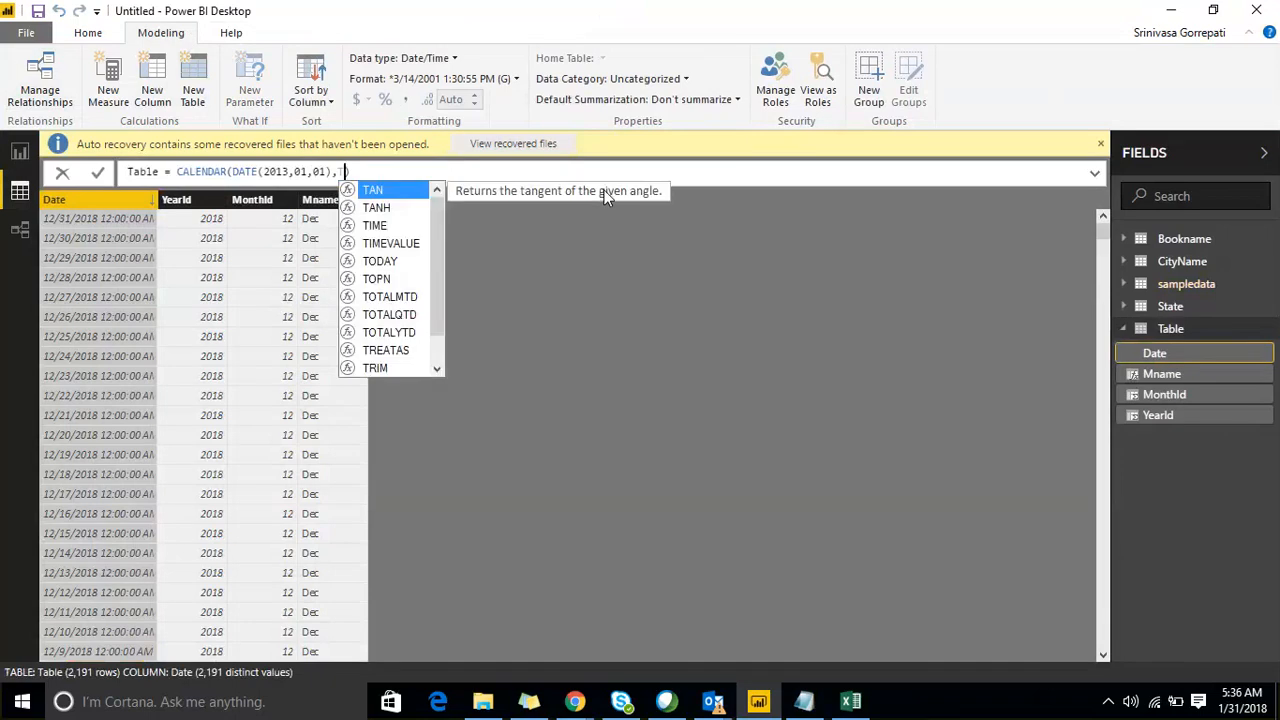
type("oday")
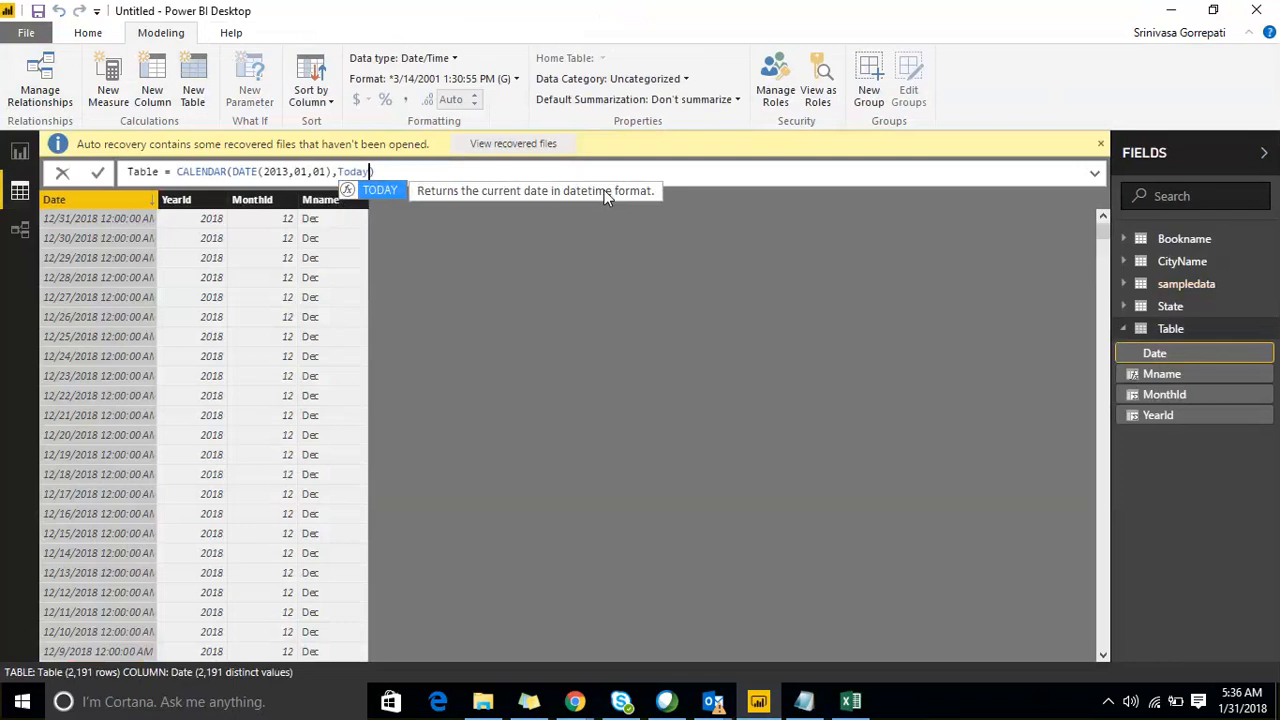
key("Tab")
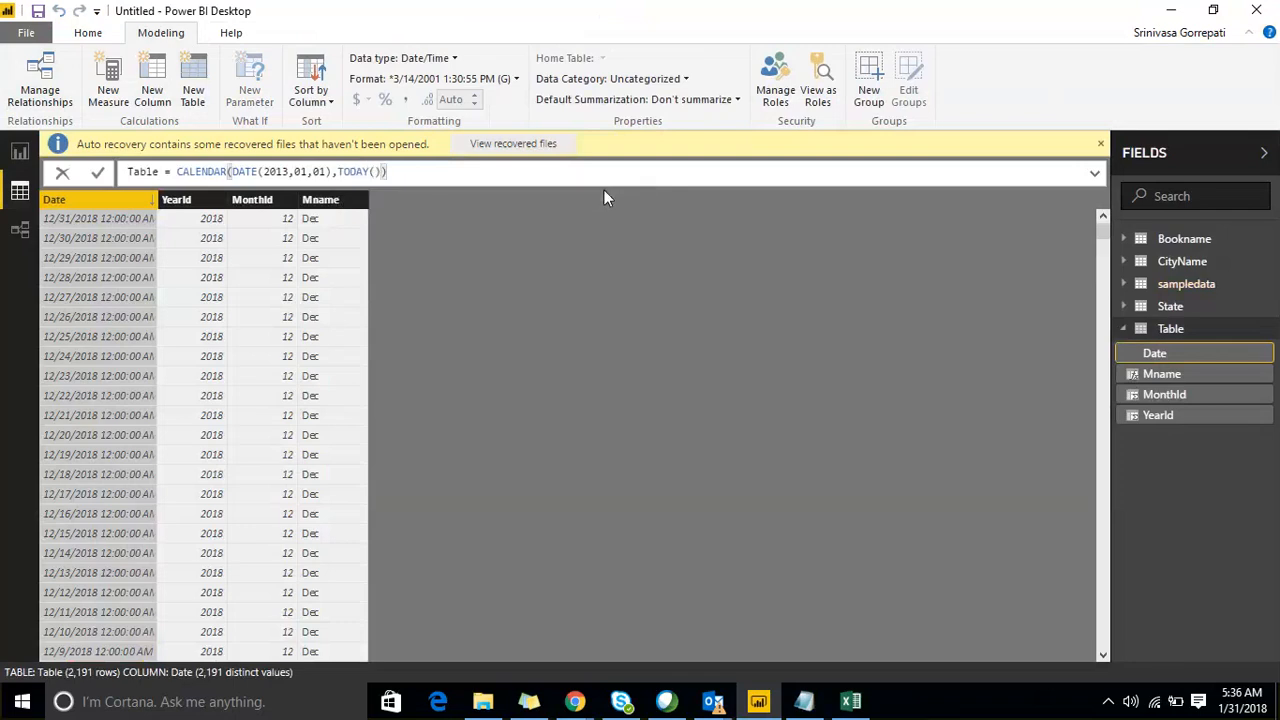
key("Return")
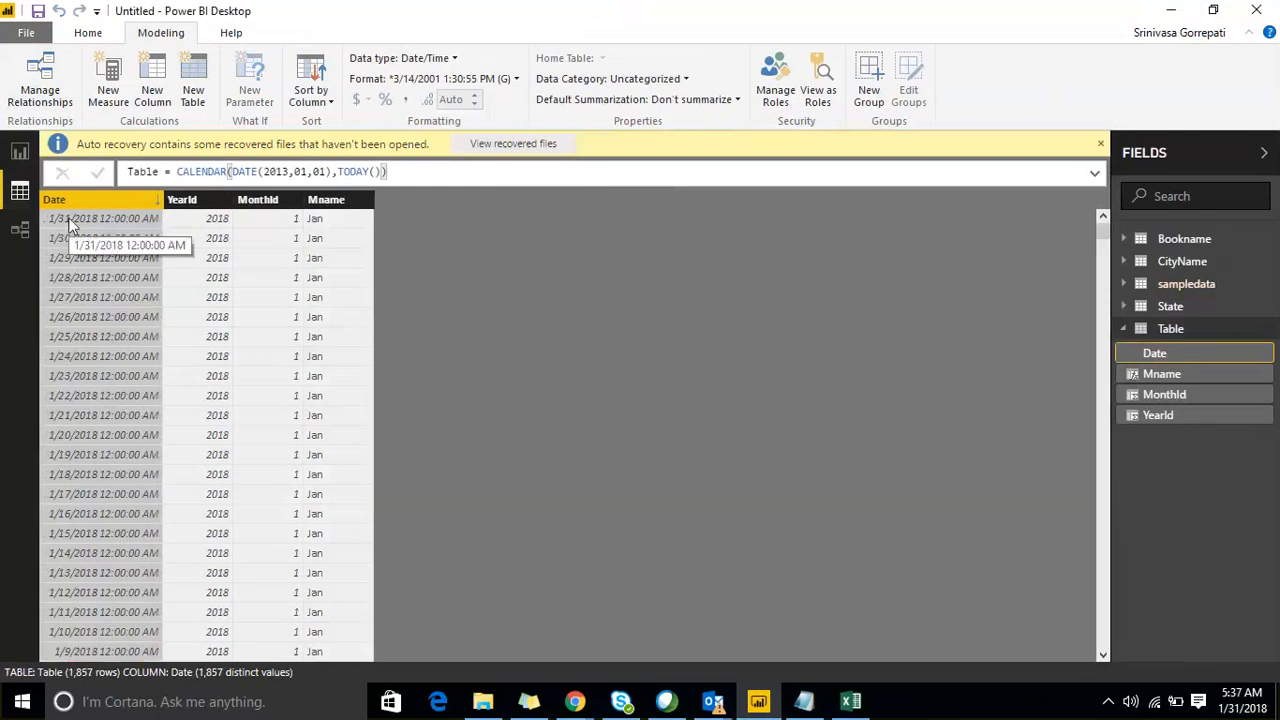
left_click(16, 156)
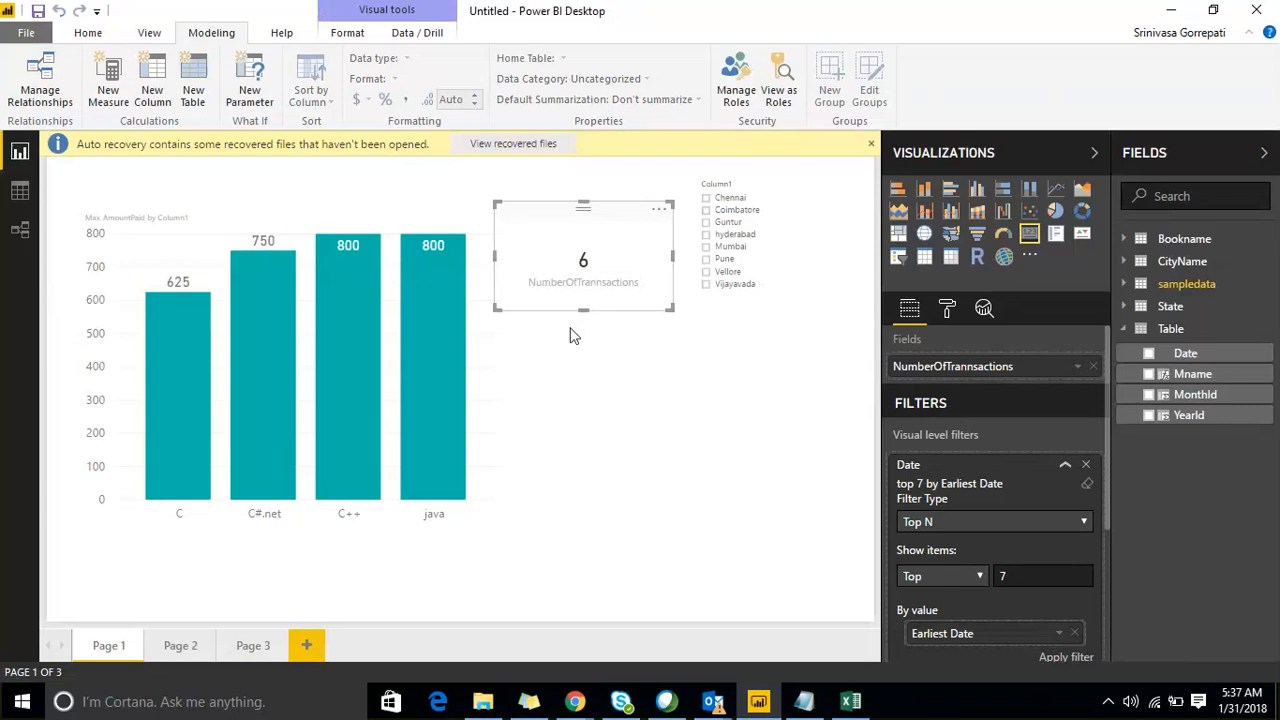
Refresh the report data, dismiss the auto recovery notice, and check the card's Date filter settings.
left_click(868, 146)
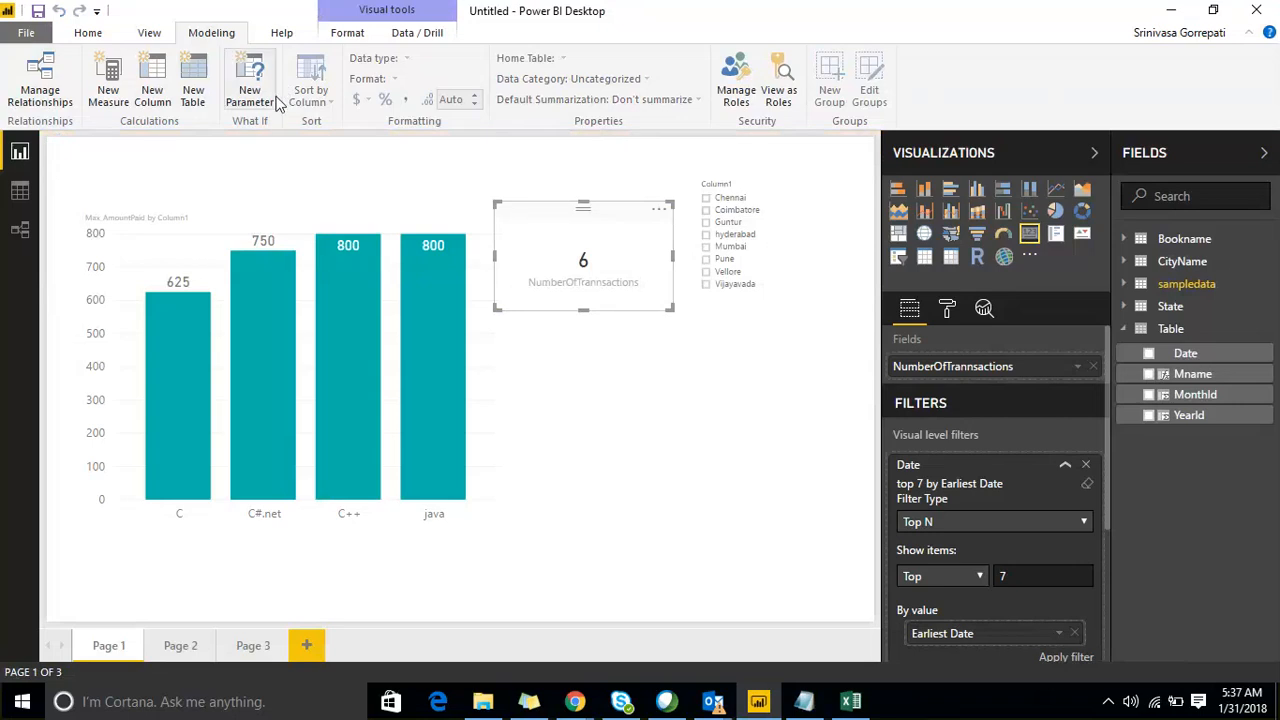
left_click(90, 33)
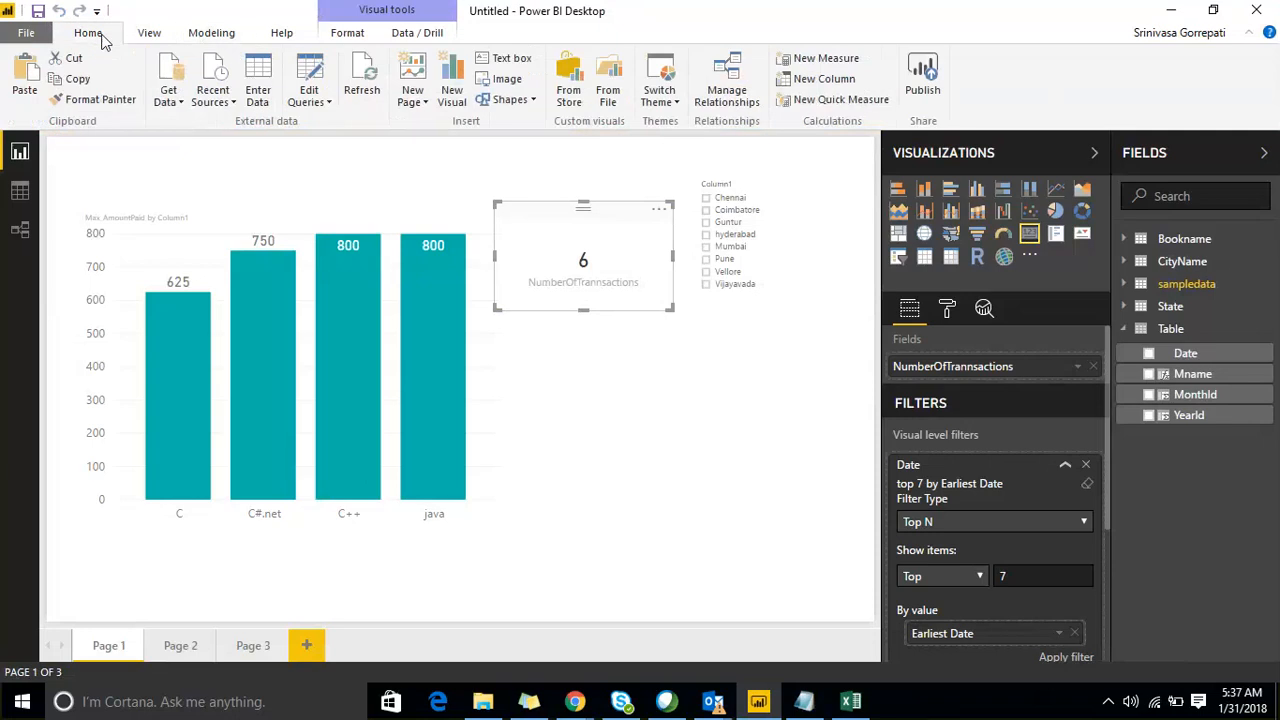
left_click(364, 92)
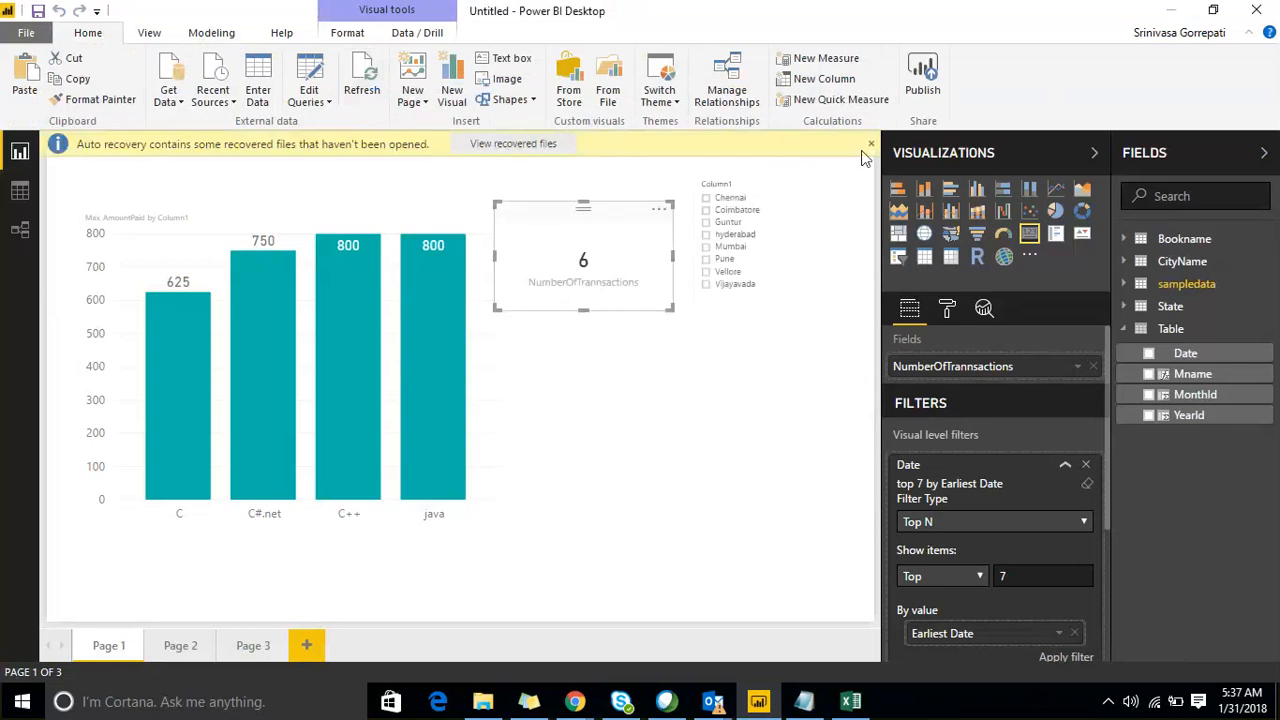
left_click(871, 144)
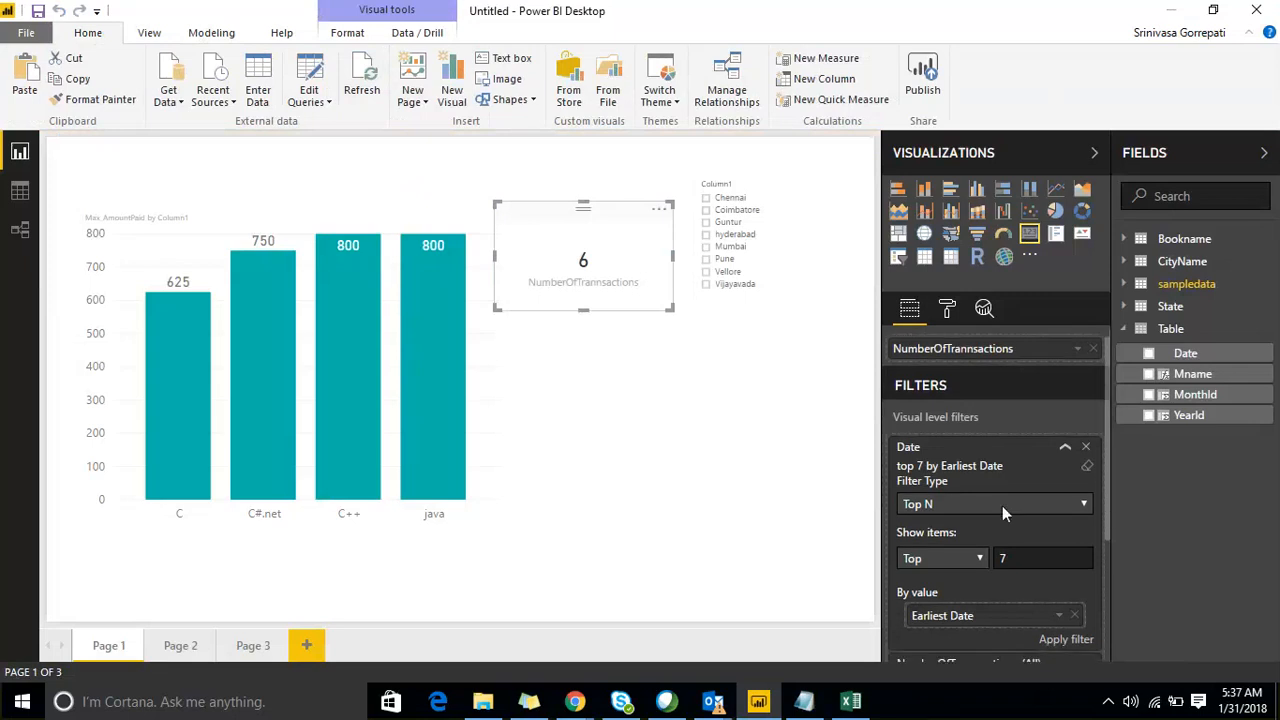
scroll(1002, 505, "down", 3)
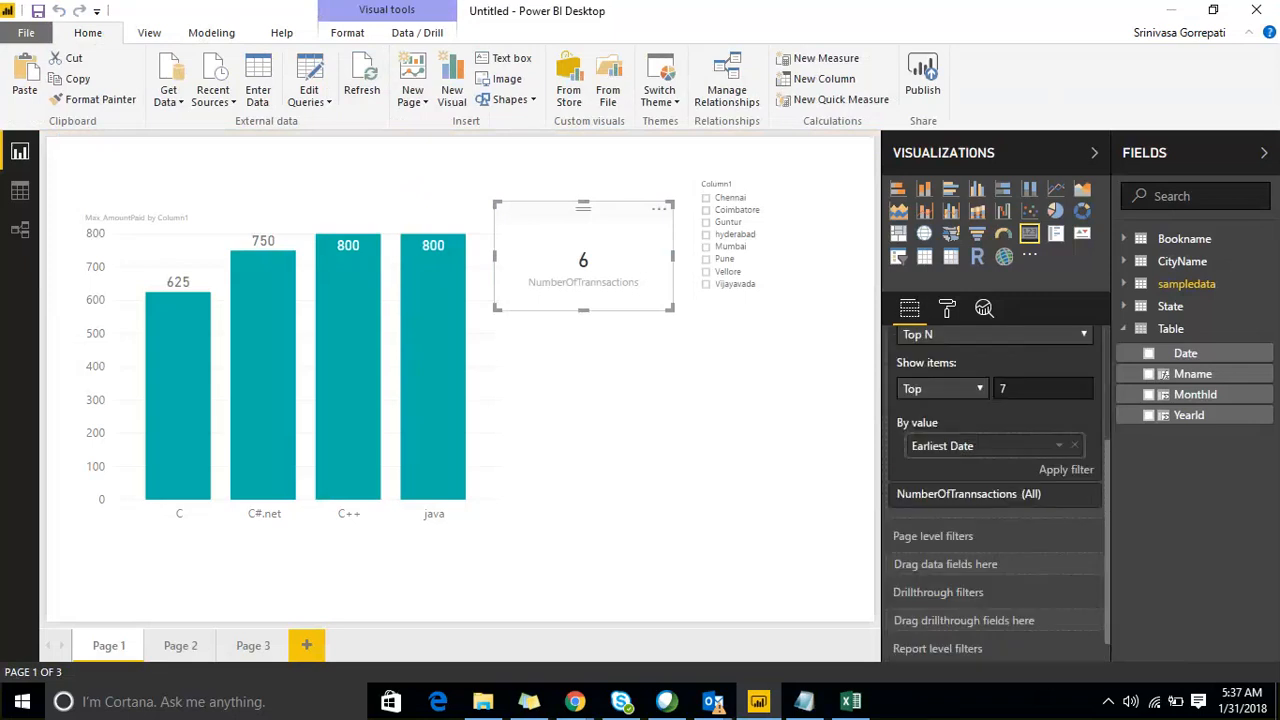
Change the data type of the calendar table's Date column to Date and return to the report page.
left_click(18, 205)
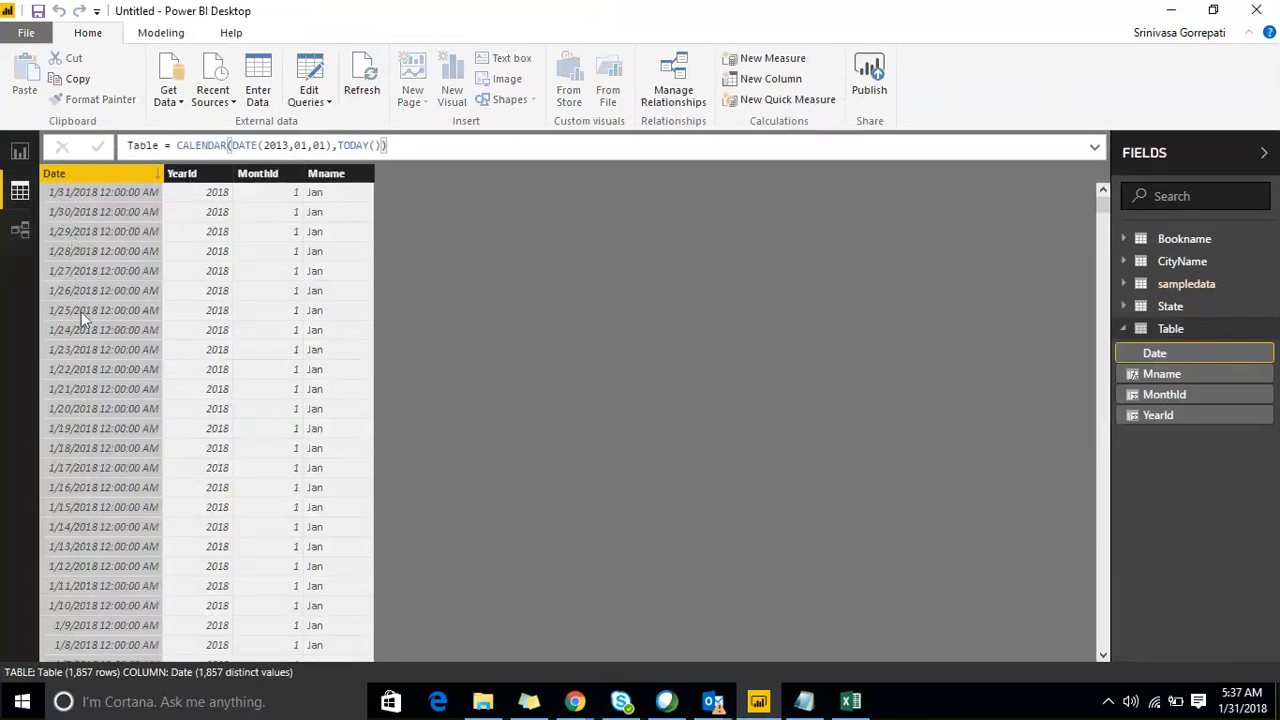
right_click(100, 175)
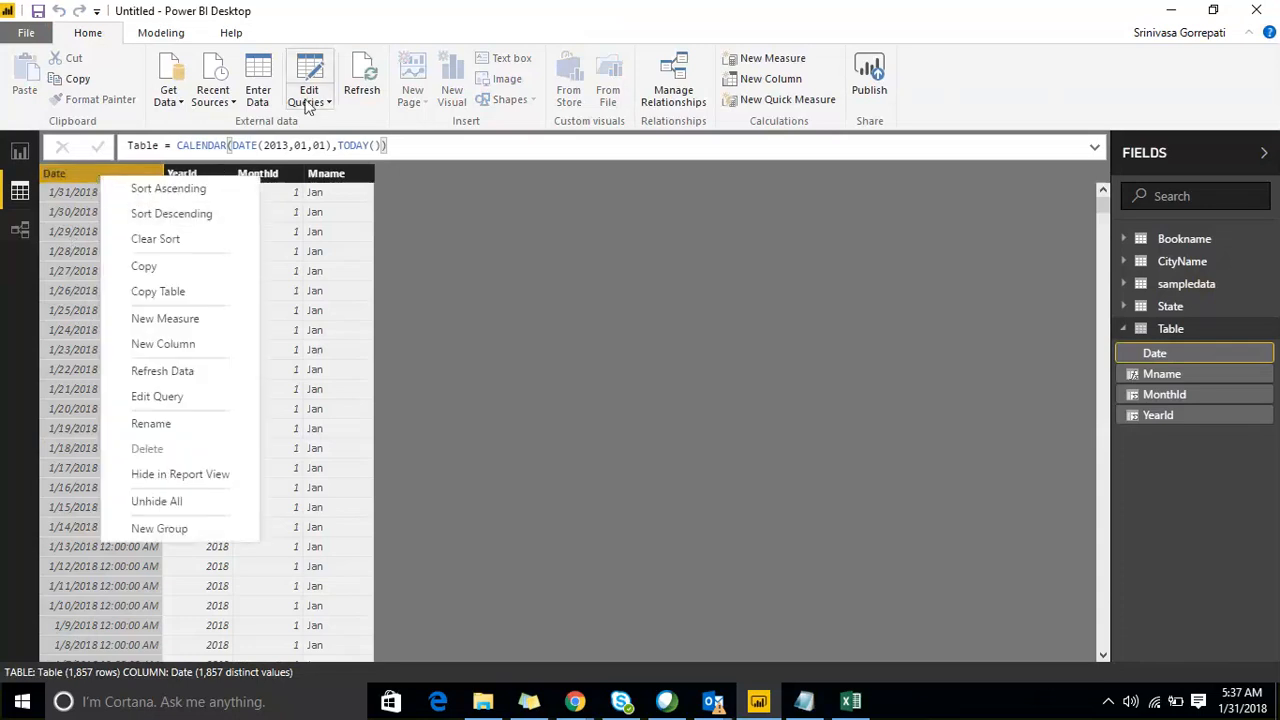
left_click(168, 34)
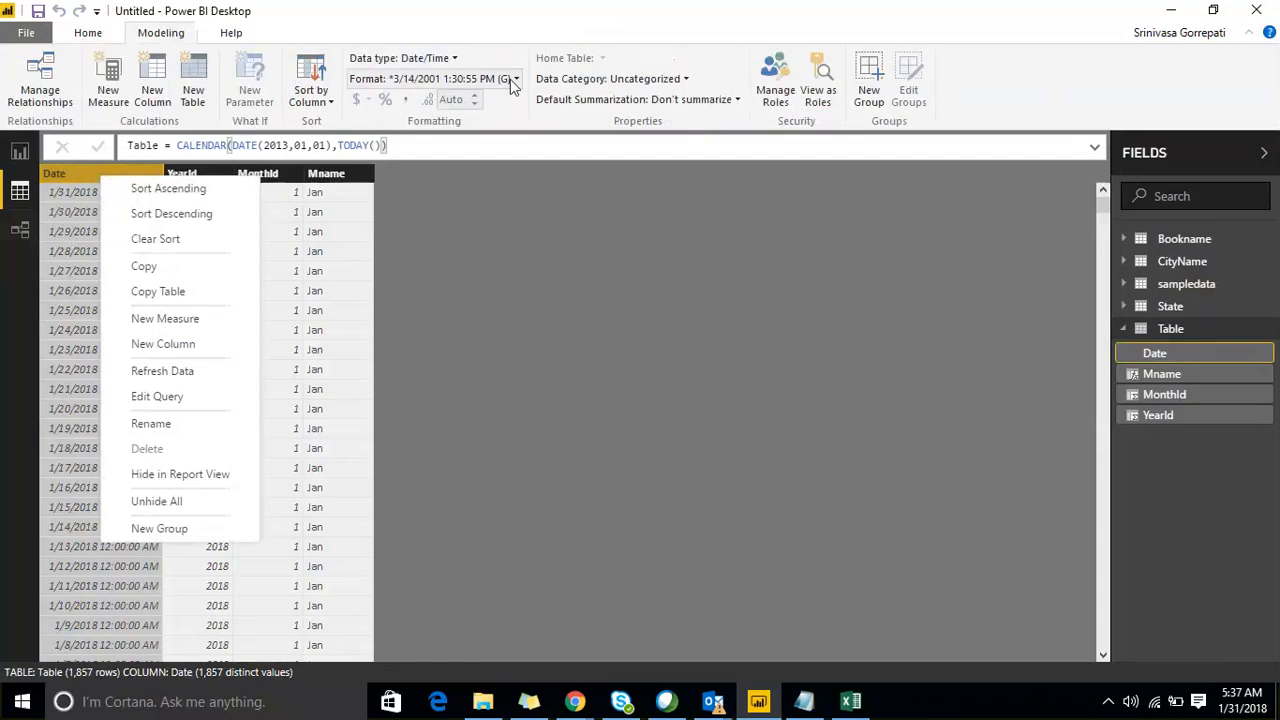
left_click(400, 58)
left_click(416, 164)
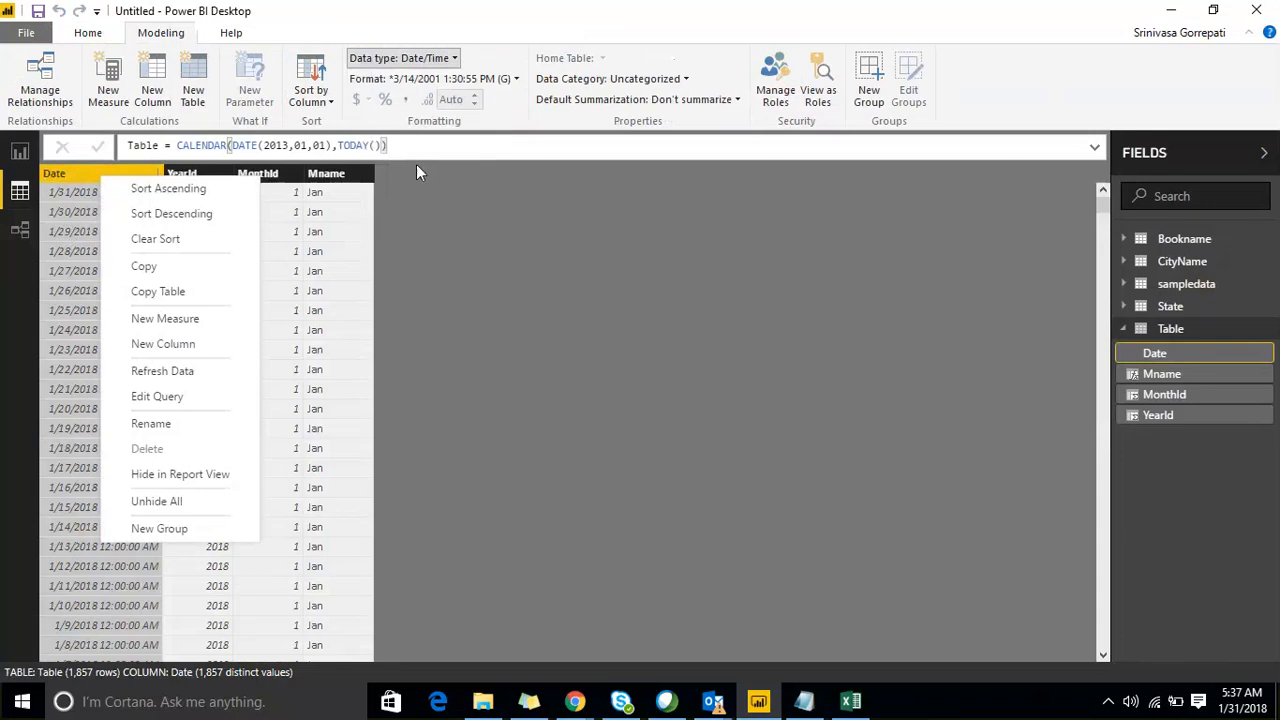
left_click(480, 250)
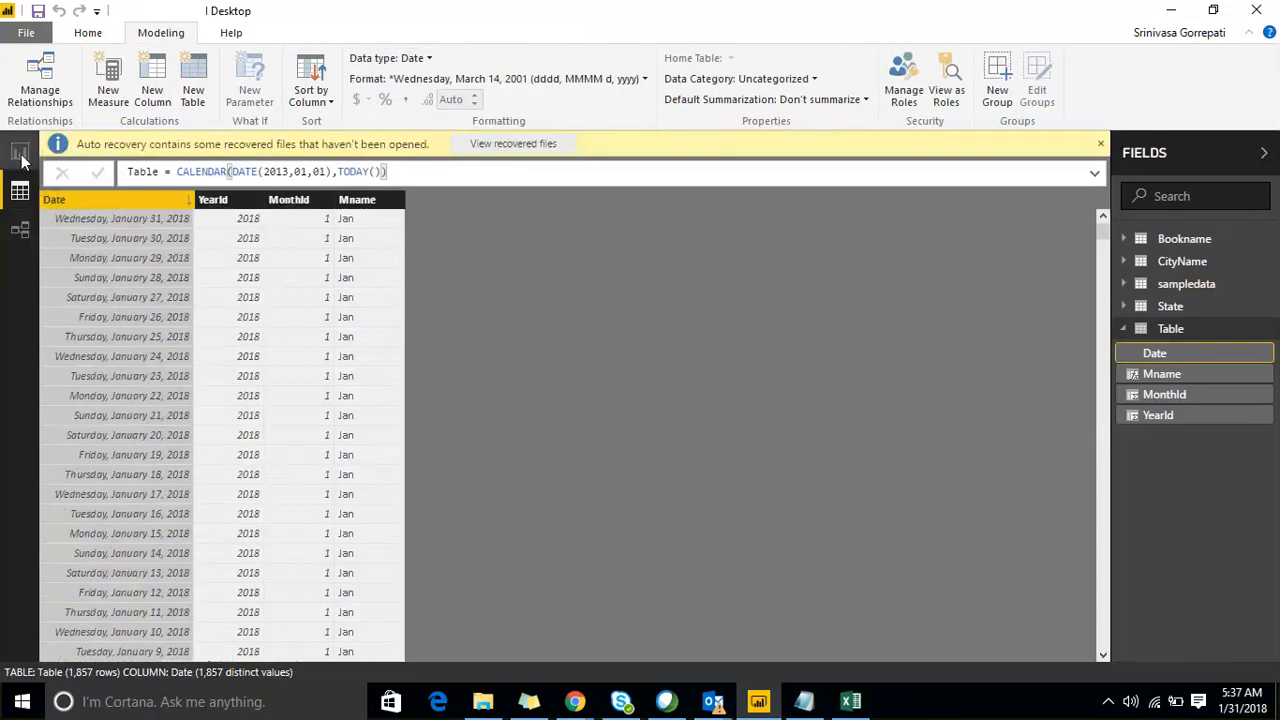
left_click(20, 151)
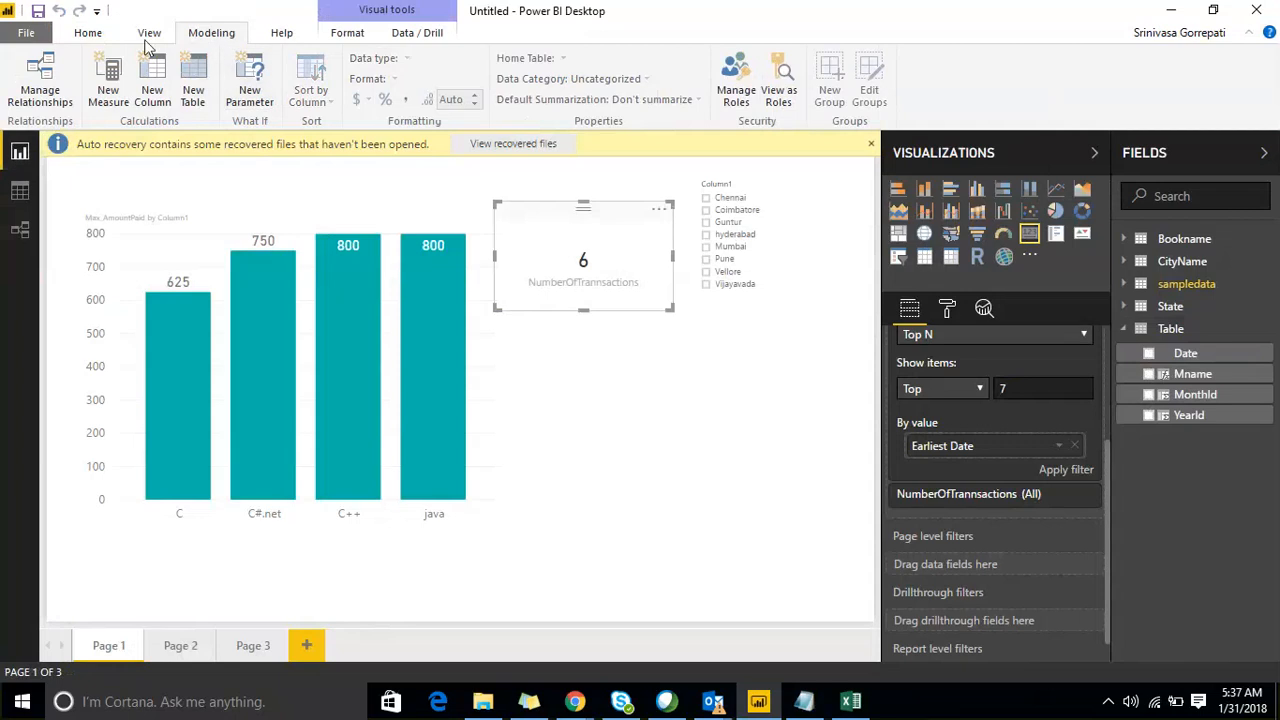
Refresh the report data again and deselect the NumberOfTrannsactions card.
left_click(88, 32)
left_click(360, 89)
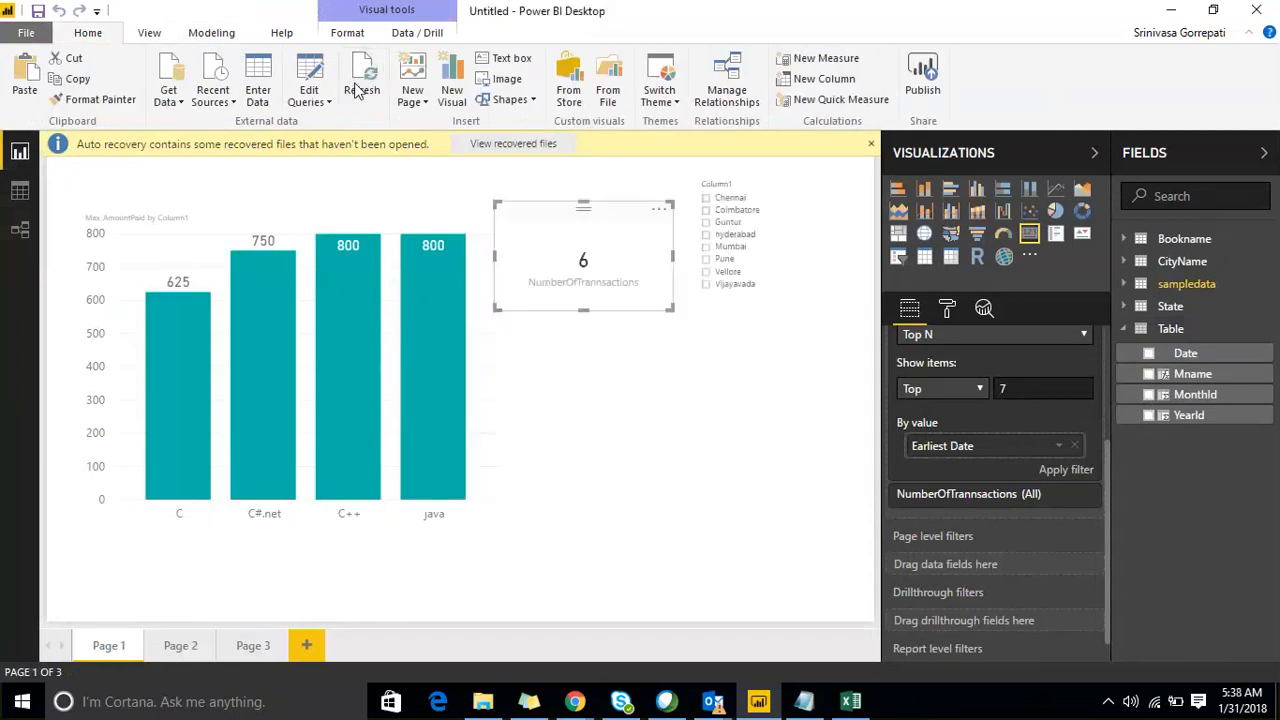
left_click(625, 361)
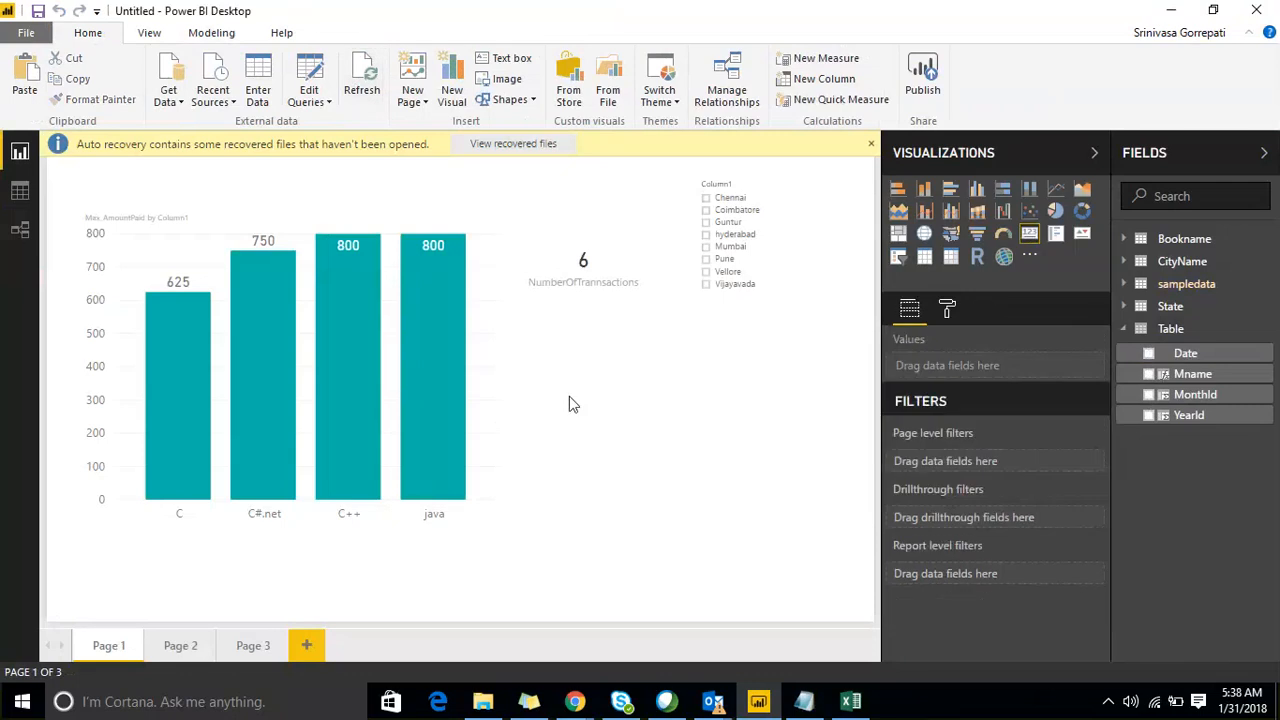
Try the NumberOfTrannsactions card's Top N Date filter with 3 items and with 1 item, applying each value.
left_click(565, 210)
scroll(1023, 438, "down", 3)
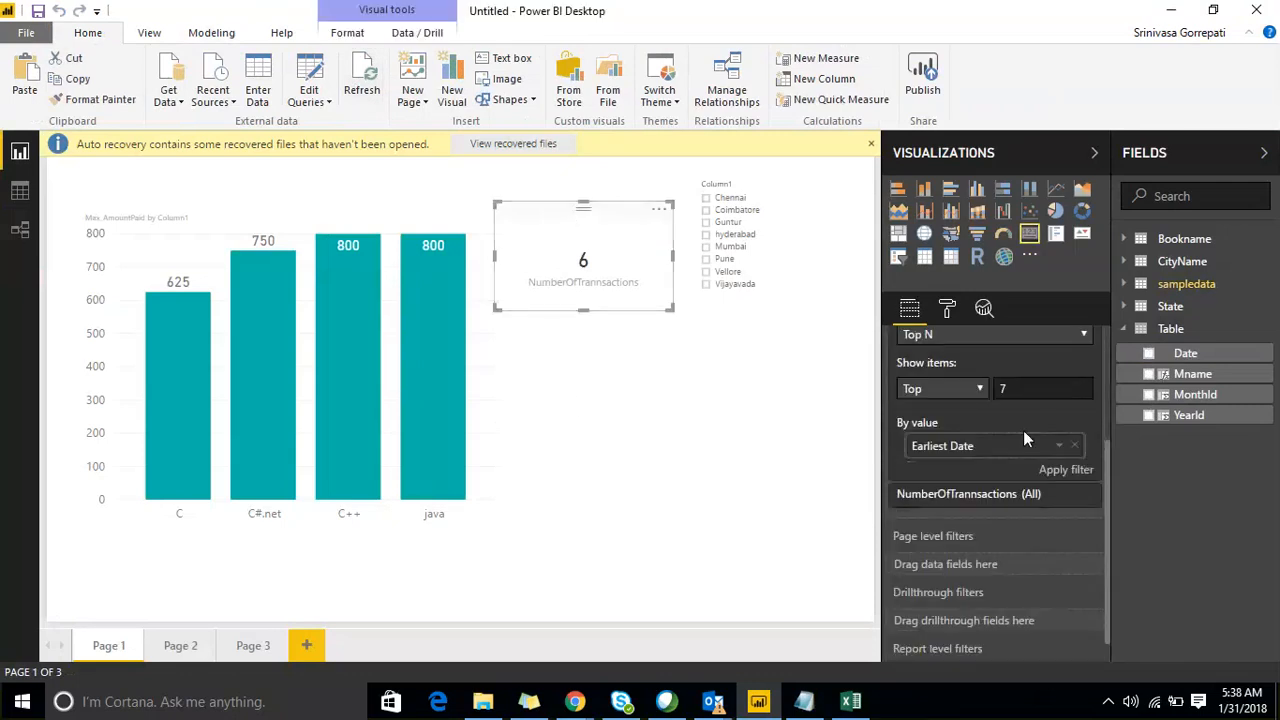
left_click_drag(1046, 387, 1003, 387)
type("3")
left_click(1084, 470)
type("1")
left_click(1082, 470)
Compare the latest dates in the calendar table with the sampledata table's Tdate column, and return to the report page.
left_click(22, 192)
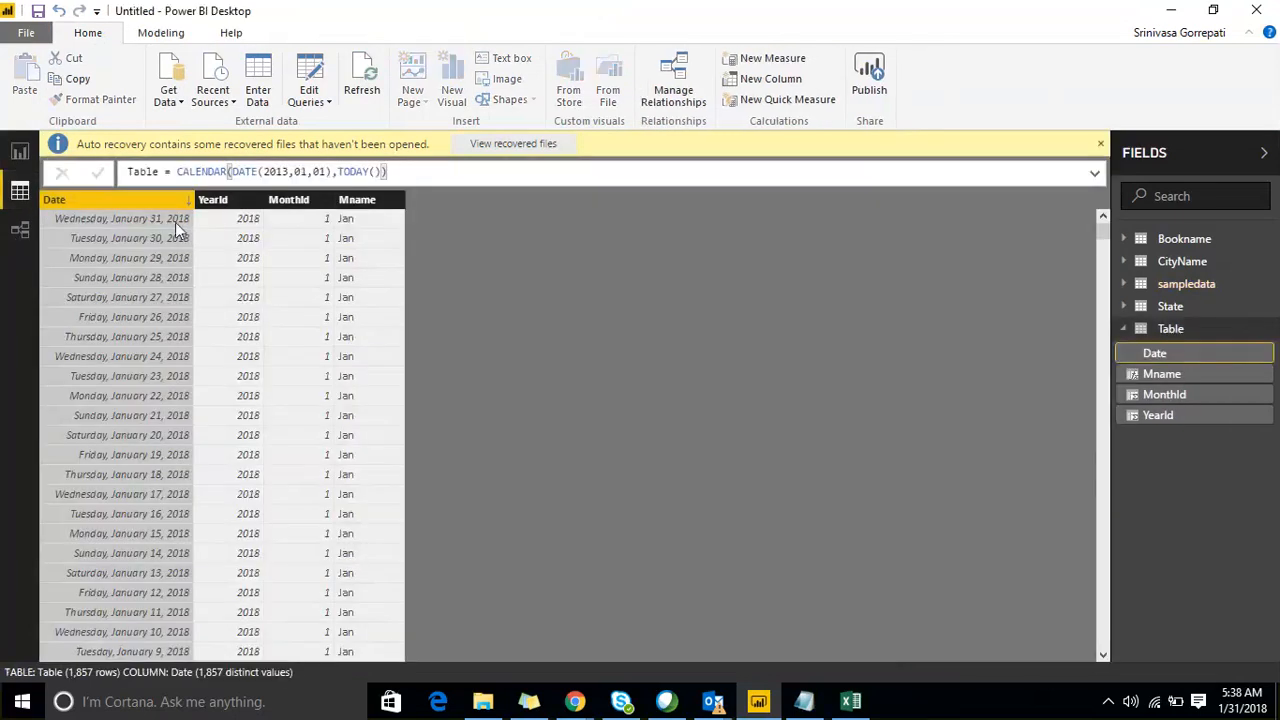
left_click(1187, 286)
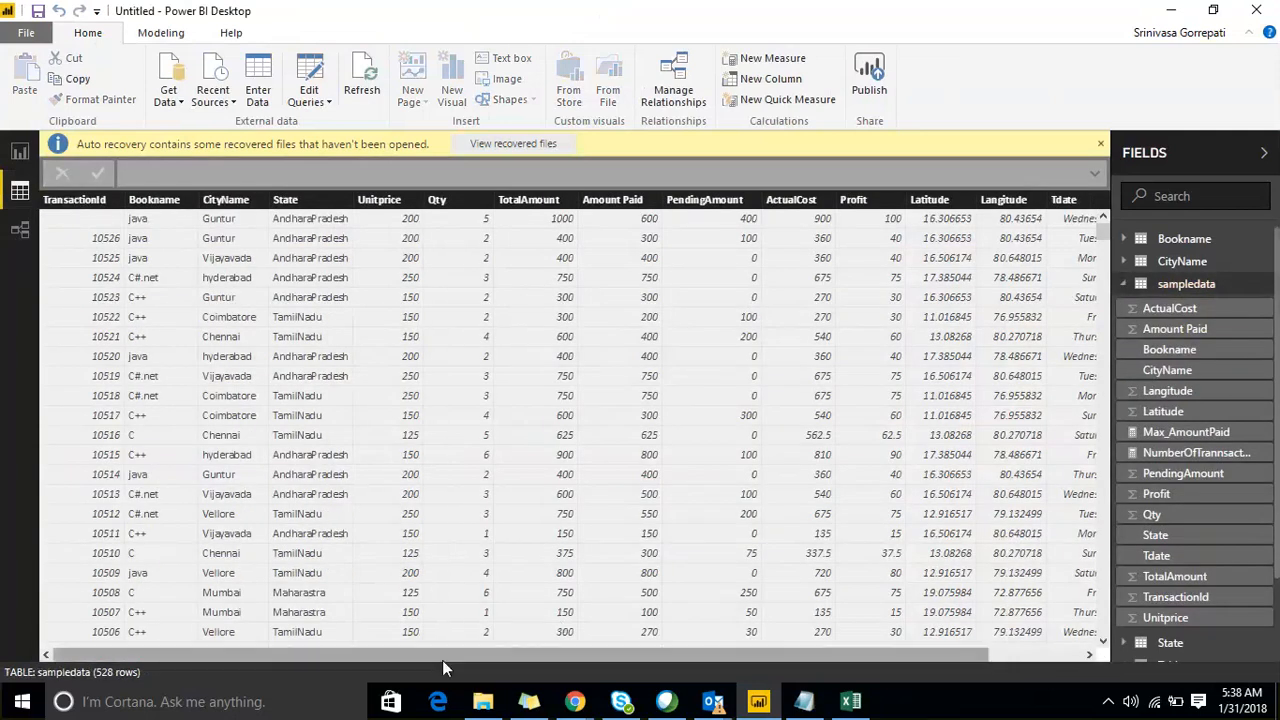
left_click_drag(442, 658, 538, 658)
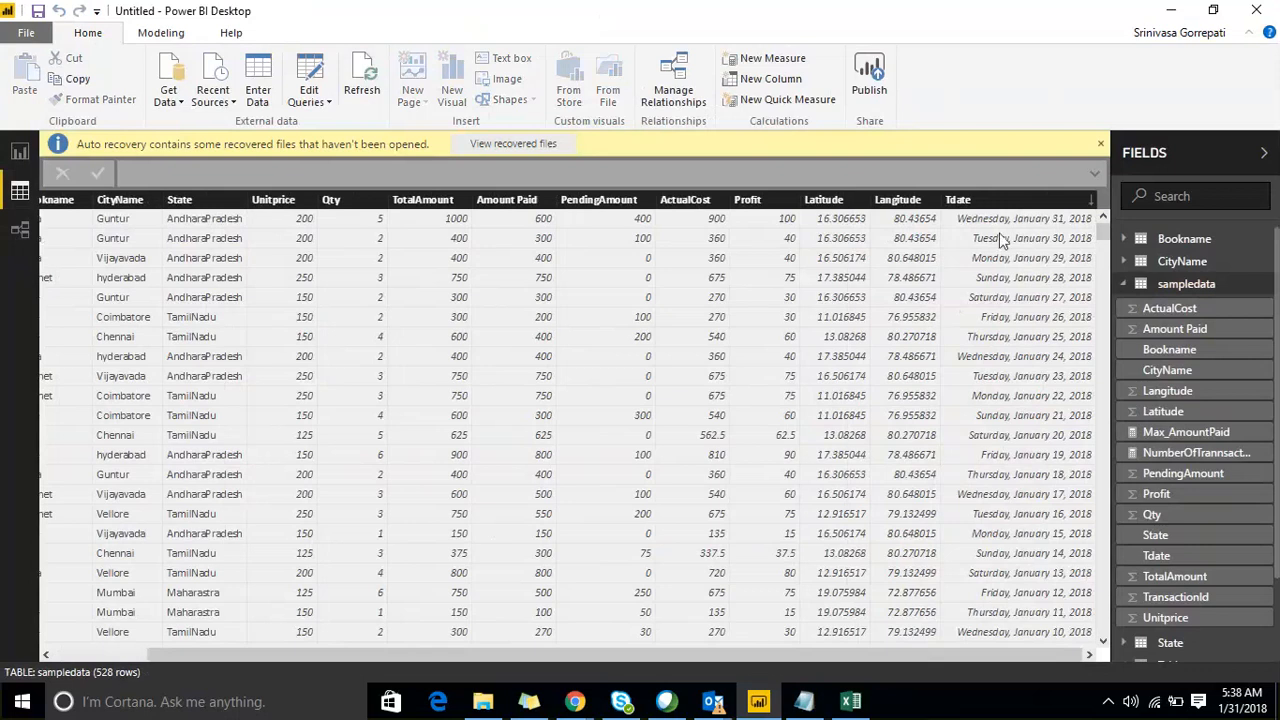
left_click(1008, 221)
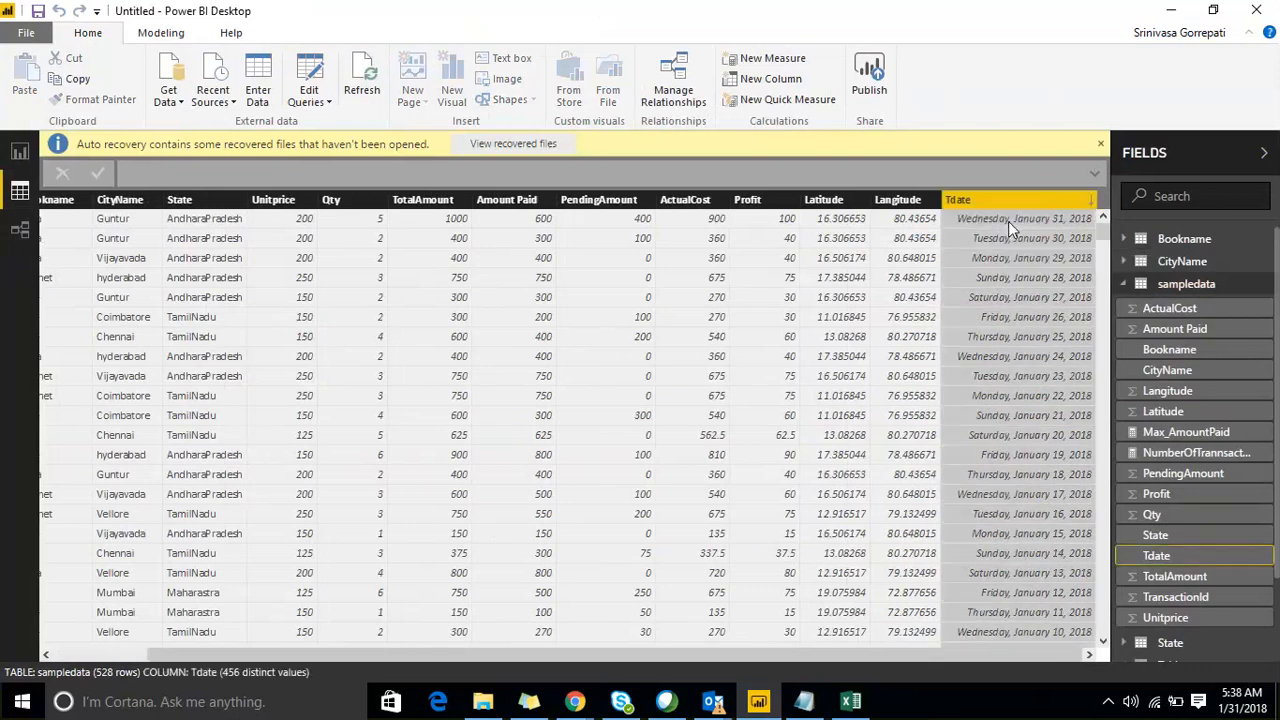
left_click(21, 155)
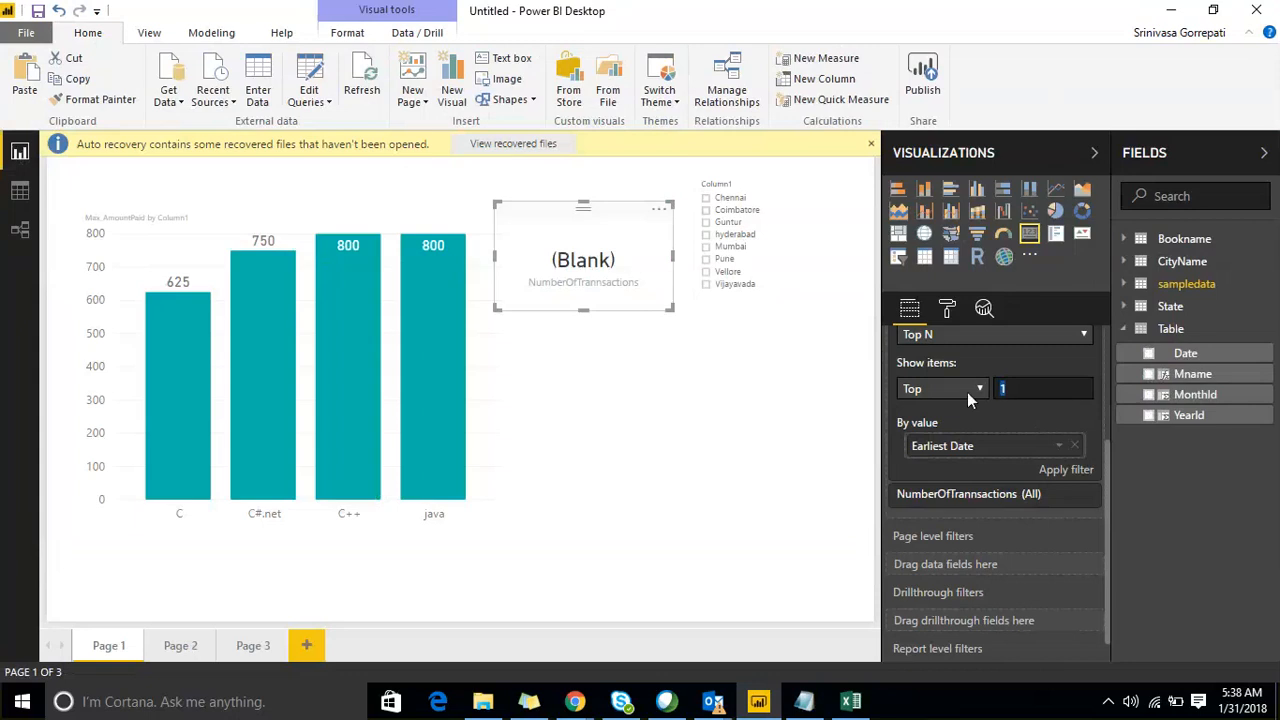
Apply the card's Top N Date filter with the top 7 items, and finally with the top 30 items.
type("7")
left_click(1057, 470)
left_click(1044, 388)
key("BackSpace")
type("30")
left_click(1049, 471)
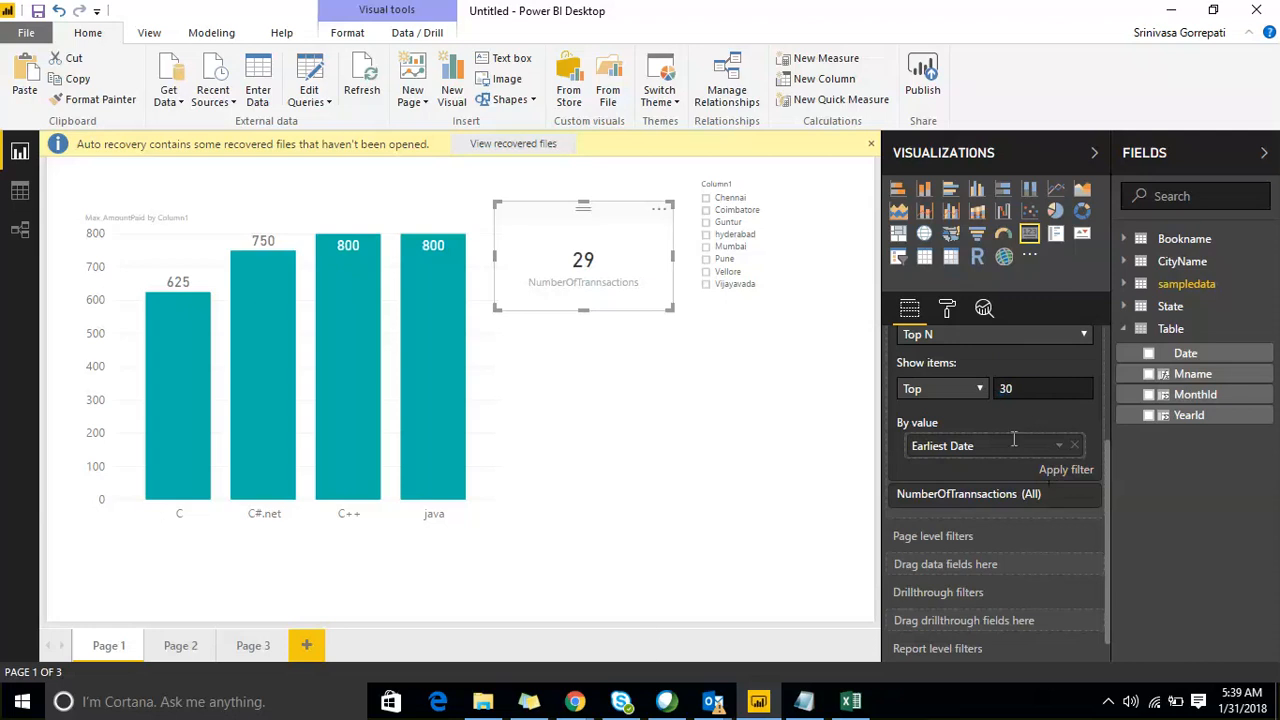
Switch to Notepad, highlight the requirement for city wise last 7 days number of transactions, and return to the report.
left_click(813, 704)
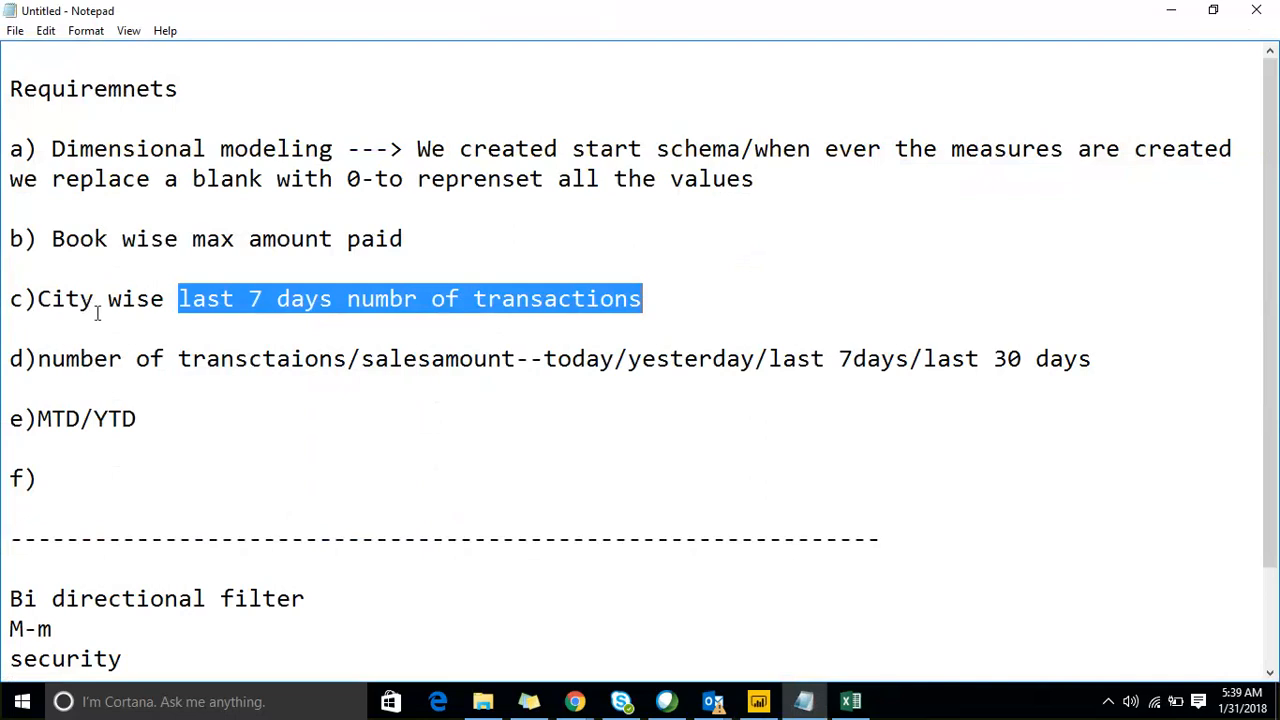
left_click(95, 302)
left_click_drag(643, 300, 10, 300)
left_click(1174, 12)
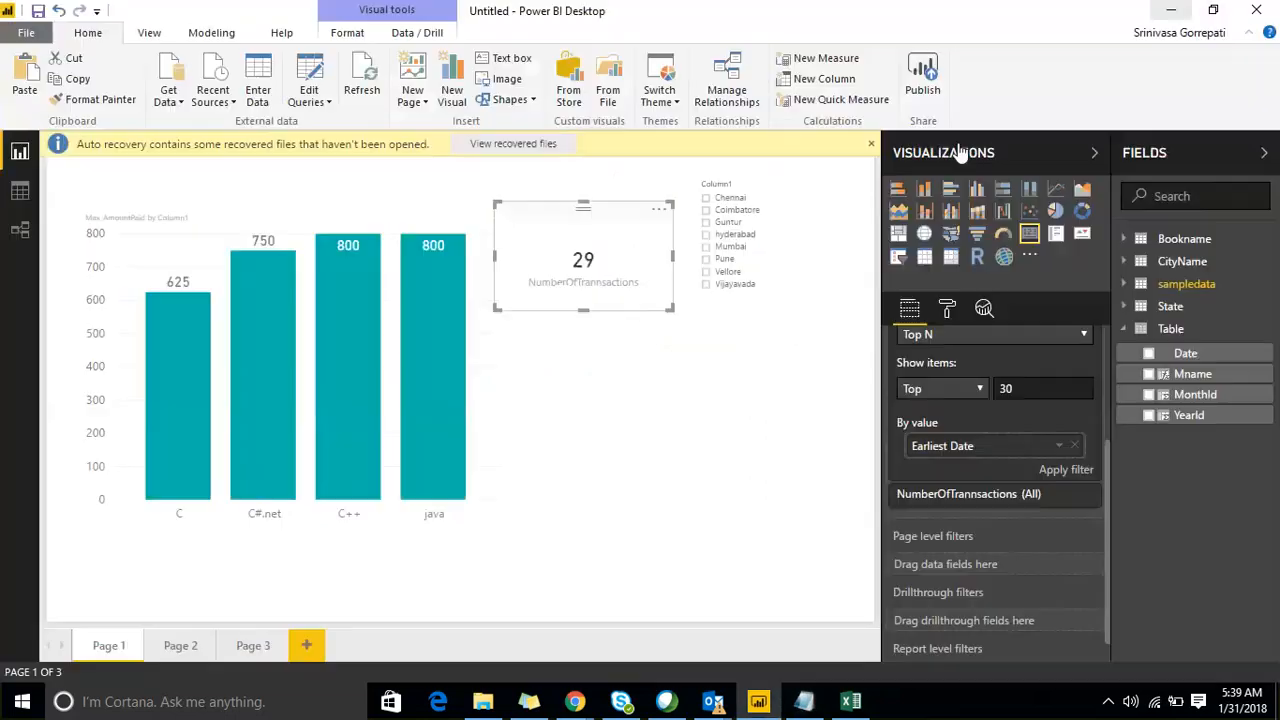
Add a clustered column chart in the empty area below the card and slicer, and enlarge it to fill that space.
left_click(717, 352)
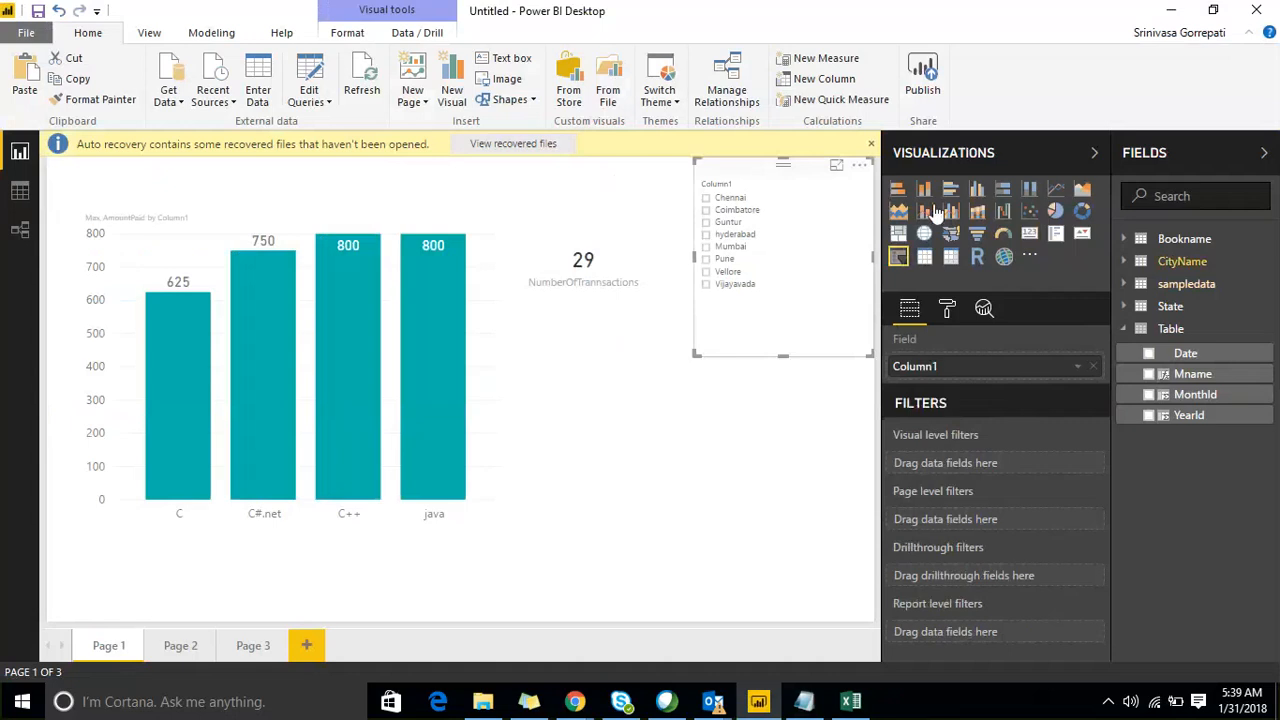
left_click(709, 466)
left_click(977, 189)
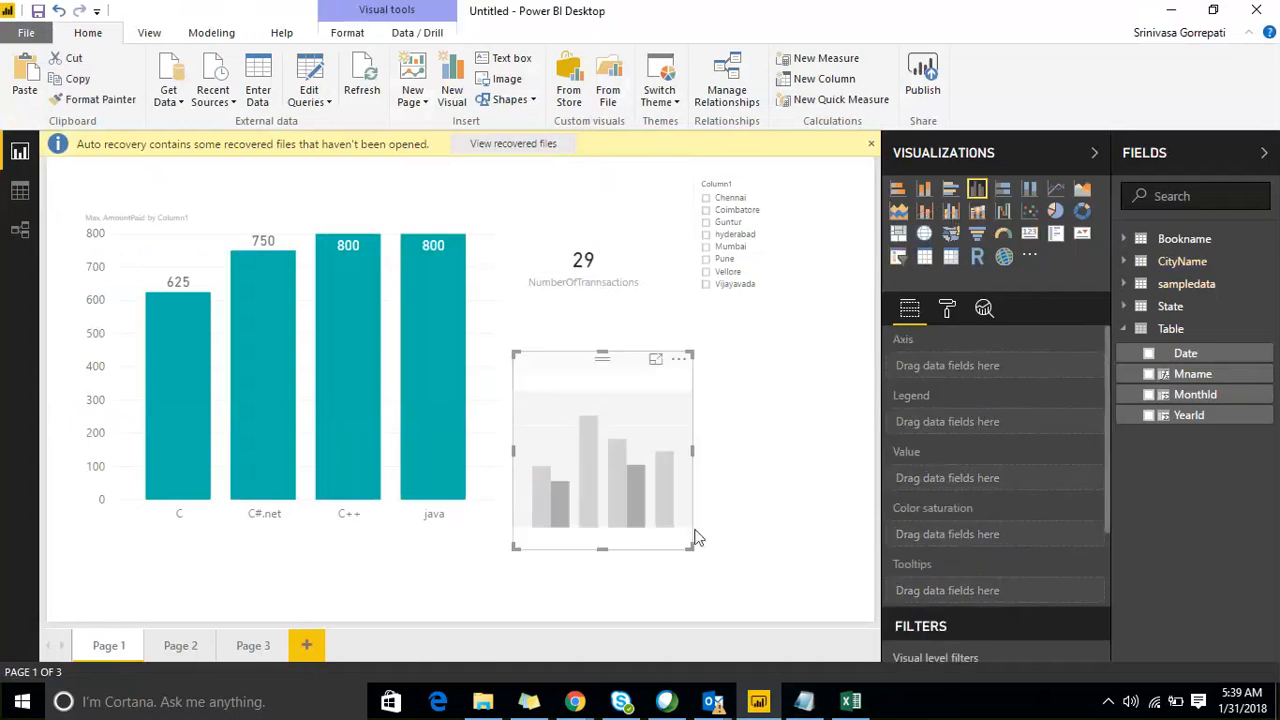
left_click_drag(692, 547, 858, 565)
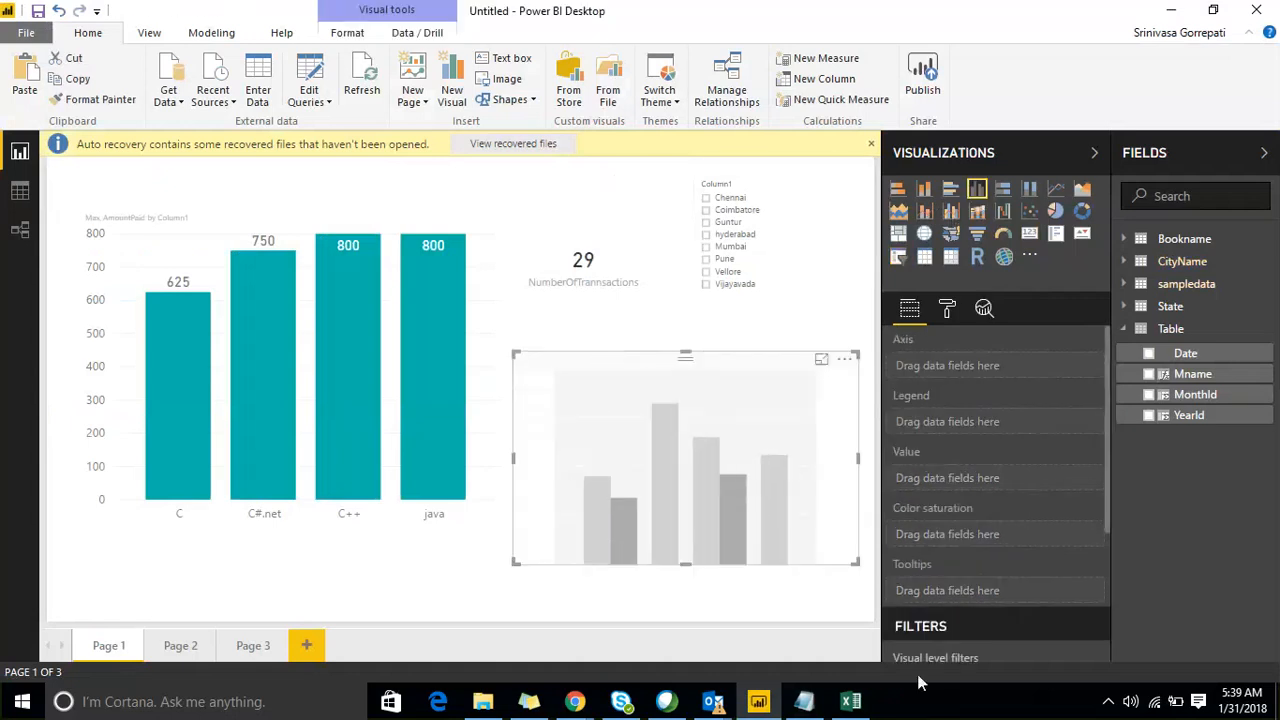
Put the CityName table's Column1 on the new chart's axis and sampledata's NumberOfTrannsactions measure as its value.
left_click(1124, 261)
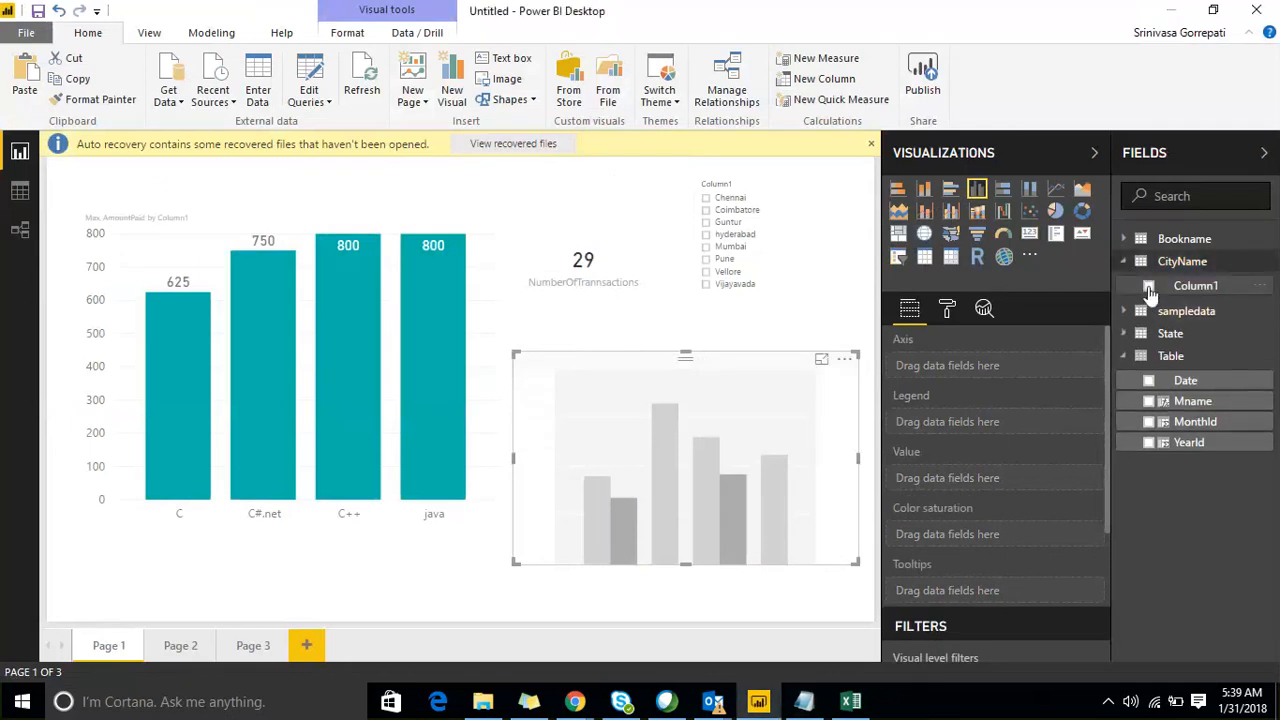
left_click(1149, 286)
left_click(1128, 311)
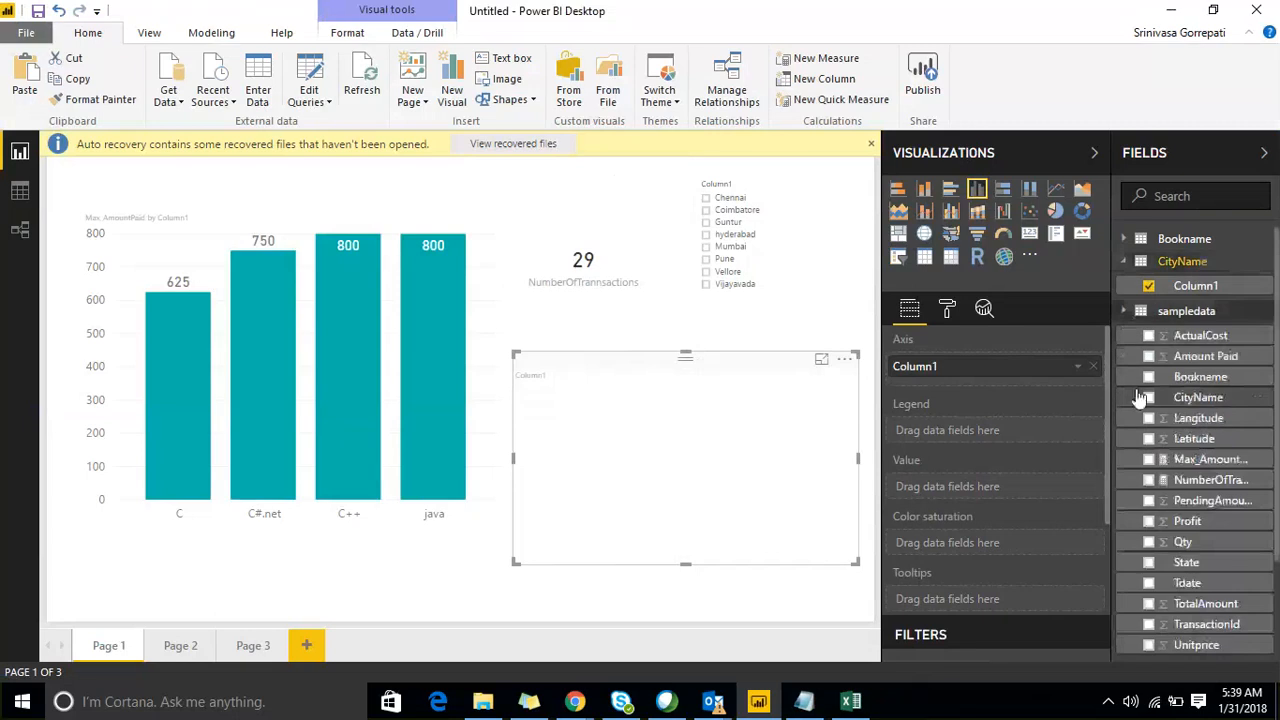
left_click(1149, 480)
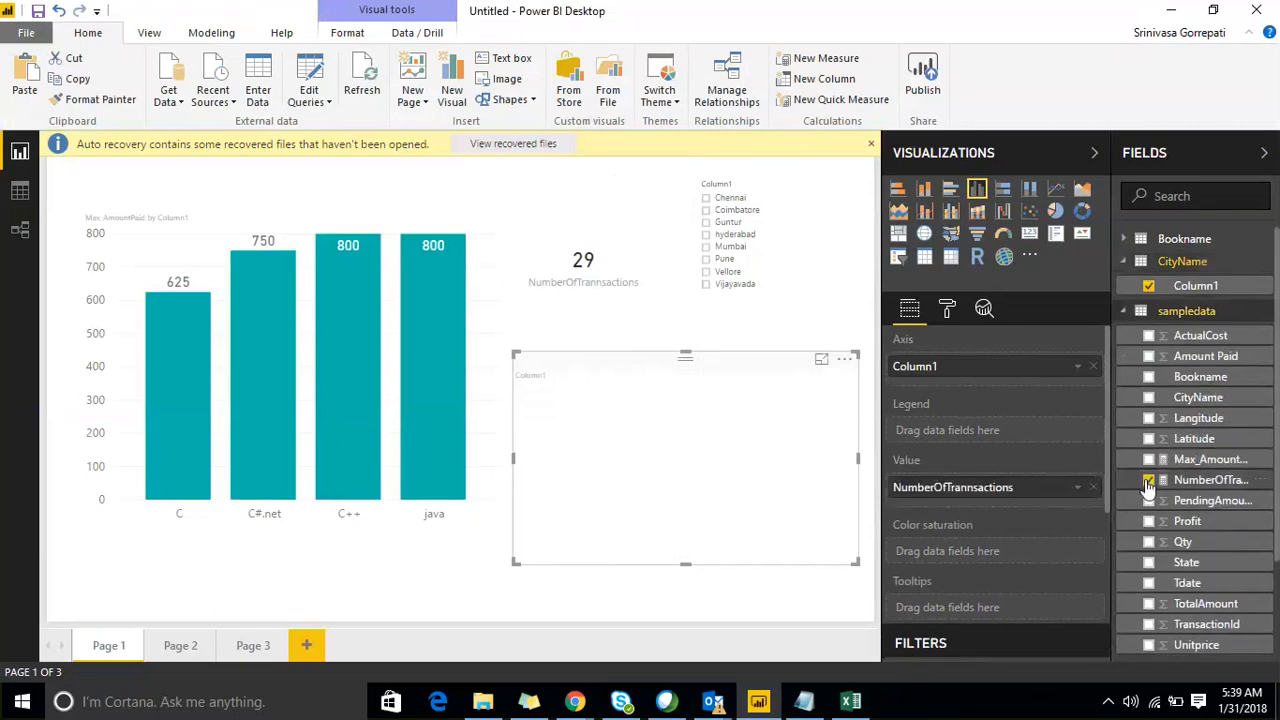
Shift the city-wise transactions chart slightly left and copy the Max_AmountPaid chart's formatting onto it.
left_click_drag(643, 366, 601, 370)
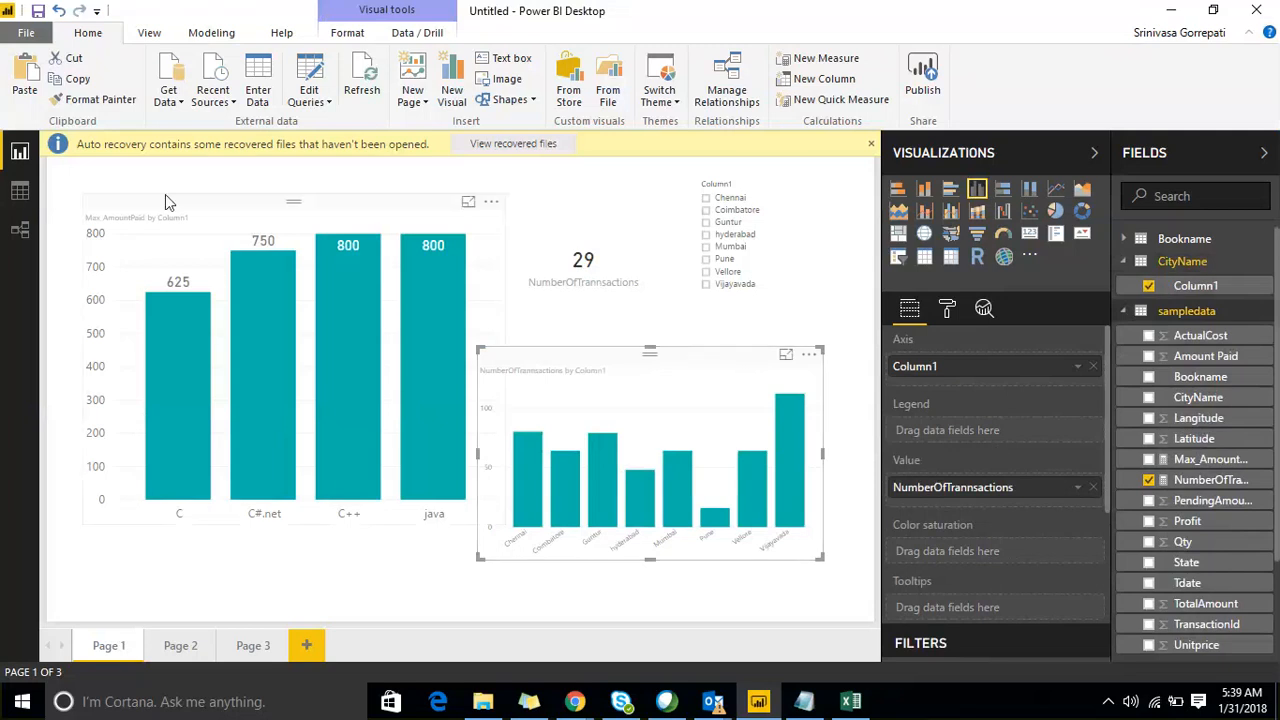
left_click(183, 232)
left_click(100, 99)
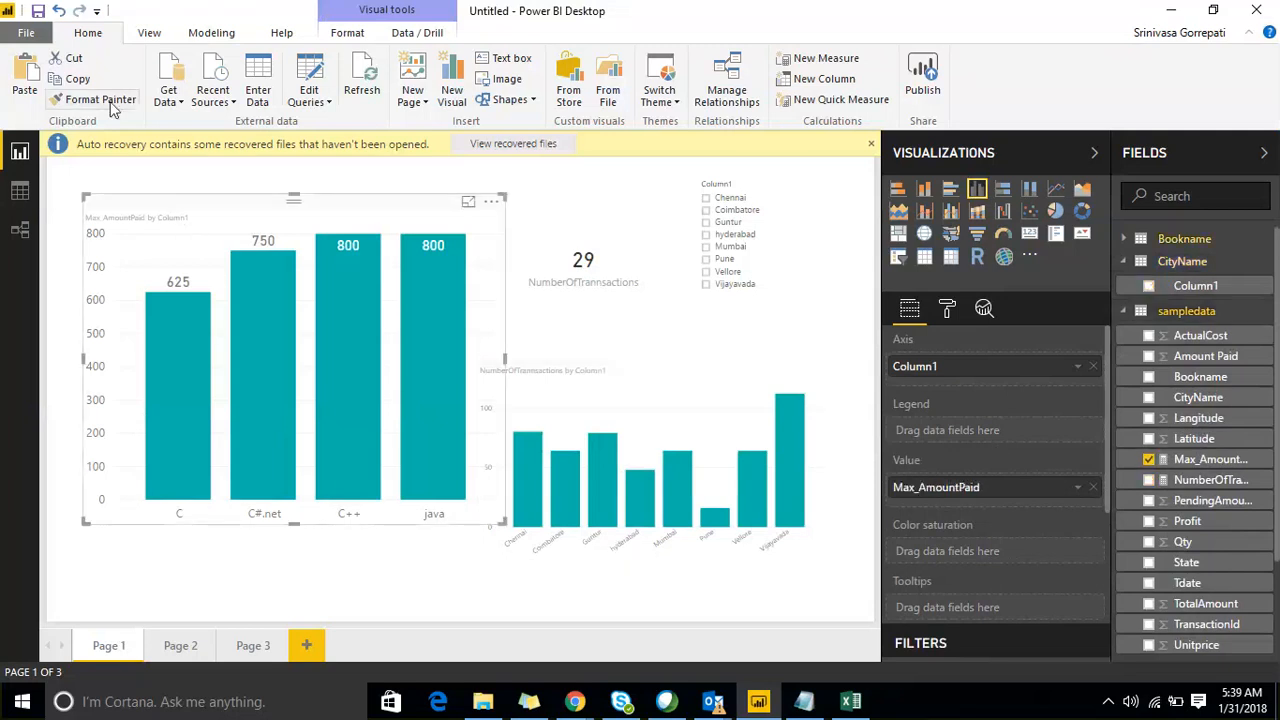
left_click(620, 362)
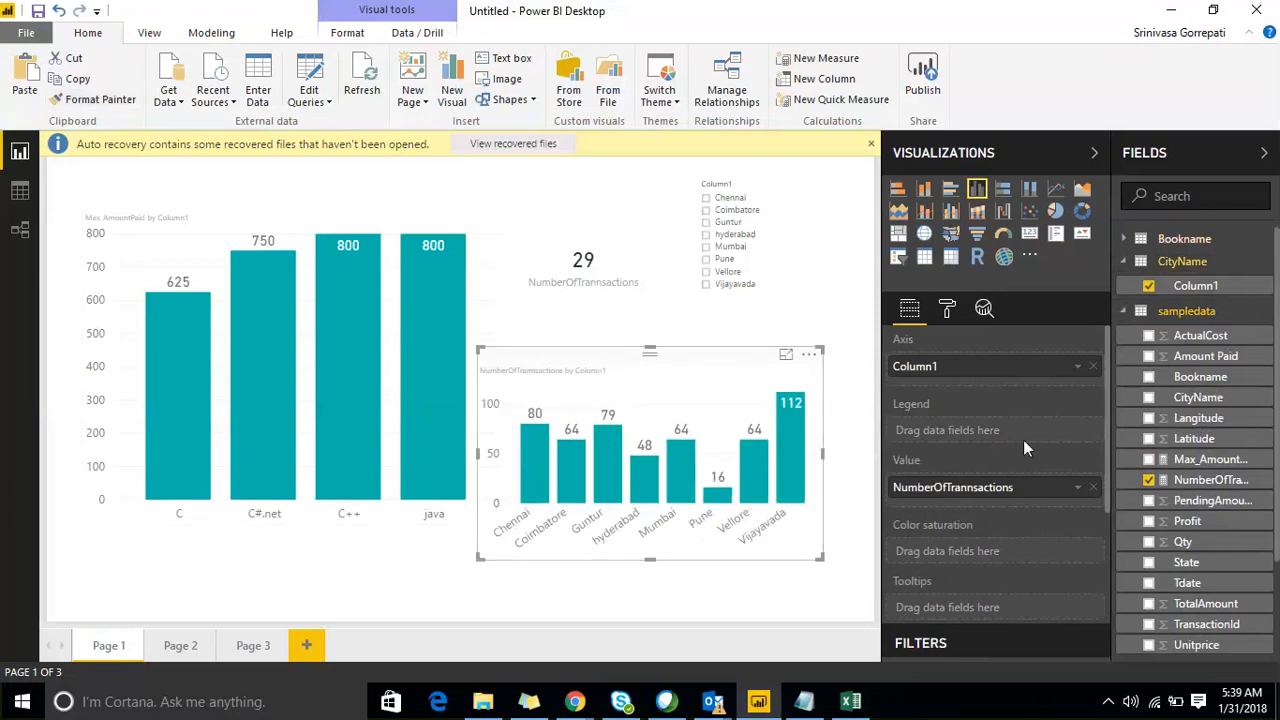
Add the calendar Table's Date field to the city-wise chart's visual level filters.
scroll(1023, 439, "down", 3)
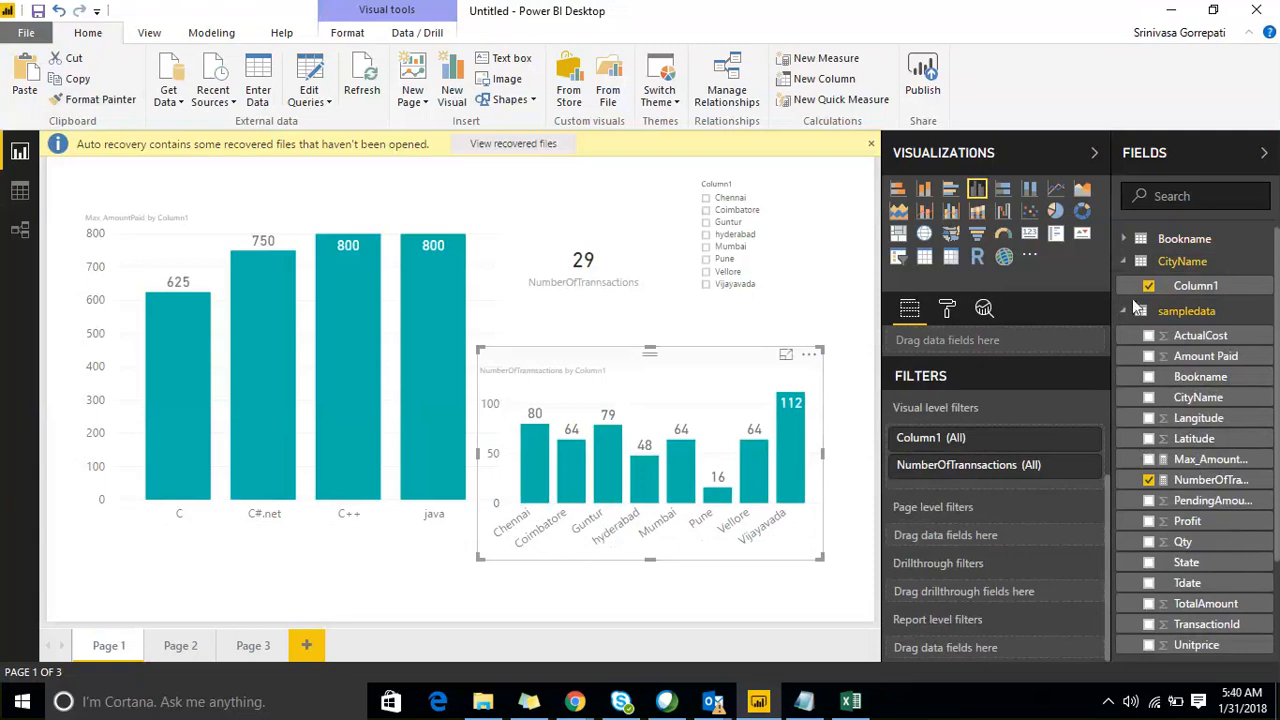
left_click(1123, 261)
left_click(1124, 285)
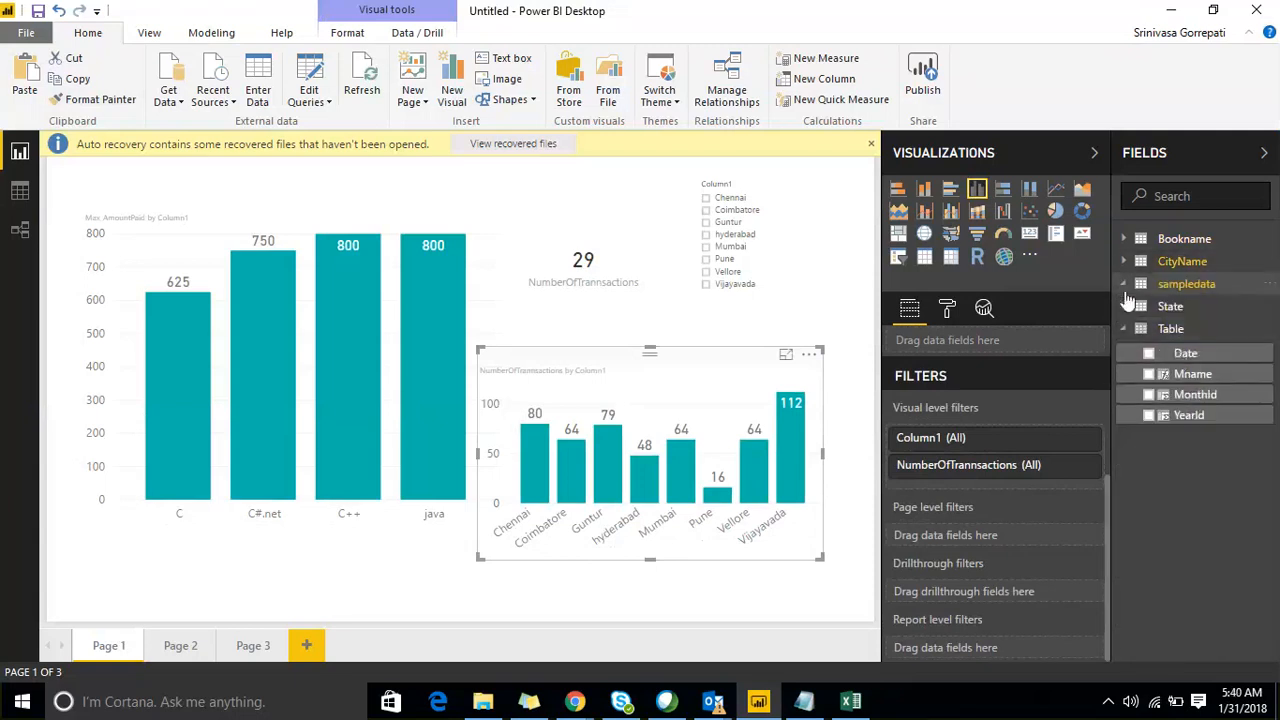
left_click_drag(1185, 353, 929, 486)
scroll(1000, 510, "down", 3)
scroll(1030, 500, "up", 3)
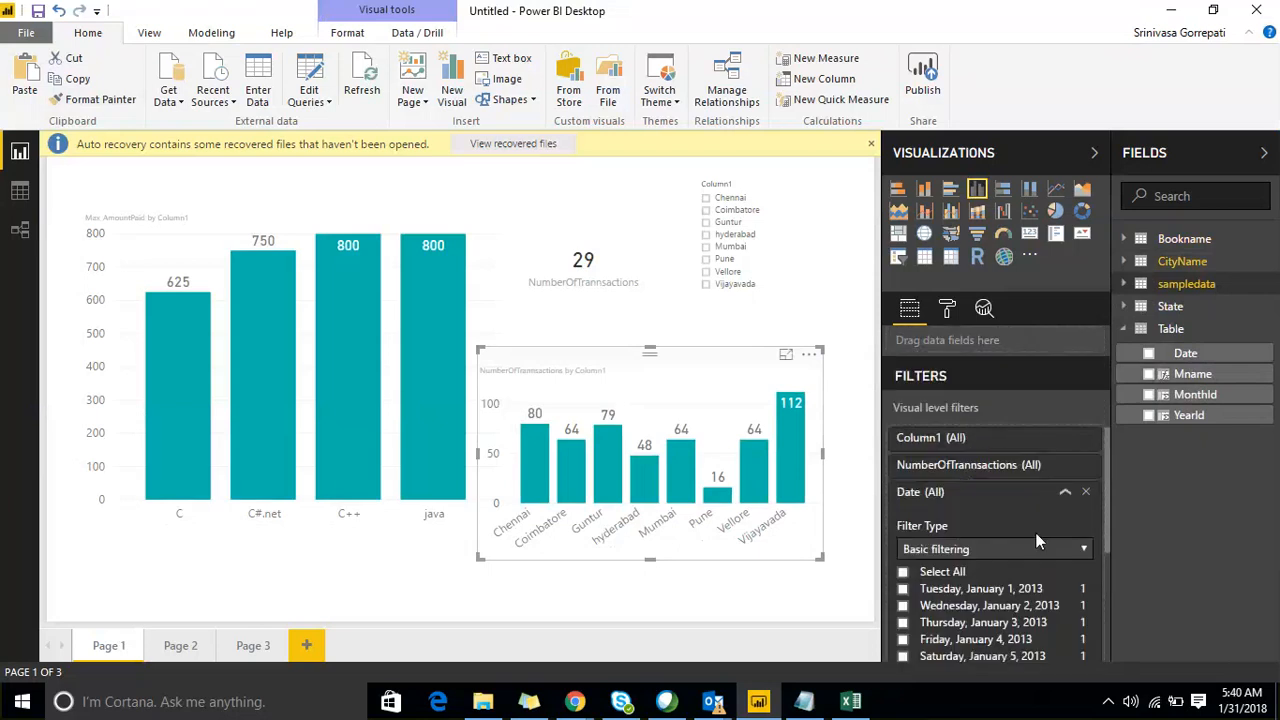
Apply a Top N filter on the chart's Date, showing the top 7 items by the calendar Table's Date.
left_click(1035, 540)
left_click(990, 617)
scroll(986, 547, "down", 3)
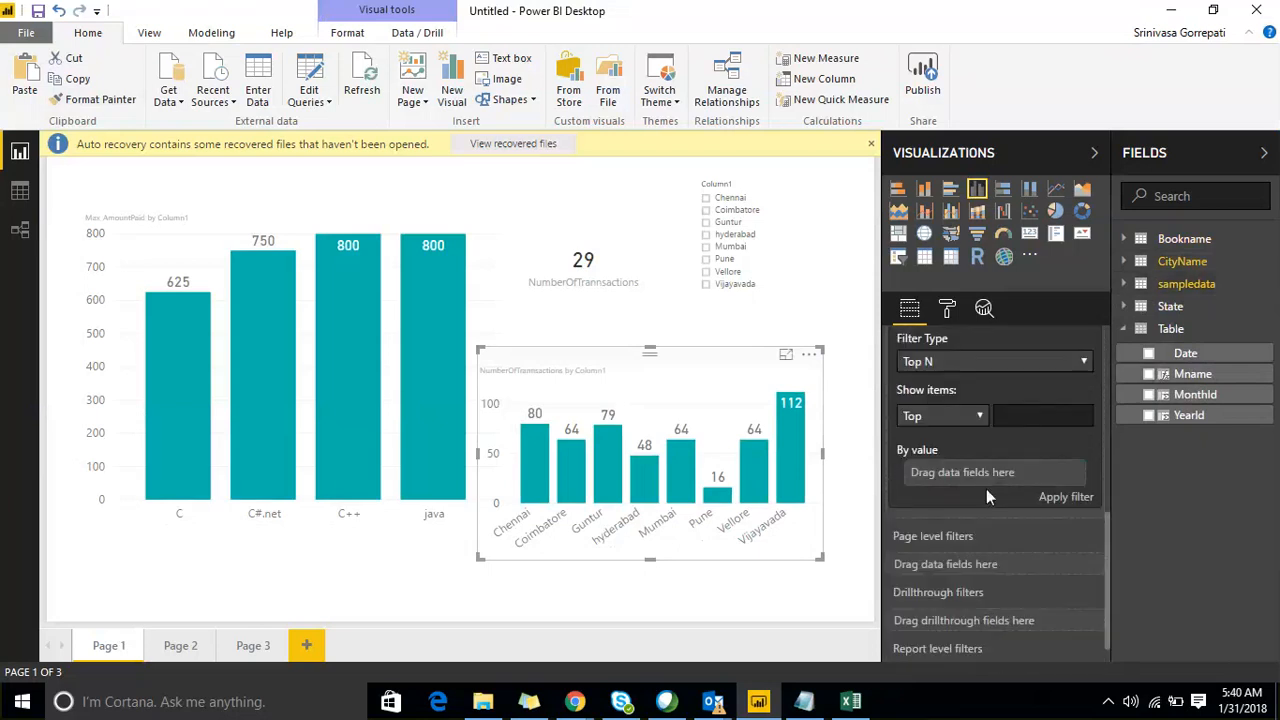
left_click(1018, 414)
type("7")
left_click_drag(1185, 353, 1060, 475)
left_click(1068, 496)
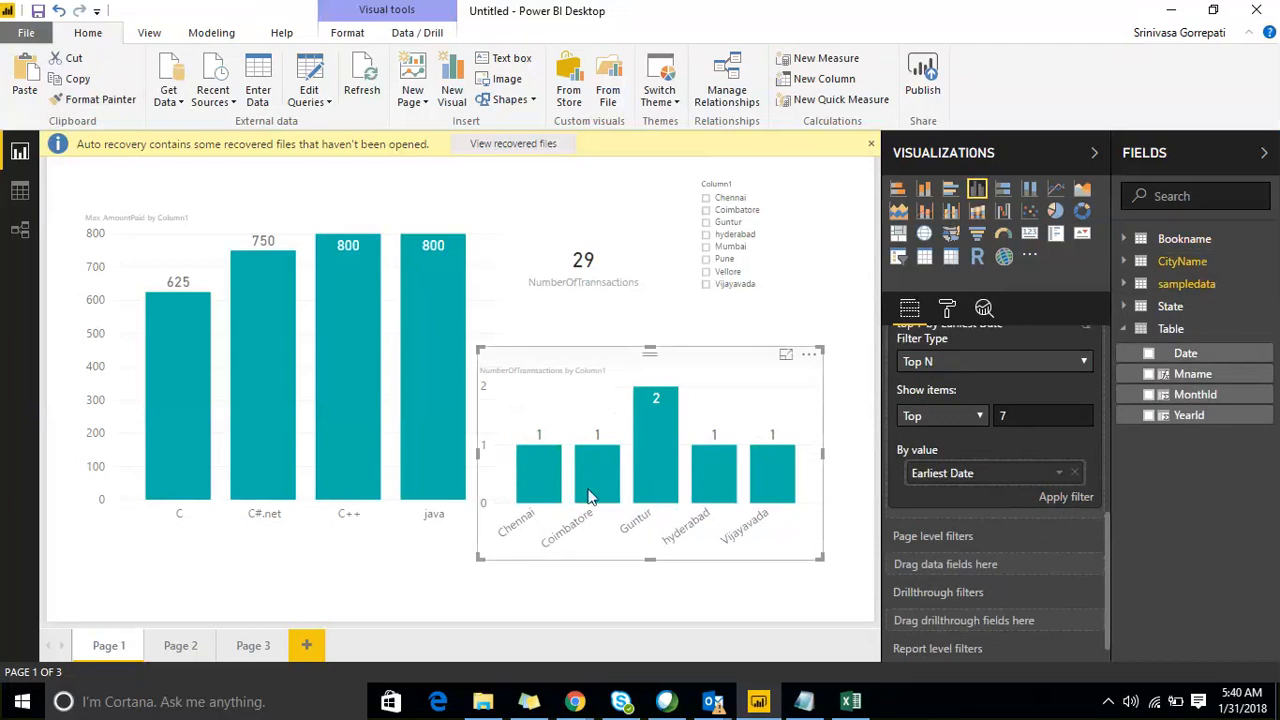
Nudge the city-wise chart right, then make it wider and slightly shorter below the card and slicer, and deselect it.
mouse_move(771, 474)
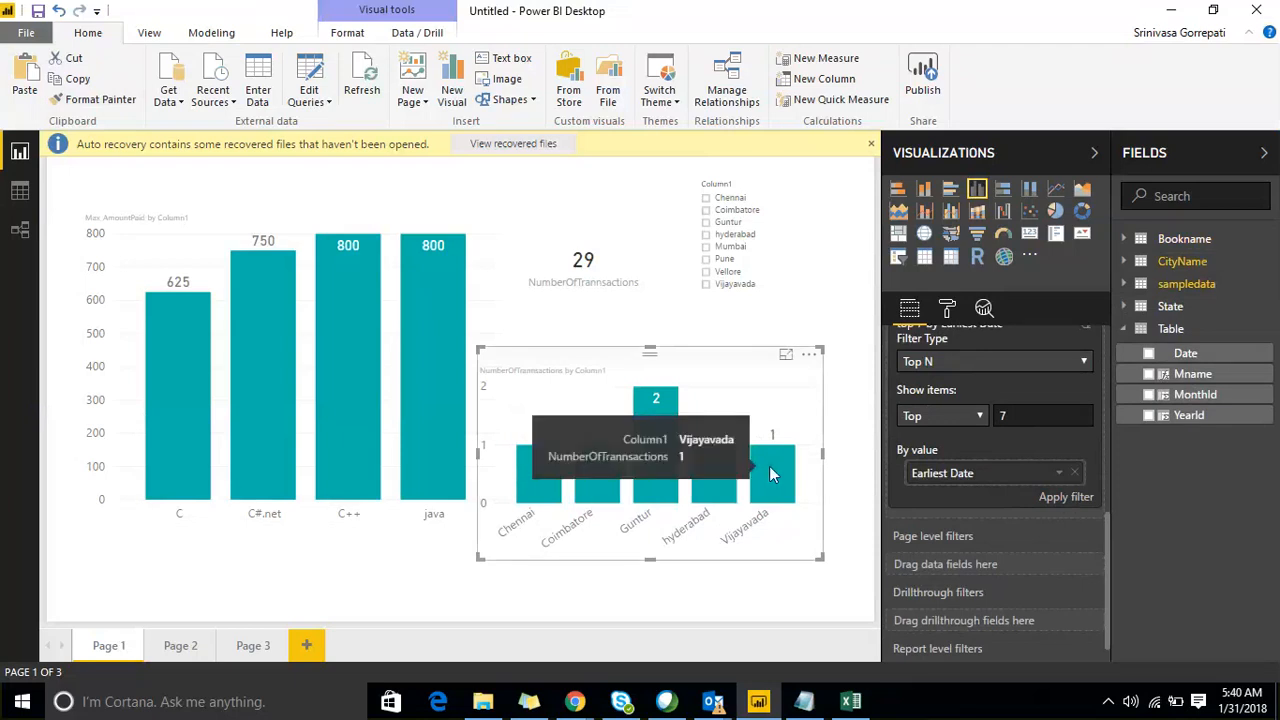
mouse_move(710, 460)
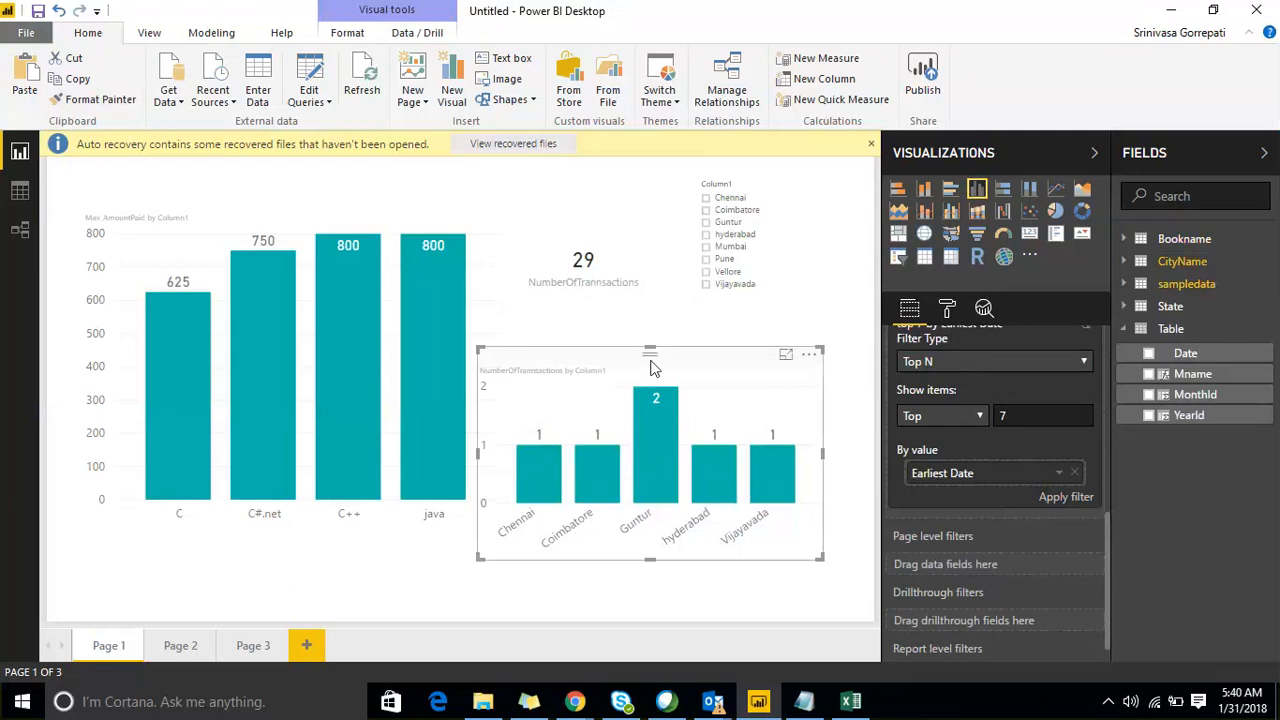
left_click_drag(650, 360, 656, 359)
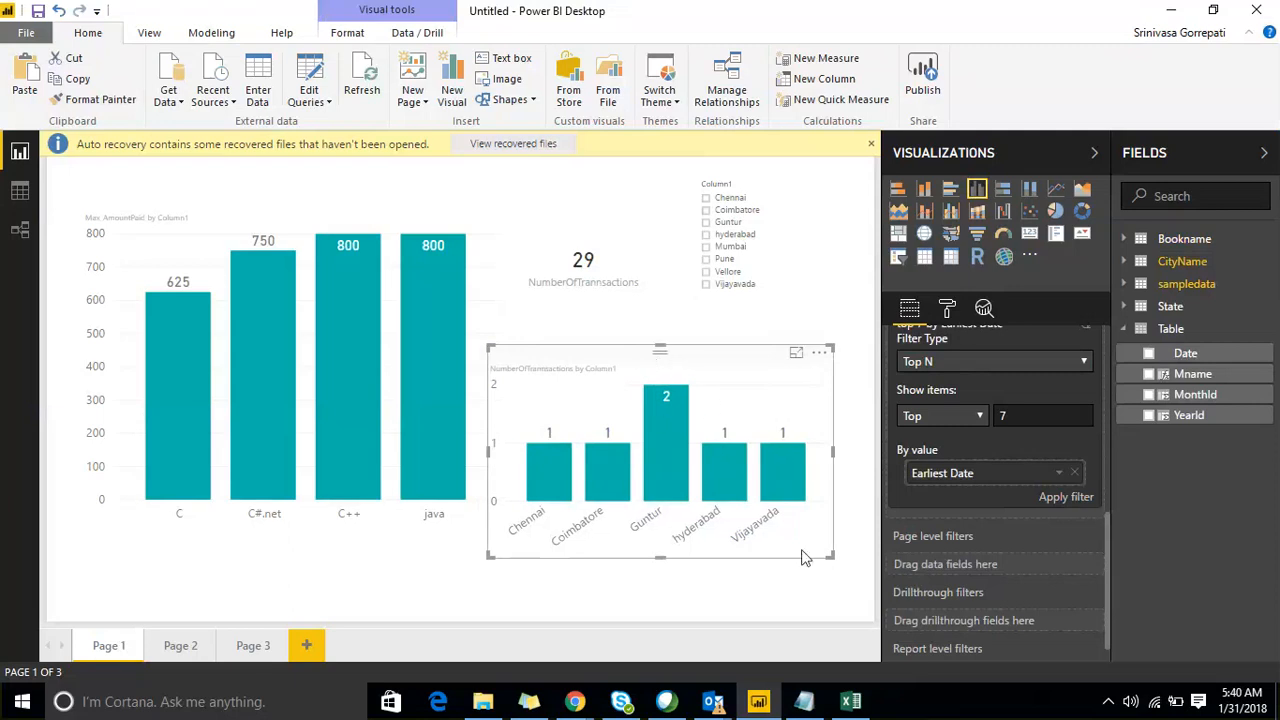
left_click_drag(831, 558, 862, 538)
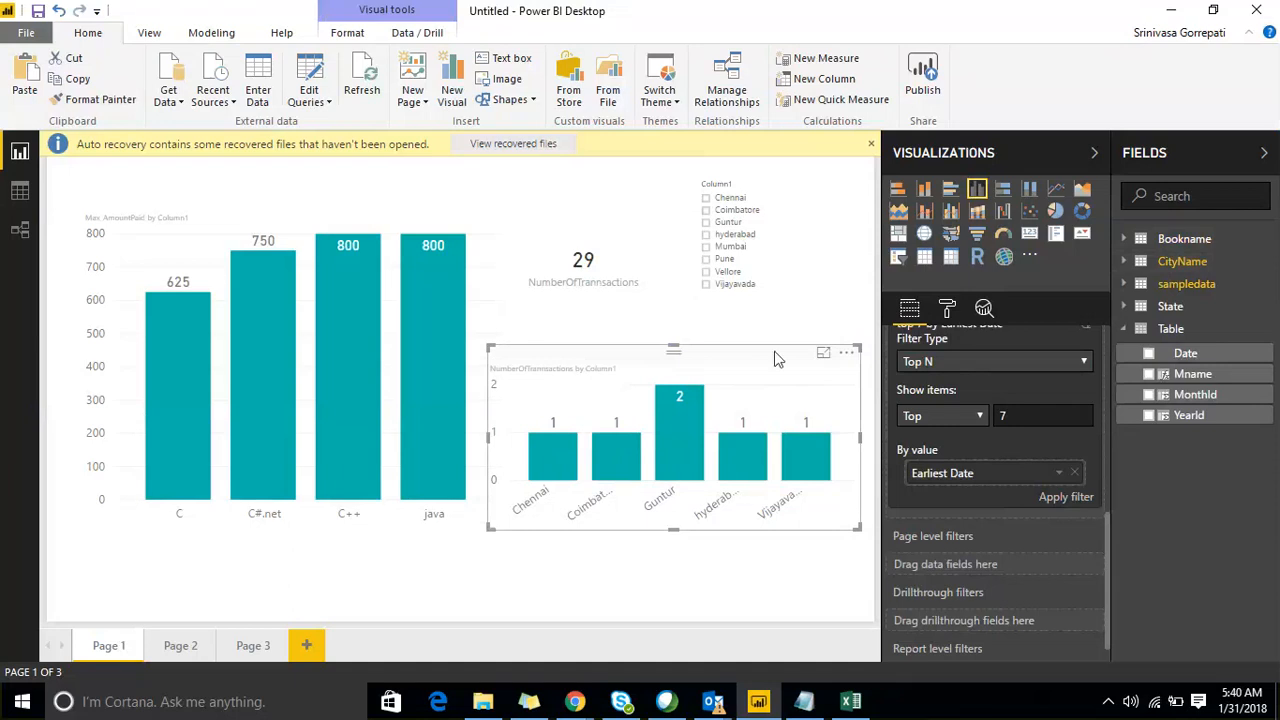
left_click(593, 333)
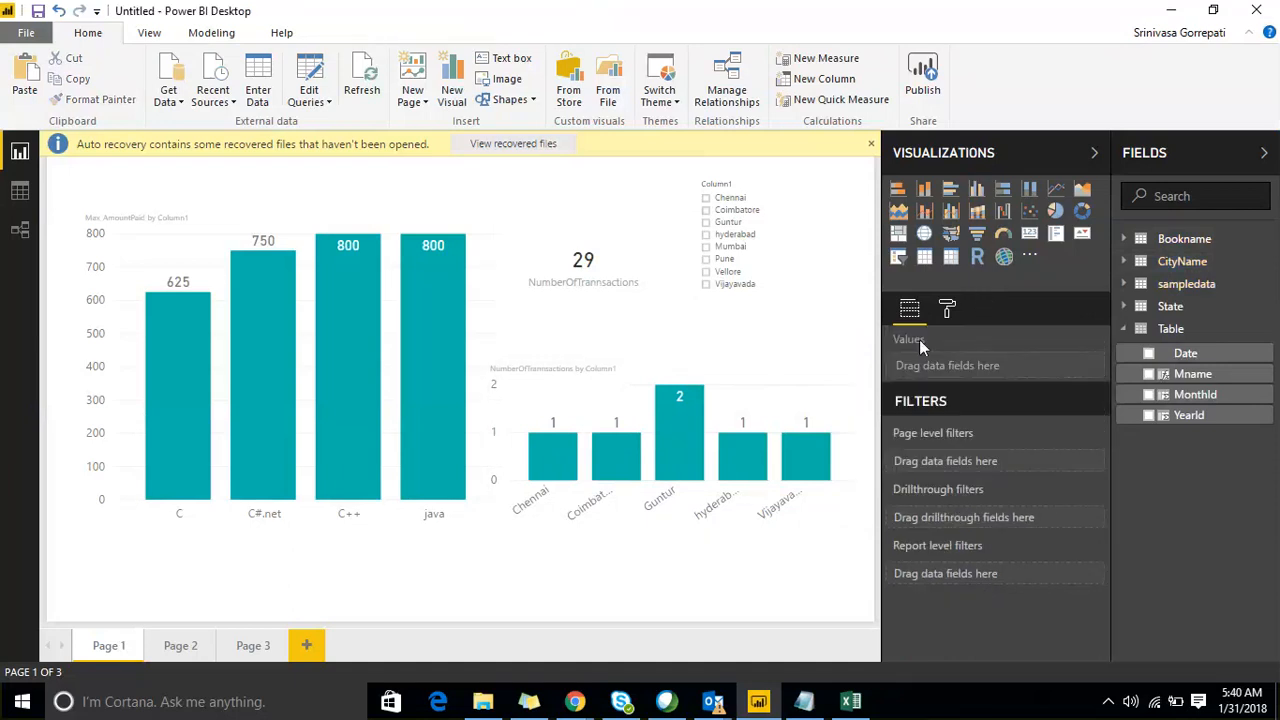
Select the city-wise transactions chart again and expand the sampledata table's fields.
left_click(743, 377)
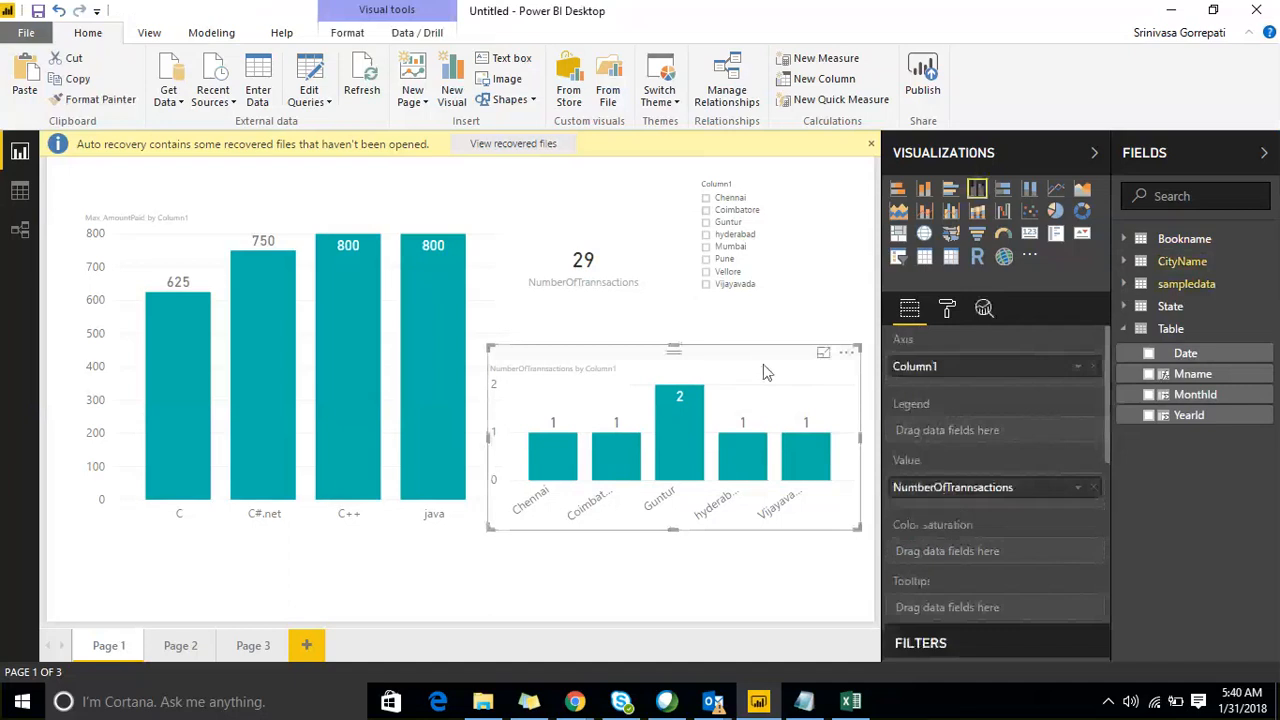
left_click(1124, 285)
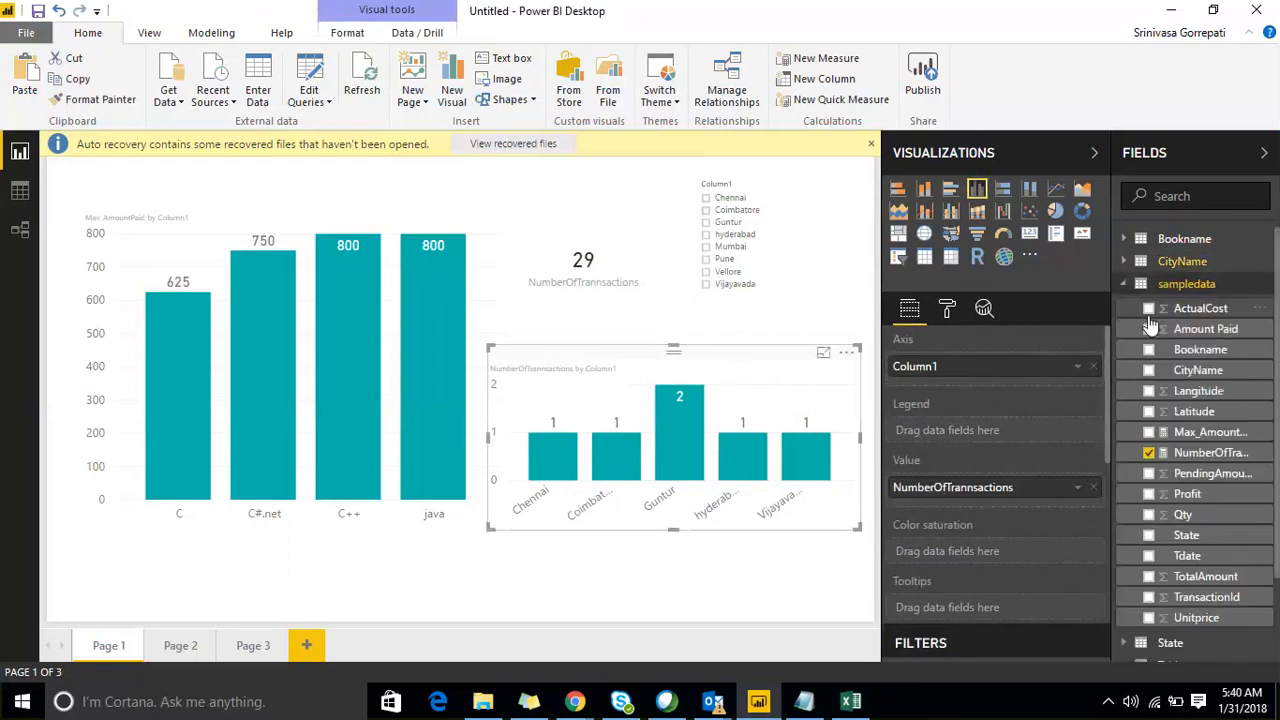
Store the COUNT expression of the NumberOfTrannsactions measure in a variable x.
left_click(1192, 455)
left_click(277, 173)
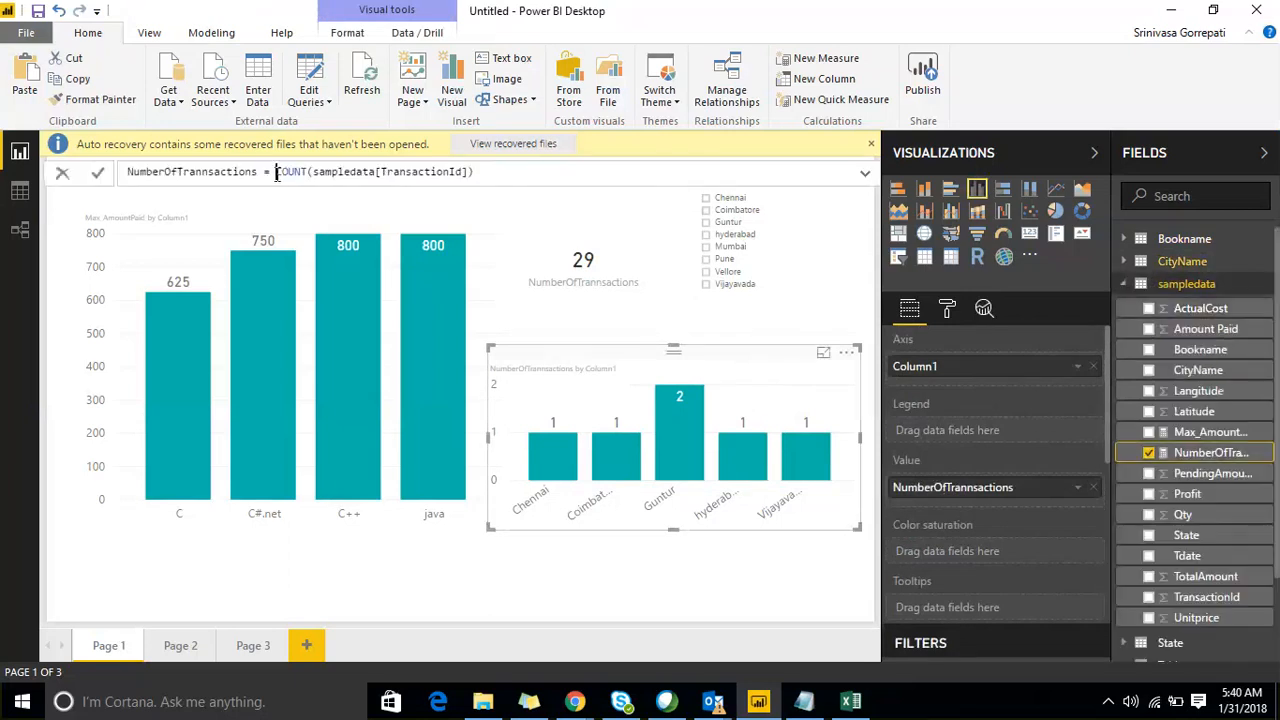
type("Var")
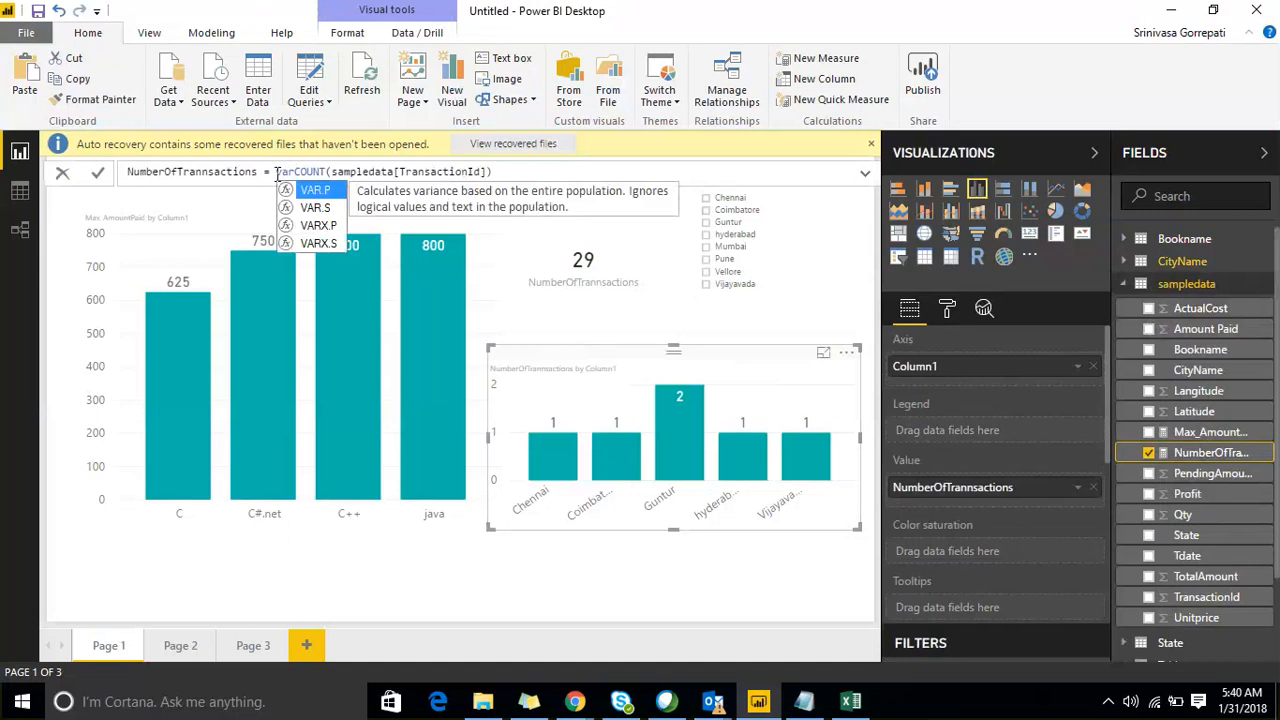
type(" x=")
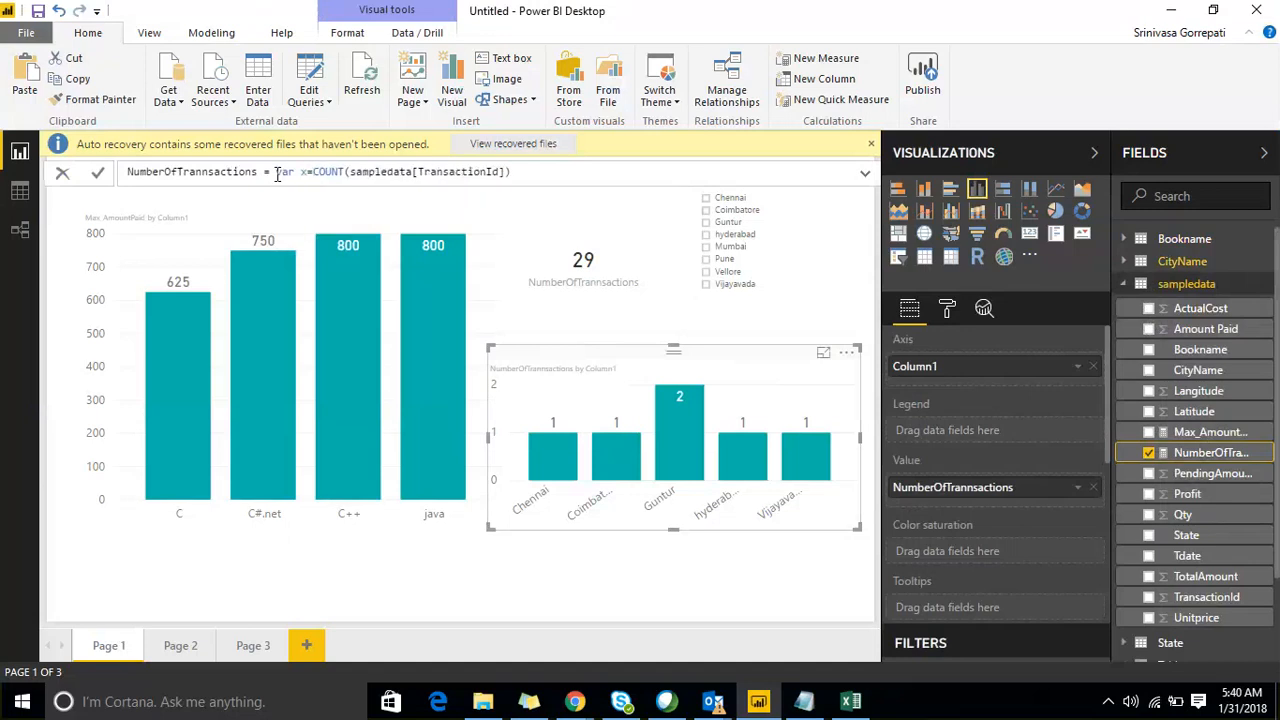
type("(")
key("BackSpace")
Complete the NumberOfTrannsactions formula with return if(ISBLANK(x),0,x) after the COUNT expression and commit it.
key("End")
type("if")
key("BackSpace")
key("BackSpace")
key("BackSpace")
type("return of")
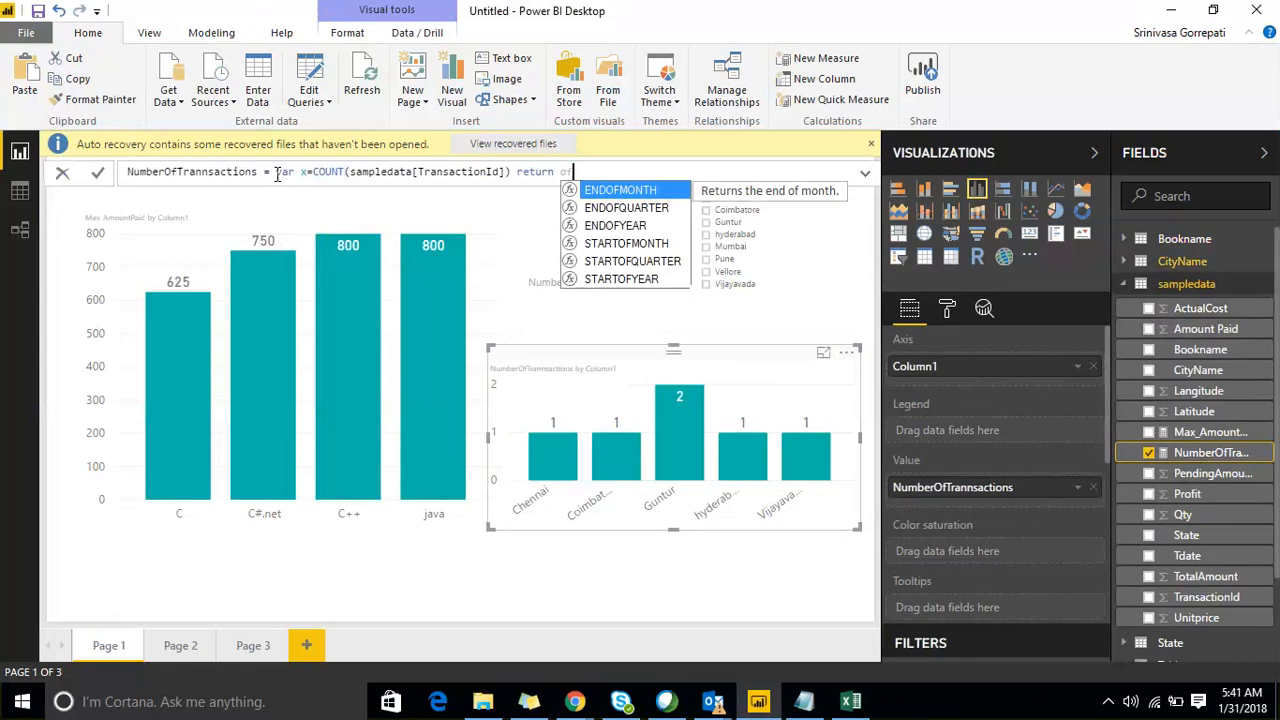
key("BackSpace")
key("BackSpace")
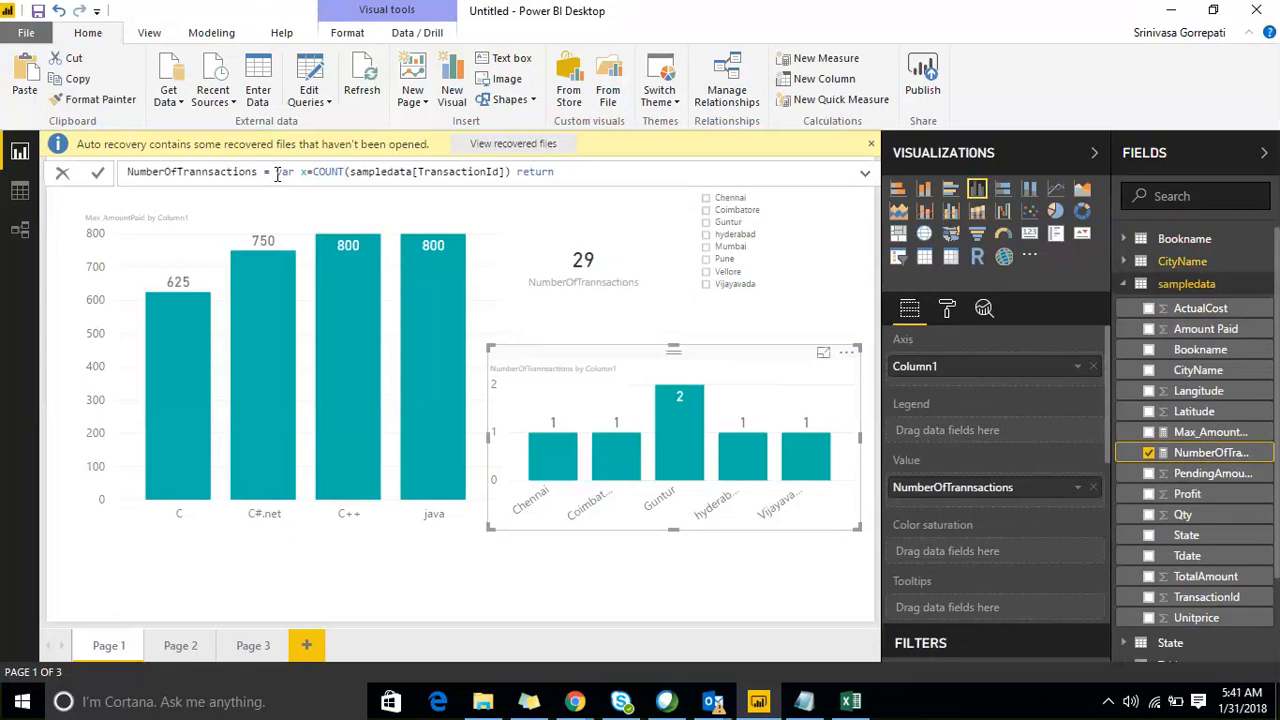
type("if")
key("BackSpace")
type("(")
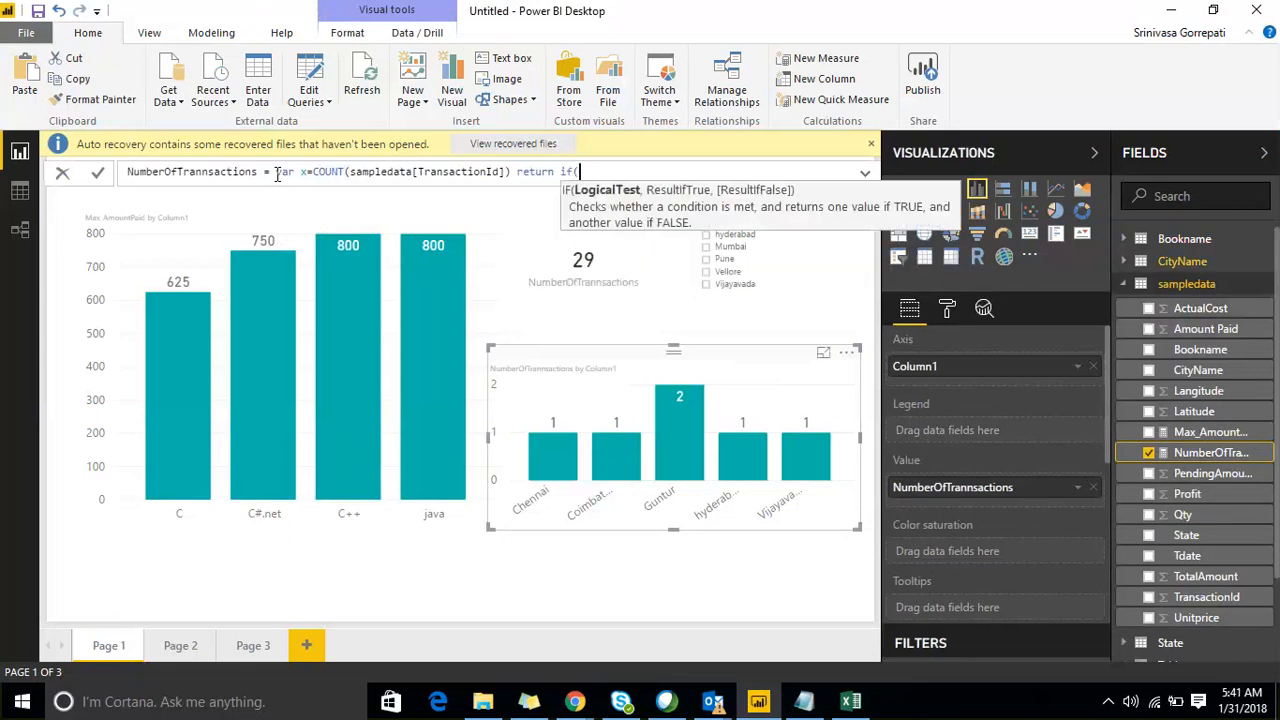
type("isbl")
key("Tab")
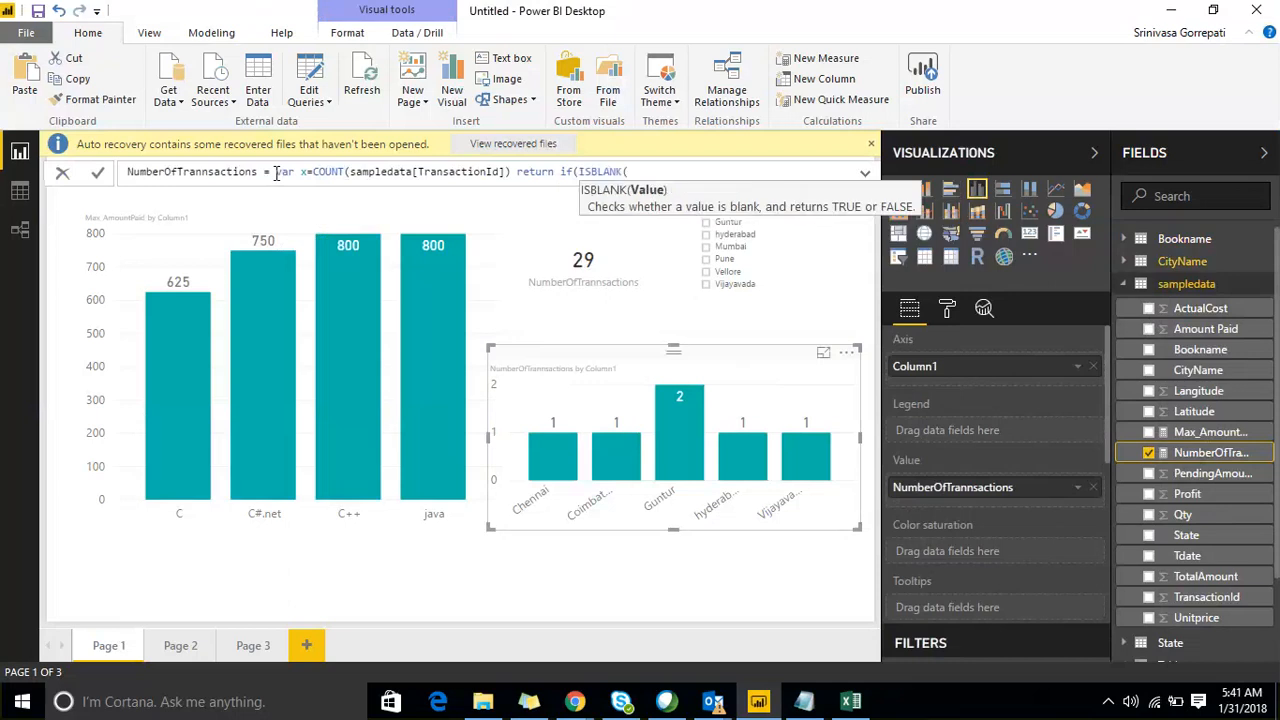
type("x),")
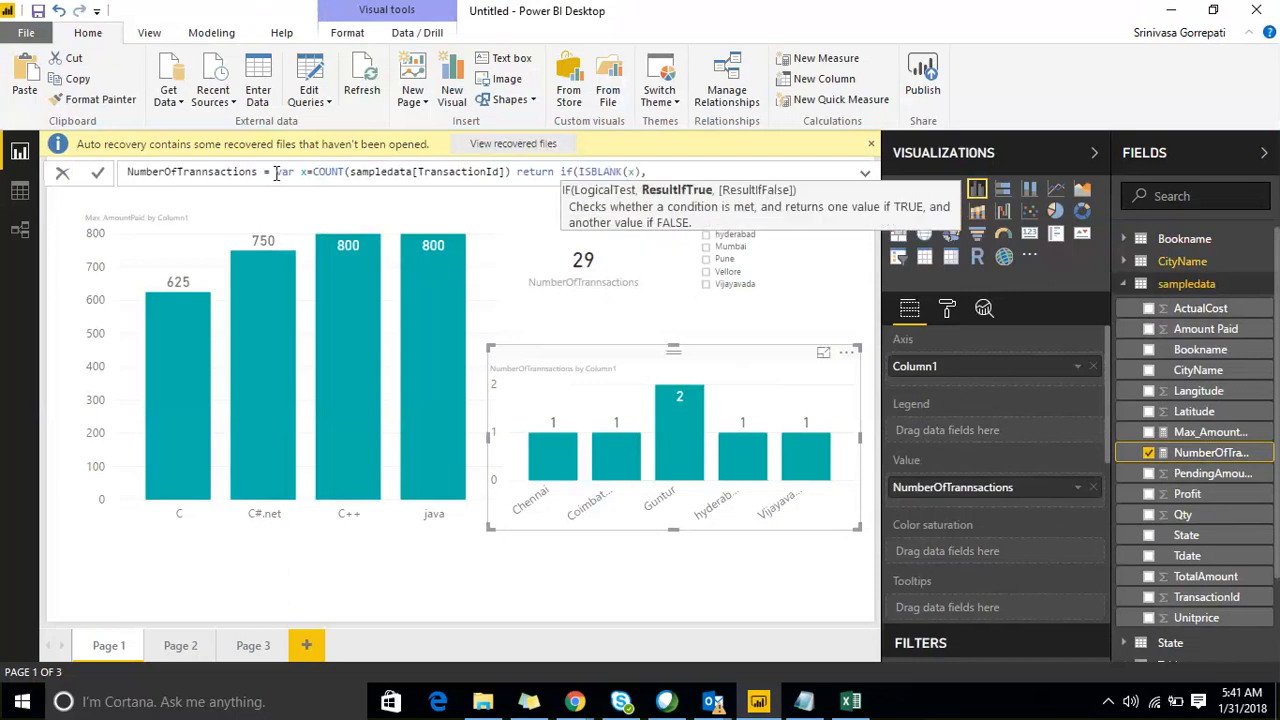
type("0,x)")
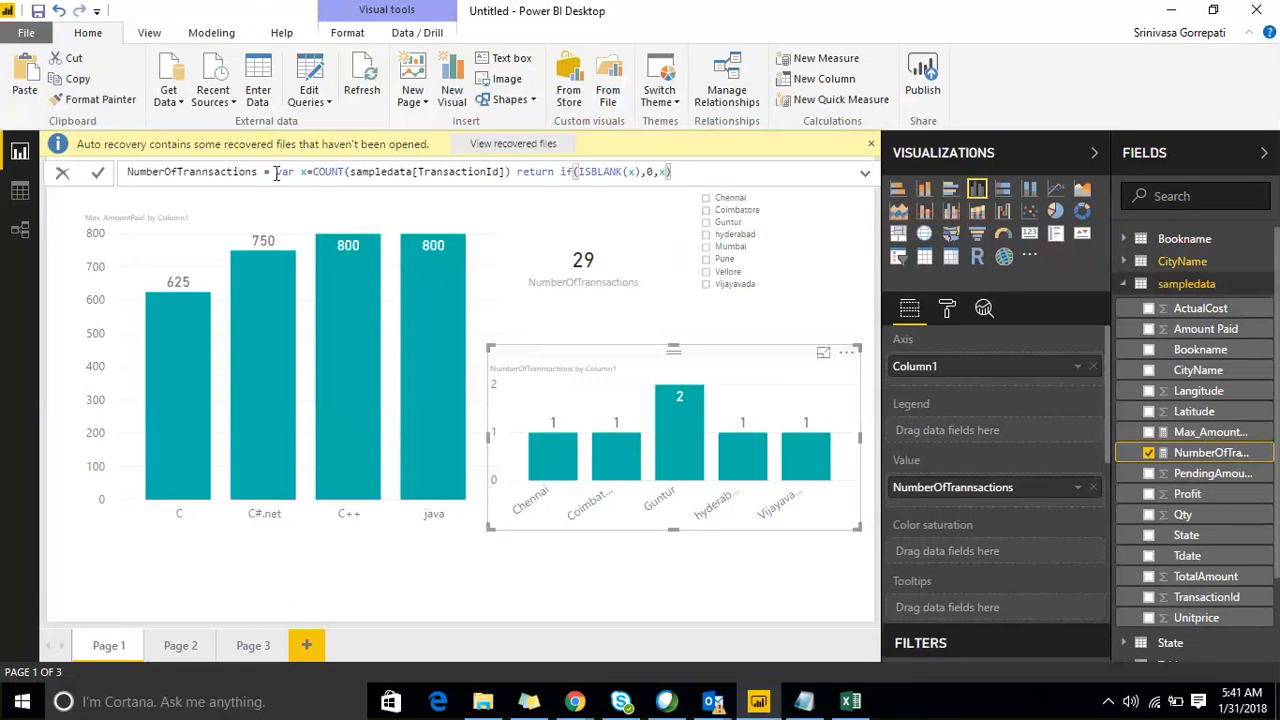
key("Return")
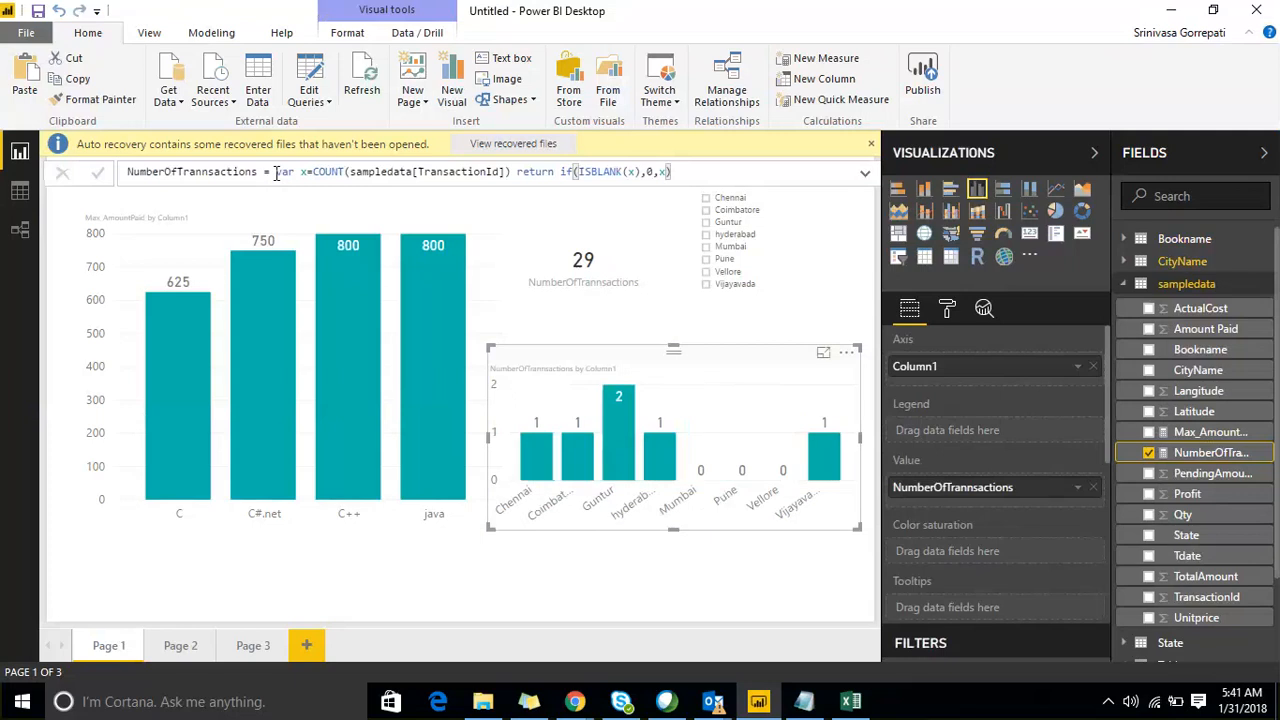
Narrow the Max_AmountPaid chart, and shift the NumberOfTrannsactions column chart toward it and enlarge it to fit the full city names.
left_click(346, 242)
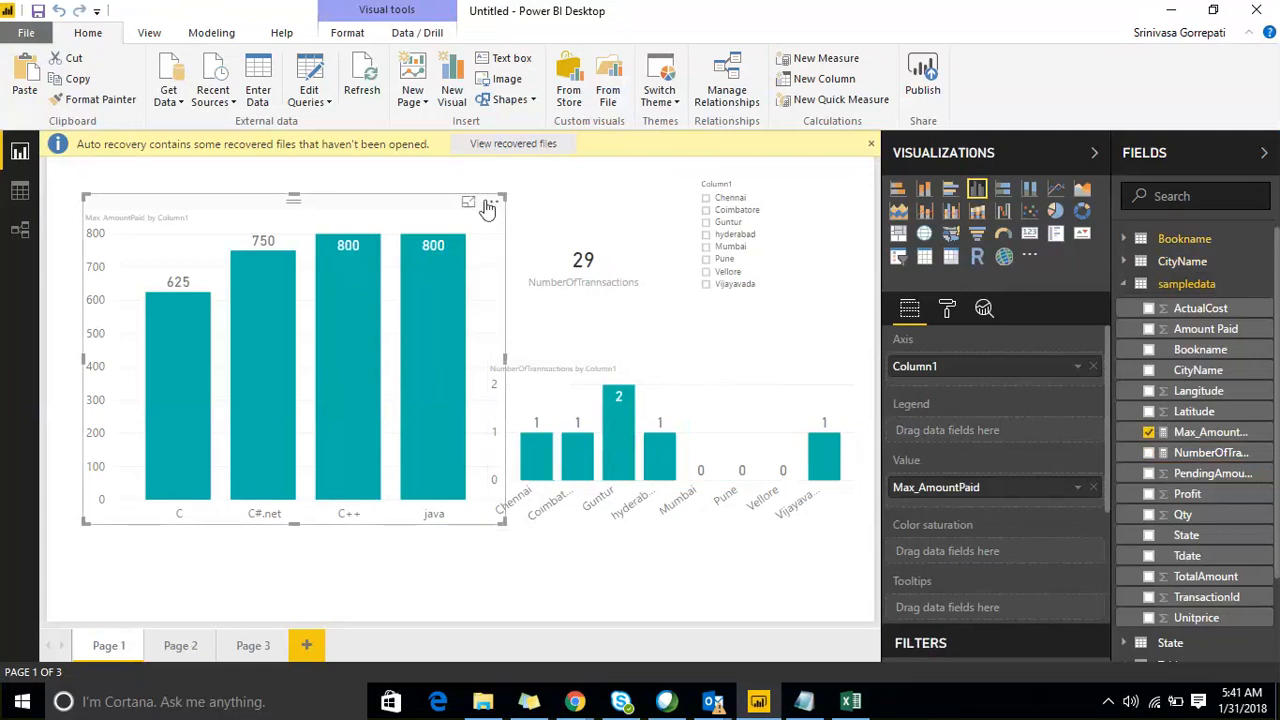
left_click_drag(503, 199, 421, 199)
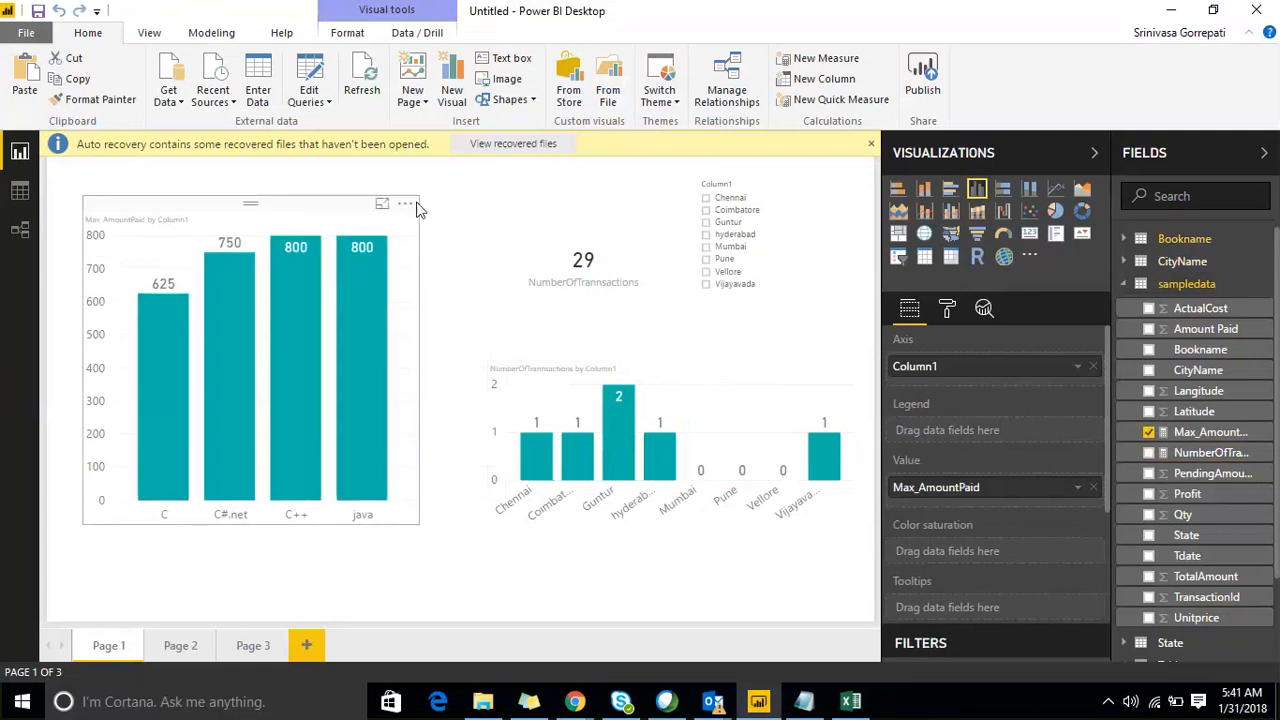
left_click(590, 357)
left_click_drag(590, 357, 547, 345)
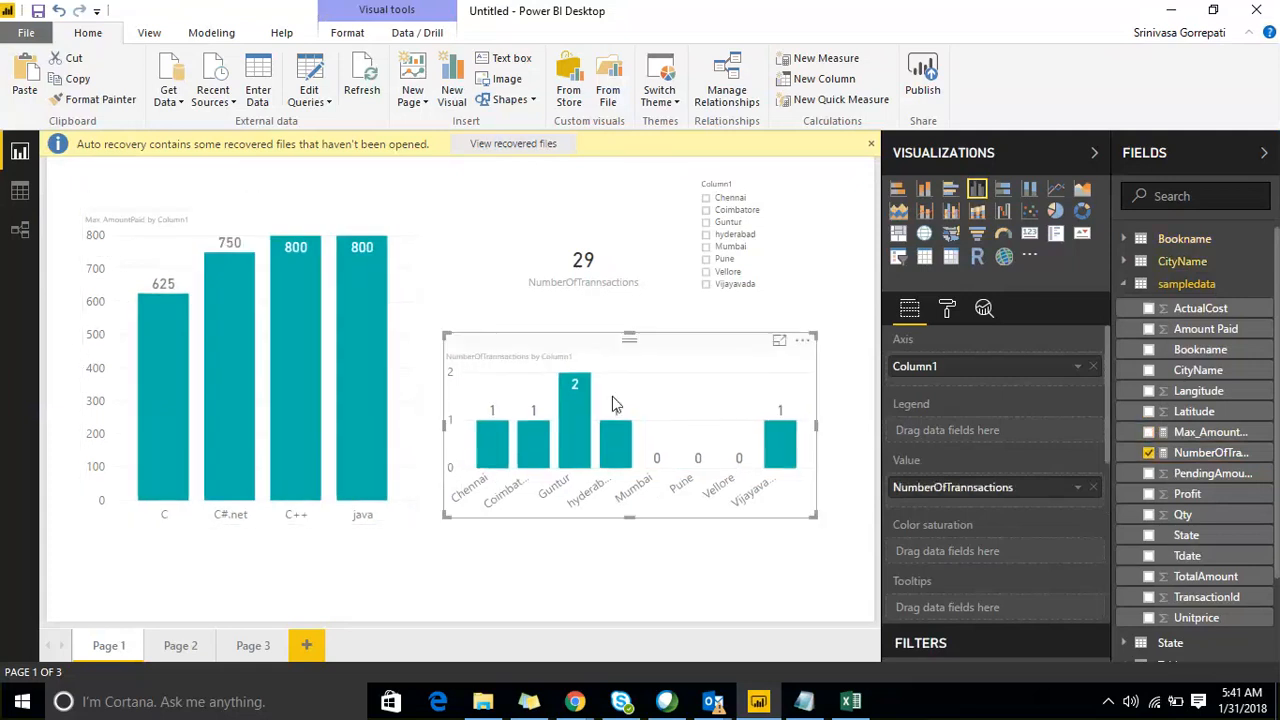
left_click_drag(816, 516, 872, 572)
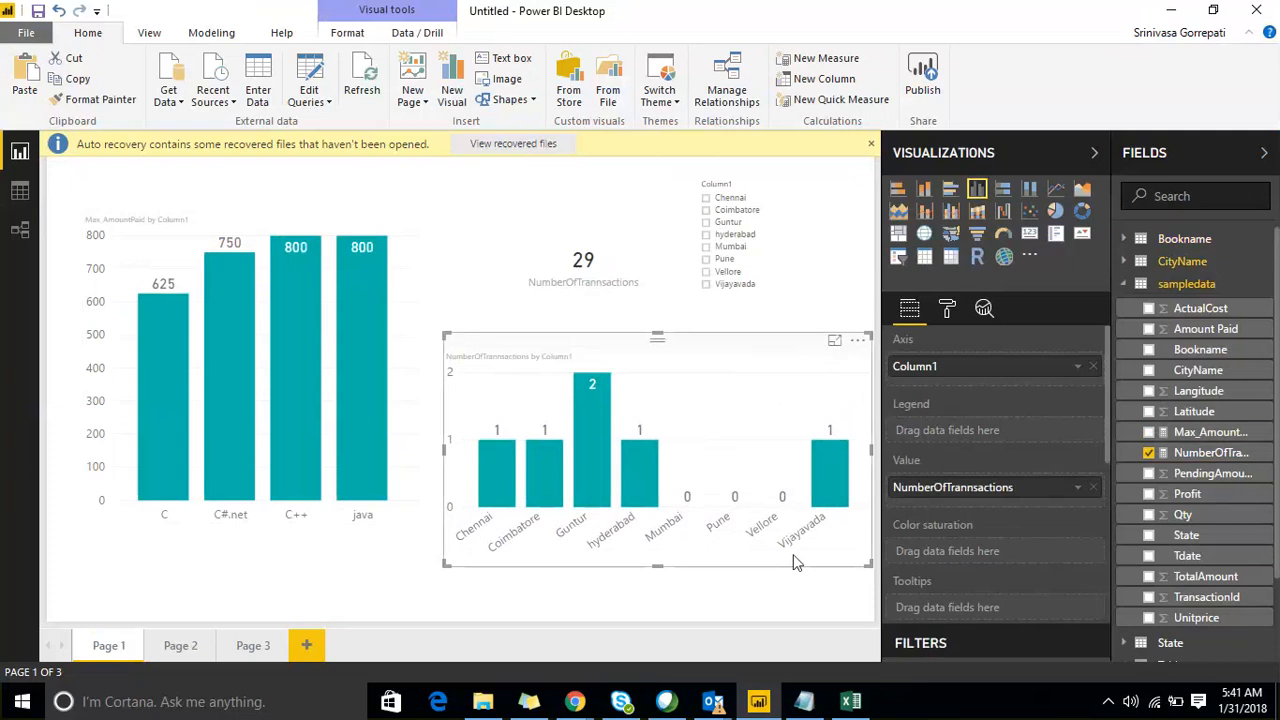
Check the interaction between the visuals by toggling Vijayavada in the city slicer and the book bars in the Max_AmountPaid chart.
left_click(729, 286)
left_click(729, 286)
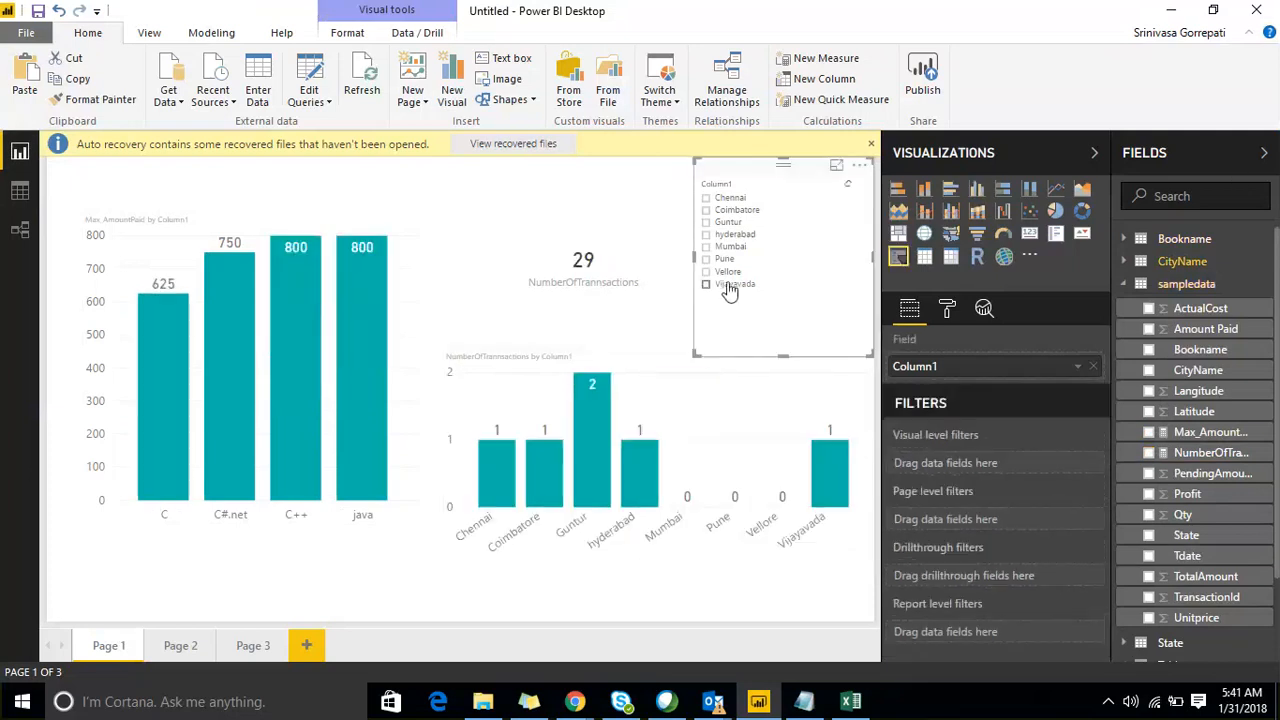
left_click(449, 360)
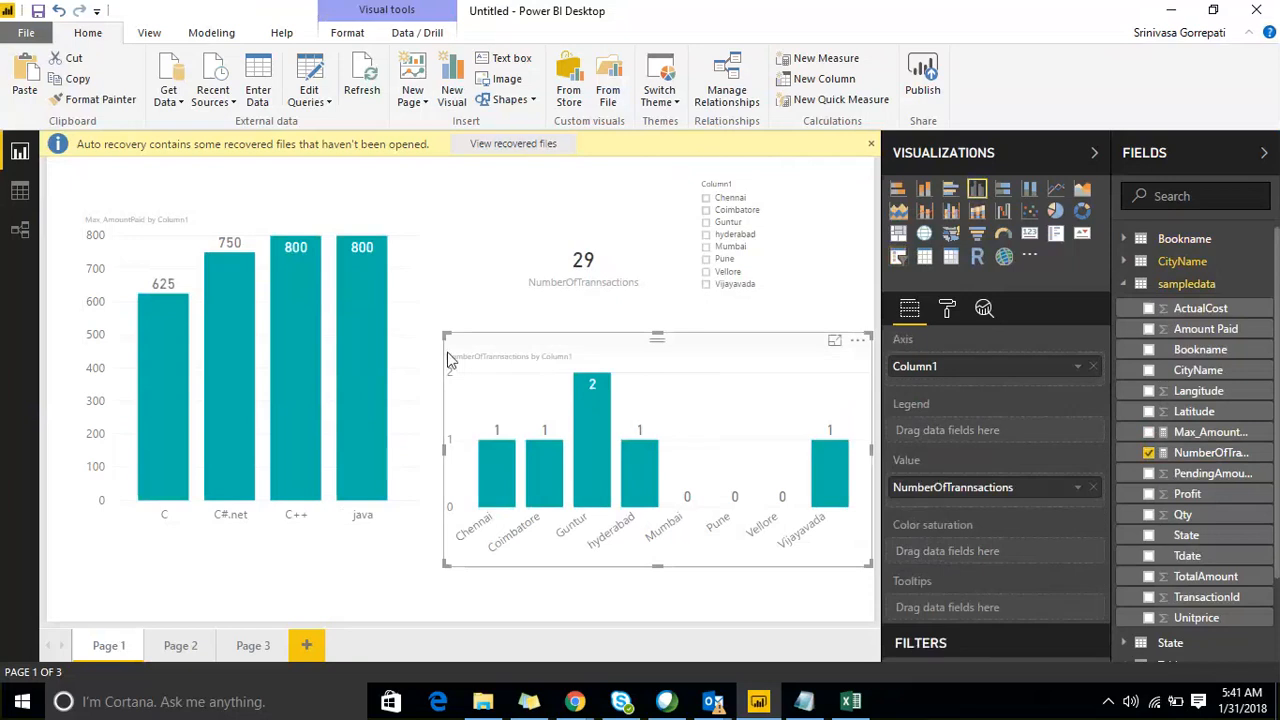
left_click(379, 352)
left_click(378, 354)
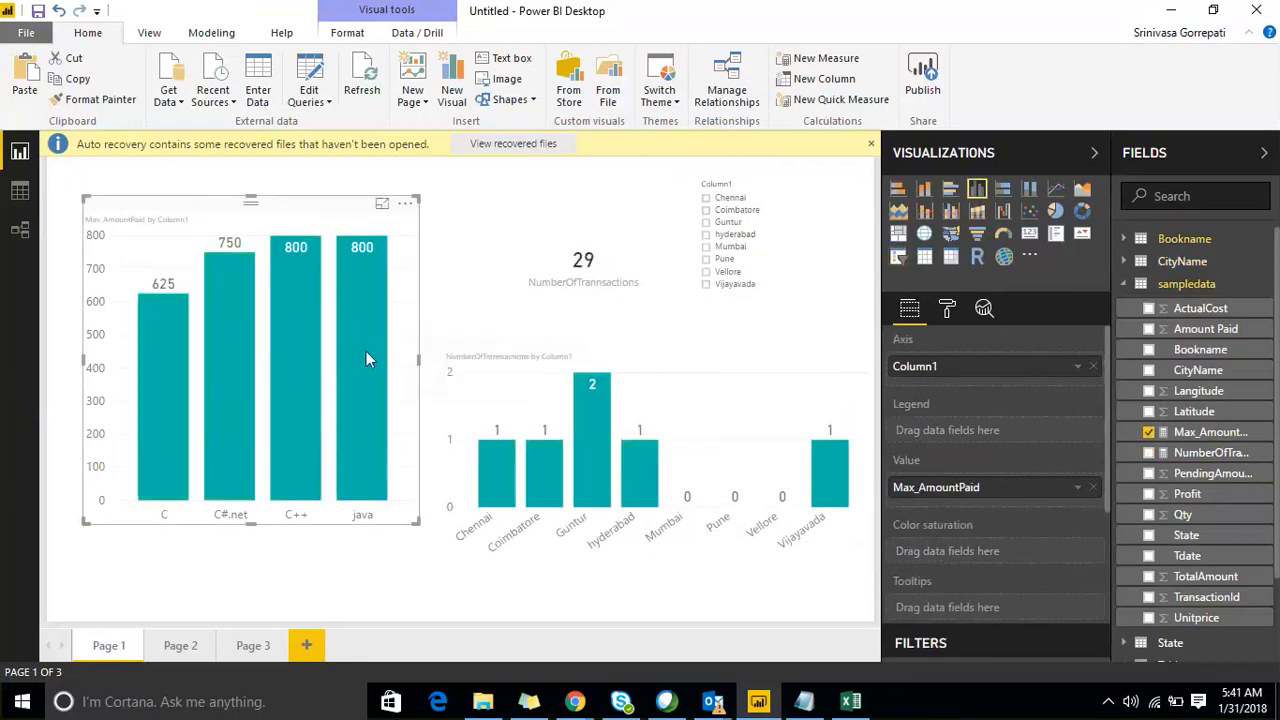
left_click(306, 362)
left_click(305, 362)
left_click(241, 336)
left_click(209, 337)
left_click(166, 342)
left_click(166, 342)
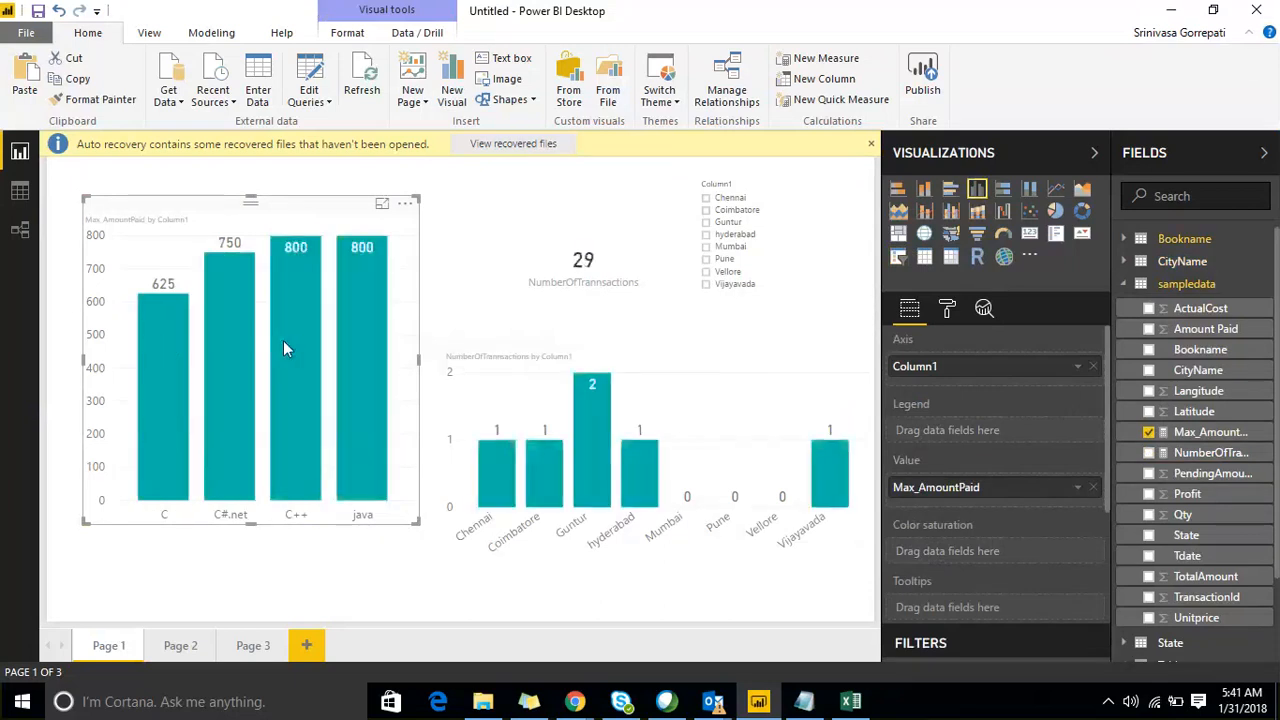
left_click(670, 362)
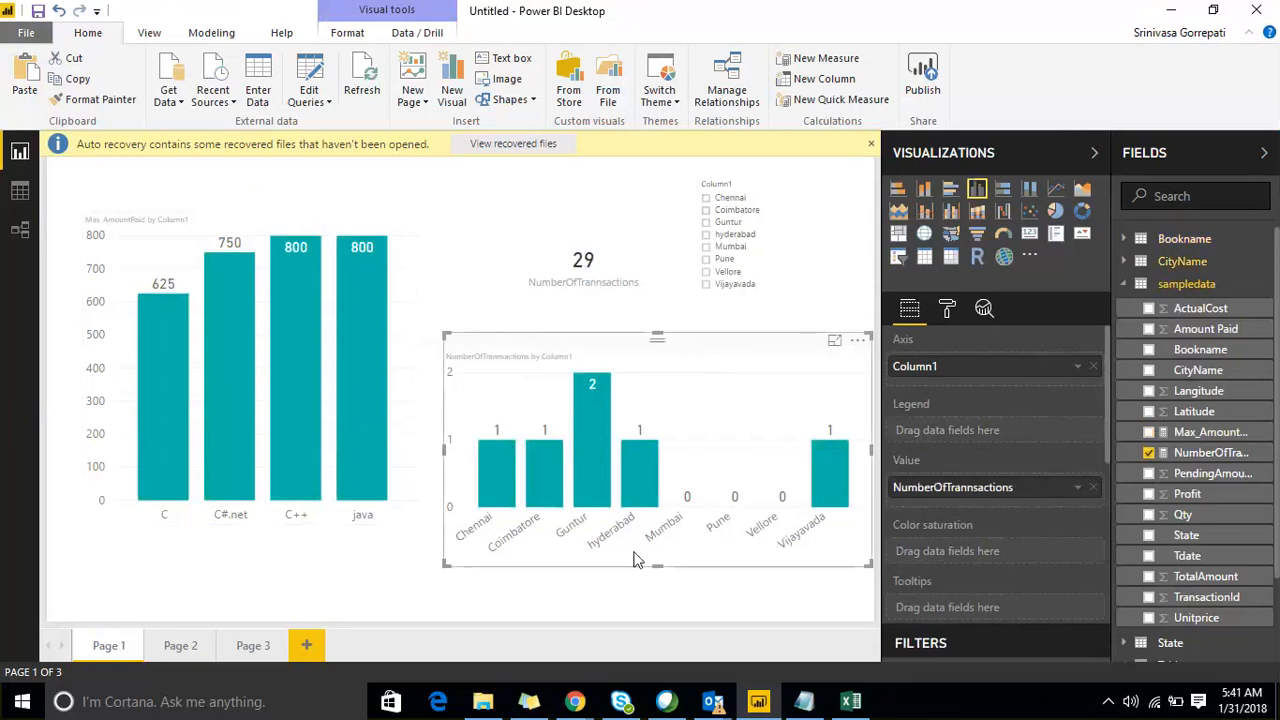
Switch to Notepad, review requirement d for the today, yesterday, last 7 days and last 30 days periods, and return to Power BI Desktop.
left_click(806, 704)
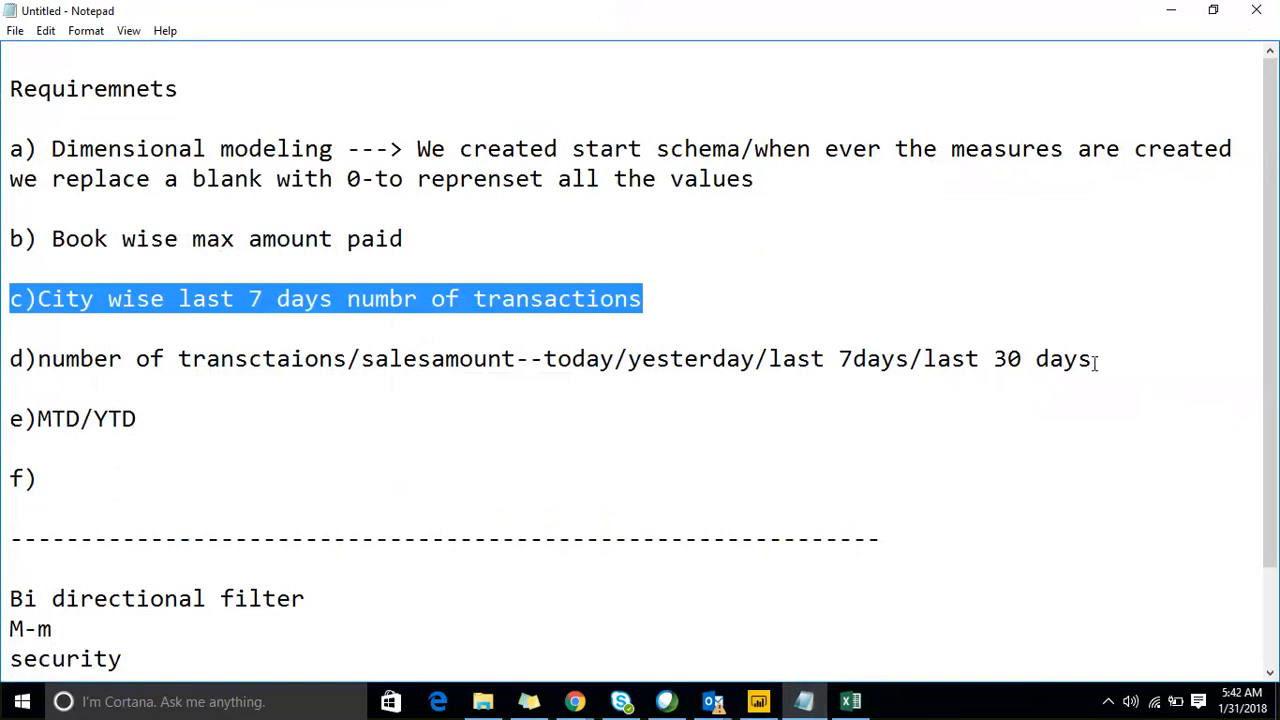
left_click_drag(1097, 358, 545, 360)
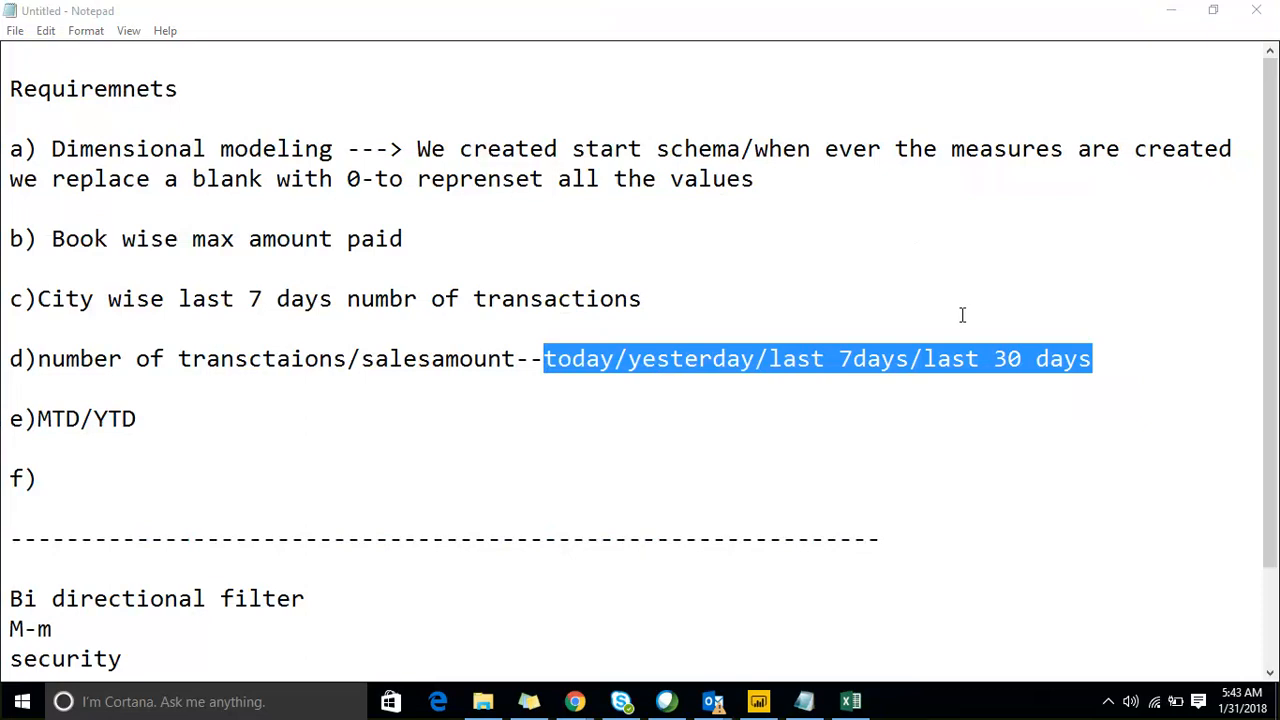
left_click(737, 434)
left_click(1230, 420)
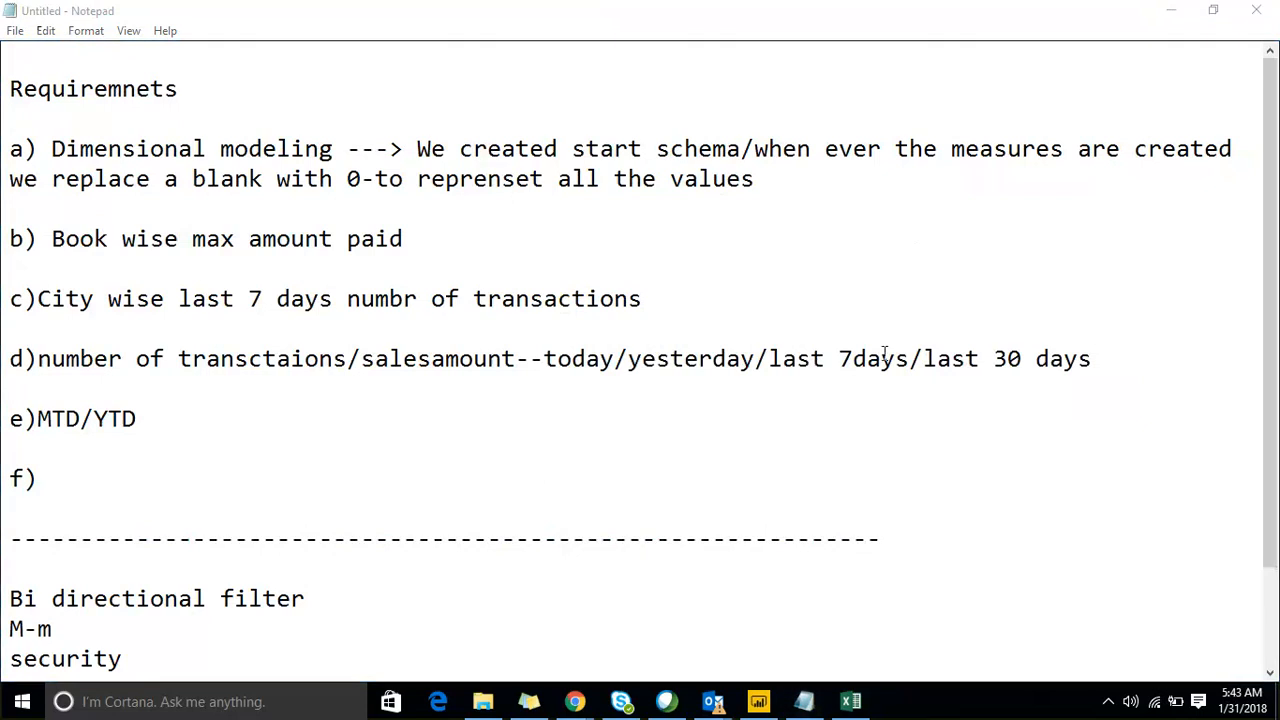
left_click_drag(543, 360, 1098, 364)
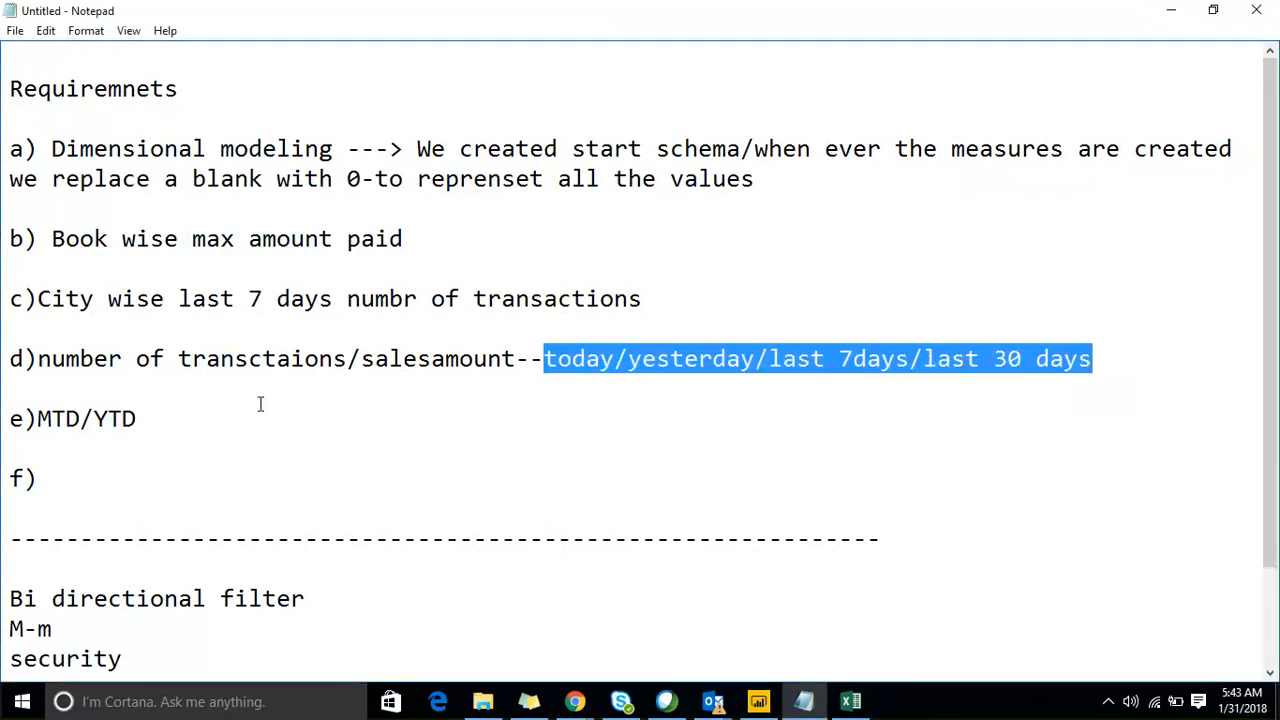
left_click(261, 359)
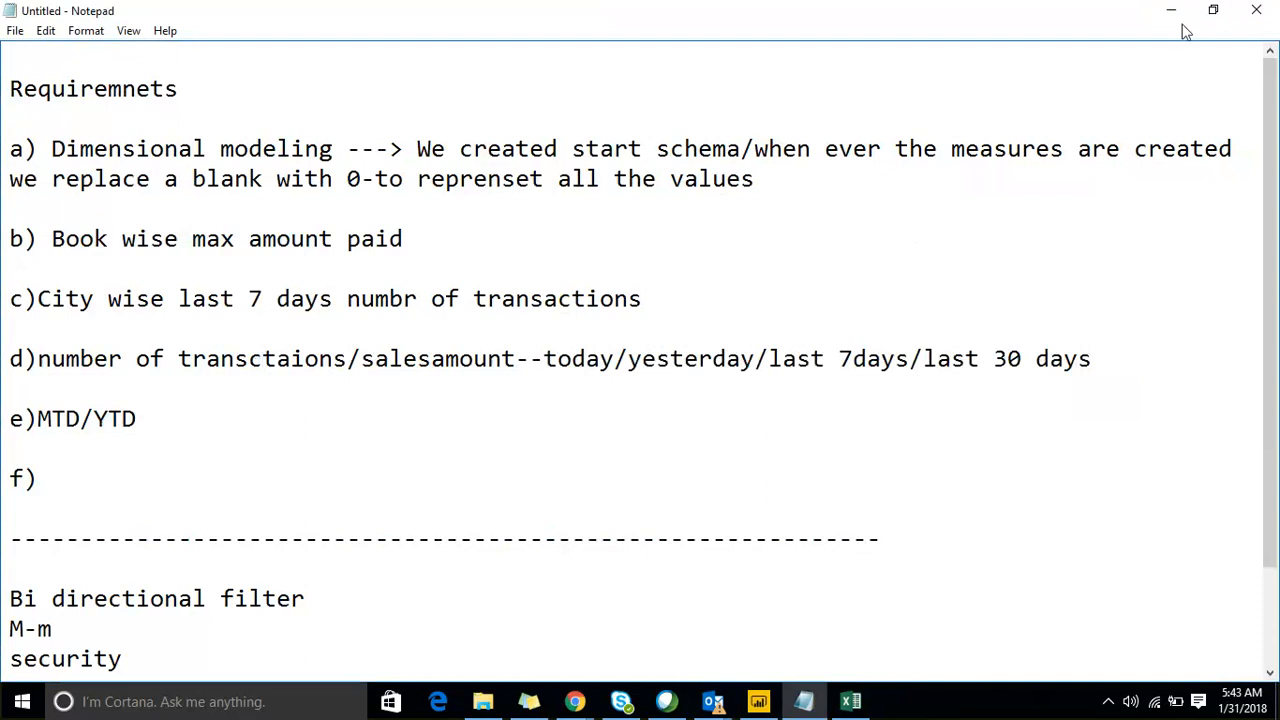
left_click_drag(543, 360, 1117, 360)
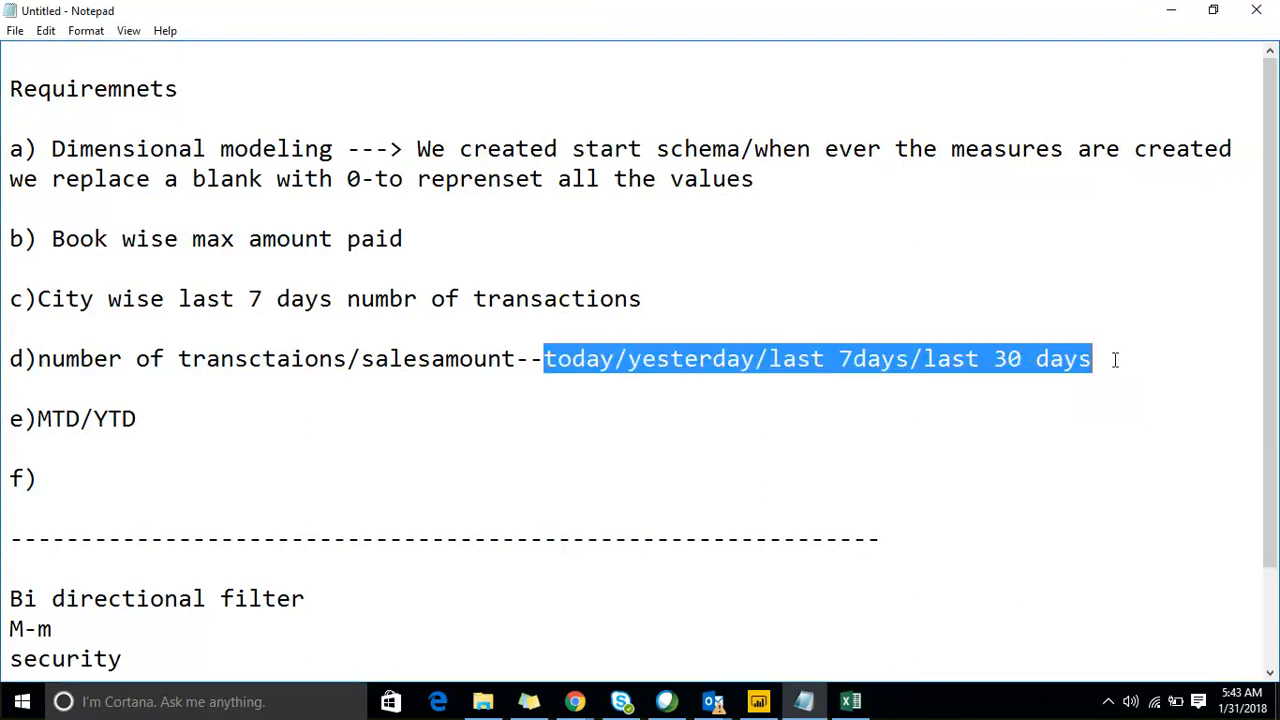
left_click(1174, 12)
Create a new measure in the sampledata table and name it SalesAmount.
left_click(616, 291)
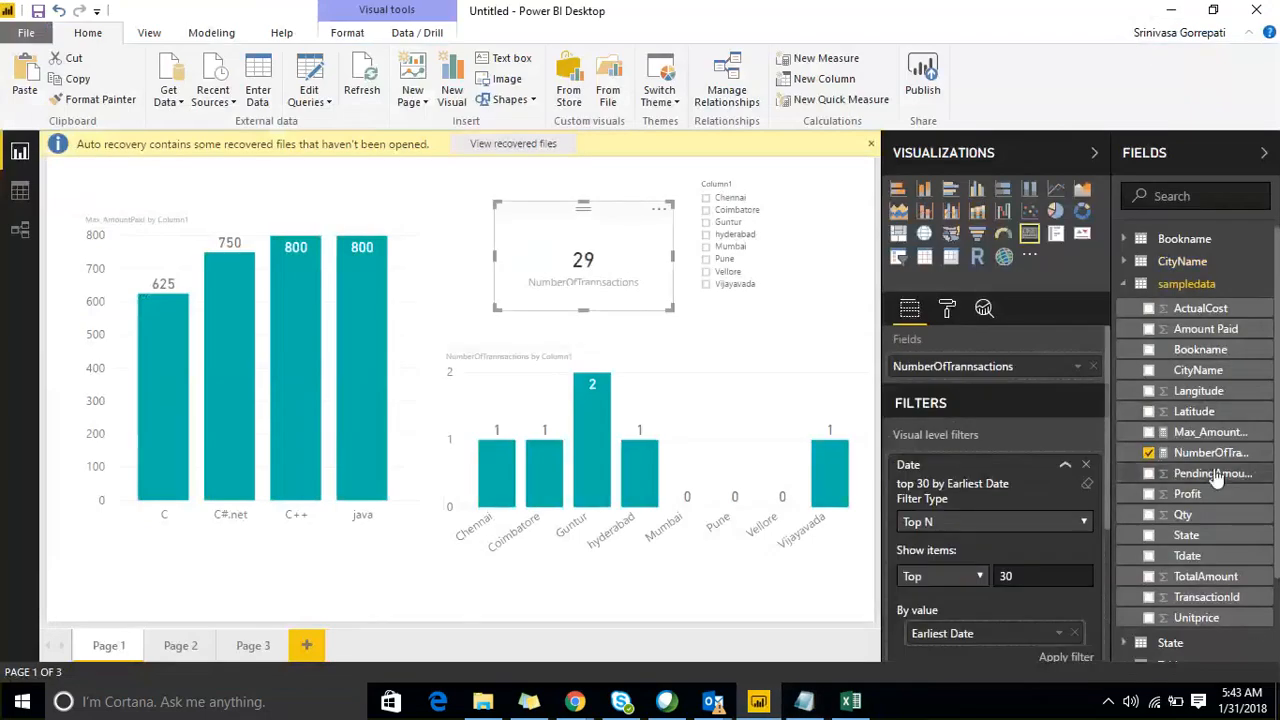
right_click(1258, 287)
left_click(1208, 300)
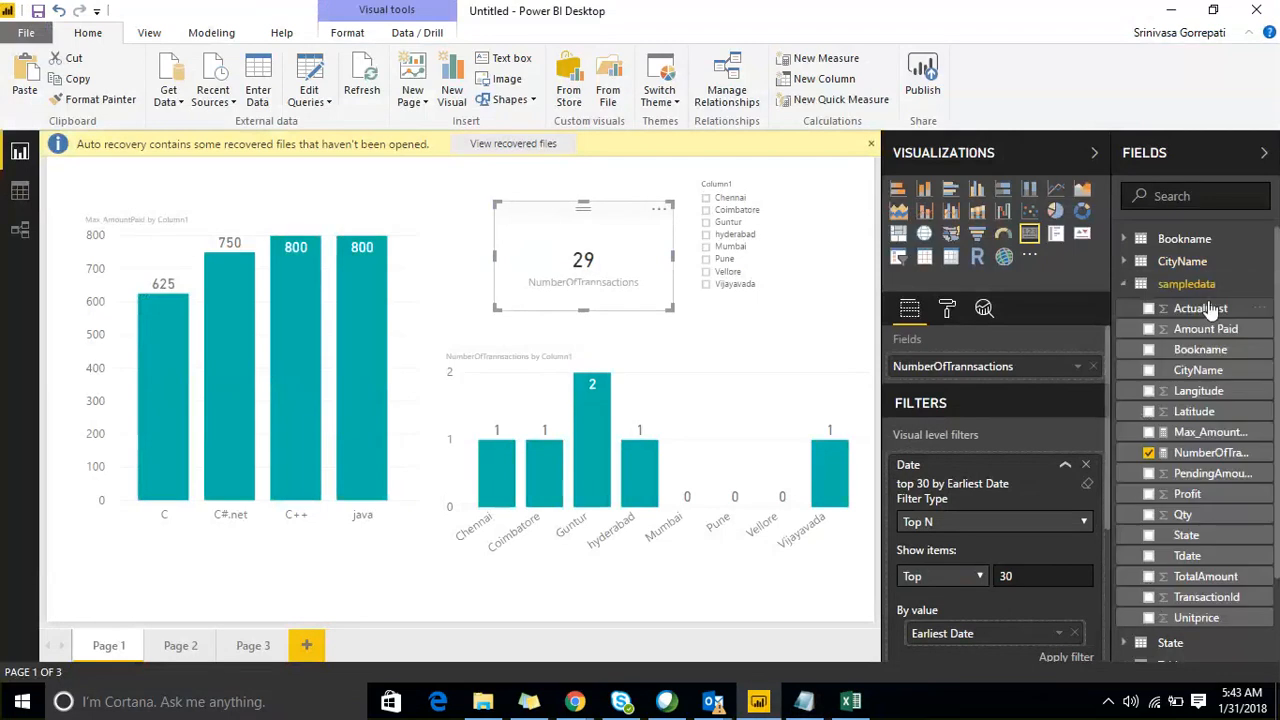
left_click(484, 174)
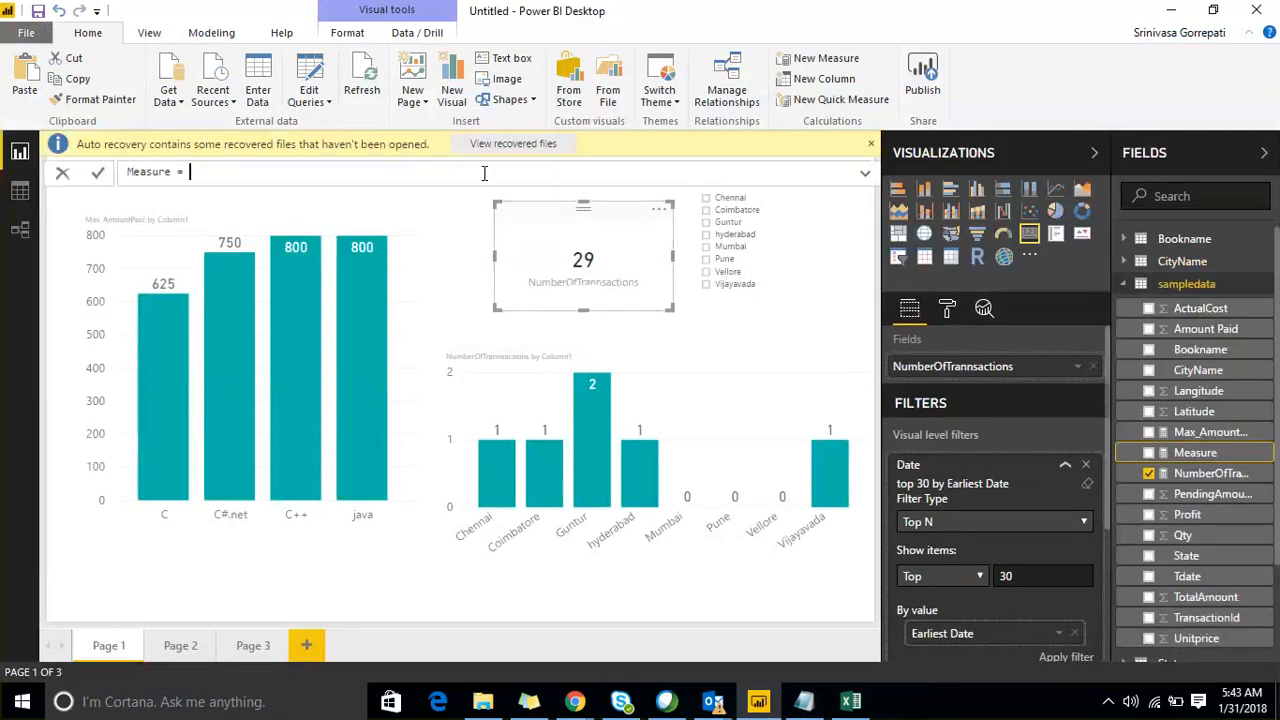
type("Amou")
key("BackSpace")
key("BackSpace")
key("BackSpace")
key("BackSpace")
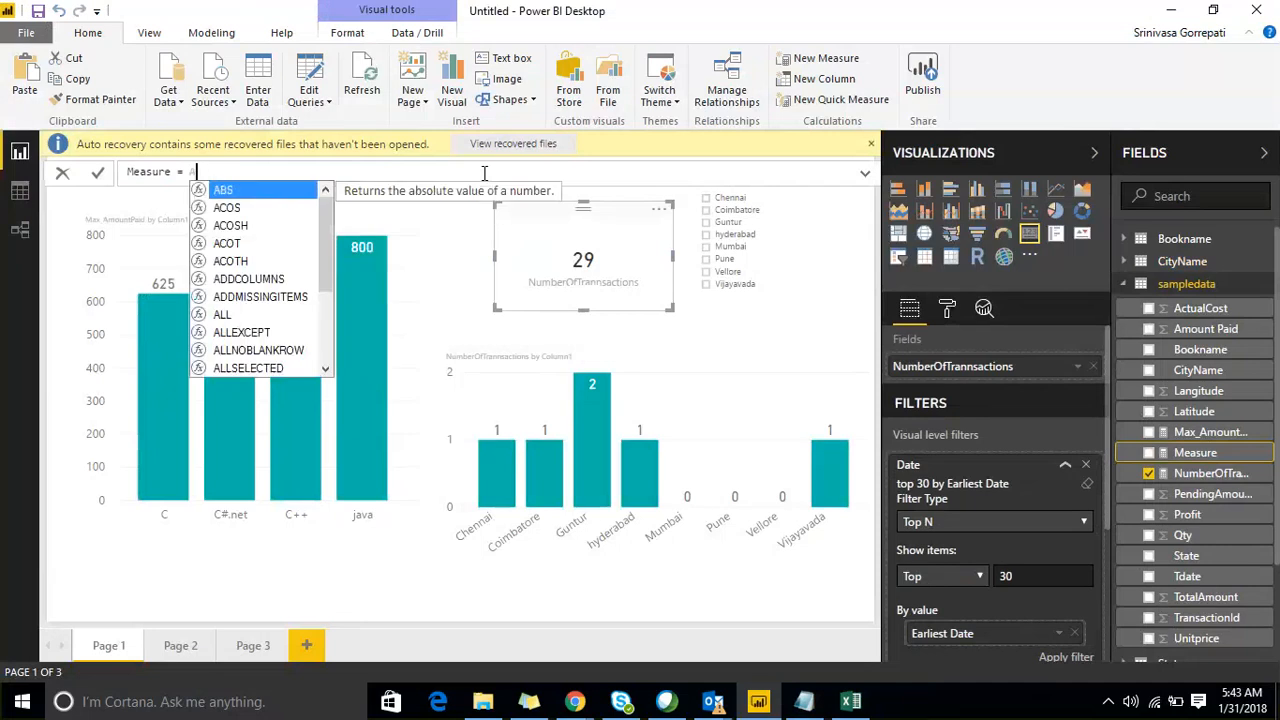
key("Left")
key("Left")
key("Left")
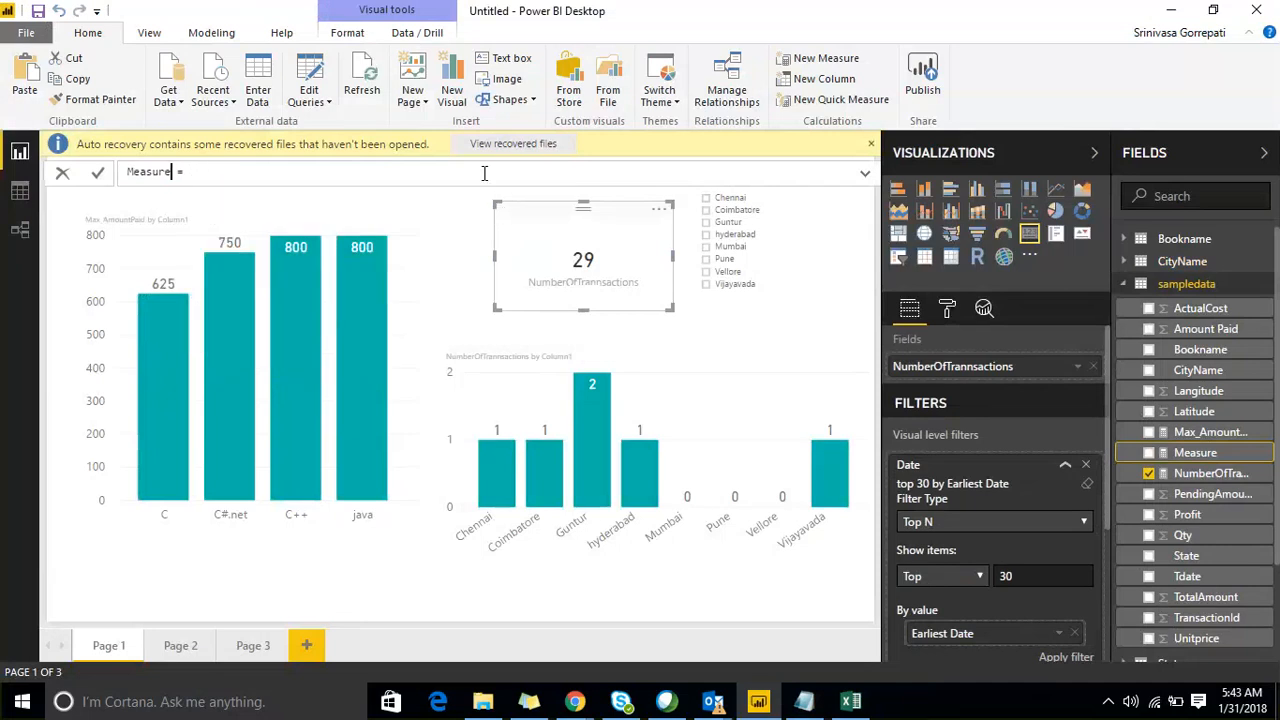
key("shift+Home")
type("Sla")
key("BackSpace")
type("lesAmount")
Define the SalesAmount measure as SUM(sampledata[Amount Paid]).
key("End")
type("SUM(s")
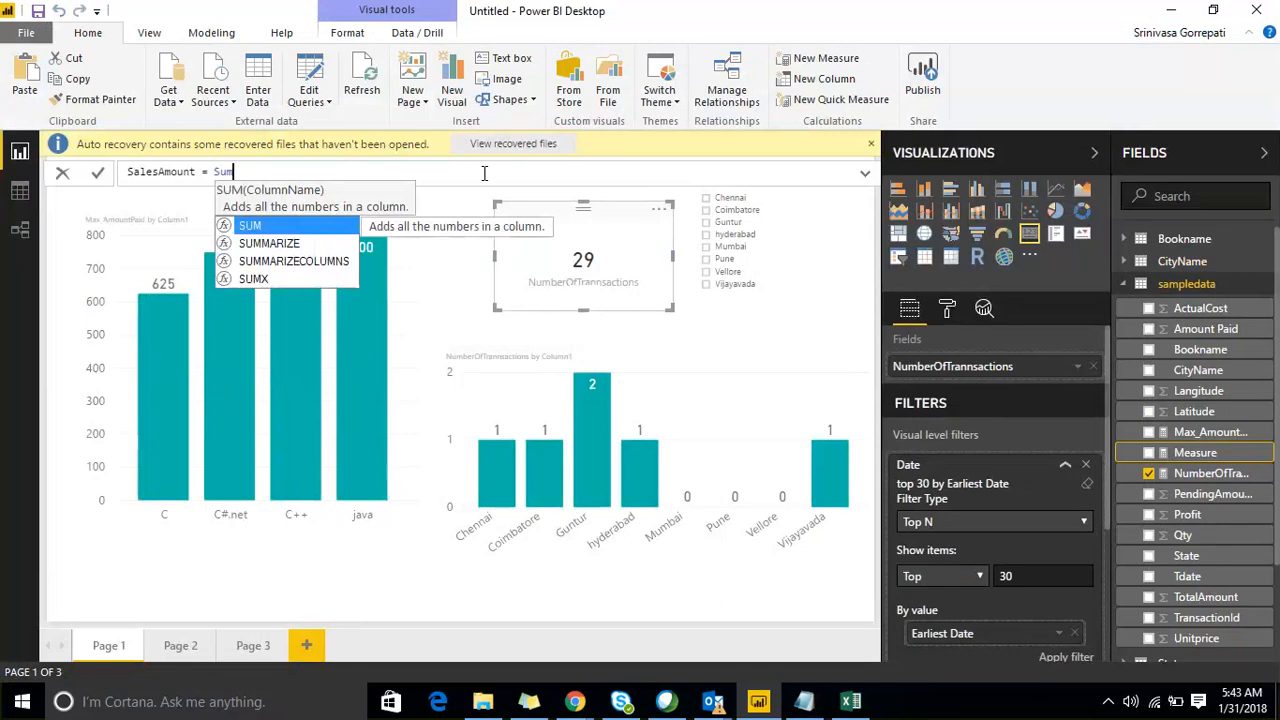
type("mou")
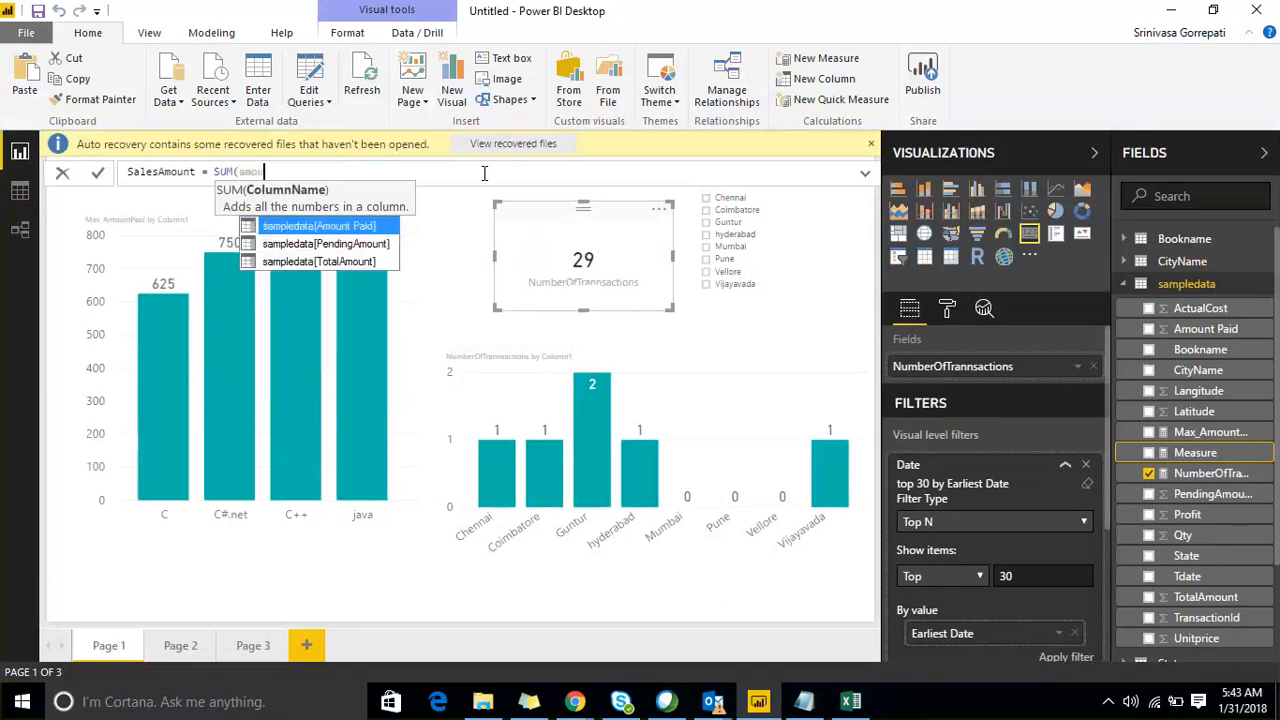
key("Tab")
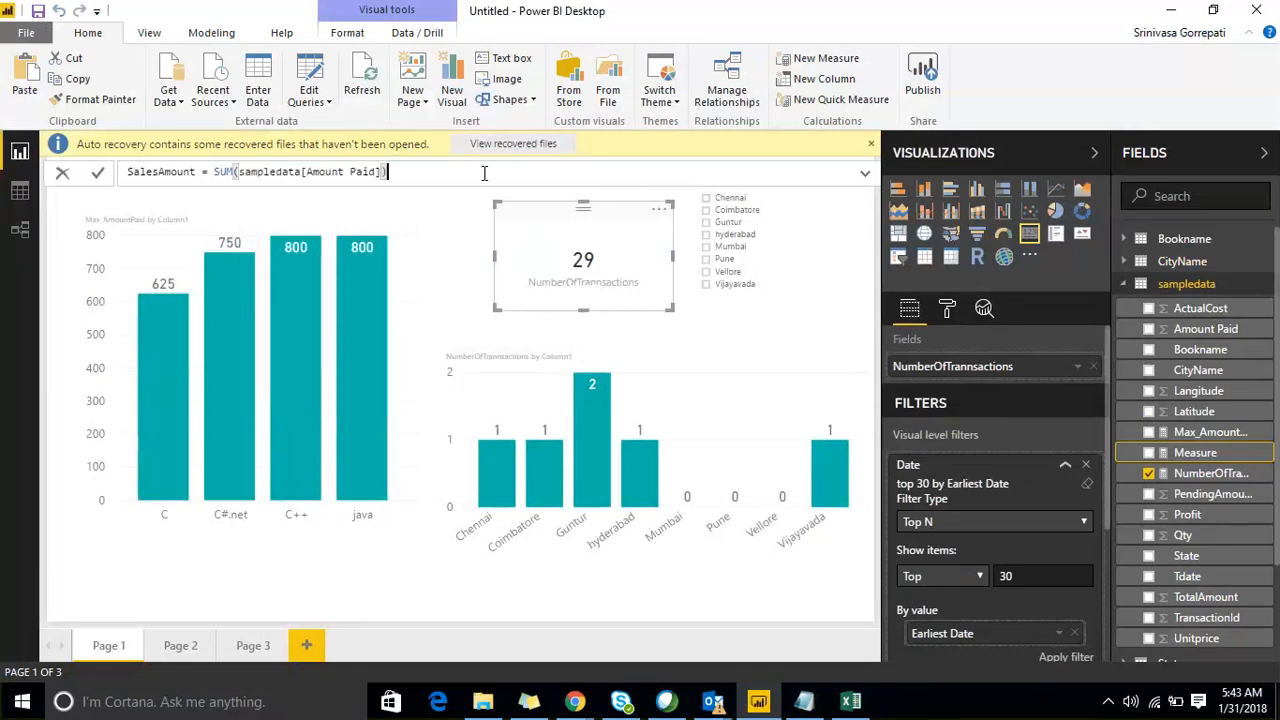
type(")")
Store the SUM expression of the SalesAmount measure in a variable x.
key("Left")
key("Left")
key("Left")
key("Left")
key("Left")
key("Left")
key("Left")
key("Left")
key("Left")
key("Left")
key("Left")
key("Left")
key("Left")
key("Left")
key("Left")
key("Left")
key("Left")
key("Left")
key("Left")
key("Left")
key("Left")
type("var x")
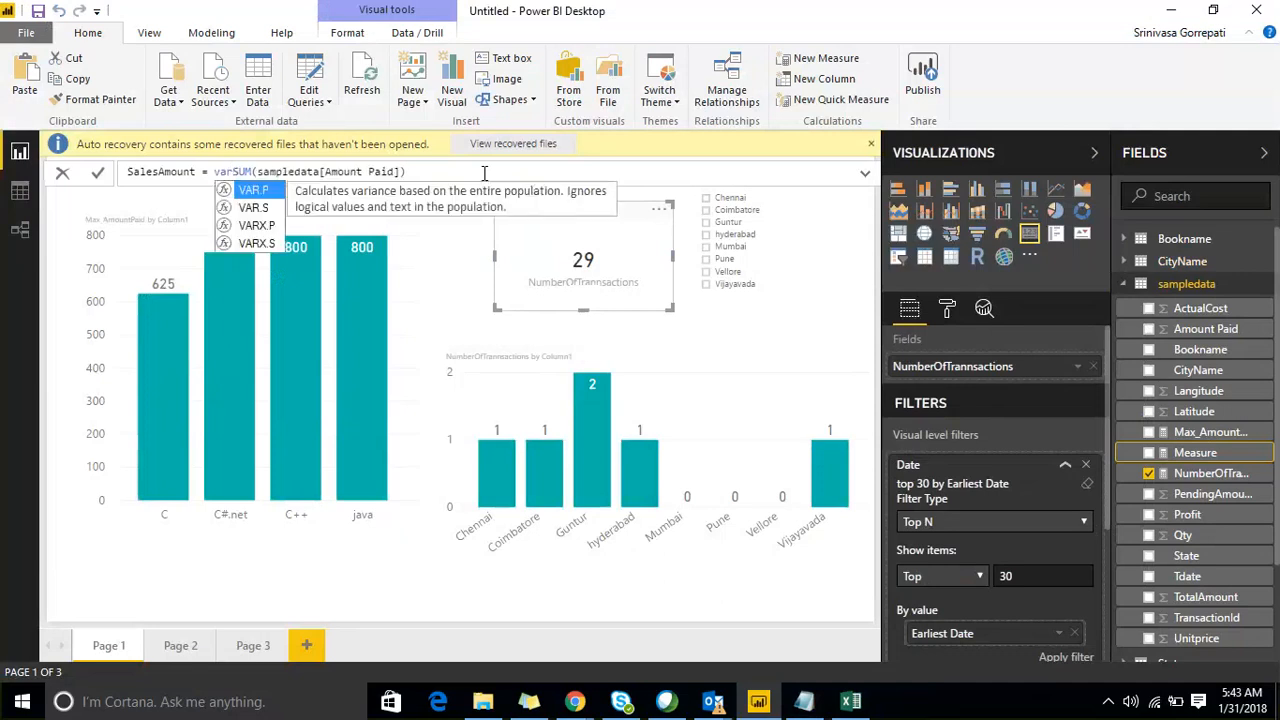
type(" =")
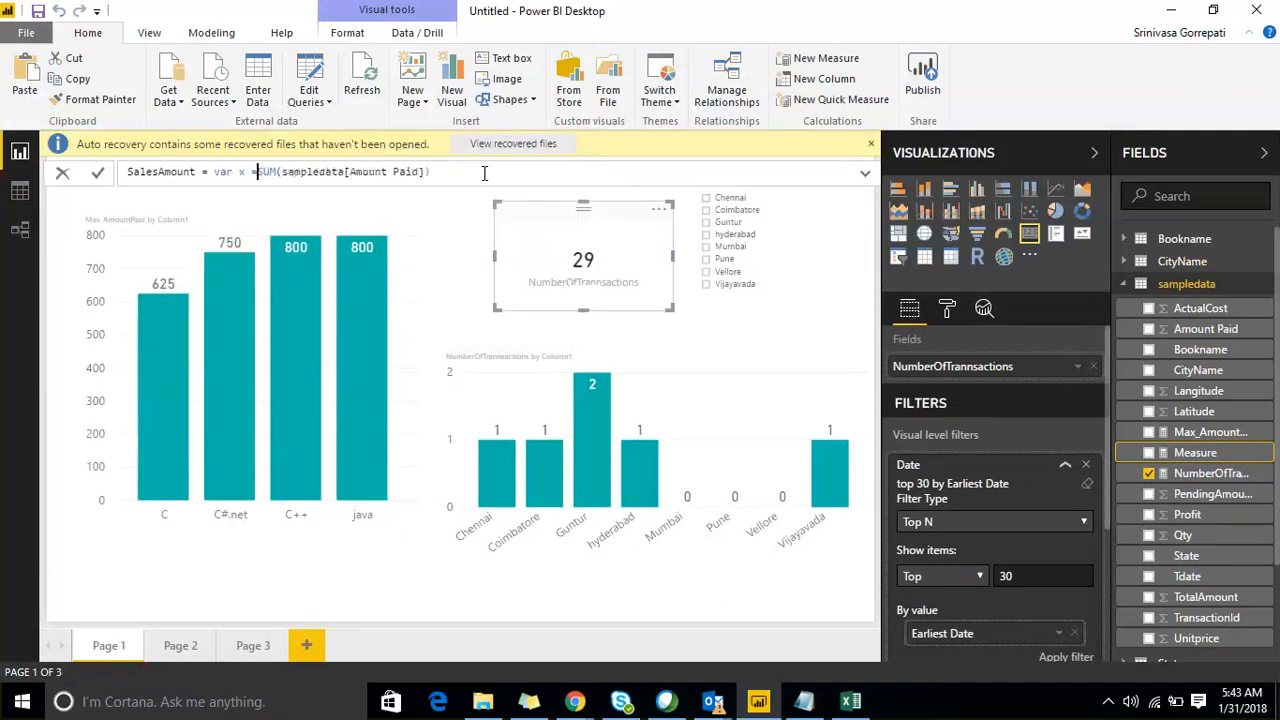
Complete the SalesAmount measure by returning IF(ISBLANK(x),0,x) after the variable, and commit it.
key("End")
type("return    if")
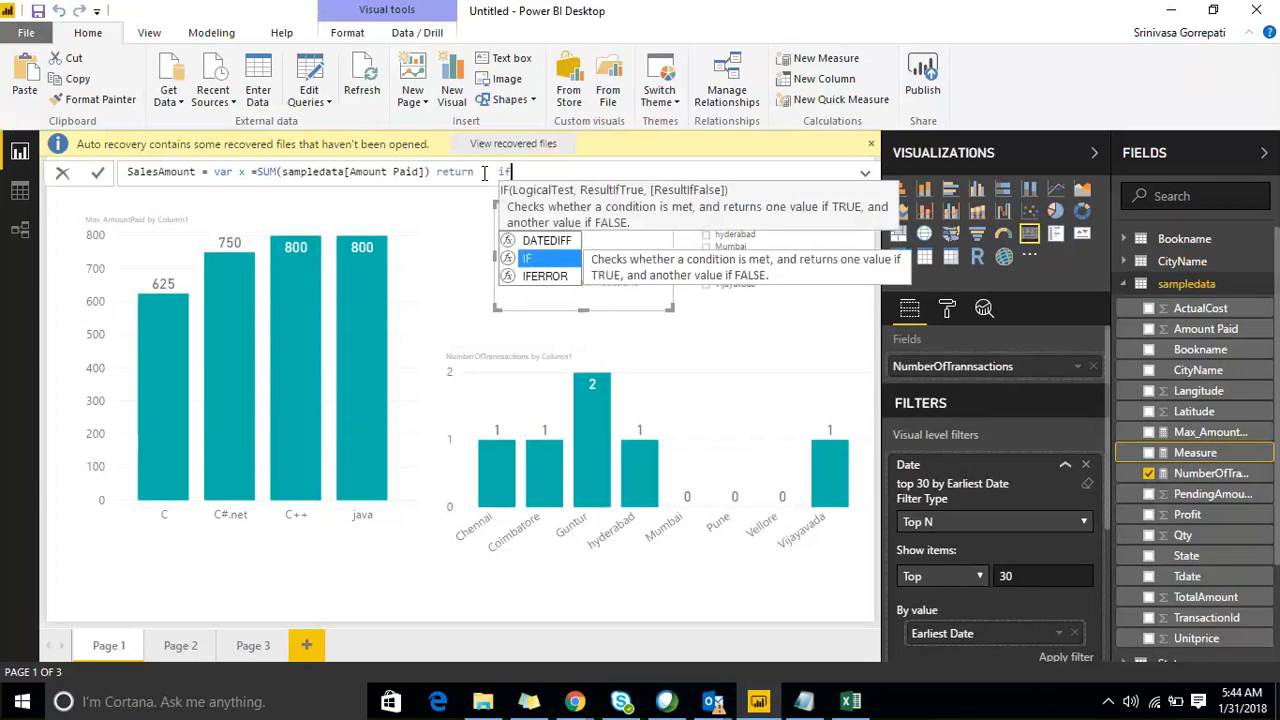
key("Tab")
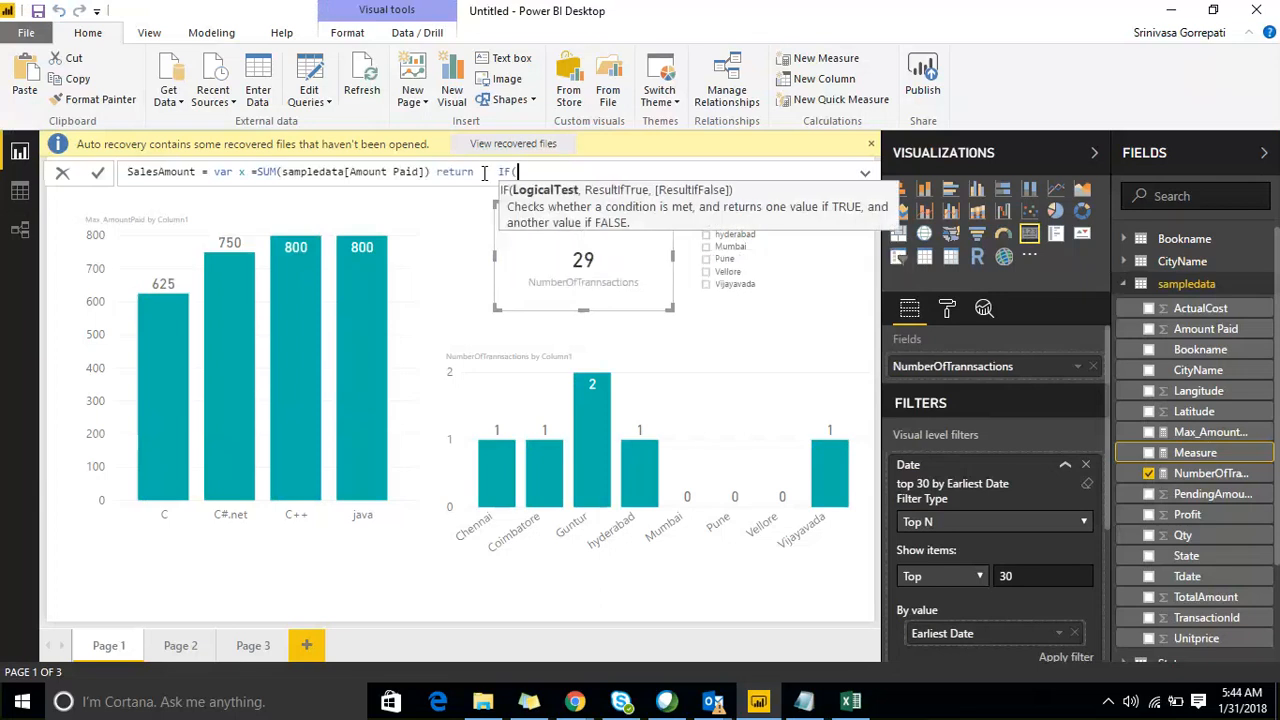
type("isb")
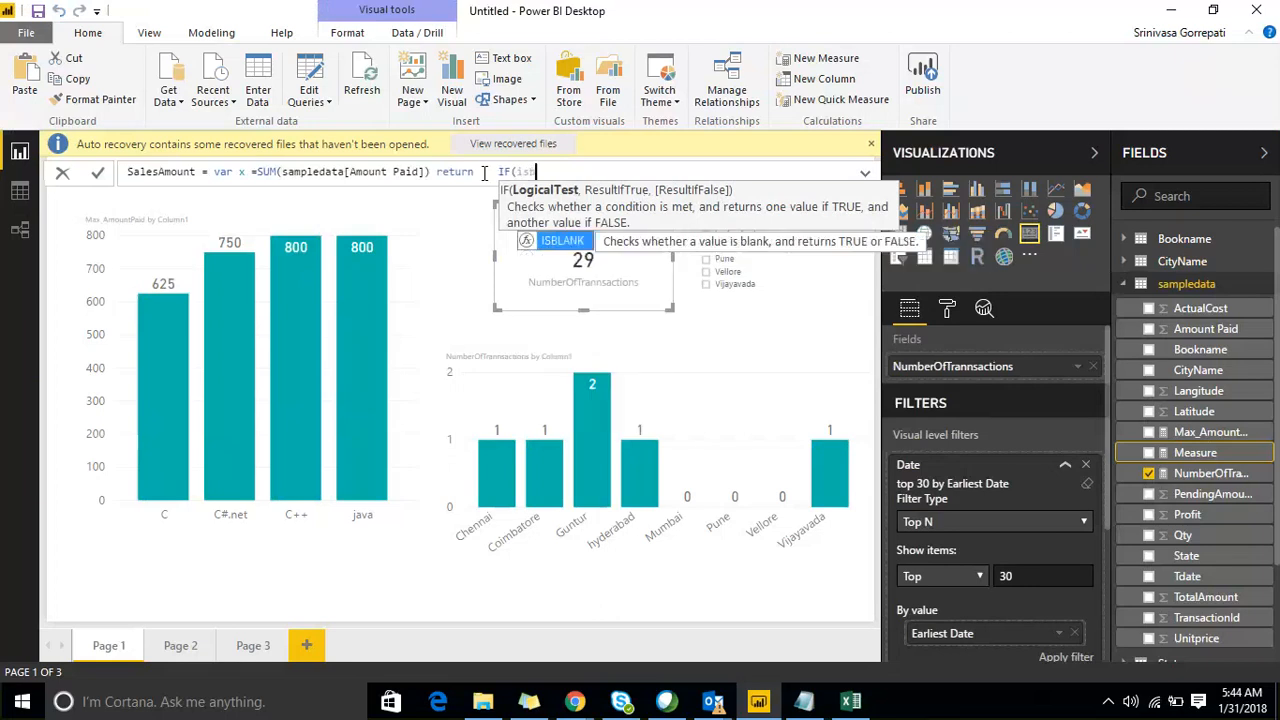
key("Tab")
type("x")
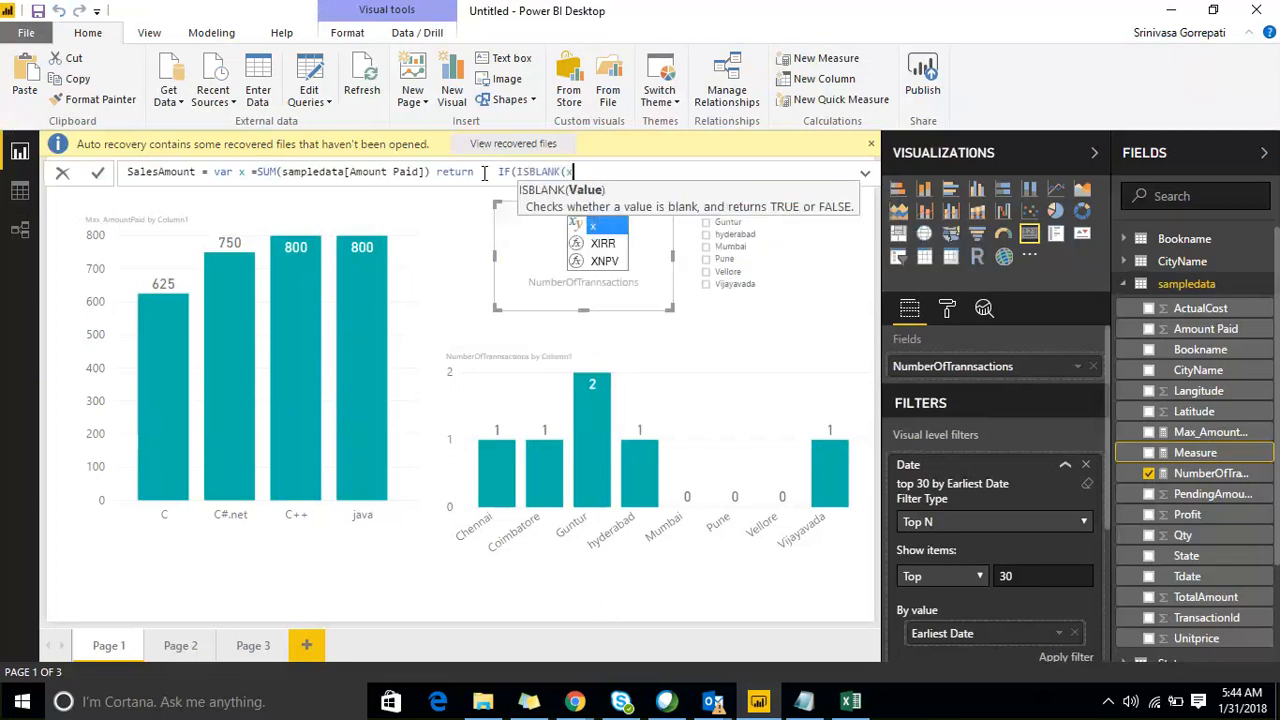
type("),")
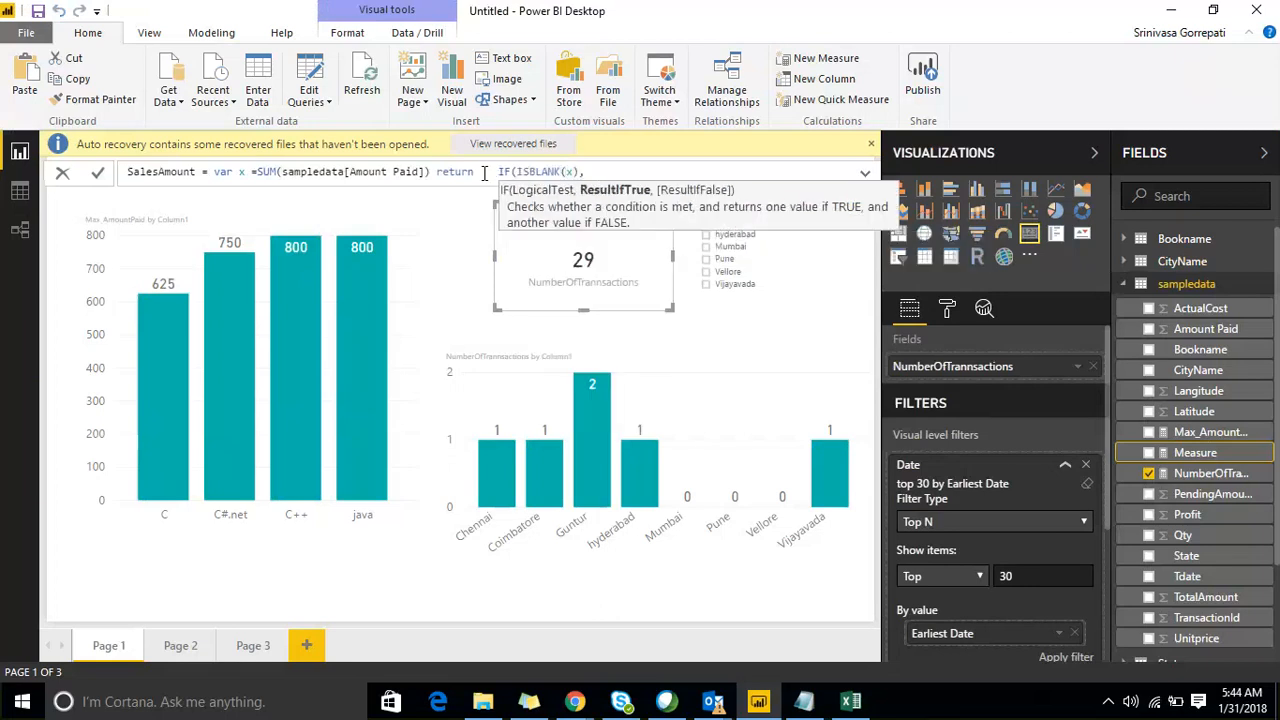
type("0,x)")
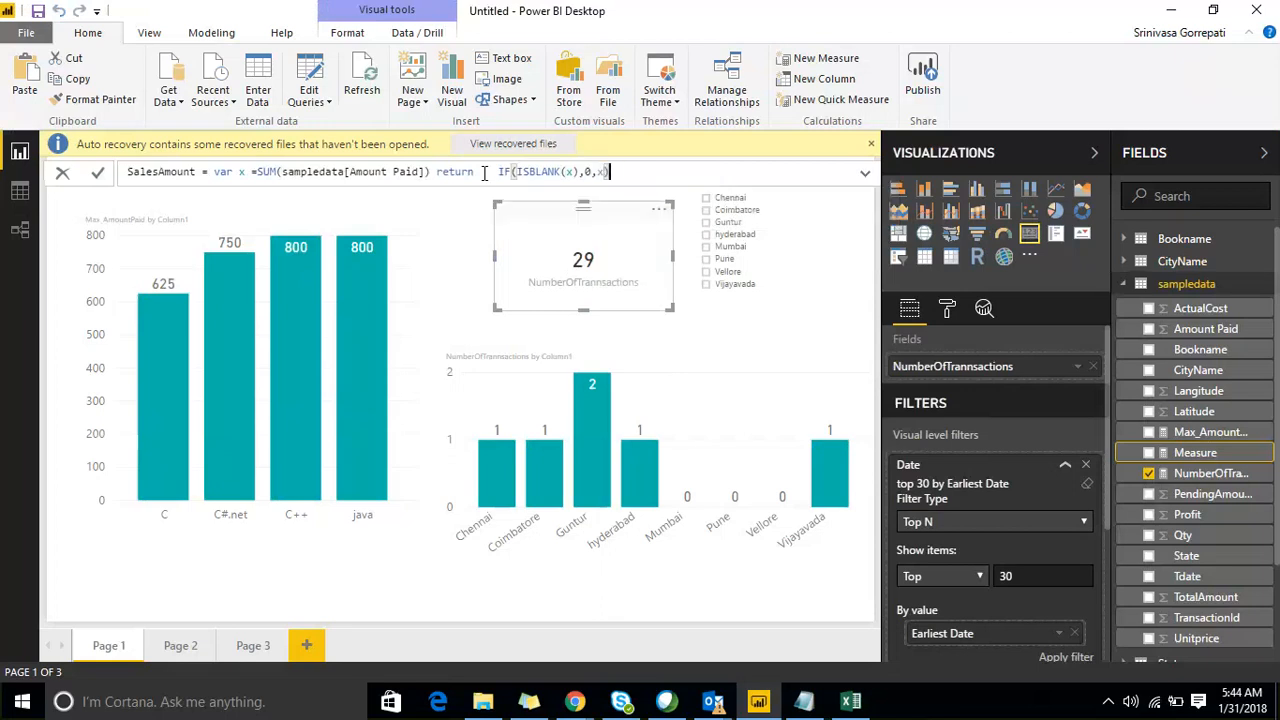
key("Return")
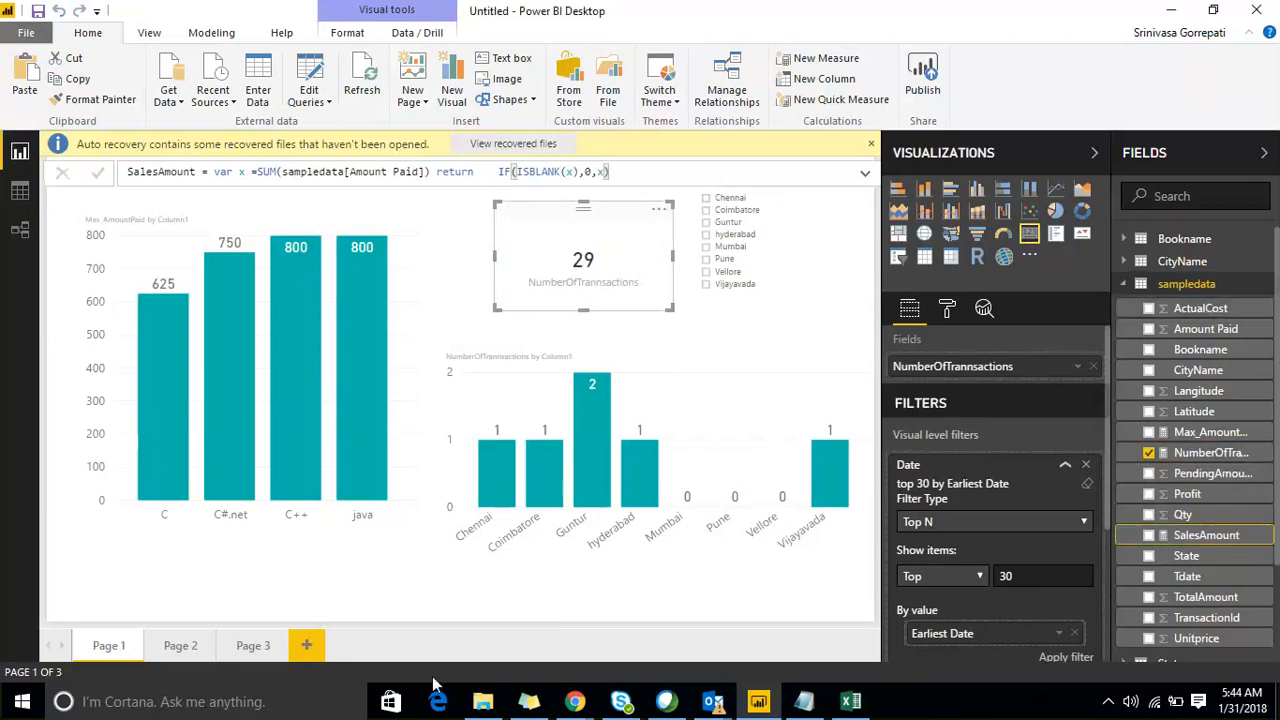
Add a new report page, dismiss the auto recovery notice, and place a reduced-size card visual near the page's left edge.
left_click(306, 645)
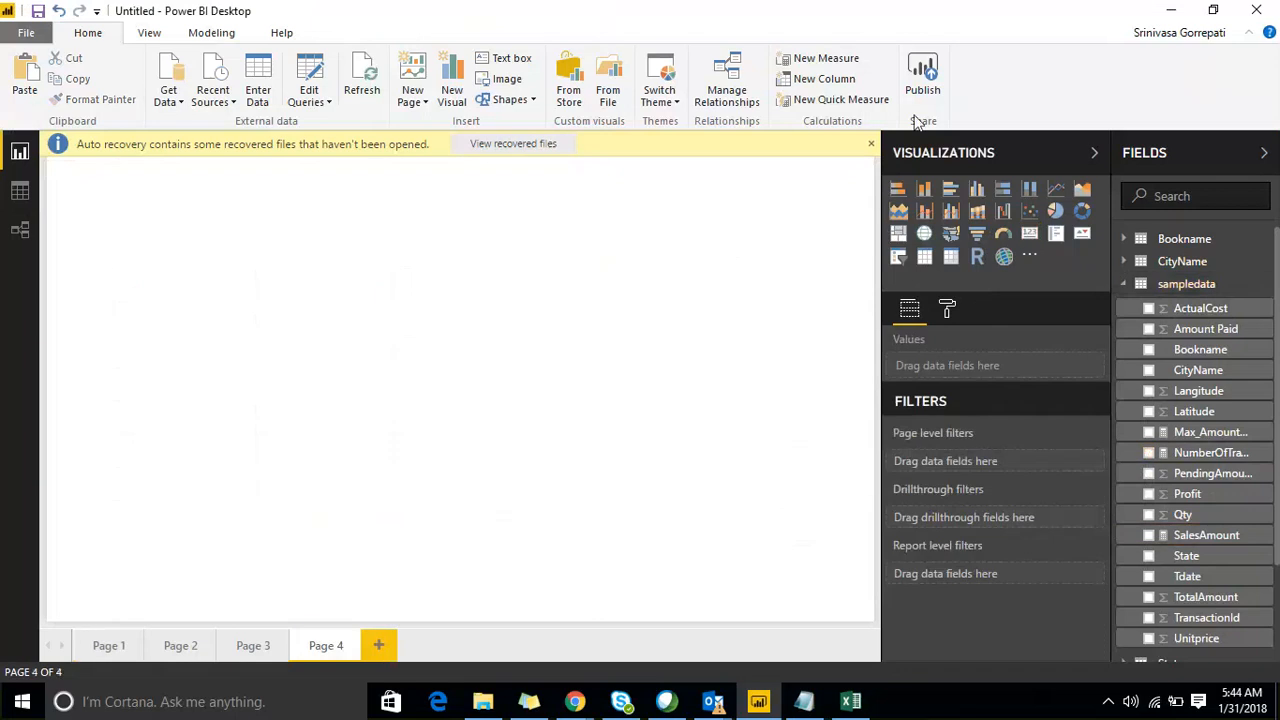
left_click(871, 146)
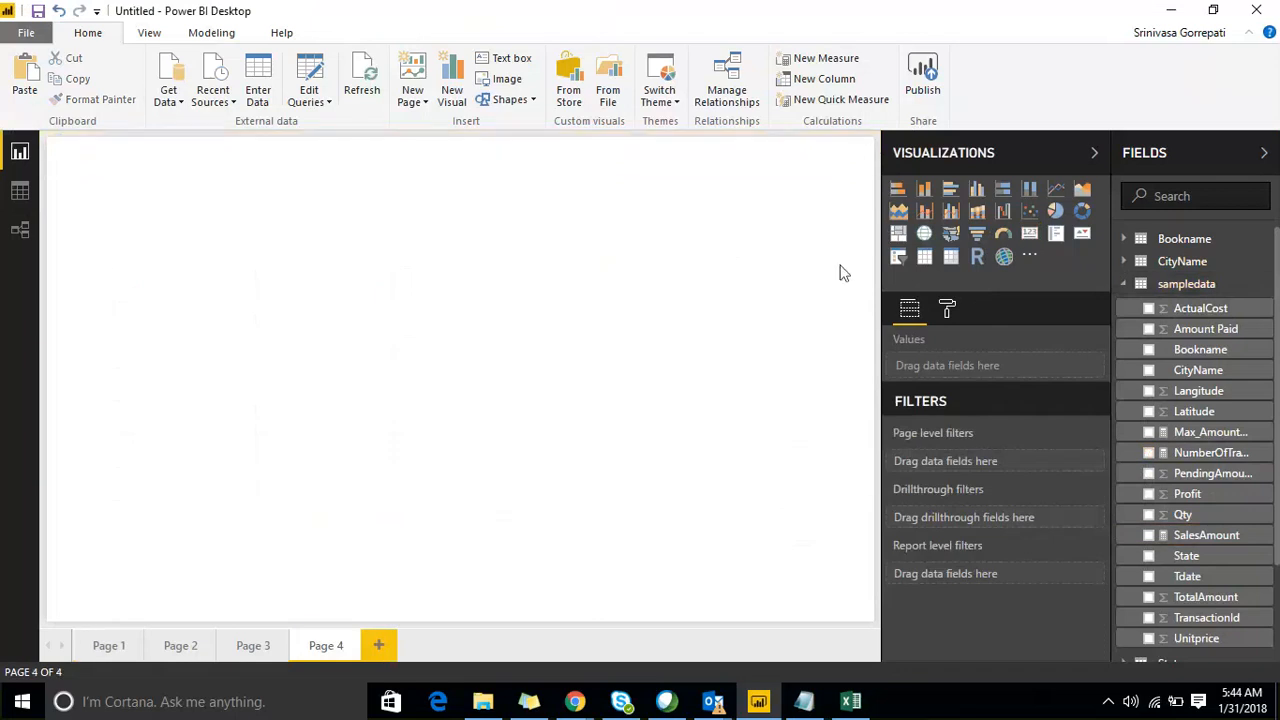
left_click(1029, 236)
left_click_drag(106, 196, 125, 286)
left_click_drag(247, 437, 214, 374)
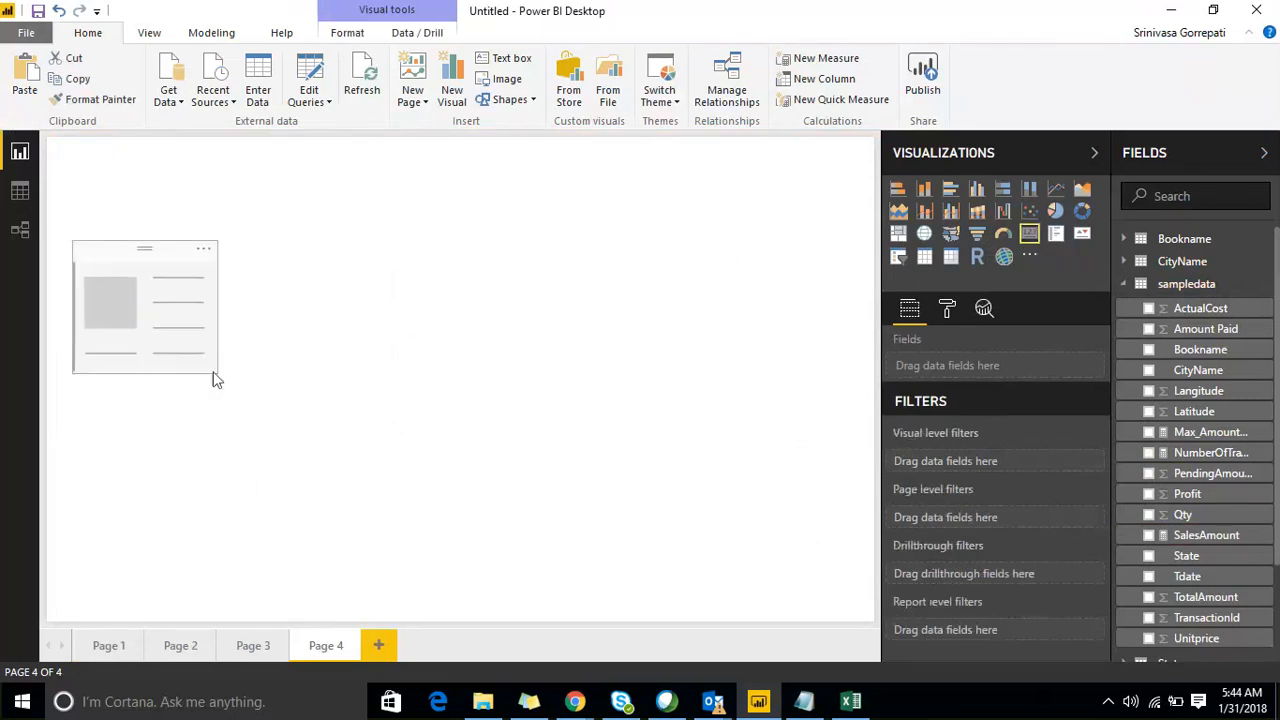
left_click(270, 294)
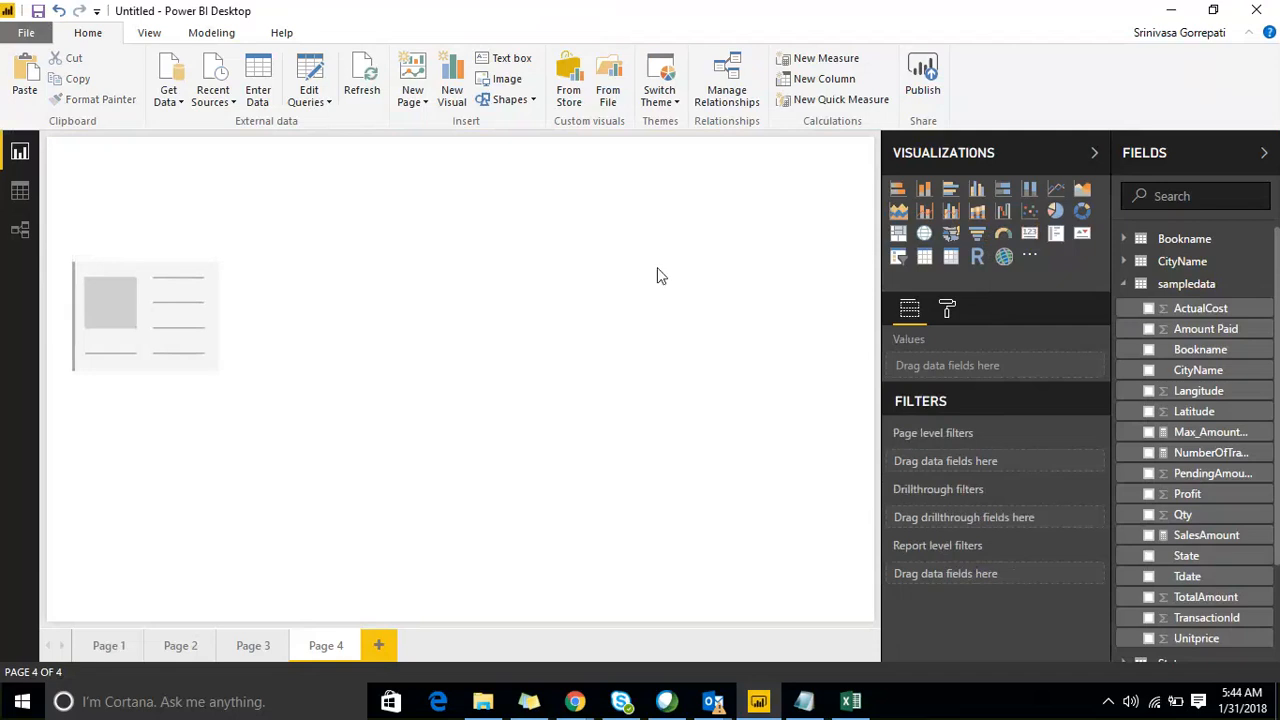
Add a second card visual, shrink it, and place it directly right of the first card.
left_click(1030, 234)
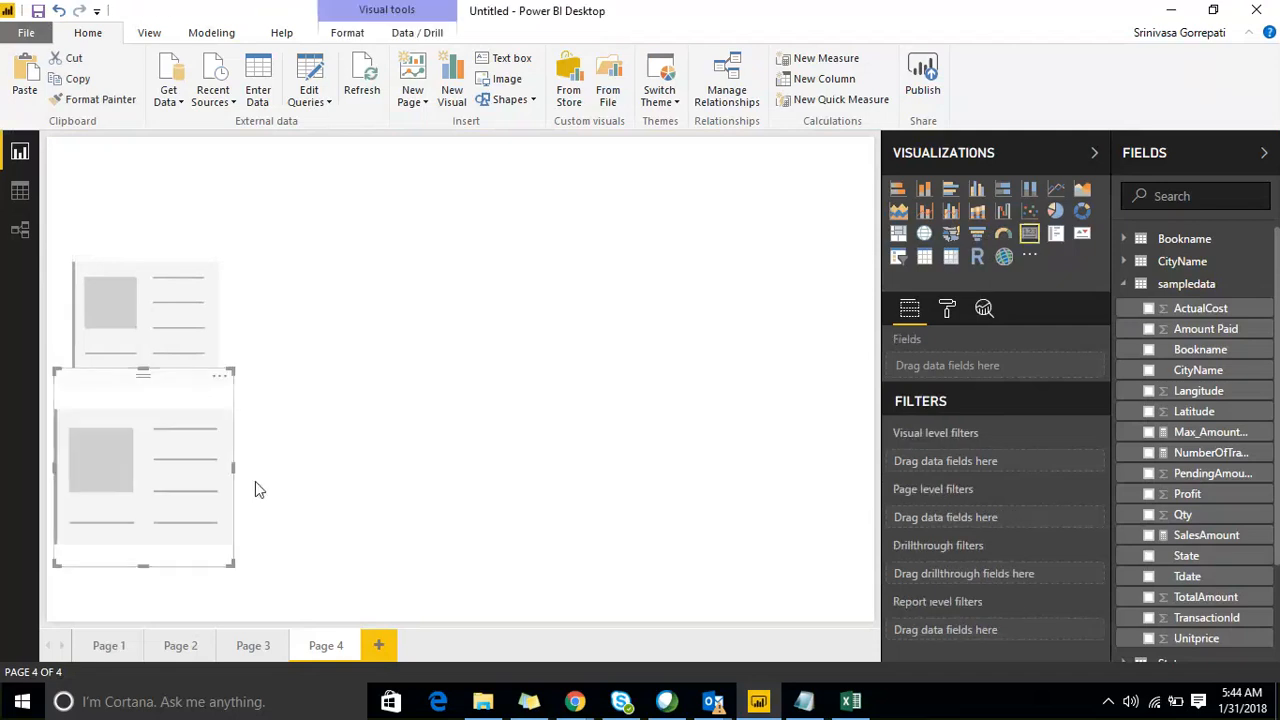
left_click(236, 572)
left_click(140, 440)
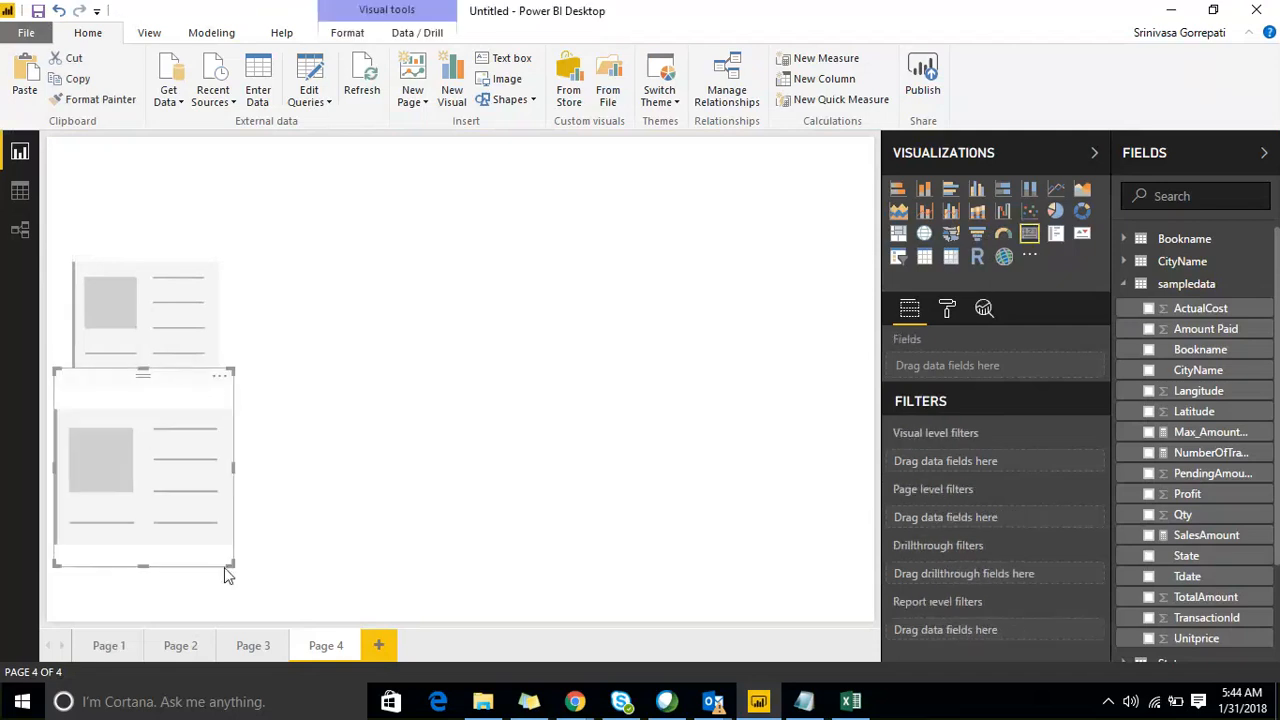
left_click_drag(224, 567, 325, 316)
left_click(489, 400)
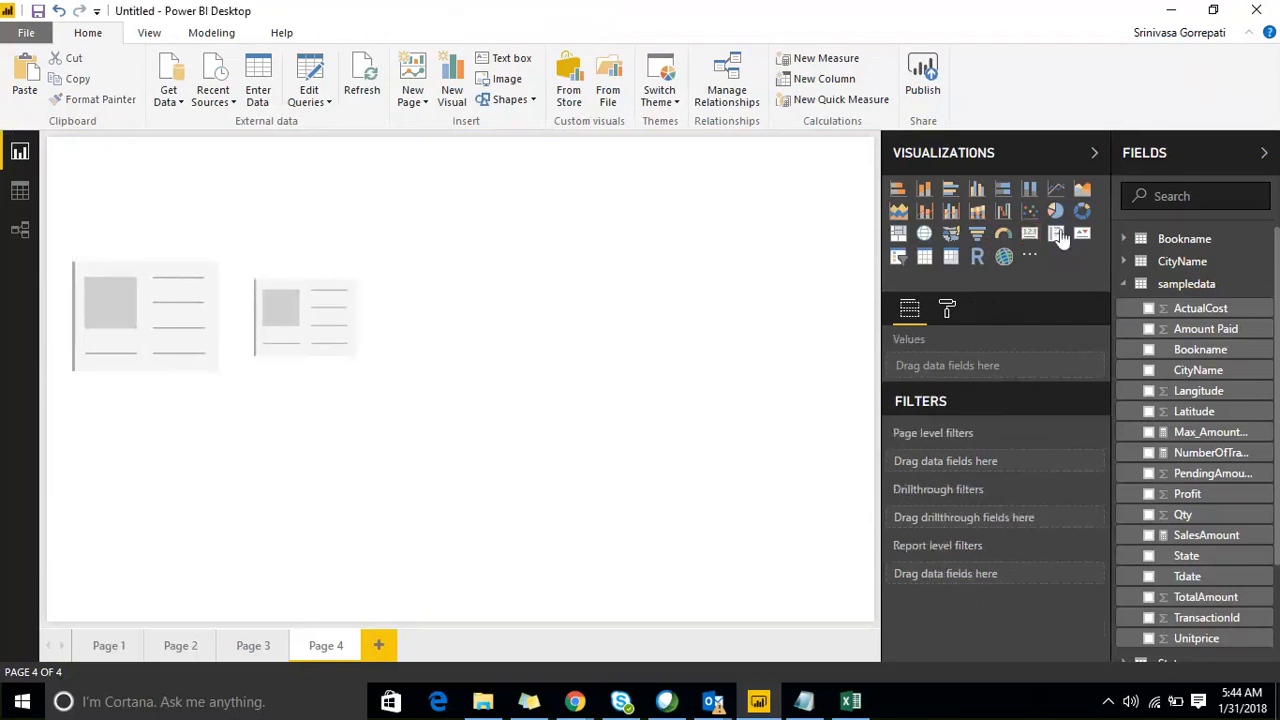
Add a third, reduced-size card visual to the right of the second card and delete the stray multi-row card.
left_click(1057, 234)
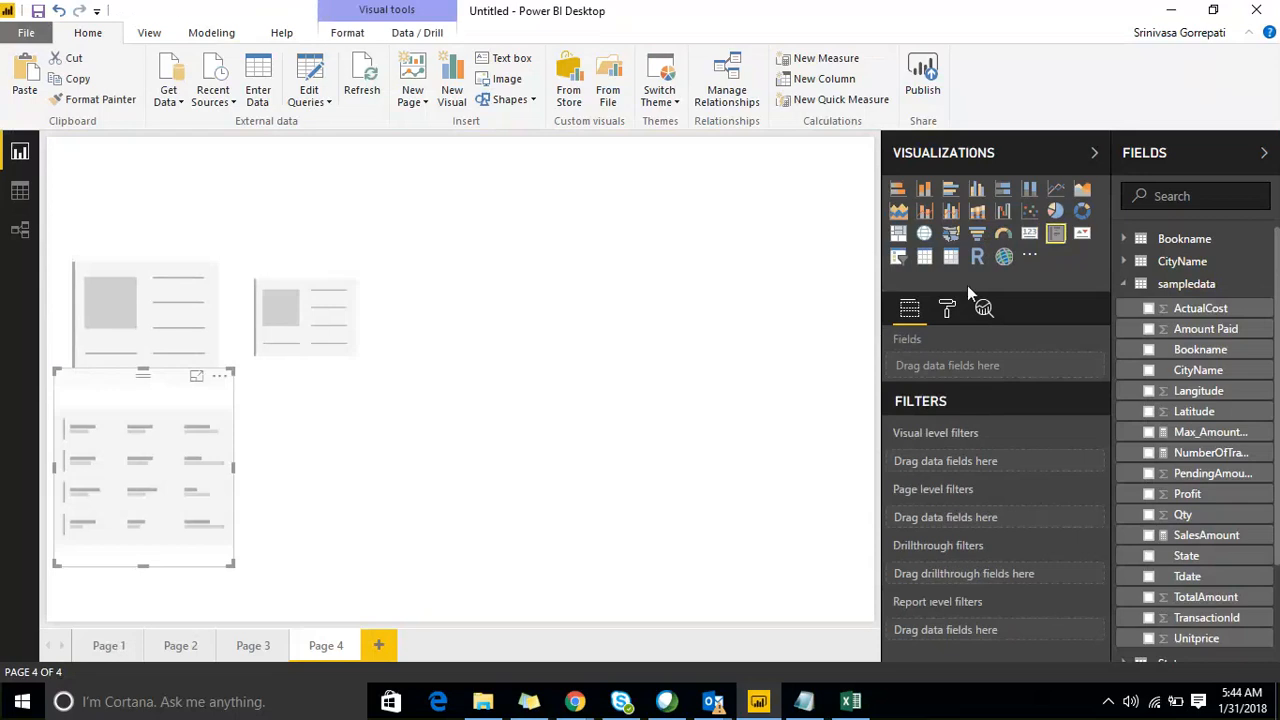
left_click(775, 375)
left_click(1030, 233)
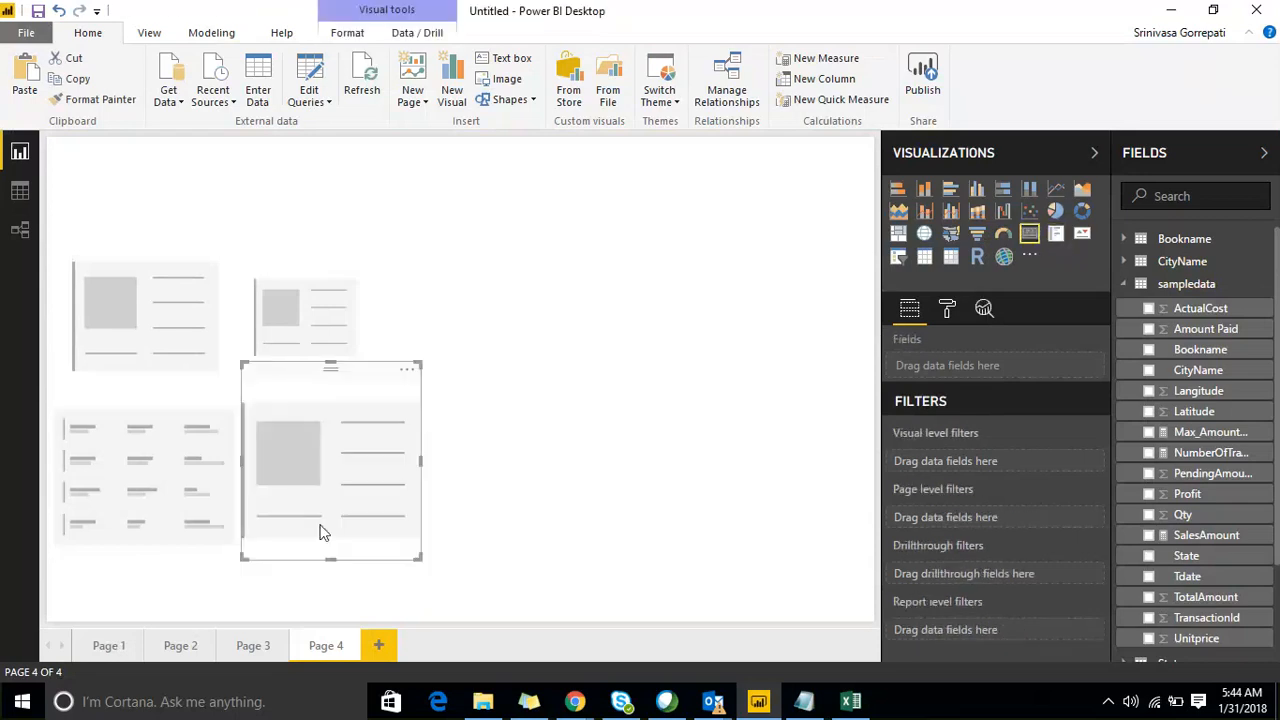
left_click_drag(322, 532, 491, 379)
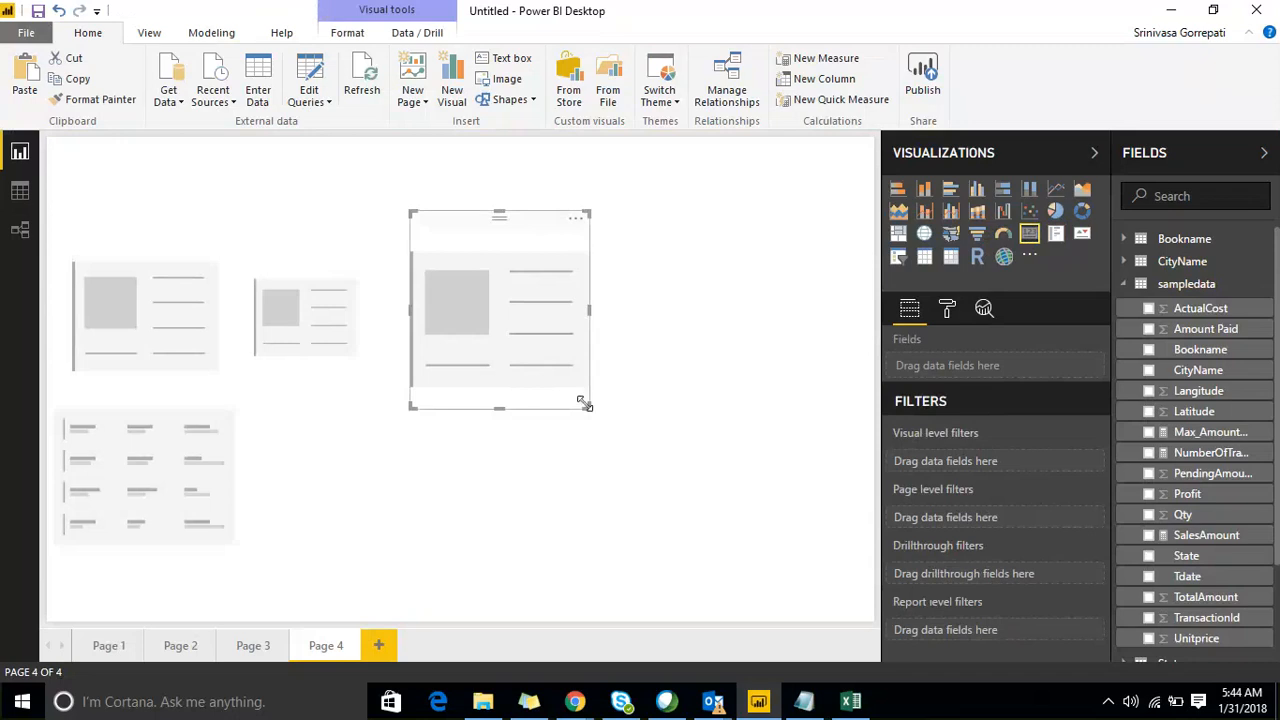
left_click_drag(585, 404, 551, 334)
left_click_drag(486, 257, 490, 298)
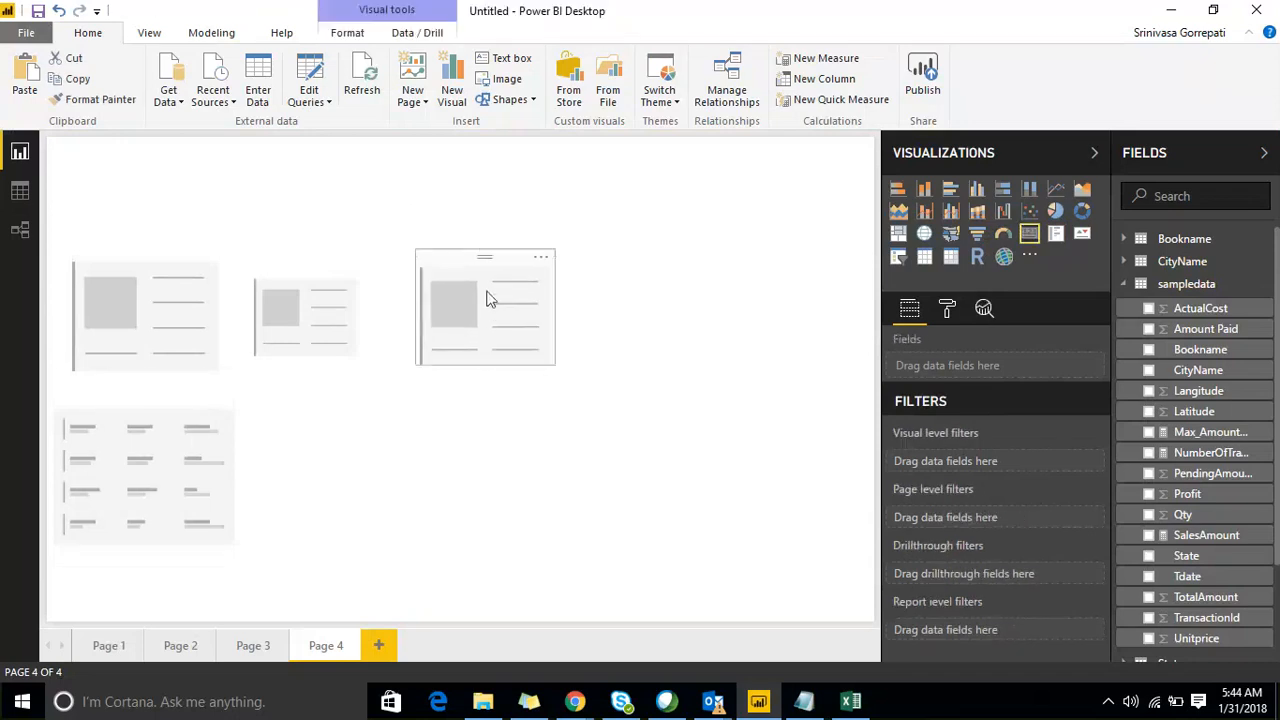
left_click(192, 435)
key("Delete")
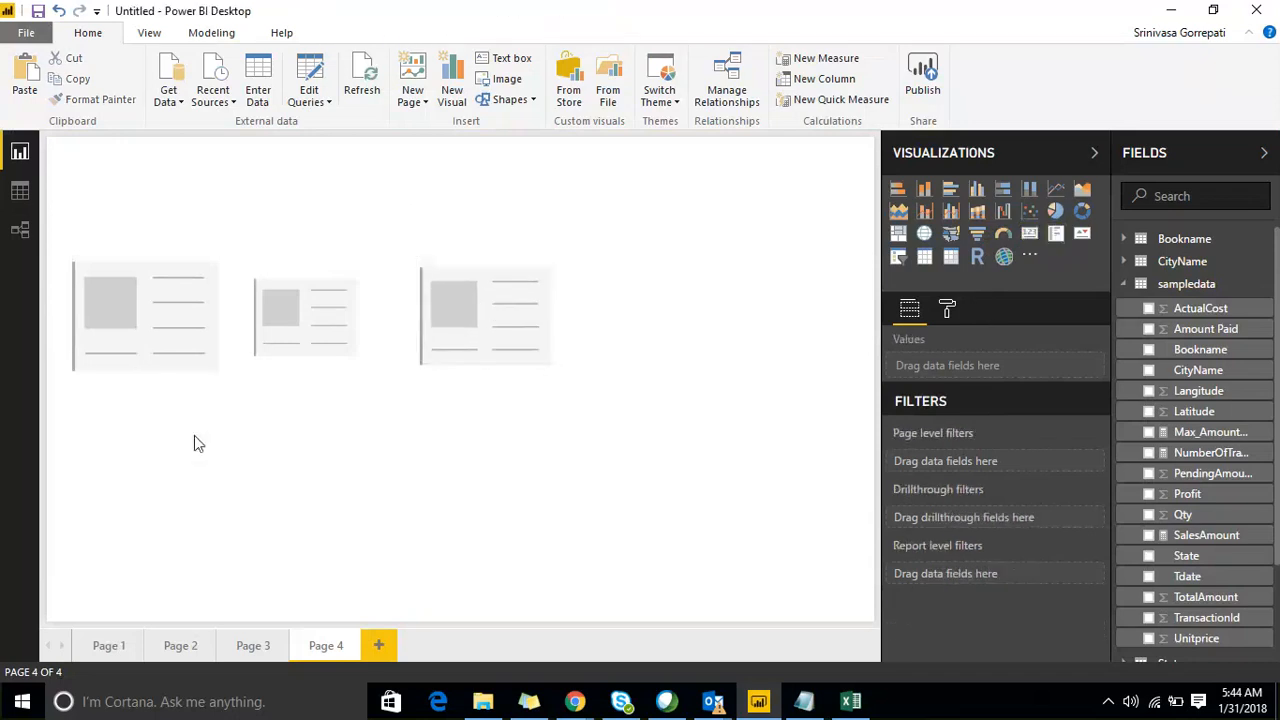
Add a fourth card visual, shrink it, and place it at the right end of the card row.
left_click(433, 323)
left_click(628, 331)
left_click(1029, 233)
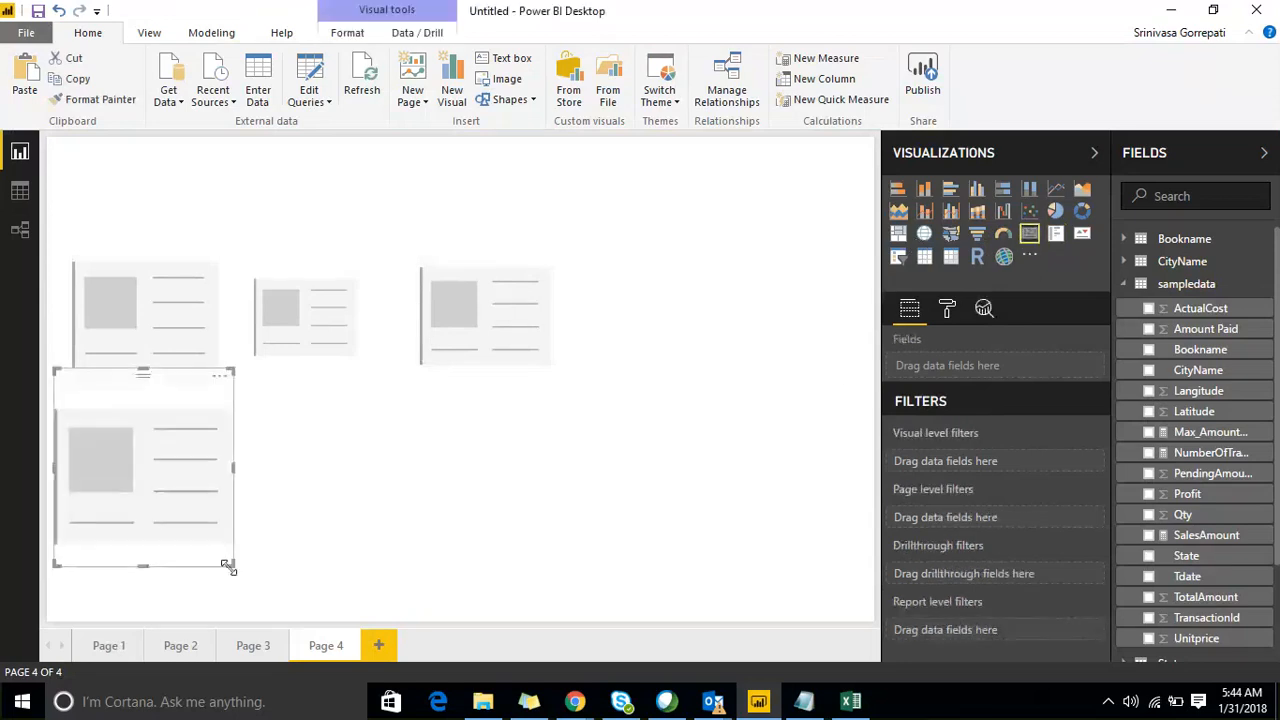
left_click_drag(233, 564, 630, 292)
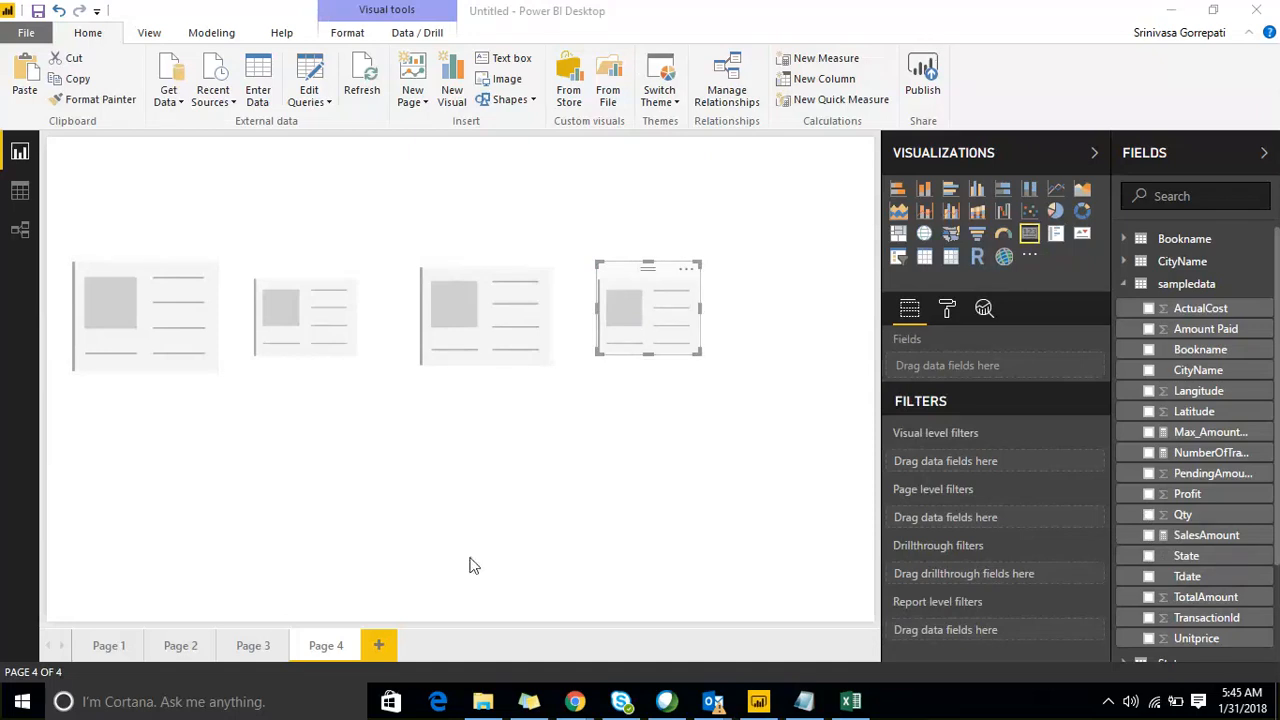
Recheck requirement d's periods in Notepad, return to Power BI Desktop, and show the NumberOfTrannsactions measure in the first card.
left_click(804, 701)
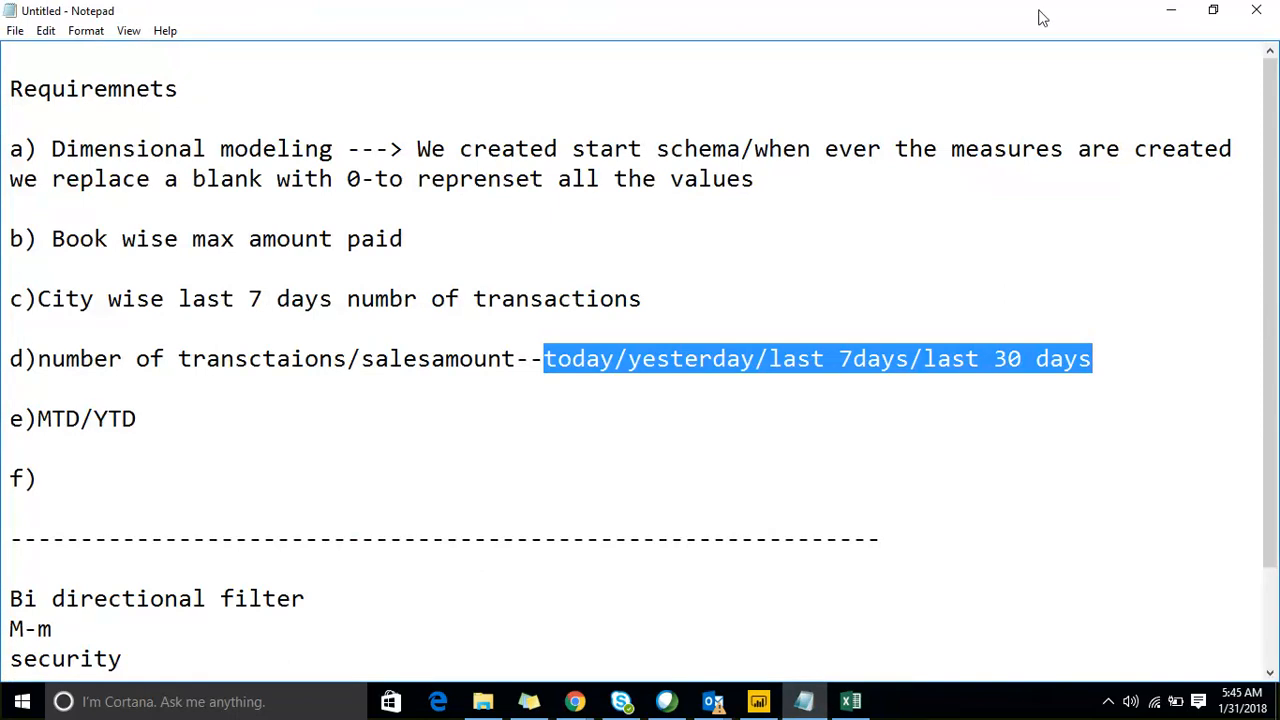
left_click(1170, 10)
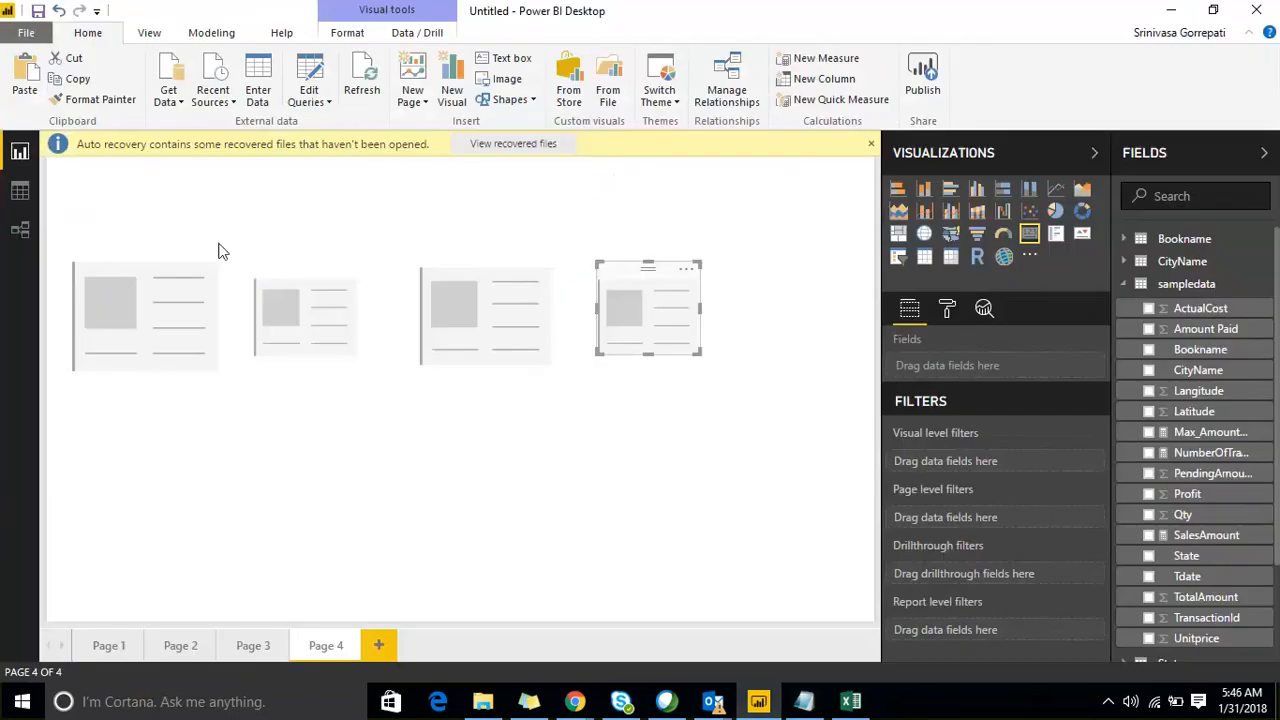
left_click(118, 278)
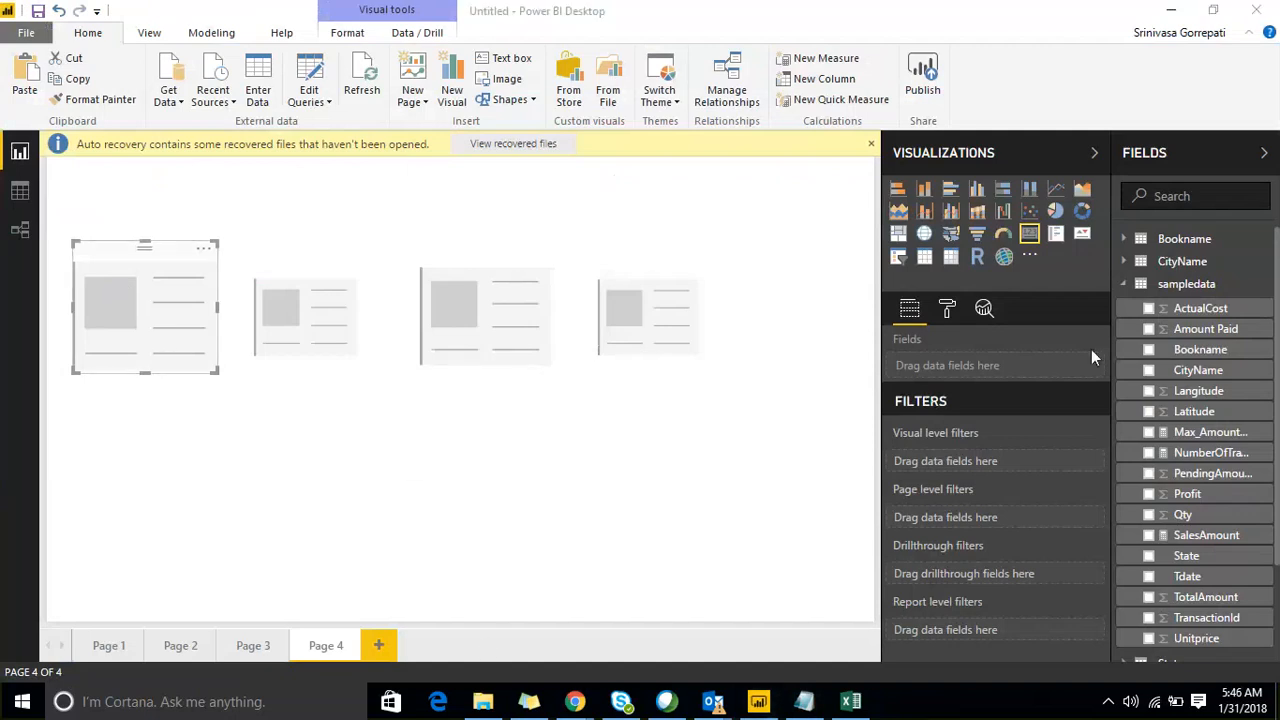
left_click(1152, 455)
left_click(1152, 455)
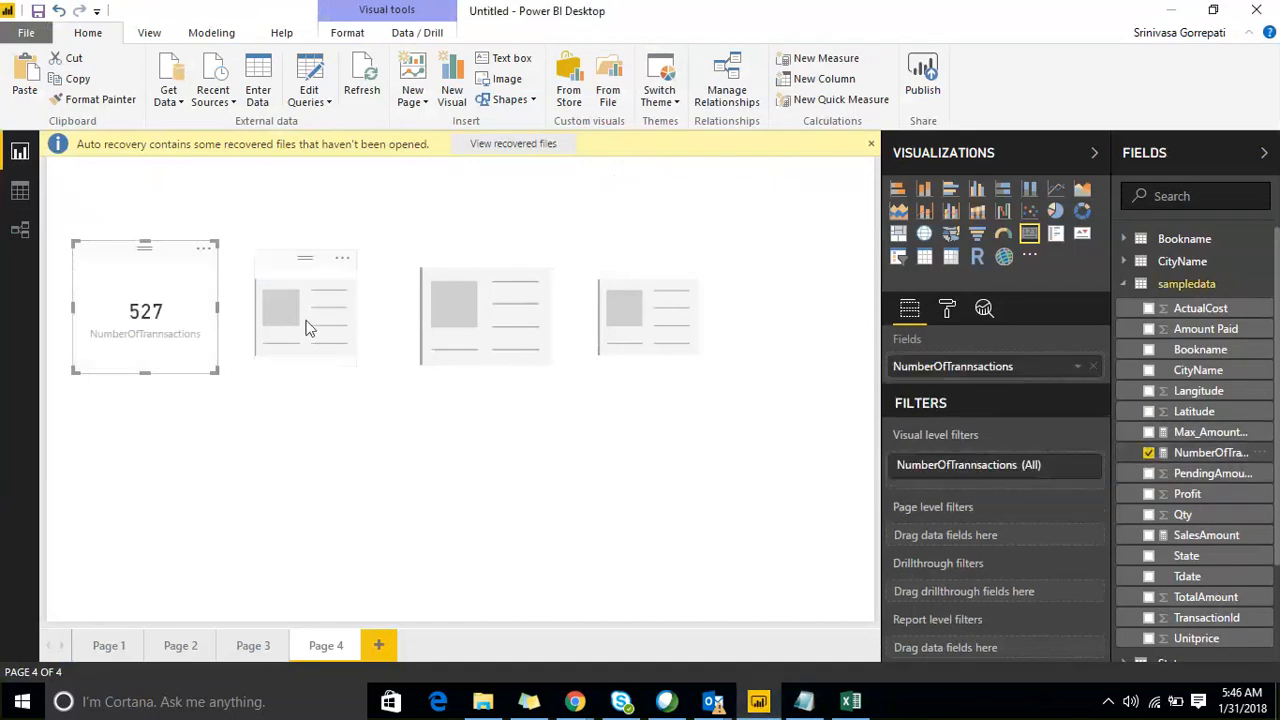
Show the NumberOfTrannsactions measure in the second, third and fourth cards.
left_click(306, 326)
left_click(1150, 453)
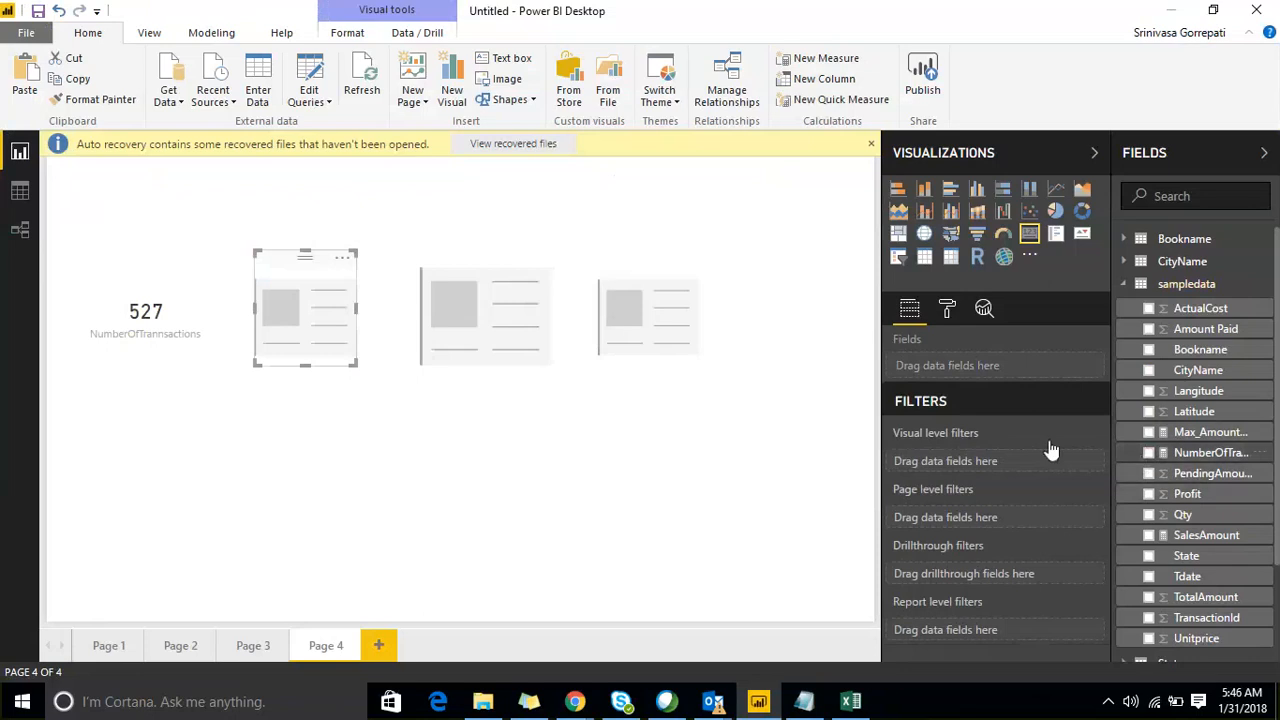
left_click(531, 323)
left_click(1150, 453)
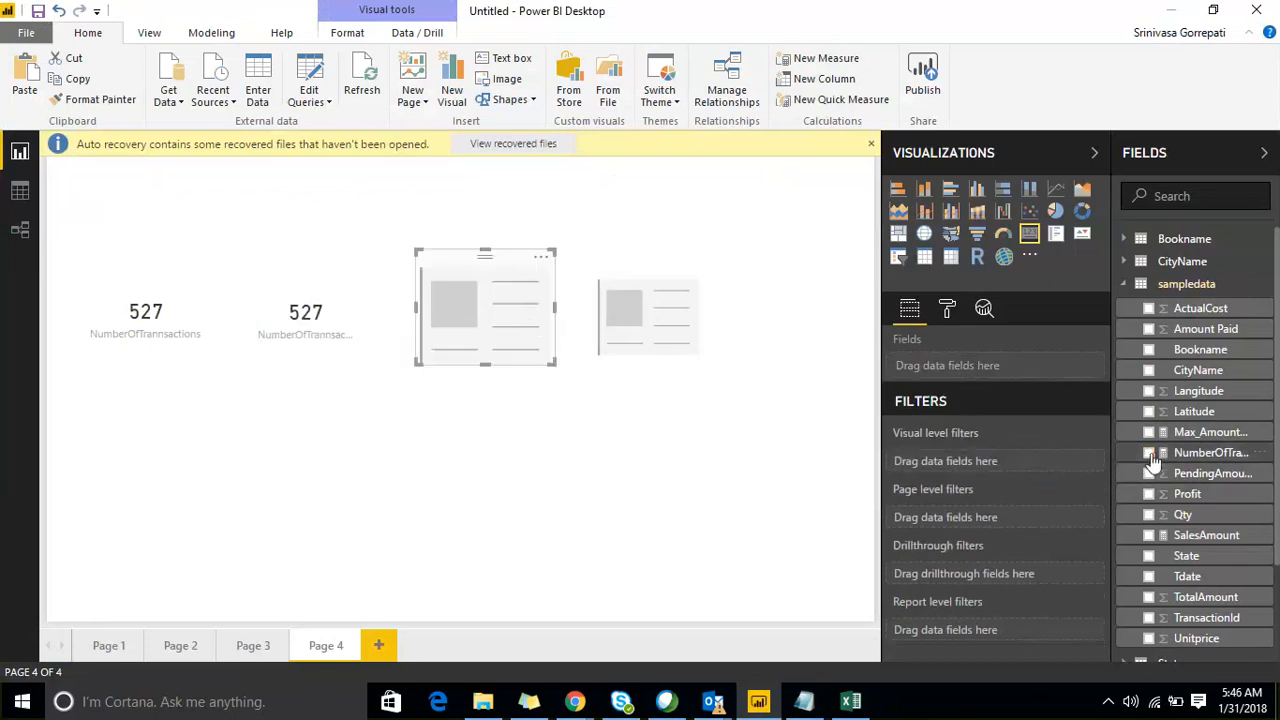
left_click(700, 320)
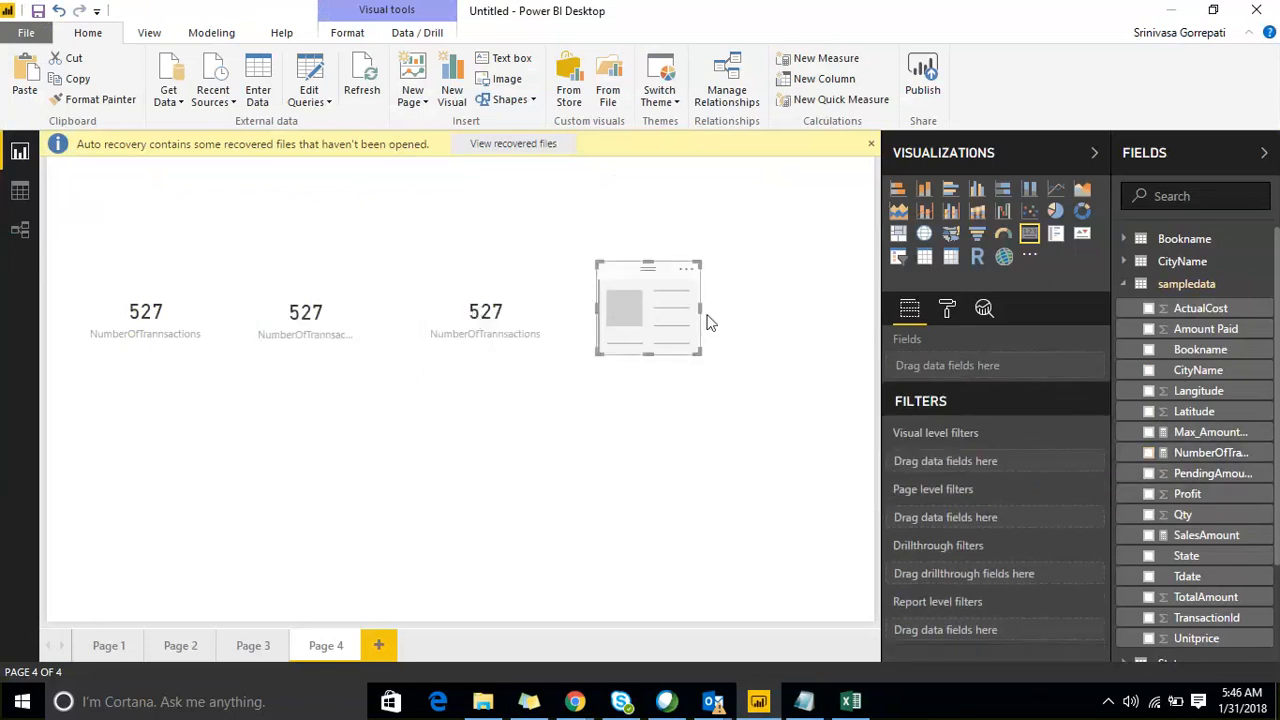
left_click(1144, 452)
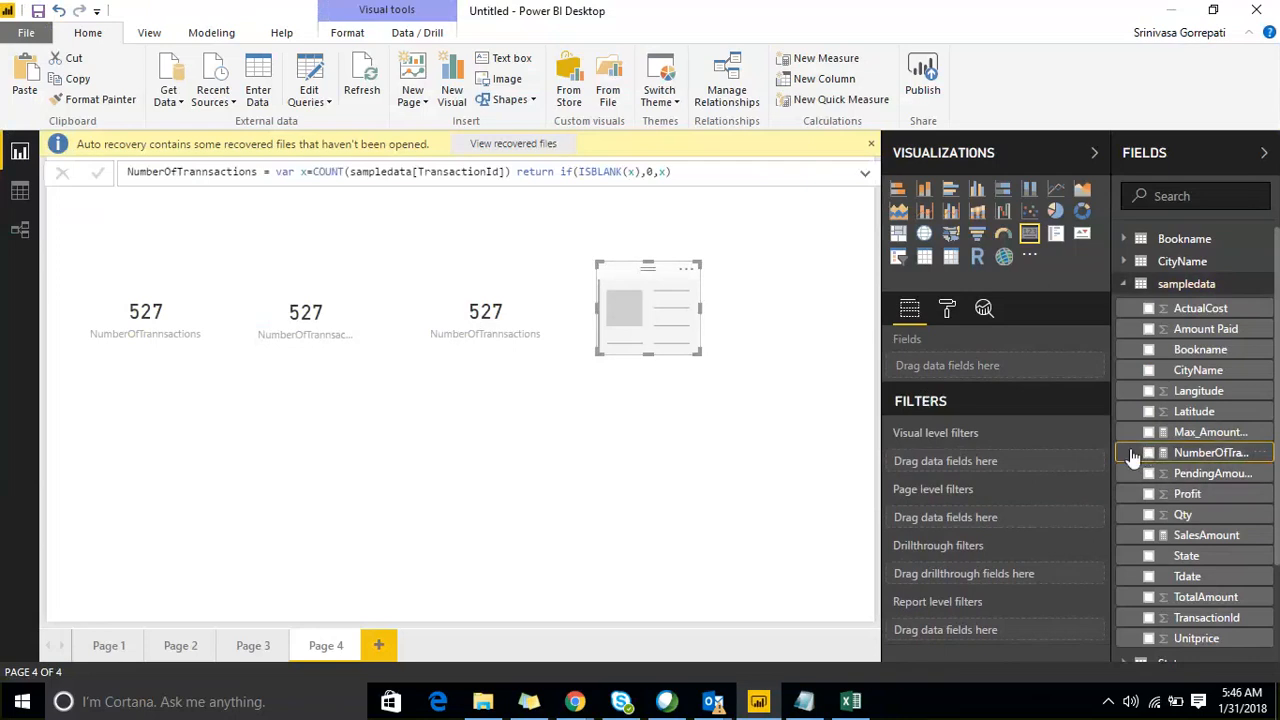
left_click(1150, 453)
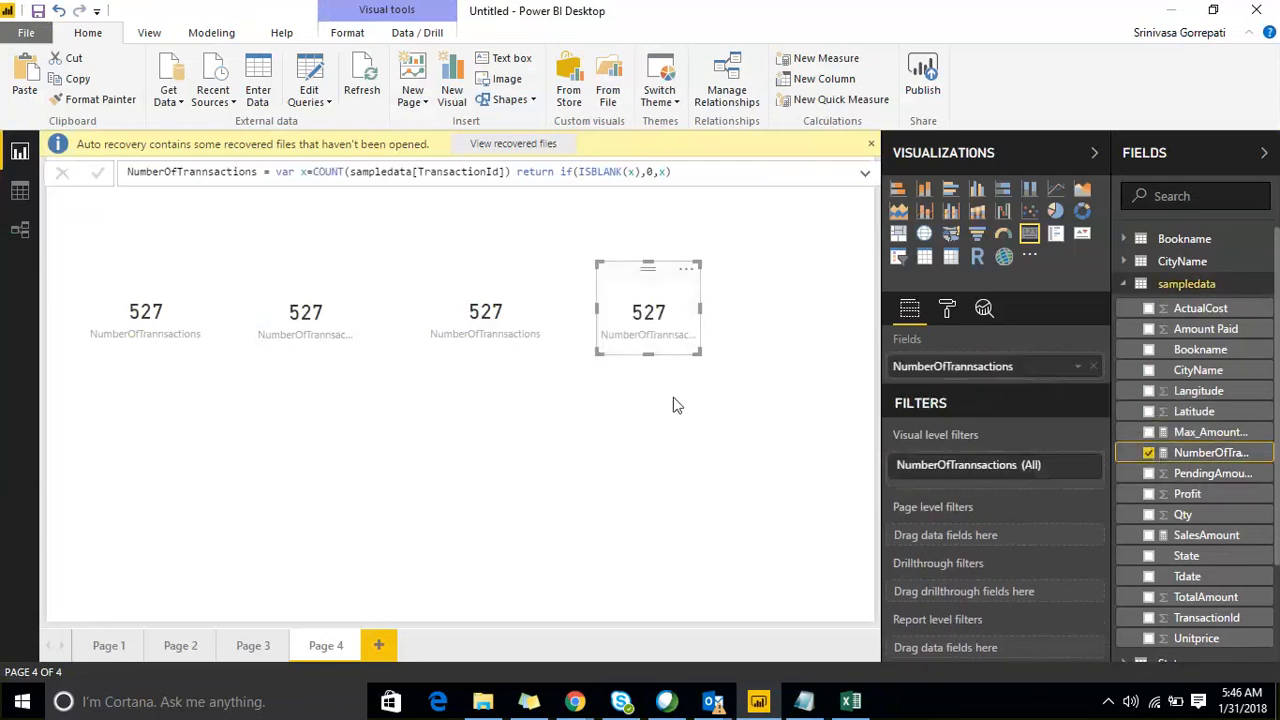
Filter the first card with a visual-level Top N filter on Table's Date, showing the top 1 by Earliest Date.
left_click(114, 294)
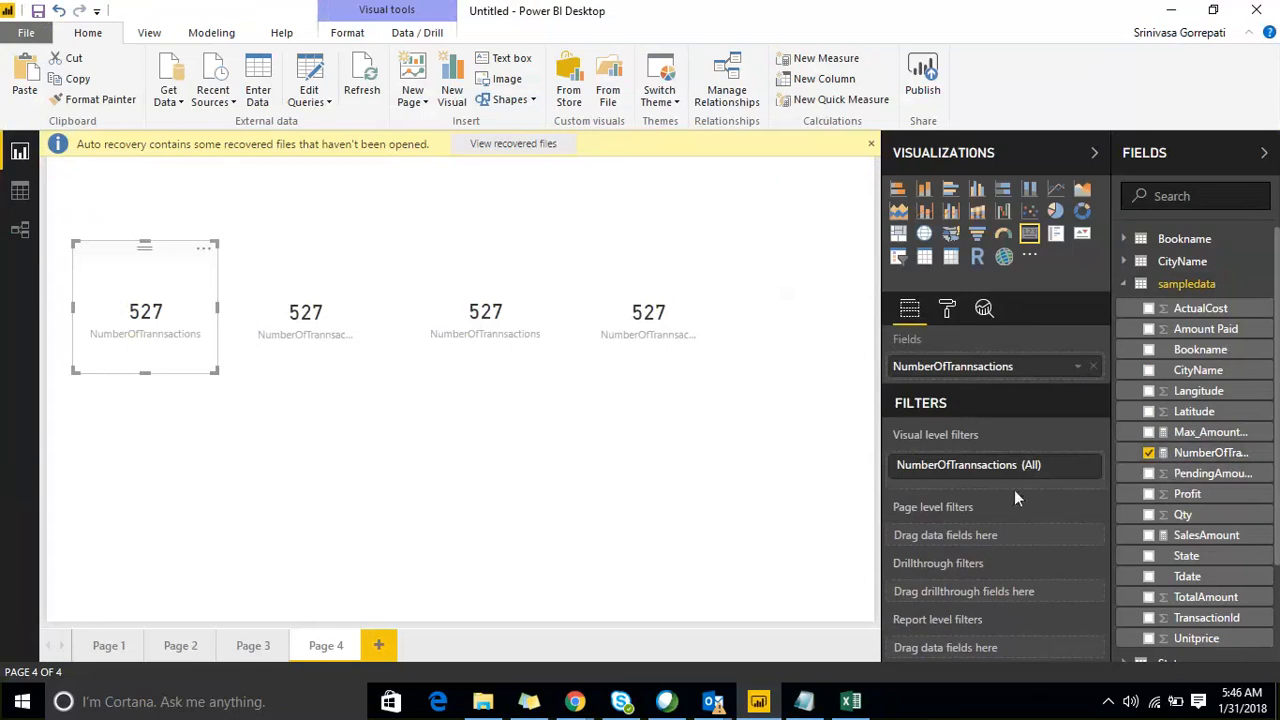
left_click(1160, 288)
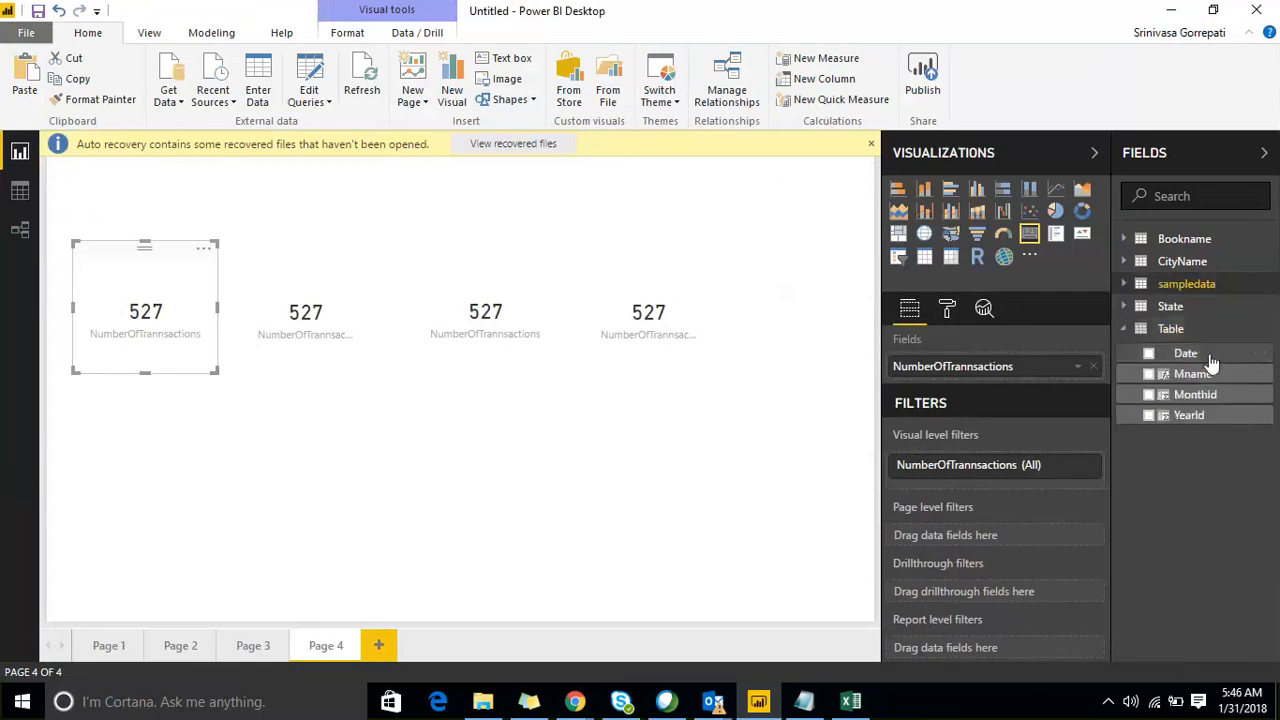
left_click_drag(1137, 352, 1012, 474)
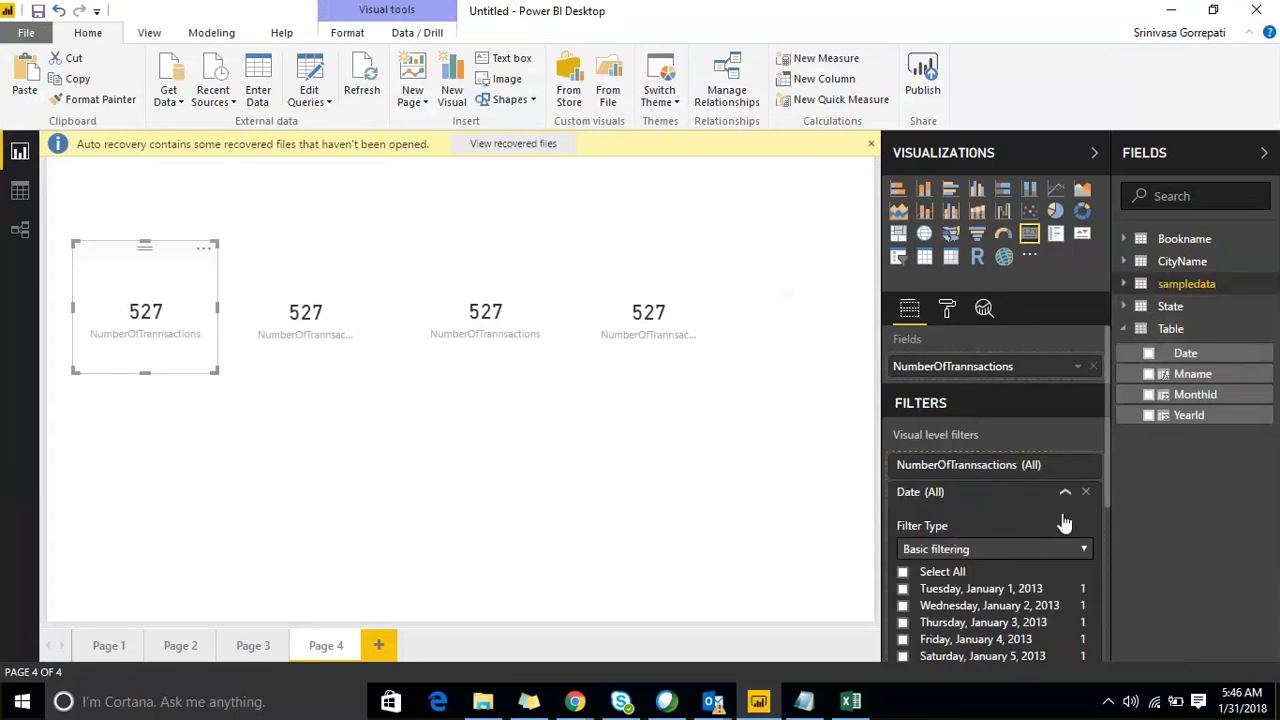
left_click(1062, 549)
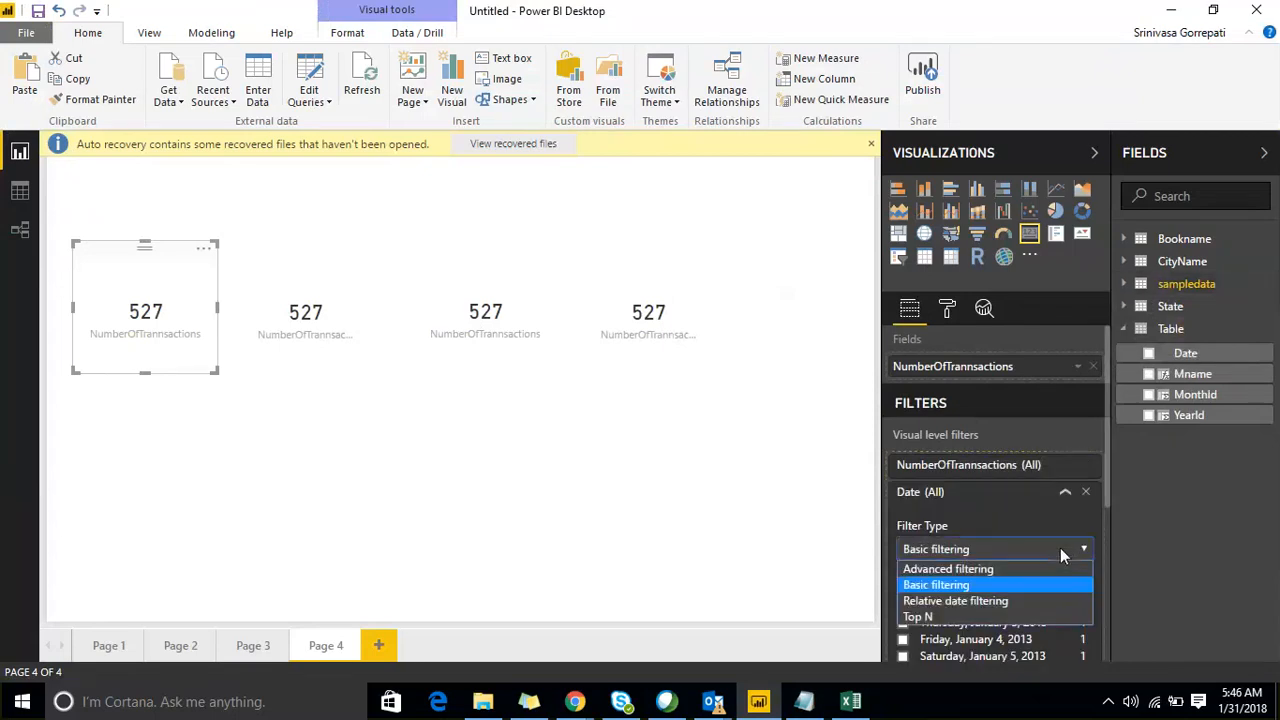
left_click(1018, 617)
left_click(1040, 603)
type("1")
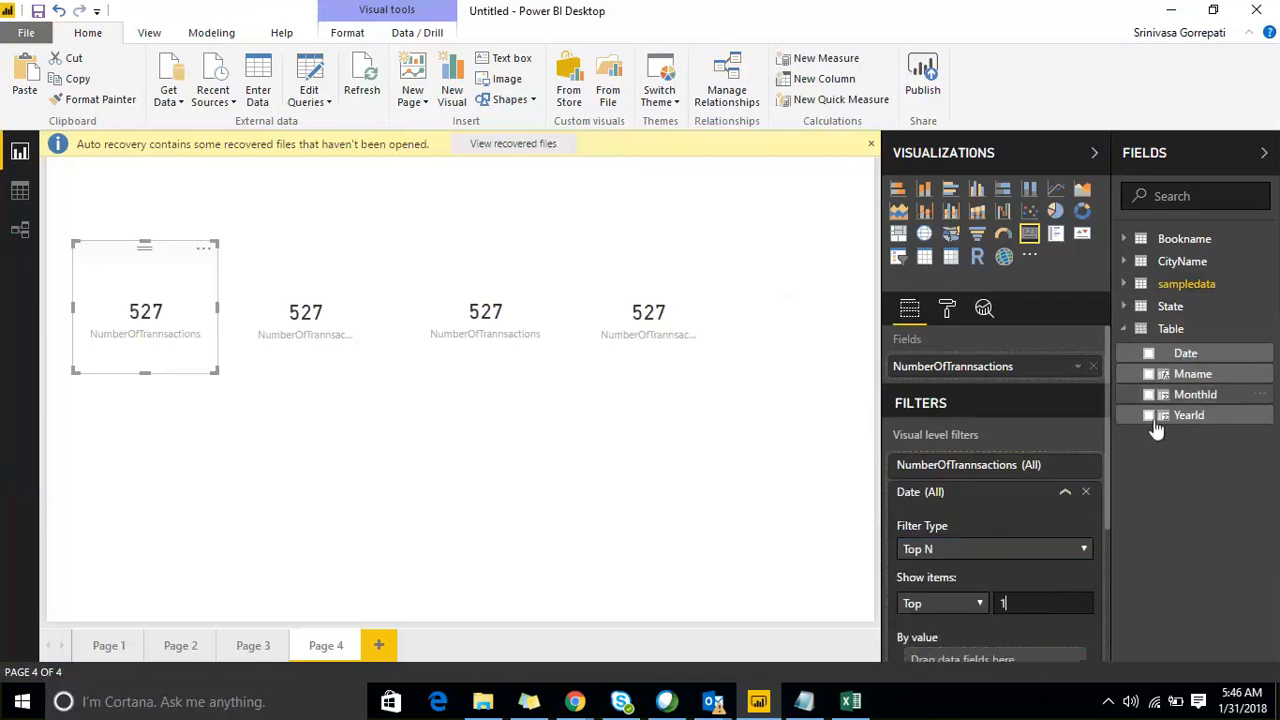
scroll(1094, 479, "down", 3)
left_click_drag(1180, 366, 1045, 460)
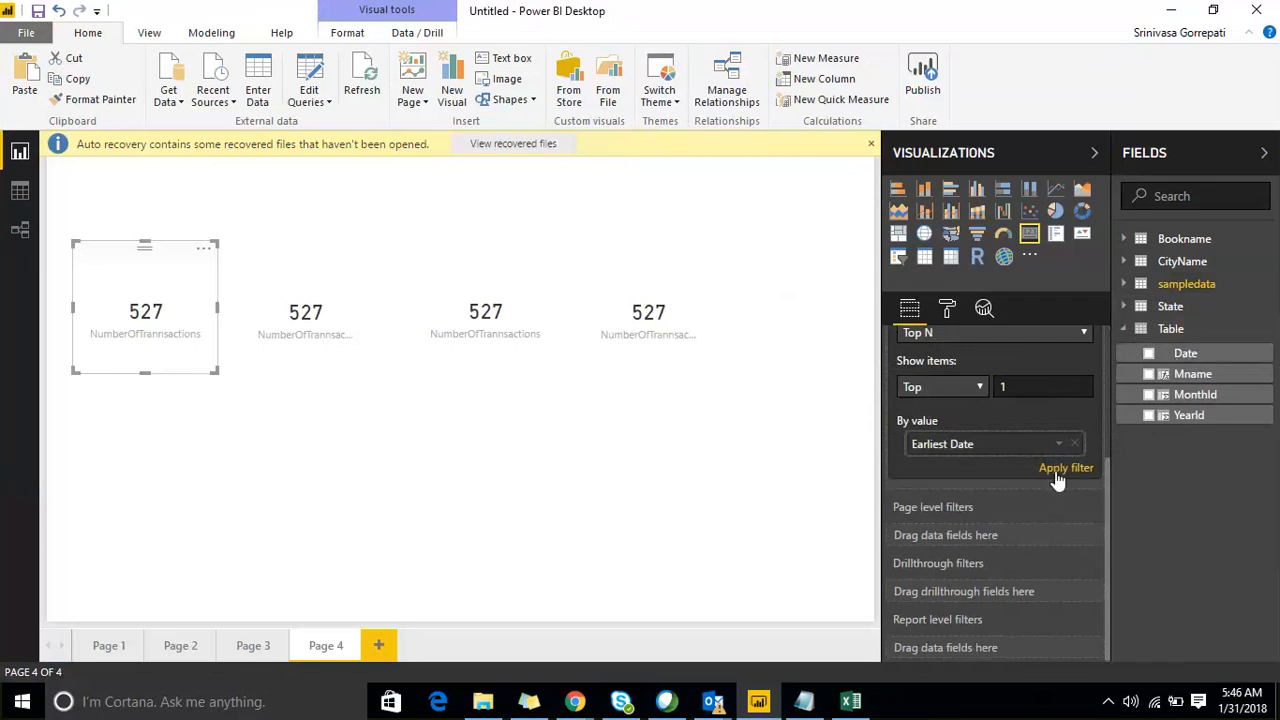
left_click(1055, 471)
left_click(316, 310)
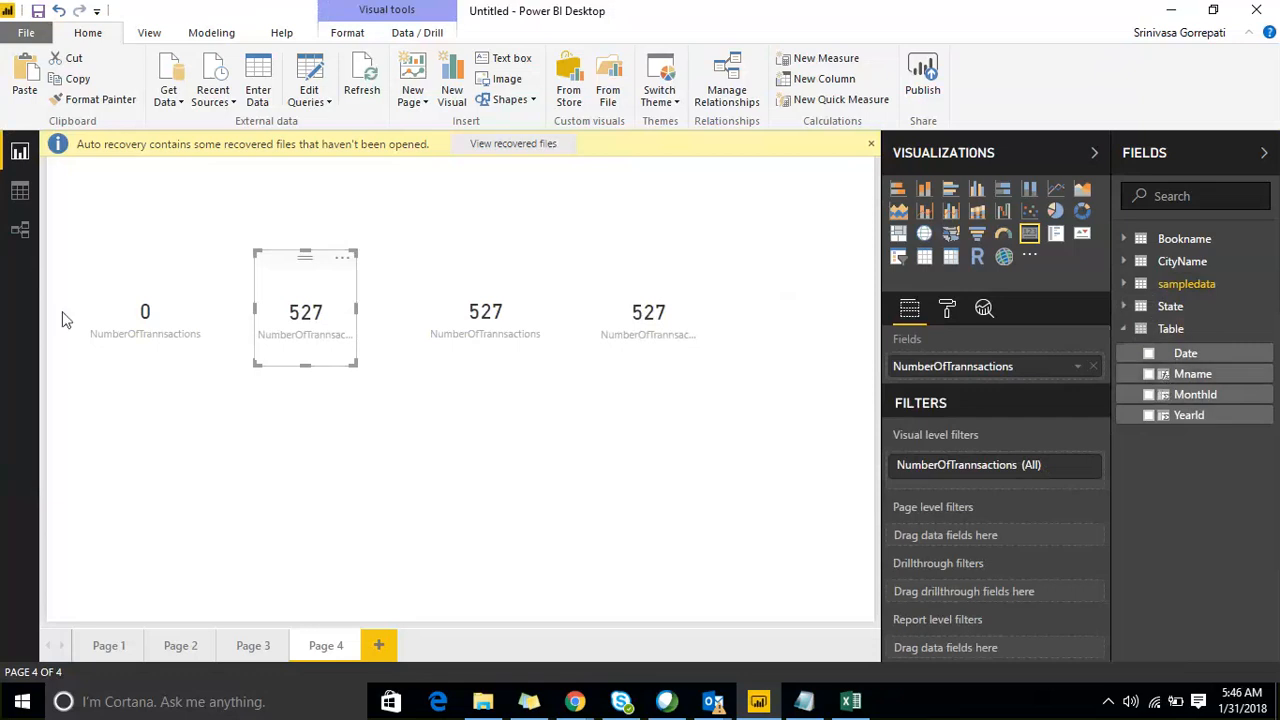
left_click(157, 310)
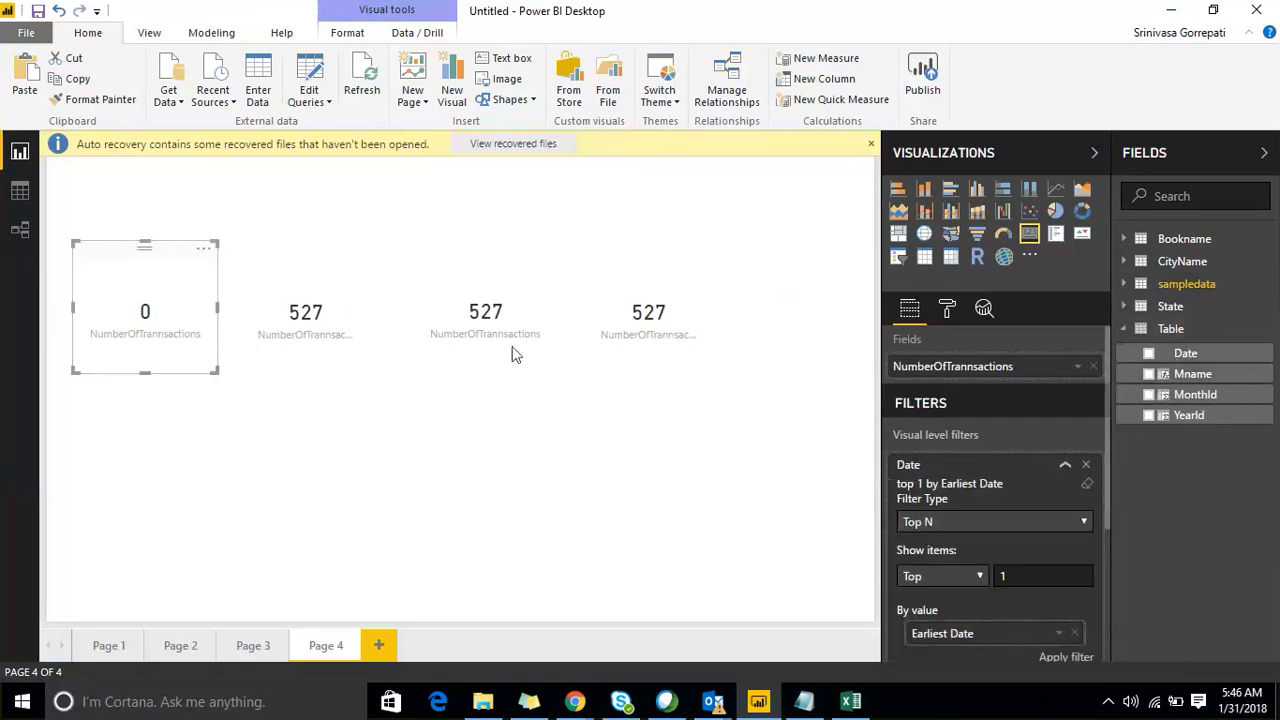
Filter the third card with a visual-level Top N filter on Table's Date, showing the top 7 by Earliest Date.
left_click(310, 318)
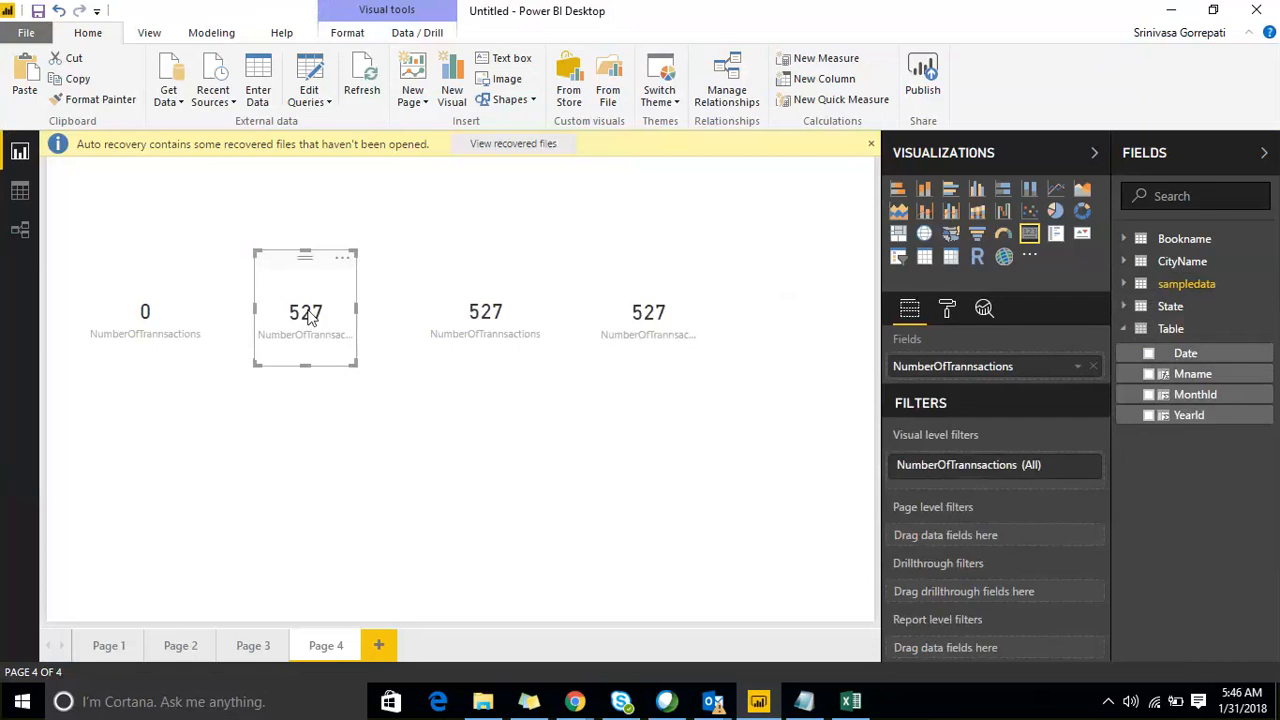
left_click(454, 311)
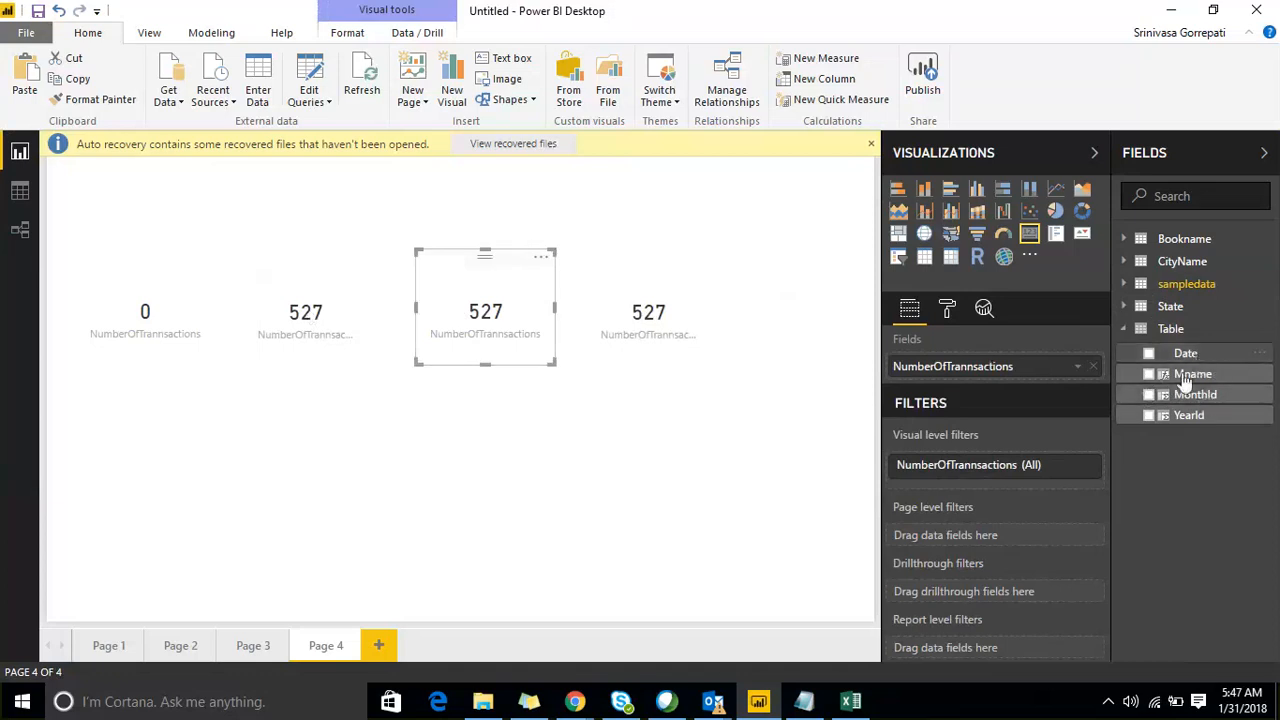
left_click_drag(1185, 353, 1034, 480)
scroll(1034, 475, "down", 3)
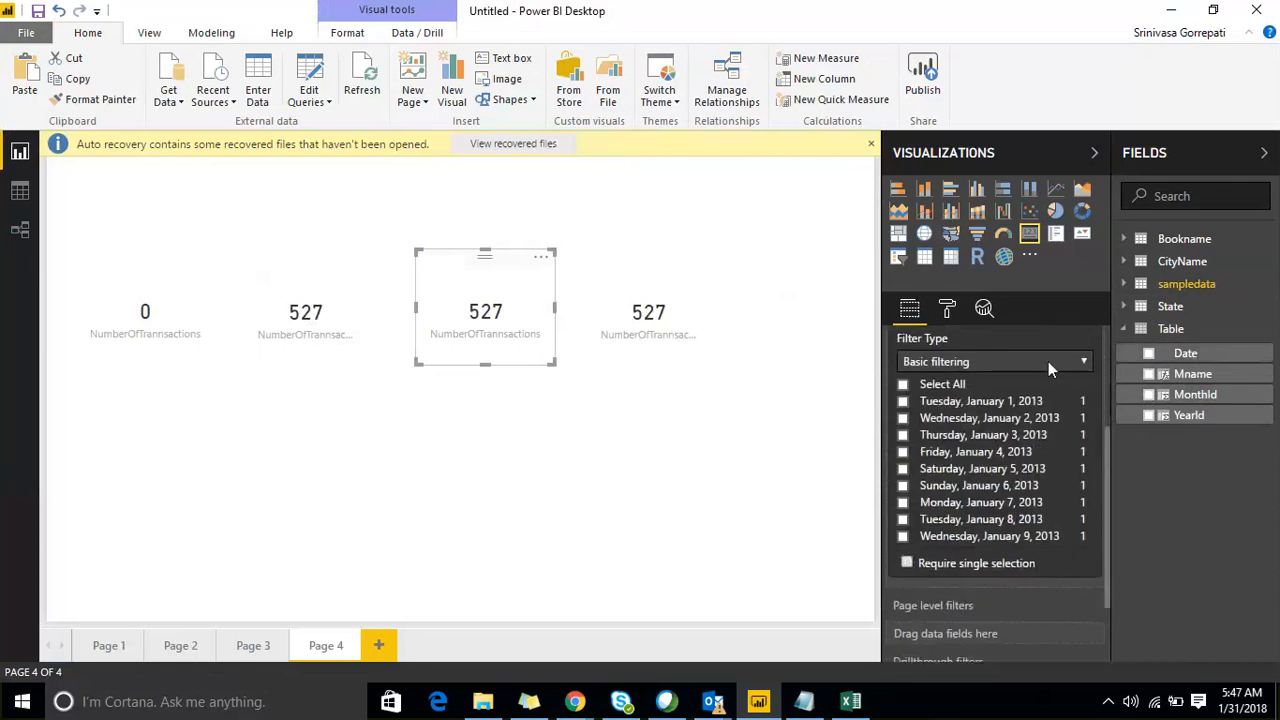
left_click(1048, 361)
left_click(969, 428)
left_click(1021, 417)
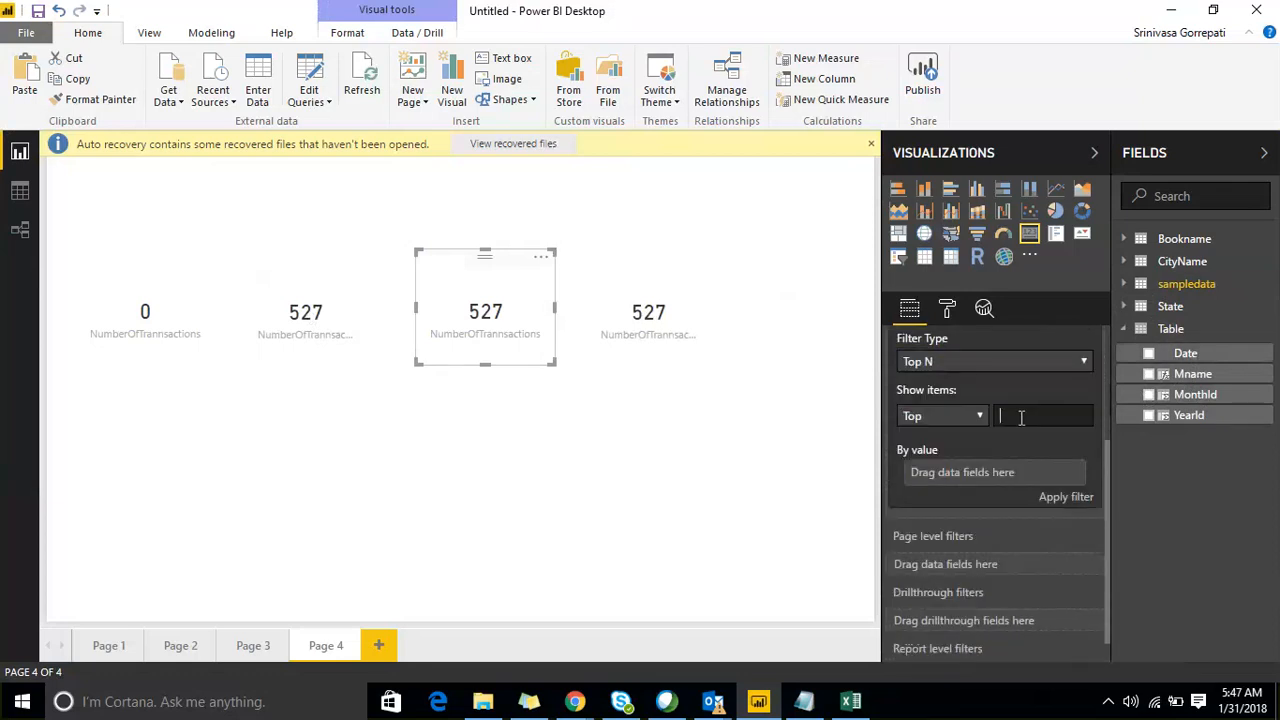
type("7")
left_click_drag(1155, 354, 1039, 473)
left_click(1061, 496)
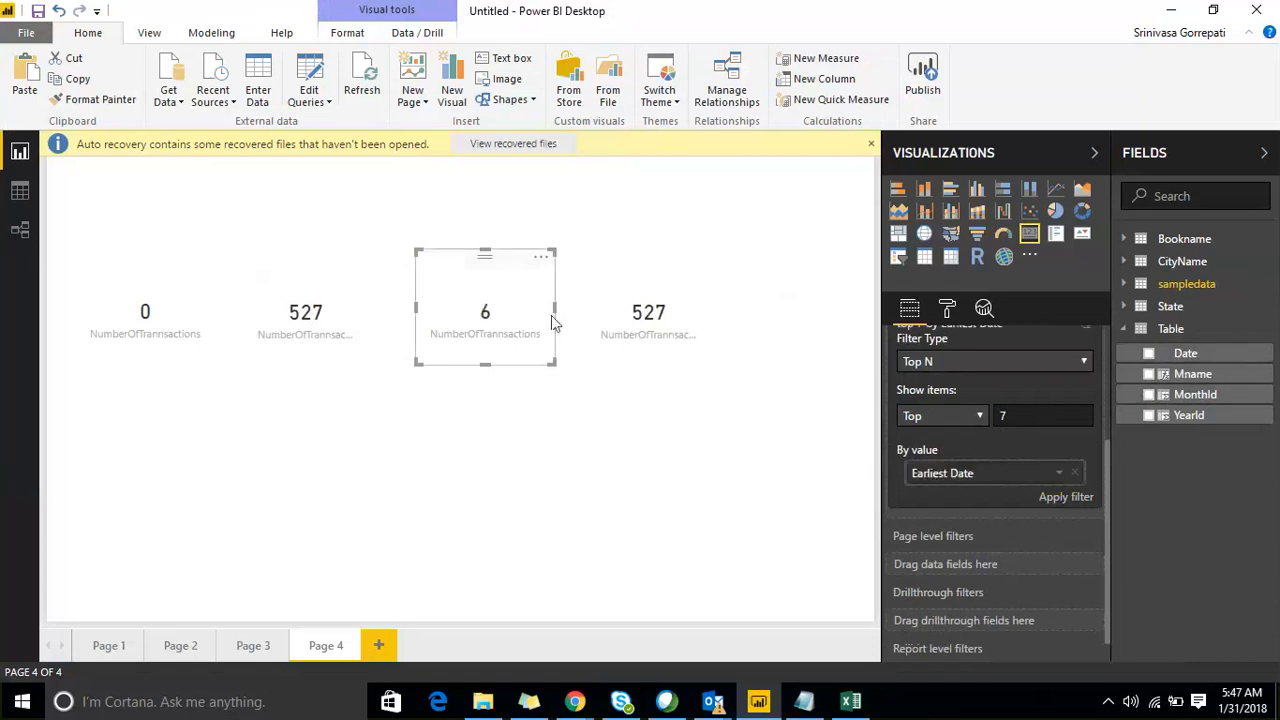
Apply a Top N filter on Table's Date to the fourth card, top 30 by Earliest Date, and collapse the side panes.
left_click(674, 305)
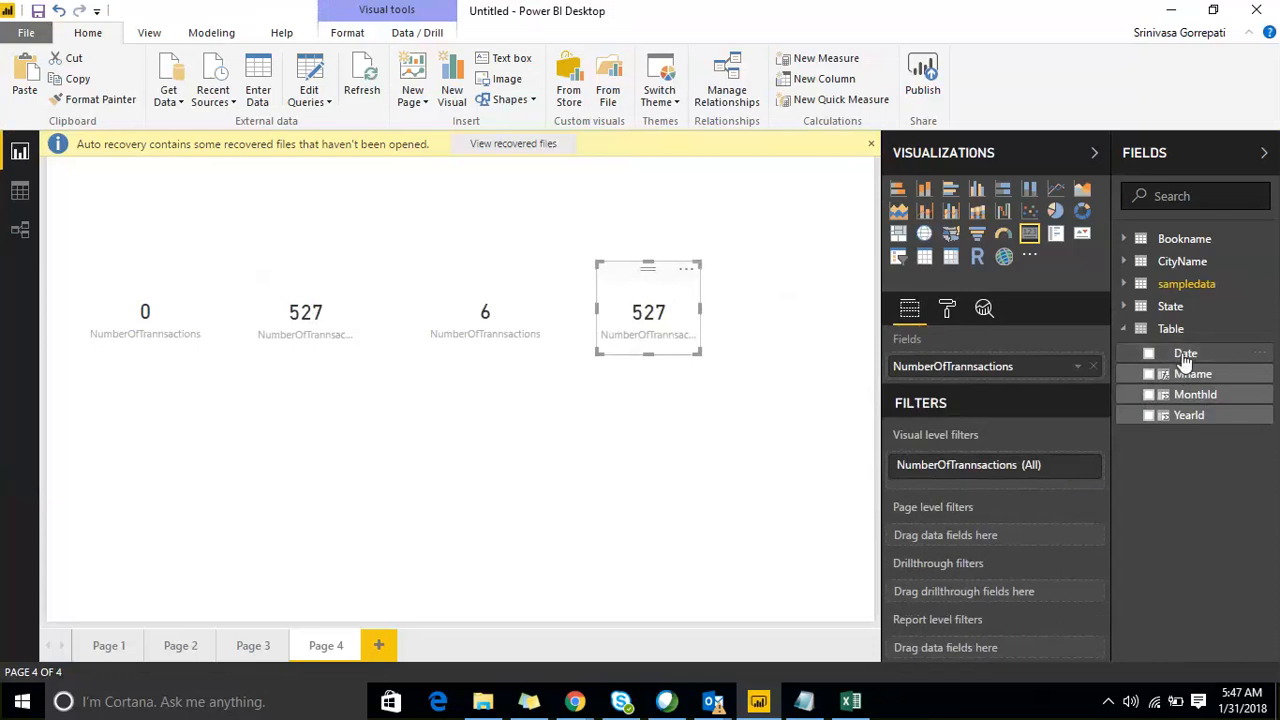
left_click_drag(1185, 360, 1021, 435)
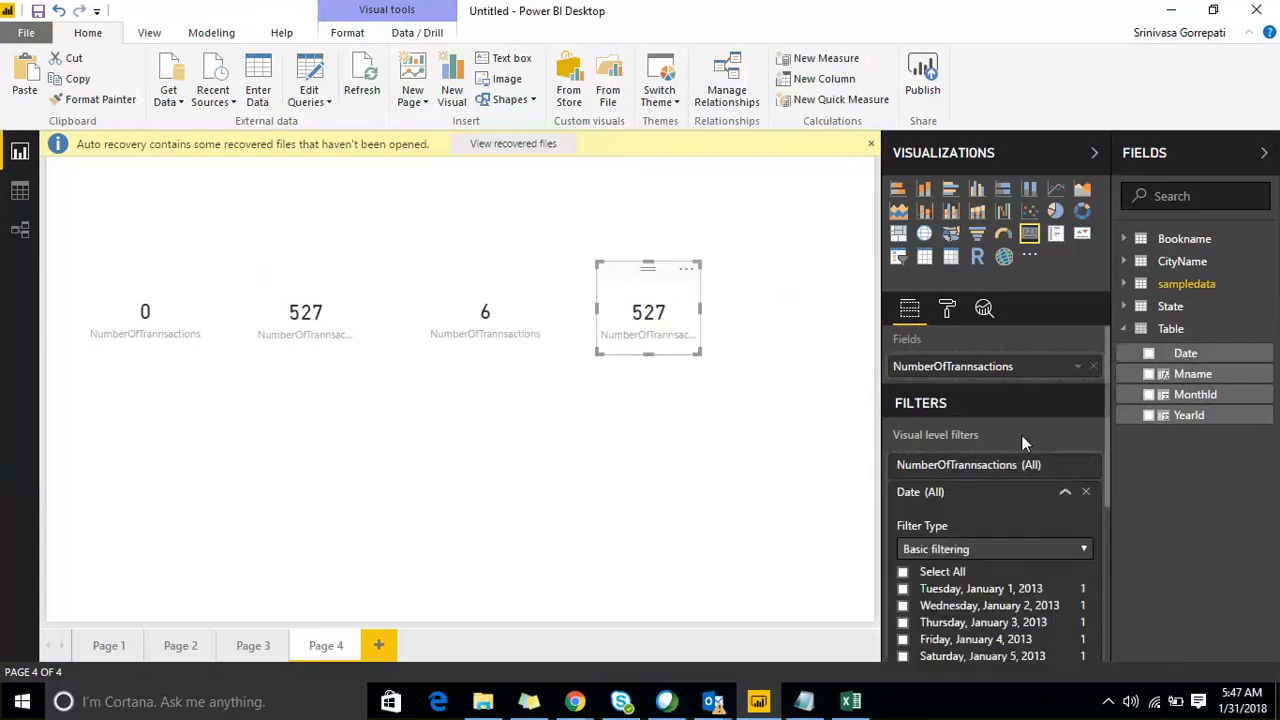
scroll(1021, 440, "down", 2)
left_click(1012, 366)
left_click(978, 430)
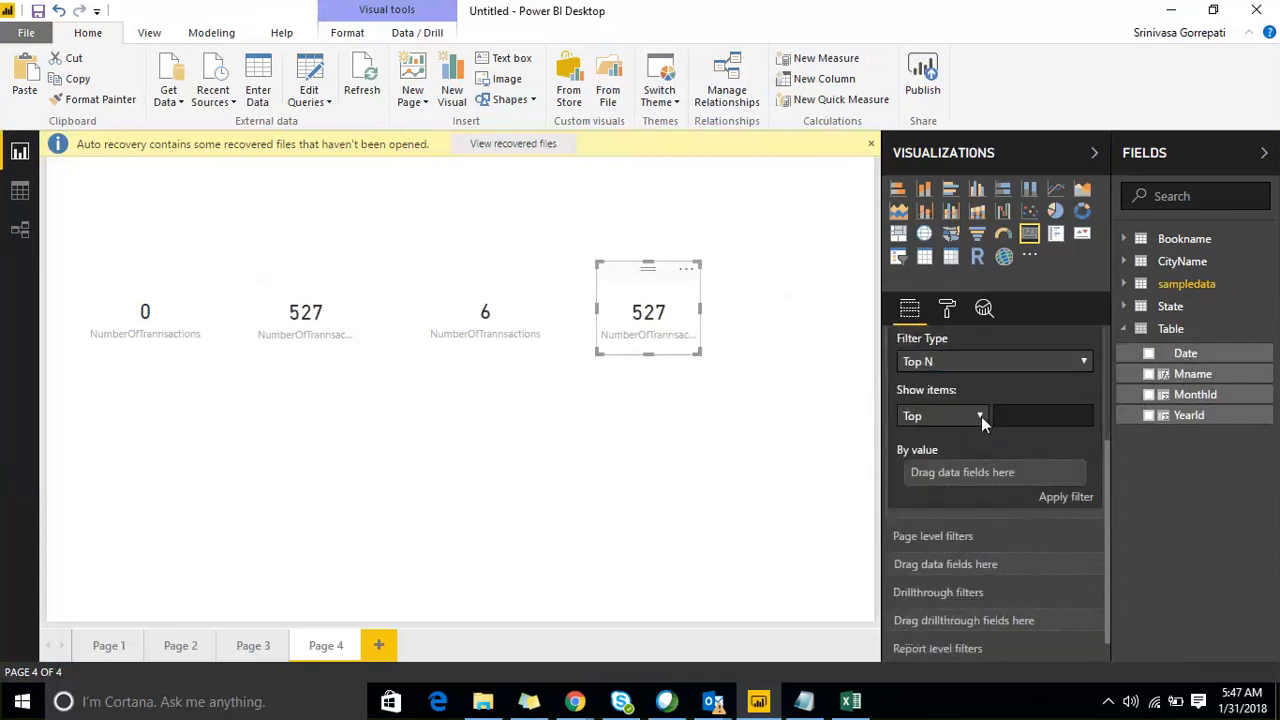
left_click(1006, 414)
type("2")
key("BackSpace")
type("30")
left_click_drag(1185, 353, 1051, 470)
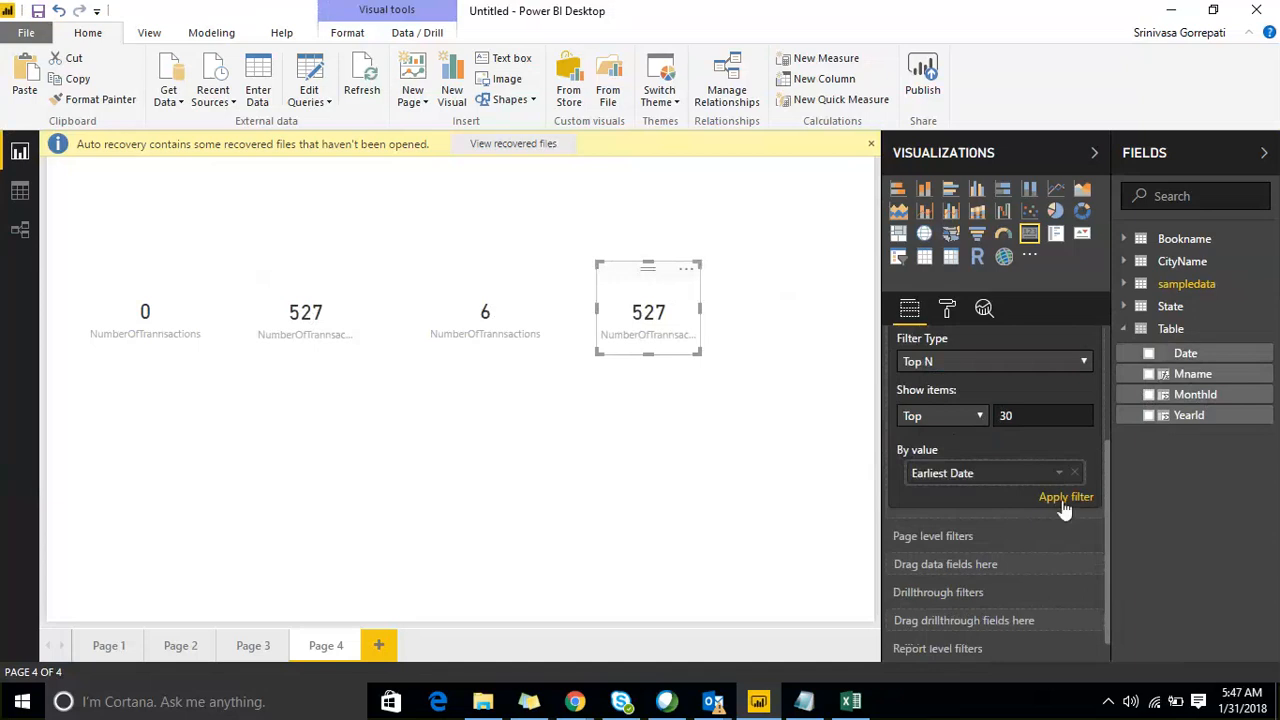
left_click(1064, 508)
left_click(1164, 160)
left_click(1165, 162)
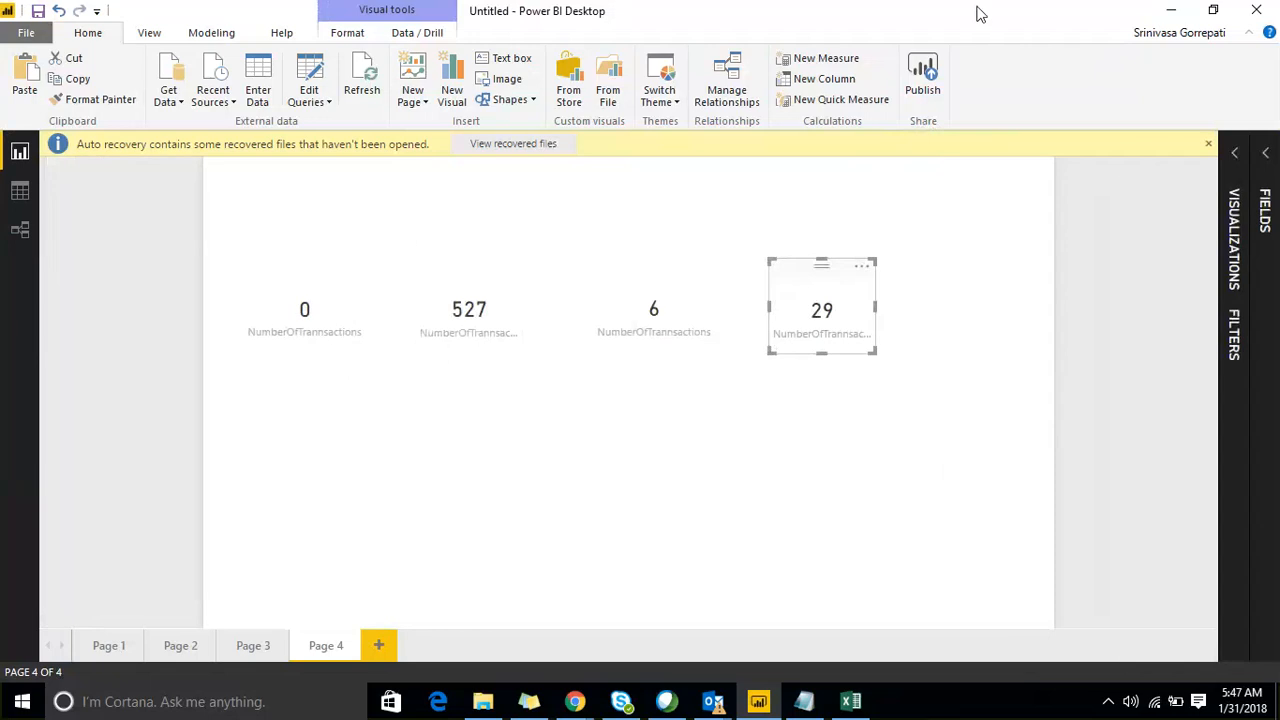
left_click(1002, 26)
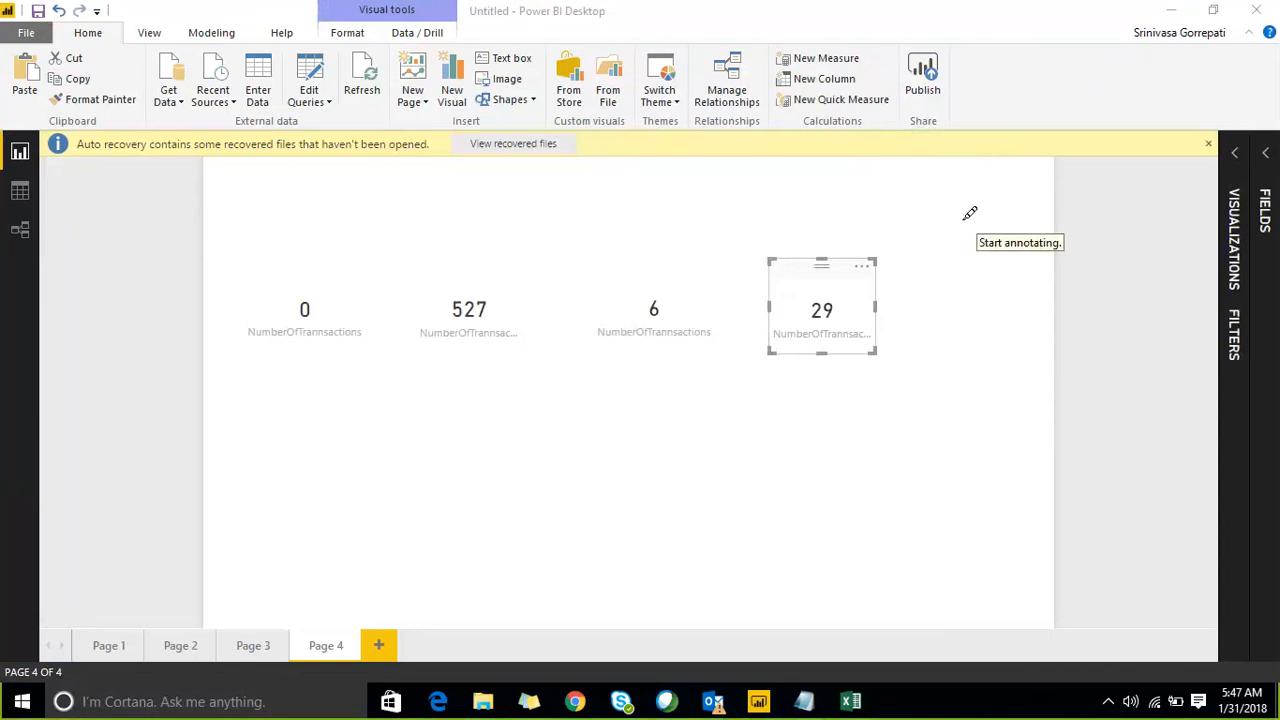
mouse_move(971, 212)
left_mouse_down()
mouse_move(343, 223)
mouse_move(323, 250)
left_mouse_up()
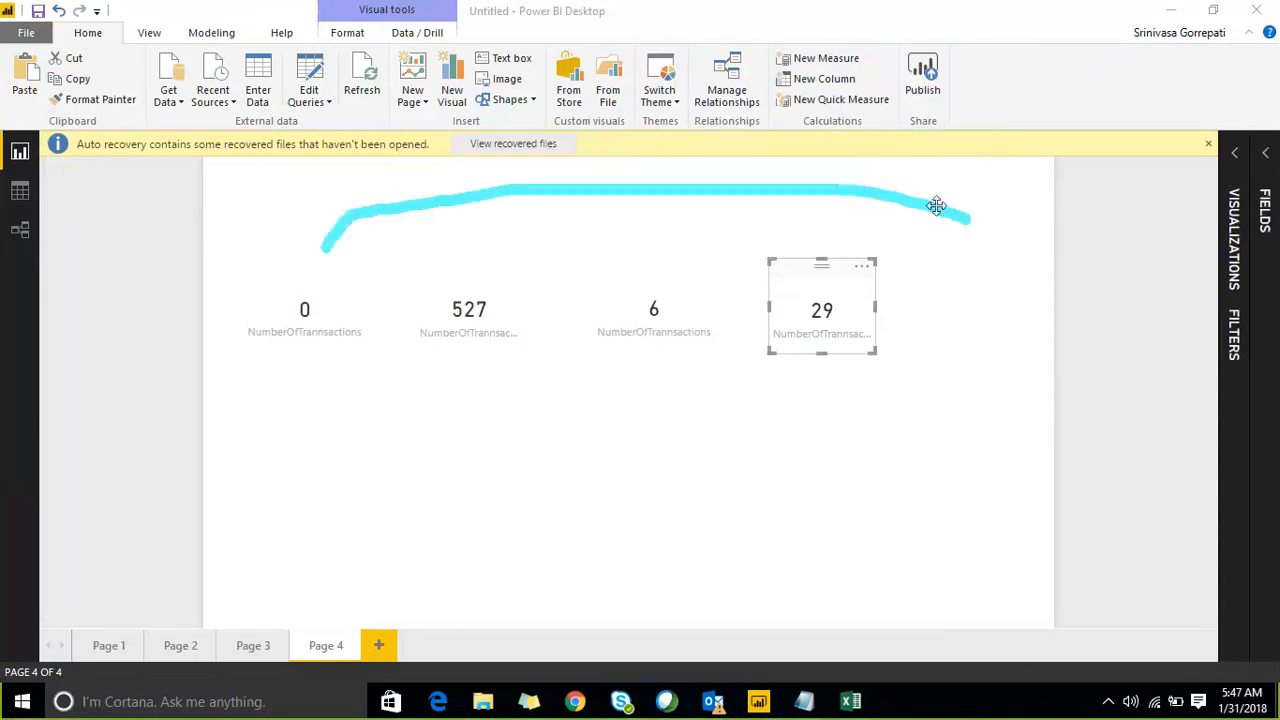
mouse_move(975, 229)
left_mouse_down()
mouse_move(629, 258)
mouse_move(615, 272)
left_mouse_up()
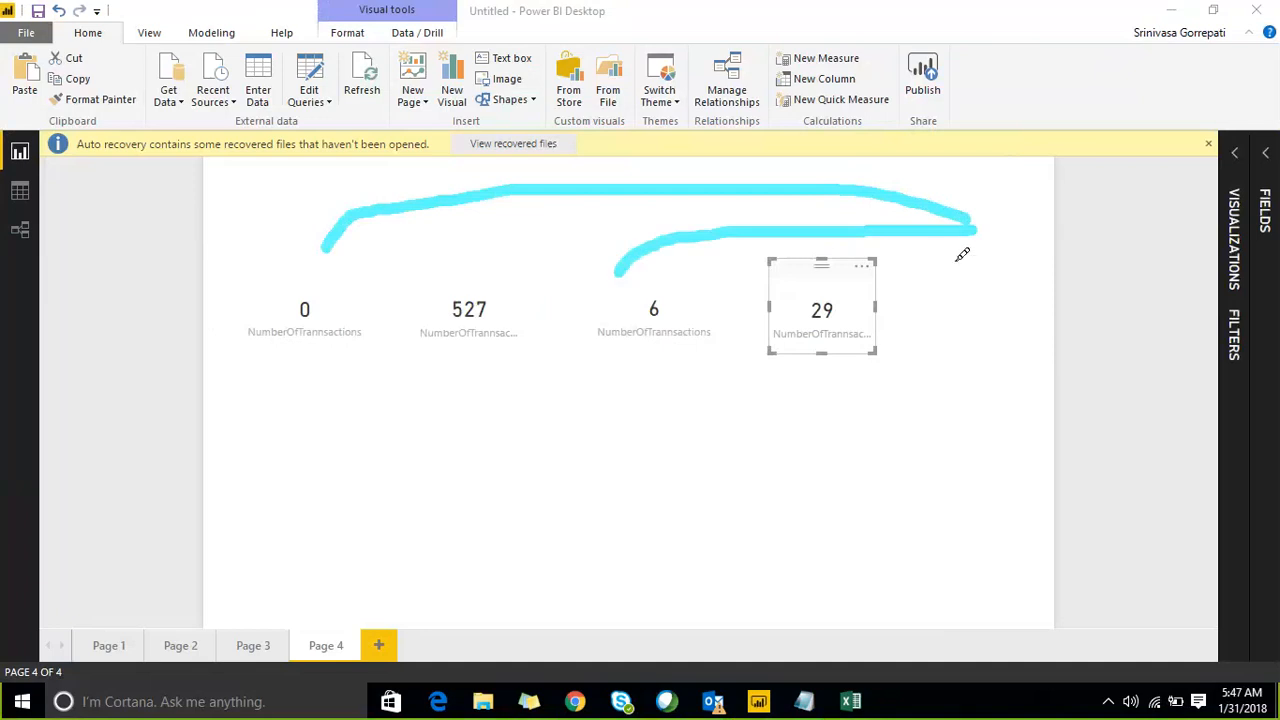
mouse_move(990, 250)
left_mouse_down()
mouse_move(964, 348)
mouse_move(998, 342)
left_mouse_up()
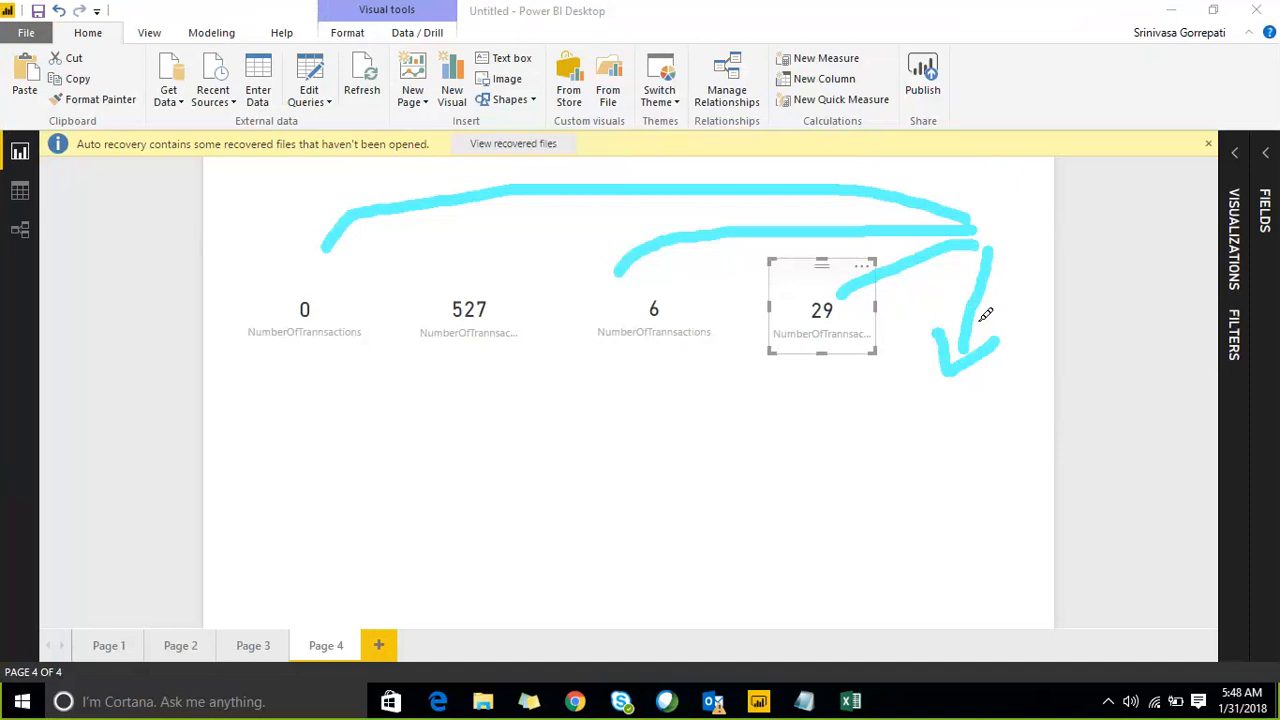
left_click(979, 27)
Reopen the fields list and create a new measure in the sampledata table named Nt_Today.
left_click(1270, 190)
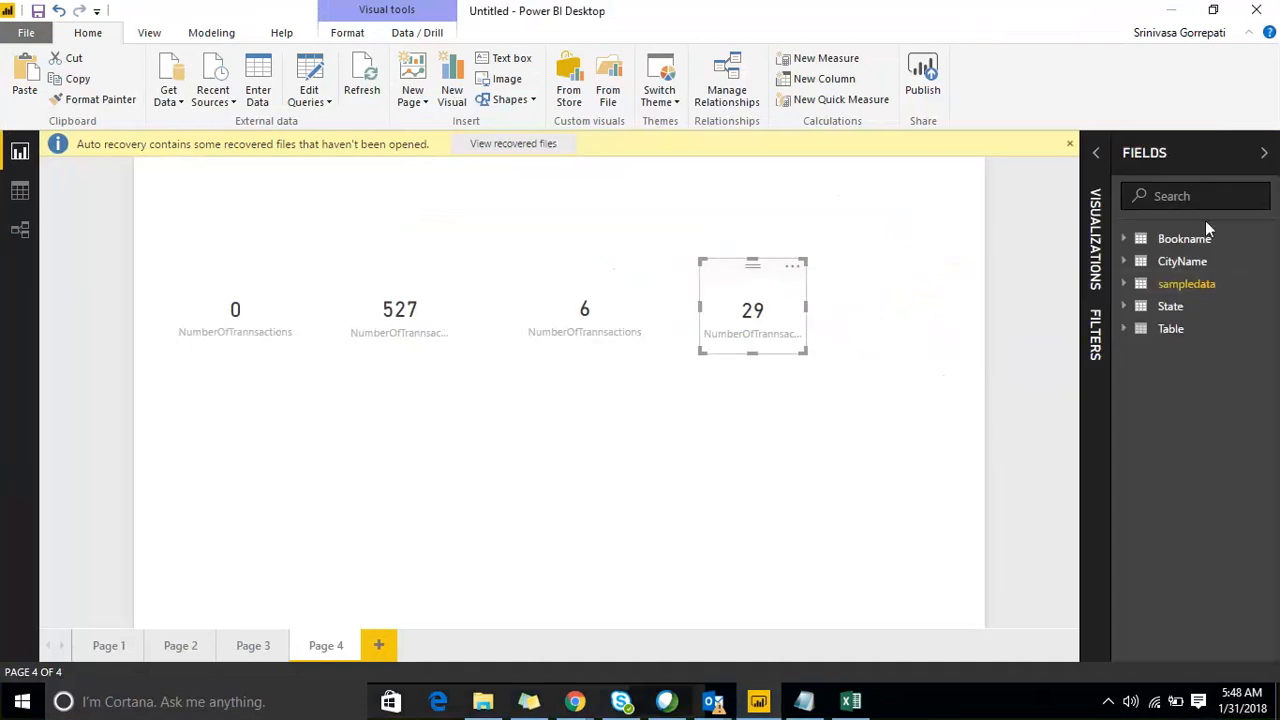
right_click(1267, 290)
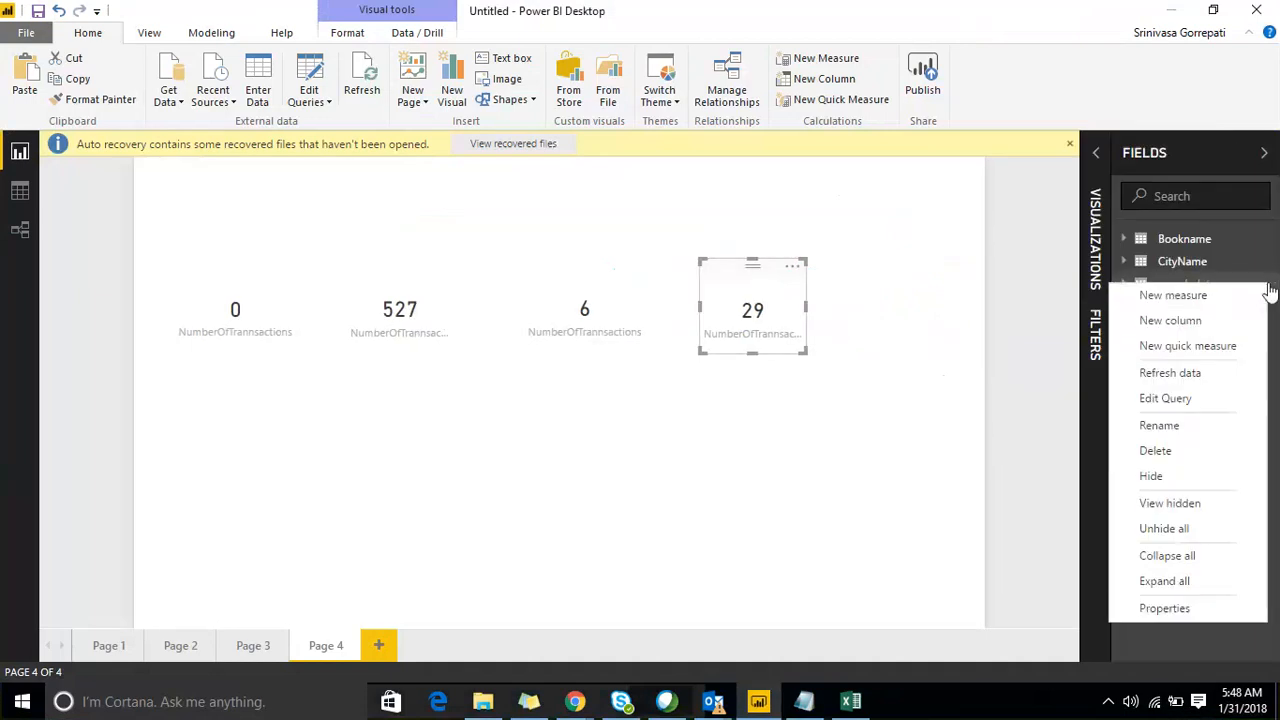
left_click(1185, 305)
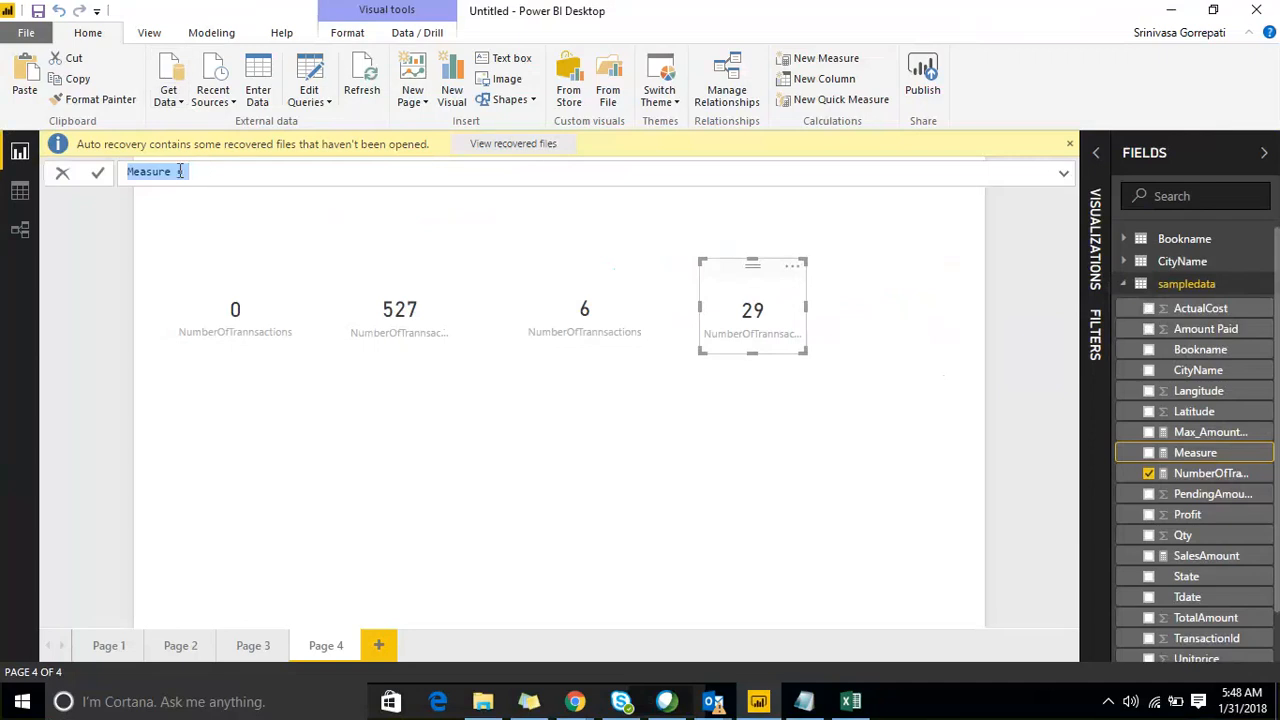
left_click_drag(177, 172, 108, 175)
type("Today")
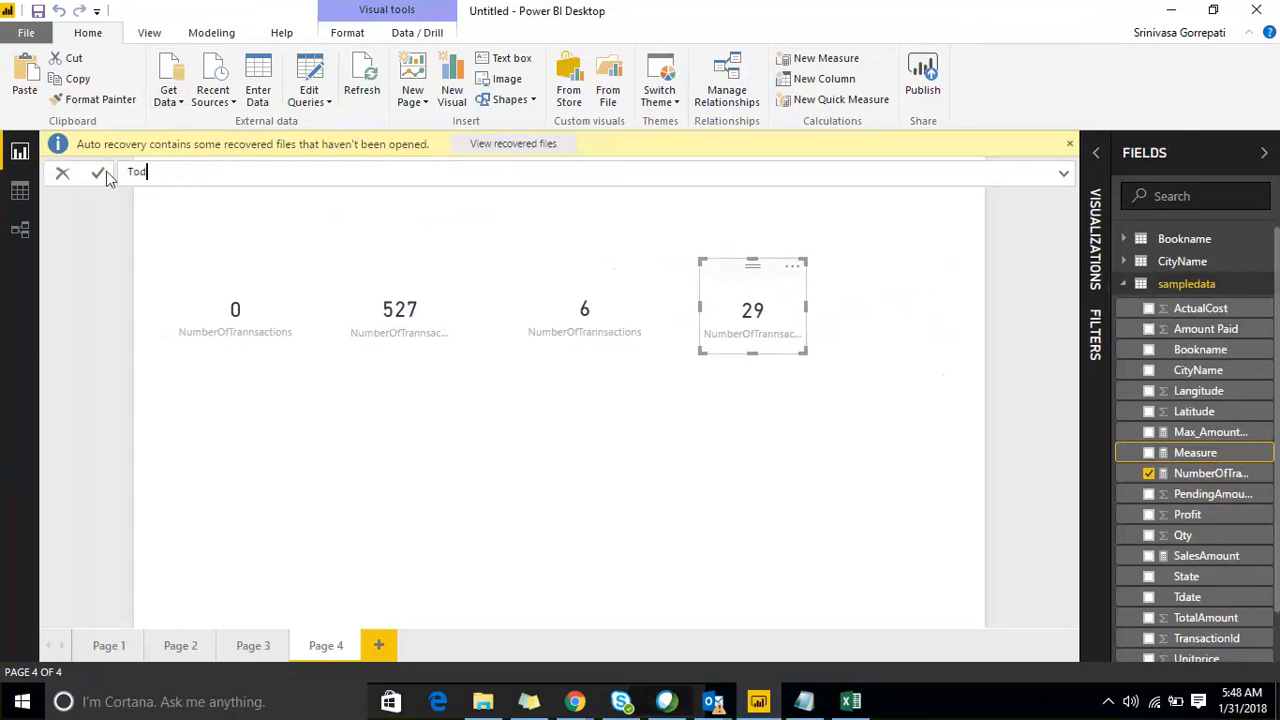
key("Home")
type("Nt_")
Begin the Nt_Today formula with CALCULATE([NumberOfTrannsactions], ready for a filter argument.
key("End")
type("cal")
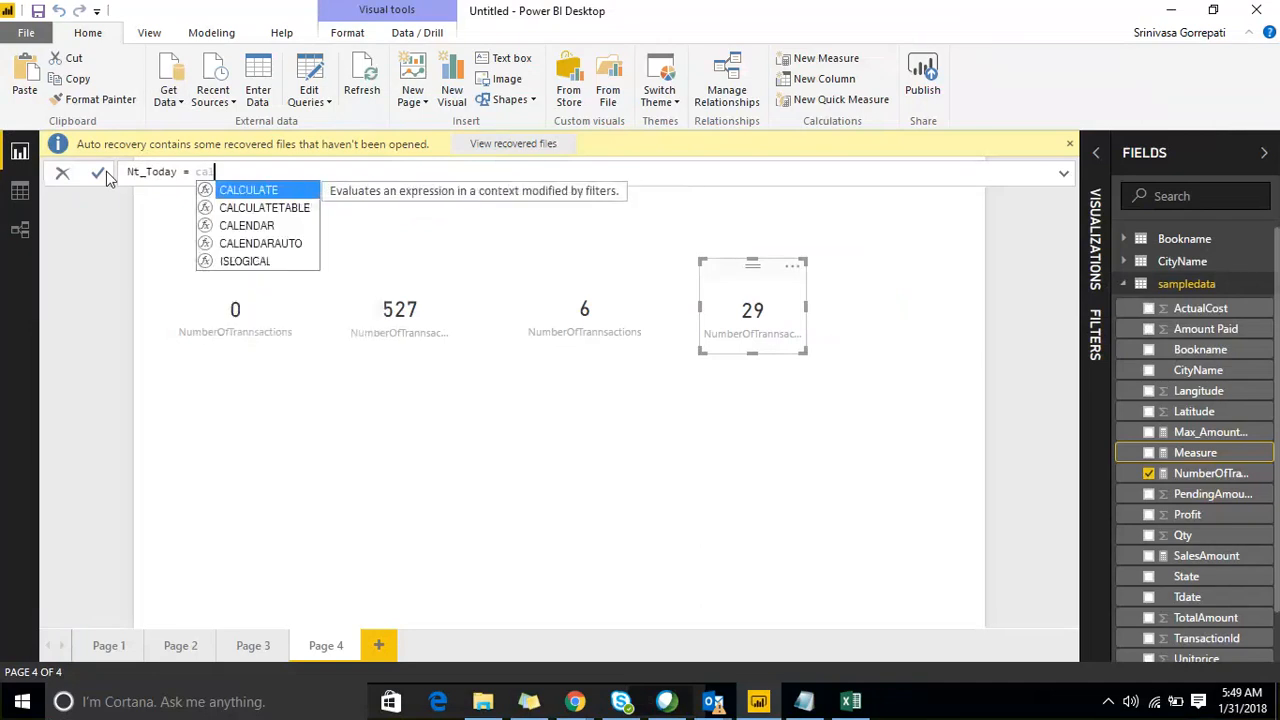
key("Tab")
type("n")
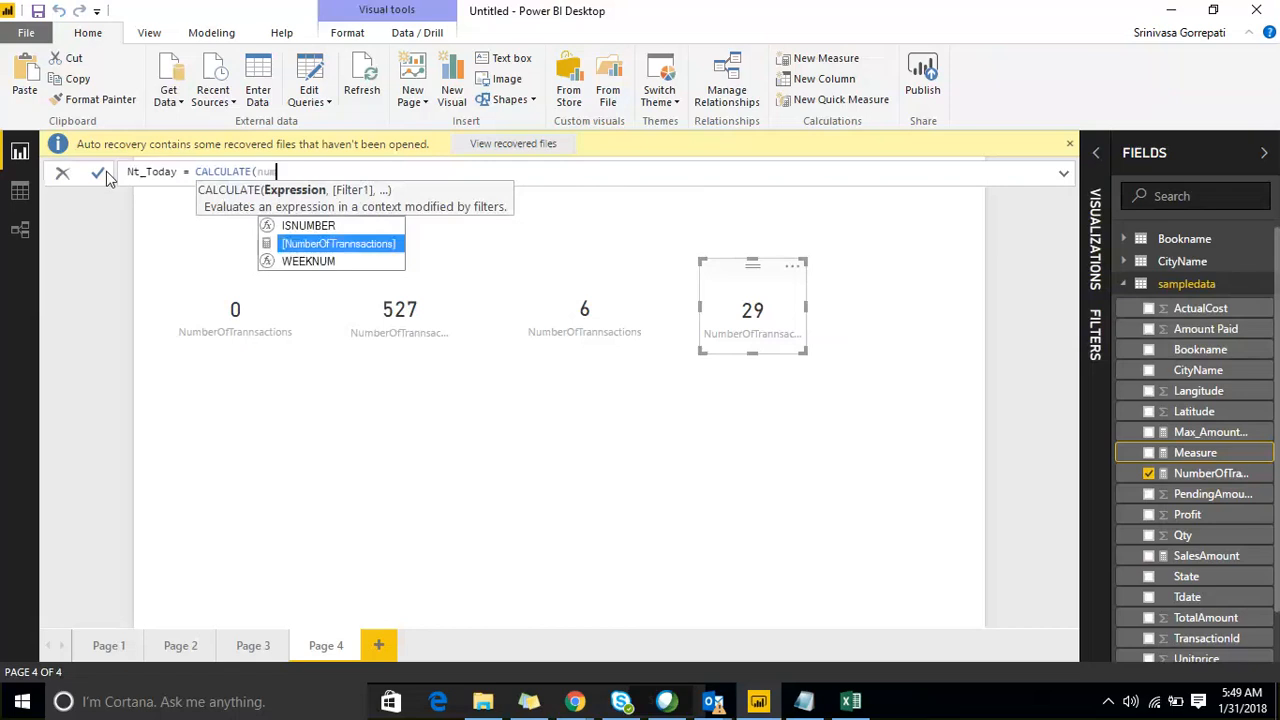
key("Tab")
type(",")
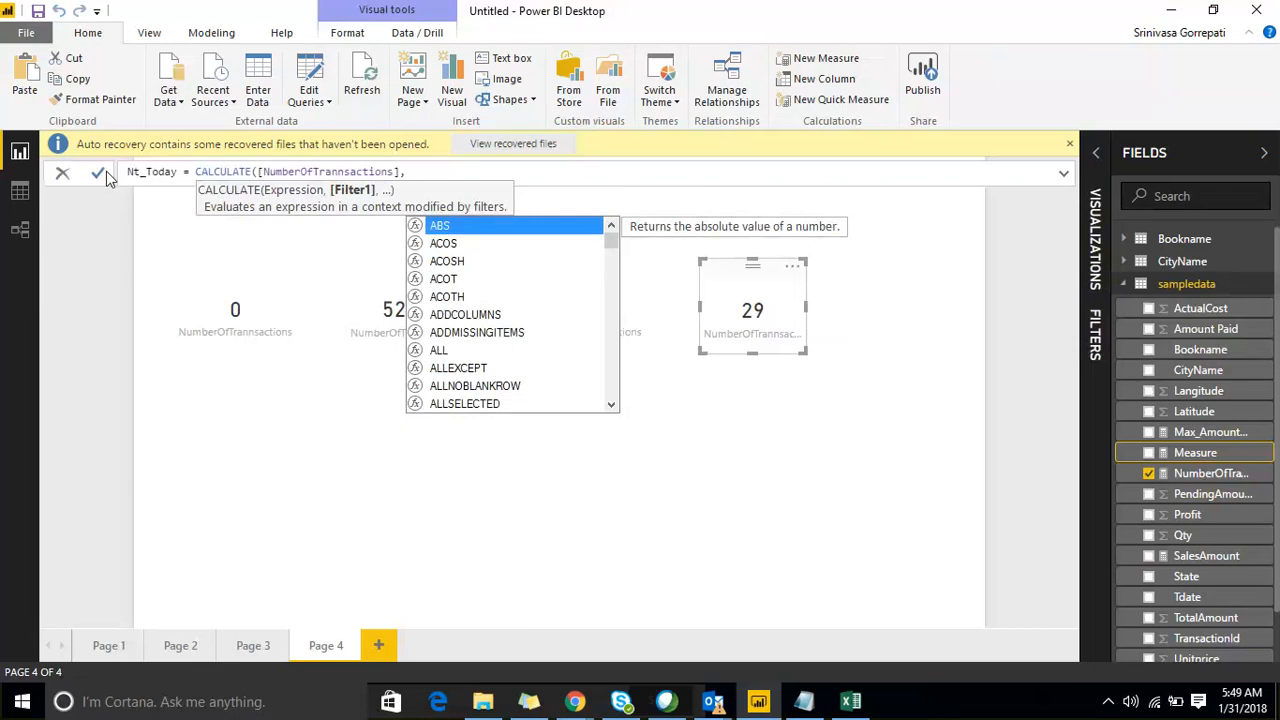
type("r")
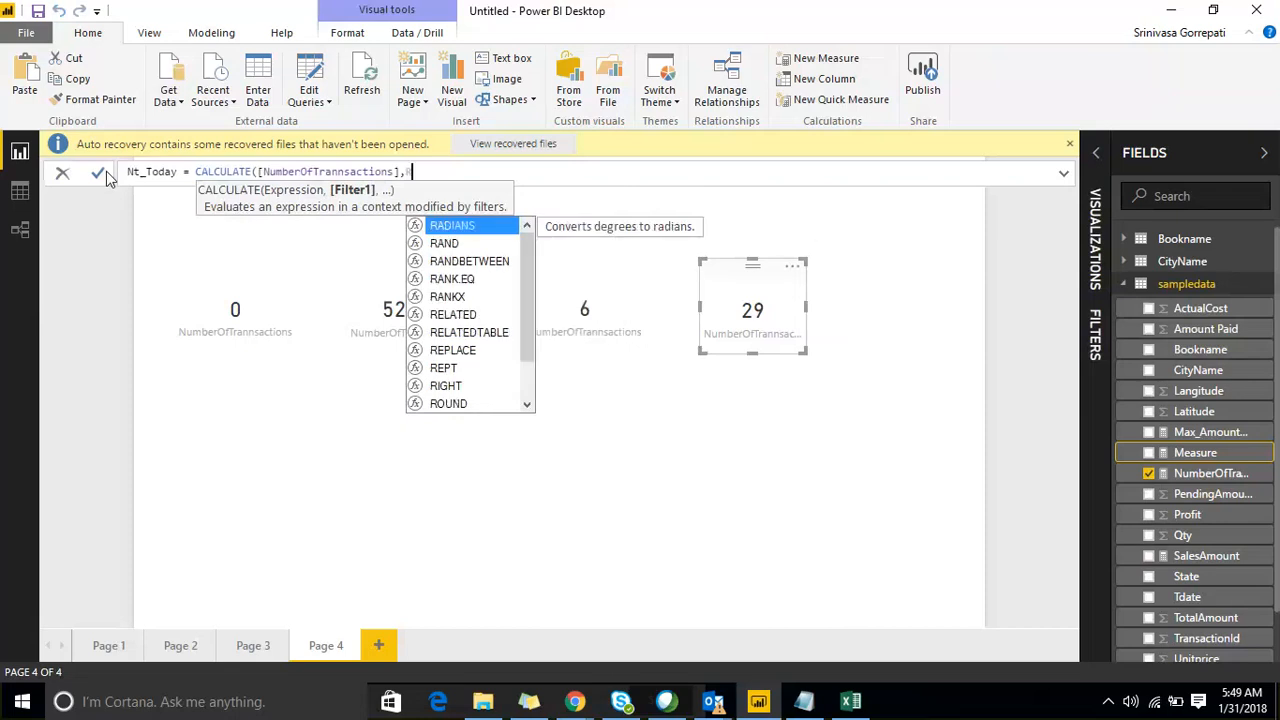
type("ELATED(")
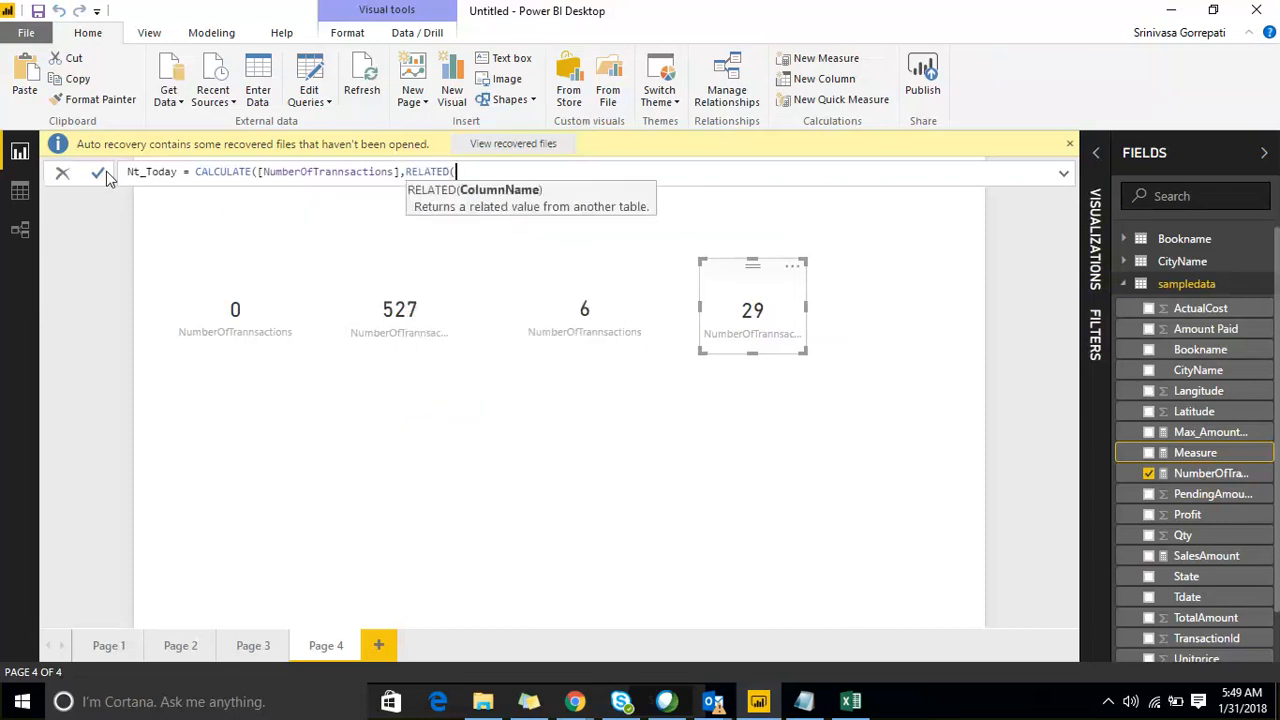
type("ta")
key("BackSpace")
key("BackSpace")
key("BackSpace")
key("BackSpace")
key("BackSpace")
key("BackSpace")
key("BackSpace")
key("BackSpace")
key("BackSpace")
key("BackSpace")
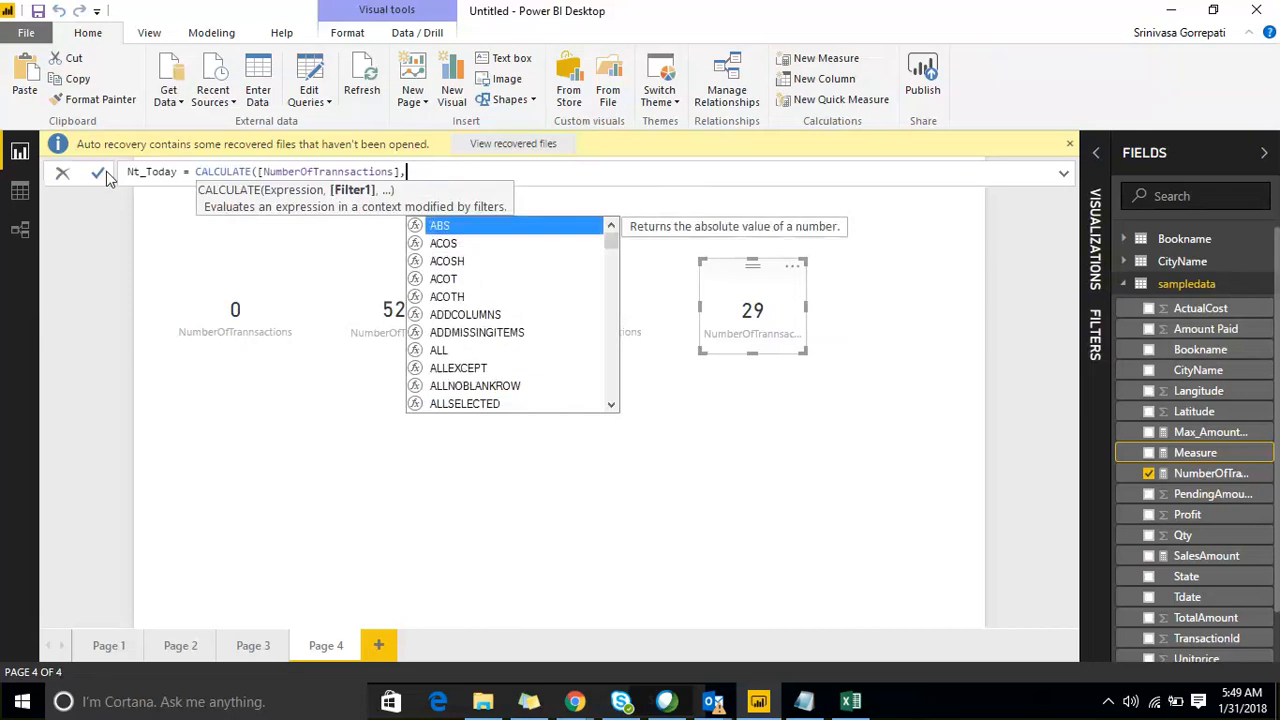
Complete the Nt_Today formula with the filter argument 'Table'[Date]=TODAY() and close the CALCULATE function.
type("ta")
key("Down")
key("Down")
key("Down")
key("Down")
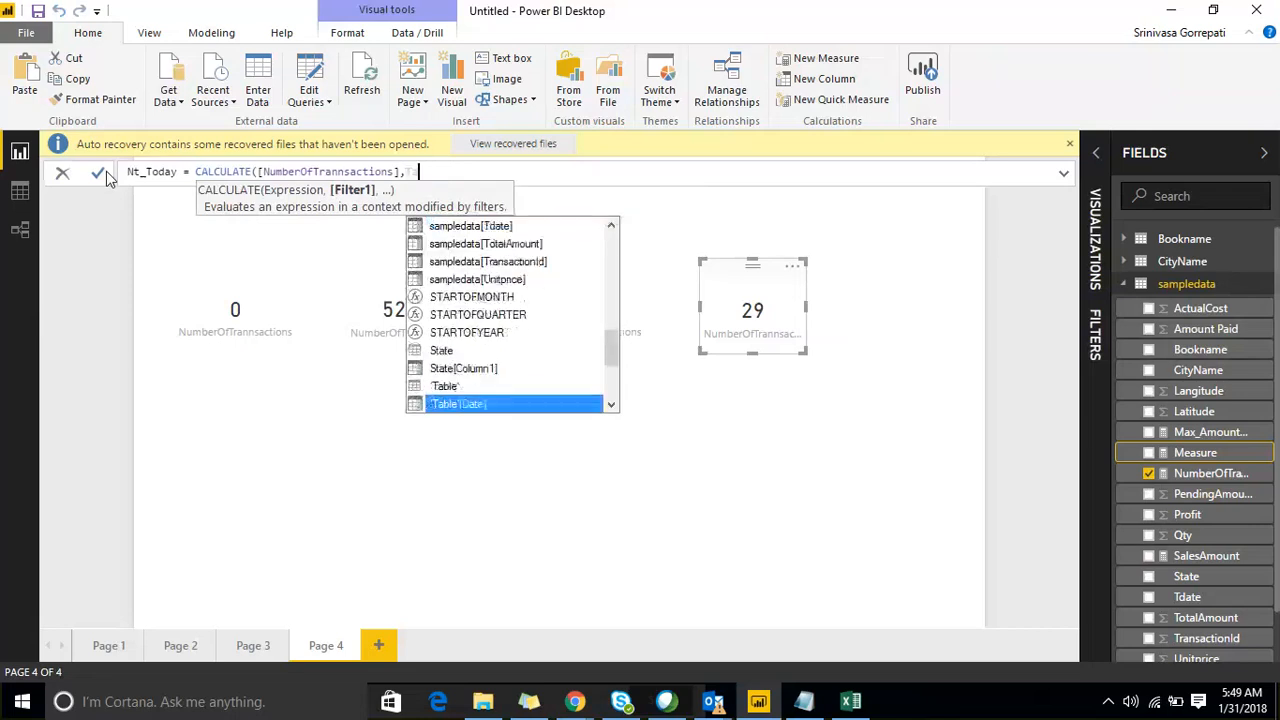
key("Up")
key("Up")
key("Up")
key("Tab")
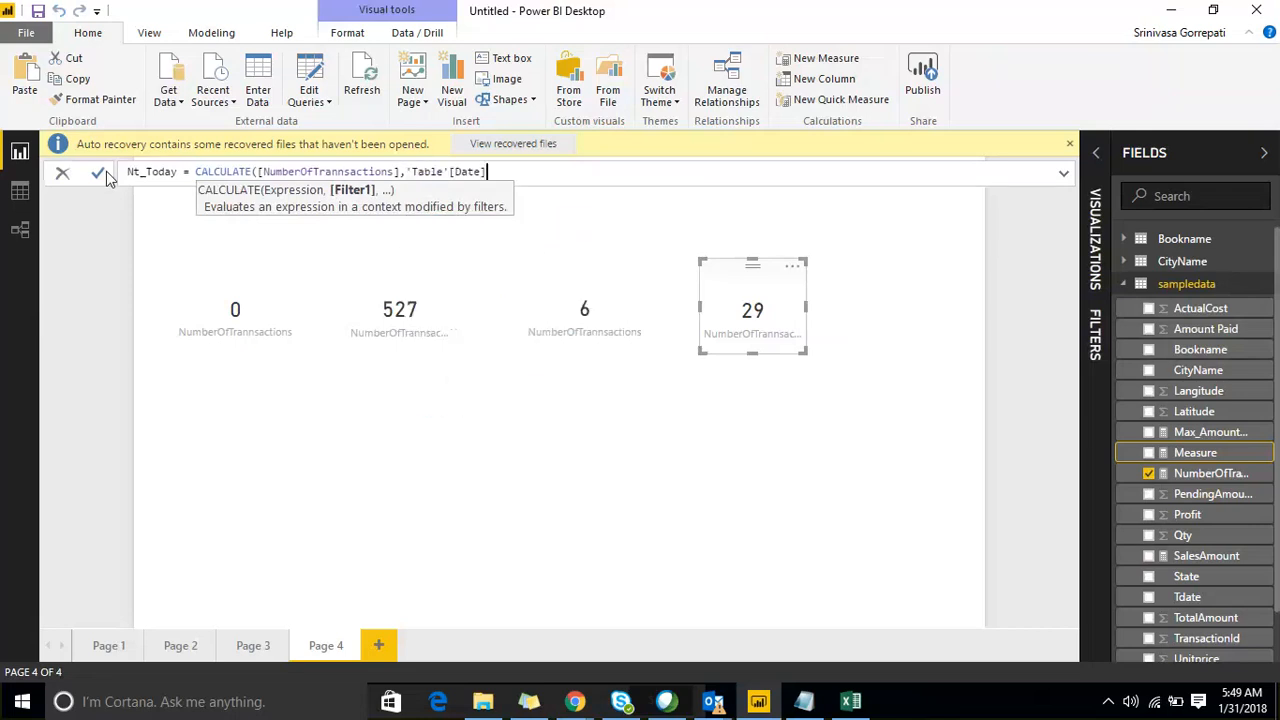
type("=TODAY())")
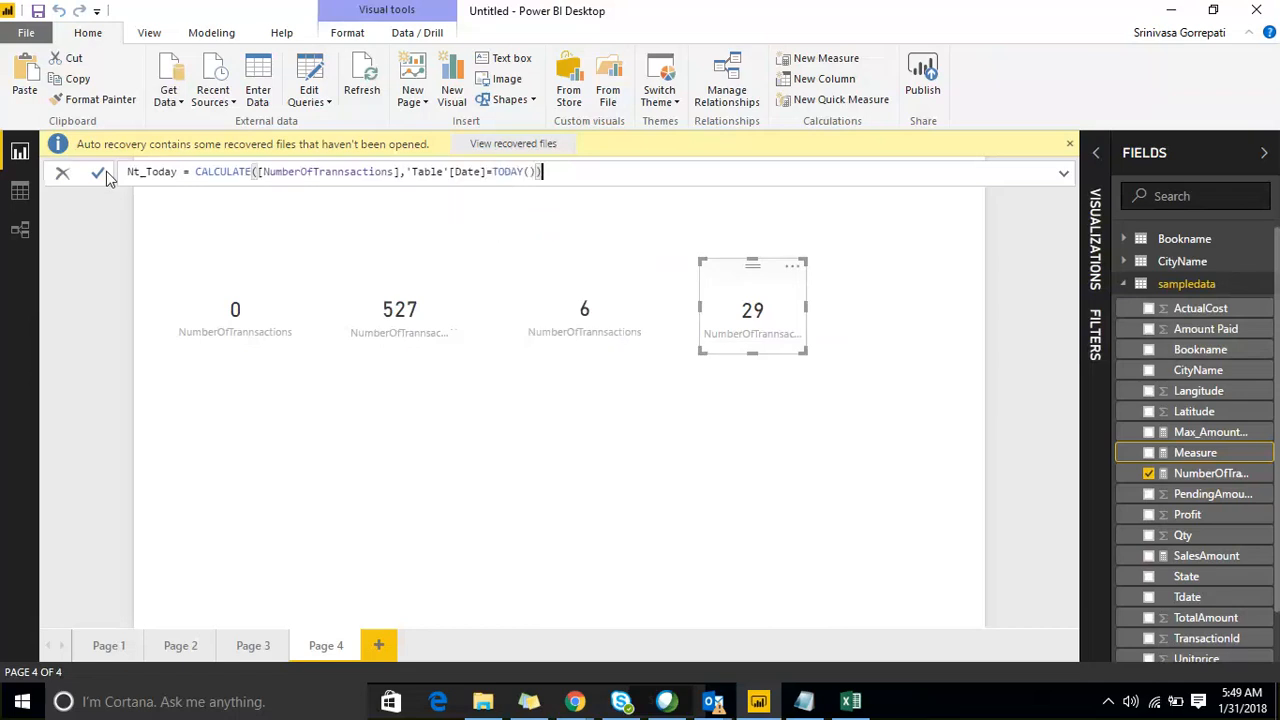
Commit the Nt_Today measure and show it in a new card on Page 4.
left_click(104, 172)
left_click(730, 208)
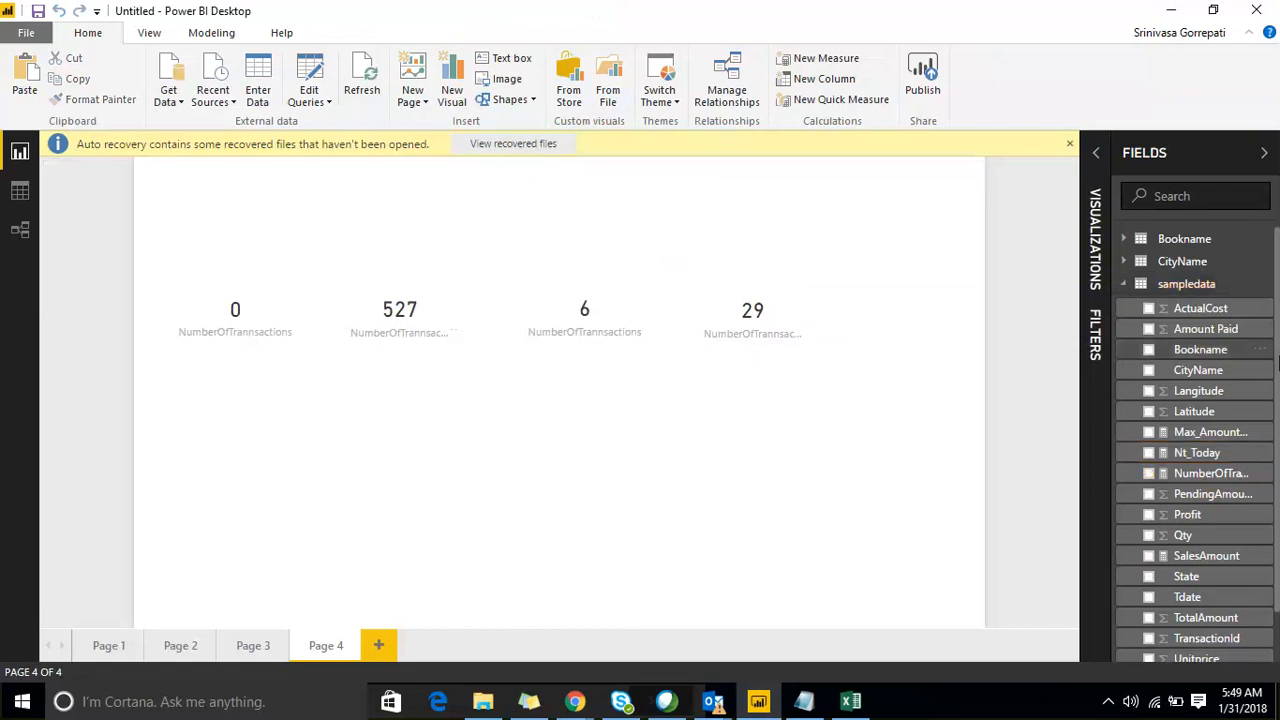
left_click(1098, 188)
left_click(1028, 236)
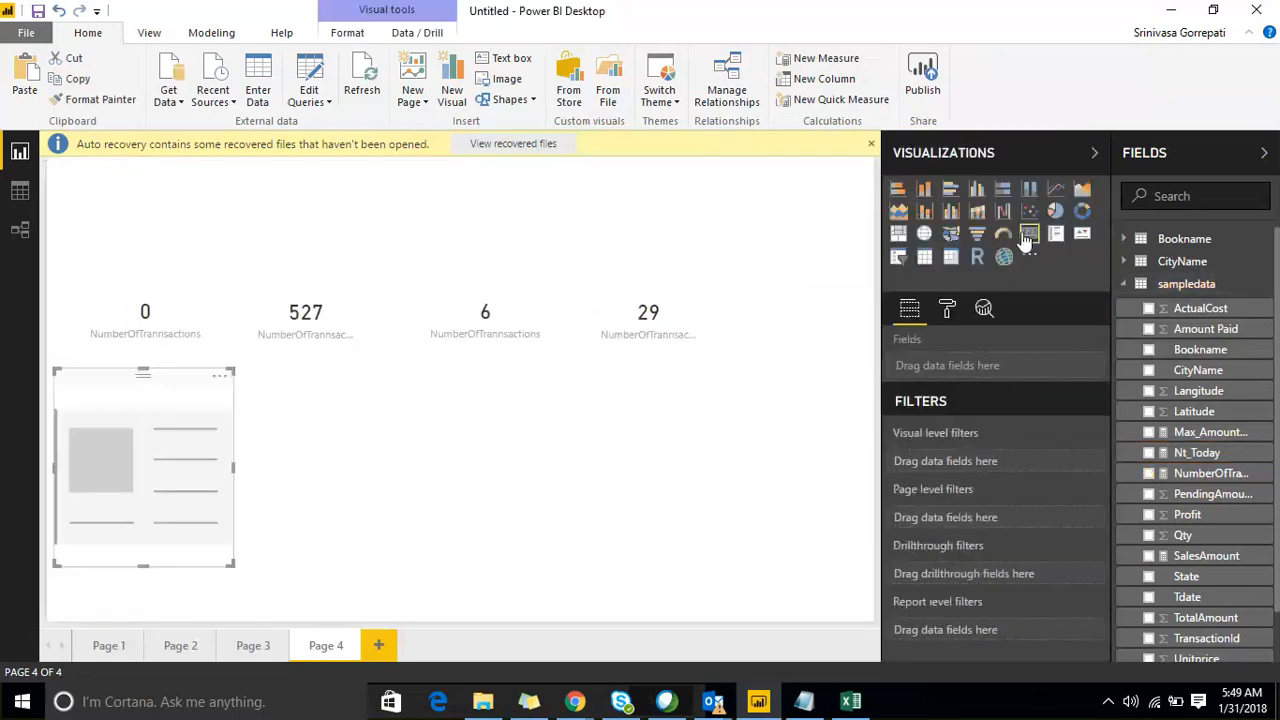
left_click(1149, 453)
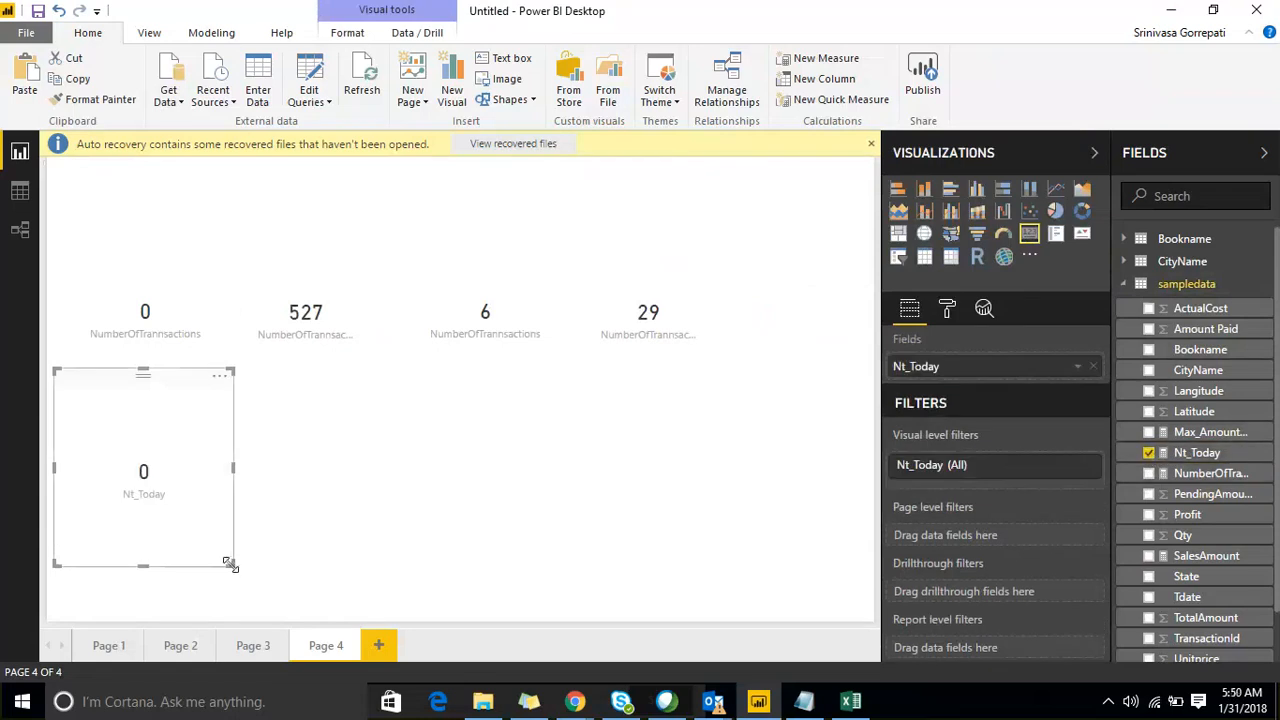
Shrink the Nt_Today card and place it below the first NumberOfTrannsactions card.
left_click_drag(230, 565, 212, 474)
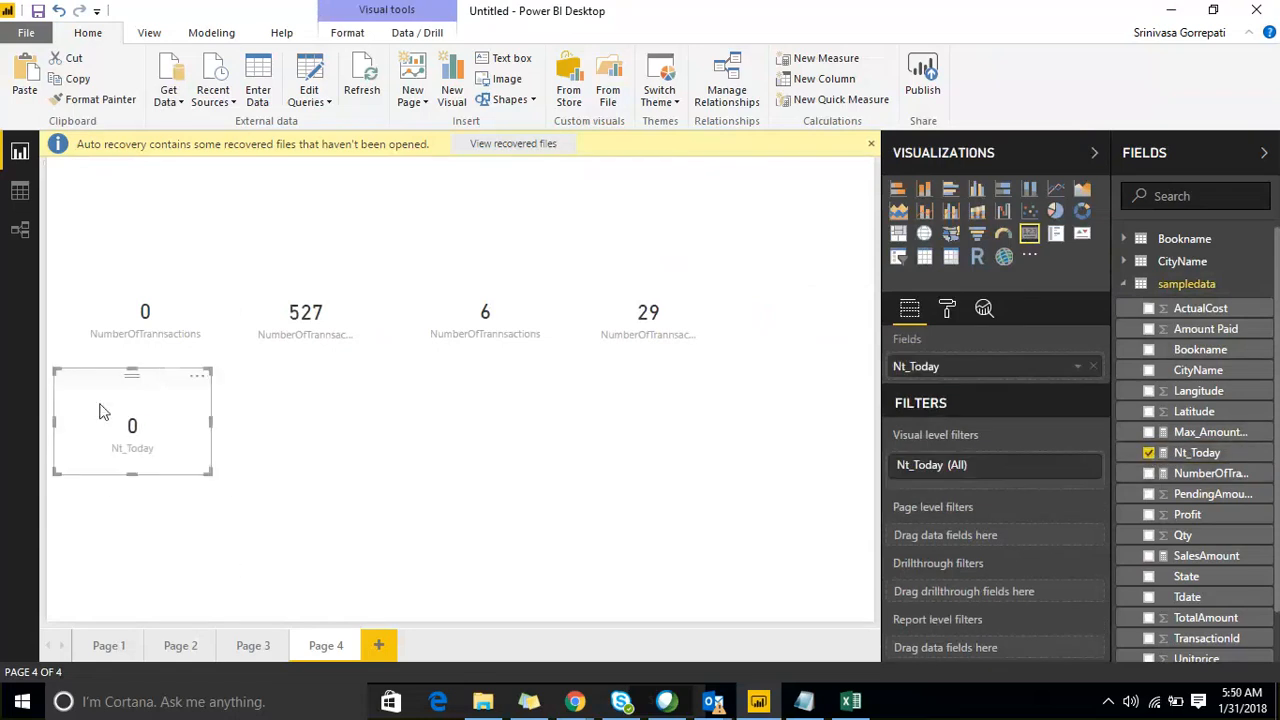
left_click_drag(100, 405, 128, 421)
left_click(314, 453)
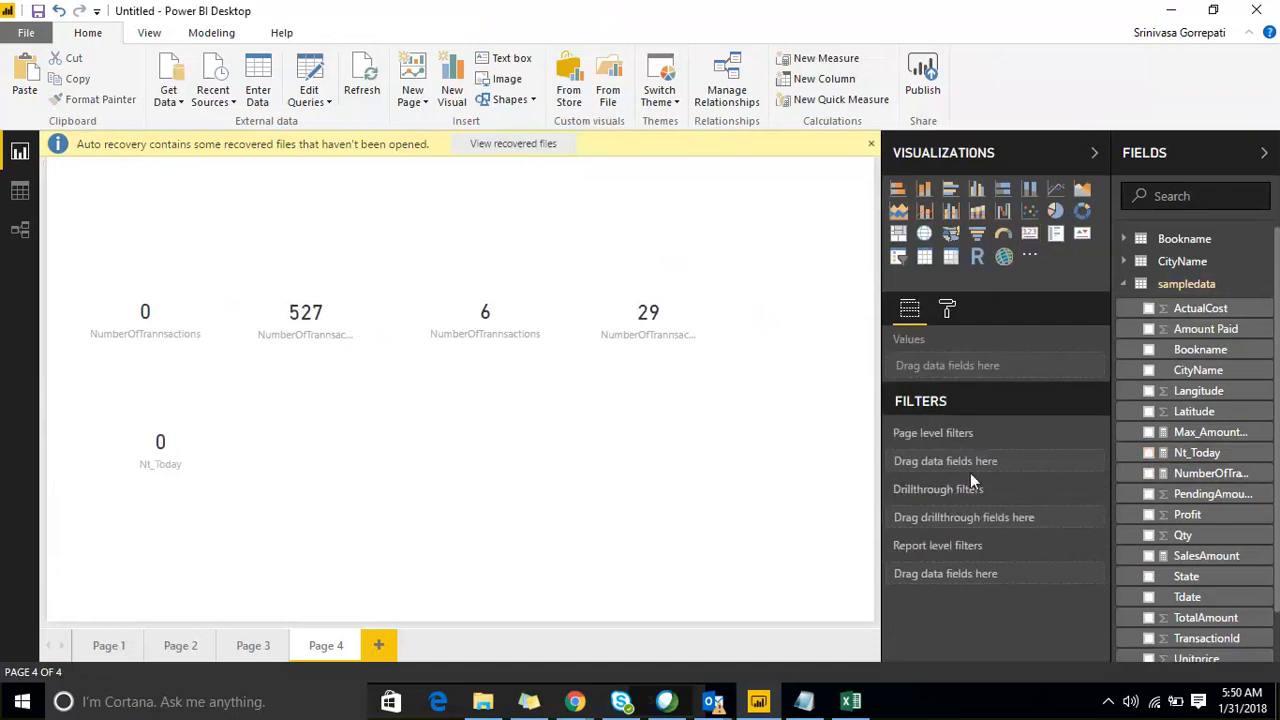
Review the Nt_Today formula, examining its [NumberOfTrannsactions] expression and the 'Table'[Date]=TODAY() filter.
left_click(1195, 453)
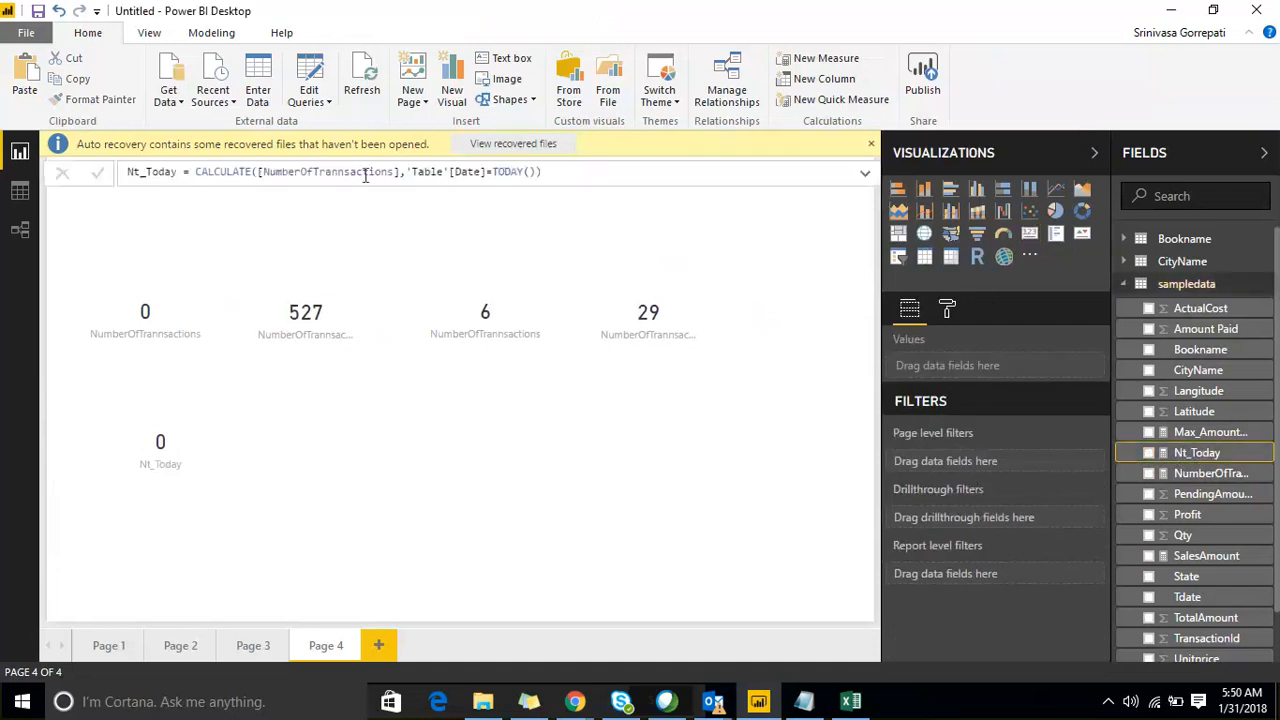
left_click_drag(398, 173, 259, 173)
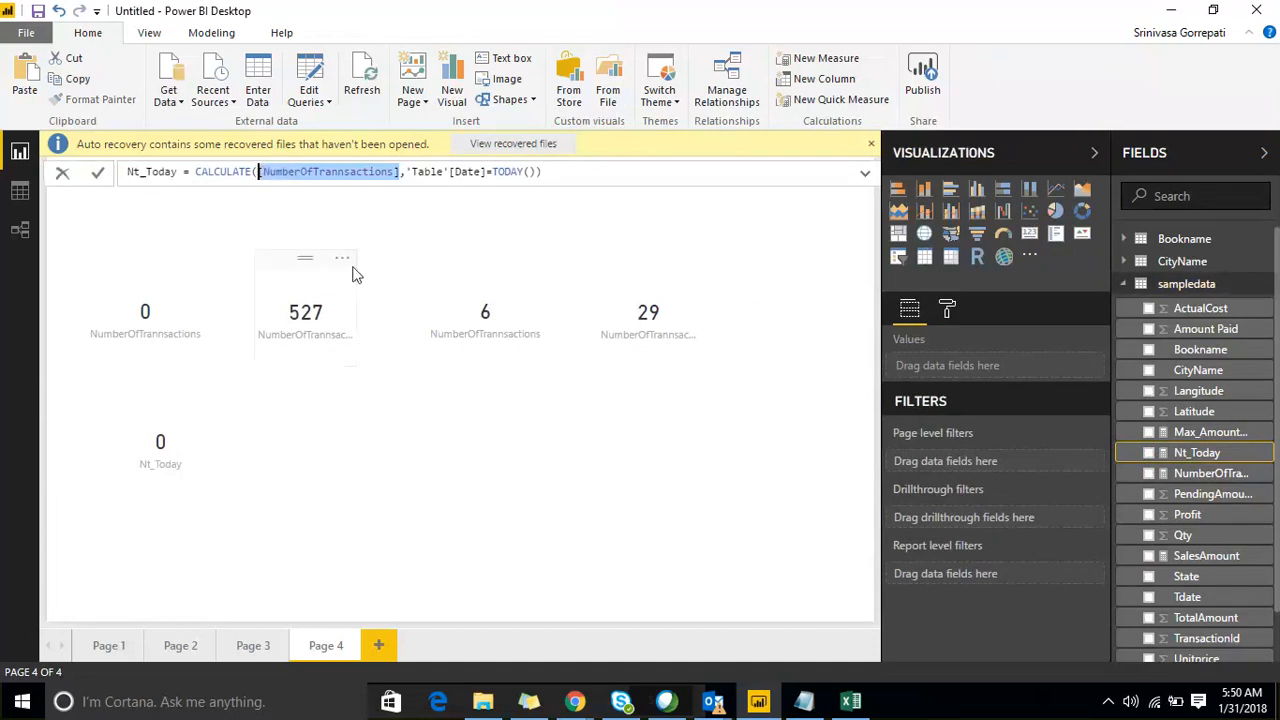
left_click(411, 173)
left_click_drag(400, 173, 257, 173)
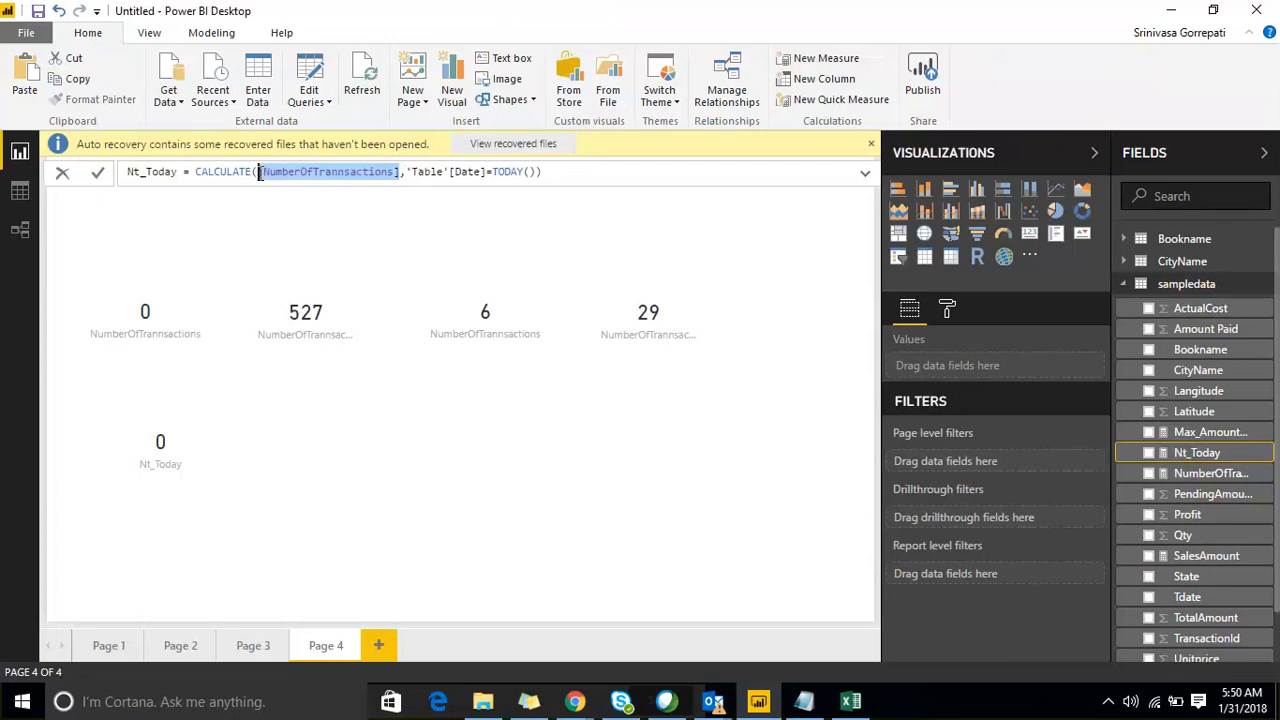
left_click(453, 173)
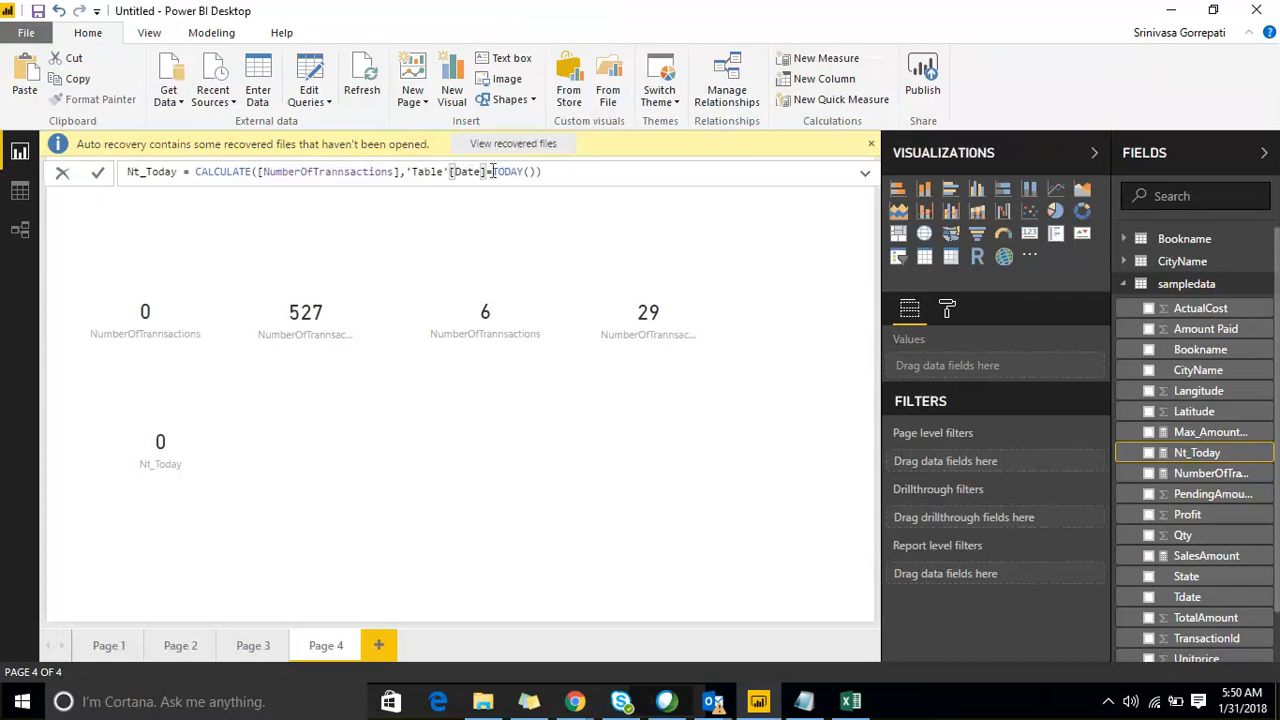
left_click(493, 172)
left_click_drag(493, 172, 537, 172)
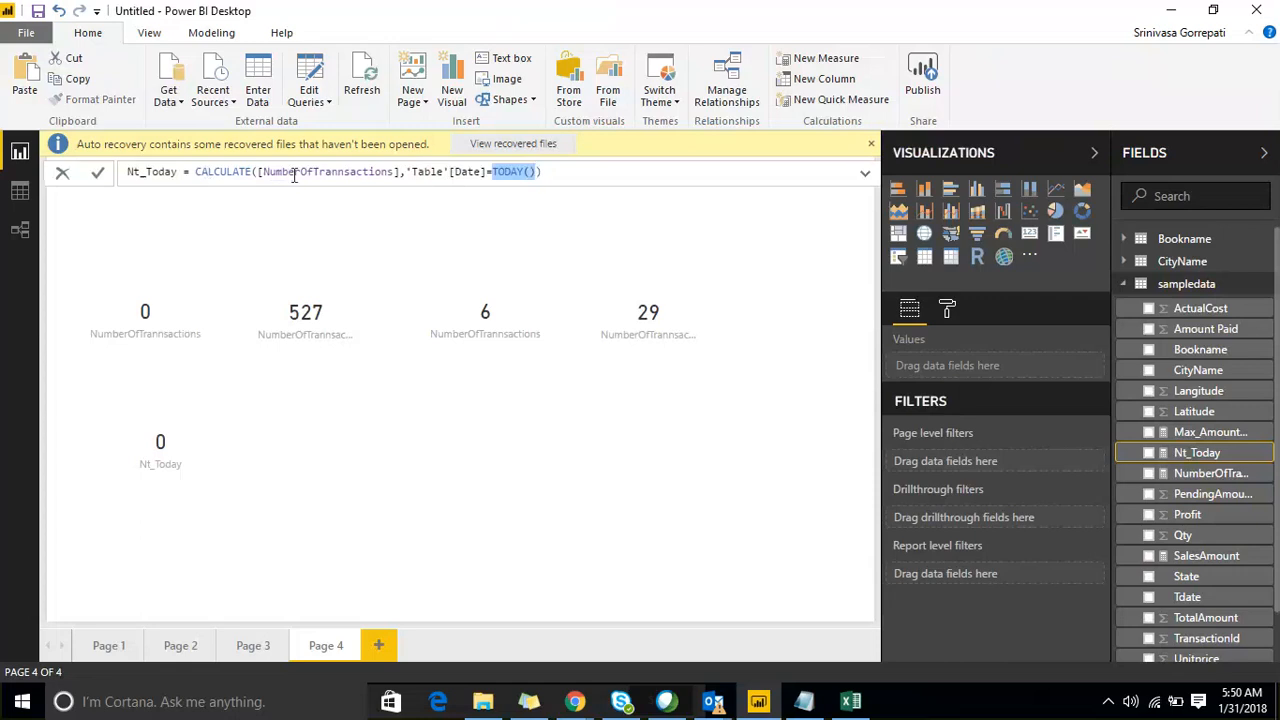
Move the Nt_Today card to the page's left edge, under the first card in the row above.
left_click(150, 440)
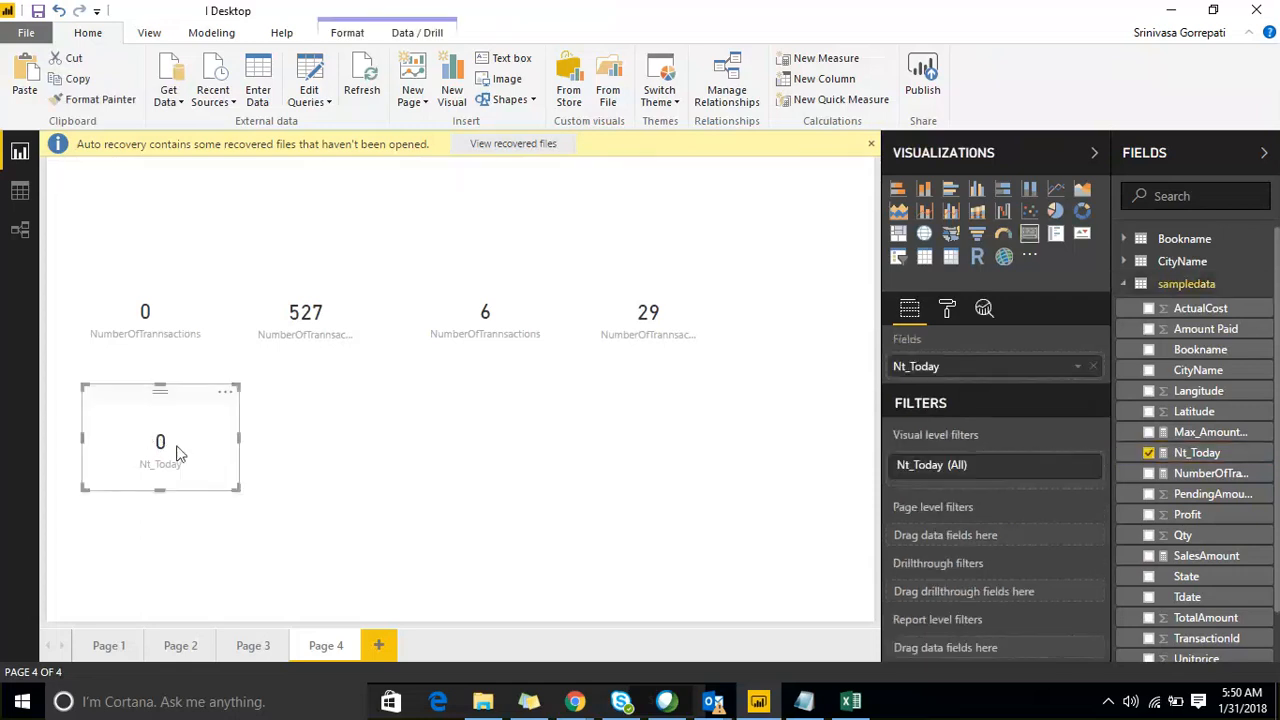
left_click_drag(234, 428, 206, 423)
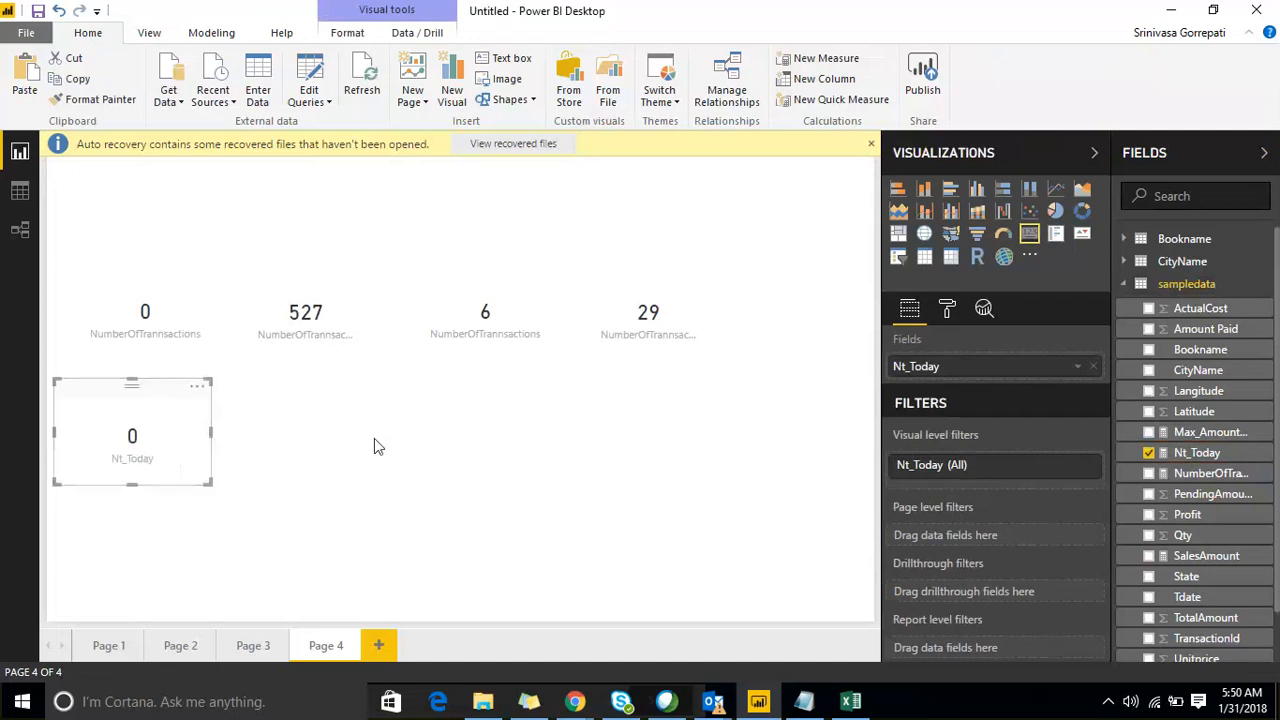
left_click(448, 475)
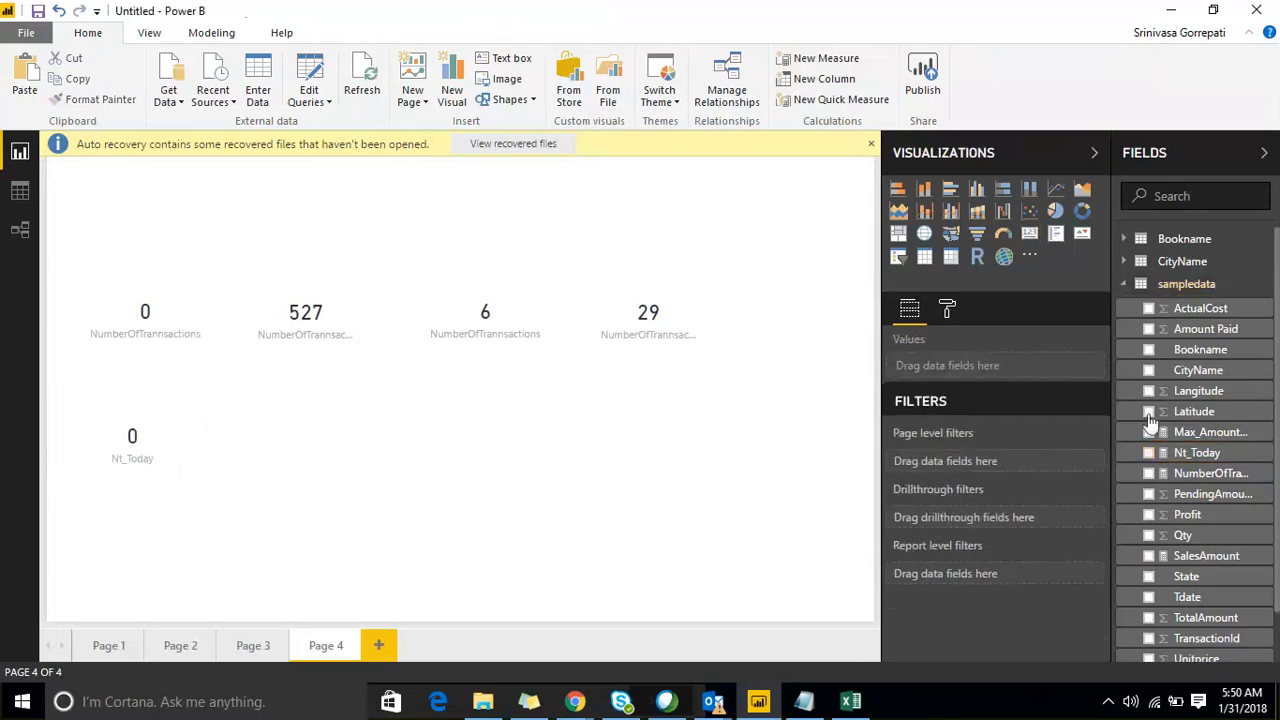
Reopen the Nt_Today measure and copy its whole formula for reuse.
left_click(1197, 452)
left_click_drag(558, 177, 127, 176)
left_click(274, 437)
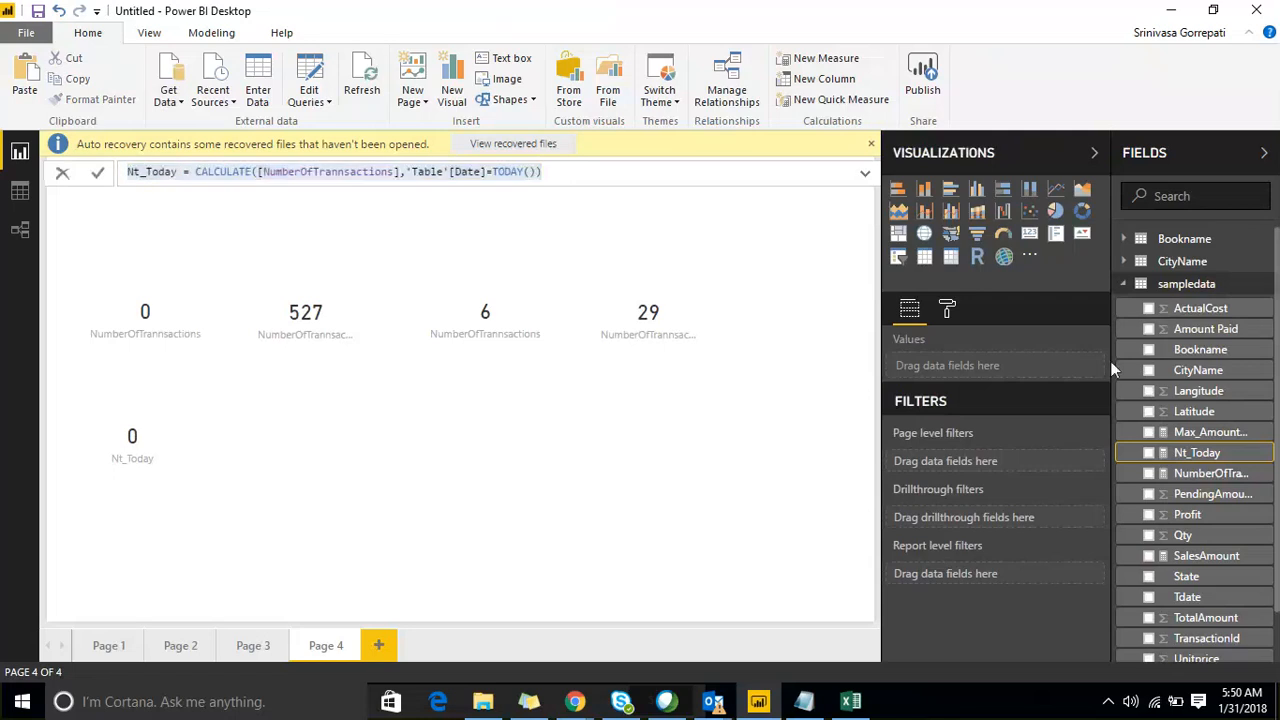
left_click(706, 177)
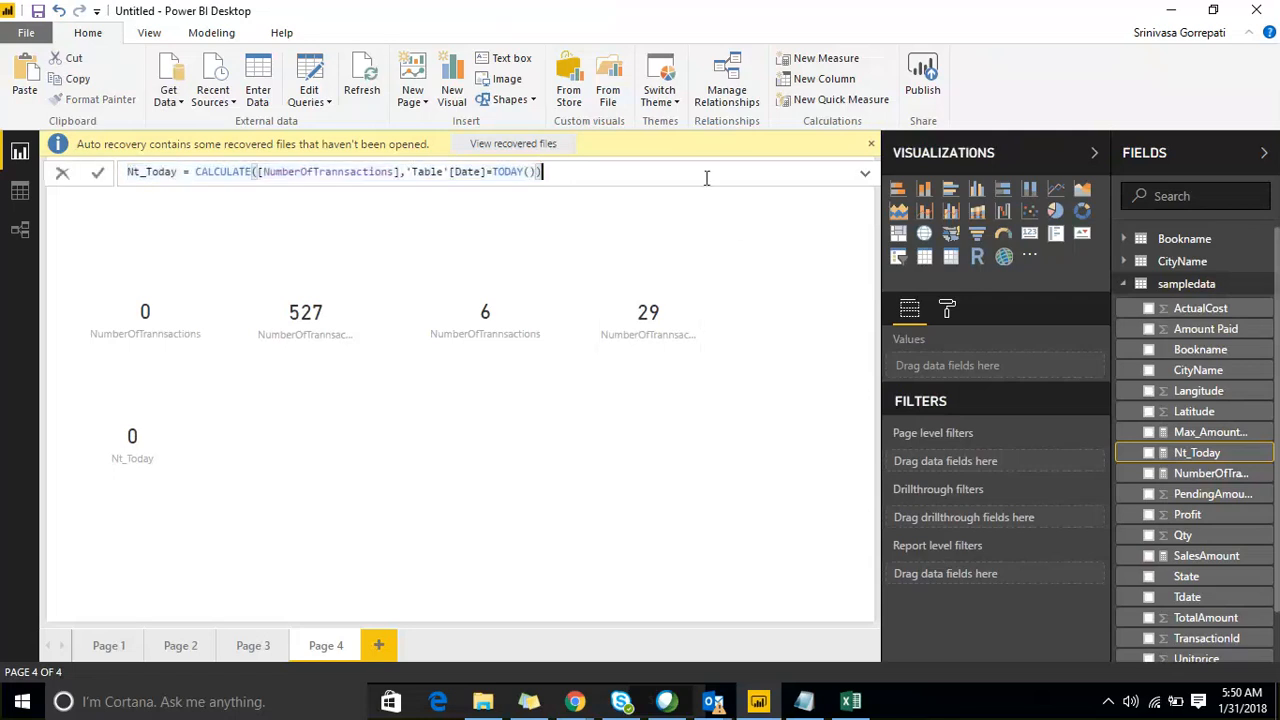
Create another measure in the sampledata table and replace its default text with the copied Nt_Today formula.
left_click(1256, 288)
left_click(1268, 286)
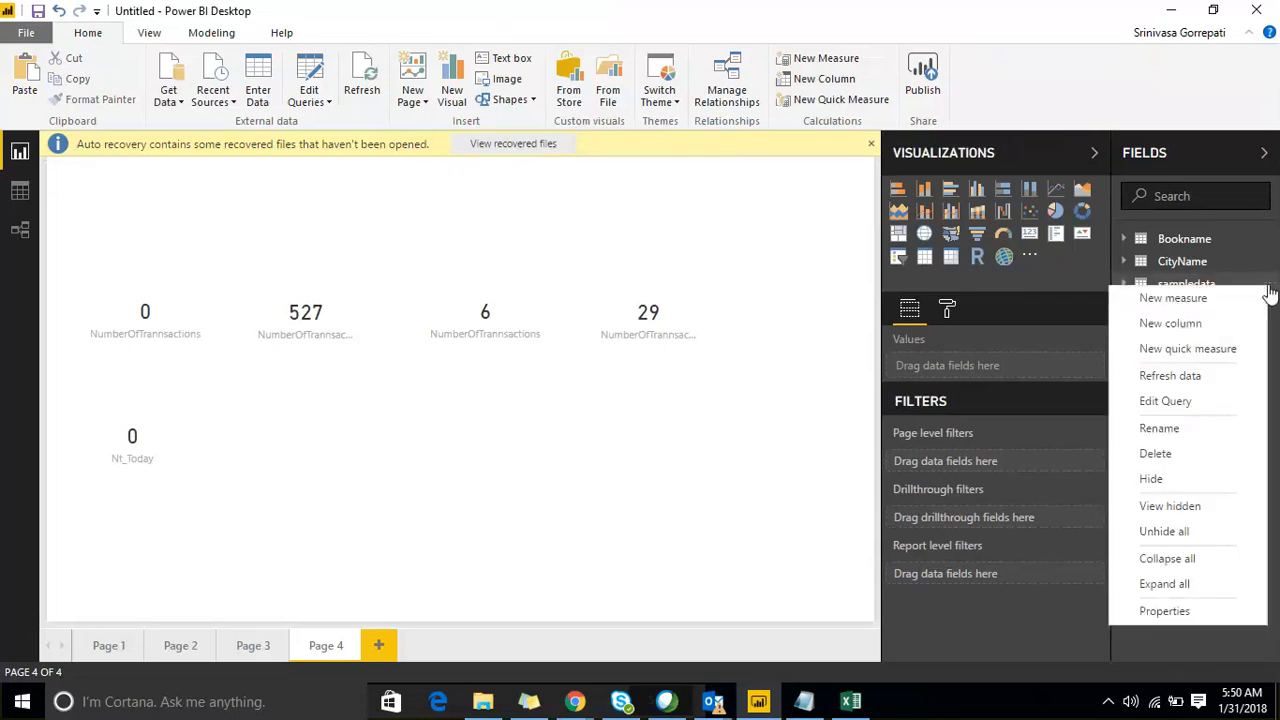
left_click(1220, 304)
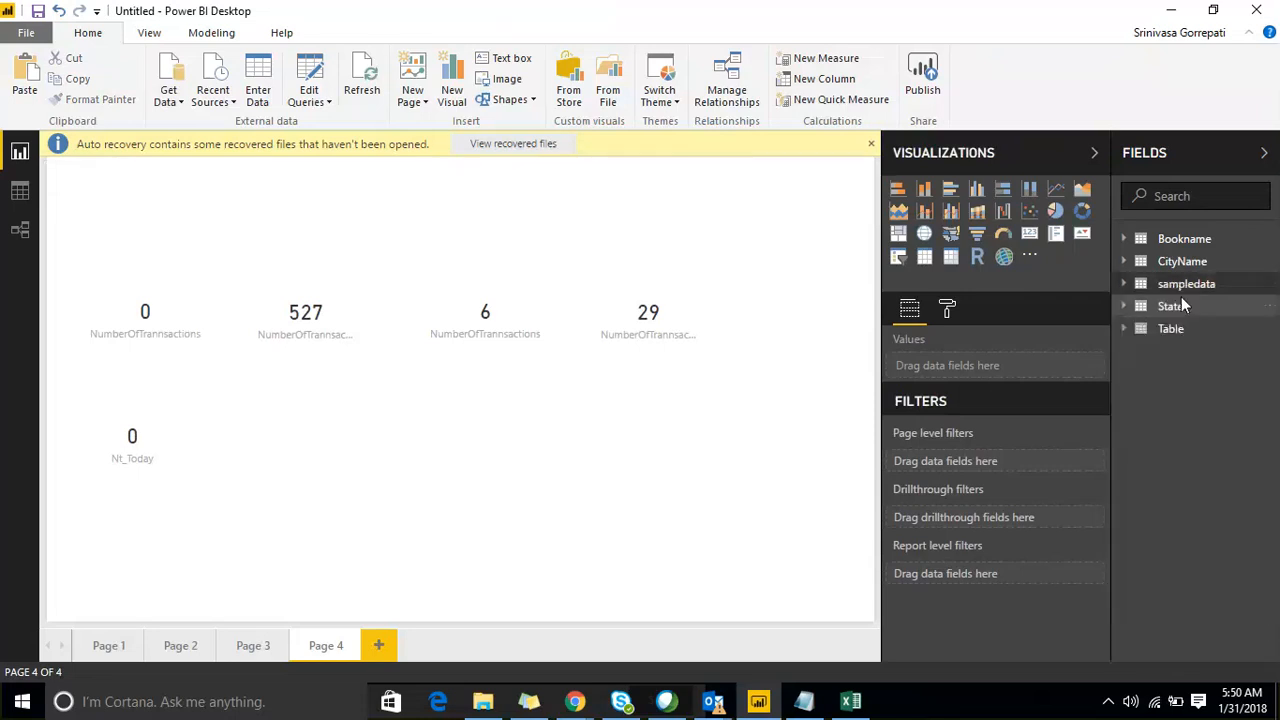
left_click(437, 177)
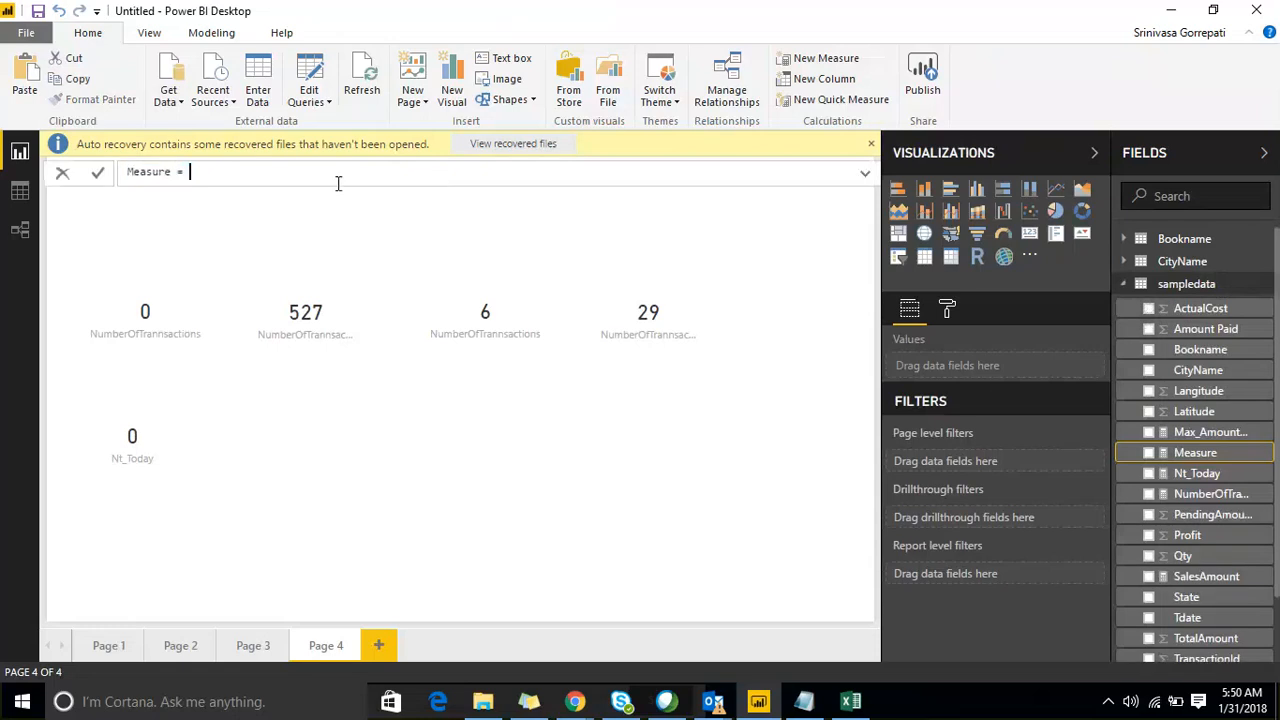
type("Nt_Today = CALCULATE([NumberOfTransactions],'Table'[Date]=TODAY())")
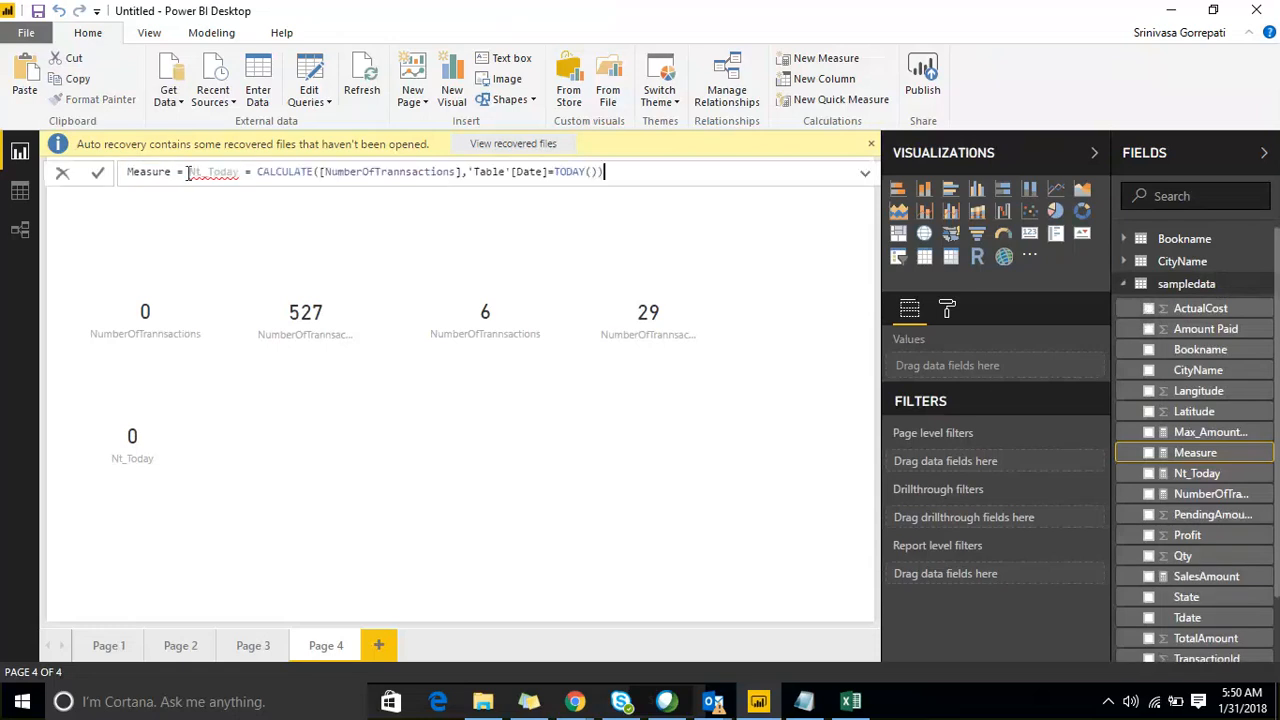
left_click_drag(189, 172, 126, 172)
key("BackSpace")
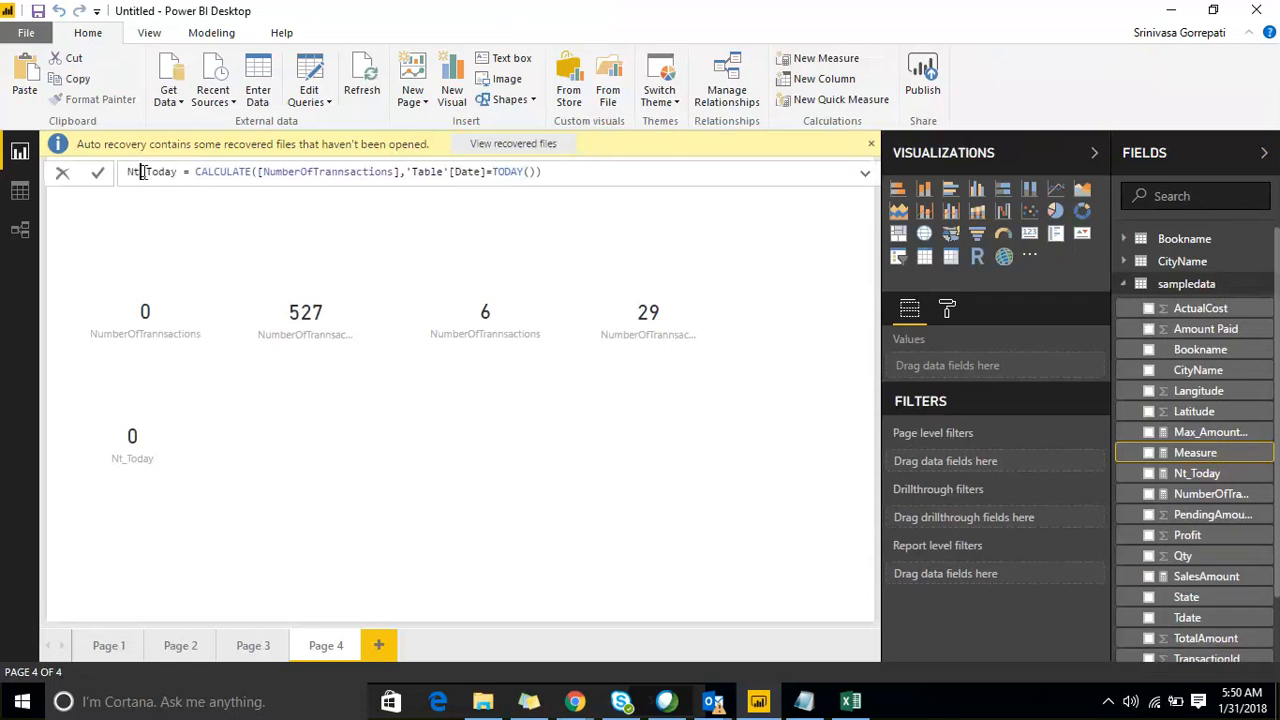
Change the new measure's name in the formula to Nt_Yday.
left_click_drag(170, 172, 145, 172)
key("BackSpace")
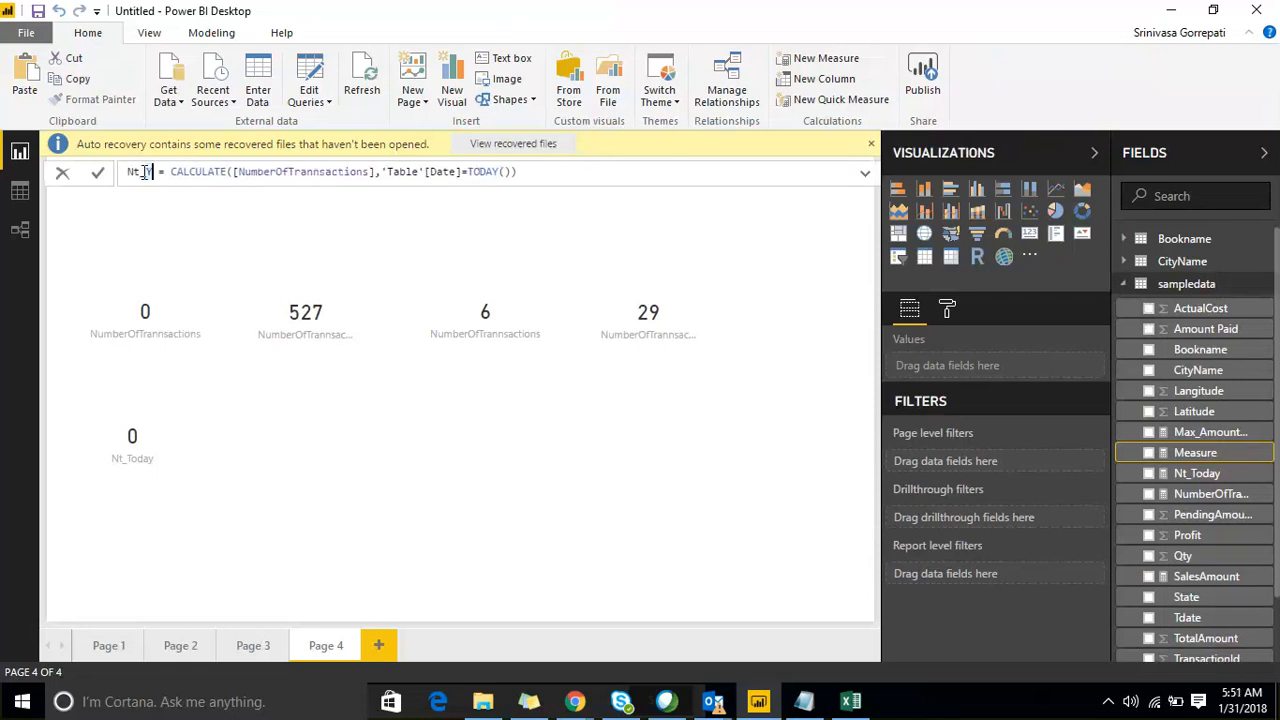
type("Yday")
Replace TODAY() in the Nt_Yday filter argument with the PREVIOUSDAY function.
key("Right")
key("Right")
key("Right")
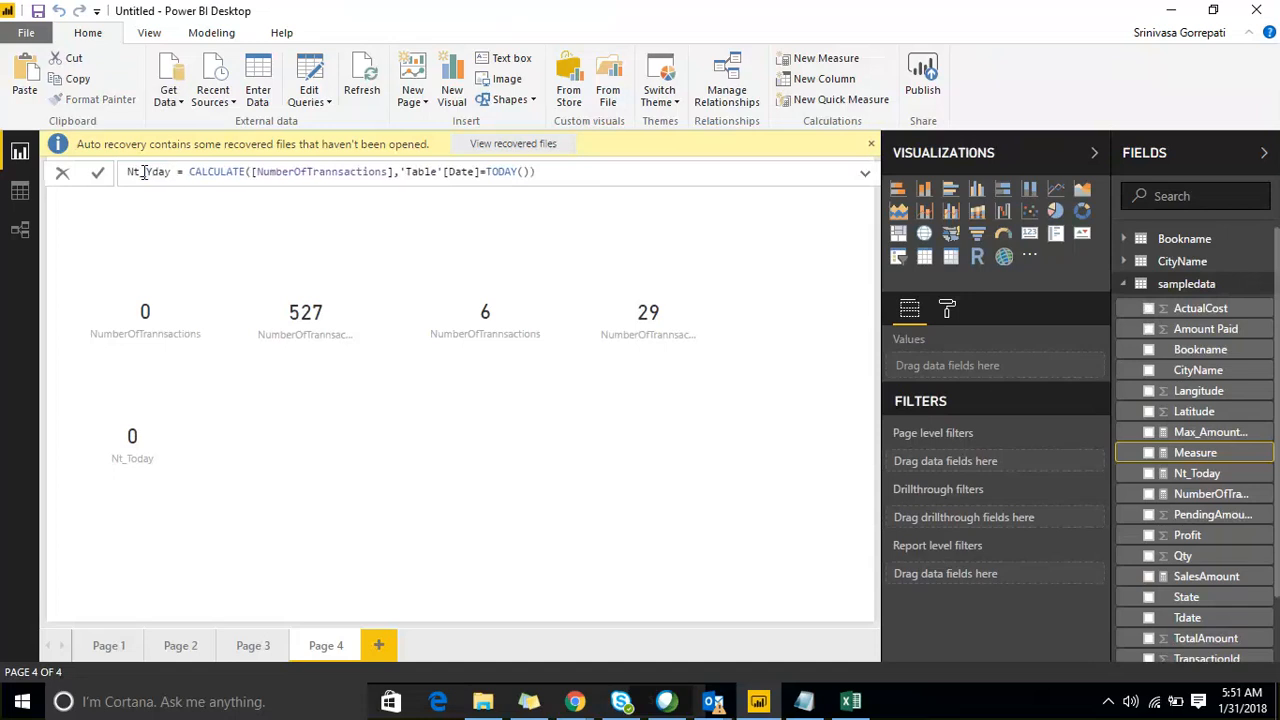
key("Right")
key("Right")
key("Right")
key("Right")
key("Right")
key("Right")
key("Right")
key("Right")
key("Right")
key("Right")
key("Right")
key("Right")
key("Right")
key("Right")
key("Right")
key("Right")
key("Right")
key("Right")
key("Right")
key("Right")
key("shift+Right")
key("shift+Right")
key("shift+Right")
key("shift+Right")
key("shift+Right")
key("shift+Right")
key("shift+Right")
key("shift+Right")
key("shift+Right")
key("shift+Right")
key("shift+Right")
key("shift+Right")
key("shift+Right")
key("shift+Right")
key("shift+Right")
key("shift+Right")
key("shift+Right")
key("shift+Right")
key("shift+Right")
key("shift+Right")
key("Right")
key("Right")
key("shift+Left")
key("shift+Left")
key("shift+Left")
key("shift+Left")
key("shift+Left")
key("shift+Left")
key("shift+Left")
type("pre")
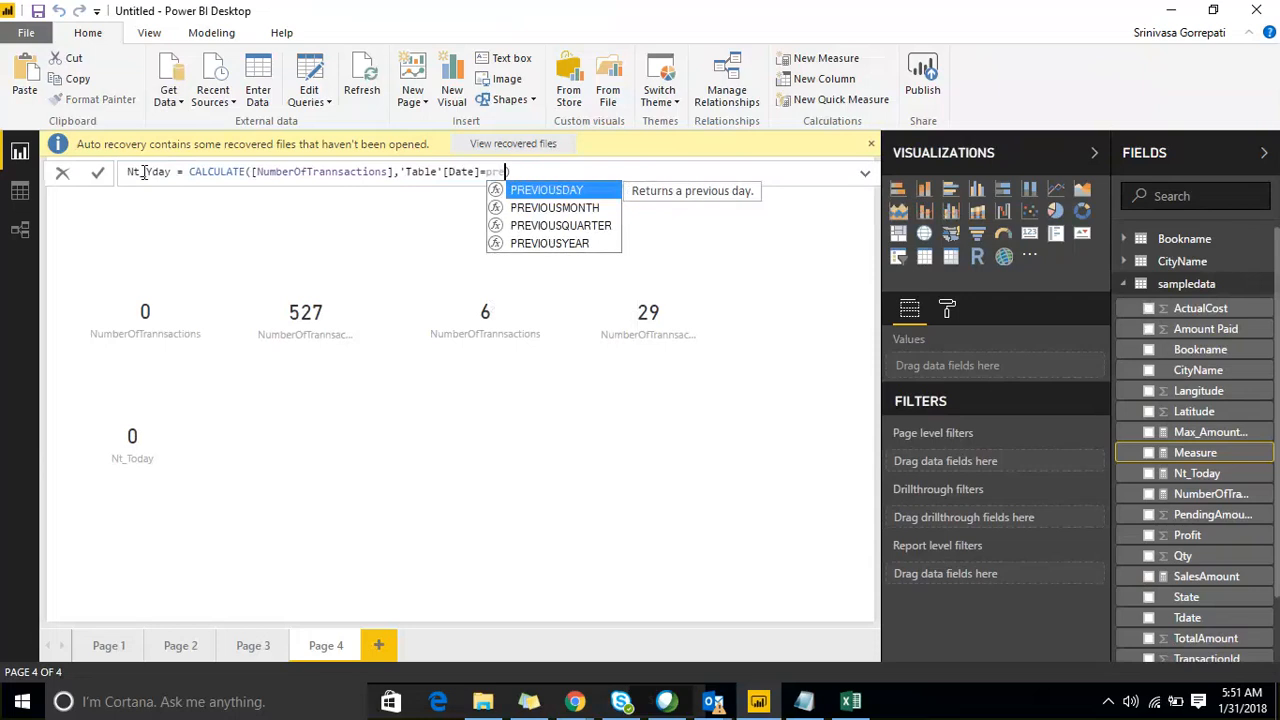
key("Tab")
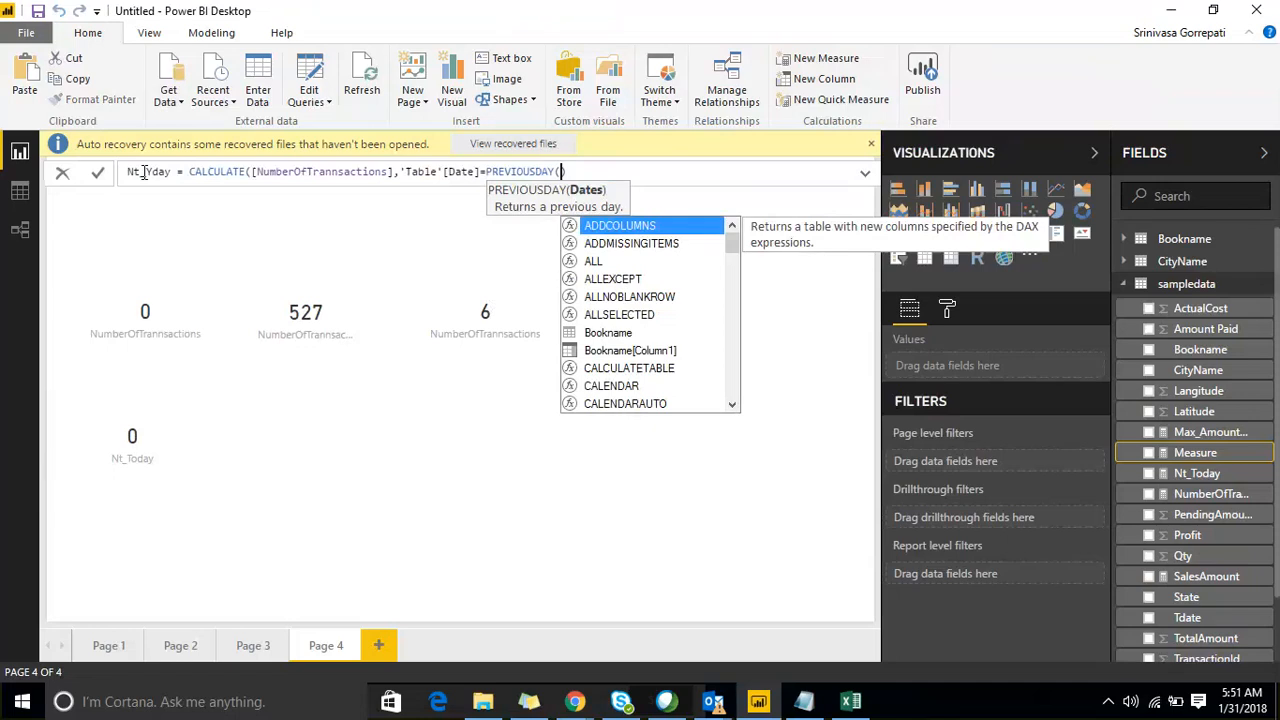
type("sampledata[Tdate]")
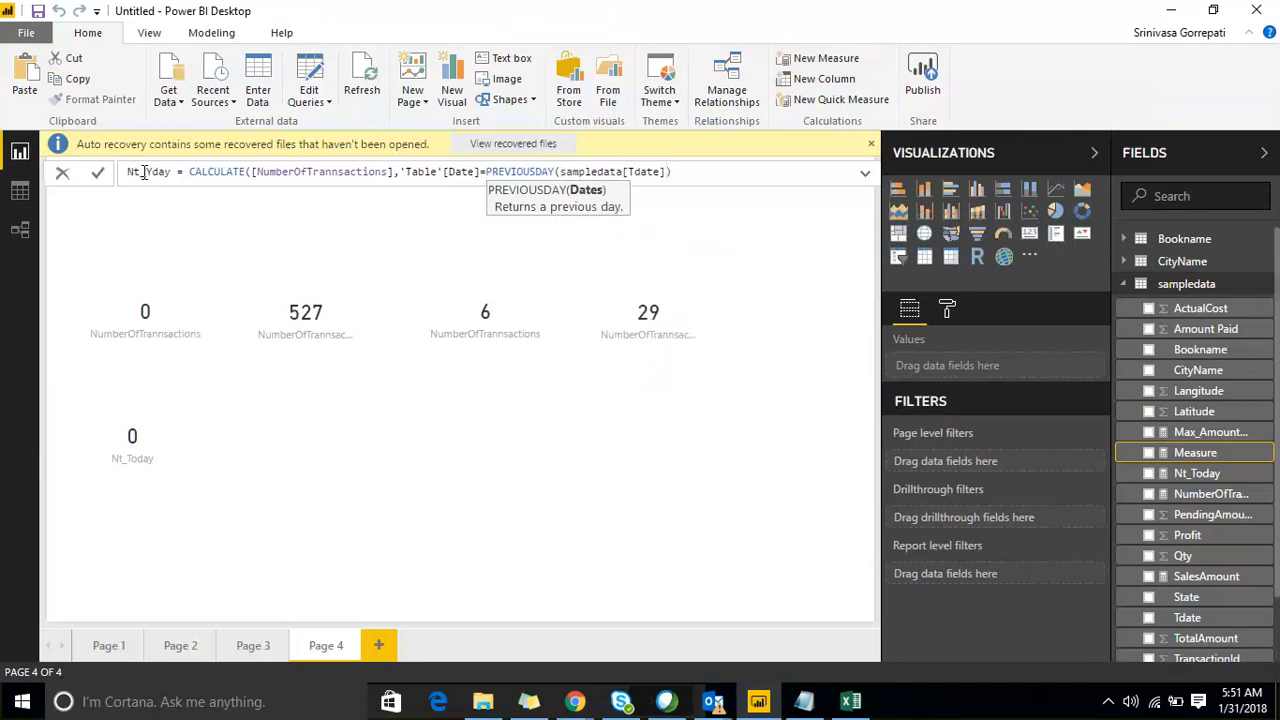
key("BackSpace")
key("BackSpace")
key("BackSpace")
key("BackSpace")
key("BackSpace")
key("BackSpace")
key("BackSpace")
key("BackSpace")
key("BackSpace")
key("BackSpace")
key("BackSpace")
key("BackSpace")
key("BackSpace")
key("BackSpace")
key("BackSpace")
key("BackSpace")
key("BackSpace")
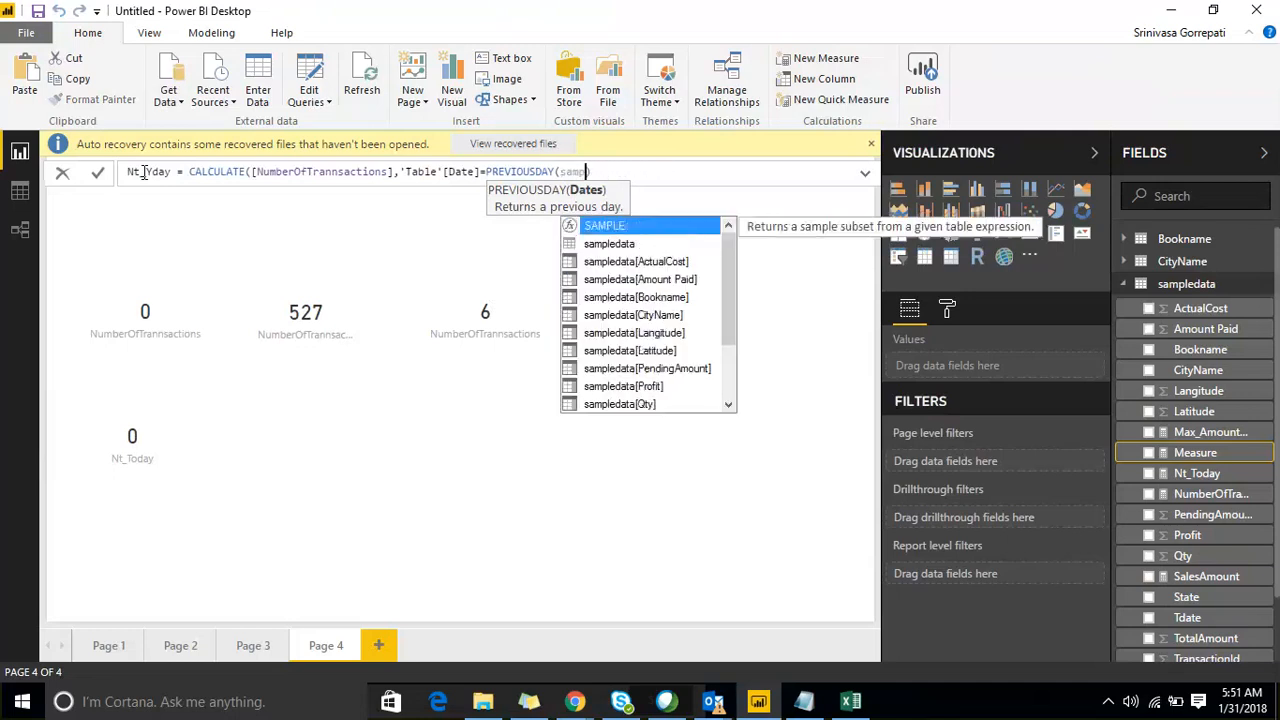
Give PREVIOUSDAY the argument 'Table'[Date], close both functions and commit the Nt_Yday formula.
type("'Ta")
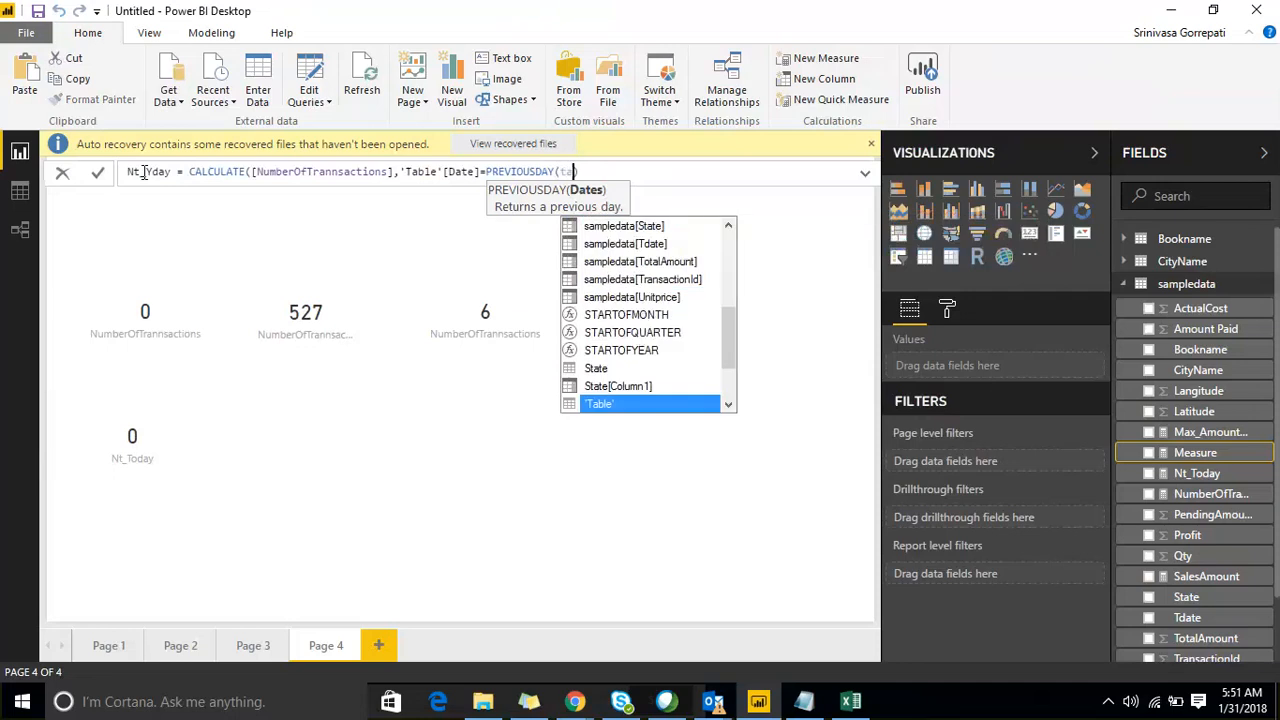
key("Down")
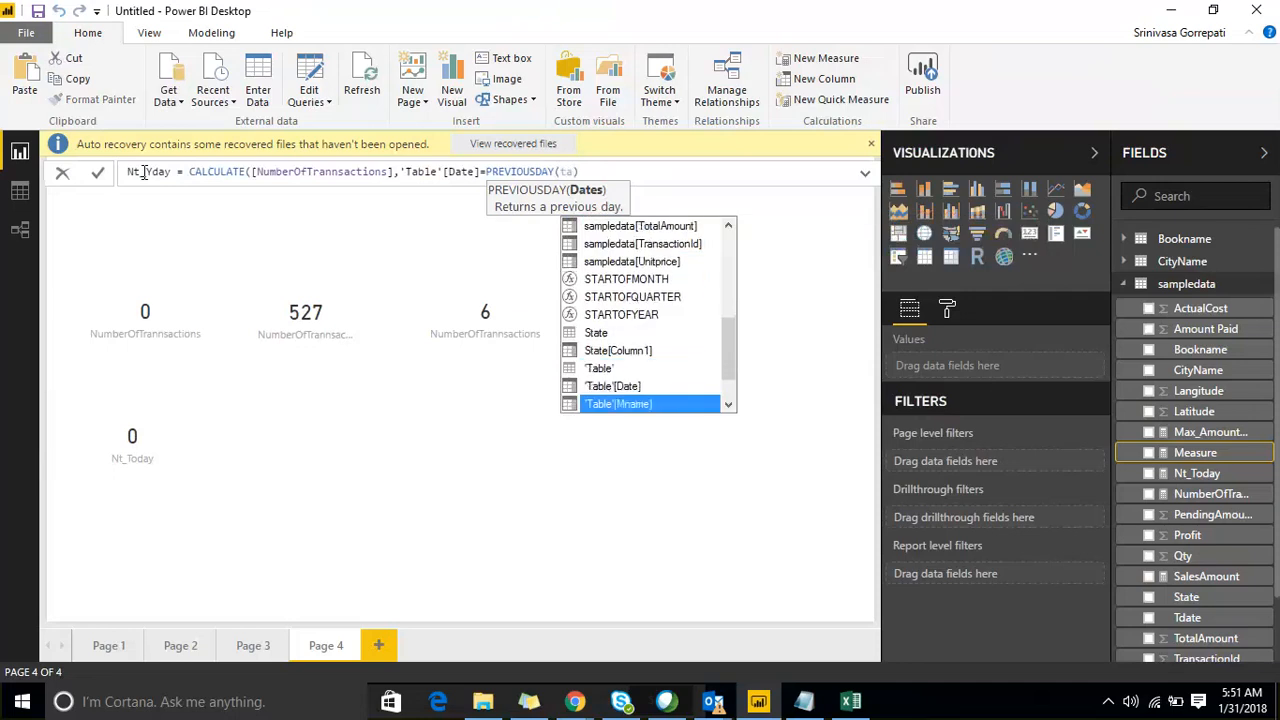
key("Tab")
type(")")
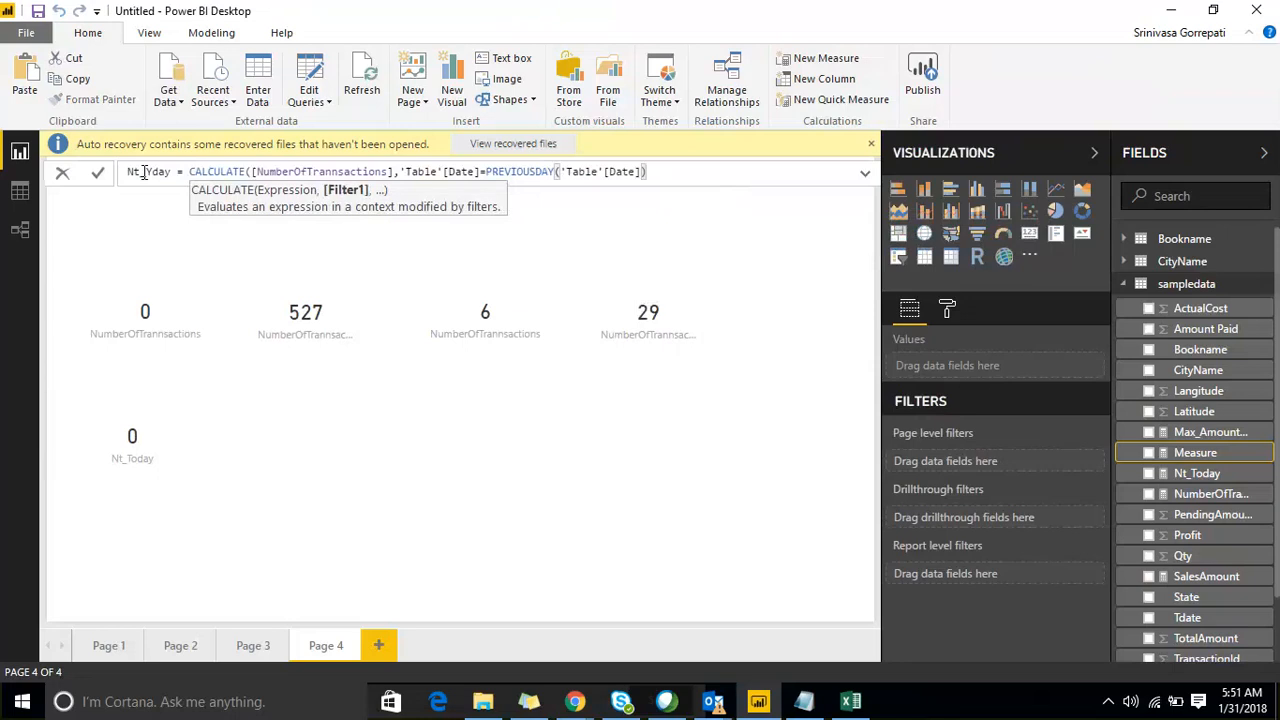
type(")")
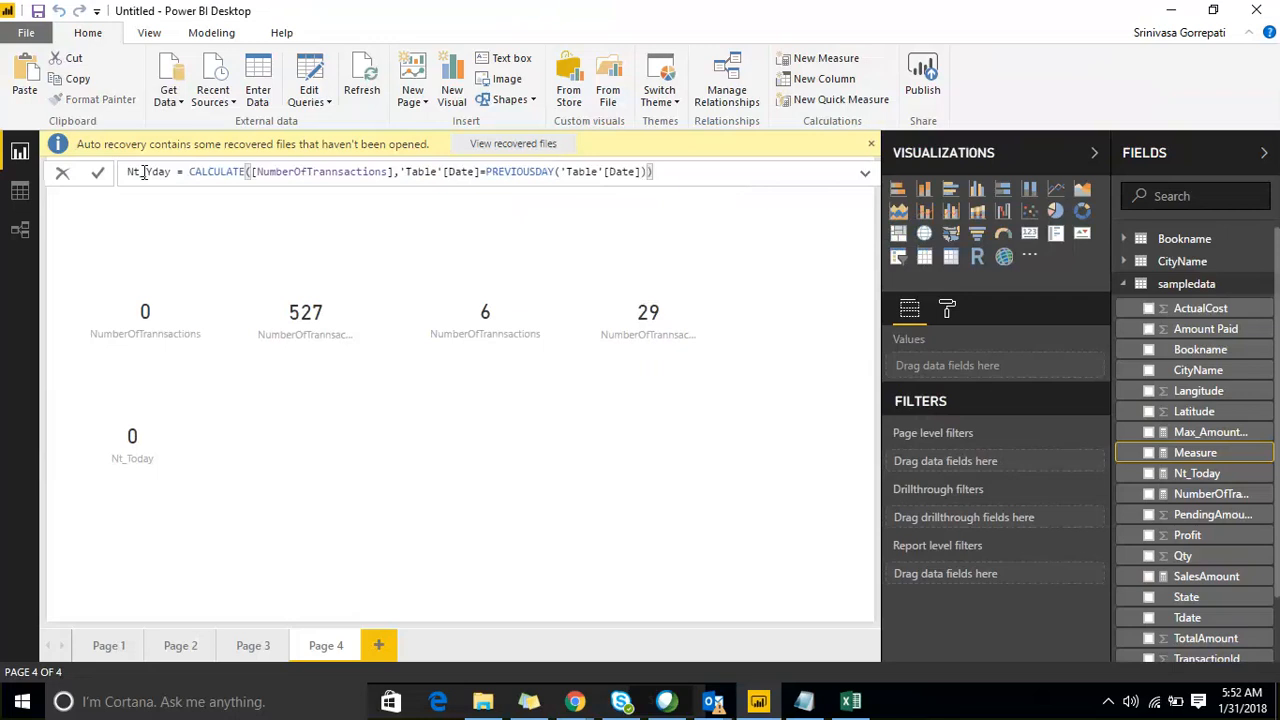
key("Return")
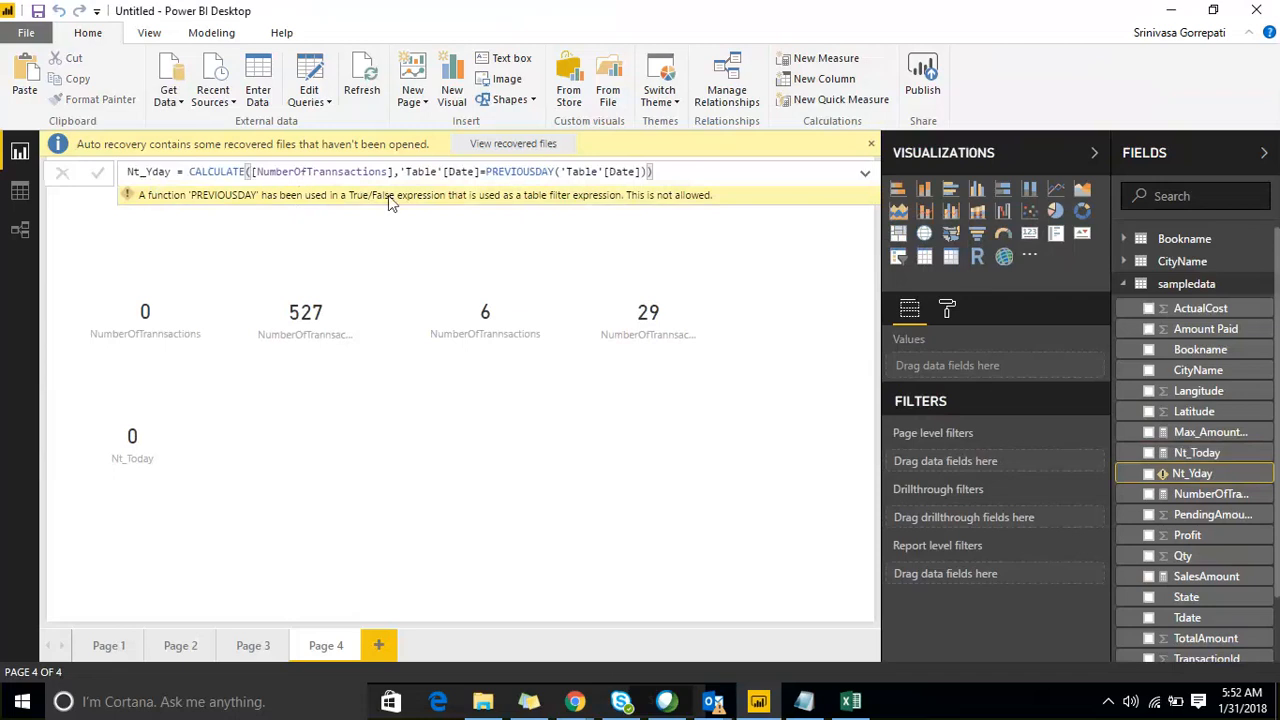
Remove the 'Table'[Date]= comparison from Nt_Yday, making PREVIOUSDAY('Table'[Date]) the direct filter argument of CALCULATE.
left_click(528, 172)
left_click(657, 173)
left_click(648, 173)
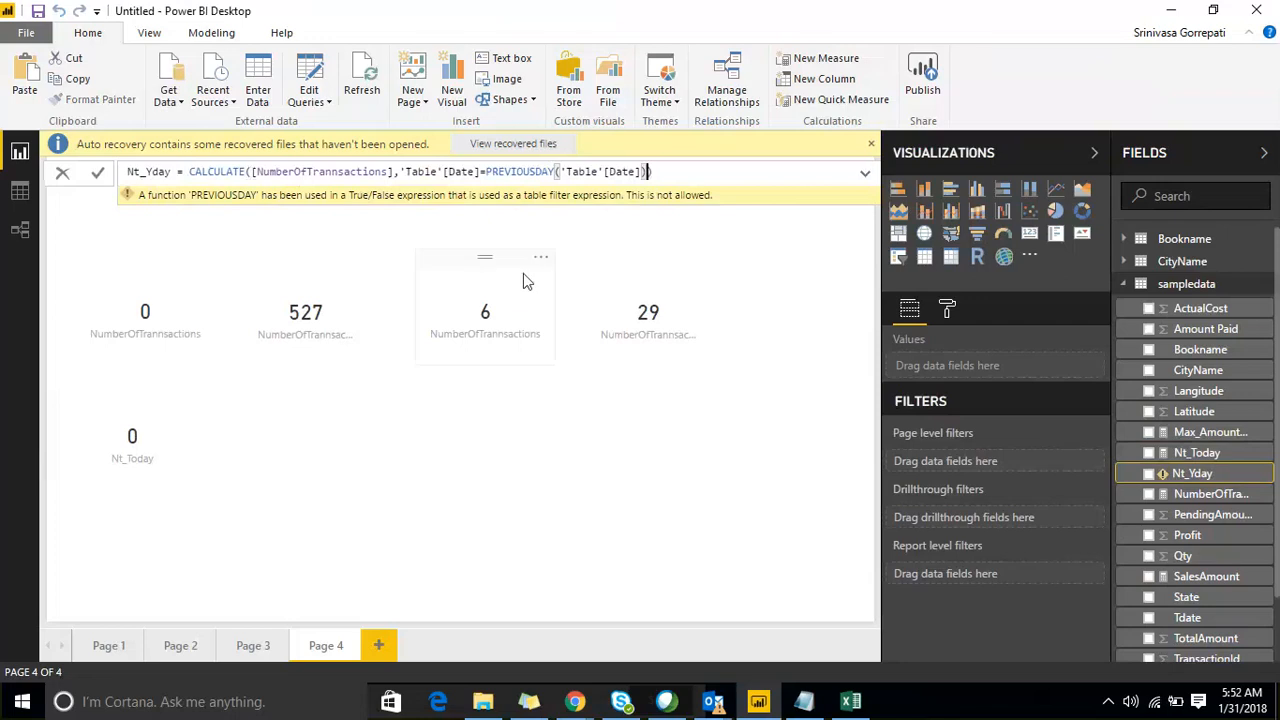
left_click(470, 172)
left_click_drag(477, 172, 399, 172)
key("ctrl+c")
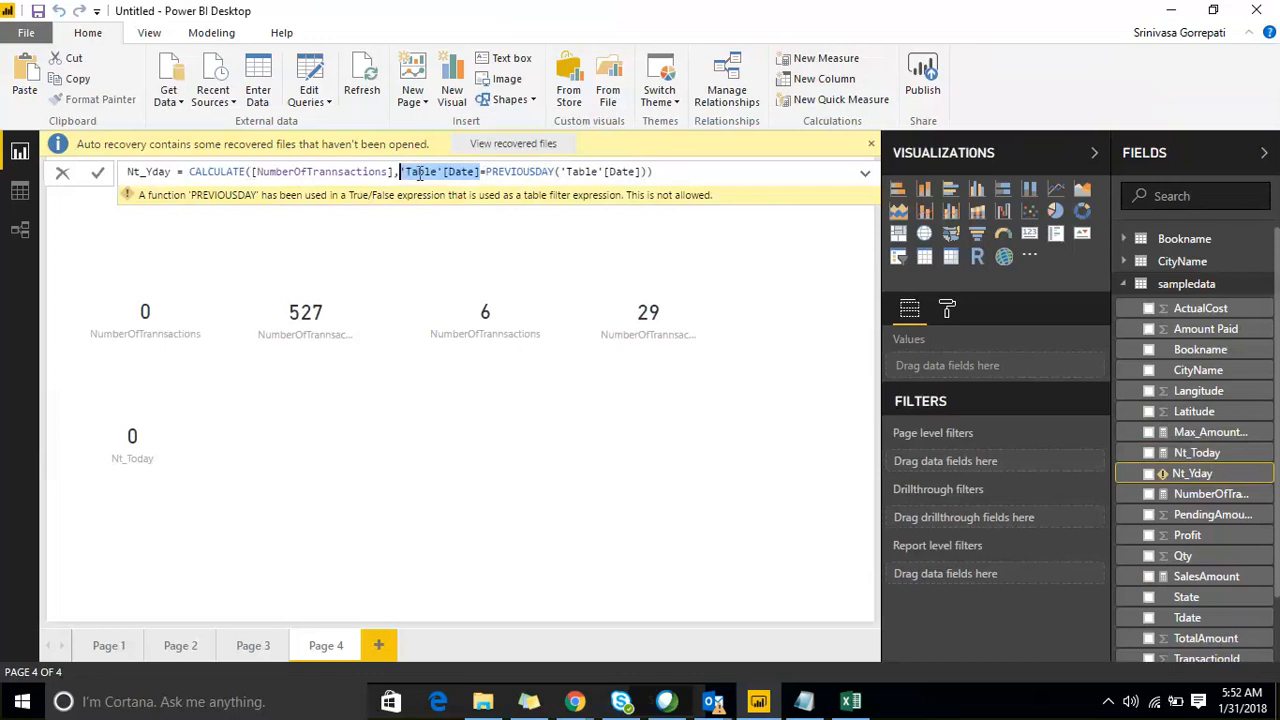
key("BackSpace")
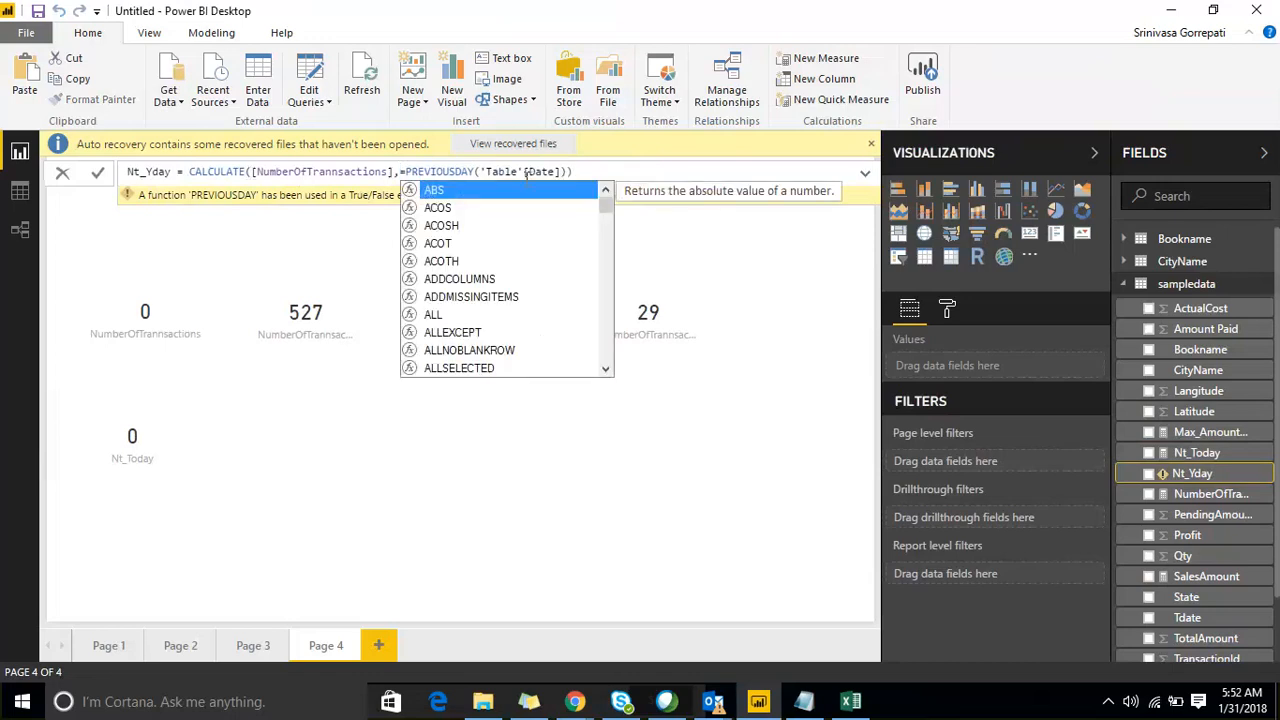
key("Delete")
key("Right")
key("Right")
key("Right")
key("Right")
key("Right")
key("Right")
key("Right")
key("Right")
key("Right")
key("Right")
key("Right")
key("Right")
key("Right")
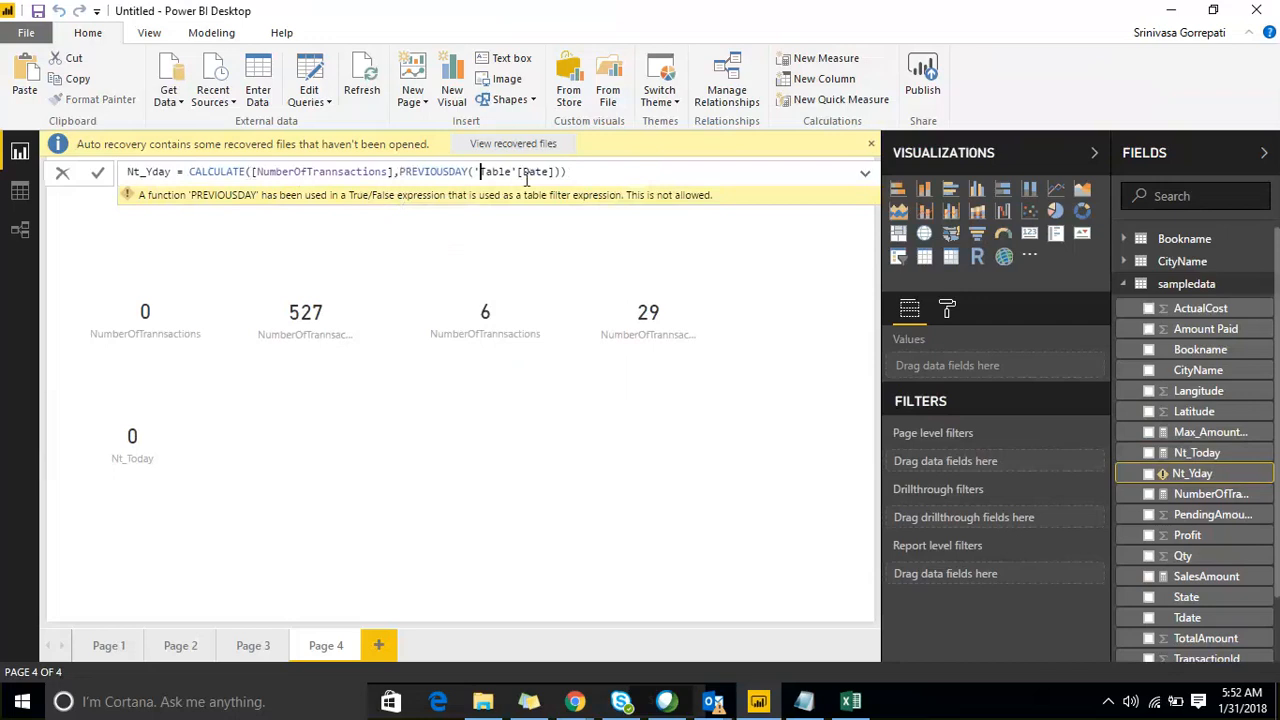
Try comparing PREVIOUSDAY('Table'[Date]) with 'Table'[Date] as the filter argument of Nt_Yday and commit the formula.
key("End")
key("Left")
type("=")
key("ctrl+v")
key("Return")
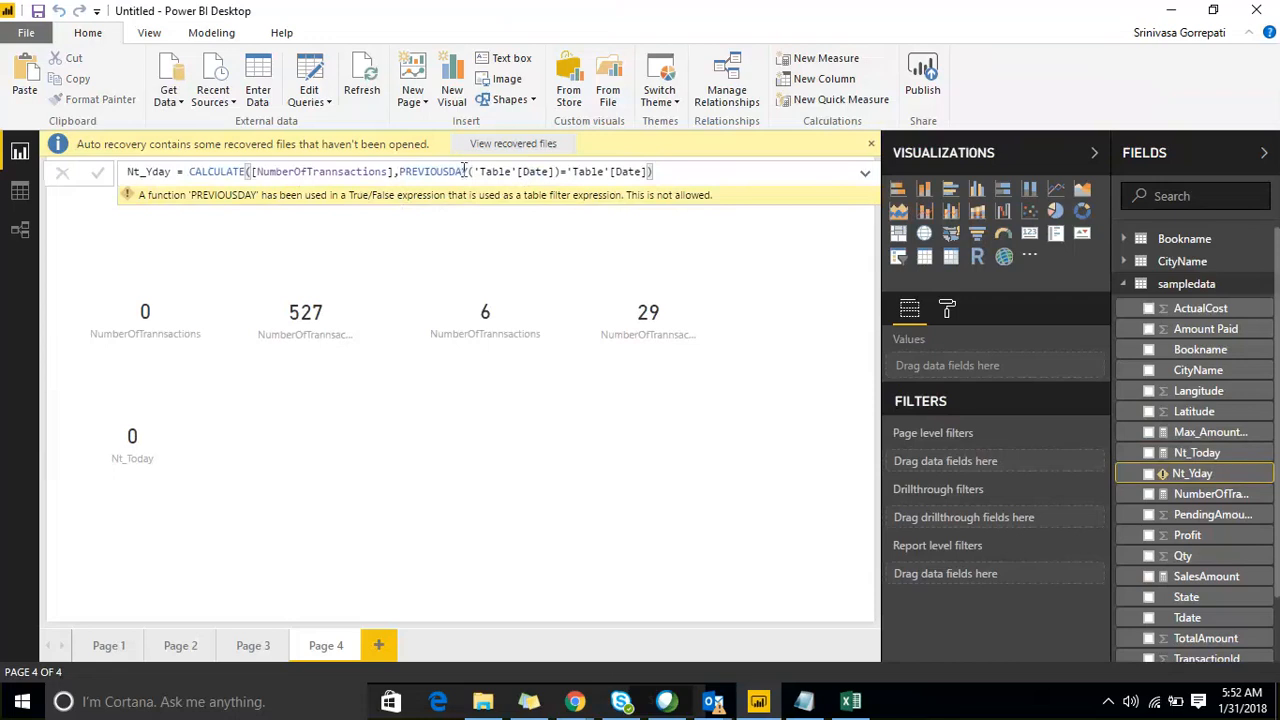
Delete the whole PREVIOUSDAY filter argument from Nt_Yday, keeping CALCULATE([NumberOfTrannsactions], for a new filter.
left_click(402, 173)
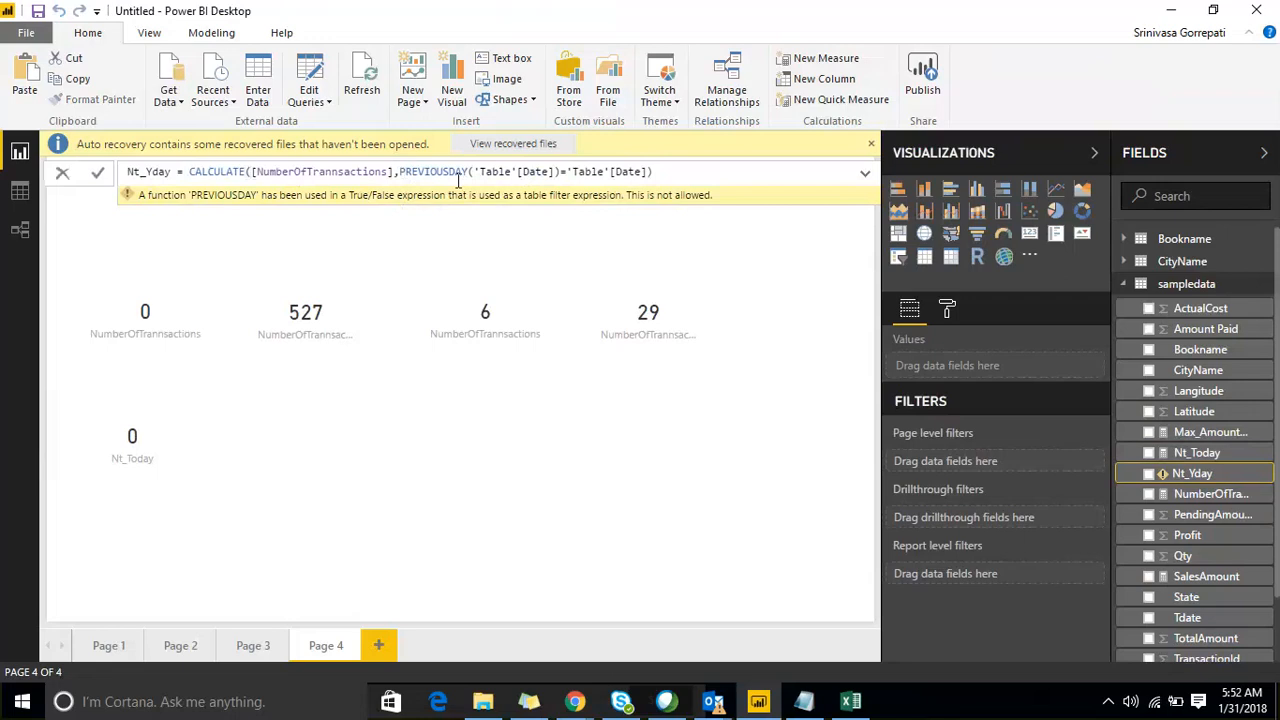
key("shift+End")
key("Delete")
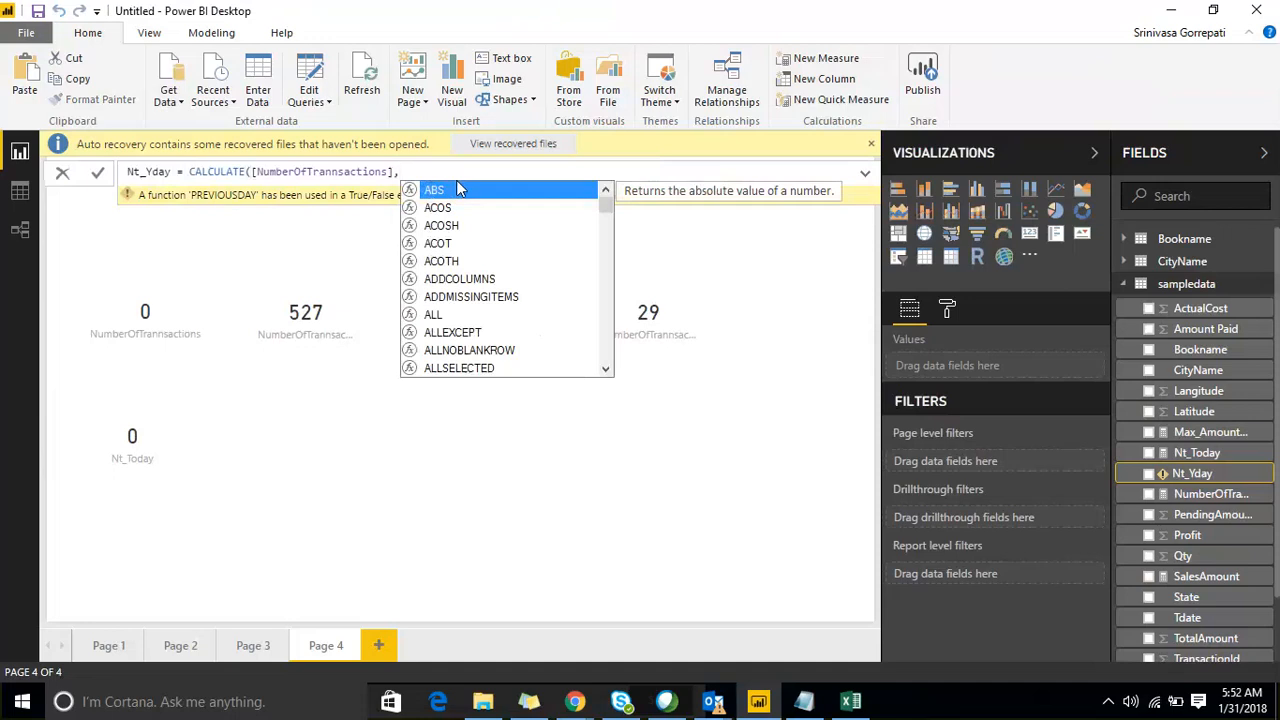
type("Tda")
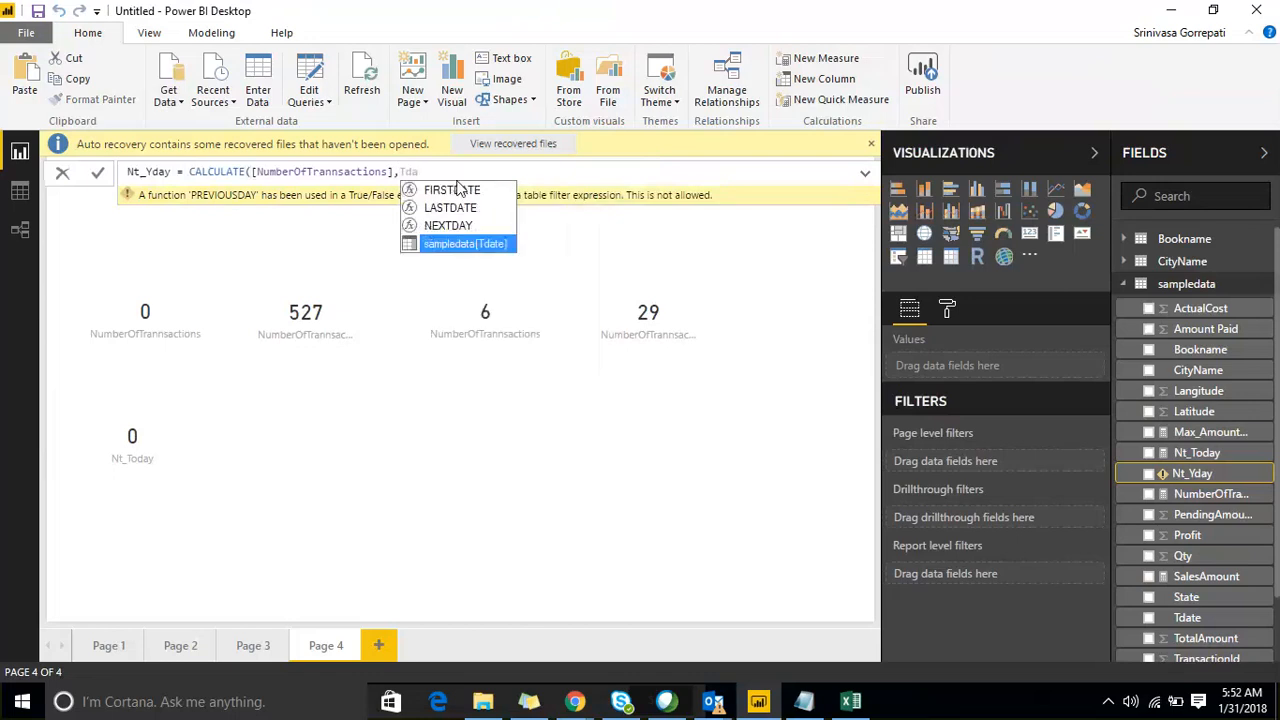
key("Tab")
key("BackSpace")
key("BackSpace")
key("BackSpace")
key("BackSpace")
key("BackSpace")
key("BackSpace")
key("BackSpace")
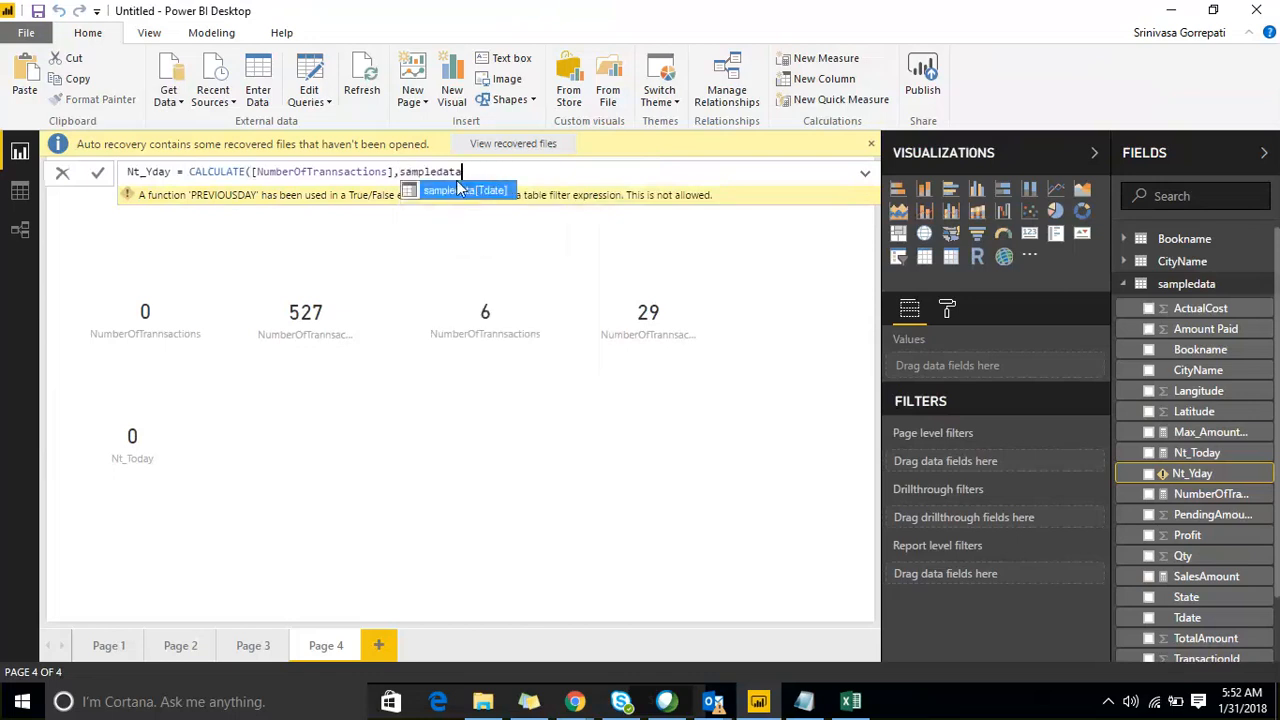
key("BackSpace")
key("BackSpace")
key("BackSpace")
key("BackSpace")
key("BackSpace")
key("BackSpace")
key("BackSpace")
key("BackSpace")
key("BackSpace")
key("BackSpace")
Begin the Nt_Yday filter argument by comparing 'Table'[Date] with the DATEADD function.
type("ta")
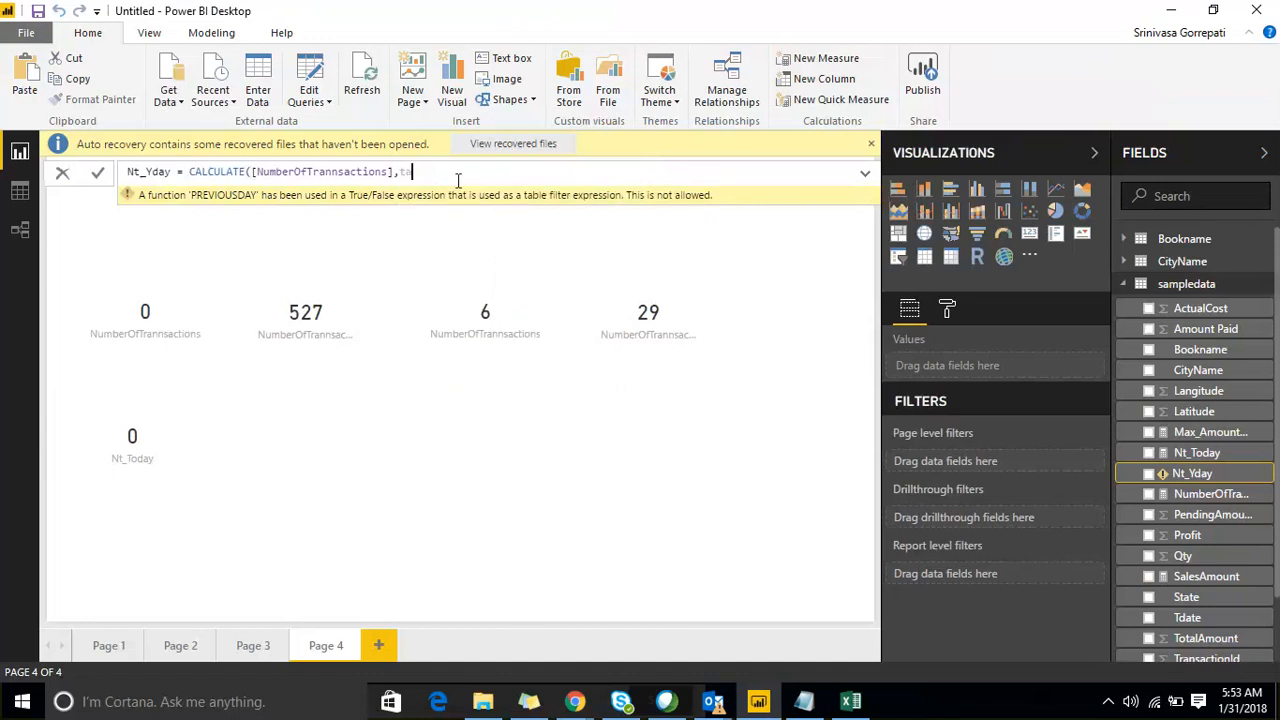
type("b")
key("Down")
key("Tab")
type("=DATE(")
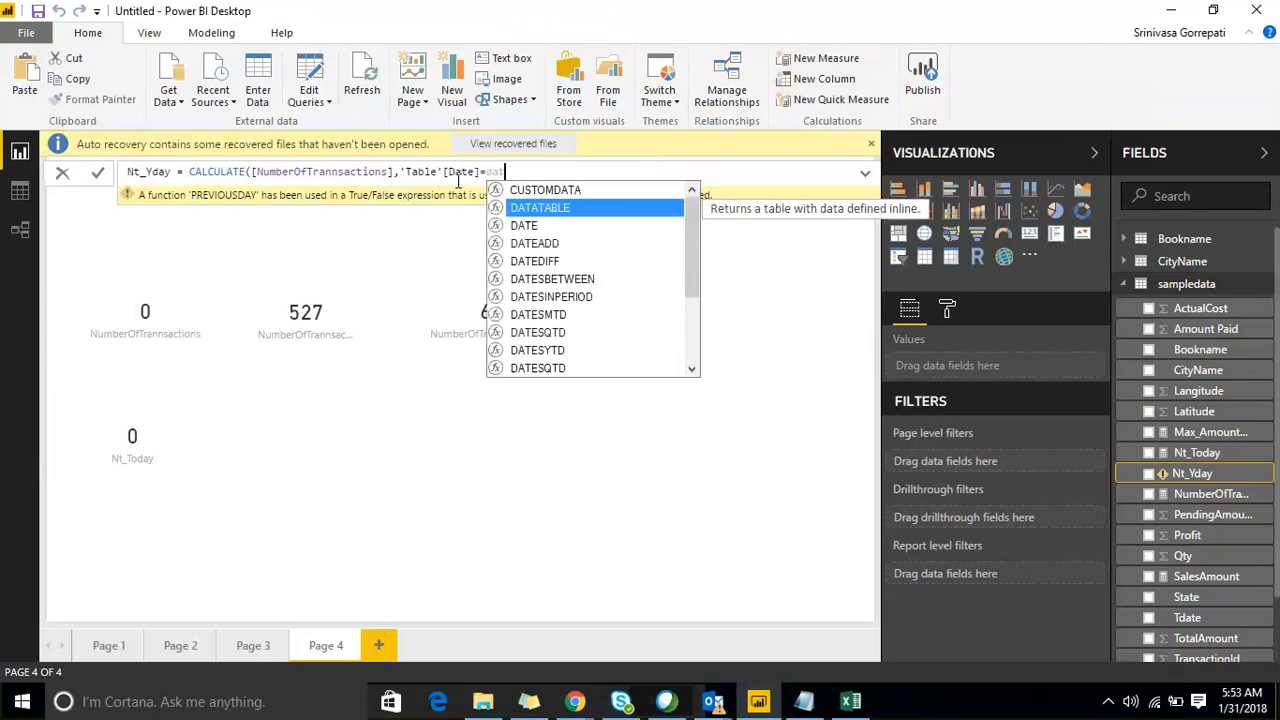
key("BackSpace")
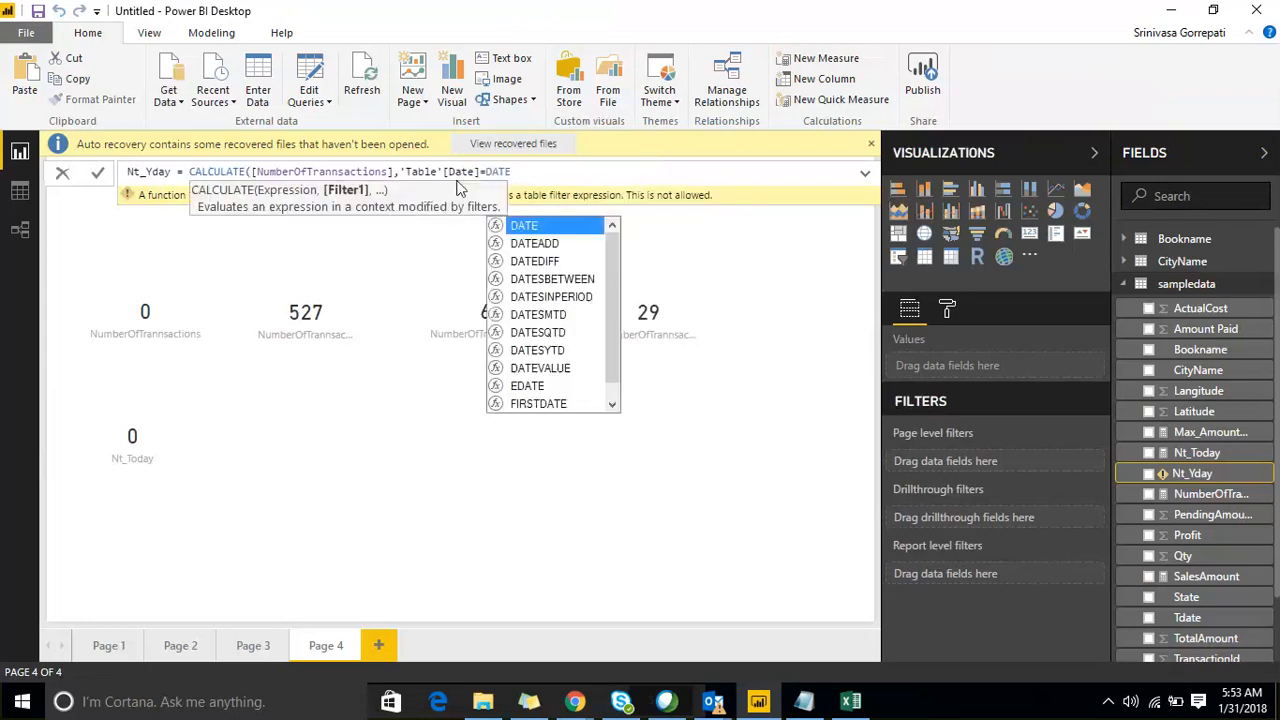
key("Down")
key("Tab")
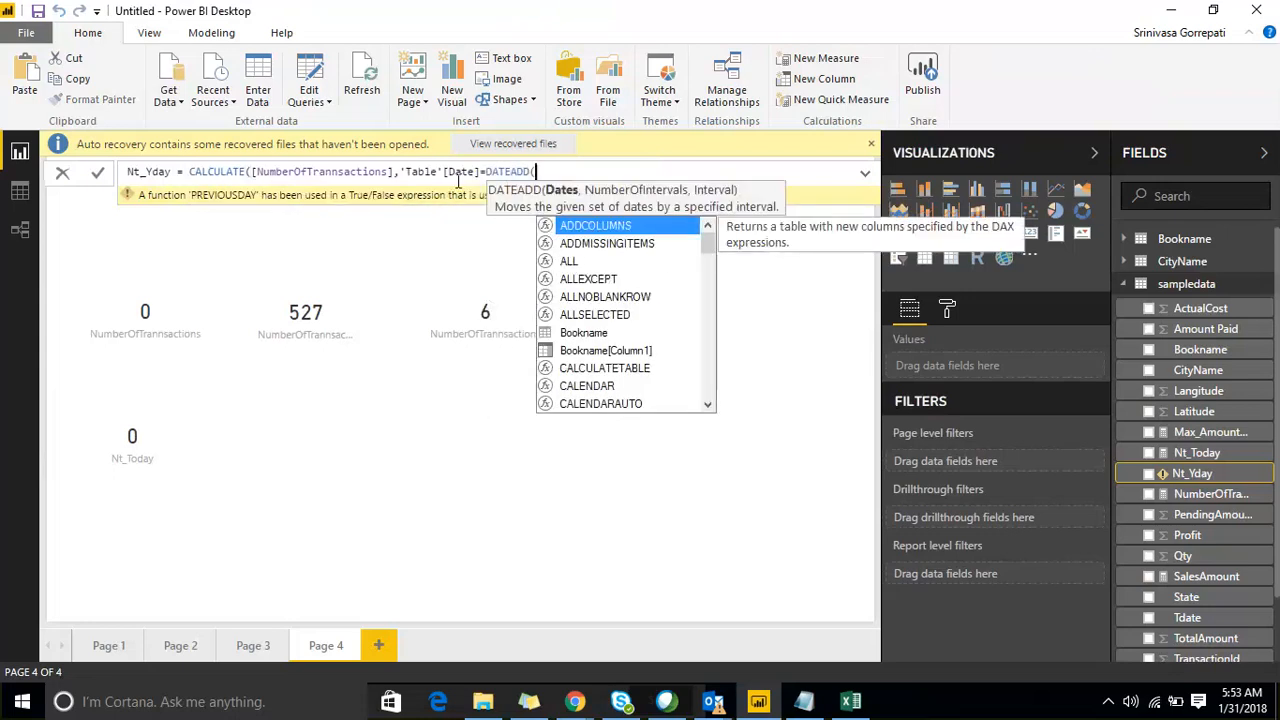
Give DATEADD the arguments 'Table'[Date], -1 and DAY, and close the function.
type("tab")
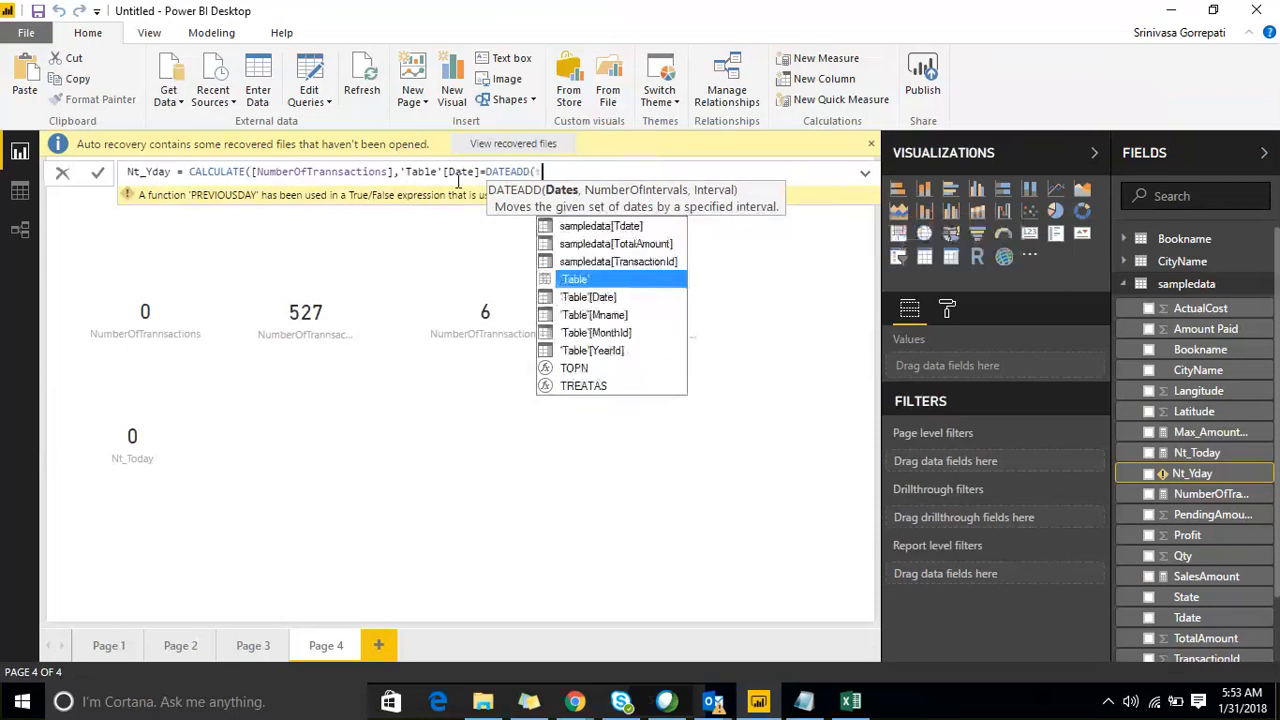
key("Down")
key("Tab")
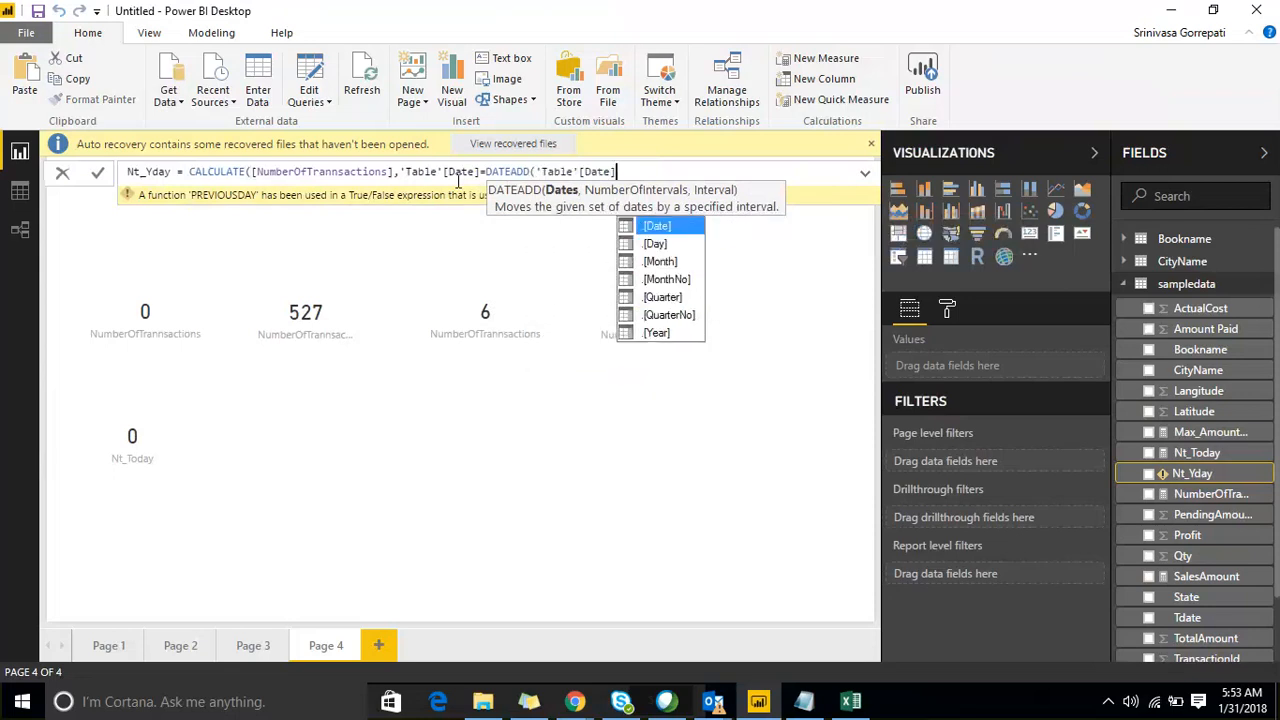
type(",")
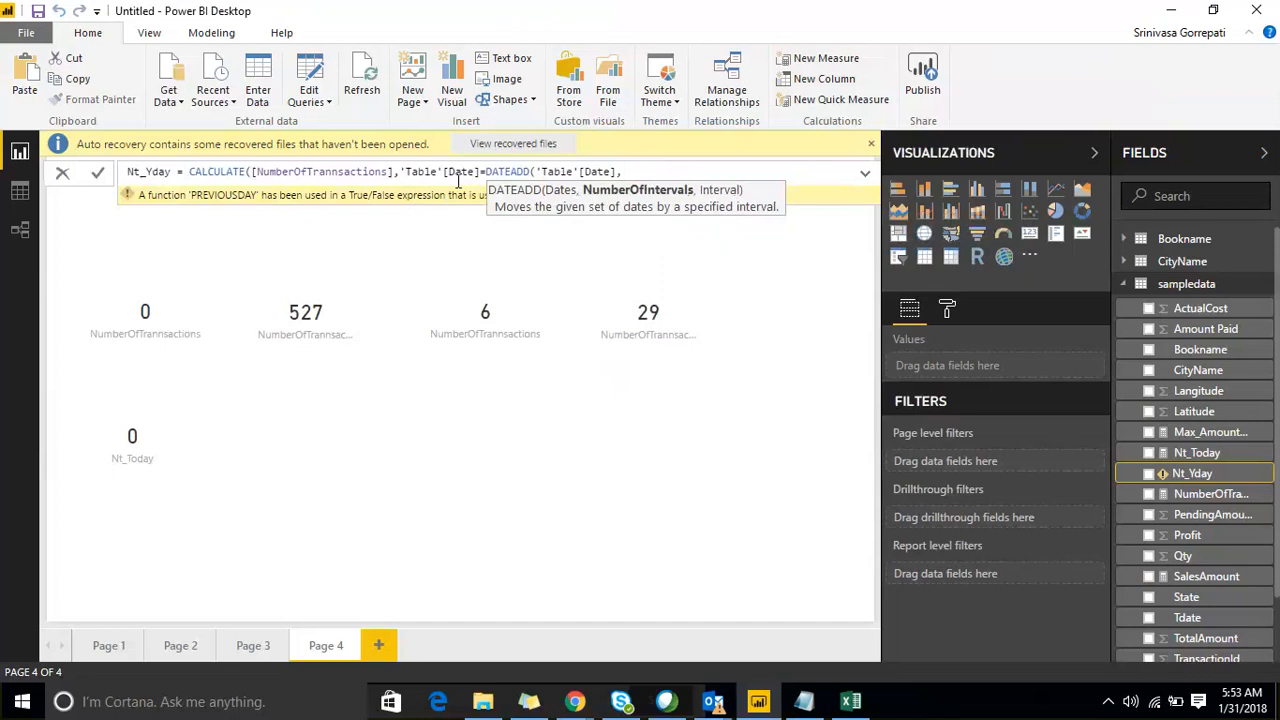
type("-1,")
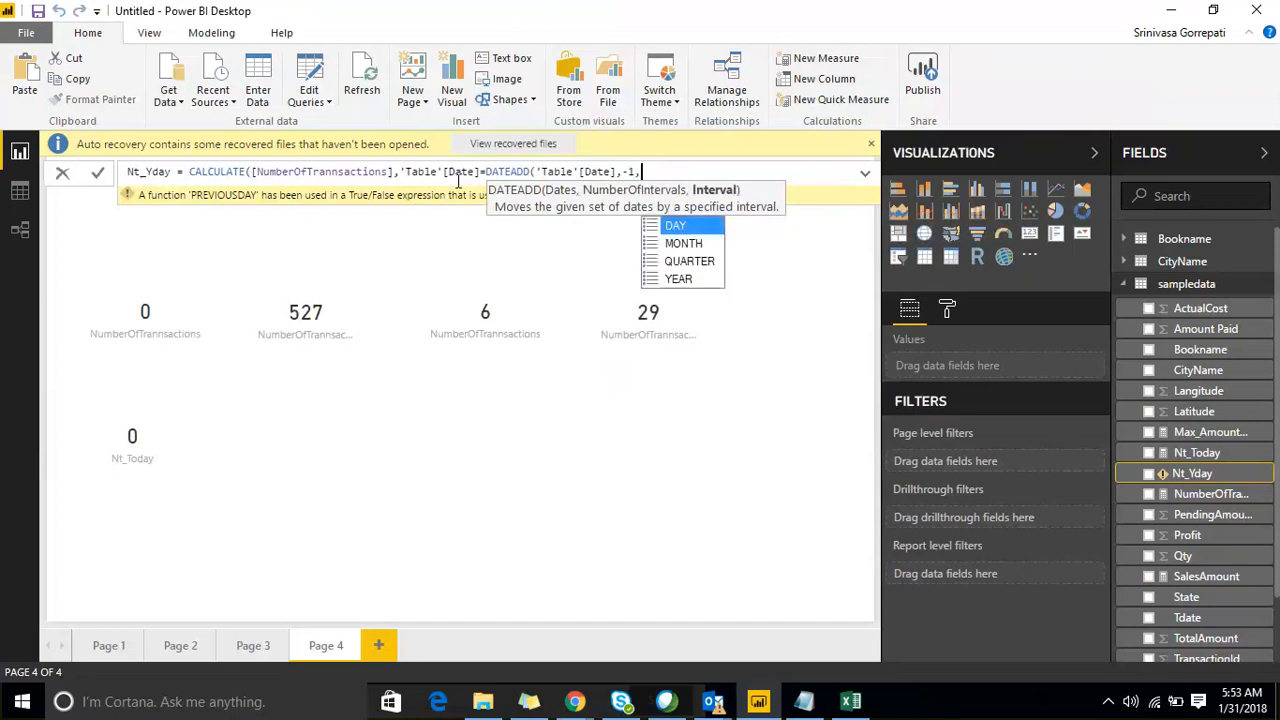
key("Tab")
type(")")
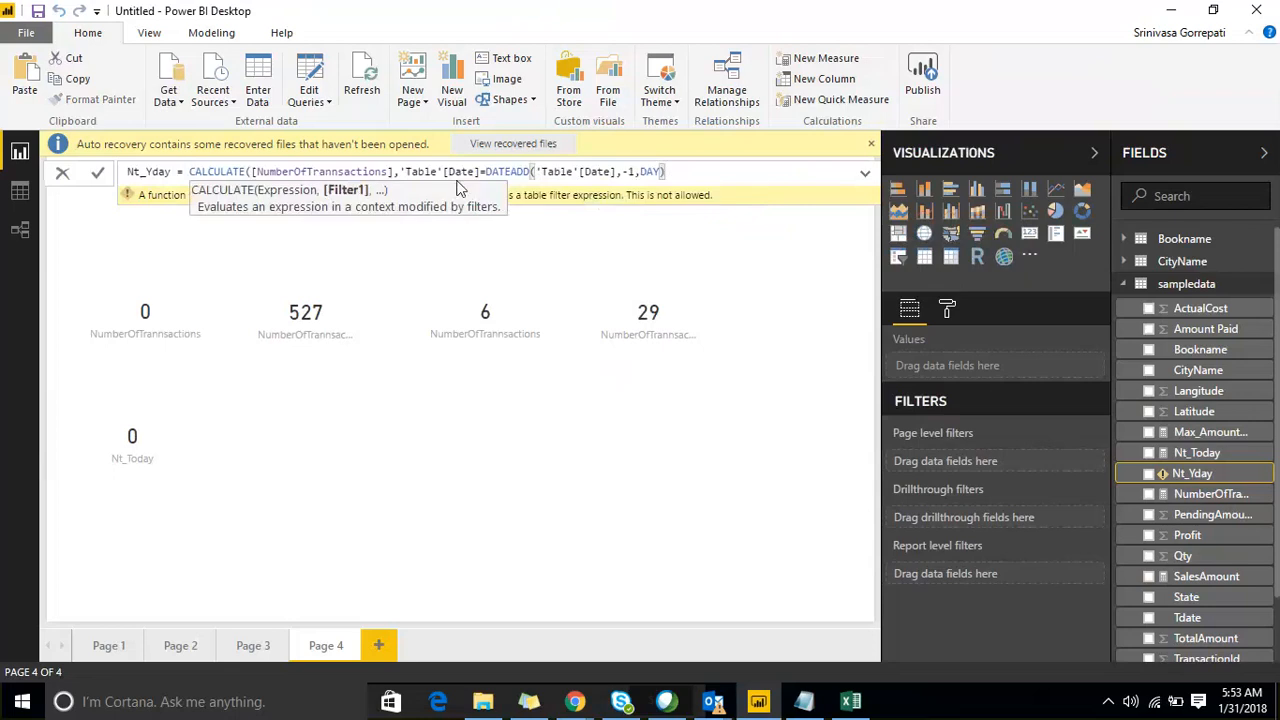
key("Left")
key("shift+Left")
key("shift+Left")
key("shift+Left")
key("shift+Left")
key("shift+Left")
key("shift+Left")
key("shift+Left")
key("shift+Left")
key("shift+Left")
key("shift+Left")
key("shift+Left")
key("shift+Left")
key("shift+Left")
key("shift+Left")
key("shift+Left")
key("shift+Left")
key("shift+Left")
key("shift+Left")
key("shift+Left")
key("shift+Left")
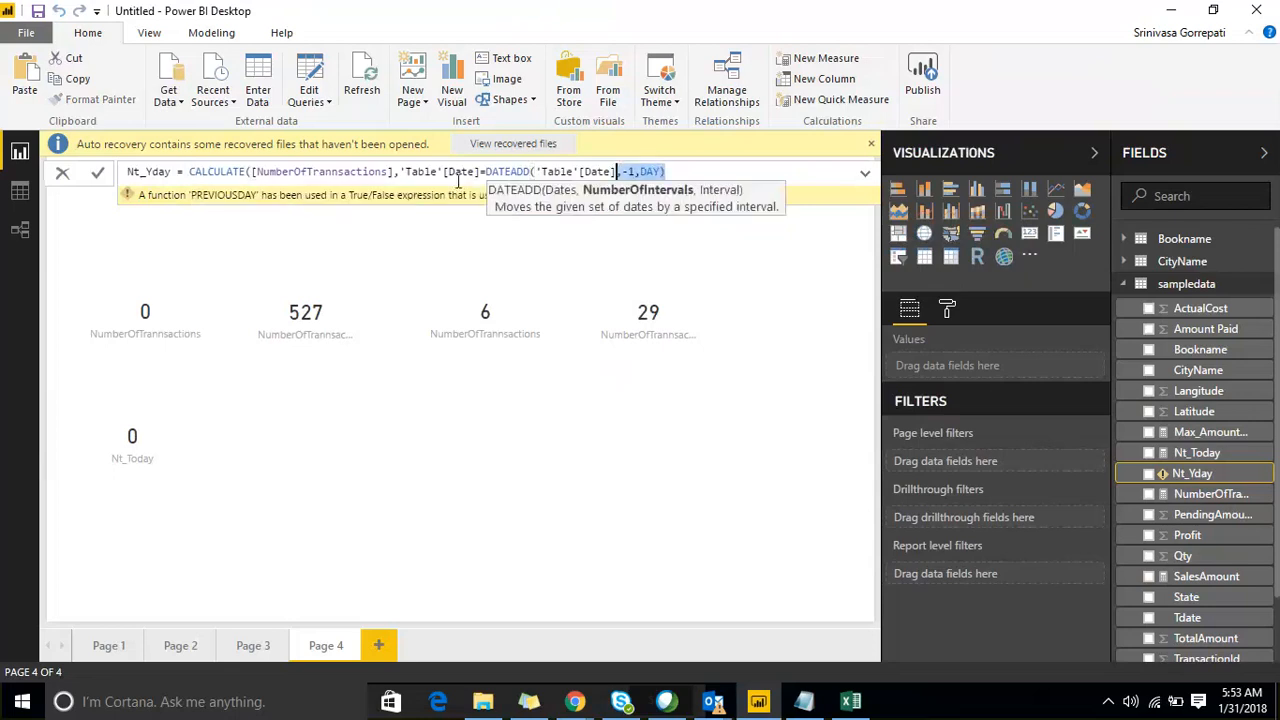
key("shift+Left")
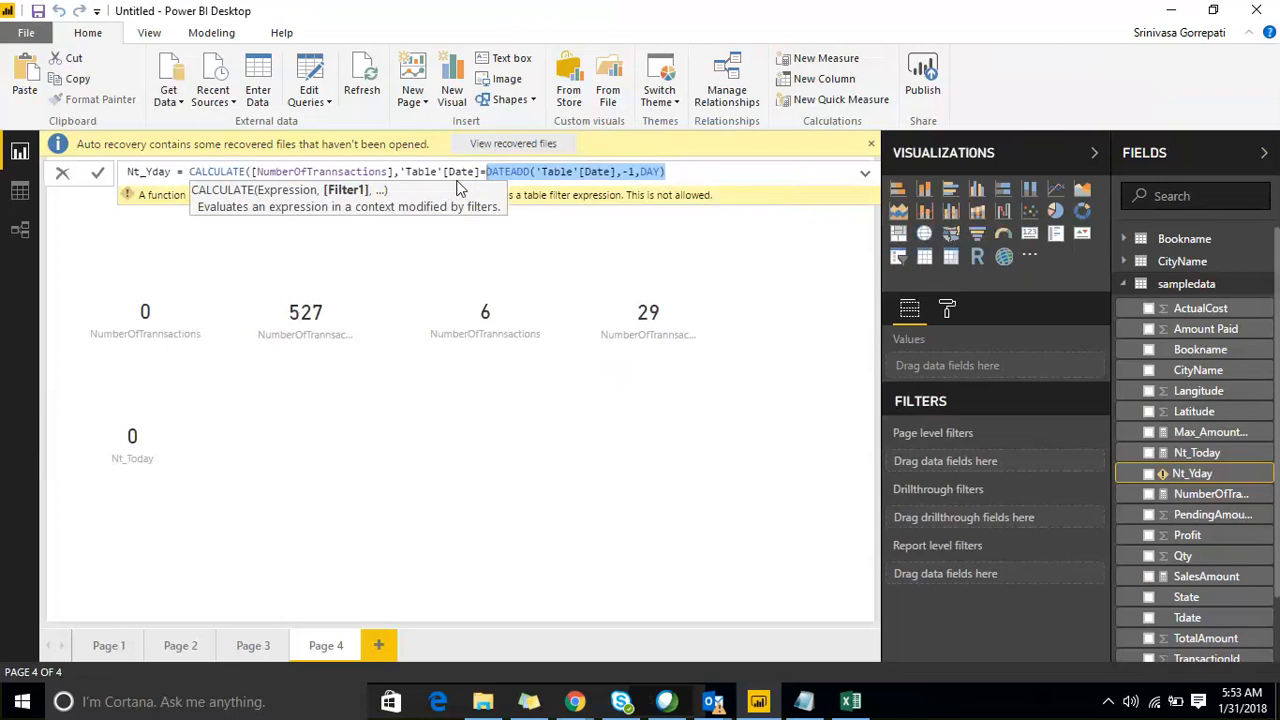
Replace the 'Table'[Date] argument inside DATEADD with today().
key("End")
key("Left")
key("Left")
key("Left")
key("Left")
key("Left")
key("Left")
key("Left")
key("Left")
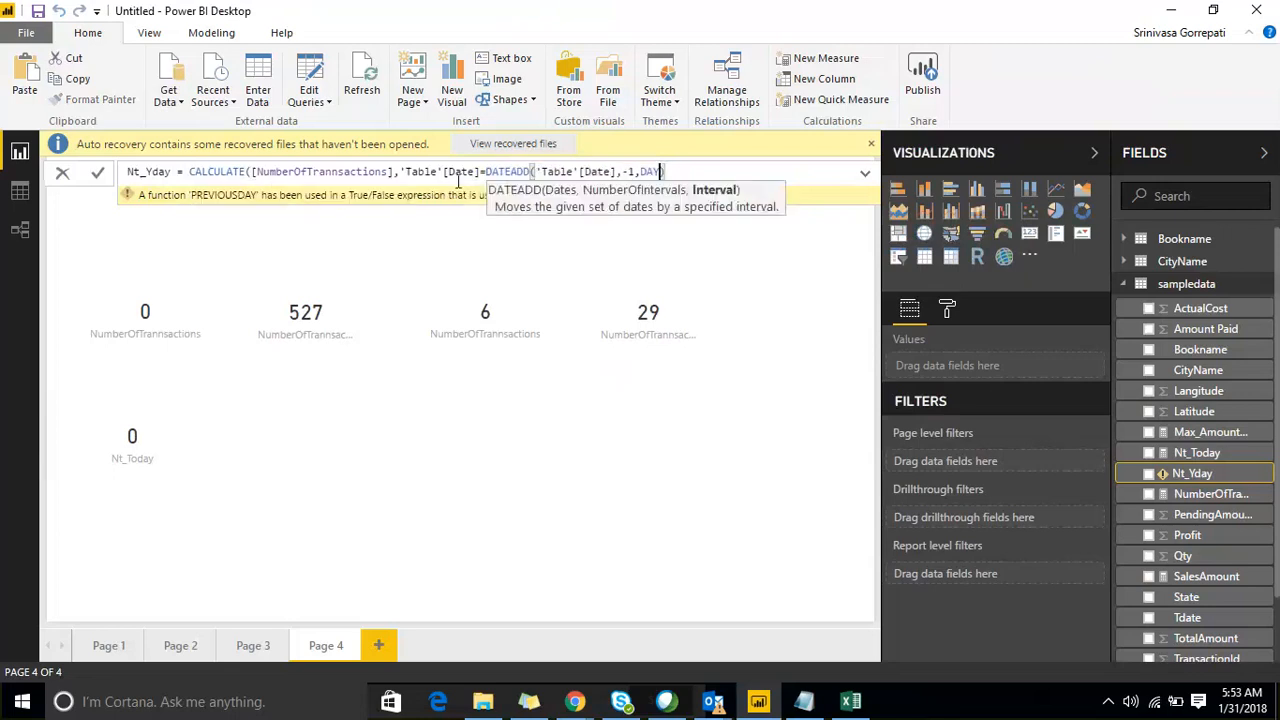
key("shift+Left")
key("shift+Left")
key("shift+Left")
key("shift+Left")
key("shift+Left")
key("shift+Left")
key("shift+Left")
key("shift+Left")
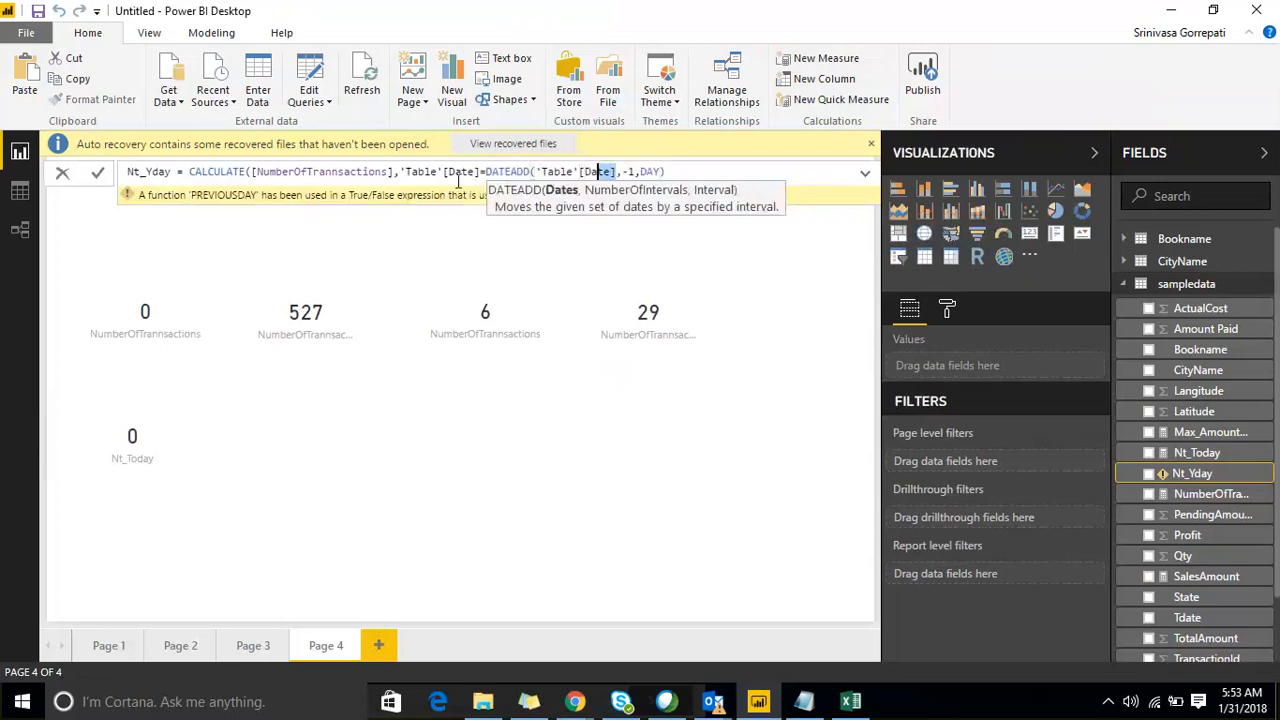
key("shift+Left")
key("shift+Left")
key("shift+Left")
key("shift+Left")
key("shift+Left")
type("toda")
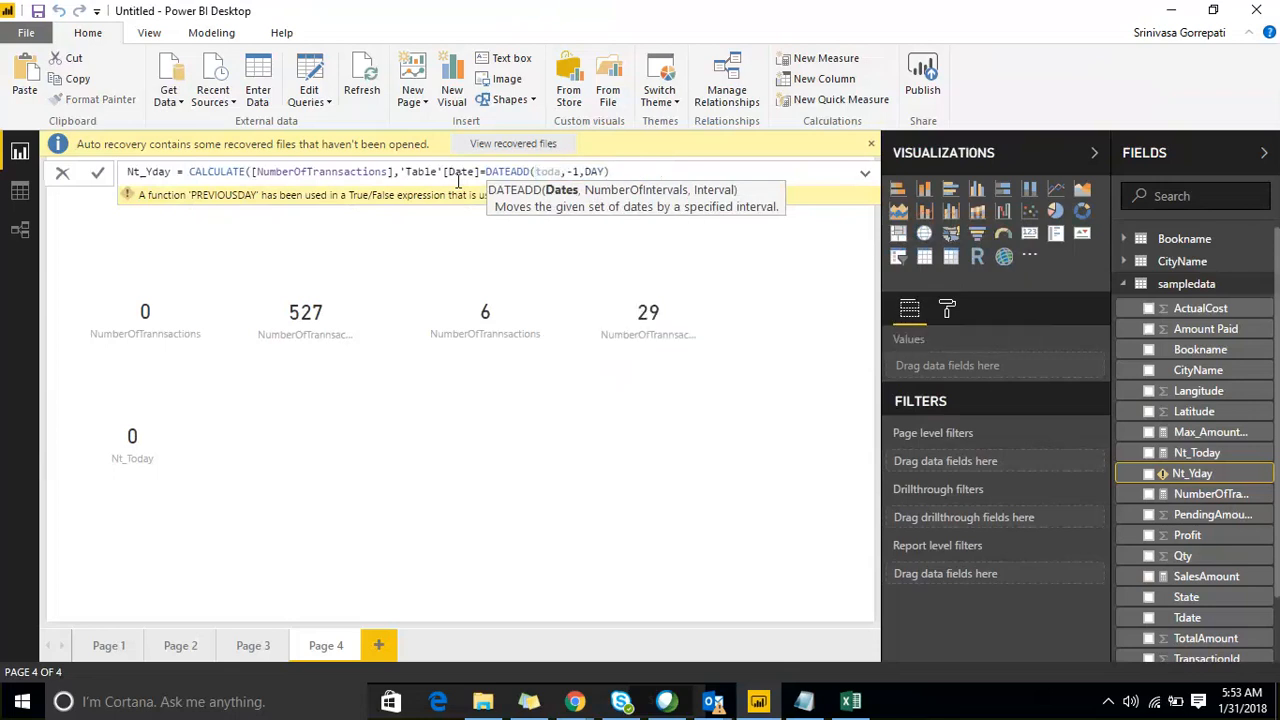
type("y()")
key("Right")
key("Right")
key("Right")
key("Right")
key("Right")
key("Right")
key("Left")
key("Left")
key("Left")
key("Left")
key("Left")
key("Left")
key("shift+Left")
key("shift+Left")
key("shift+Left")
key("shift+Left")
key("shift+Left")
key("shift+Left")
key("shift+Left")
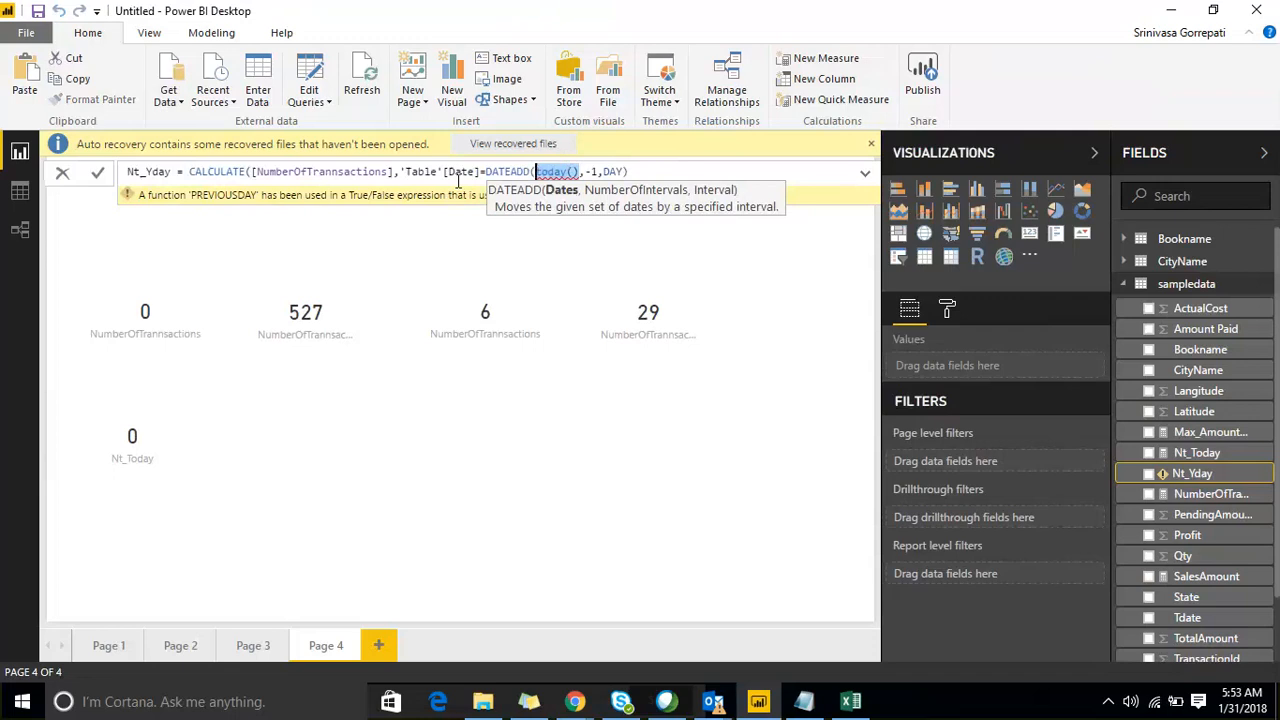
Delete the 'Table'[Date]=DATEADD(today(),-1,DAY) filter argument from the Nt_Yday formula.
key("Left")
key("Left")
key("Left")
key("Left")
key("Left")
key("Left")
key("Left")
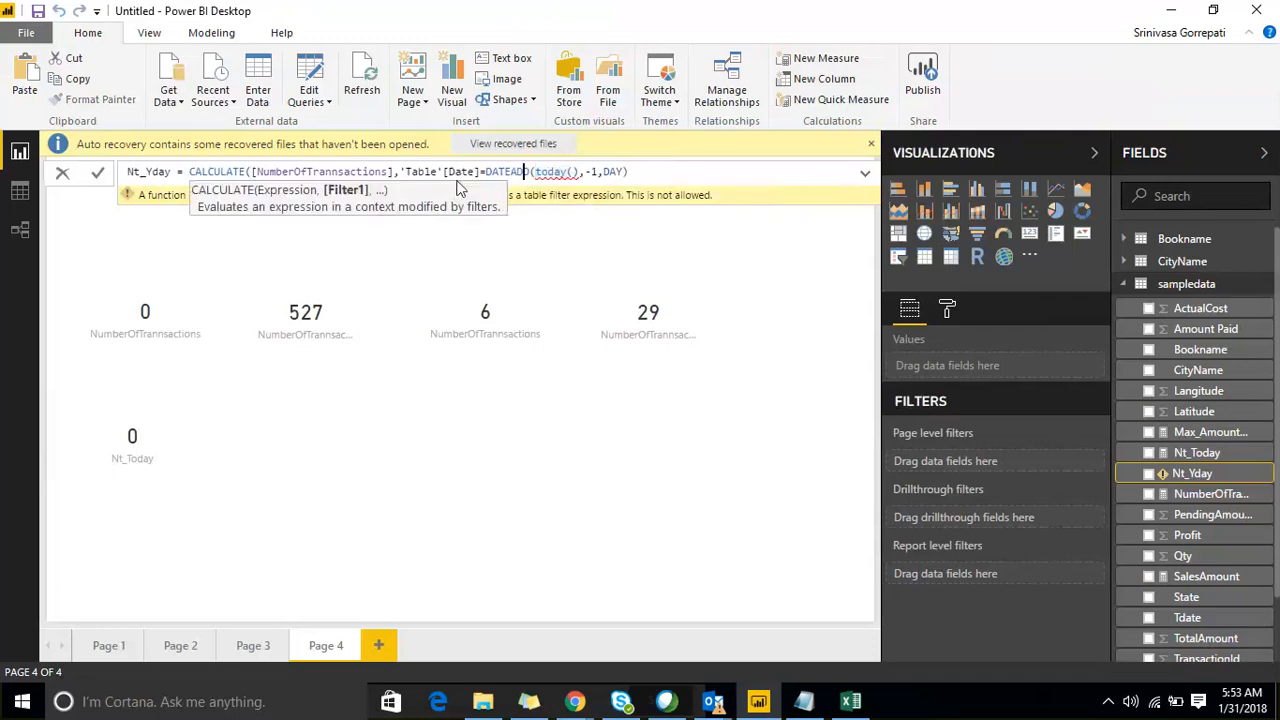
key("Left")
key("Left")
key("Left")
key("Left")
key("Left")
key("Left")
key("Left")
key("Left")
key("Left")
key("Left")
key("Left")
key("Left")
key("Left")
key("Left")
key("Left")
key("Left")
key("Left")
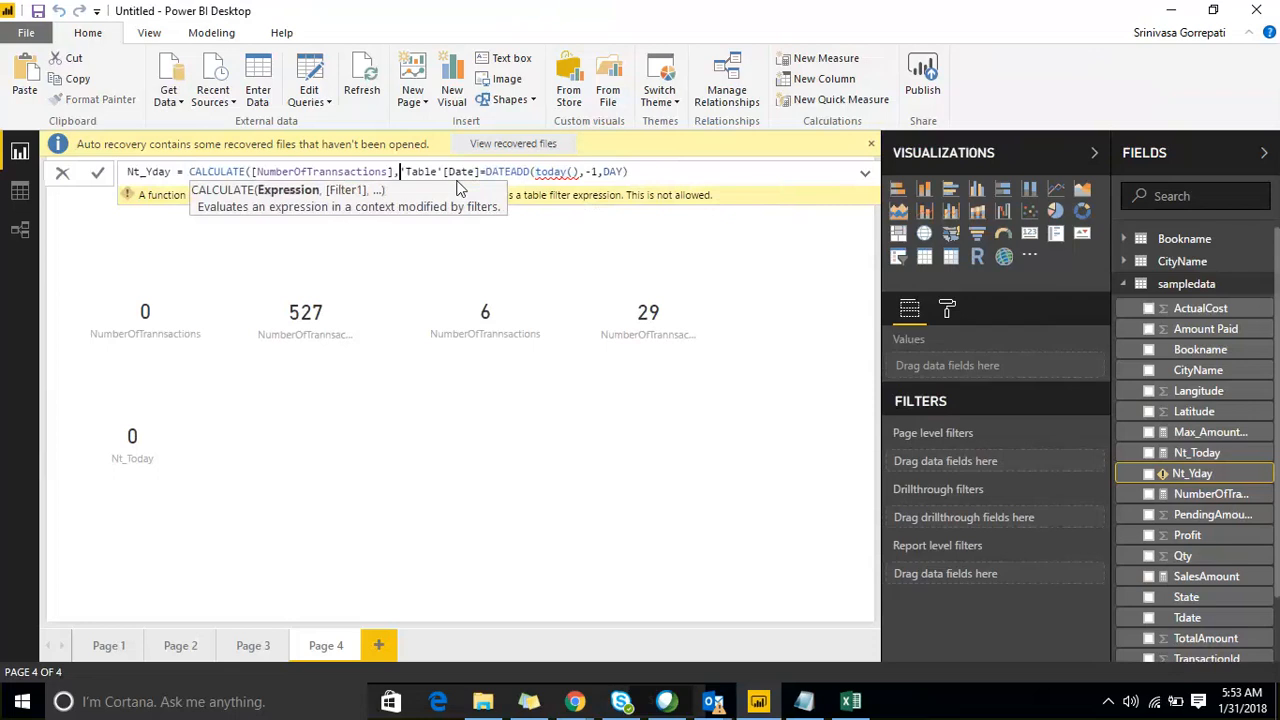
key("Right")
key("shift+End")
key("Delete")
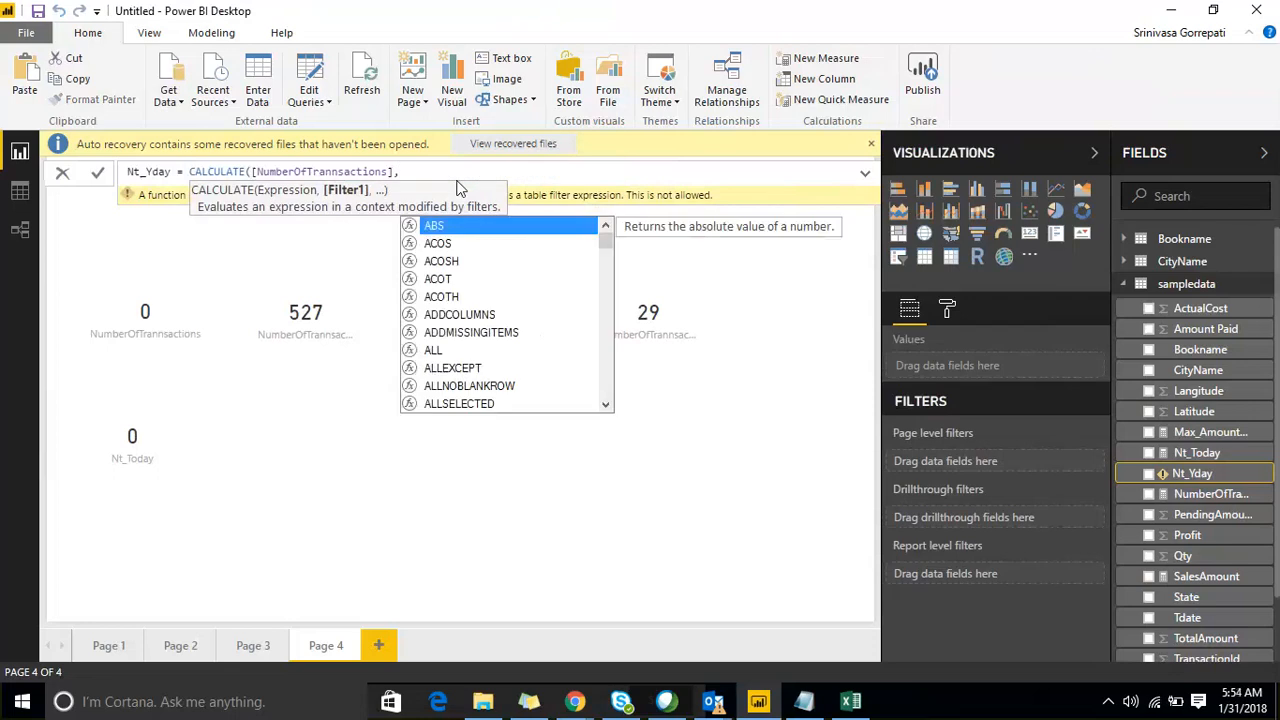
Enter DATEADD('Table'[Date],1,DAY) after the NumberOfTrannsactions argument in the Nt_Yday formula.
type("date")
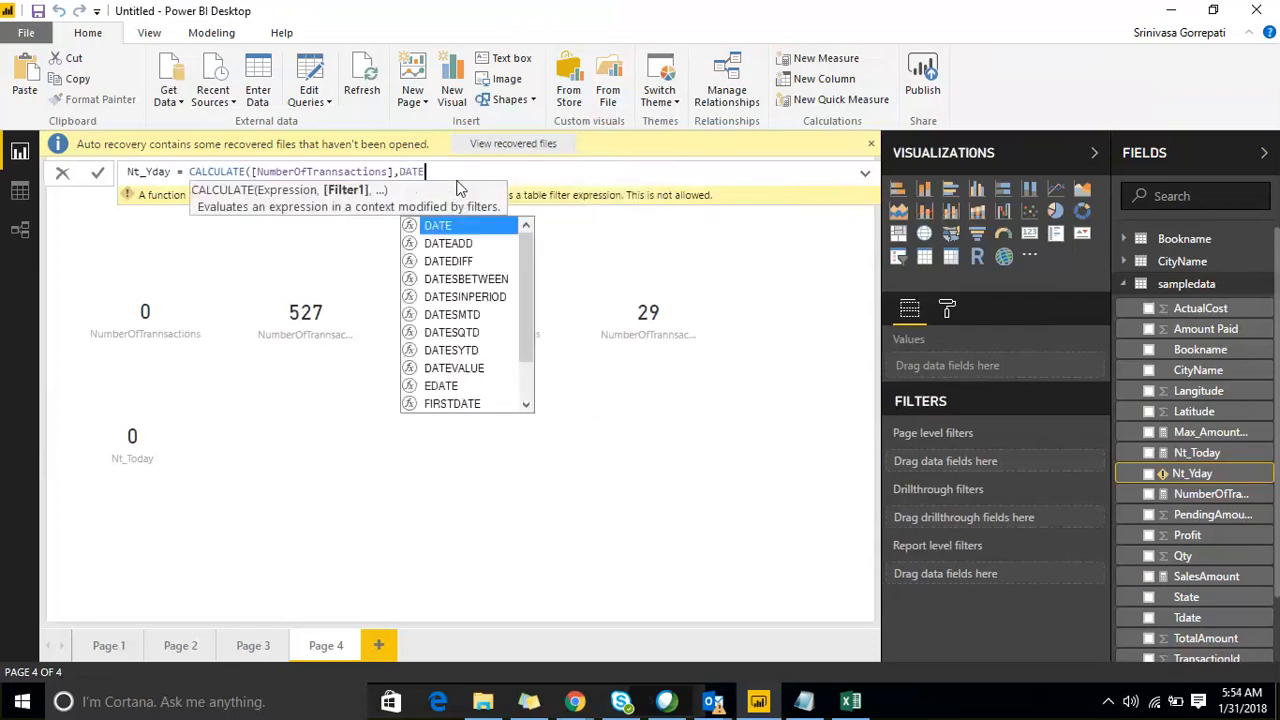
key("Down")
key("Tab")
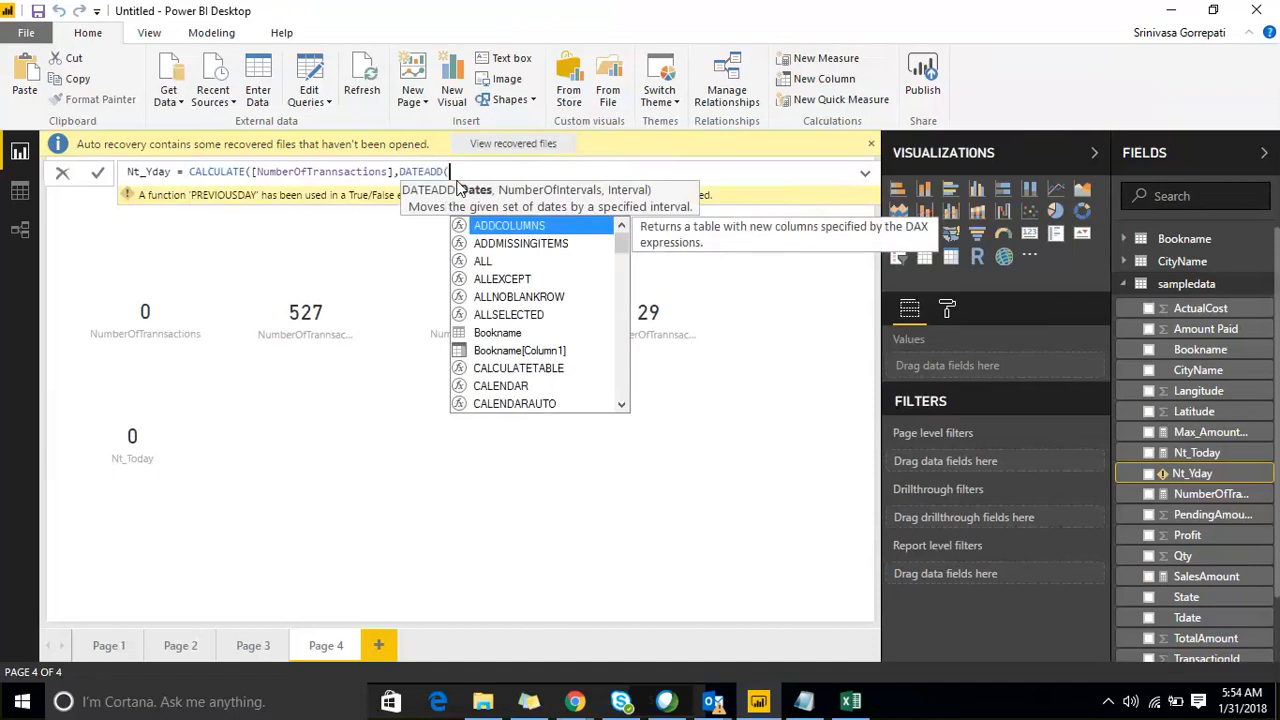
type("tab")
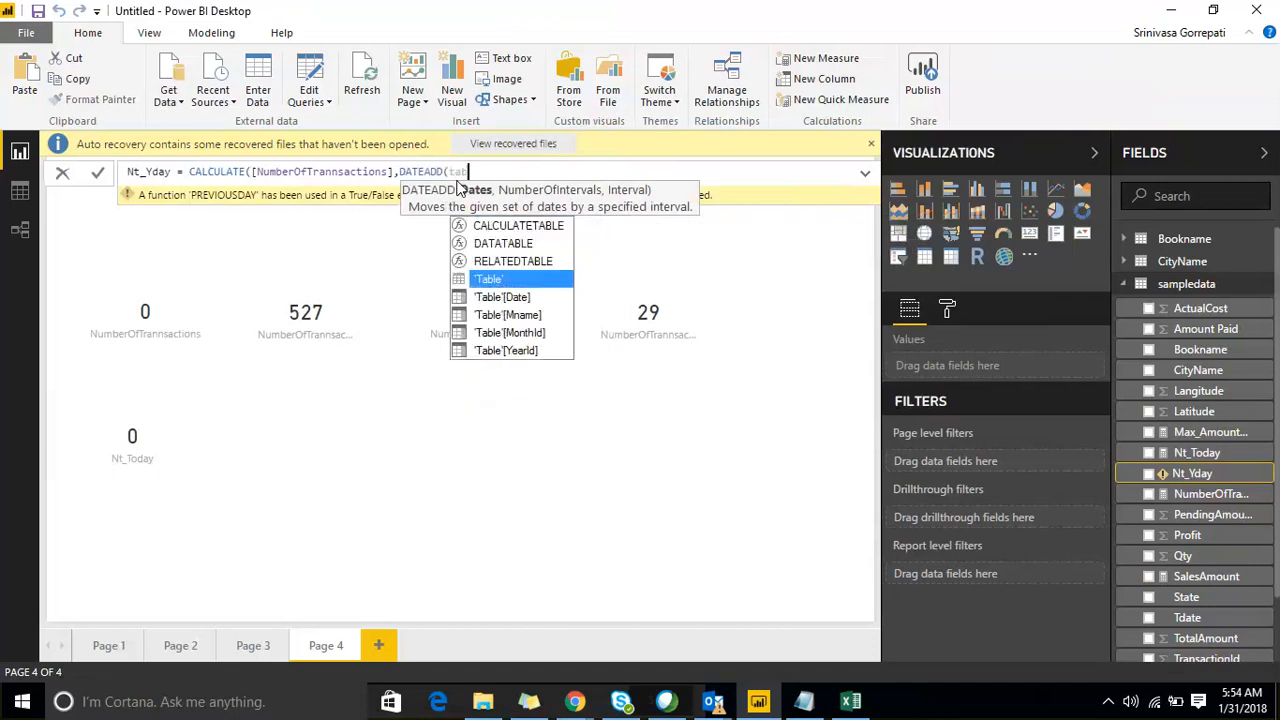
key("Down")
key("Tab")
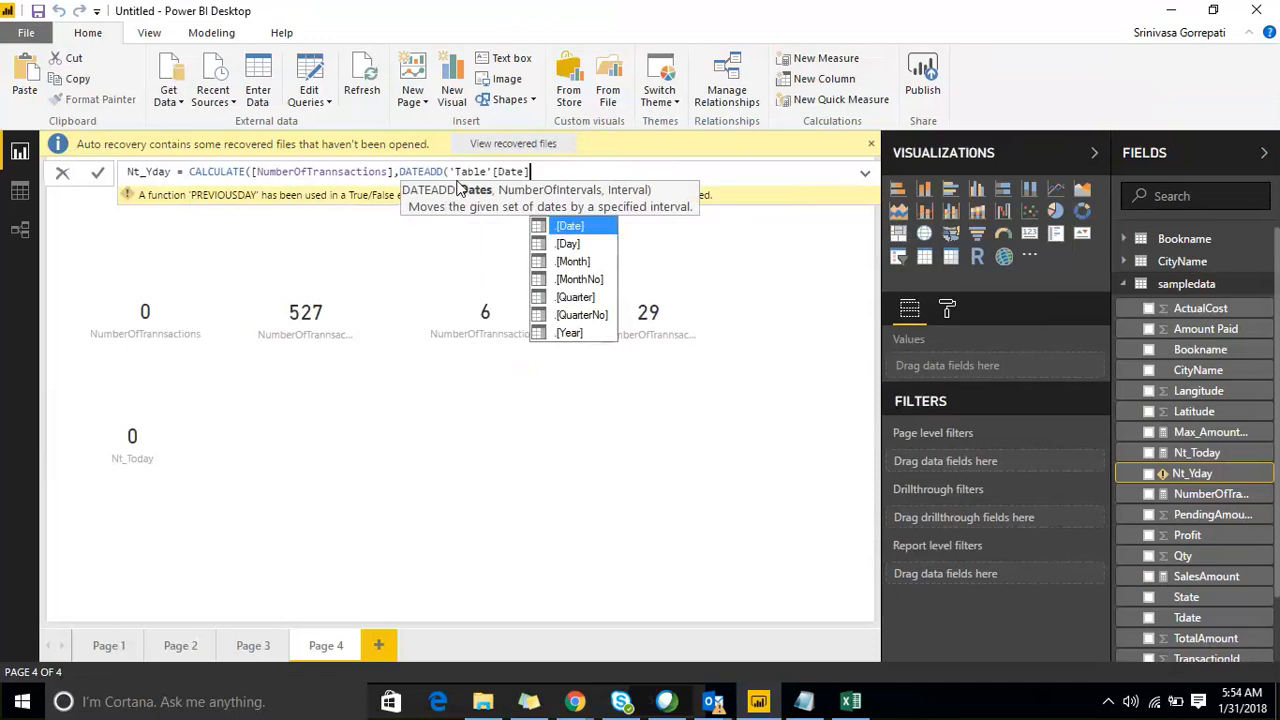
type(",")
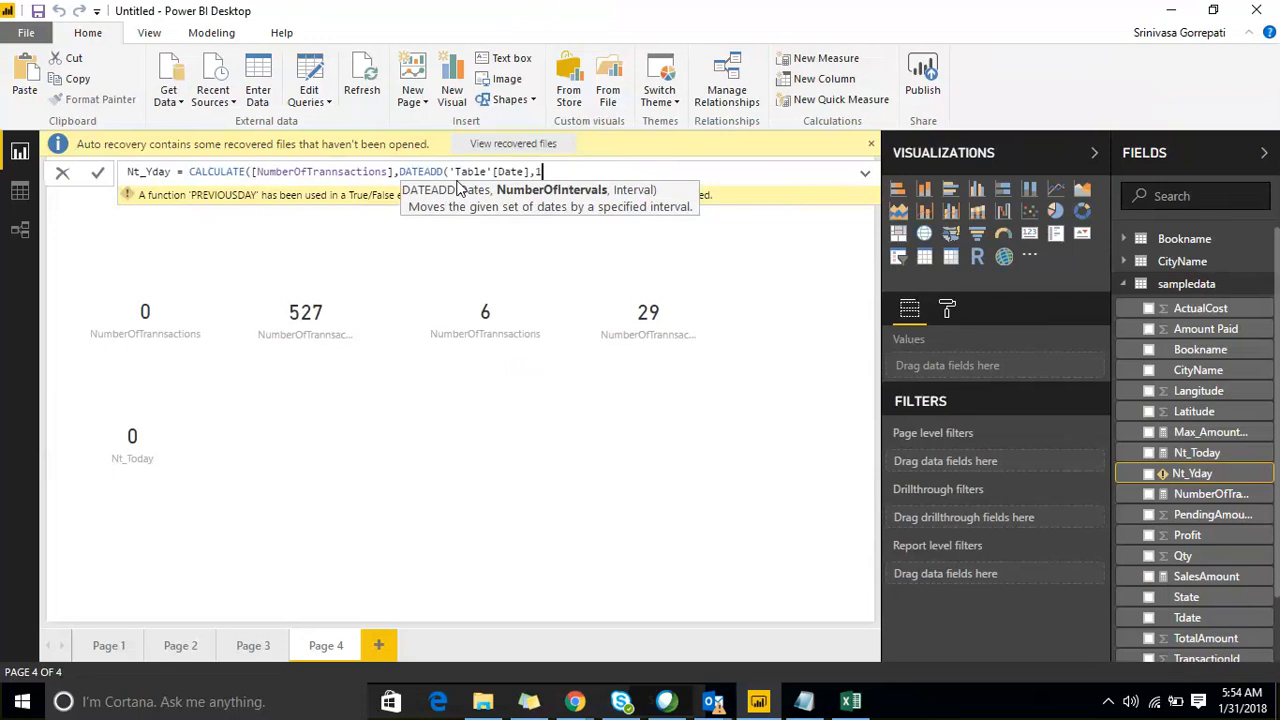
type("1,")
key("Tab")
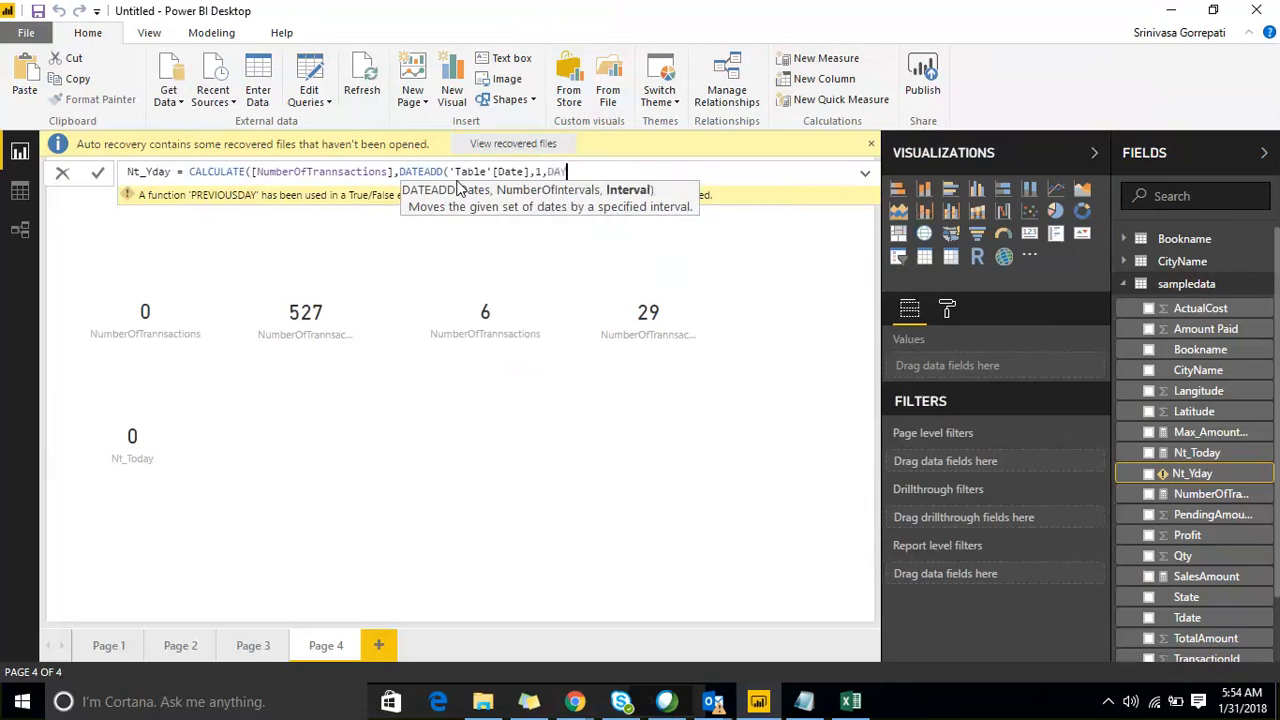
type(")")
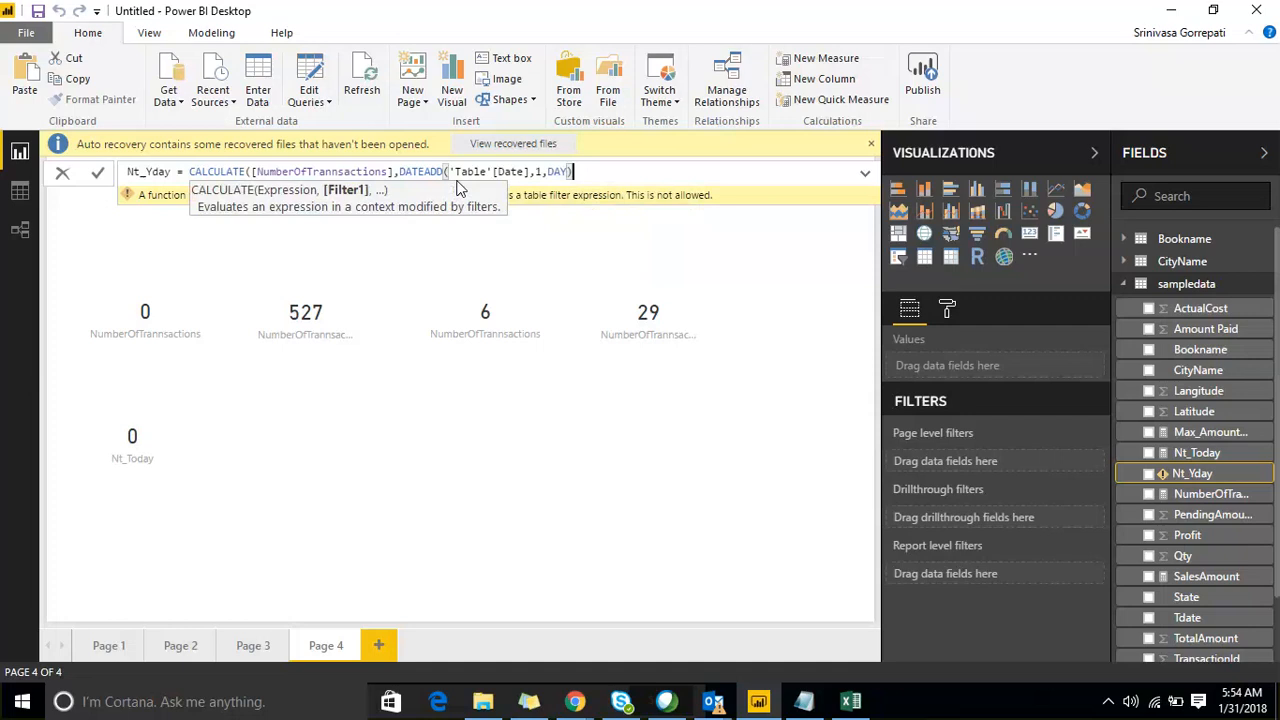
Compare the DATEADD expression with TODAY(), close CALCULATE and commit the Nt_Yday formula.
type("=")
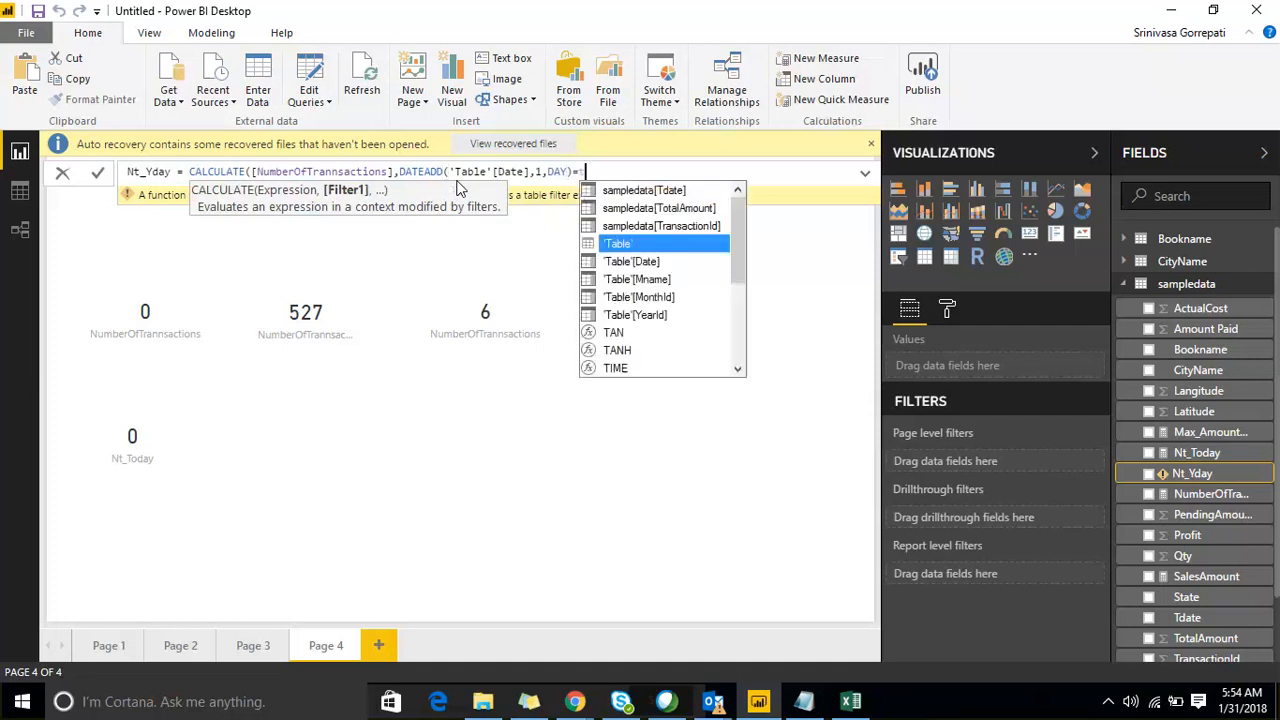
type("TODAY()")
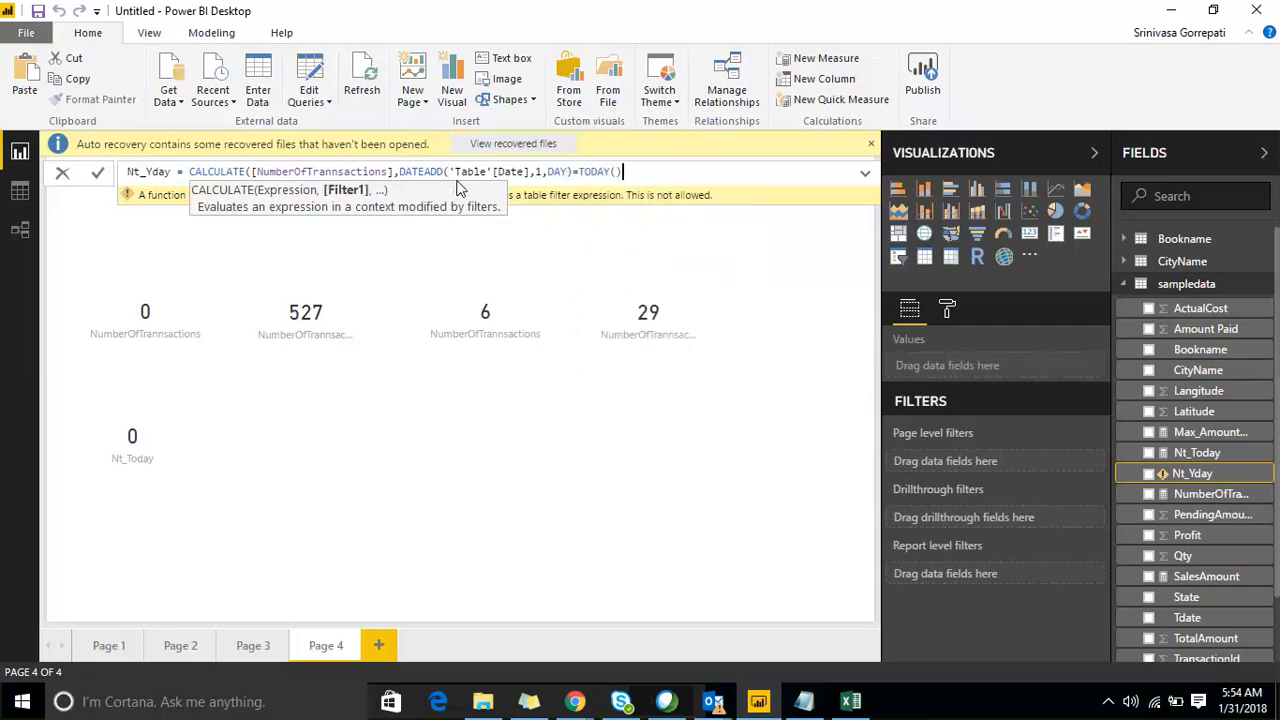
type(")")
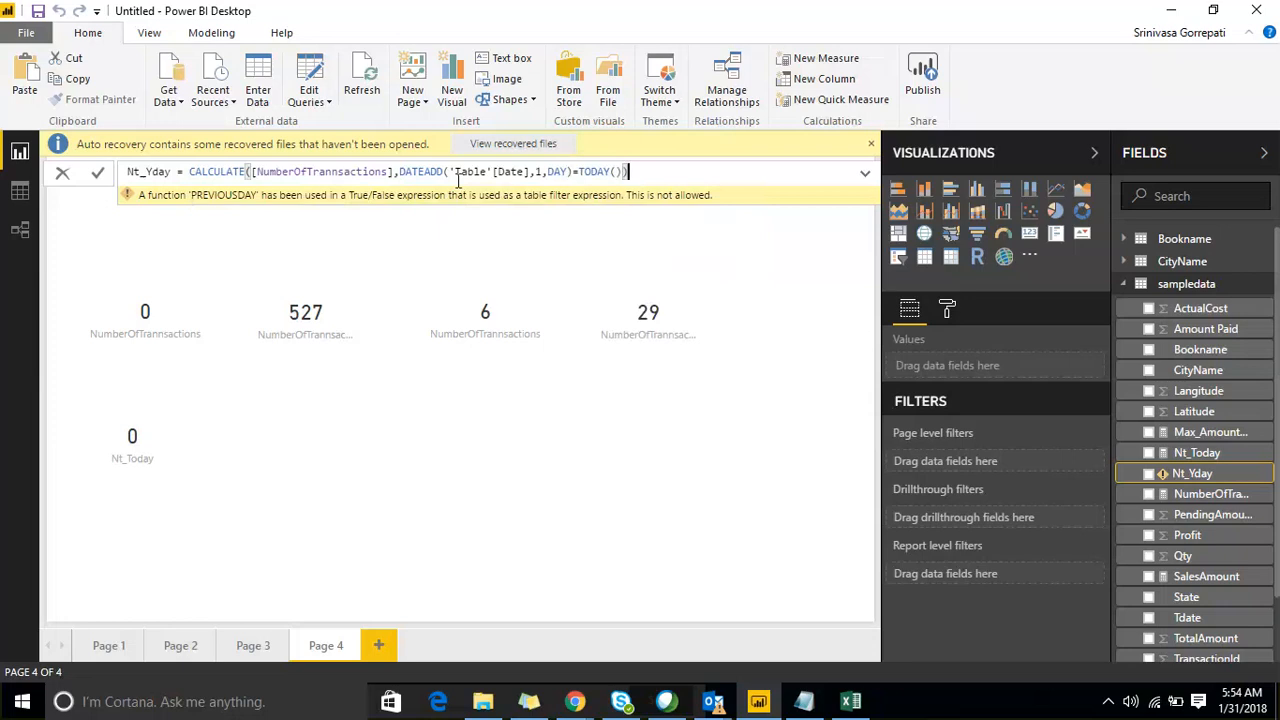
key("Return")
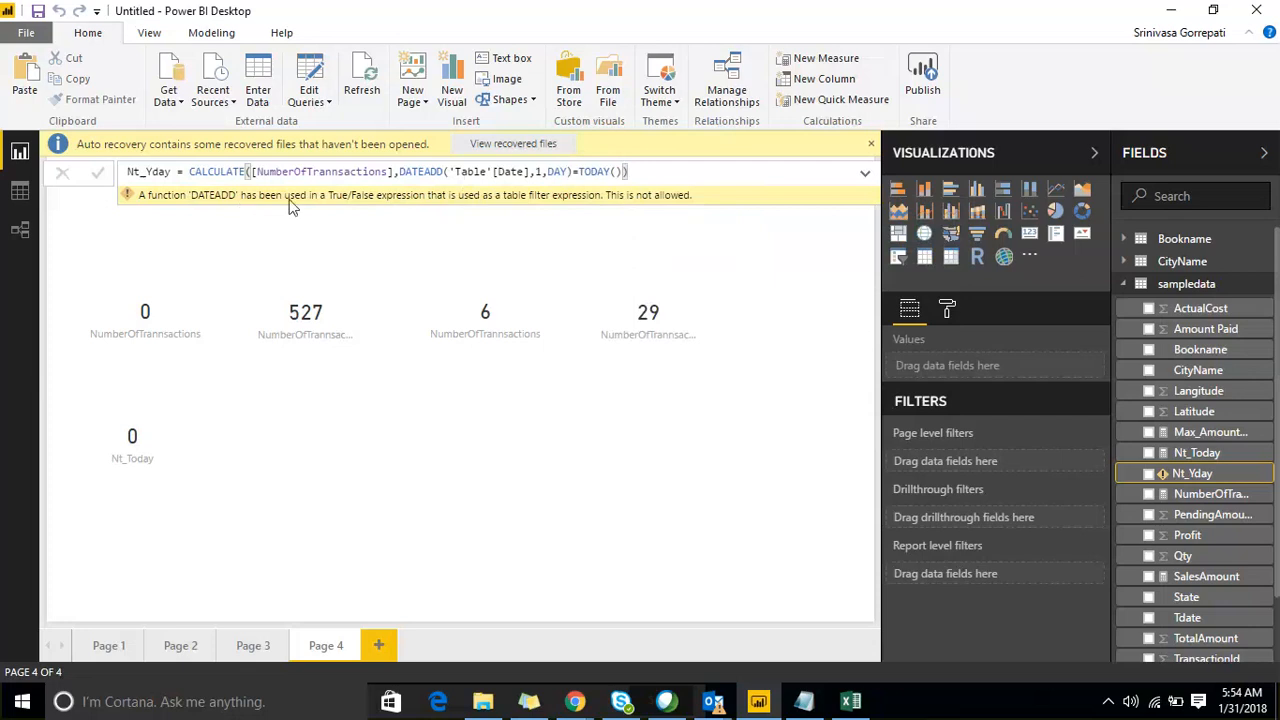
Compare the filter argument of the Nt_Yday formula with the one in the Nt_Today formula.
left_click(400, 172)
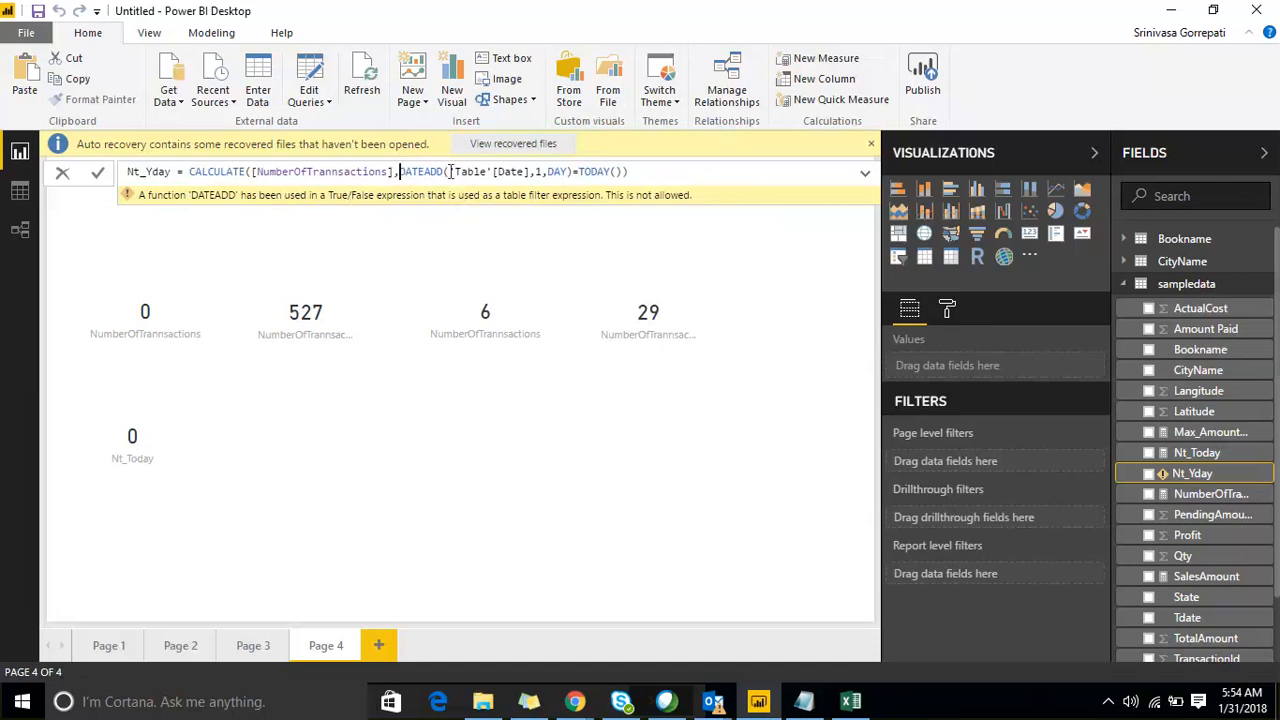
left_click(651, 175)
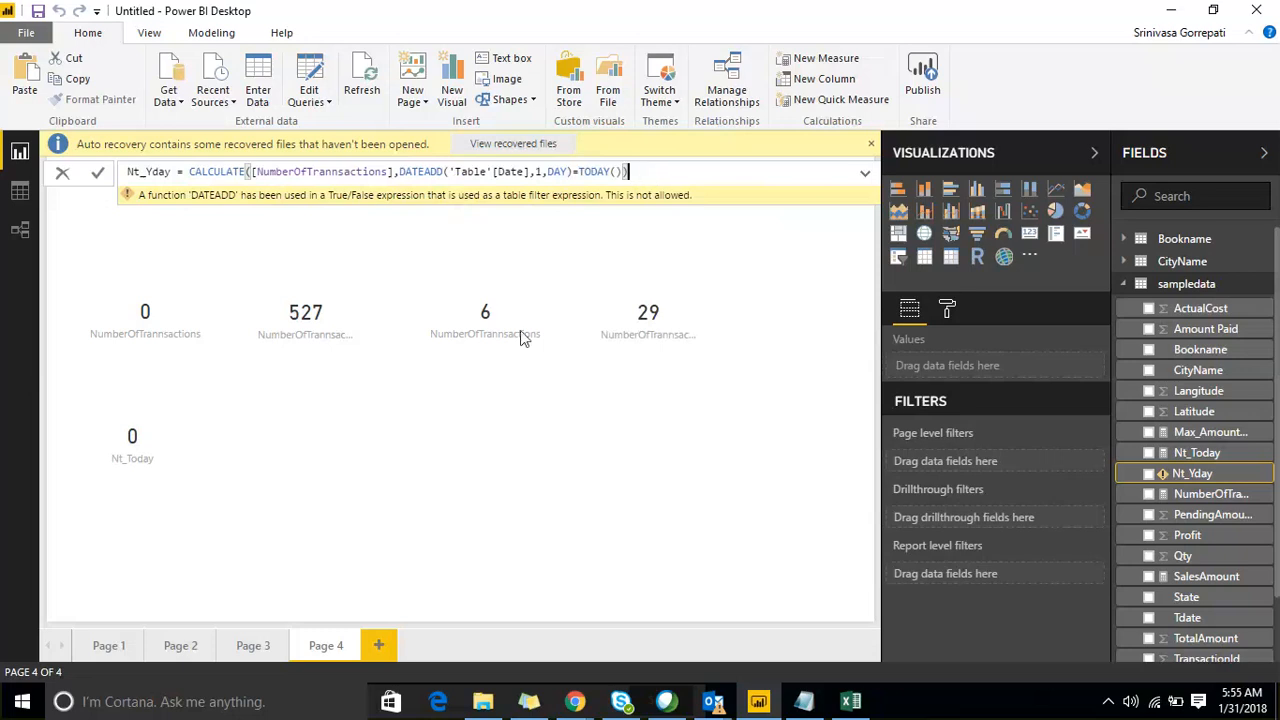
left_click(1205, 455)
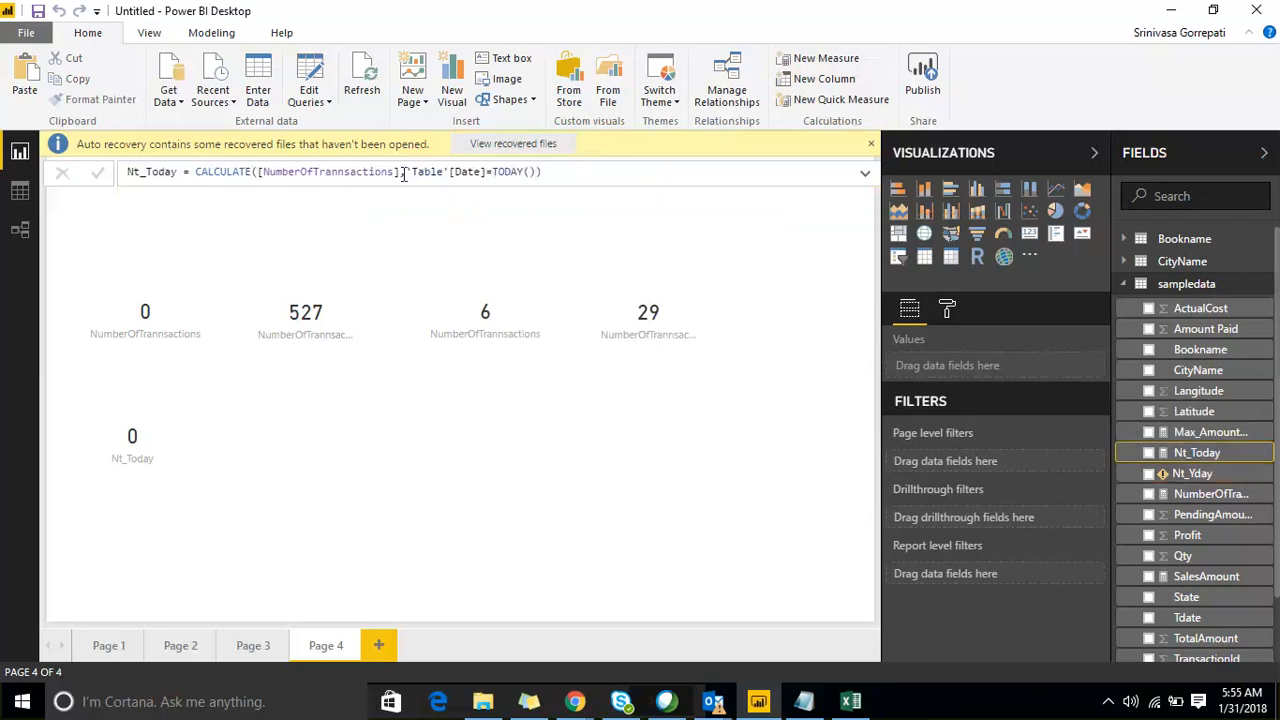
left_click_drag(405, 174, 487, 178)
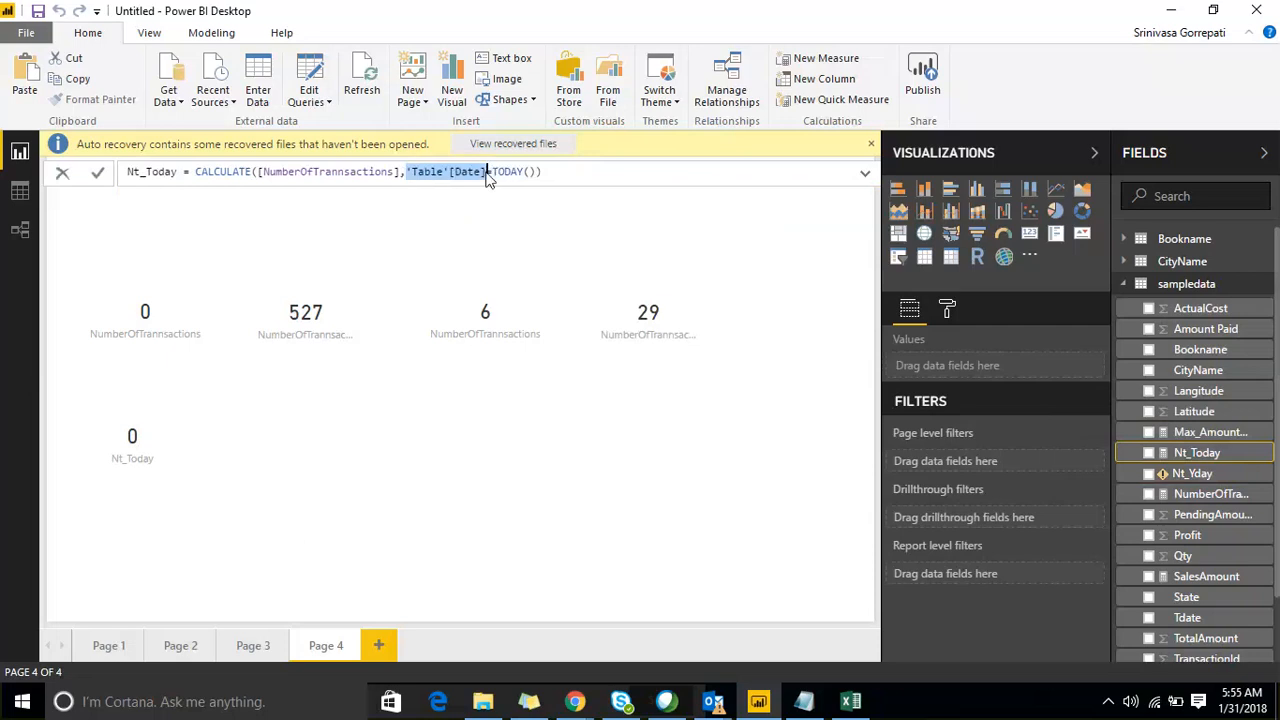
left_click(557, 172)
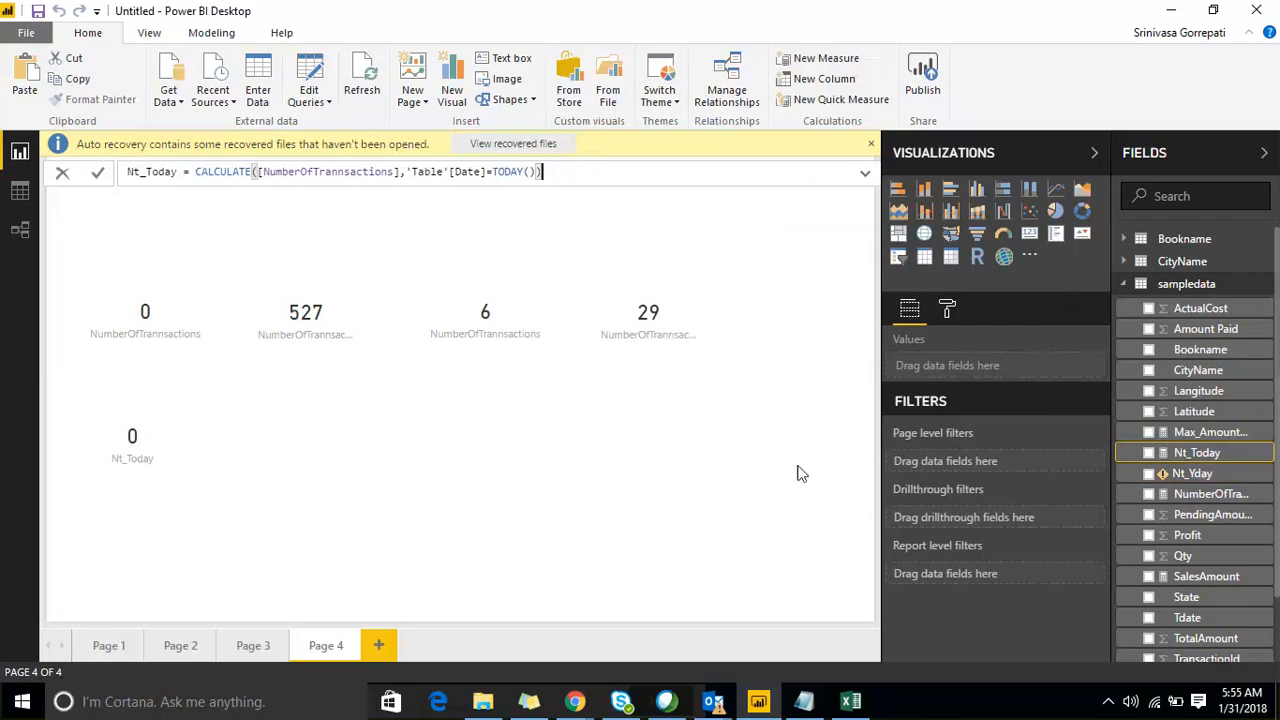
Copy the entire Nt_Yday formula and close it without changing it.
left_click(1193, 473)
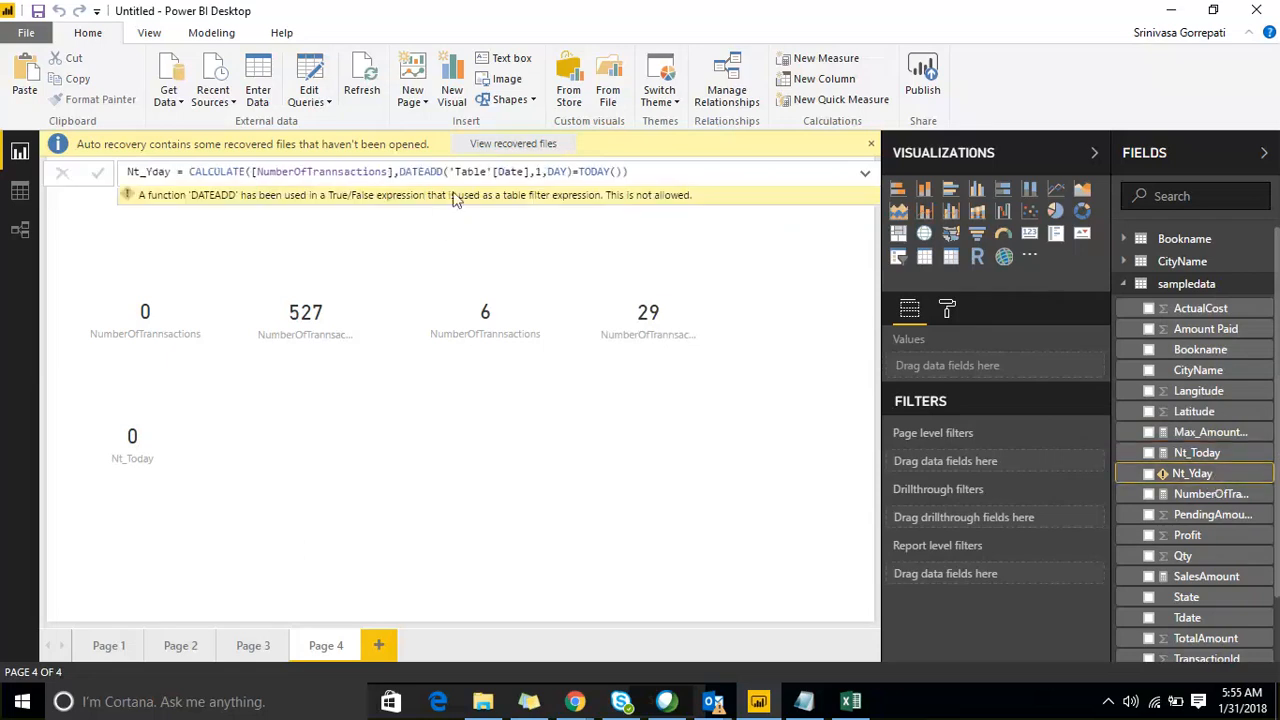
left_click(535, 172)
key("ctrl+a")
key("ctrl+c")
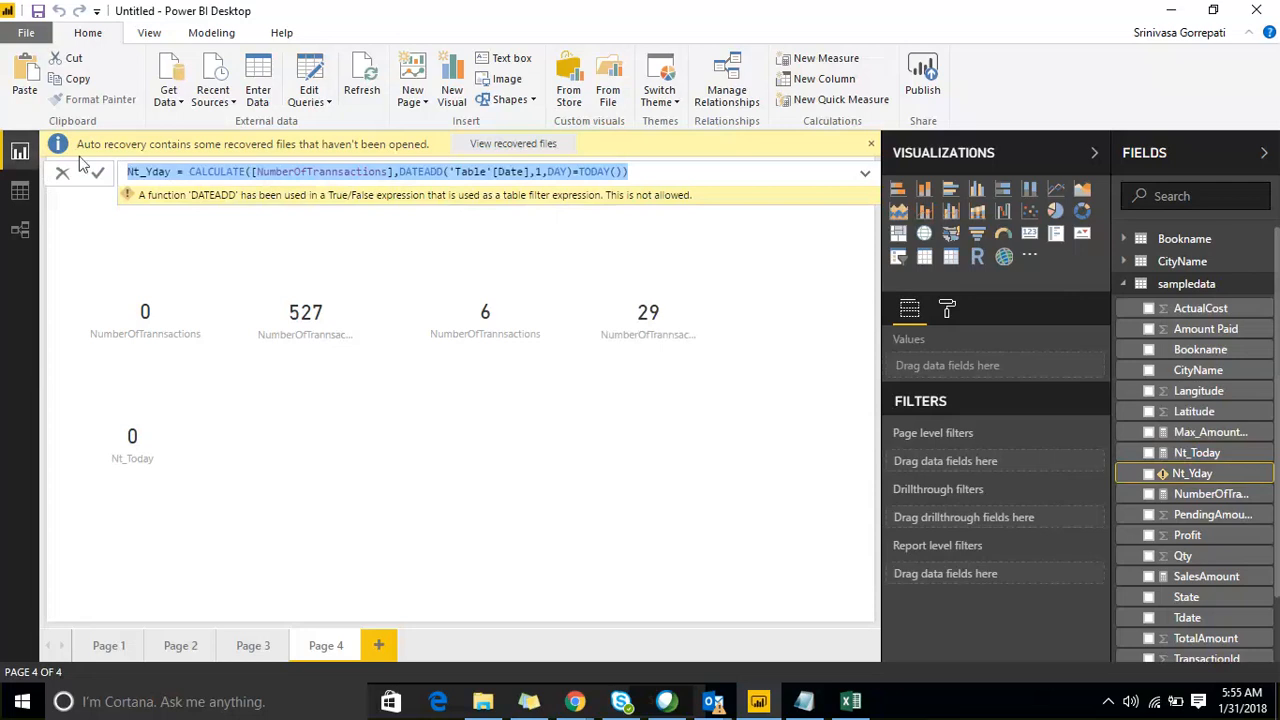
left_click(63, 175)
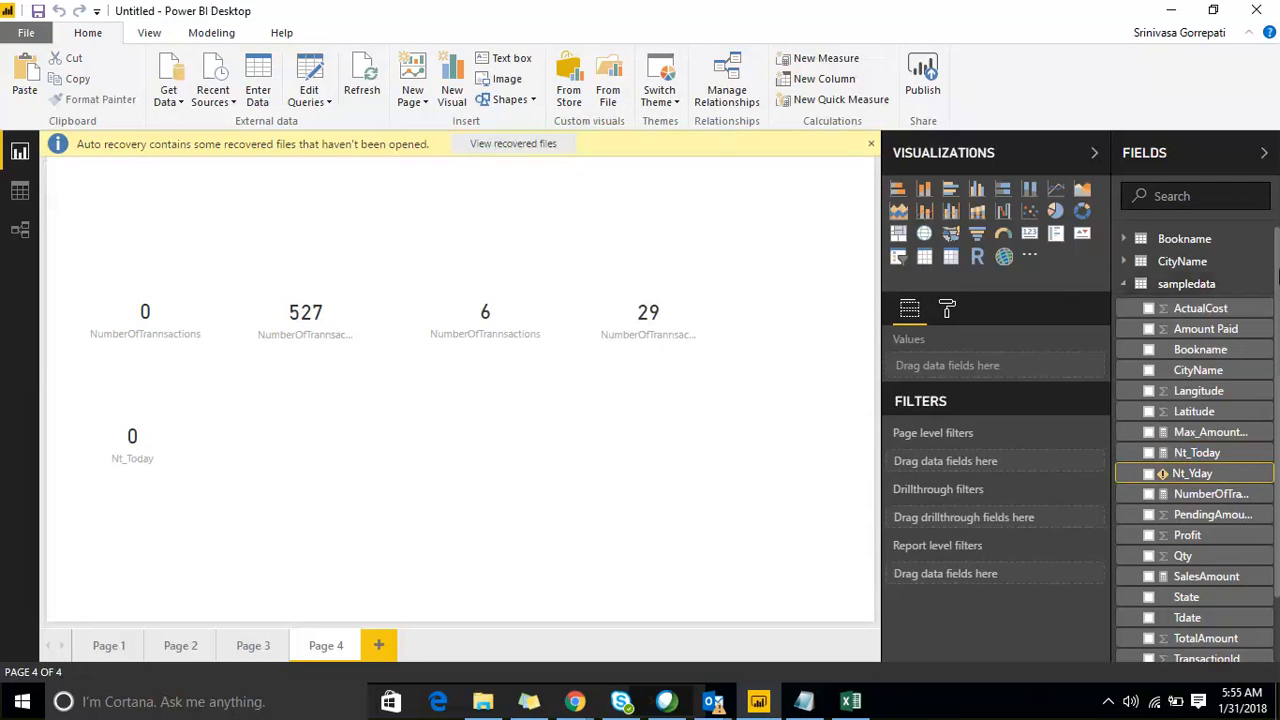
Create a new measure in the sampledata table and replace its default definition with the copied Nt_Yday formula.
right_click(1190, 285)
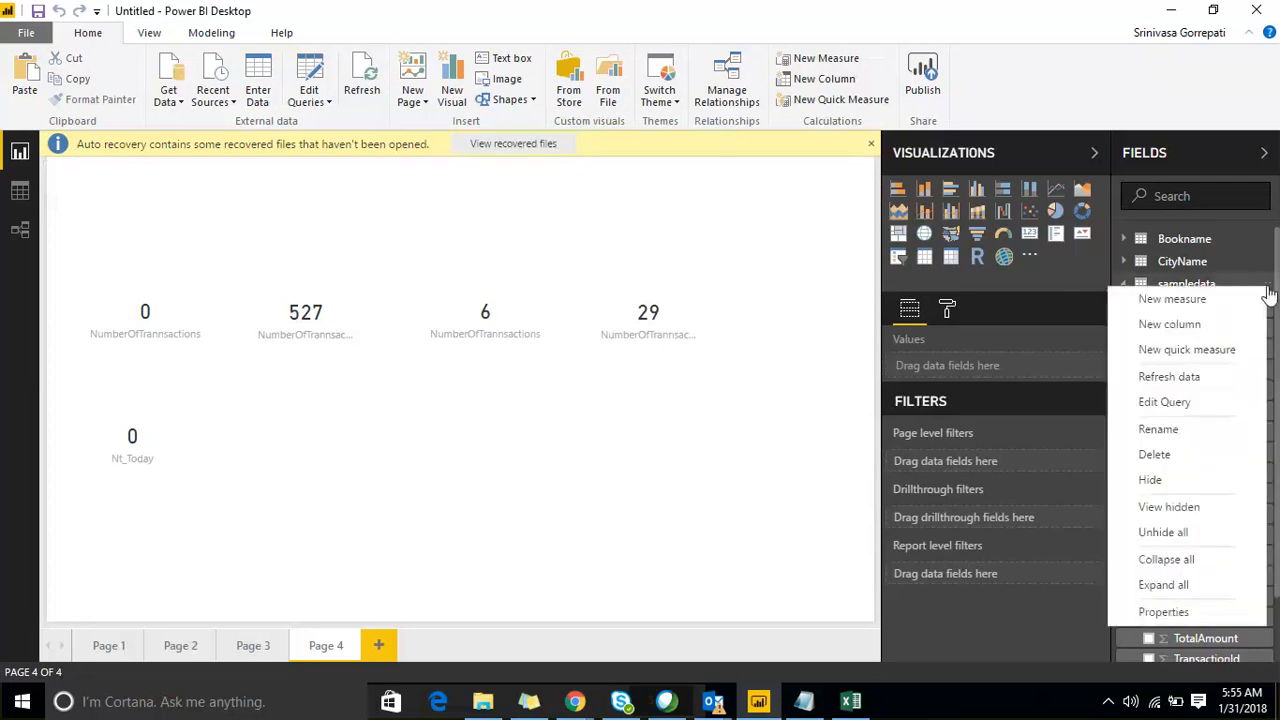
left_click(1194, 308)
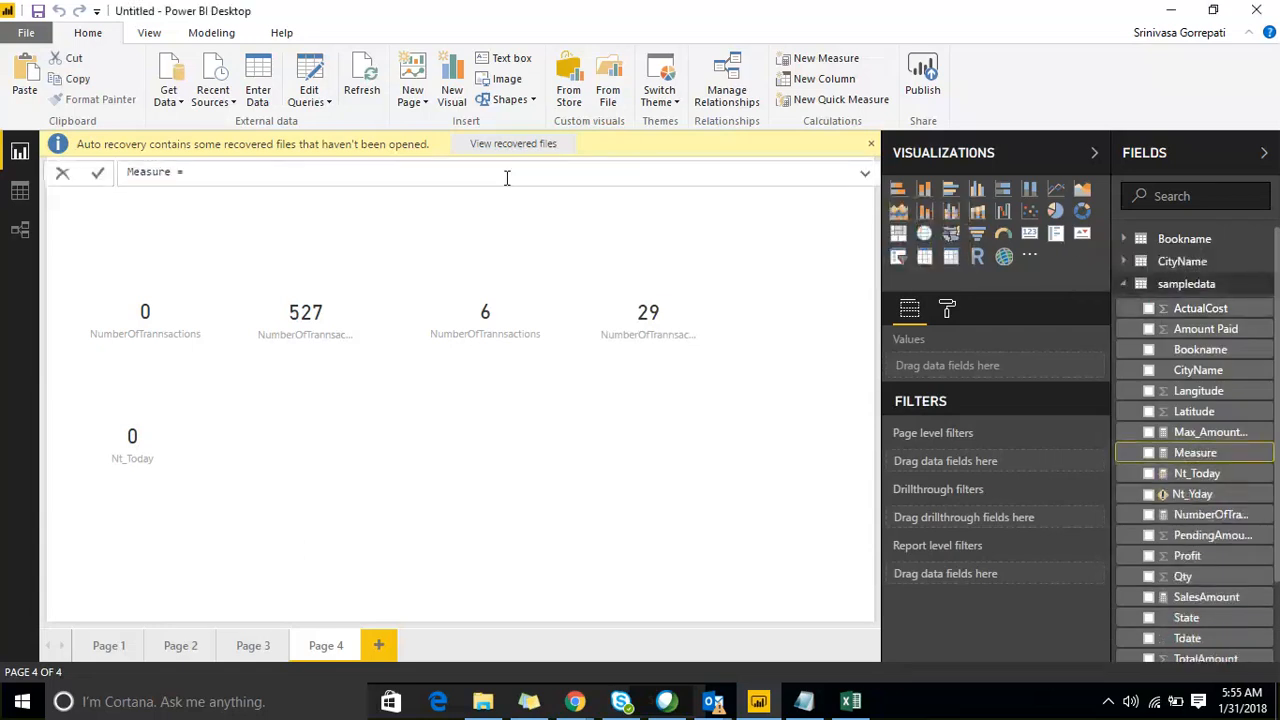
key("ctrl+a")
key("BackSpace")
key("ctrl+v")
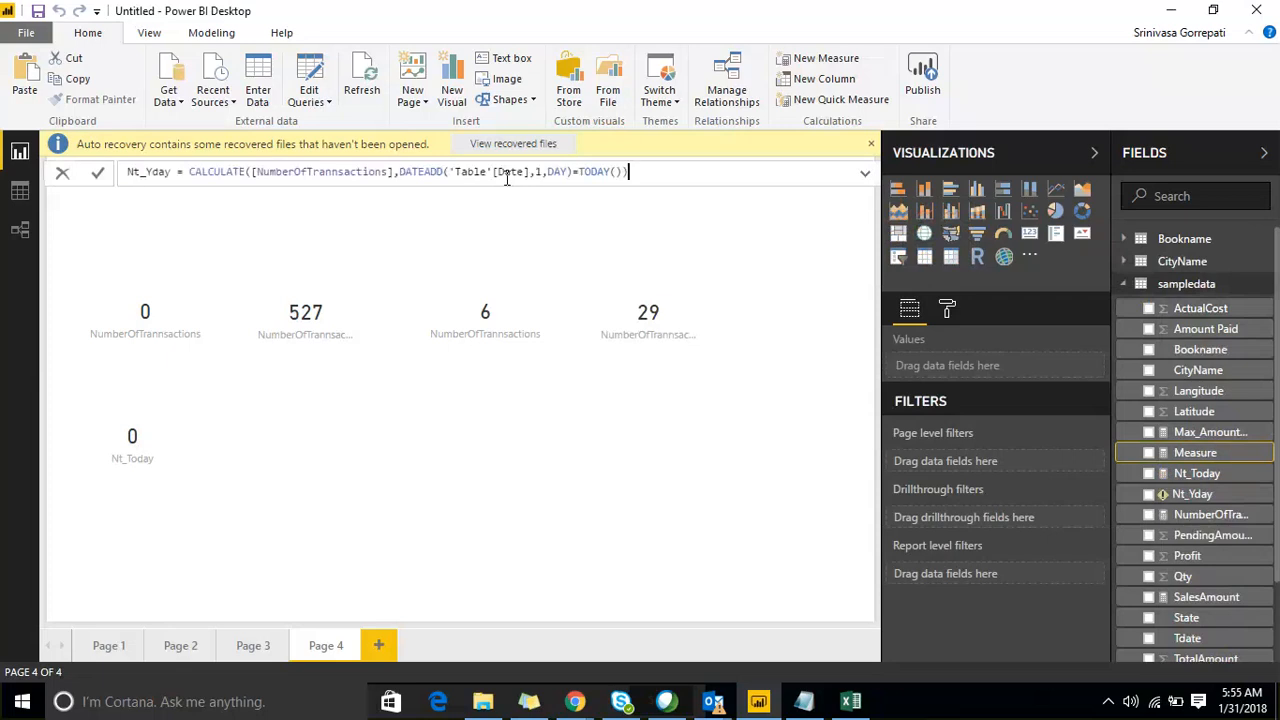
key("Left")
key("Left")
key("Left")
key("Left")
key("Left")
key("Left")
key("Left")
key("Left")
key("Left")
key("Left")
key("Left")
key("Left")
key("Left")
key("Left")
key("Left")
key("Left")
key("Right")
key("Right")
key("Right")
key("Right")
key("Right")
key("Right")
key("Right")
key("Right")
key("Right")
key("Right")
key("Right")
key("Right")
key("Right")
key("Right")
key("Right")
key("Right")
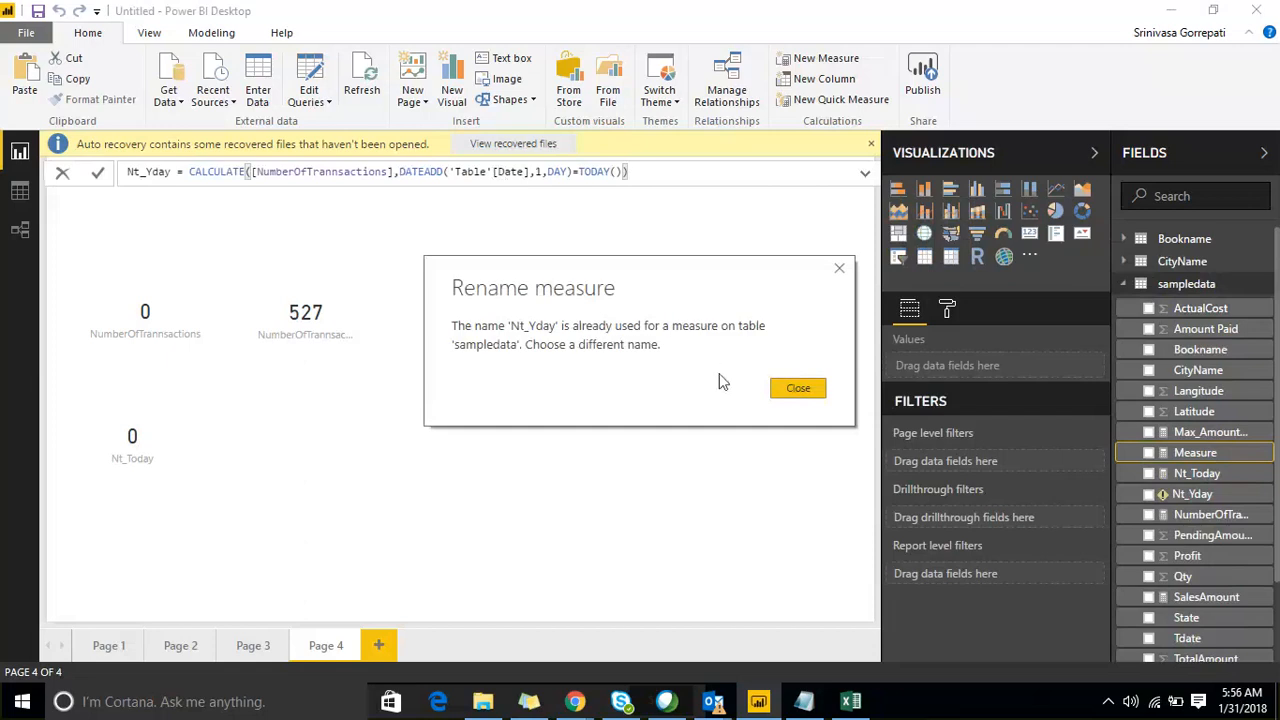
Dismiss the duplicate-name dialog, rename the new measure Nt_Yday1 and commit its formula.
left_click(797, 390)
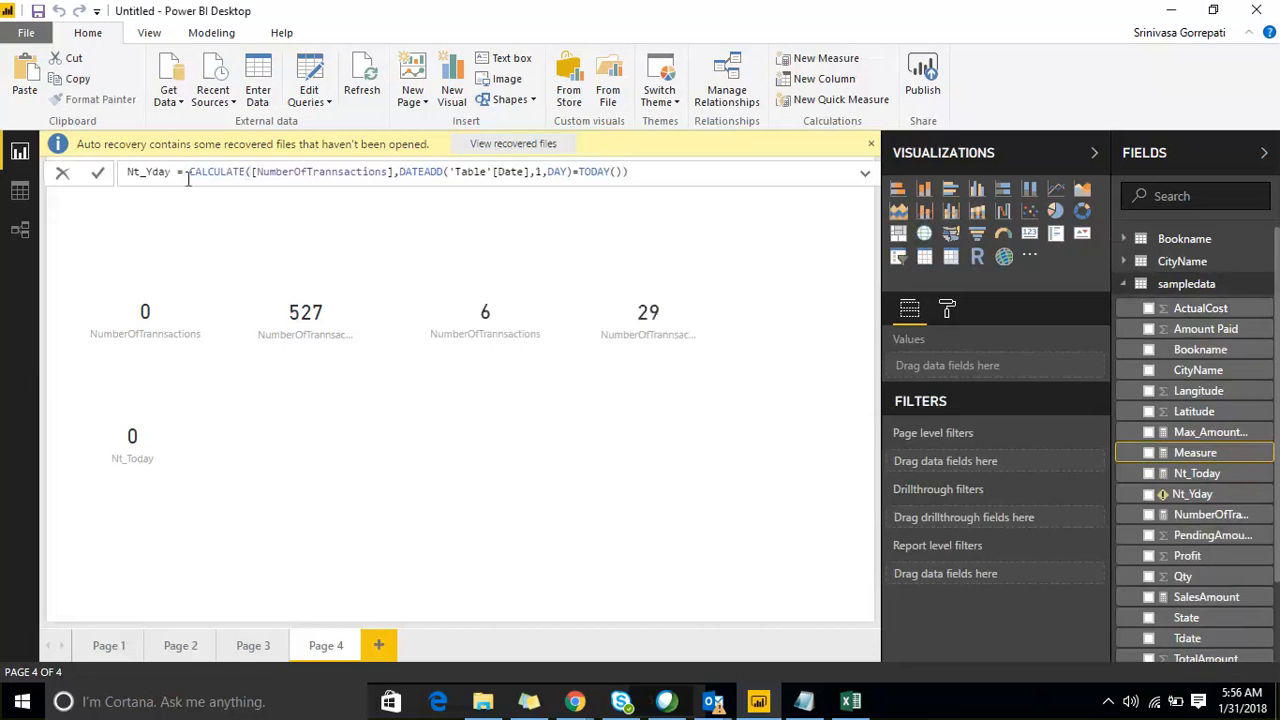
type("1")
left_click(768, 175)
key("Return")
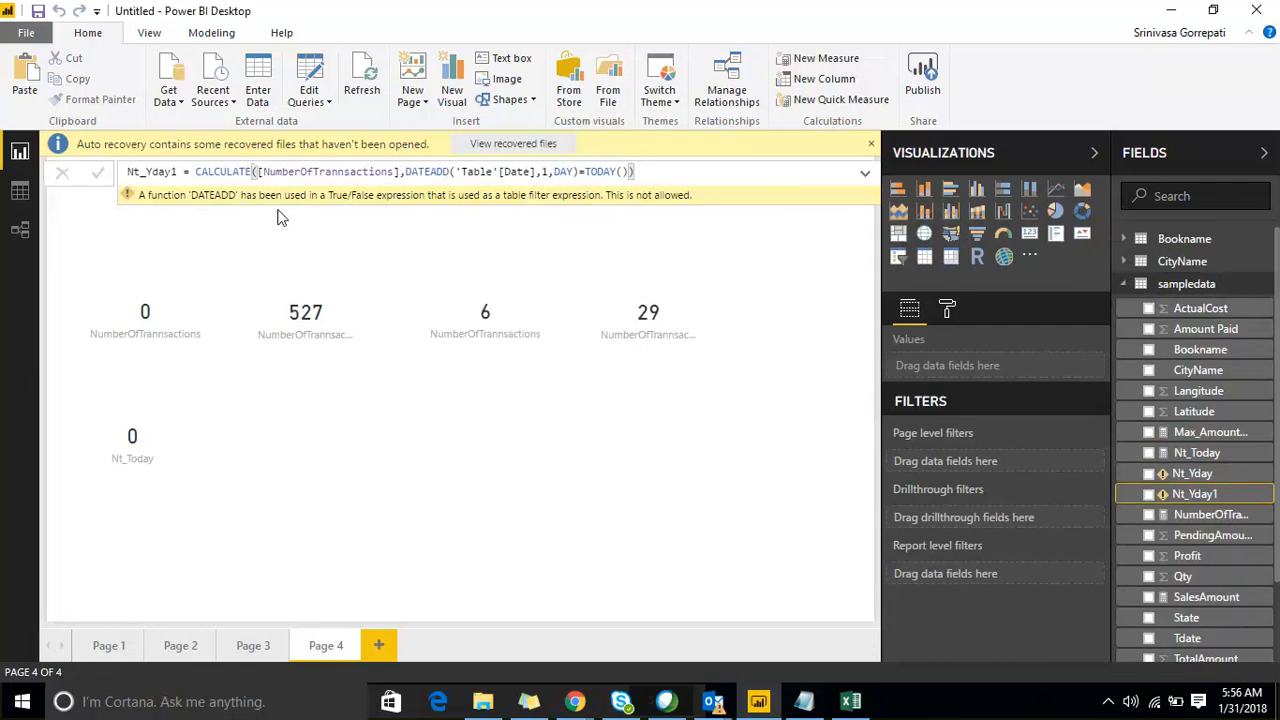
Examine the DATEADD filter expression compared with TODAY() in the Nt_Yday1 formula.
left_click(450, 172)
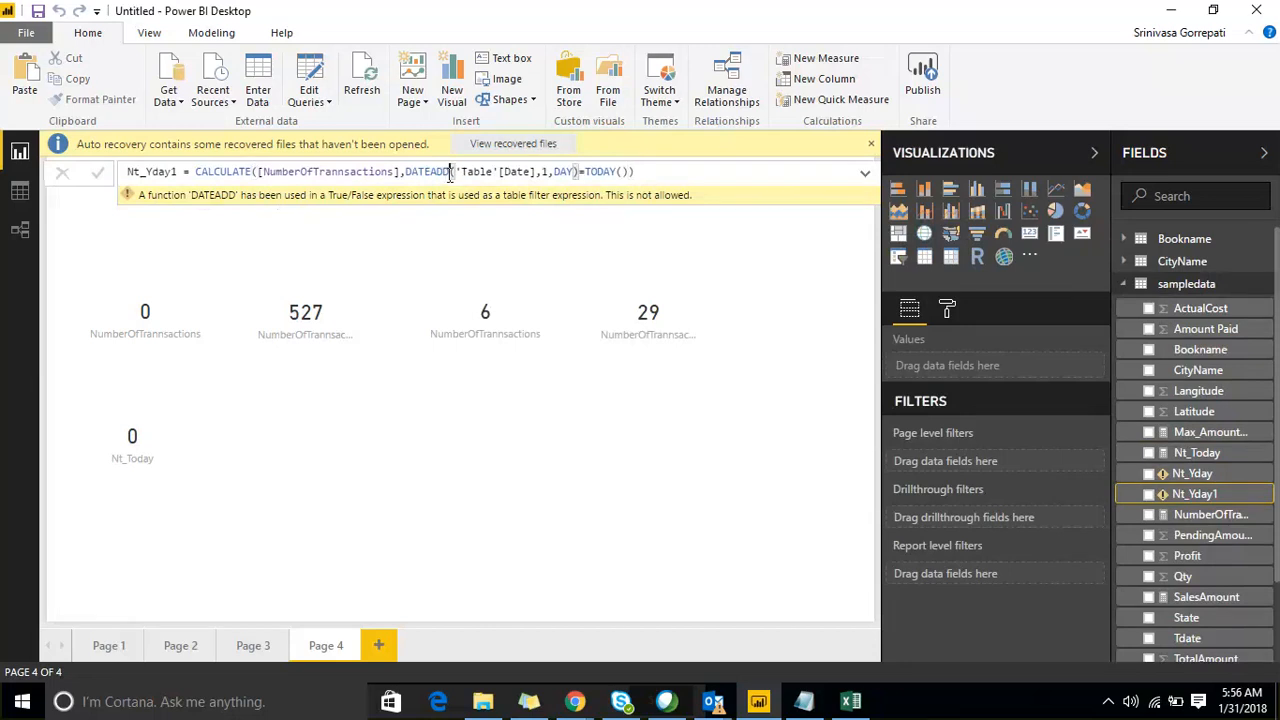
left_click(408, 172)
left_click_drag(419, 170, 638, 174)
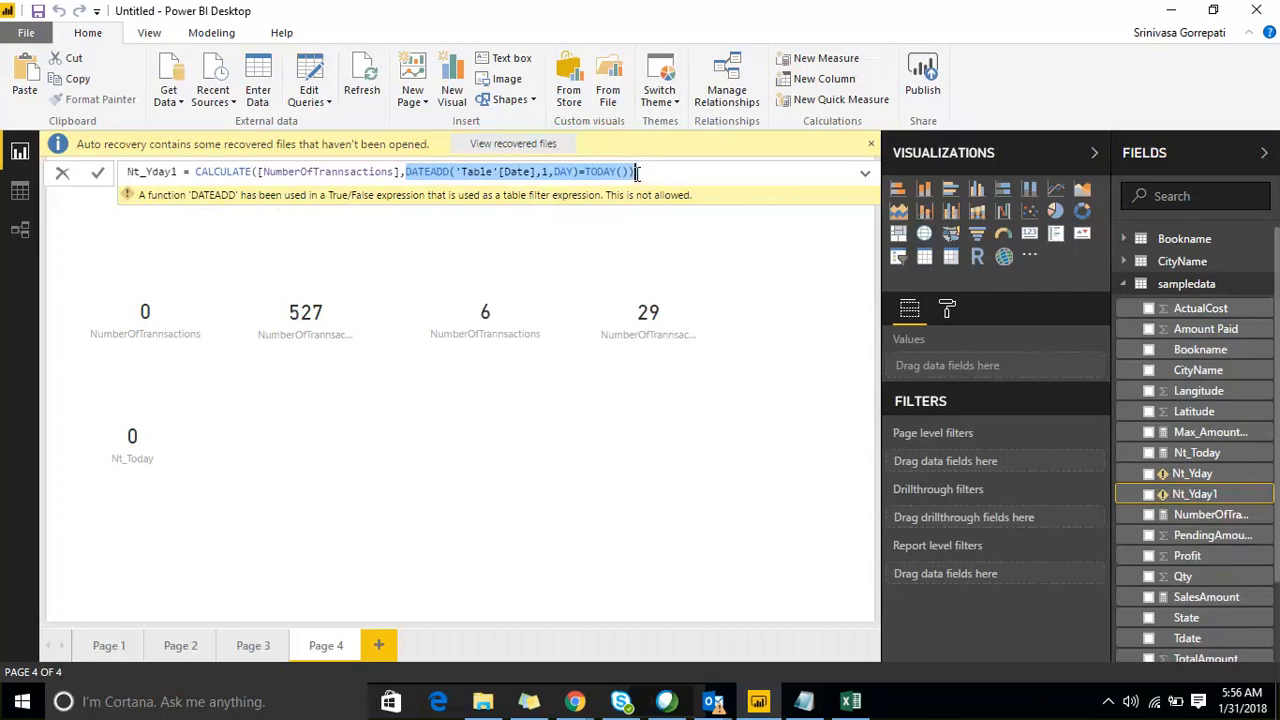
left_click(740, 34)
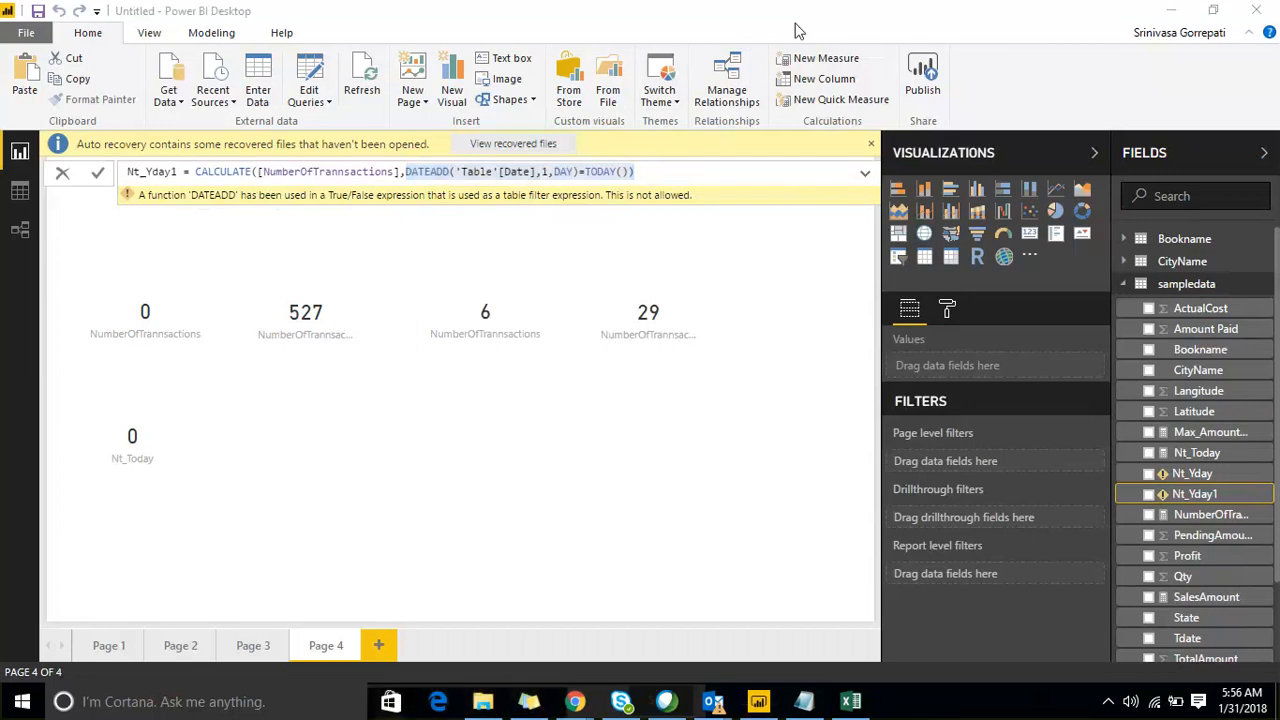
left_click(645, 177)
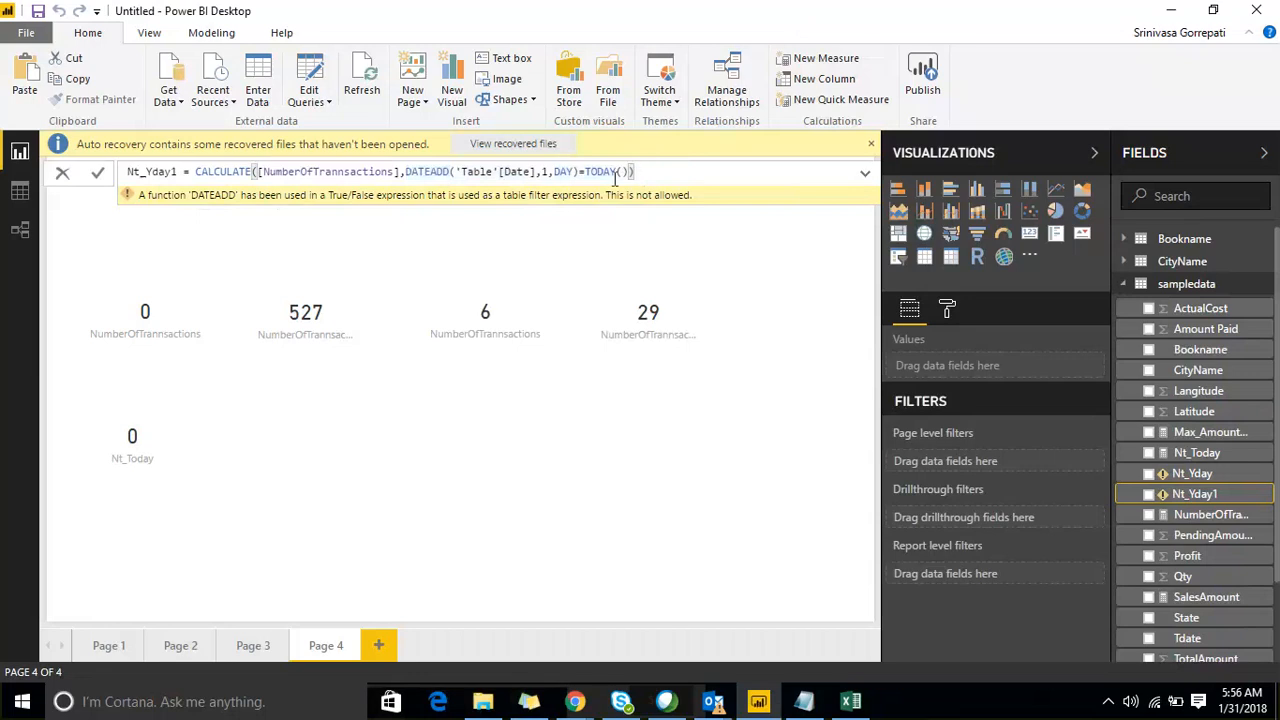
Close CALCULATE directly after DATEADD('Table'[Date],1,DAY) in Nt_Yday1 and remove the surplus parentheses after TODAY().
left_click(579, 172)
type(")")
key("Right")
key("Right")
key("Right")
key("Right")
key("End")
key("BackSpace")
type("))")
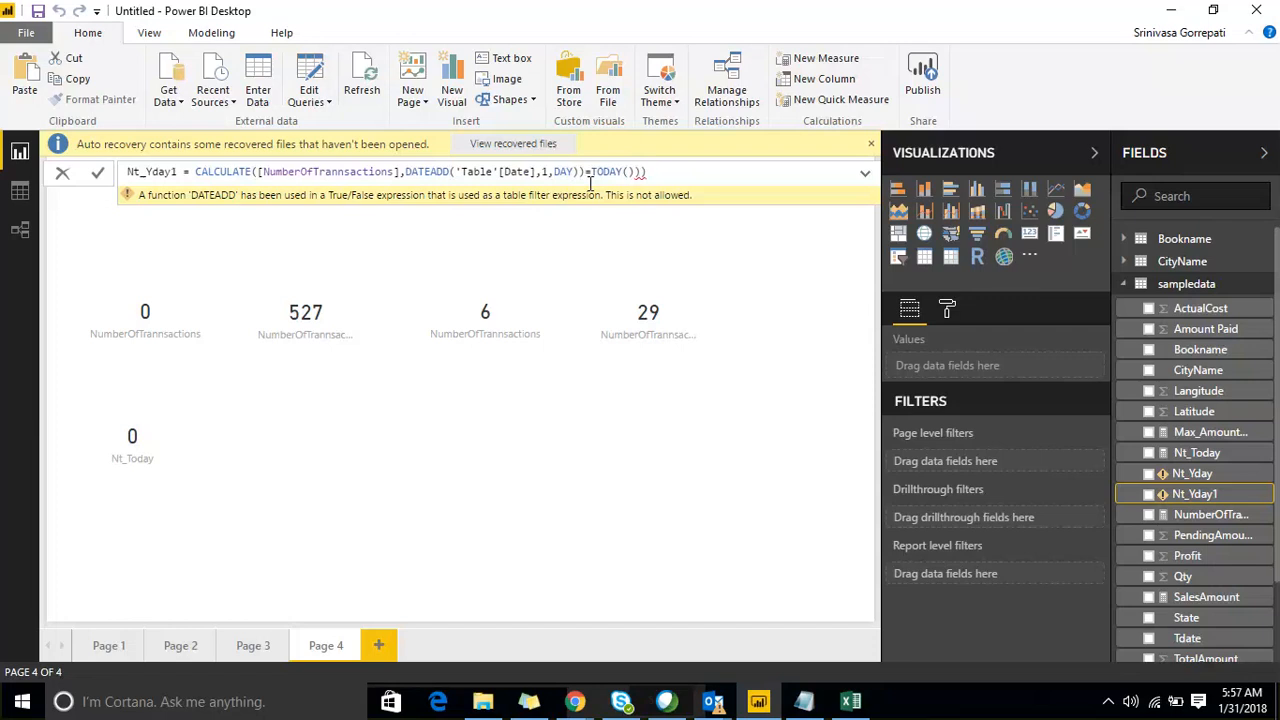
key("BackSpace")
key("BackSpace")
Review the NumberOfTrannsactions, DATEADD and TODAY() parts of the Nt_Yday1 formula in turn.
left_click_drag(399, 172, 261, 172)
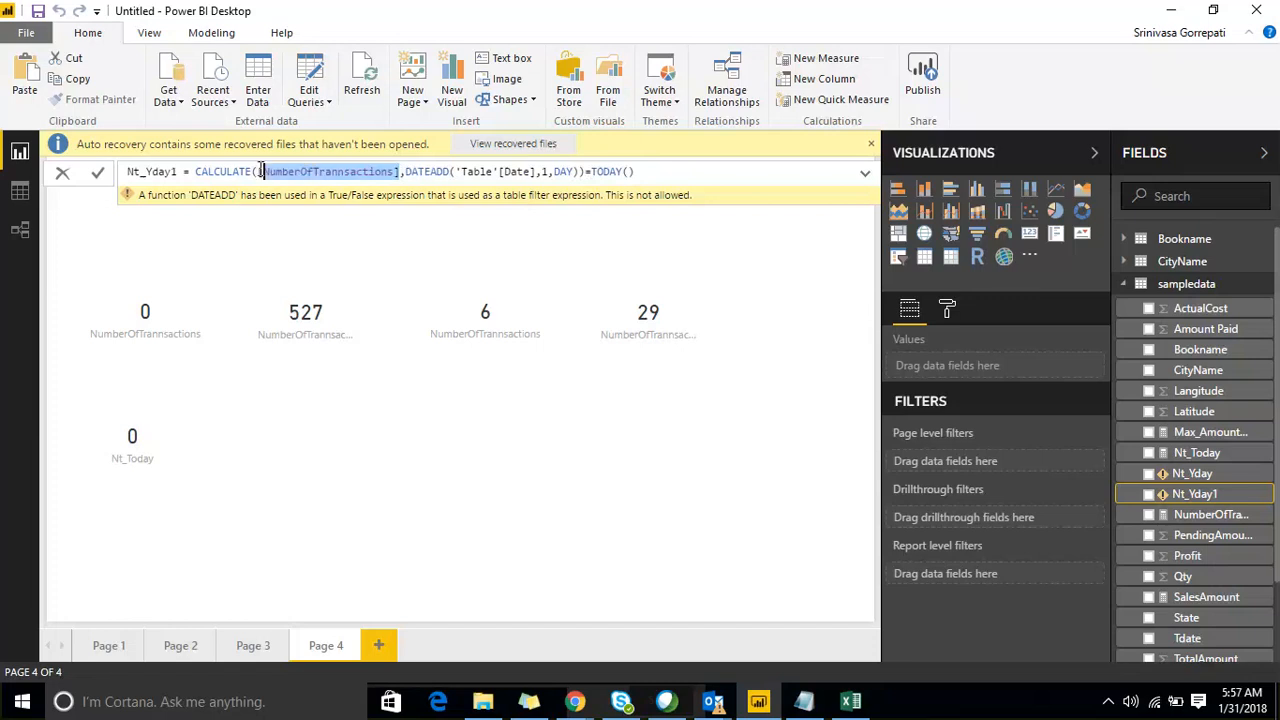
left_click(406, 174)
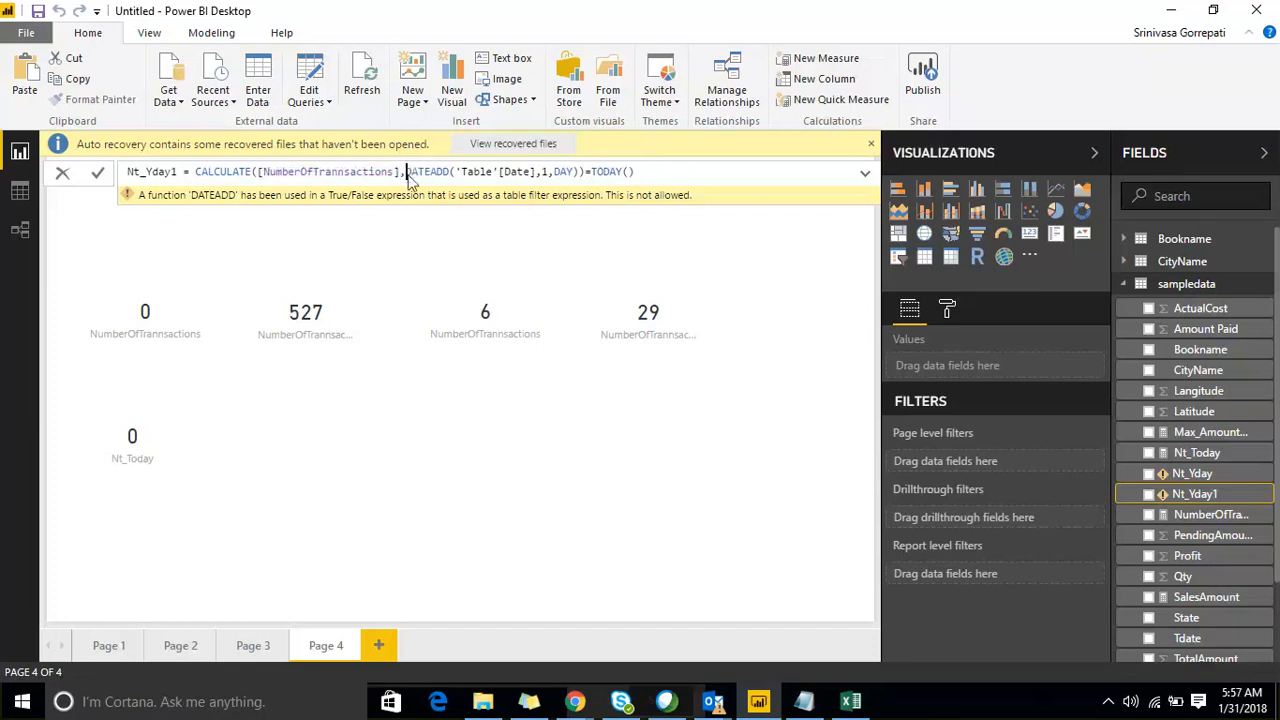
left_click_drag(407, 175, 636, 172)
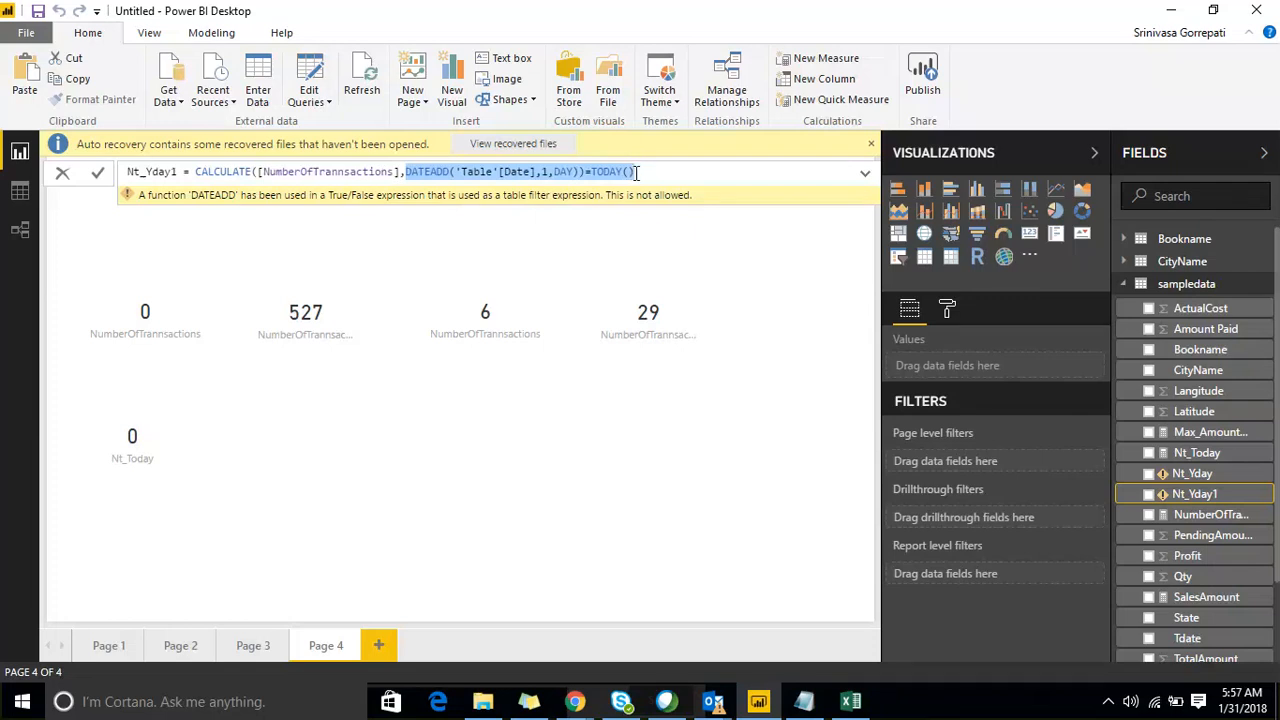
left_click(643, 171)
key("shift+Left")
key("shift+Left")
key("shift+Left")
key("shift+Left")
key("shift+Left")
key("shift+Left")
key("shift+Left")
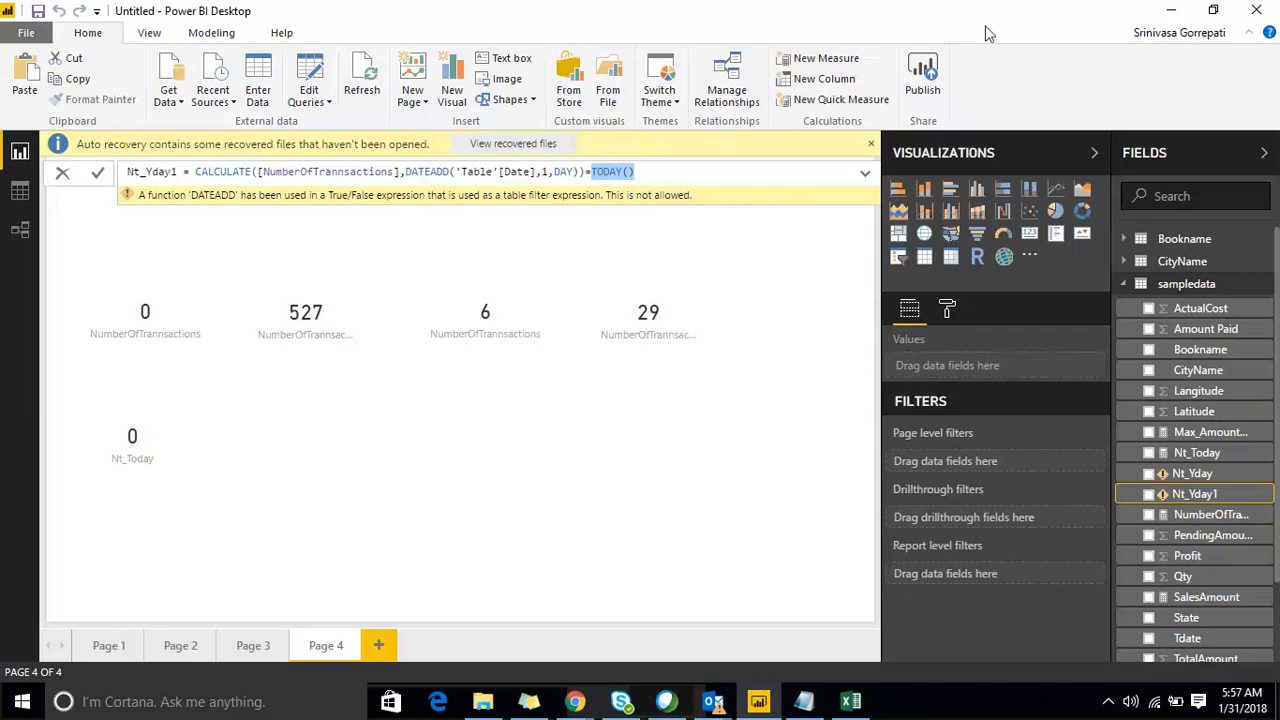
mouse_move(545, 228)
left_mouse_down()
mouse_move(661, 220)
mouse_move(690, 265)
left_mouse_up()
left_click_drag(628, 337, 735, 271)
mouse_move(688, 405)
left_mouse_down()
mouse_move(766, 397)
mouse_move(820, 460)
mouse_move(786, 523)
mouse_move(828, 440)
mouse_move(818, 580)
mouse_move(875, 560)
mouse_move(915, 672)
left_mouse_up()
mouse_move(768, 156)
left_mouse_down()
mouse_move(742, 188)
mouse_move(800, 156)
left_mouse_up()
left_click_drag(790, 136, 794, 176)
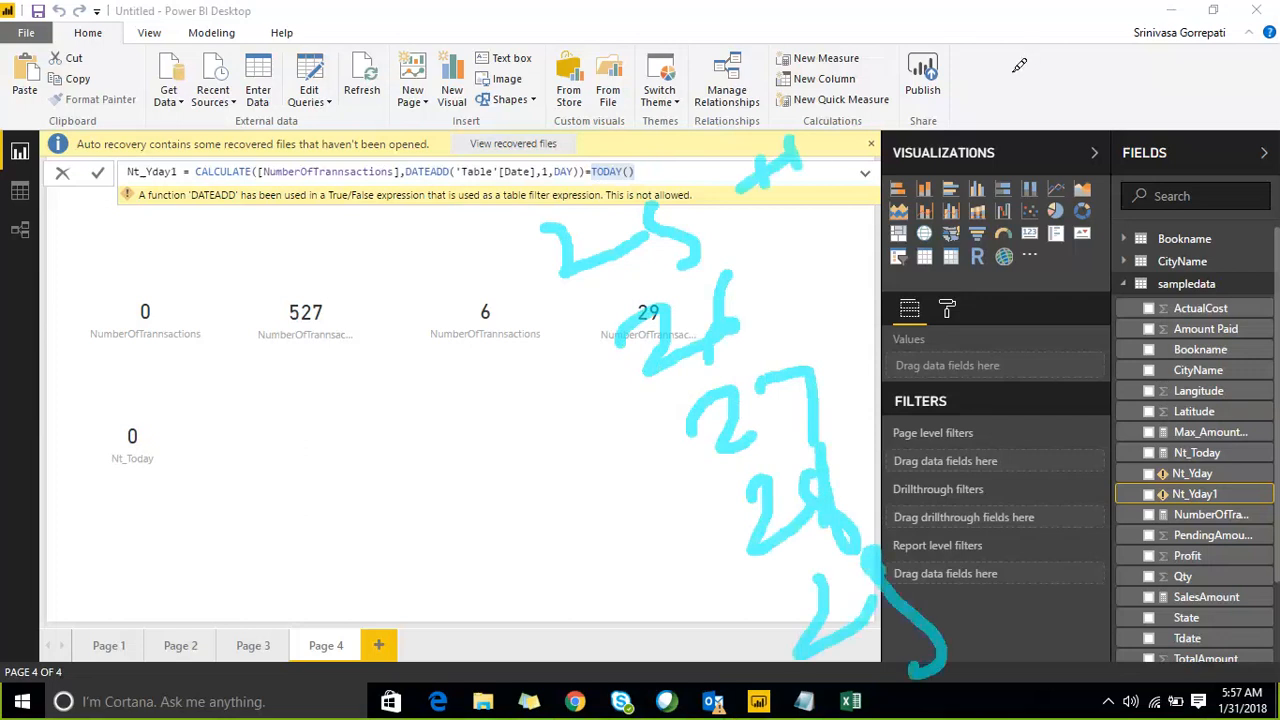
left_click_drag(1003, 70, 1032, 142)
left_click_drag(1065, 56, 1102, 119)
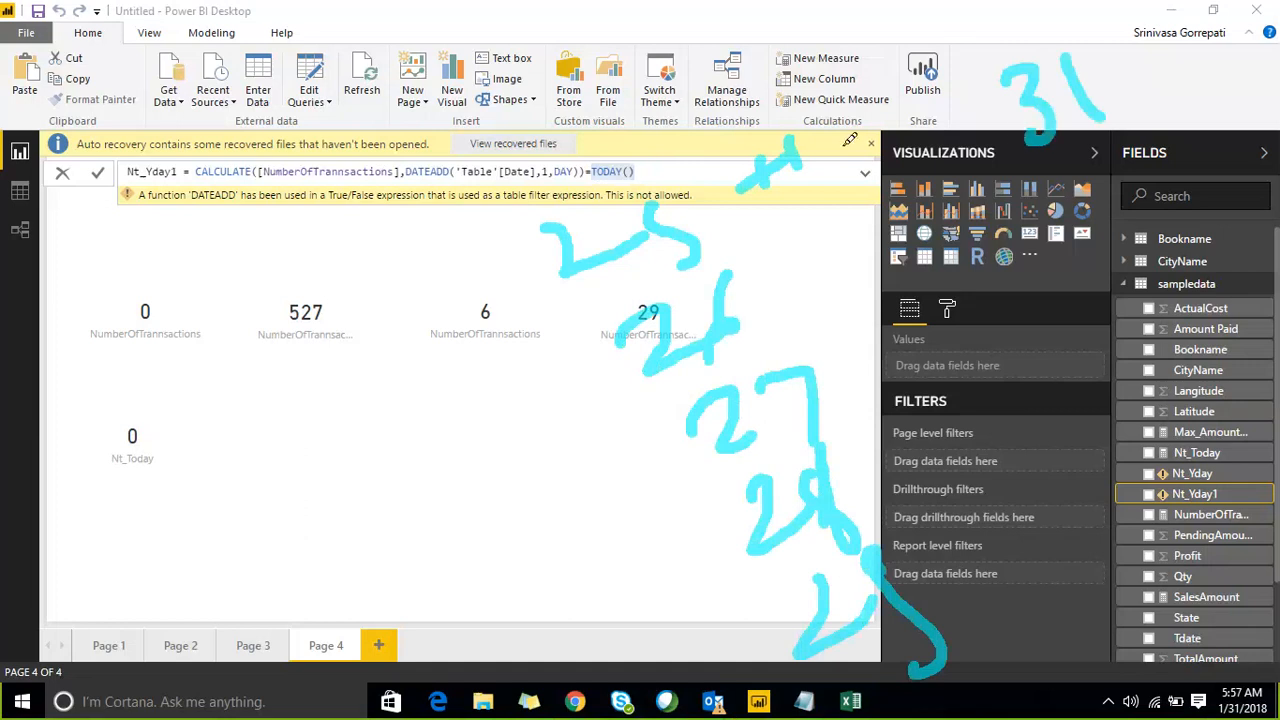
left_click_drag(748, 104, 664, 183)
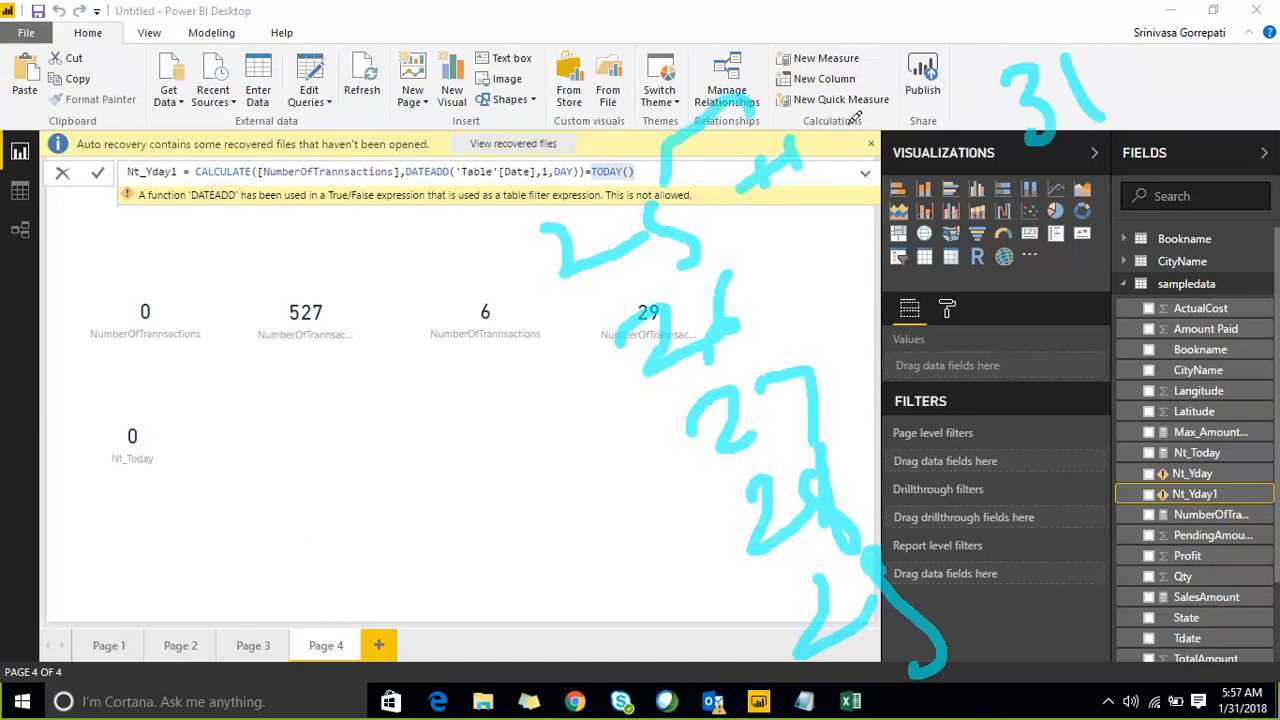
left_click_drag(862, 130, 940, 108)
left_click_drag(1033, 20, 1047, 170)
left_click_drag(922, 118, 888, 152)
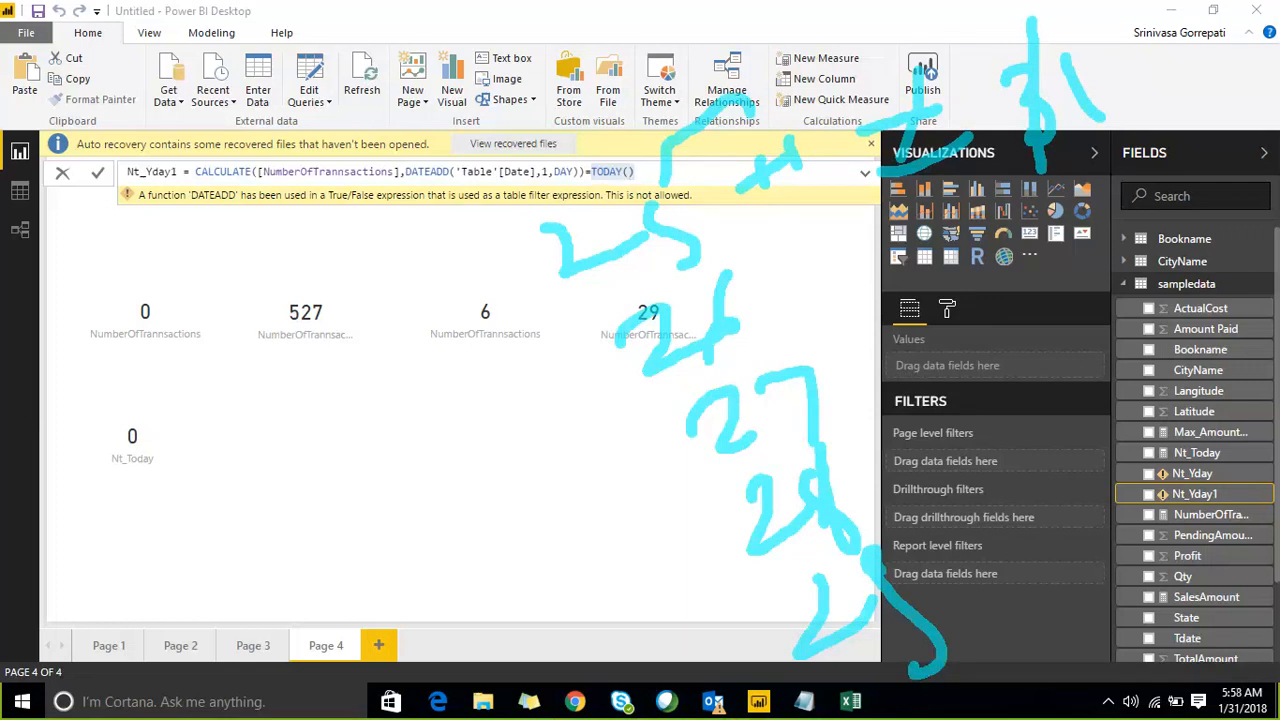
key("Escape")
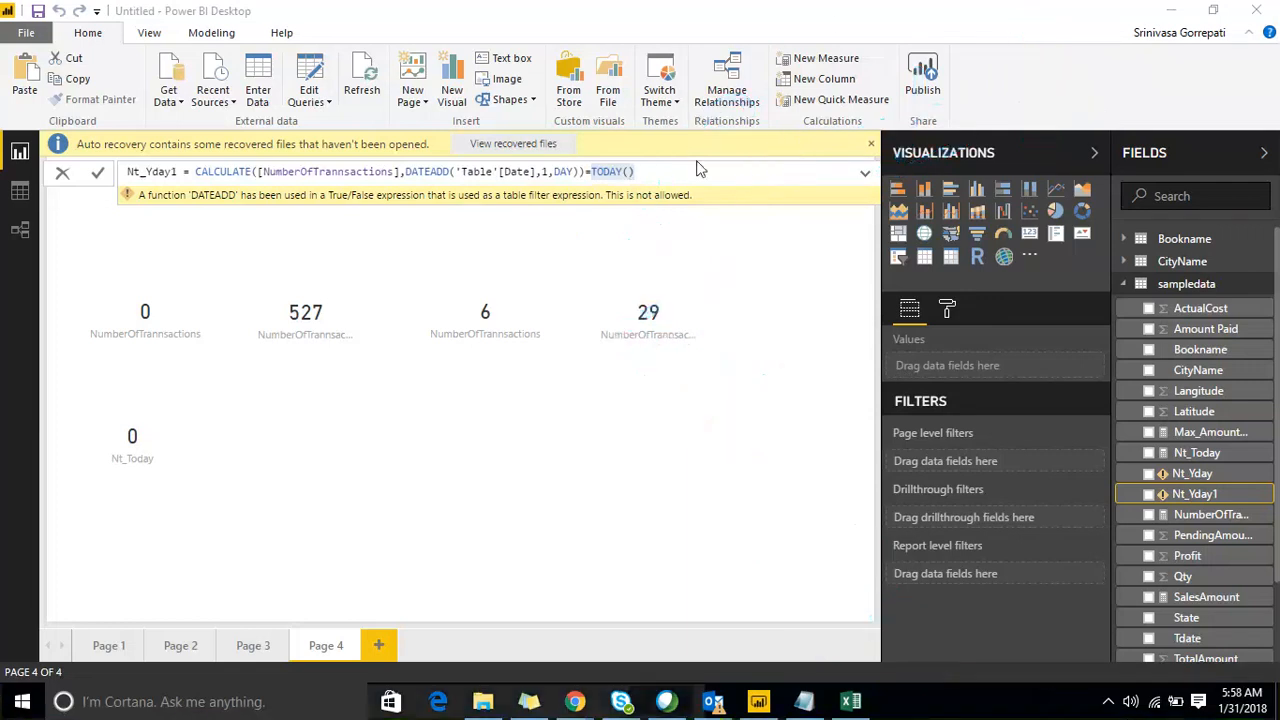
Delete DATEADD('Table'[Date],1,DAY))=TODAY() from the Nt_Yday1 formula, keeping the comma after NumberOfTrannsactions.
left_click(665, 170)
key("shift+Left")
key("shift+Left")
key("shift+Left")
key("shift+Left")
key("shift+Left")
key("shift+Left")
key("shift+Left")
key("shift+Left")
key("shift+Left")
key("shift+Left")
key("shift+Left")
key("shift+Left")
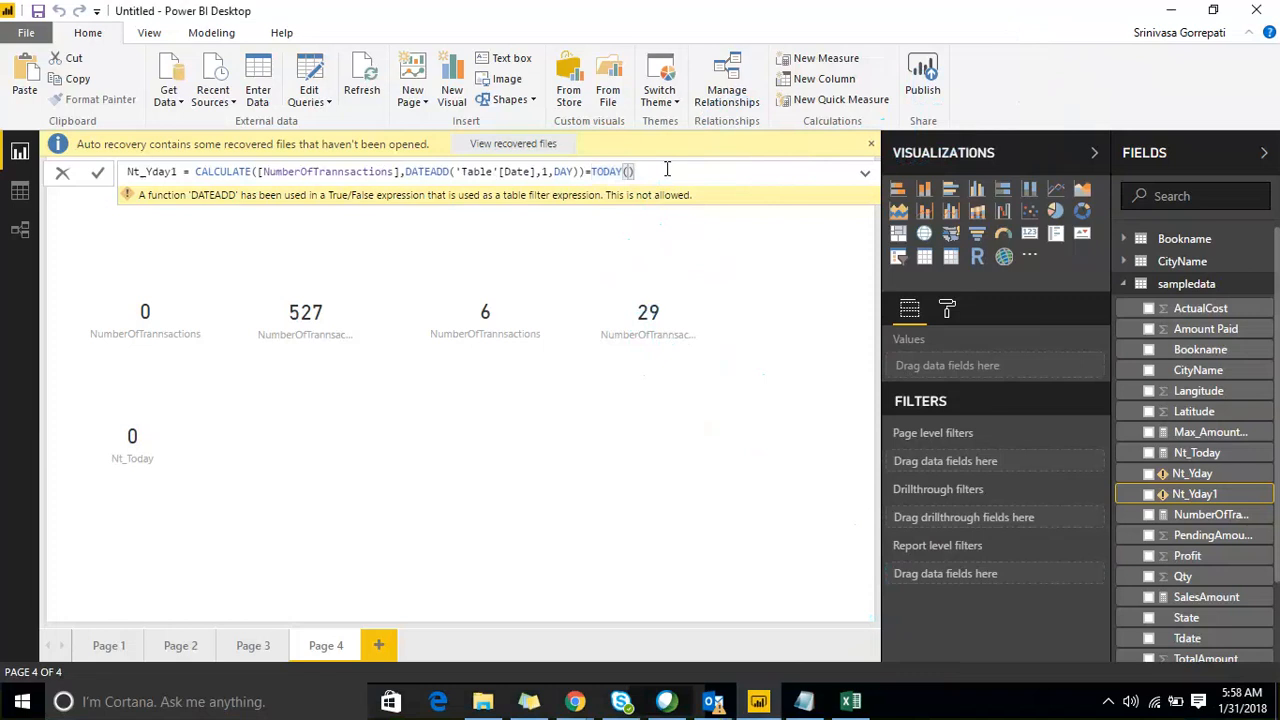
key("shift+Left")
key("shift+Left")
key("shift+Left")
key("shift+Left")
key("shift+Left")
key("shift+Left")
key("shift+Left")
key("shift+Left")
key("shift+Left")
key("shift+Left")
key("shift+Left")
key("shift+Left")
key("shift+Left")
key("shift+Left")
key("shift+Left")
key("shift+Left")
key("shift+Left")
key("shift+Left")
key("shift+Left")
key("shift+Left")
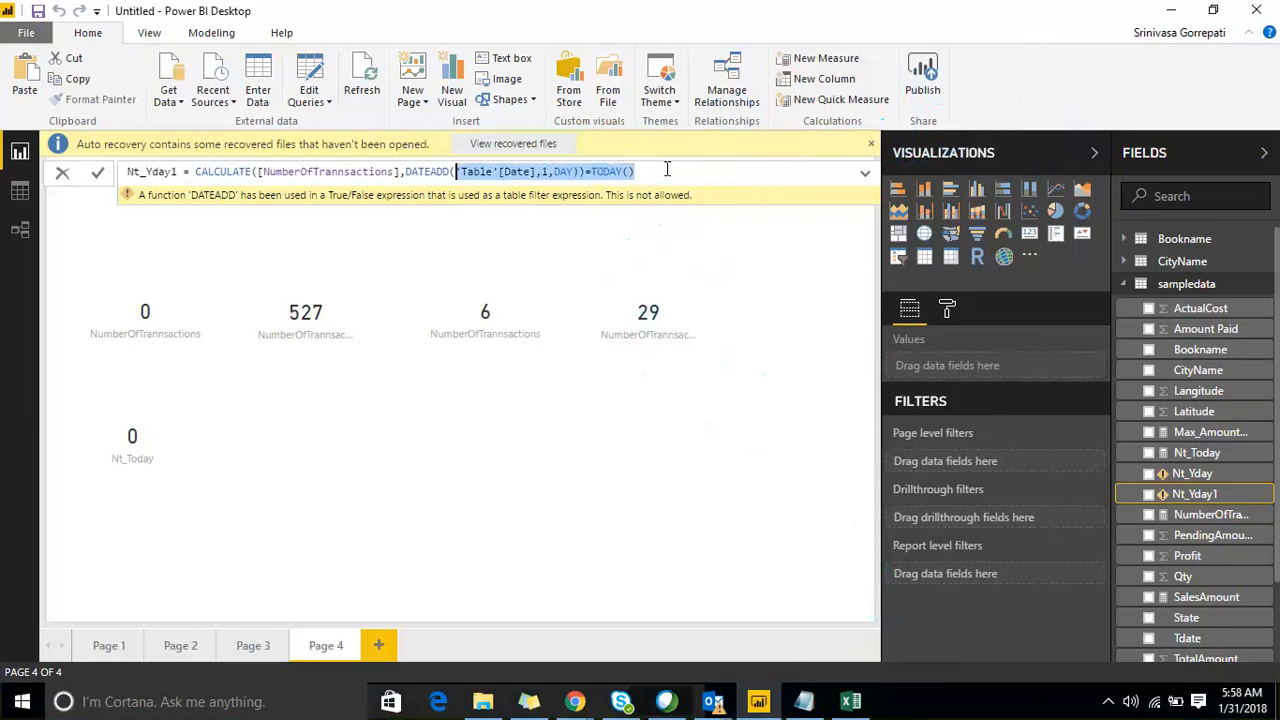
key("shift+Right")
key("BackSpace")
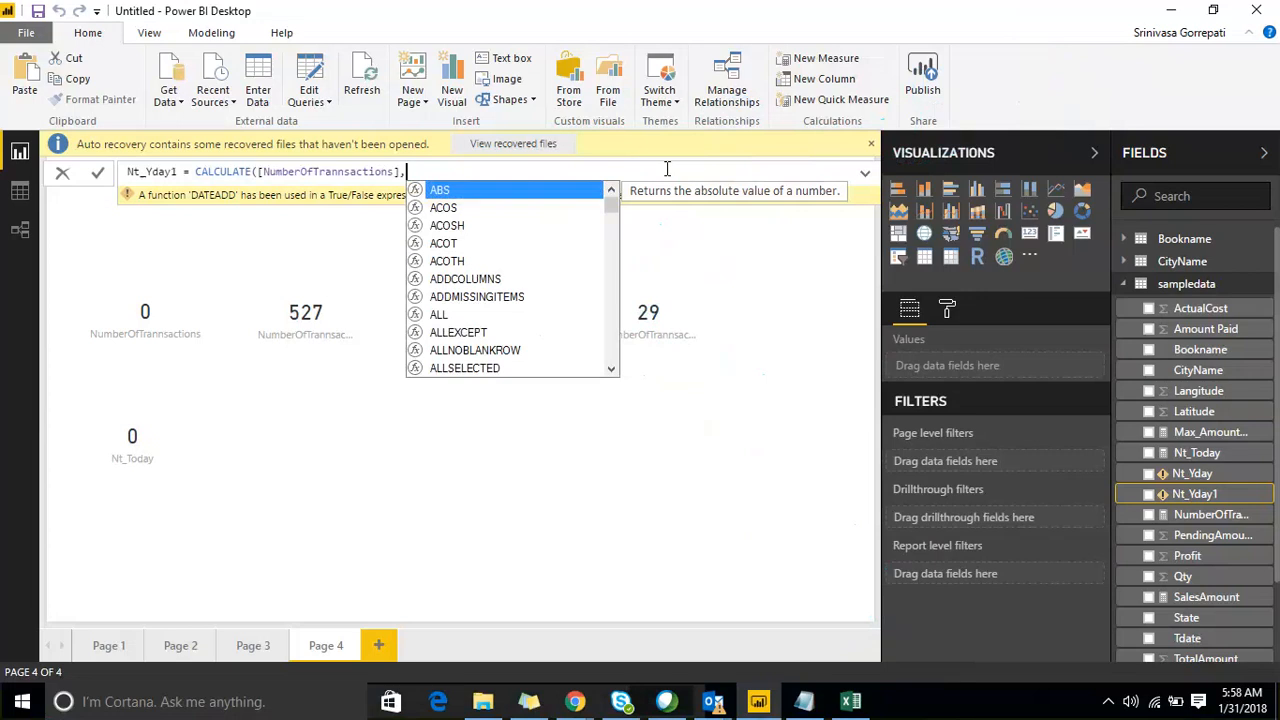
type("Pre")
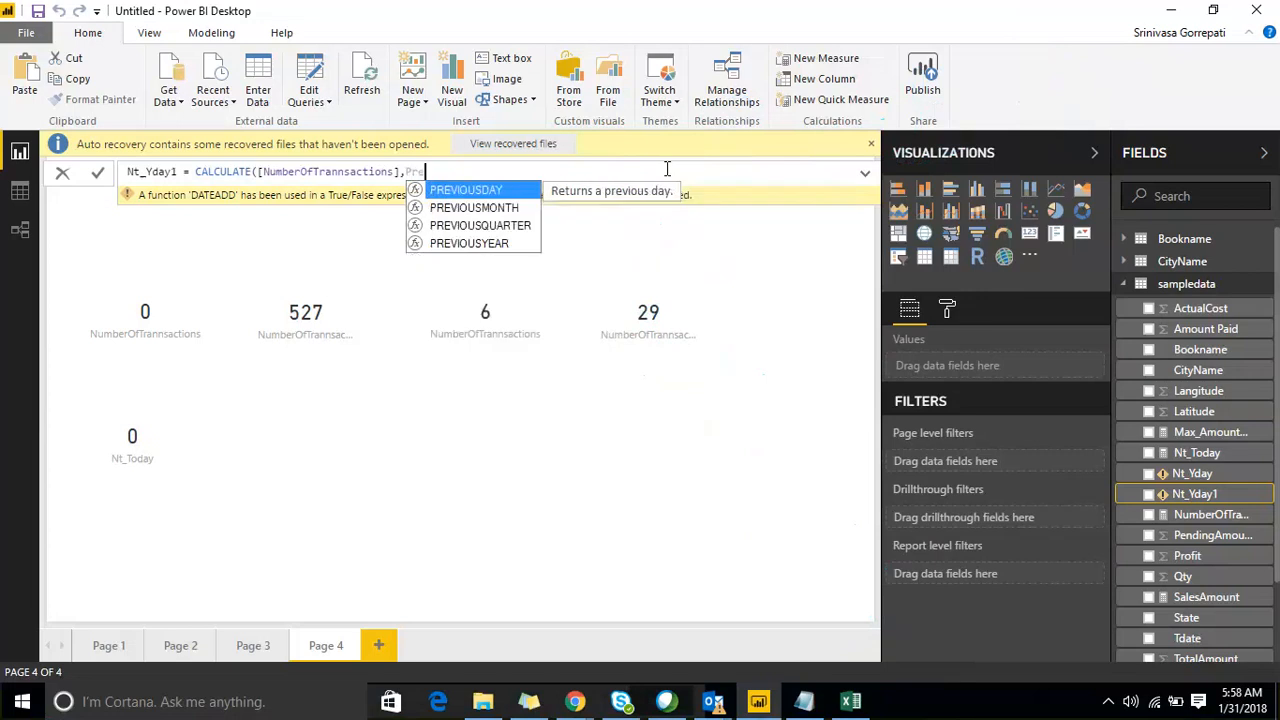
key("Tab")
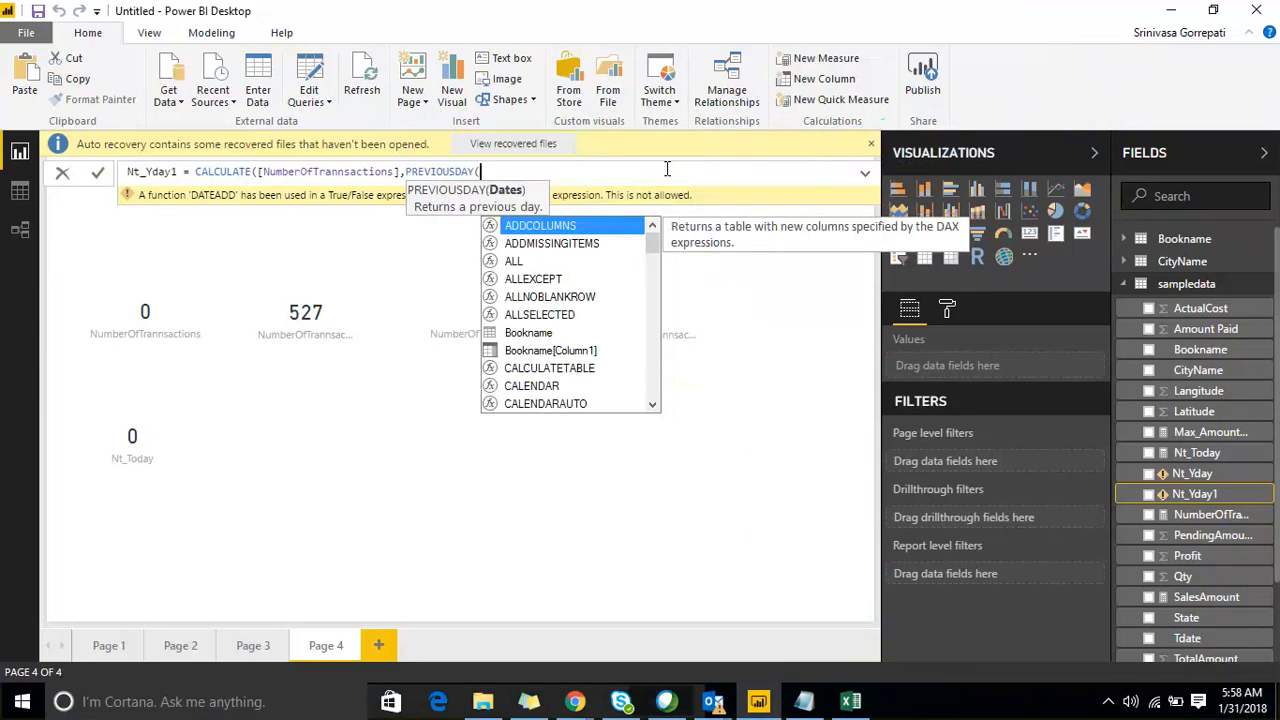
key("BackSpace")
key("BackSpace")
key("BackSpace")
key("BackSpace")
key("BackSpace")
key("BackSpace")
key("BackSpace")
key("BackSpace")
key("BackSpace")
key("BackSpace")
key("BackSpace")
key("BackSpace")
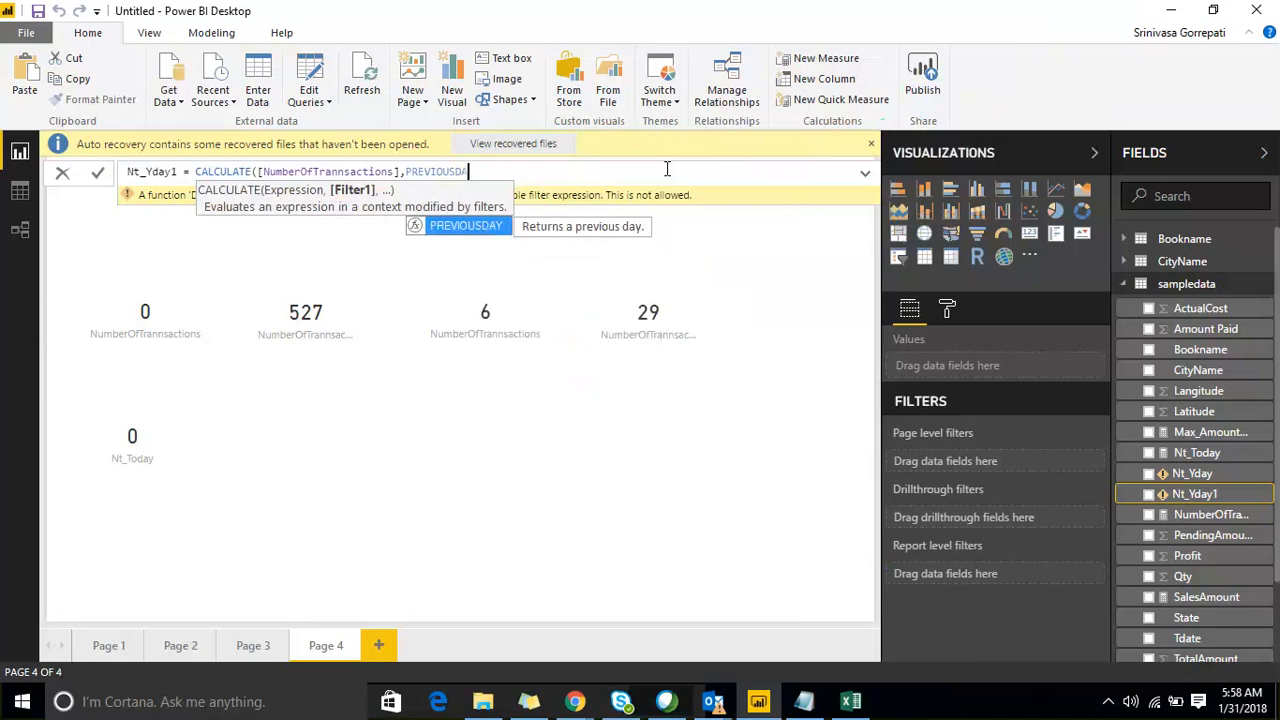
Try NEXTDAY('Table'[Date])=TODAY() as the CALCULATE filter in the Nt_Yday1 formula and commit it.
type("NEXTDAY(")
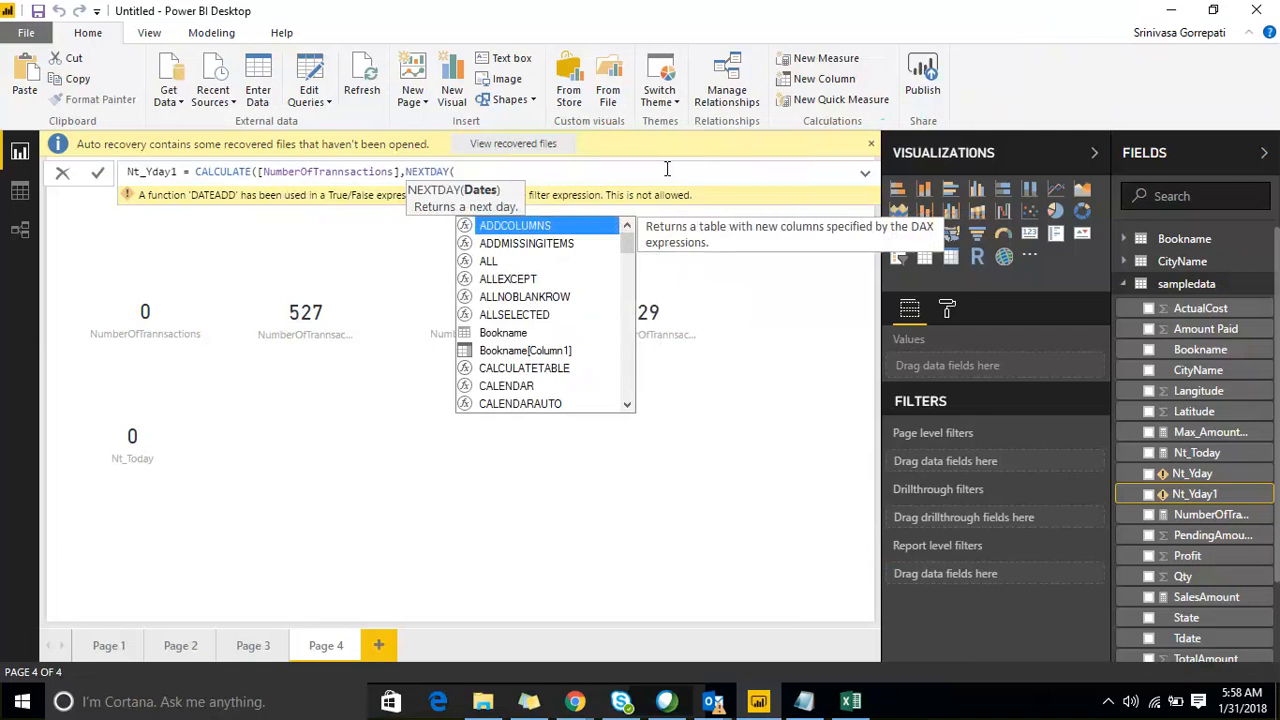
type("tab")
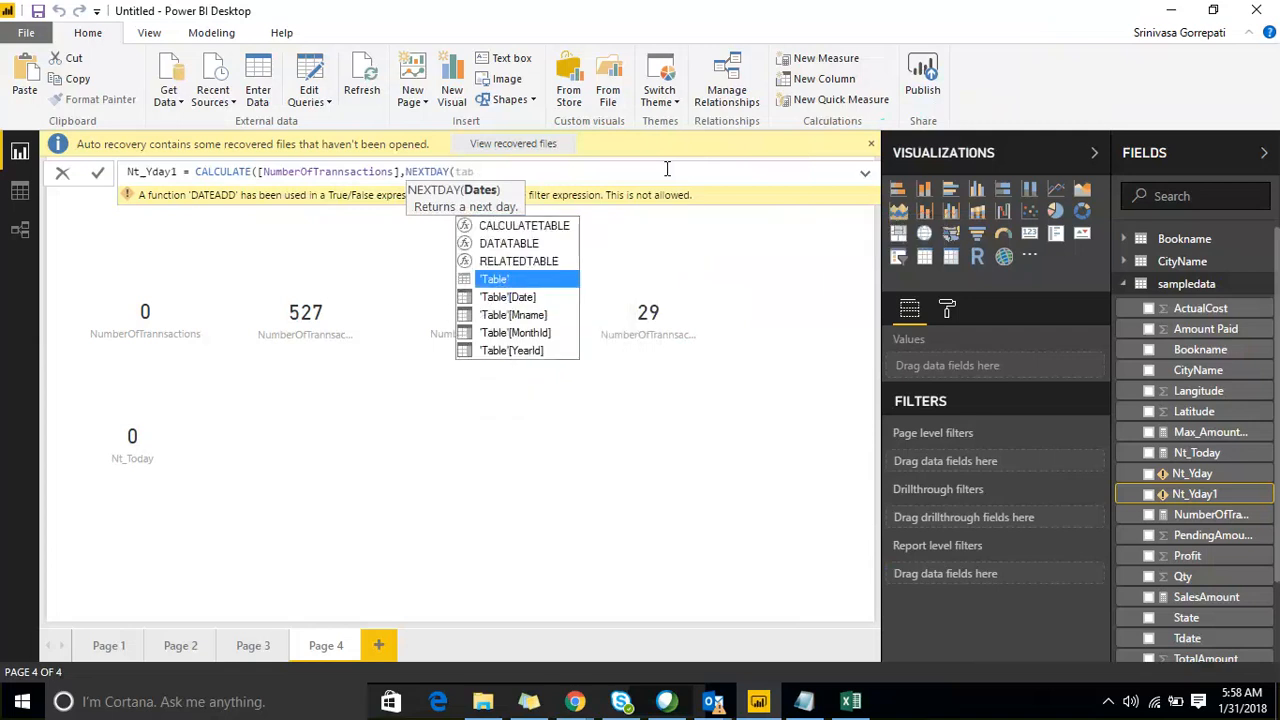
key("Down")
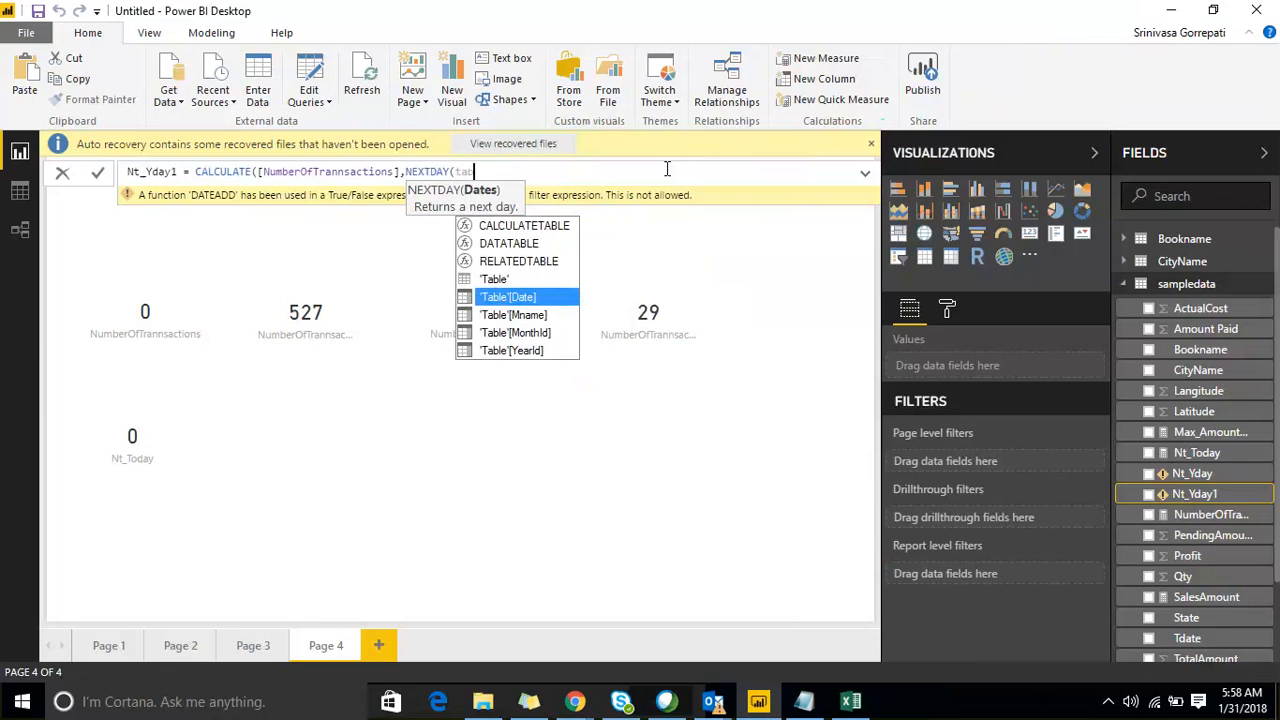
key("Tab")
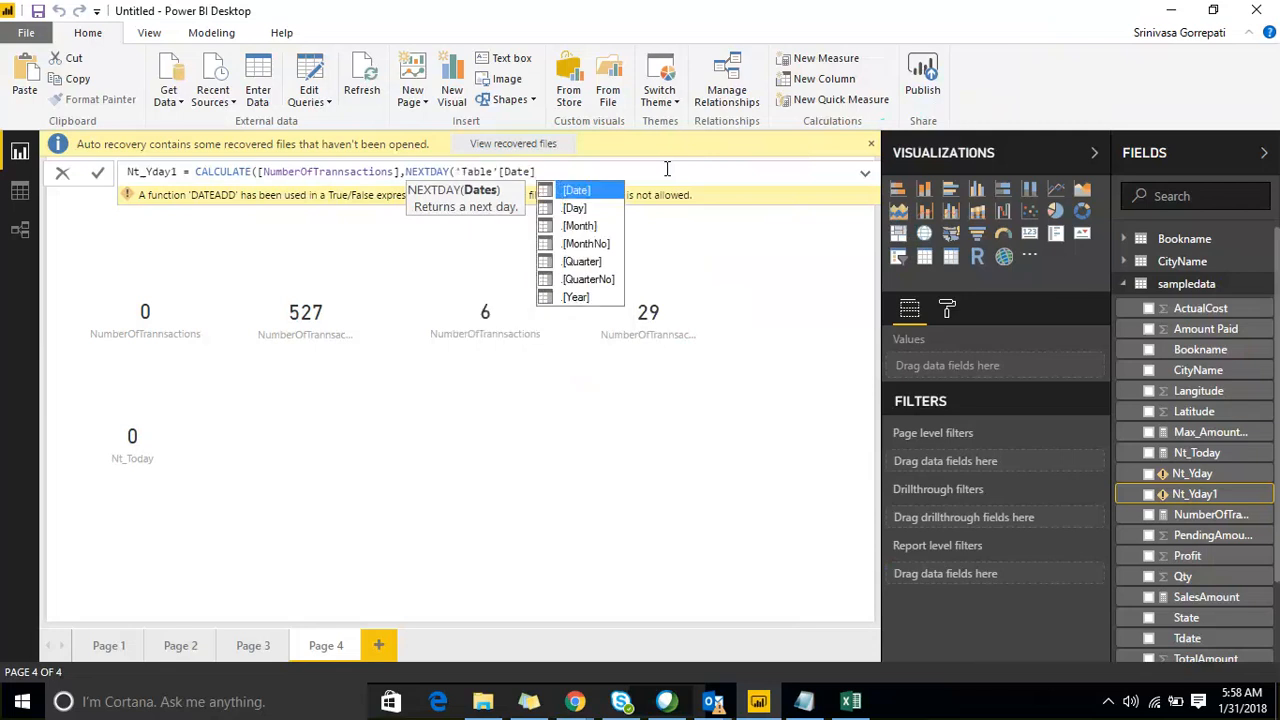
type(")=")
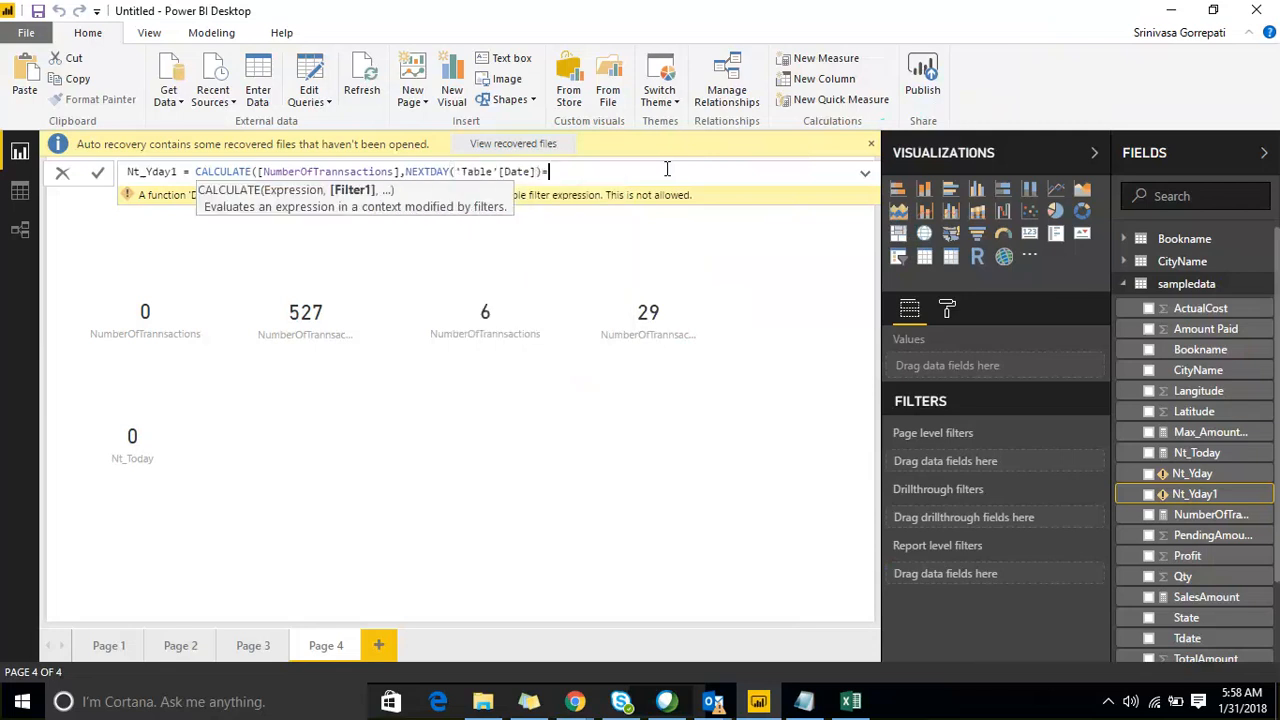
type("toda")
key("Tab")
type("))")
key("Return")
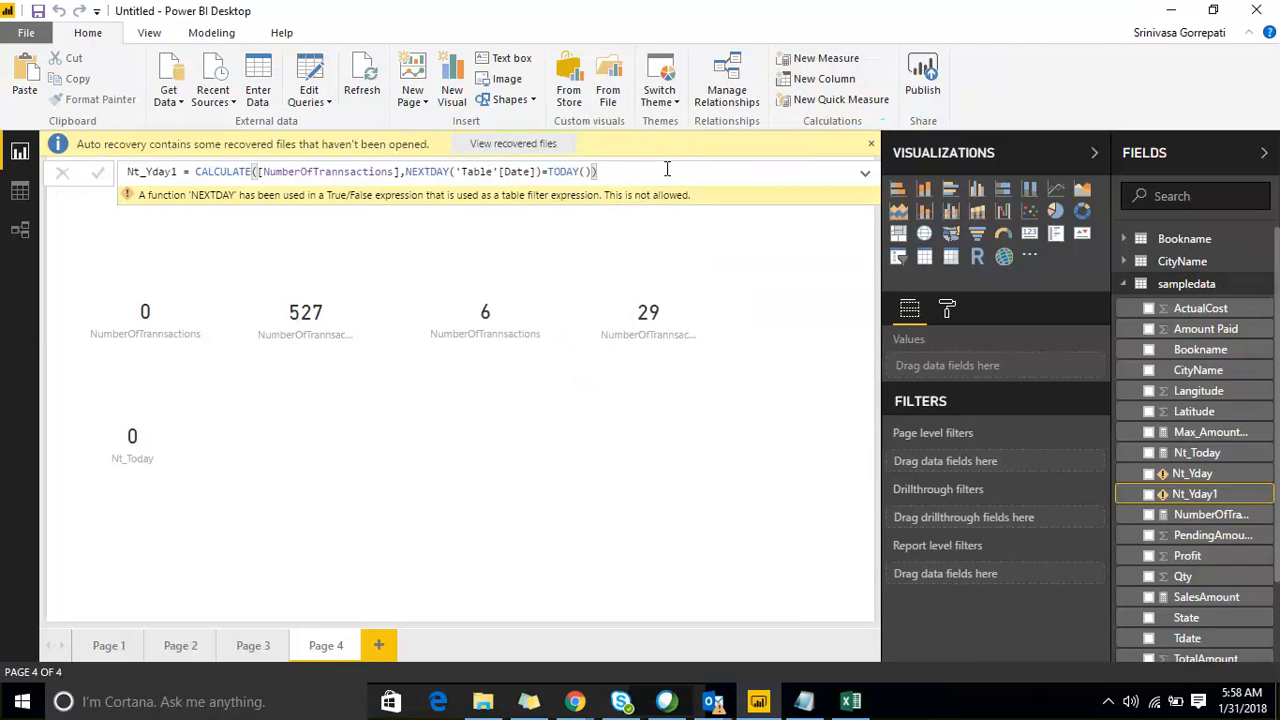
Examine the NEXTDAY('Table'[Date]) part of the Nt_Yday1 filter and its comparison with TODAY().
left_click(541, 172)
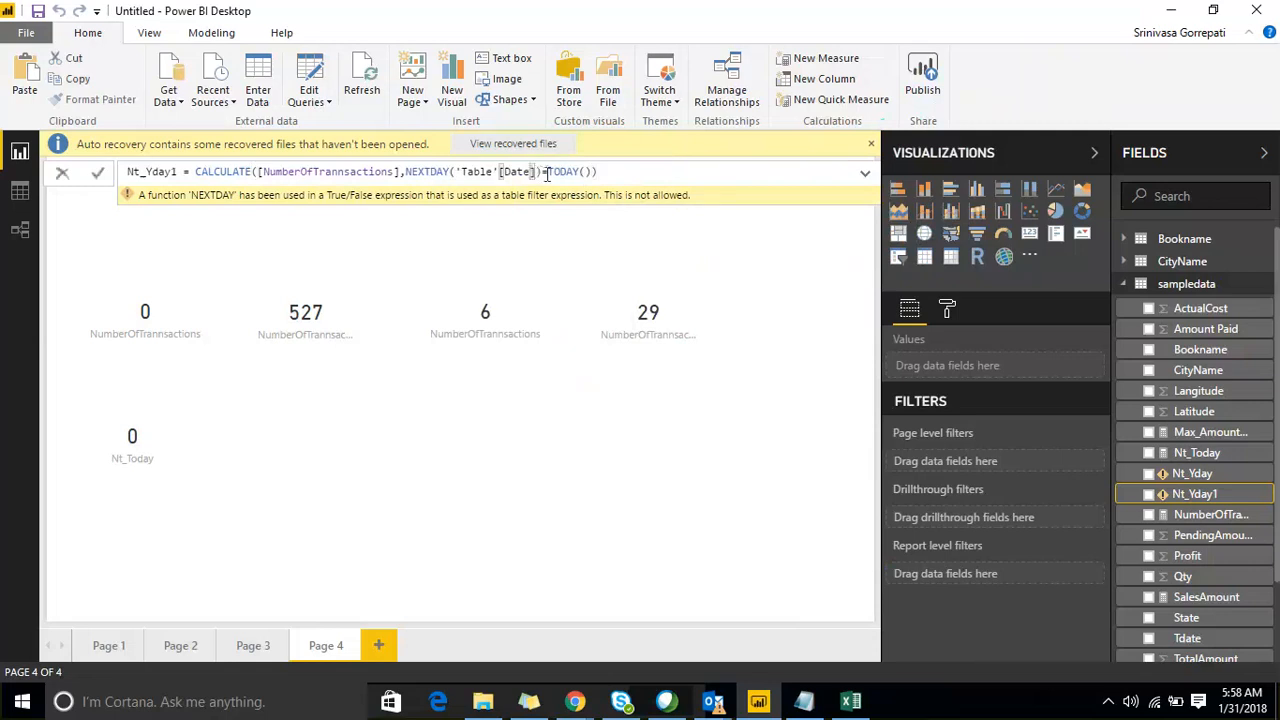
left_click(445, 173)
key("Right")
key("shift+Left")
key("shift+Left")
key("shift+Left")
key("shift+Left")
key("shift+Left")
key("shift+Left")
key("Left")
key("shift+Right")
key("shift+Right")
key("shift+Right")
key("shift+Right")
key("shift+Right")
key("shift+Right")
key("shift+Right")
key("shift+Right")
key("shift+Right")
key("shift+Right")
key("shift+Right")
key("shift+Right")
key("shift+Right")
key("shift+Right")
key("shift+Right")
key("shift+Right")
key("shift+Right")
key("shift+Right")
key("shift+Right")
key("shift+Right")
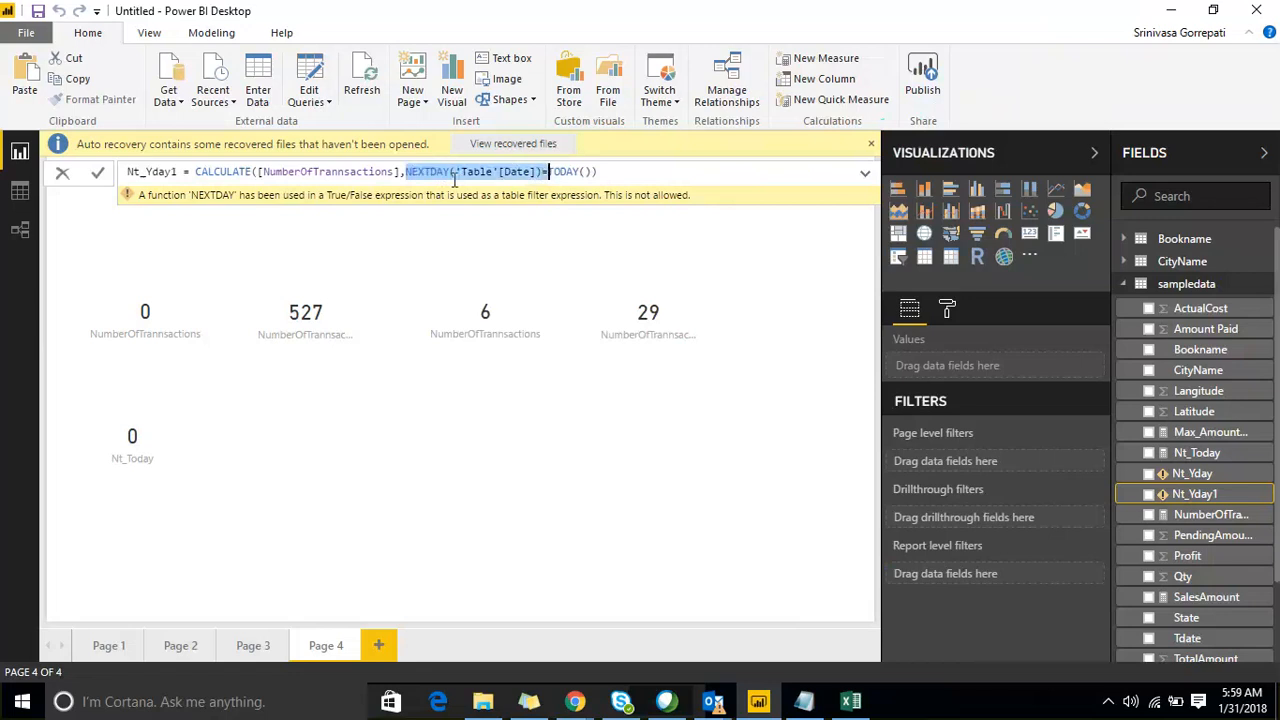
key("shift+Left")
key("Left")
key("Left")
key("Left")
key("Left")
key("Left")
key("Left")
key("Left")
key("Left")
key("Left")
key("Left")
key("Left")
key("Left")
key("Left")
key("Left")
key("Left")
key("Left")
key("Left")
key("Left")
key("Left")
key("Left")
key("Left")
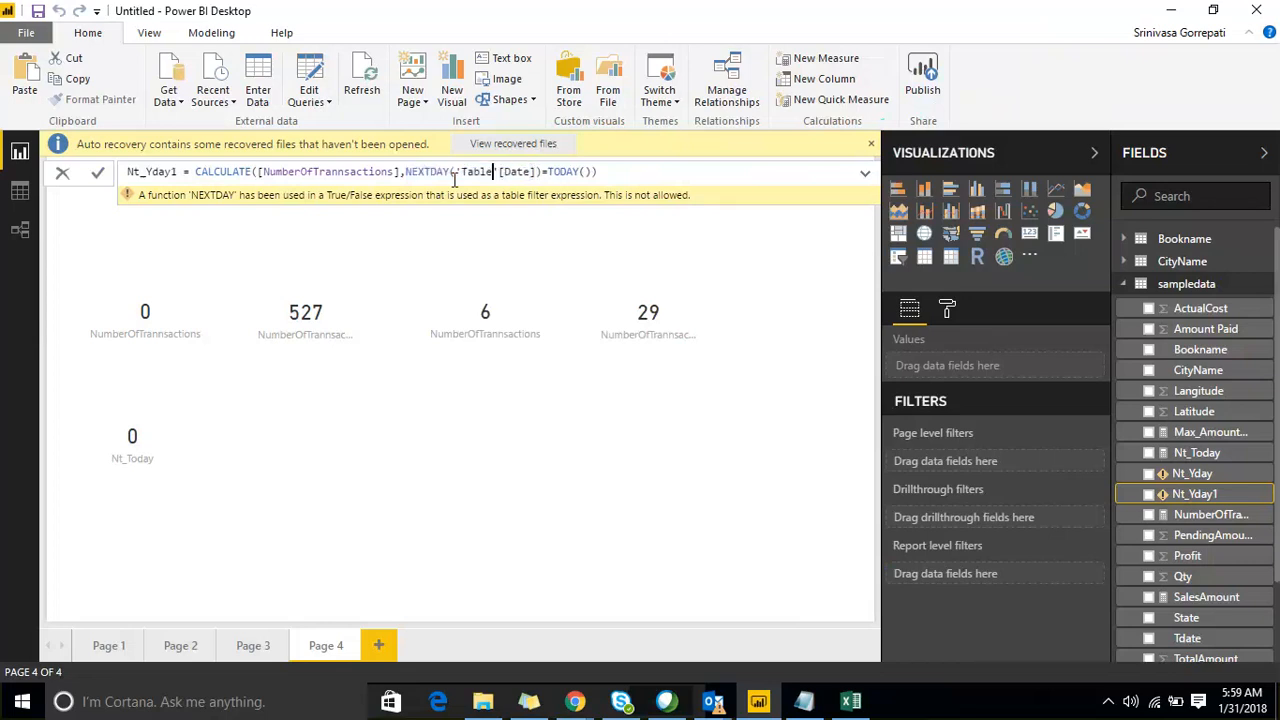
Delete the NEXTDAY('Table'[Date])=TODAY() filter from Nt_Yday1, keeping the comma after NumberOfTrannsactions, and leave the formula.
key("shift+End")
key("Delete")
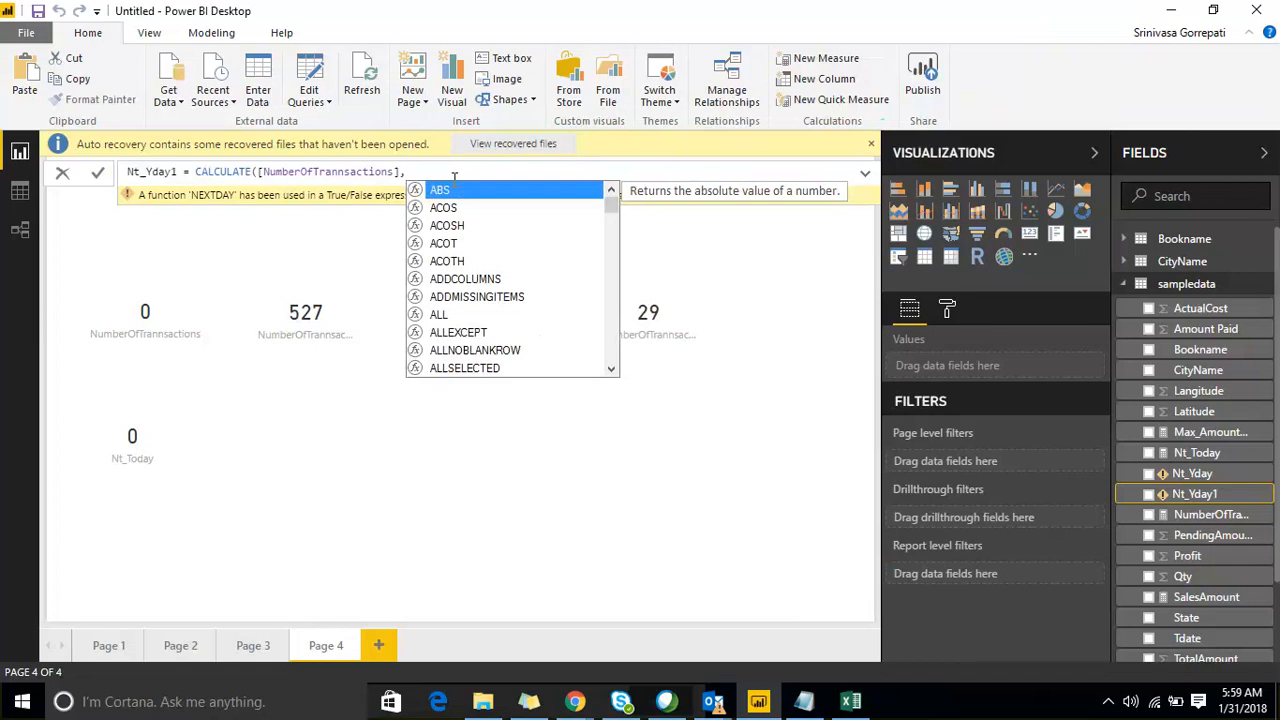
left_click(485, 440)
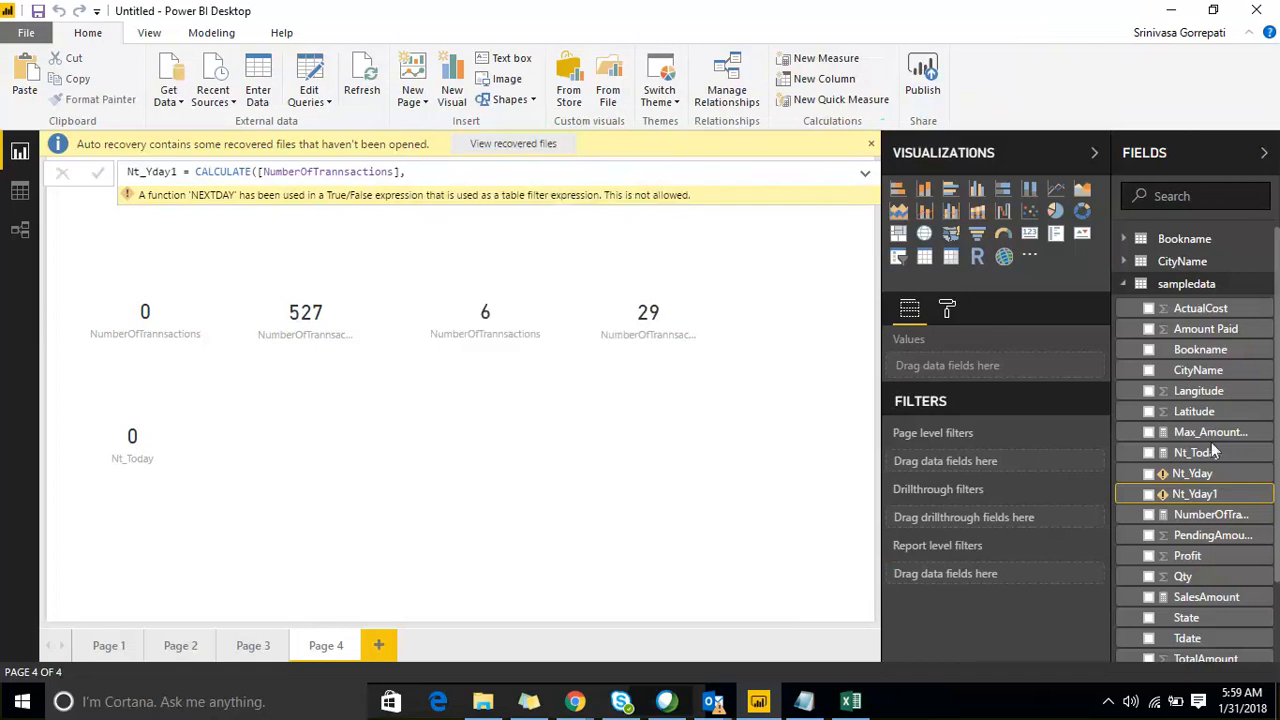
Open the Nt_Today measure and review its 'Table'[Date]=TODAY() filter.
left_click(1201, 453)
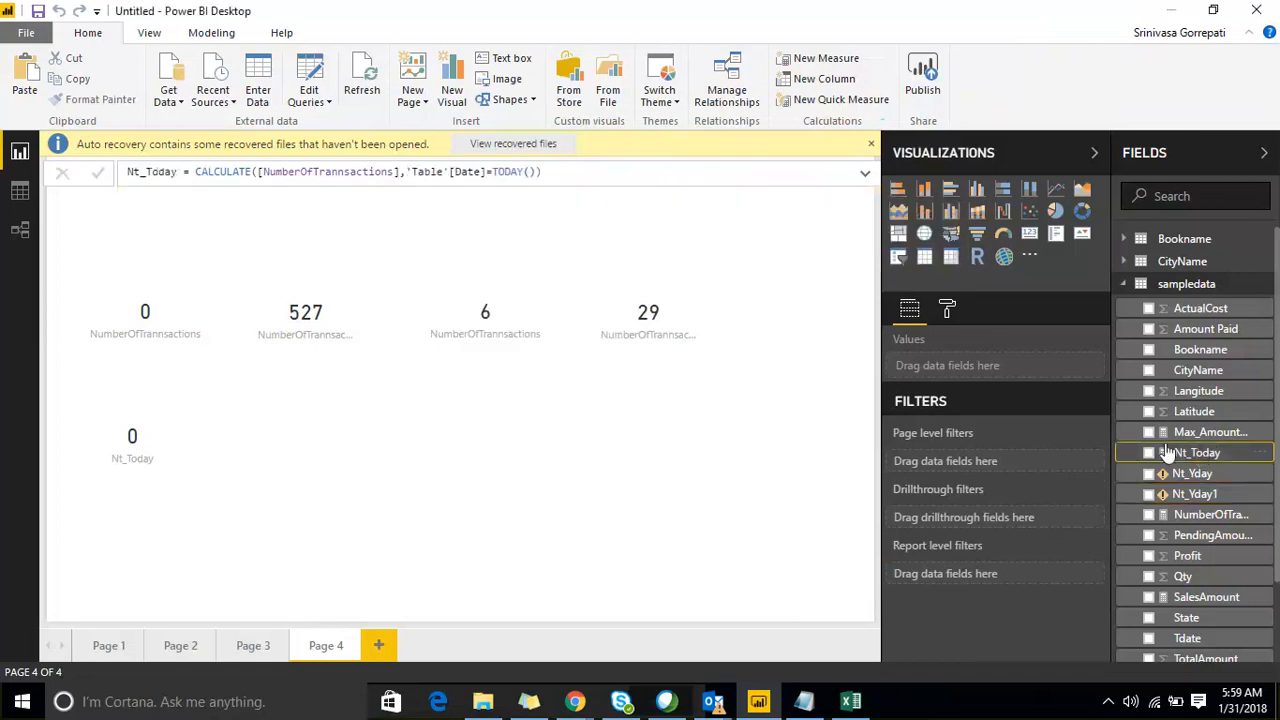
left_click(469, 174)
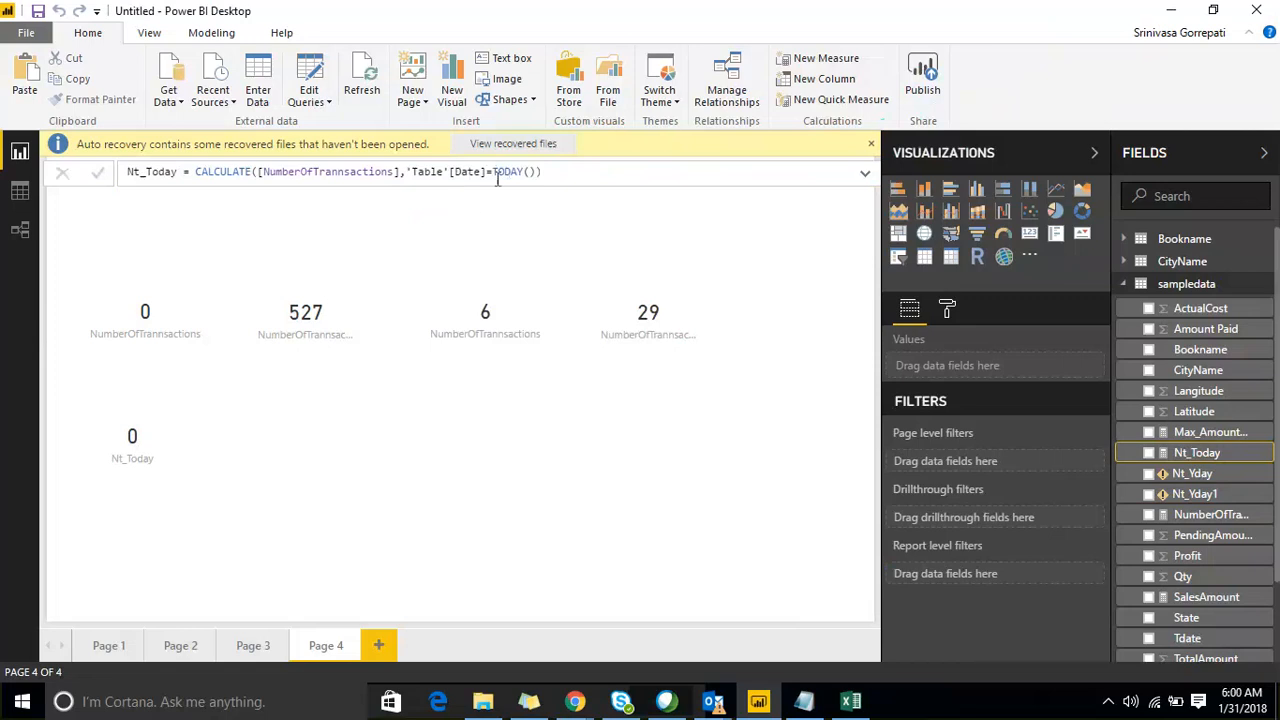
left_click_drag(495, 172, 550, 172)
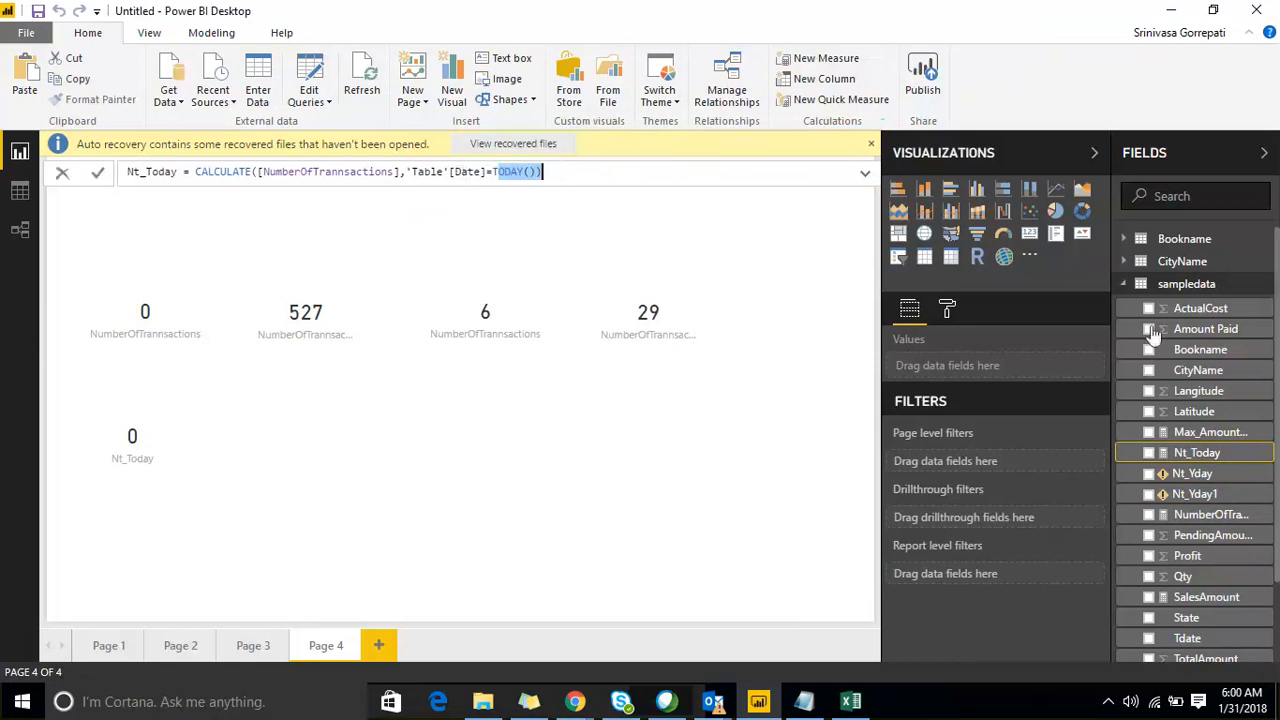
Reopen Nt_Yday1, remove its closing parenthesis and add 'Table'[Date] as the start of the CALCULATE filter.
left_click(1138, 492)
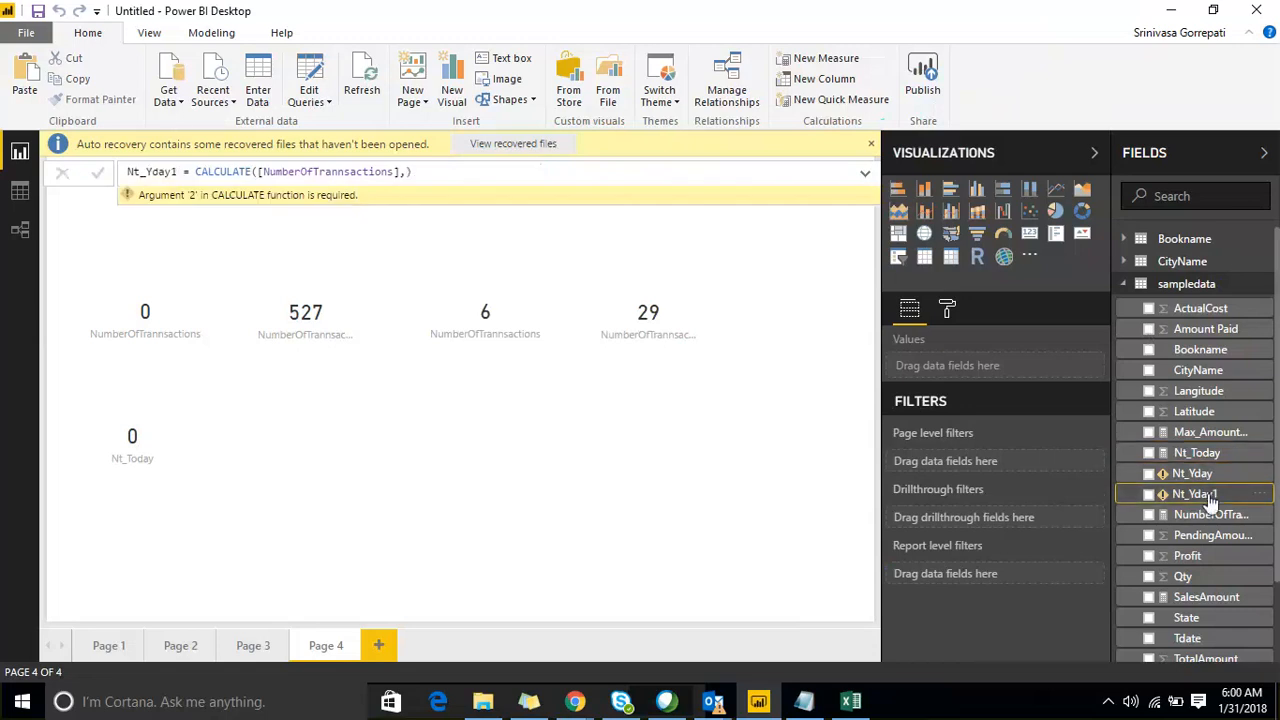
left_click(429, 175)
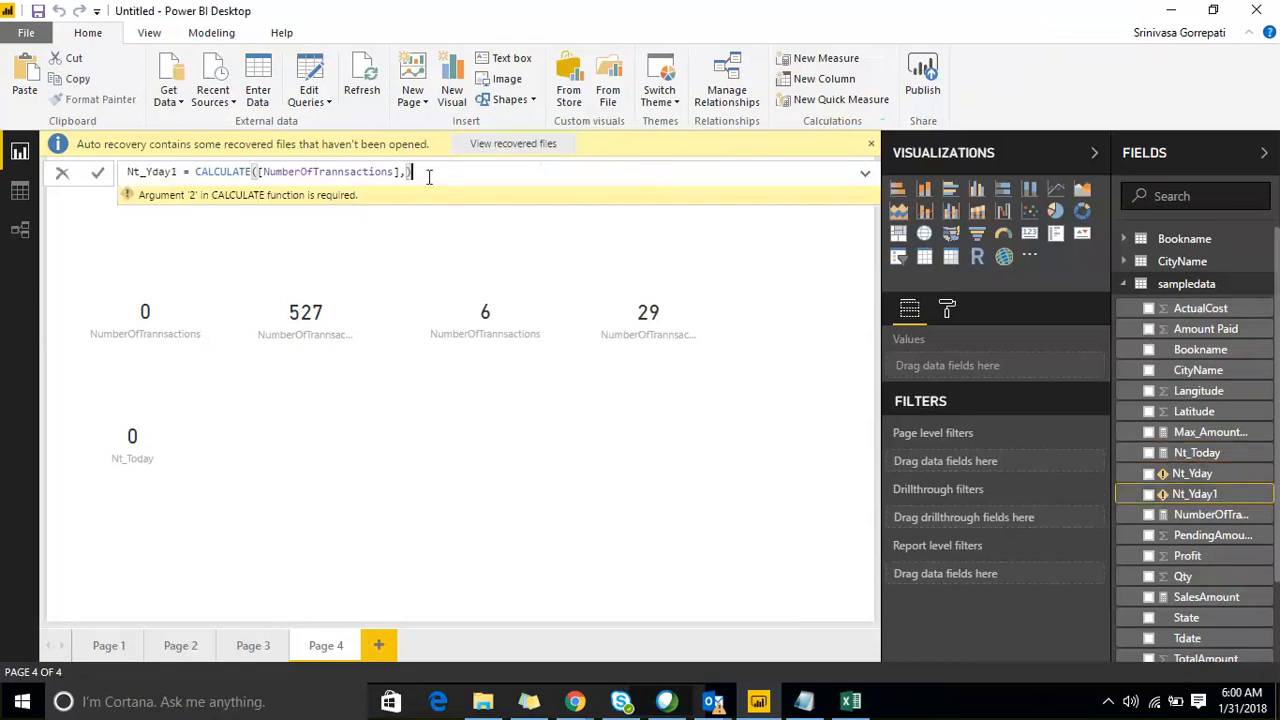
key("BackSpace")
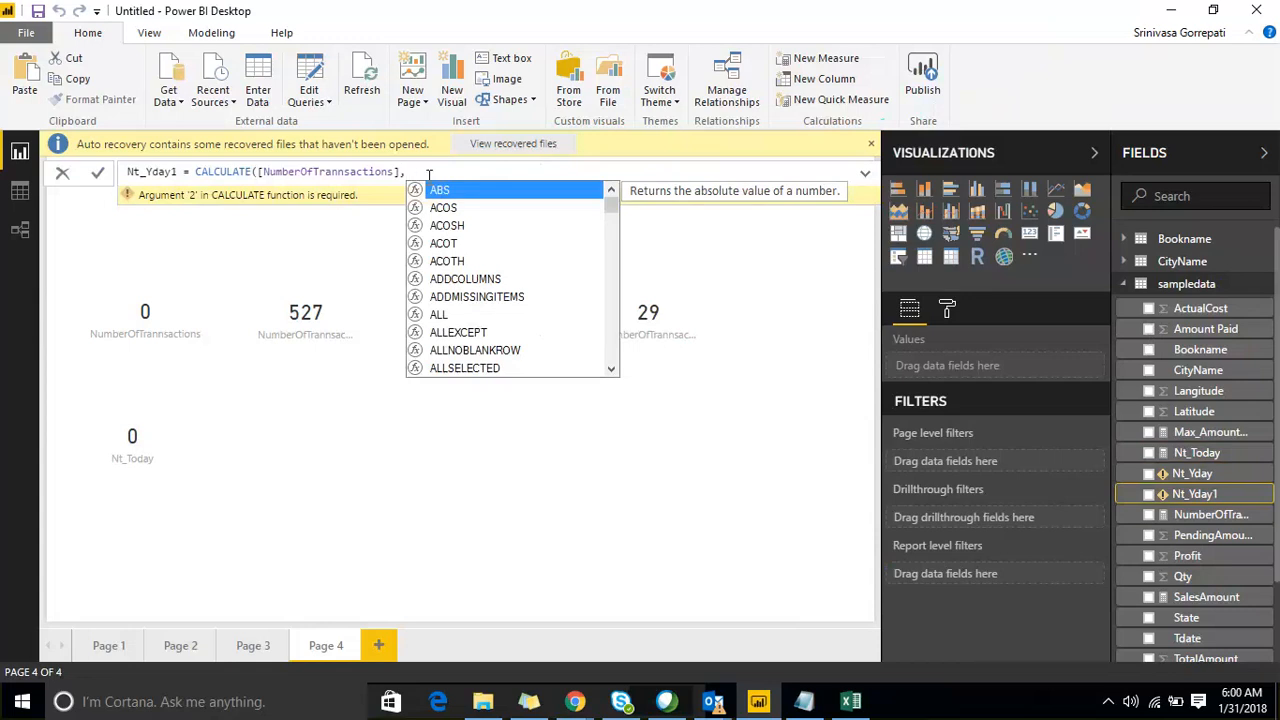
type("tab")
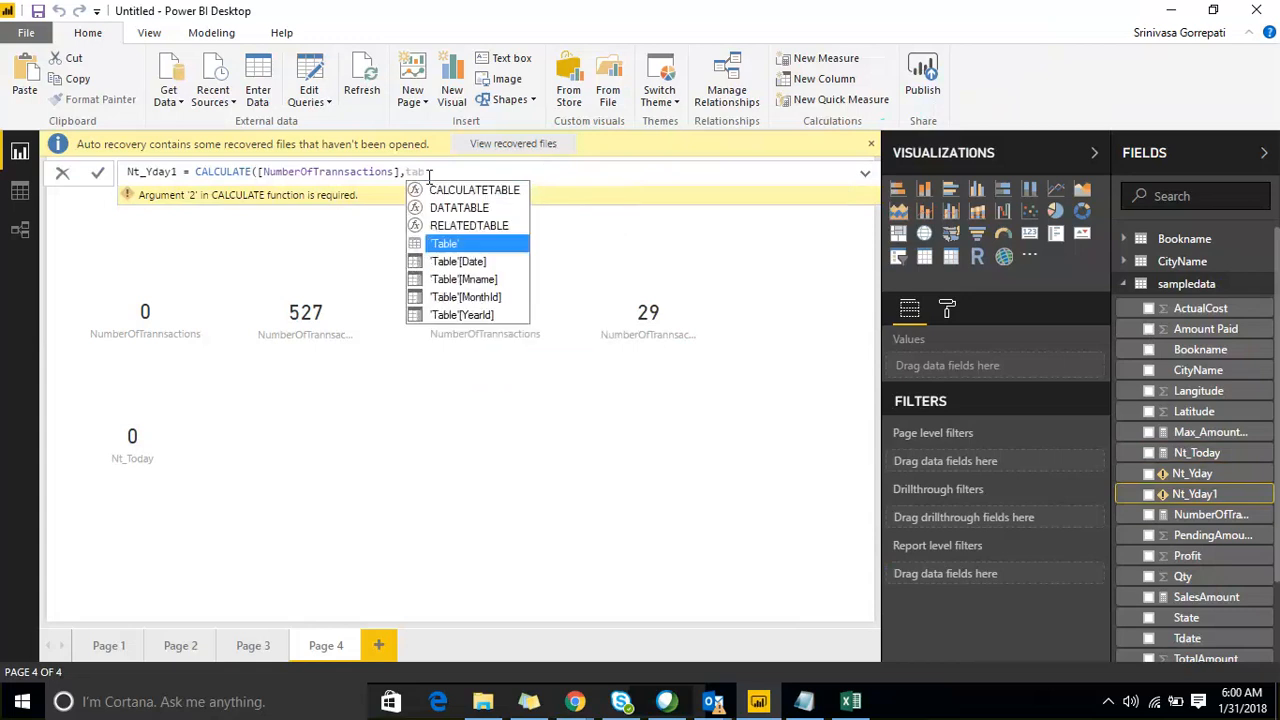
key("Down")
key("Tab")
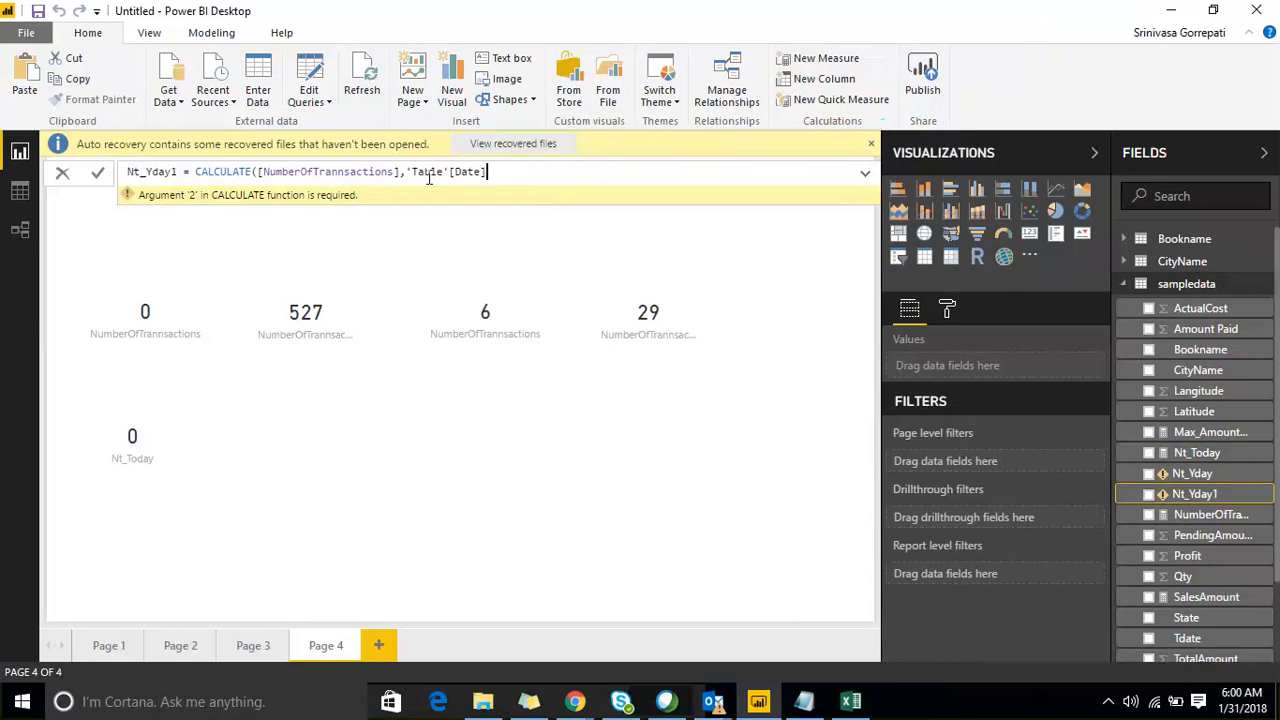
Nest the 'Table'[Date] reference in Nt_Yday1 inside MAX(DATEADD( as the functions' first argument.
key("Left")
key("Left")
key("Left")
key("Left")
key("Left")
key("Left")
key("Left")
key("Left")
key("Left")
key("Left")
key("Left")
key("Left")
type("ma")
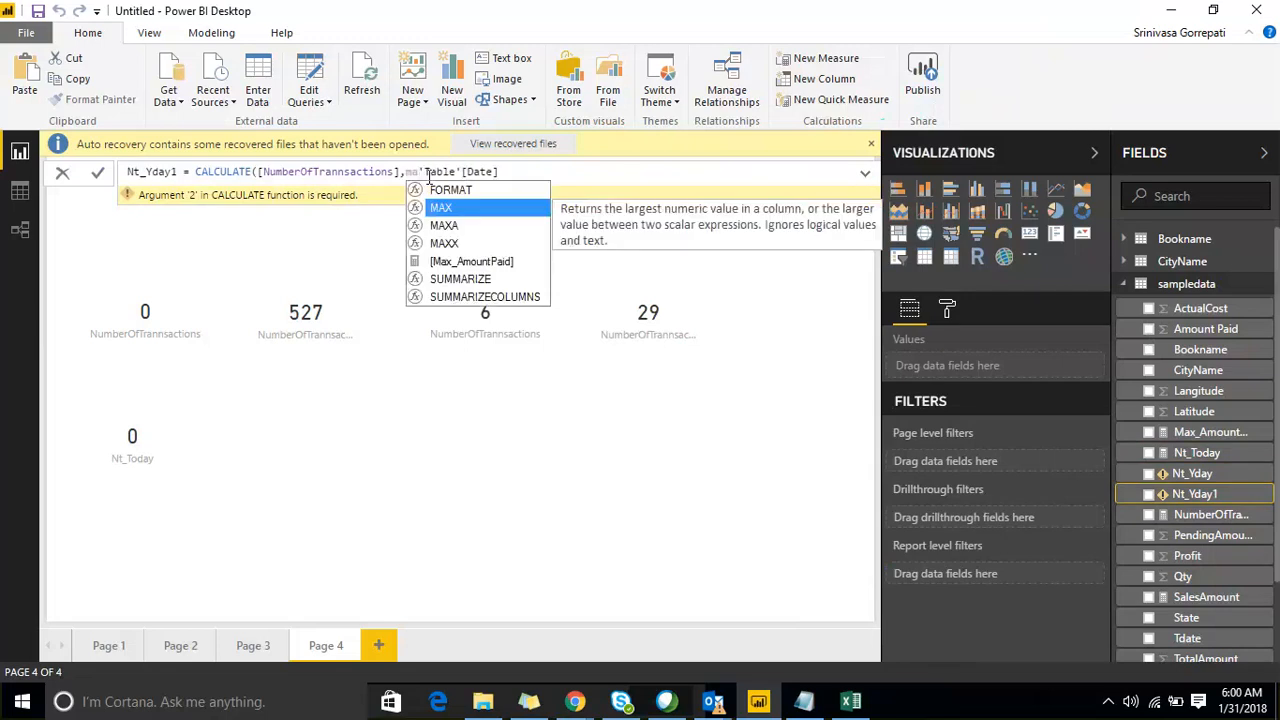
key("Tab")
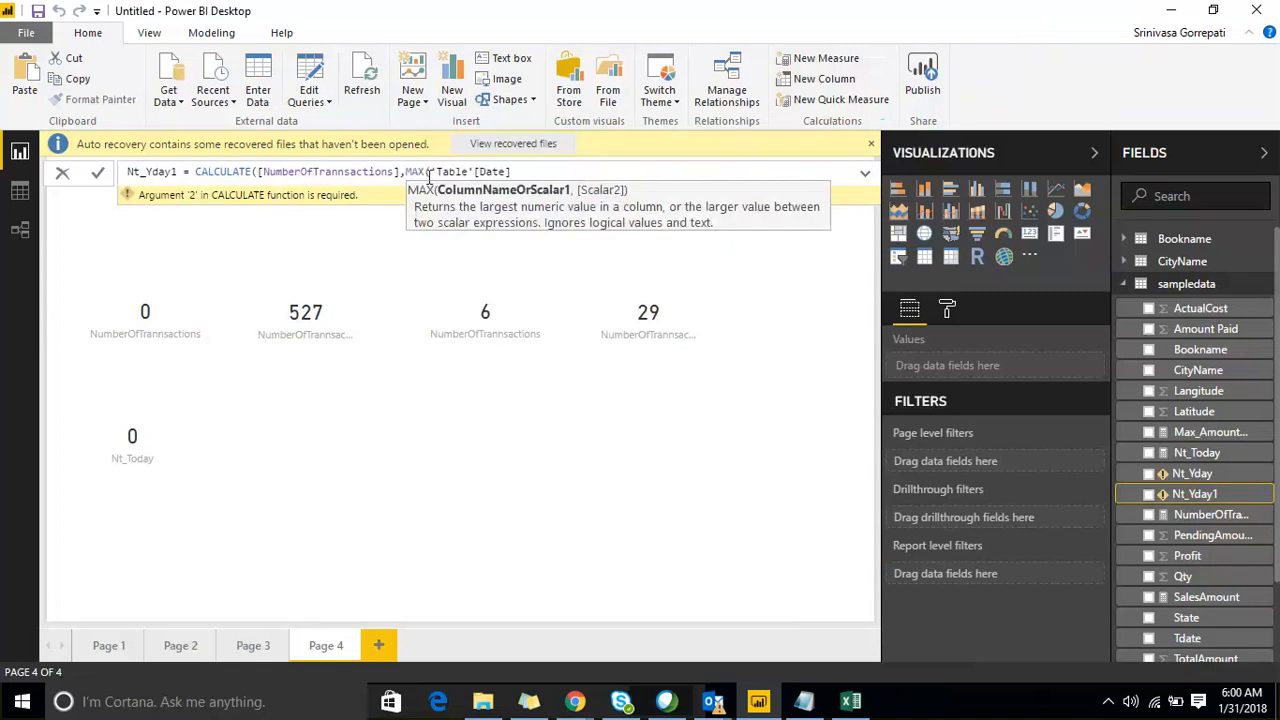
type("dat")
key("Down")
key("Down")
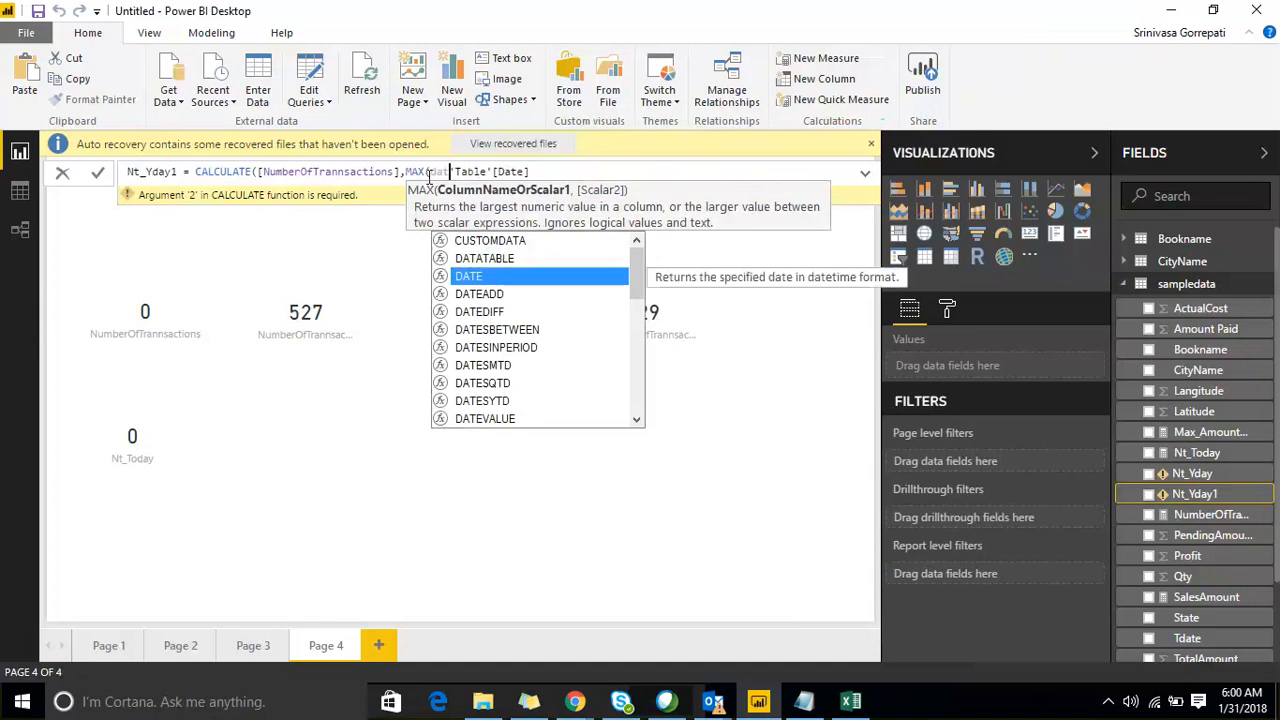
key("Tab")
key("Right")
key("End")
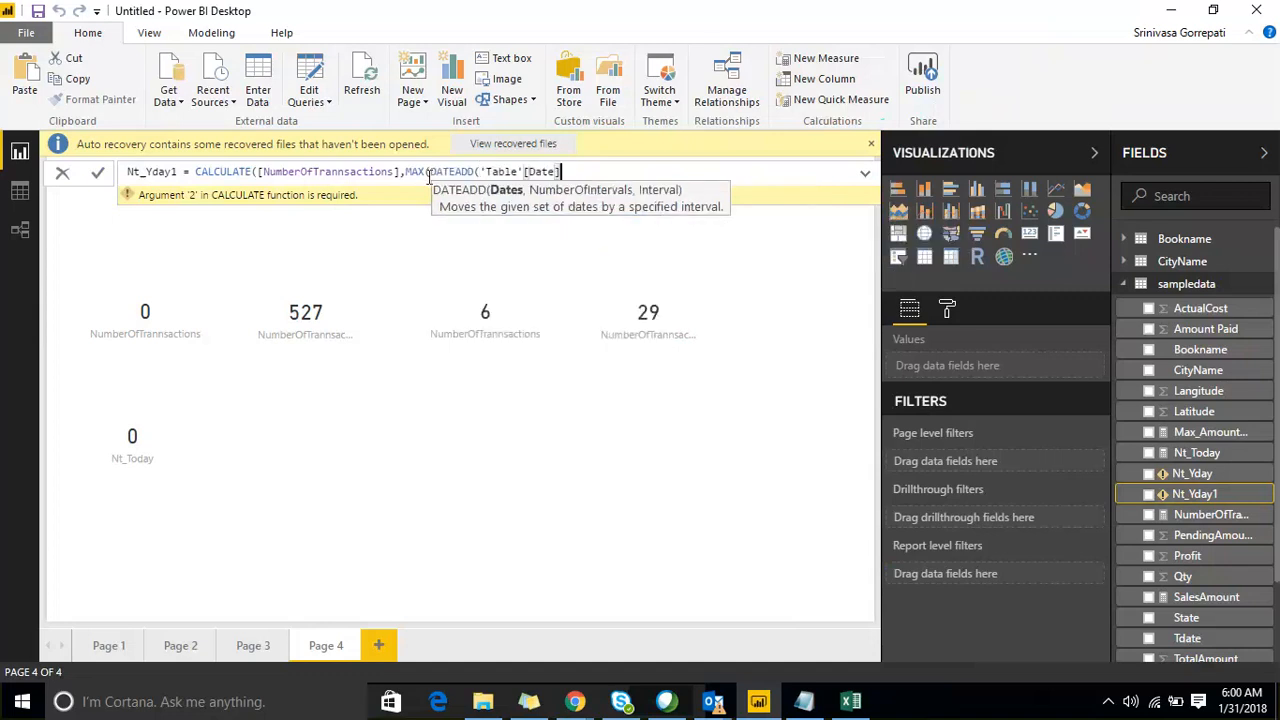
Complete DATEADD in Nt_Yday1 with interval count -1 and unit DAY, and close both the DATEADD and MAX functions.
type(",-1")
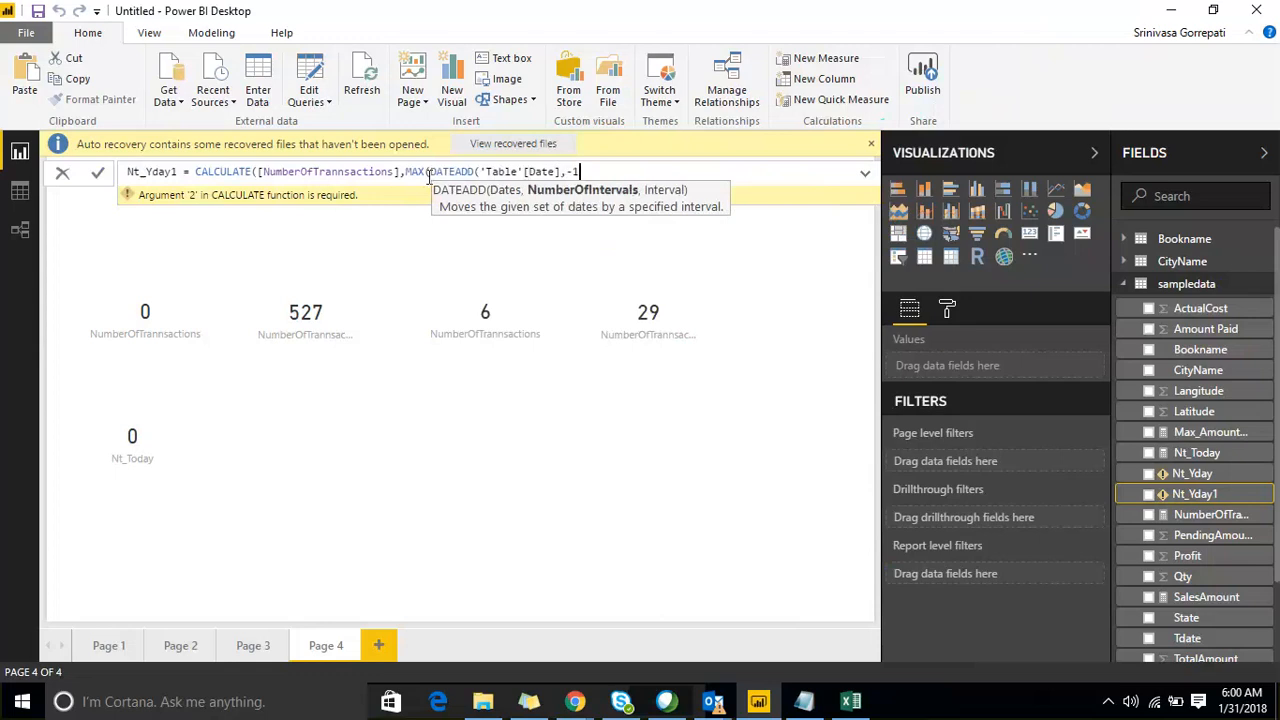
type(",day")
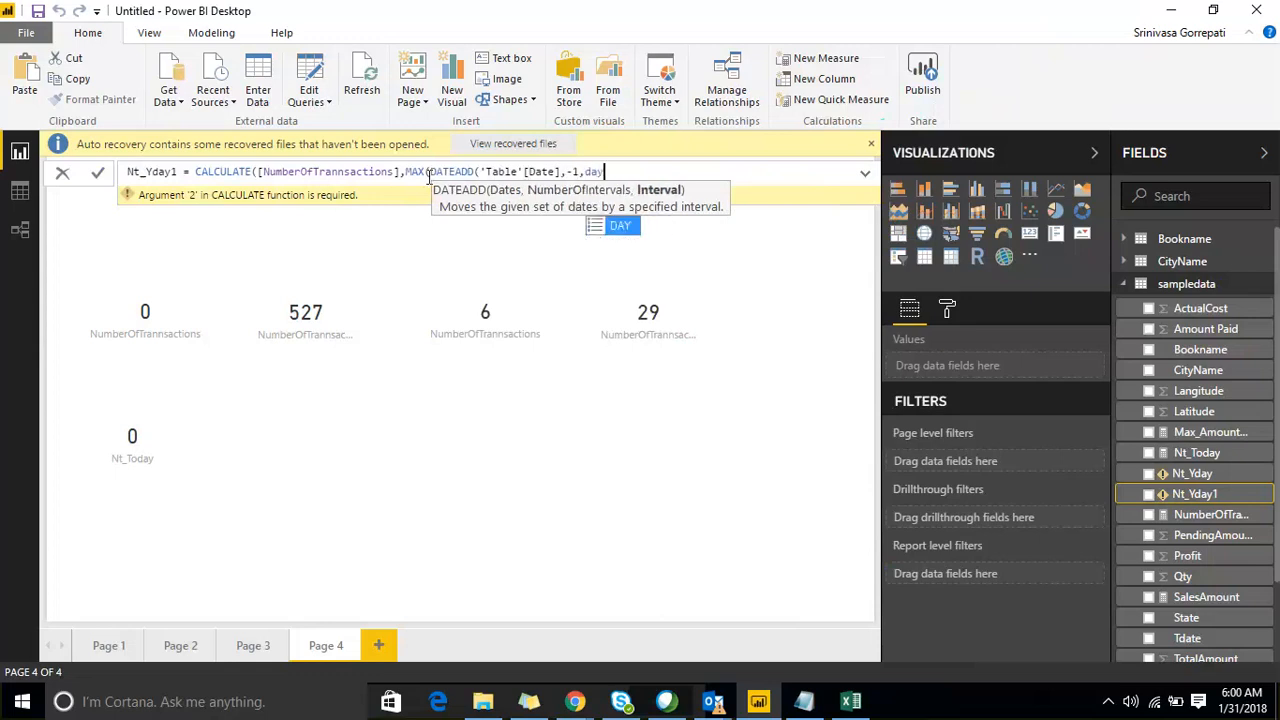
key("Tab")
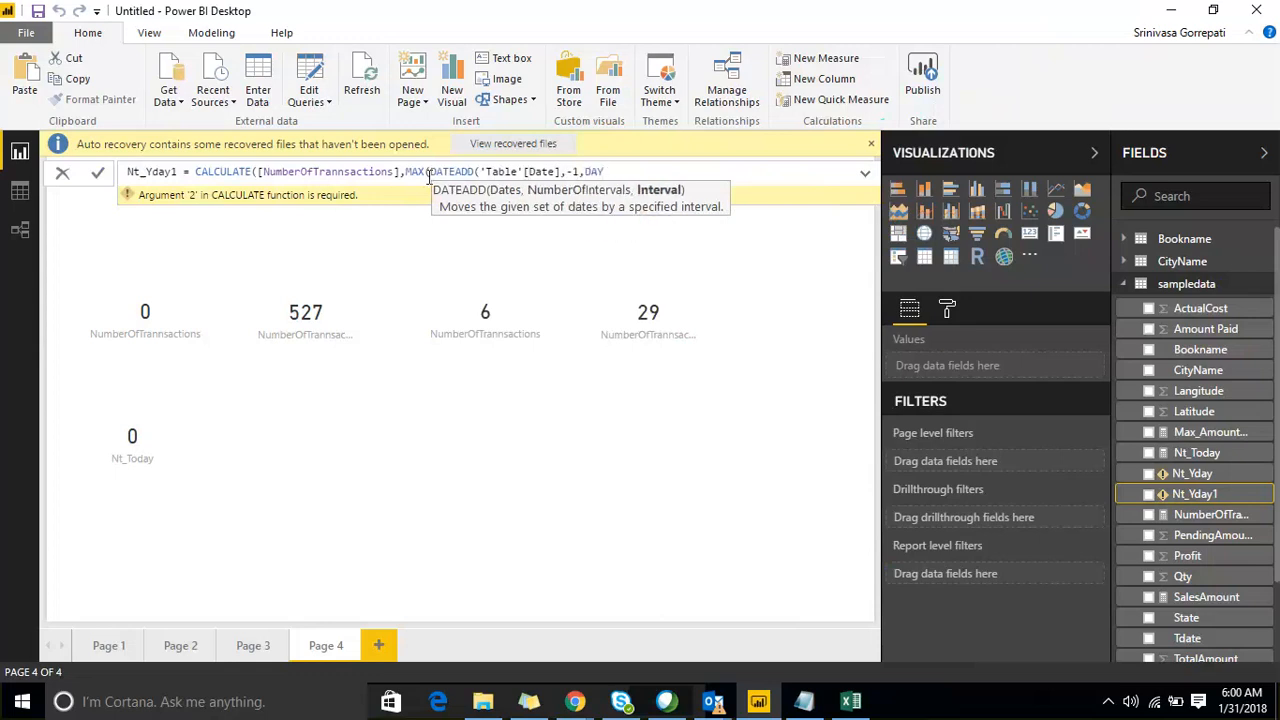
type(")")
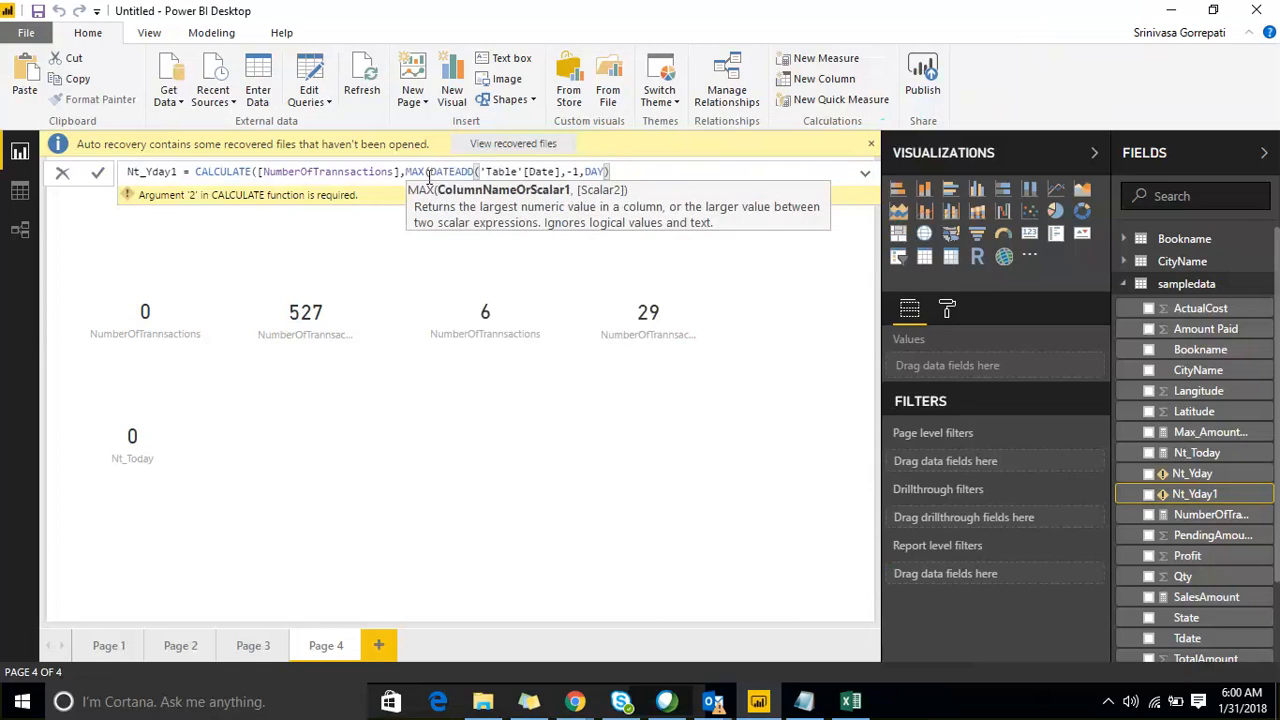
type(")")
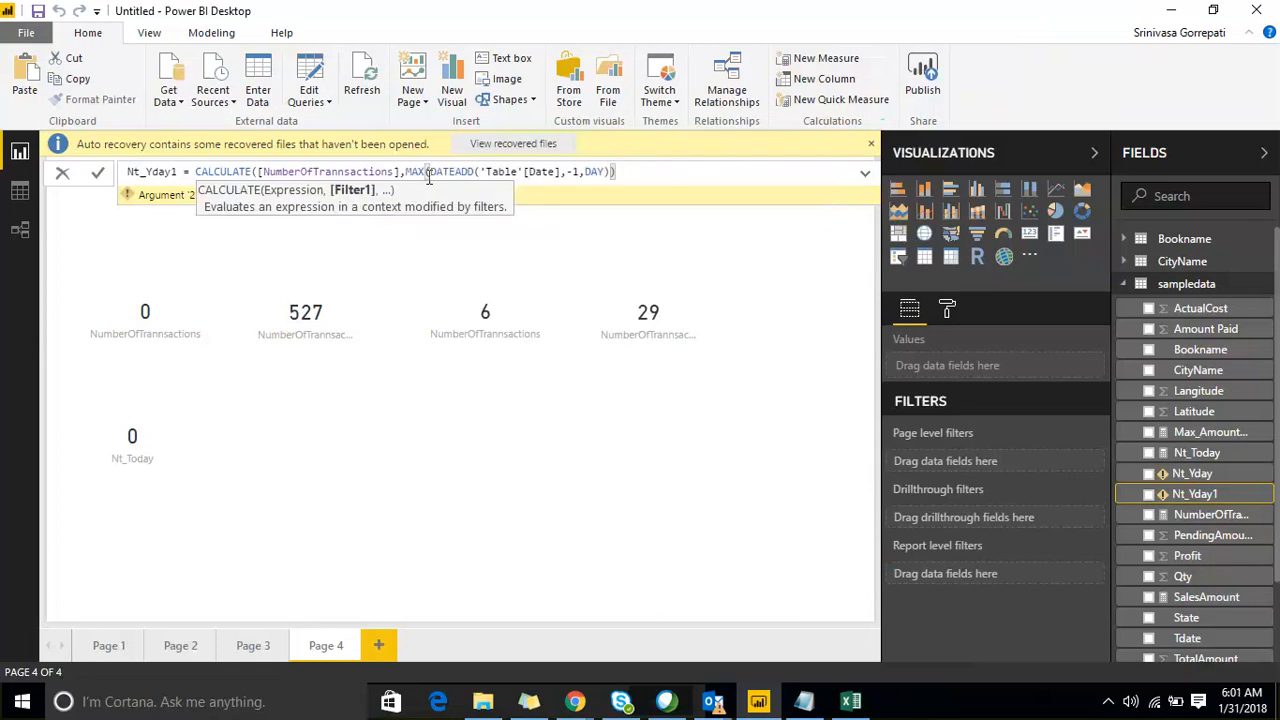
Review the whole MAX(DATEADD('Table'[Date],-1,DAY)) filter expression in the Nt_Yday1 formula.
key("ctrl+shift+Left")
key("ctrl+shift+Left")
key("ctrl+shift+Left")
key("ctrl+shift+Left")
key("ctrl+shift+Left")
key("ctrl+shift+Left")
key("ctrl+shift+Left")
key("ctrl+shift+Left")
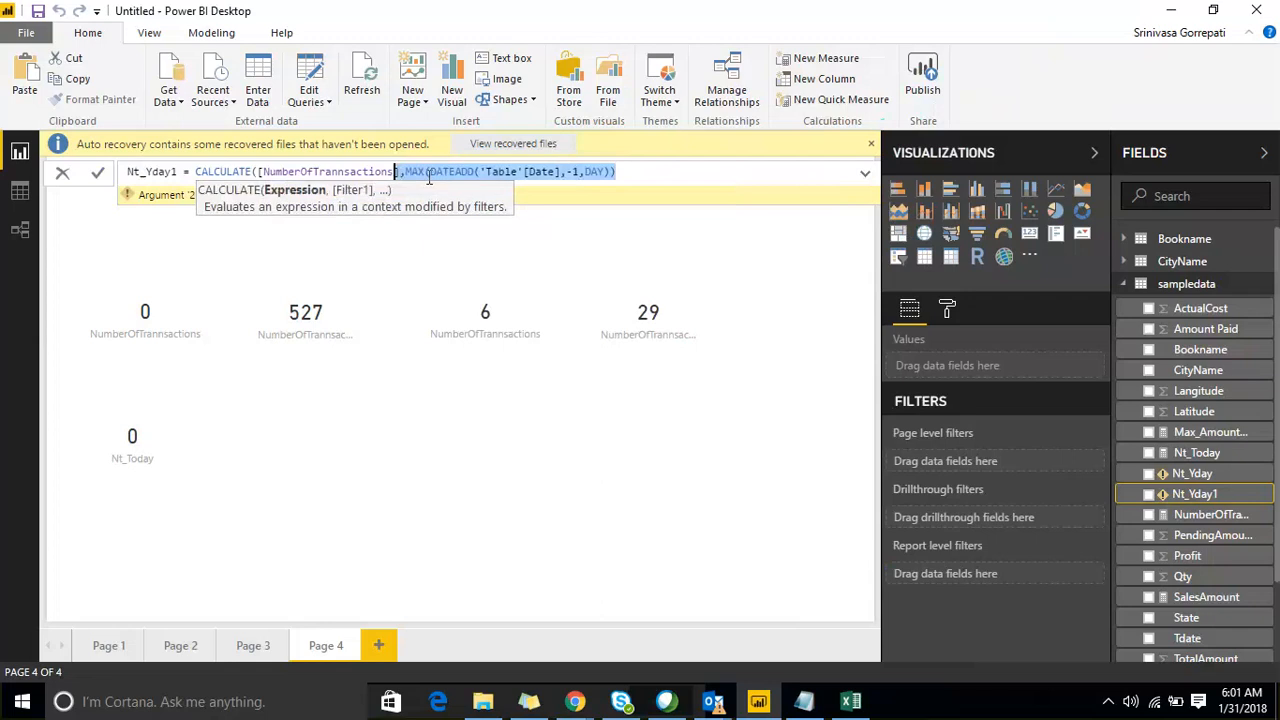
key("shift+Right")
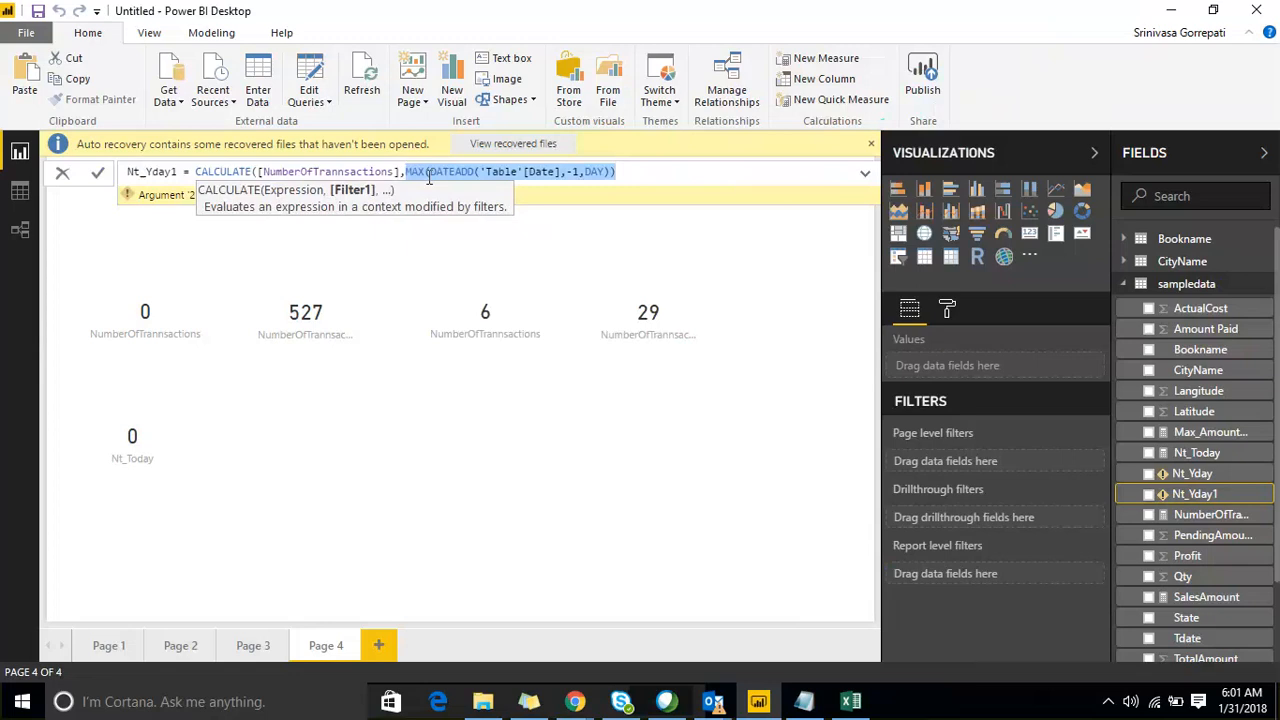
key("End")
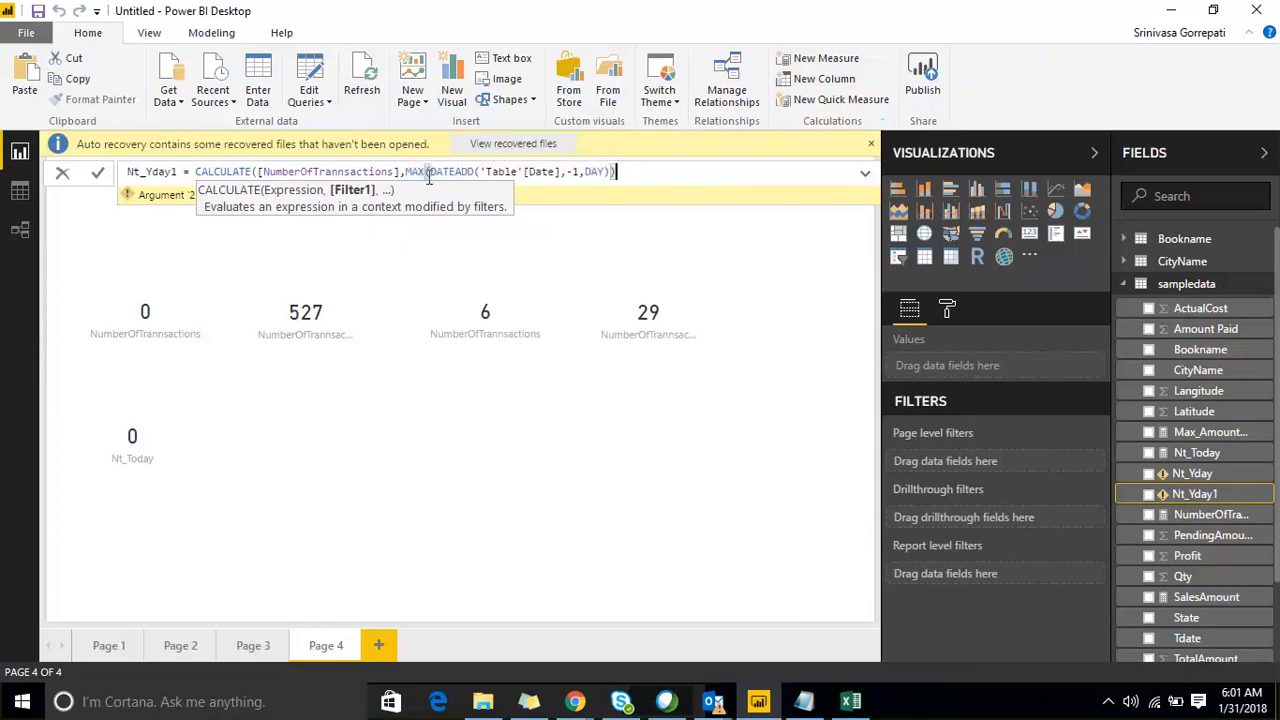
Change the DATEADD interval count in the Nt_Yday1 formula to 1.
key("Left")
key("Left")
key("Left")
key("Left")
key("Left")
key("Left")
key("Left")
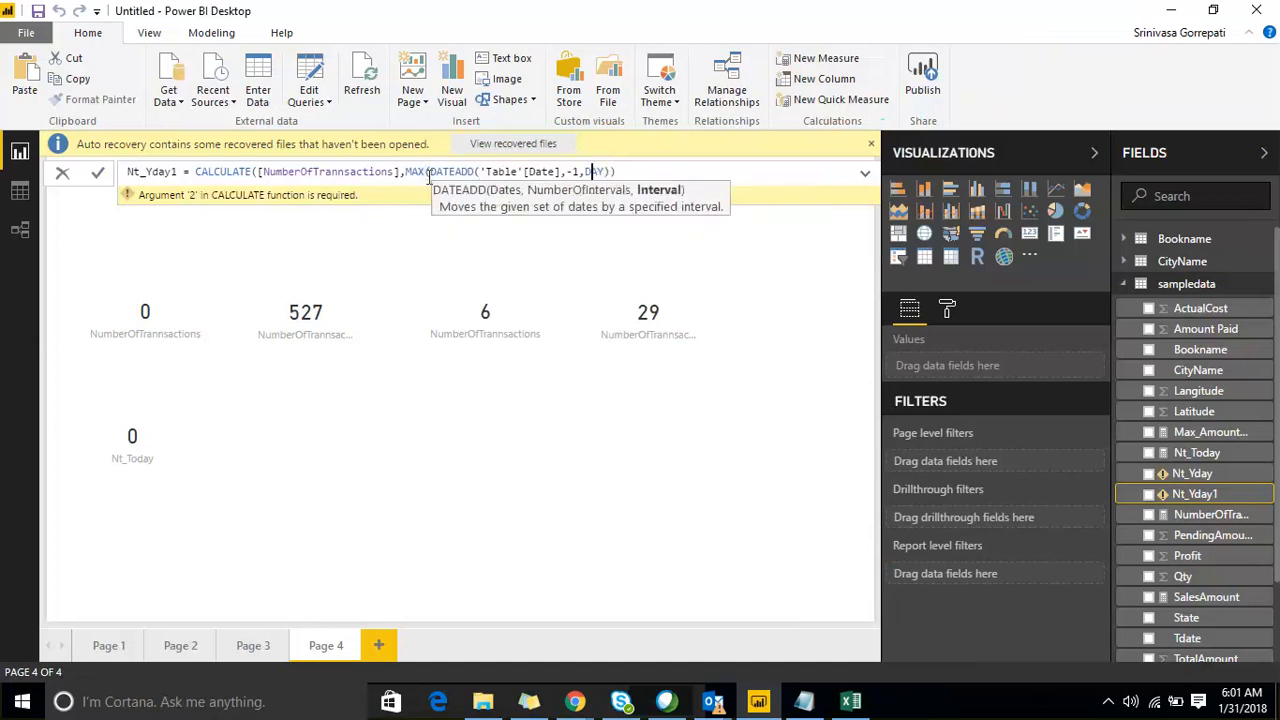
key("Left")
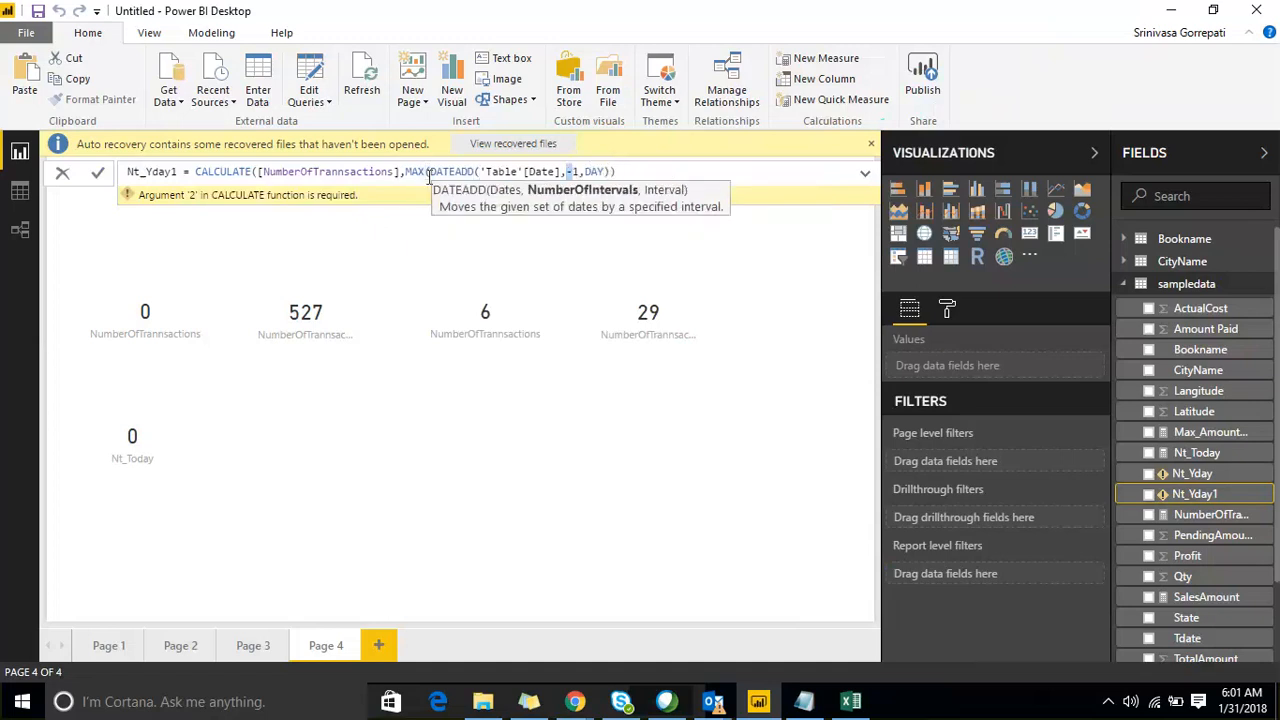
key("Delete")
Compare the MAX expression in Nt_Yday1 with =TODAY(), close the CALCULATE function and commit the formula.
key("Right")
key("Right")
key("Right")
key("Right")
key("Right")
key("Right")
key("Right")
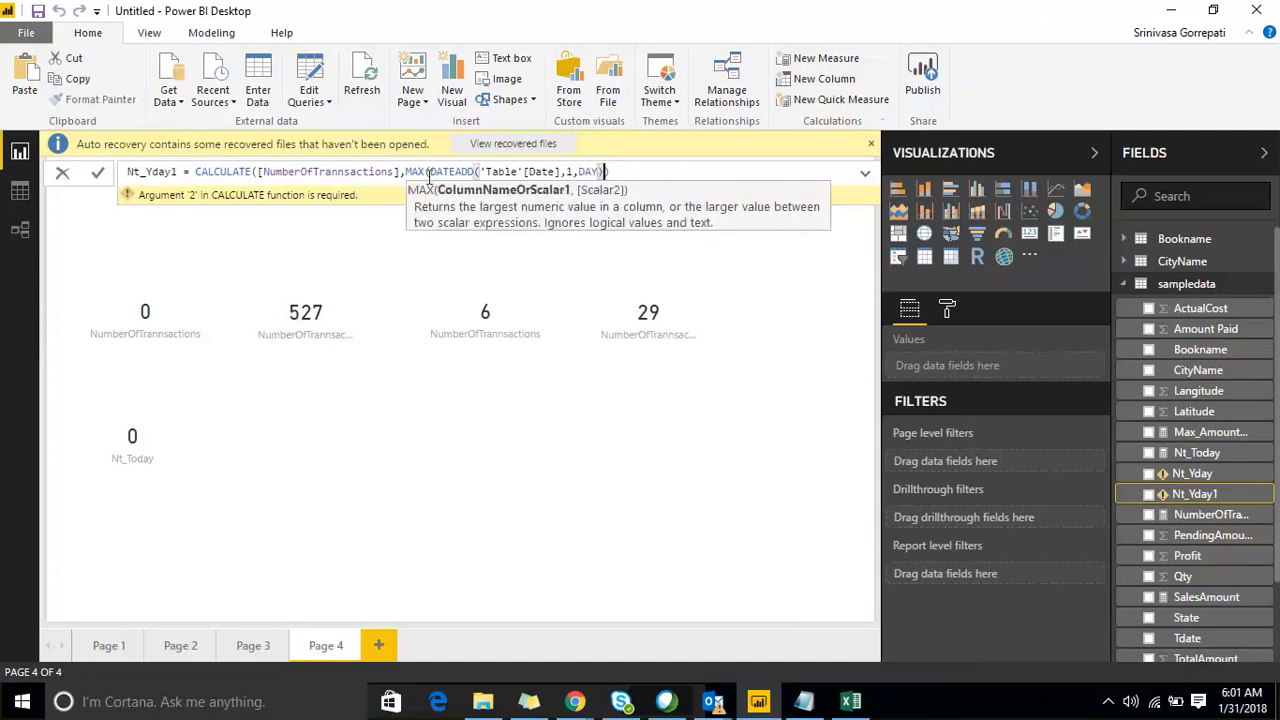
type("=")
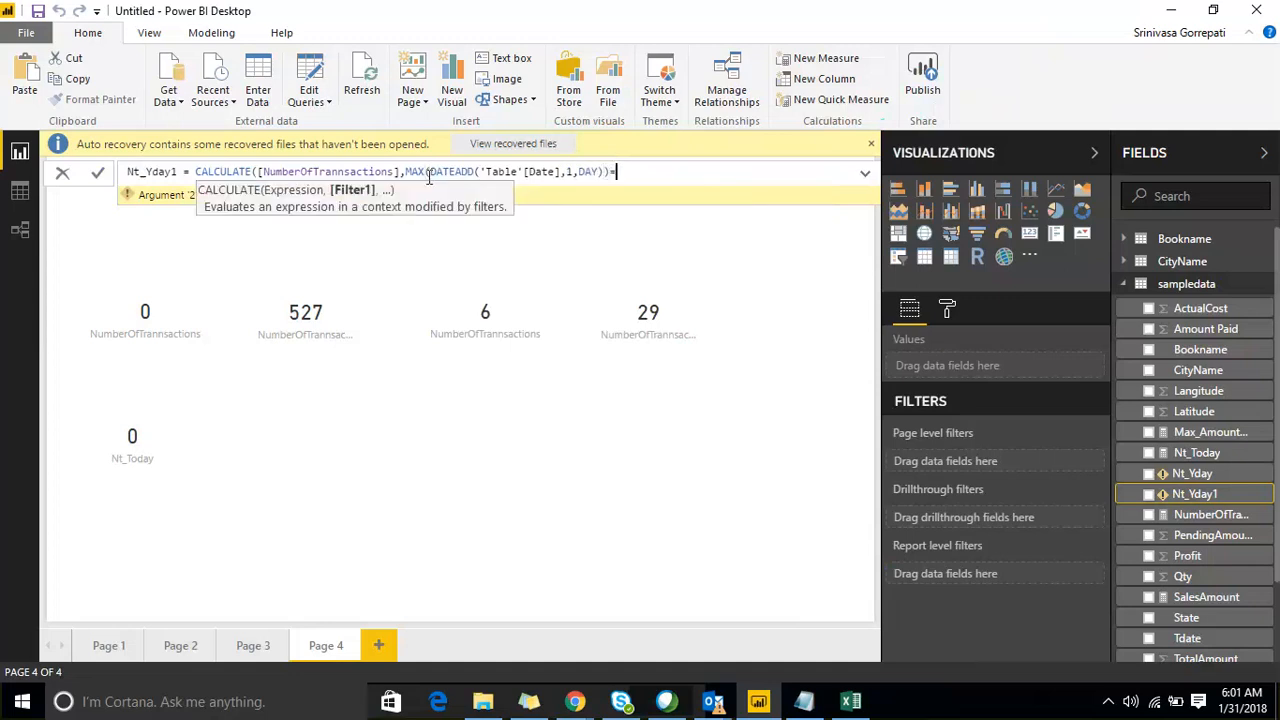
type("TO")
key("Tab")
type("))")
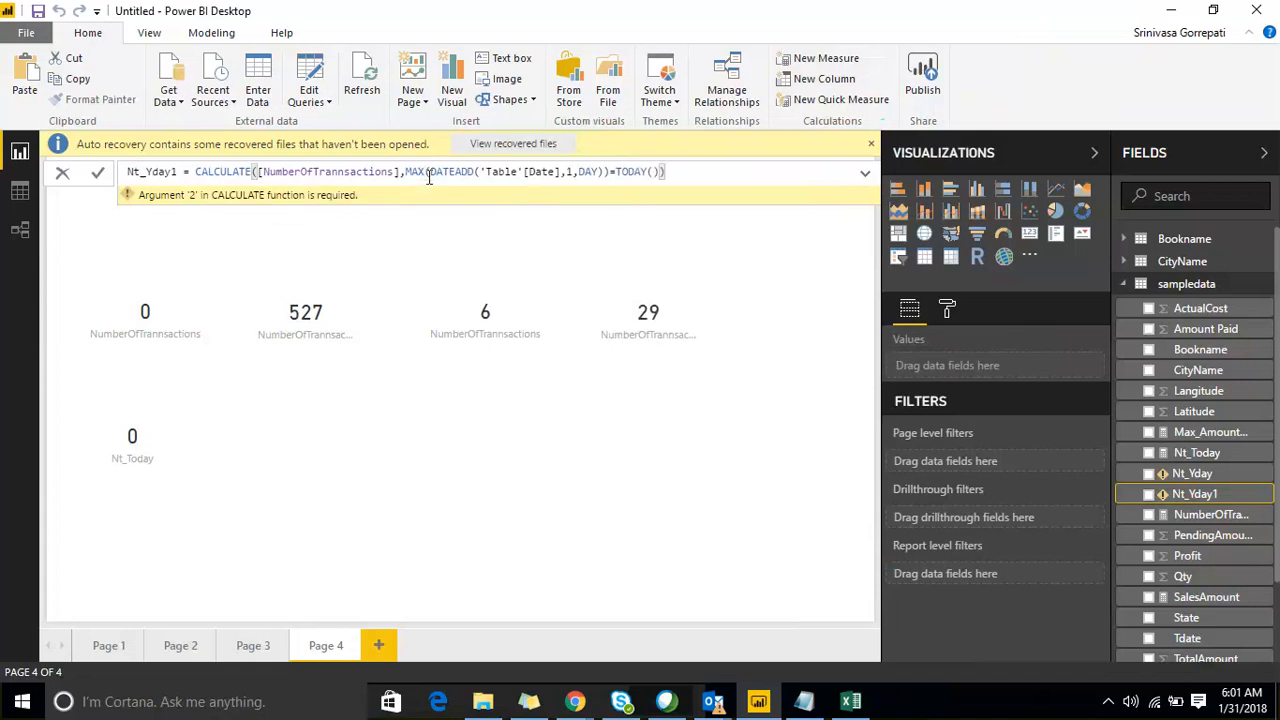
key("Return")
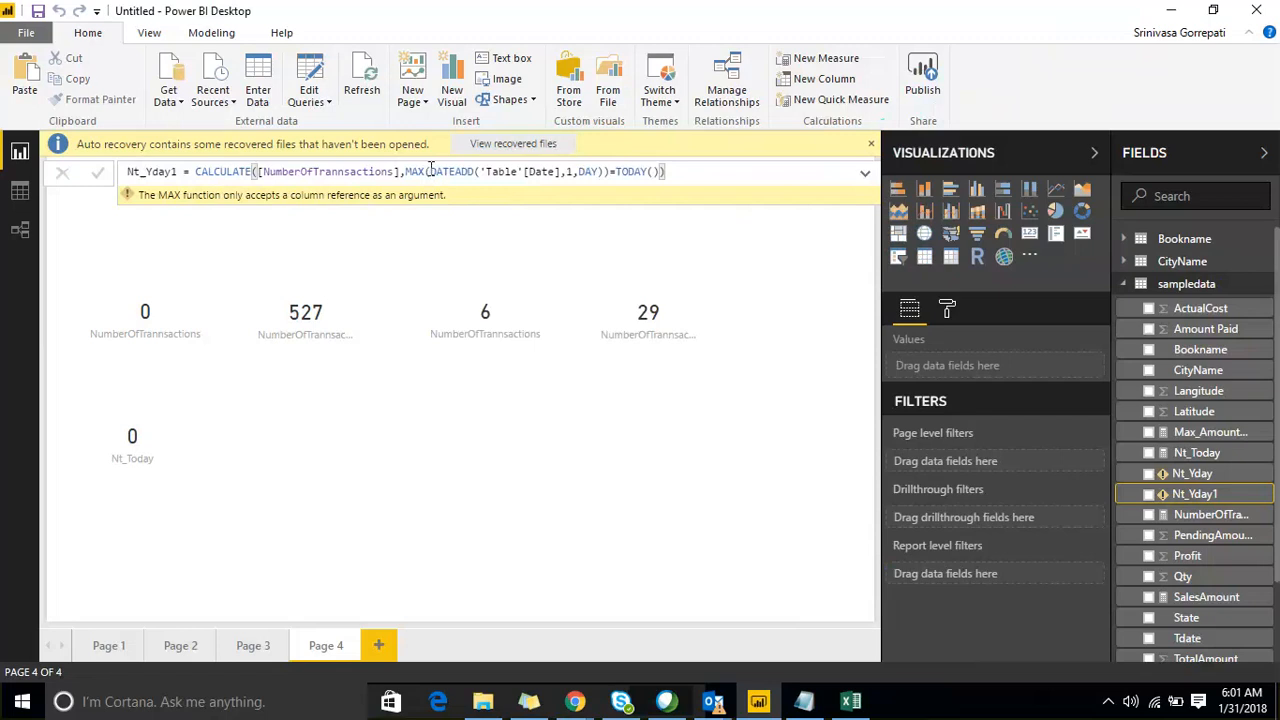
Examine the DATEADD('Table'[Date],1,DAY) argument inside the MAX function of Nt_Yday1.
left_click_drag(431, 168, 620, 178)
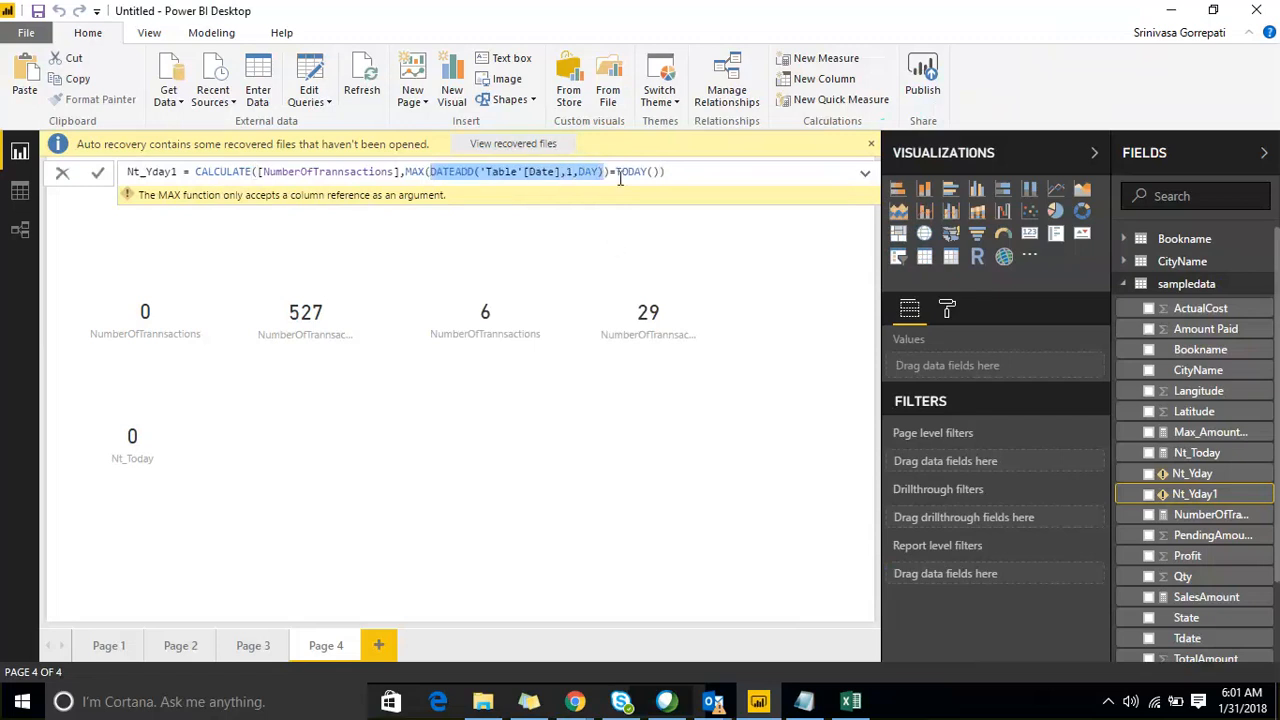
left_click(620, 178)
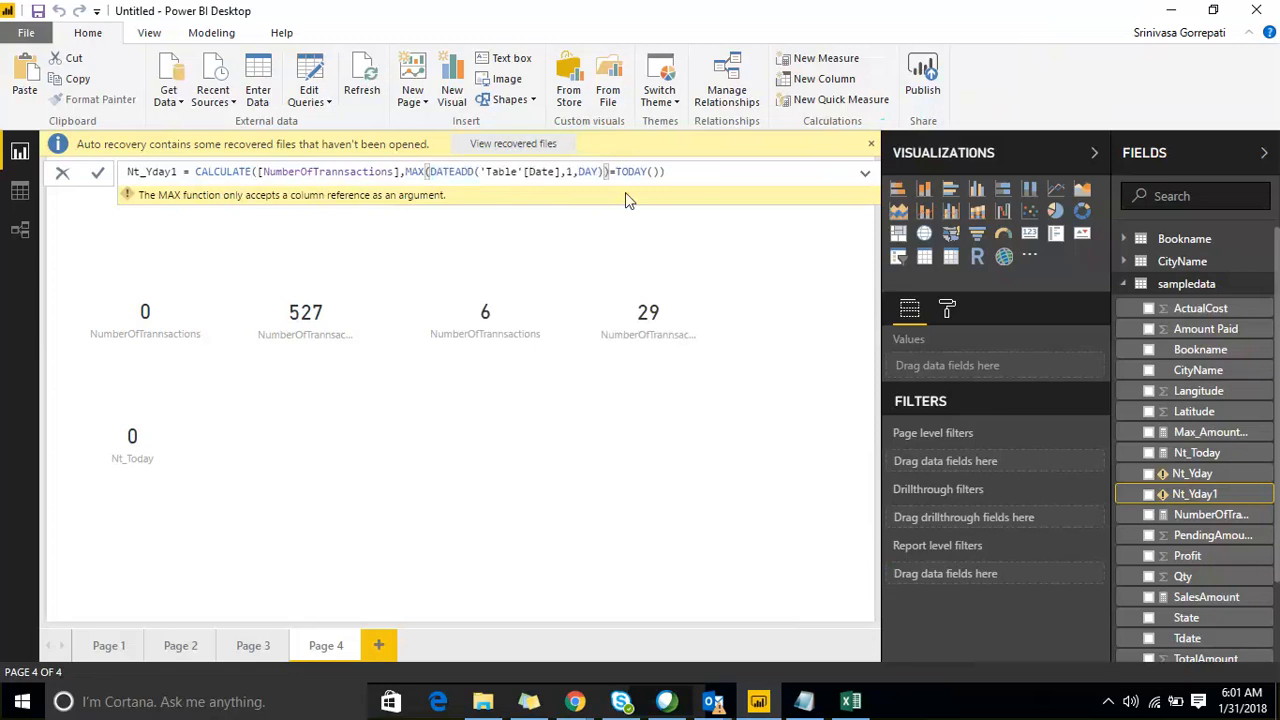
key("shift+Left")
key("shift+Left")
key("shift+Left")
key("shift+Left")
key("shift+Left")
key("shift+Left")
key("shift+Left")
key("shift+Left")
key("shift+Left")
key("shift+Left")
key("shift+Left")
key("shift+Left")
key("shift+Left")
key("shift+Left")
key("shift+Left")
key("shift+Left")
key("shift+Left")
key("shift+Left")
key("shift+Left")
key("shift+Left")
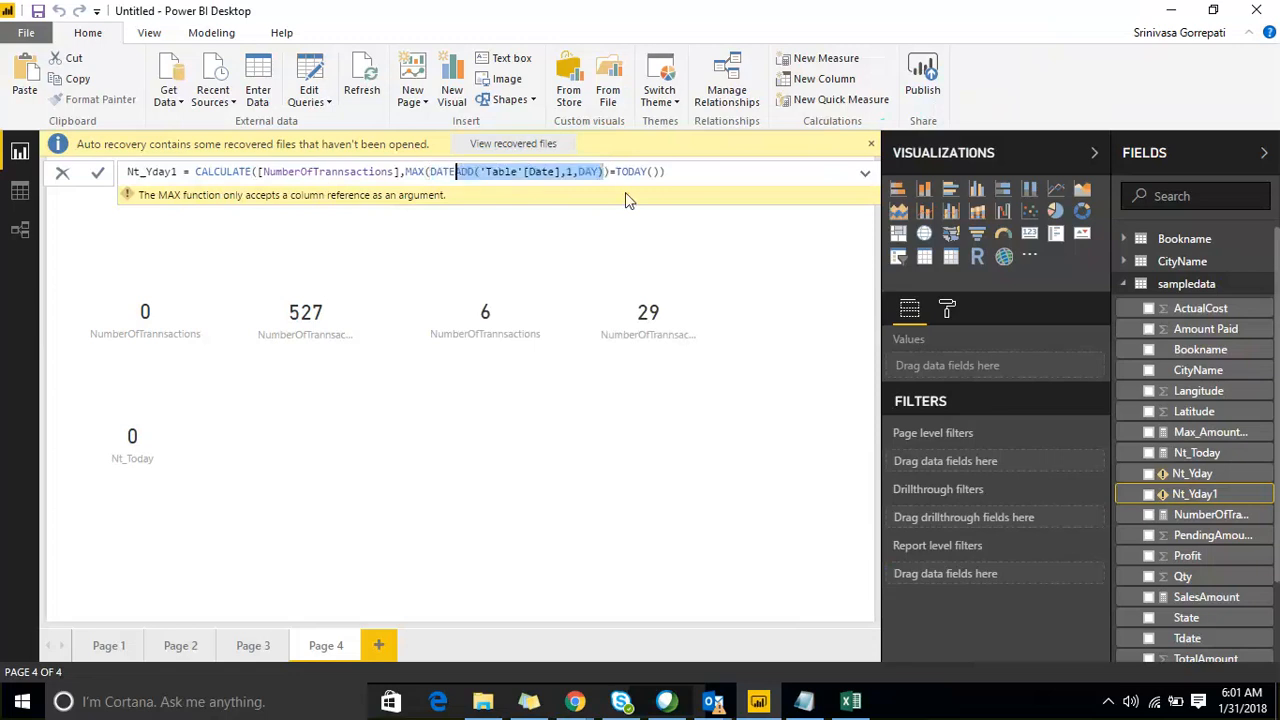
key("shift+Left")
key("shift+Left")
key("shift+Left")
key("shift+Left")
Examine the MAX function and its comparison with TODAY() in the Nt_Yday1 filter.
key("Left")
key("shift+Left")
key("shift+Left")
key("shift+Left")
key("shift+Left")
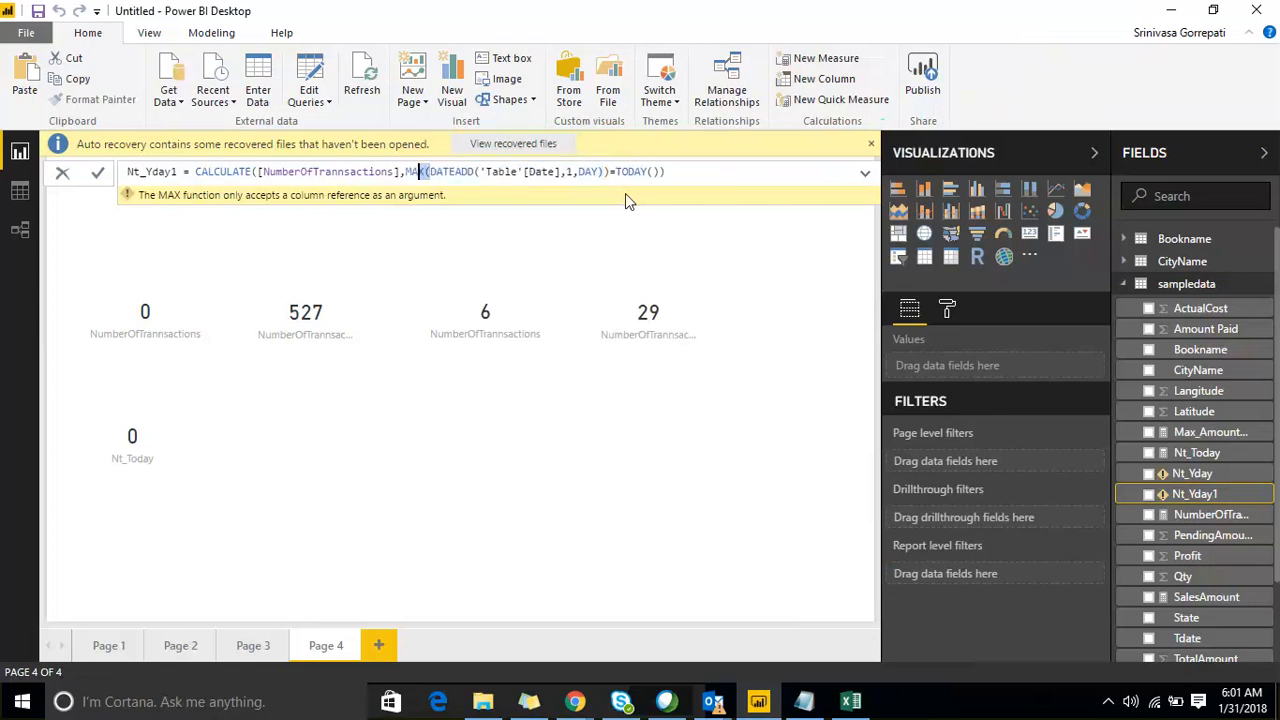
key("Left")
key("shift+End")
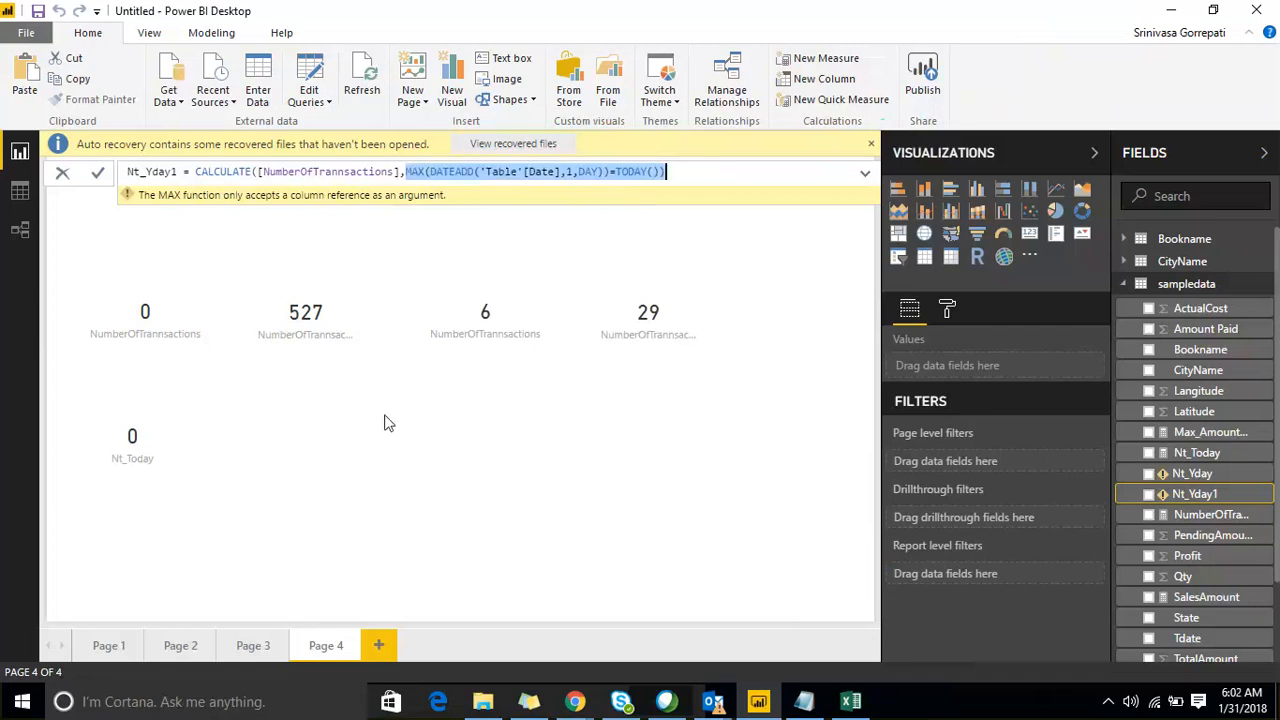
Switch to the Outlook inbox, maximize it and search the current mailbox for a person's name.
mouse_move(714, 703)
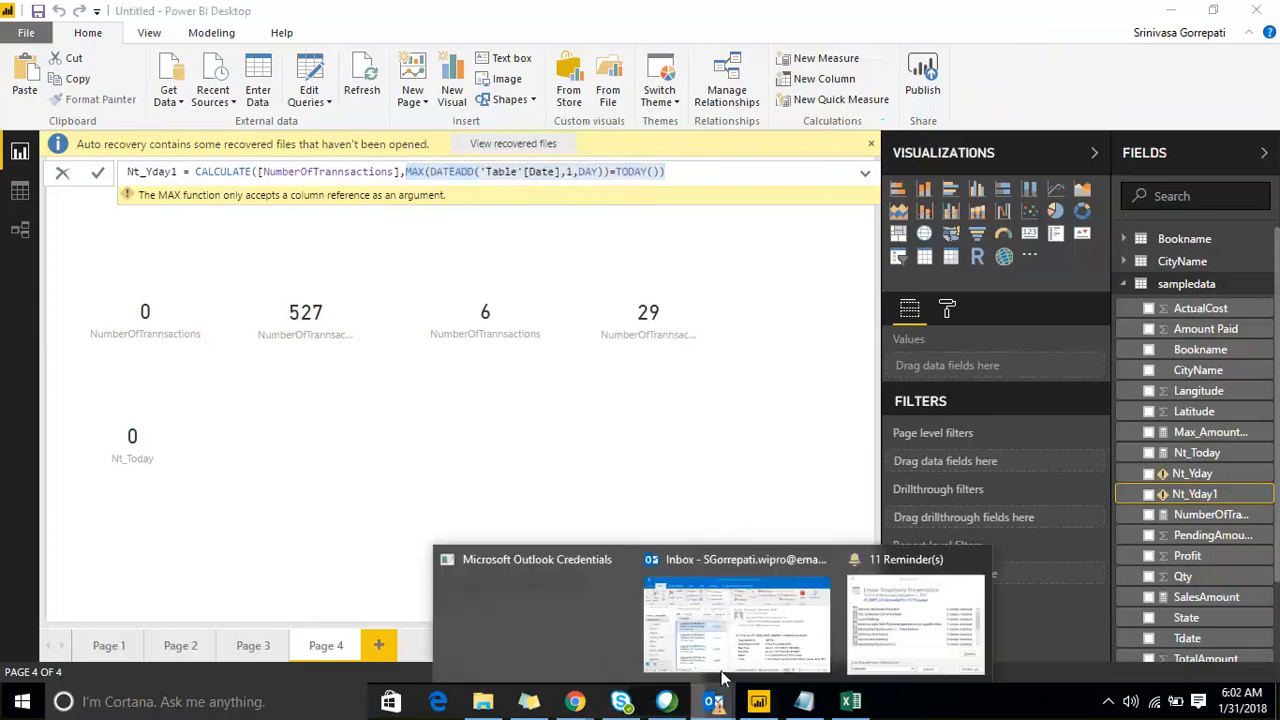
left_click(736, 607)
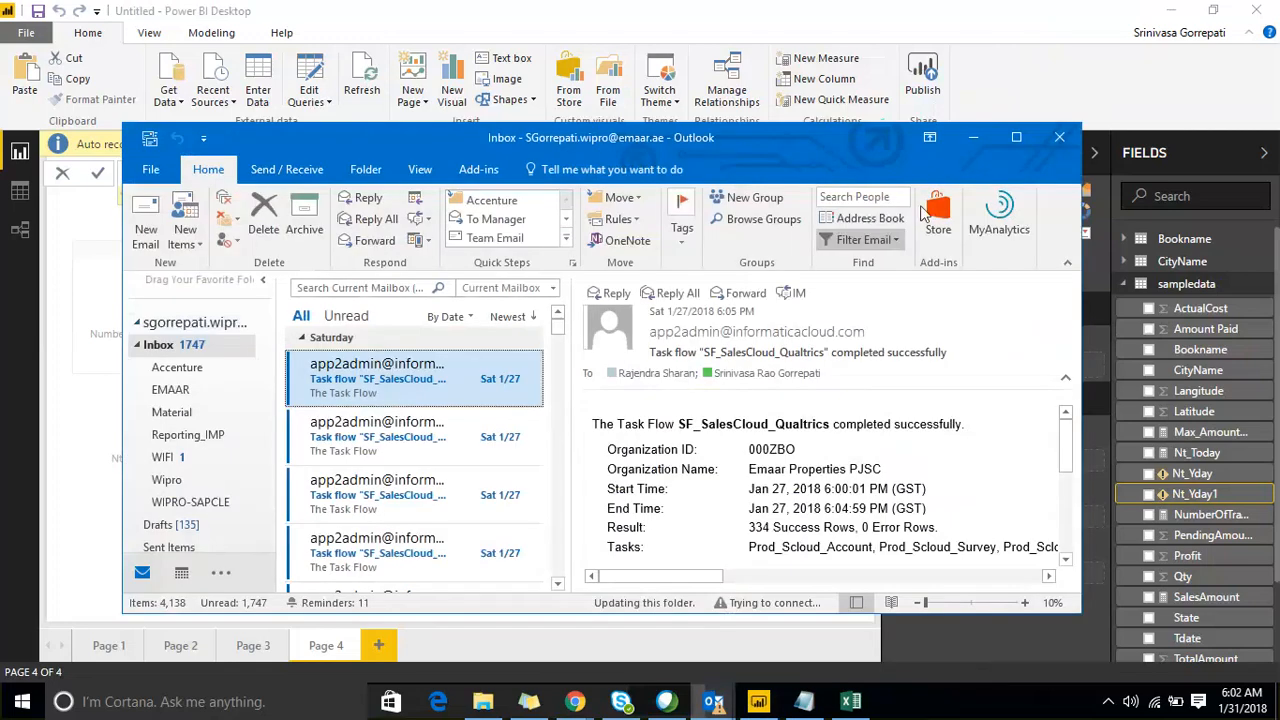
left_click(1010, 142)
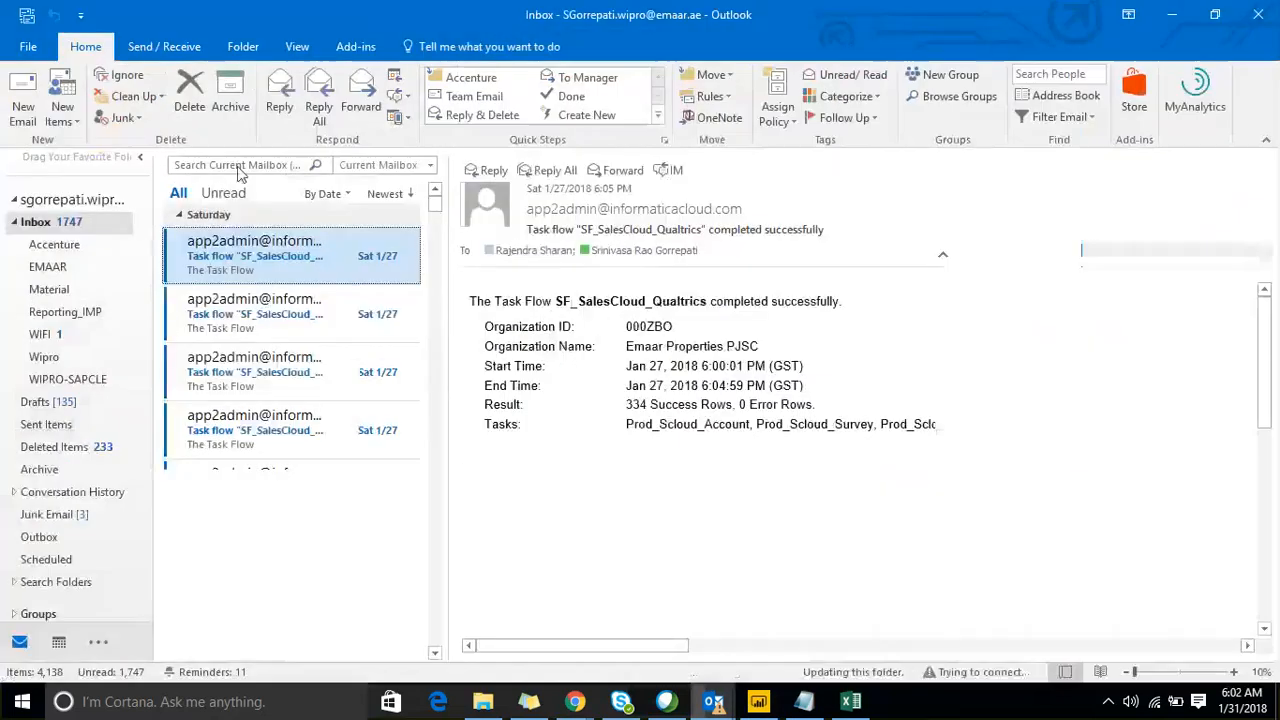
left_click(238, 165)
type("srinivas")
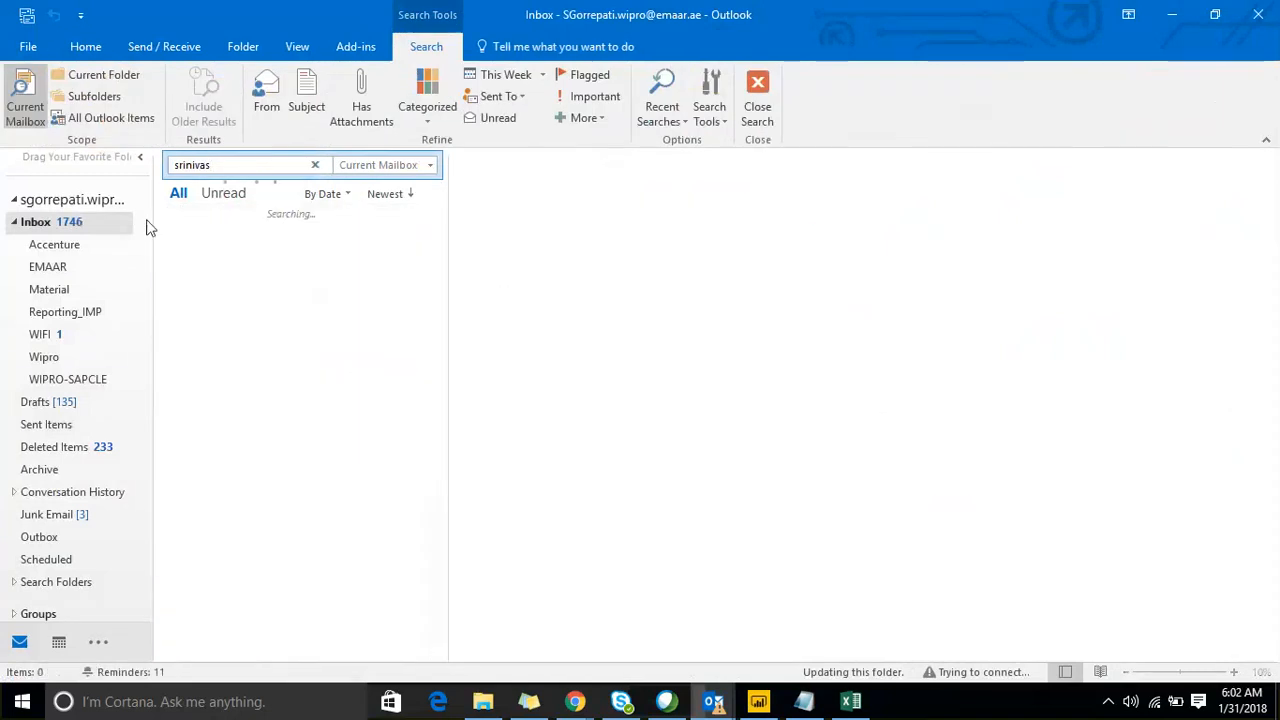
Browse the Sent Items folder and dismiss the WebEx meeting notice.
left_click(60, 429)
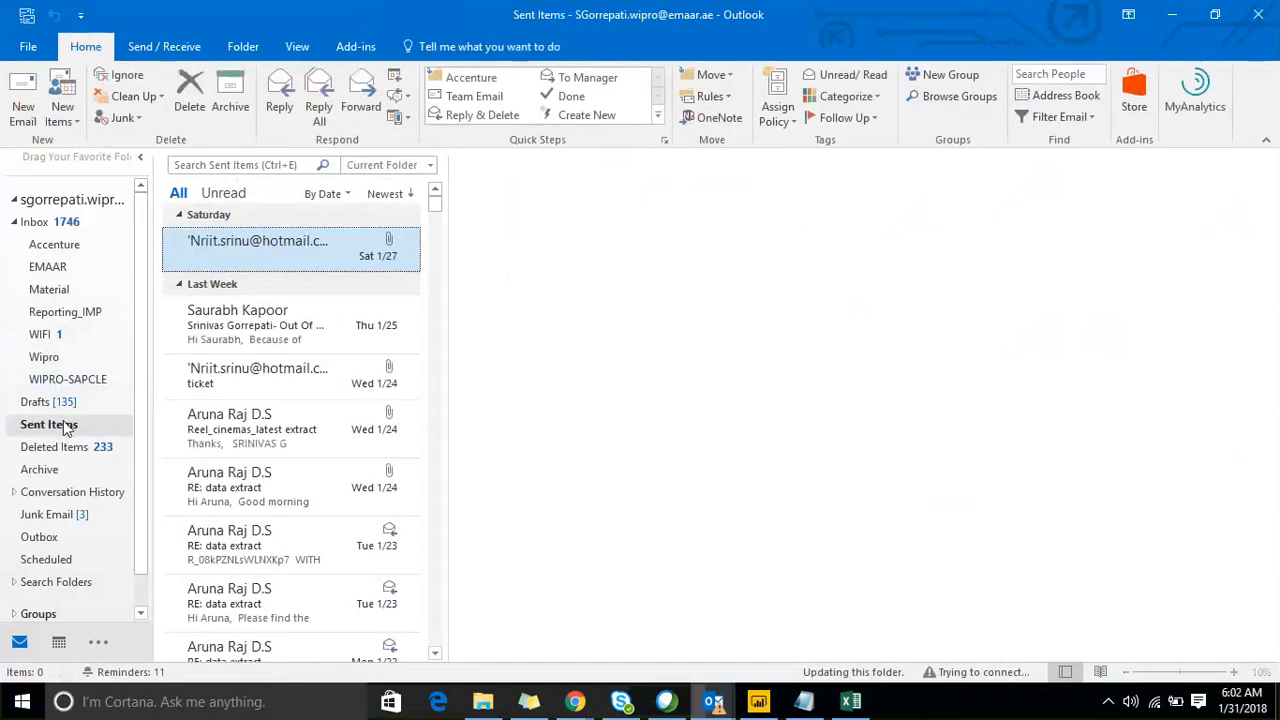
scroll(330, 290, "down", 5)
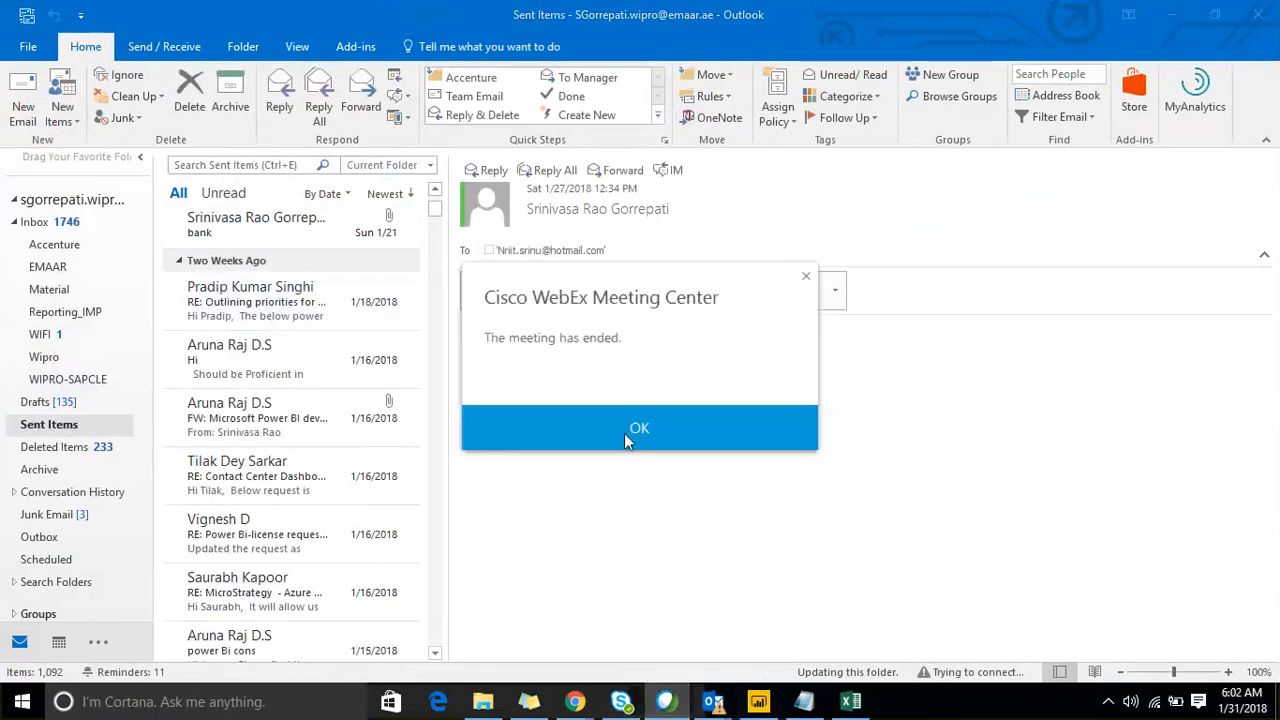
left_click(624, 433)
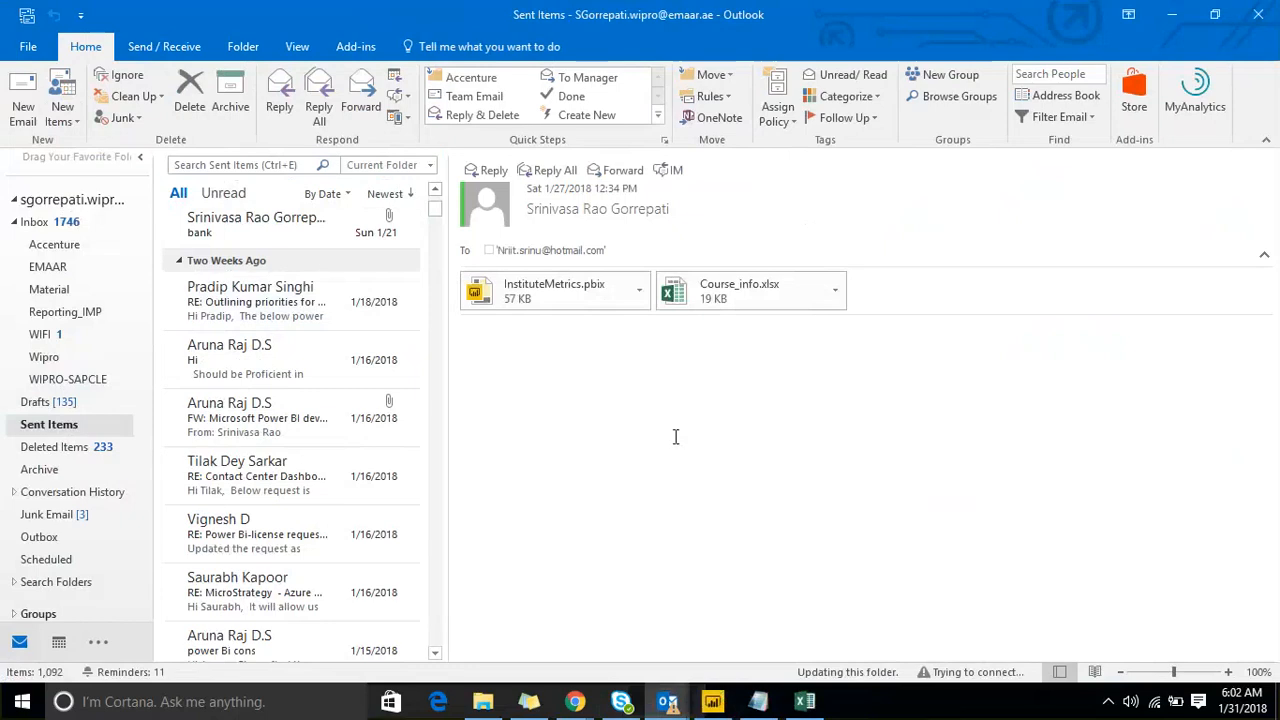
Switch to the WebEx Enterprise Site page in Chrome and run the temporary application to join the meeting.
mouse_move(576, 704)
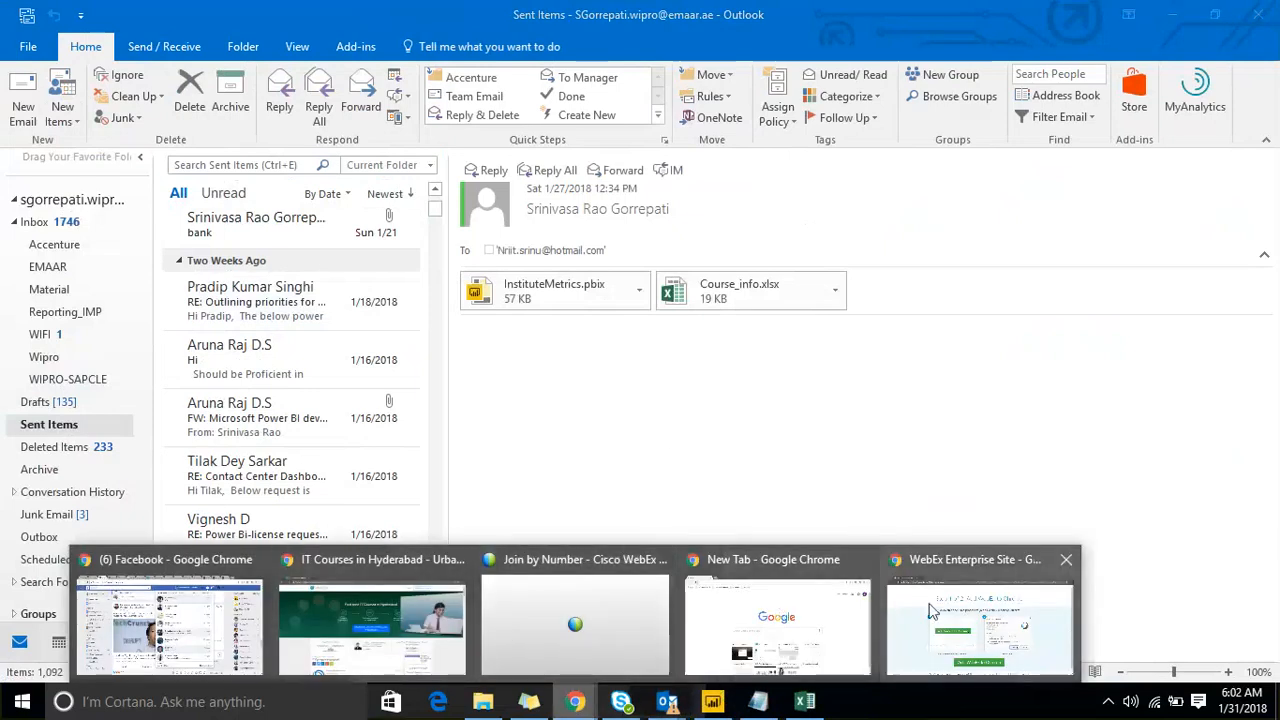
left_click(980, 625)
scroll(480, 474, "down", 1)
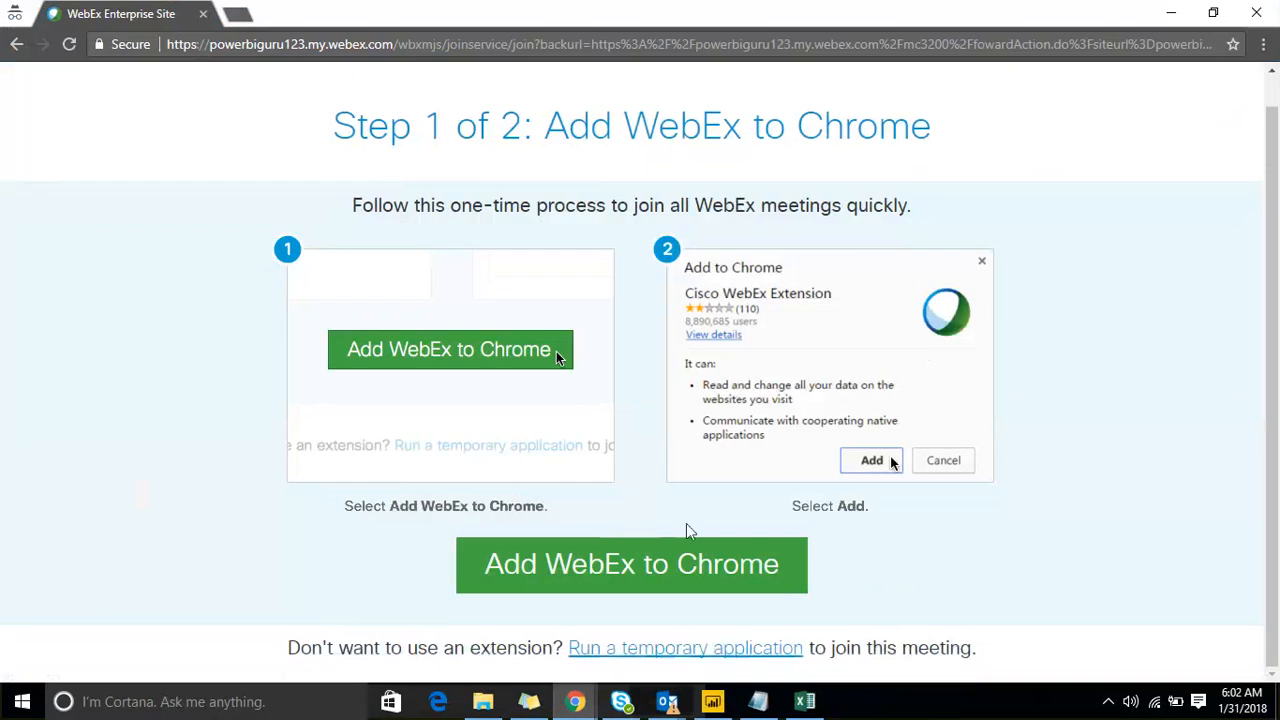
left_click(655, 660)
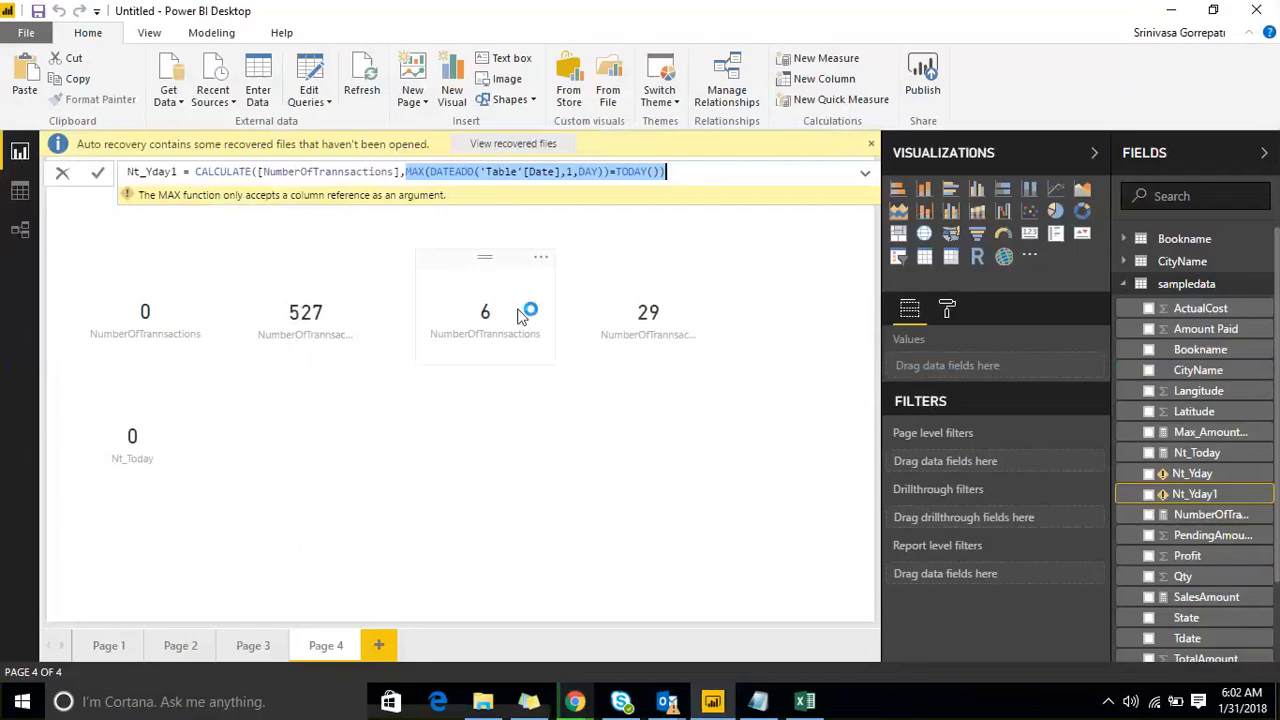
Review the complete MAX(DATEADD('Table'[Date],1,DAY))=TODAY() filter in the Nt_Yday1 formula.
left_click(679, 172)
key("shift+Left")
key("shift+Left")
key("shift+Left")
key("shift+Left")
key("shift+Left")
key("shift+Left")
key("shift+Left")
key("shift+Left")
key("shift+Left")
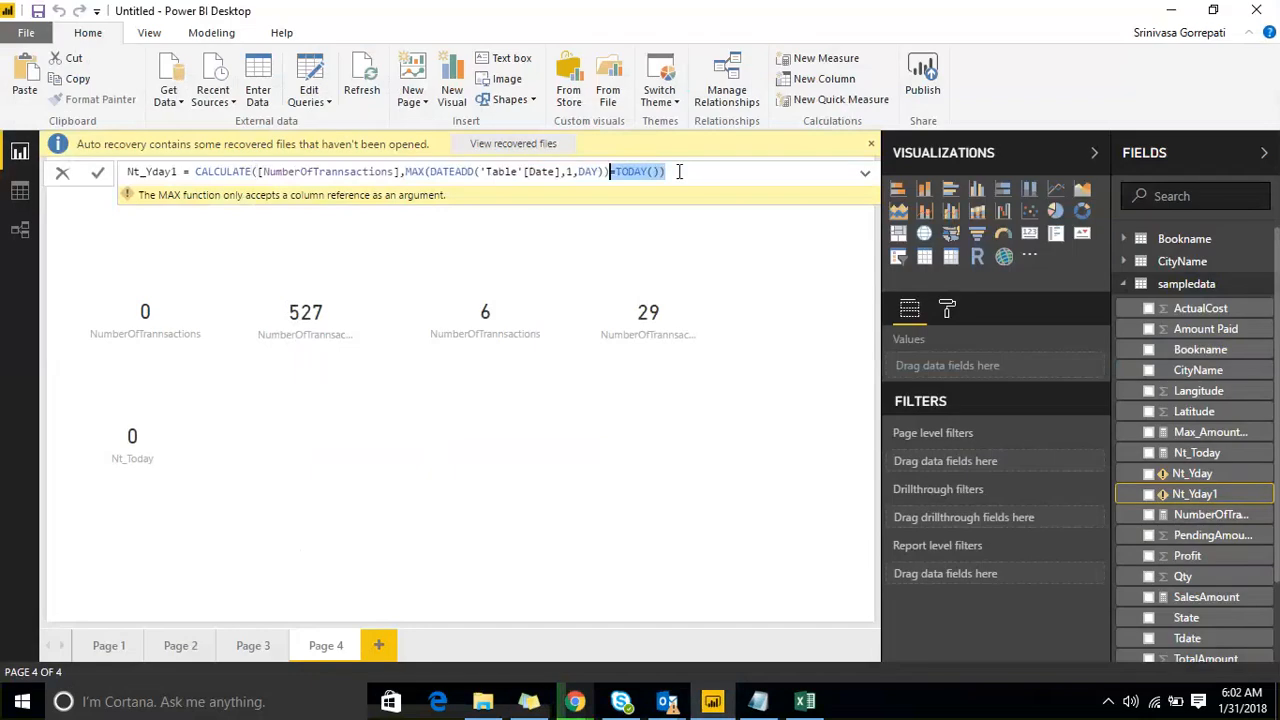
key("shift+Left")
key("shift+Left")
key("shift+Left")
key("shift+Left")
key("shift+Left")
key("shift+Left")
key("shift+Left")
key("shift+Left")
key("shift+Left")
key("shift+Left")
key("shift+Left")
key("shift+Left")
key("shift+Left")
key("shift+Left")
key("shift+Left")
key("shift+Left")
key("shift+Left")
key("shift+Left")
key("shift+Left")
key("shift+Left")
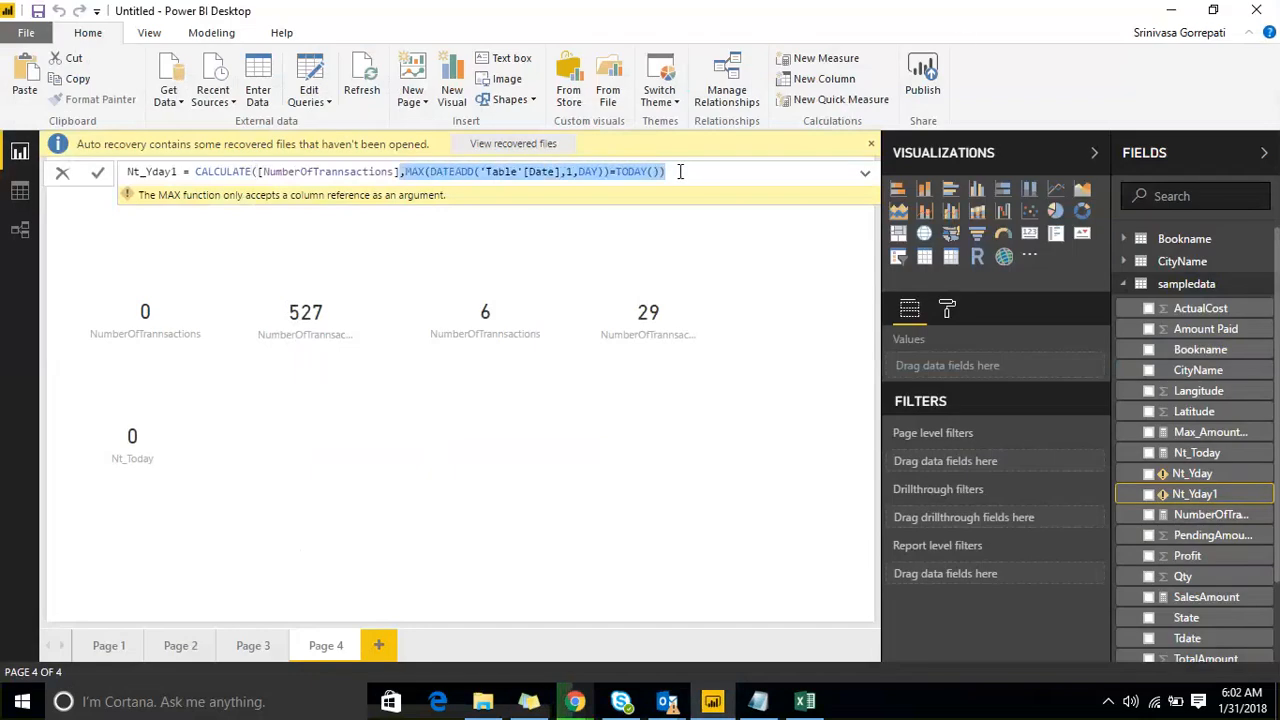
left_click(797, 19)
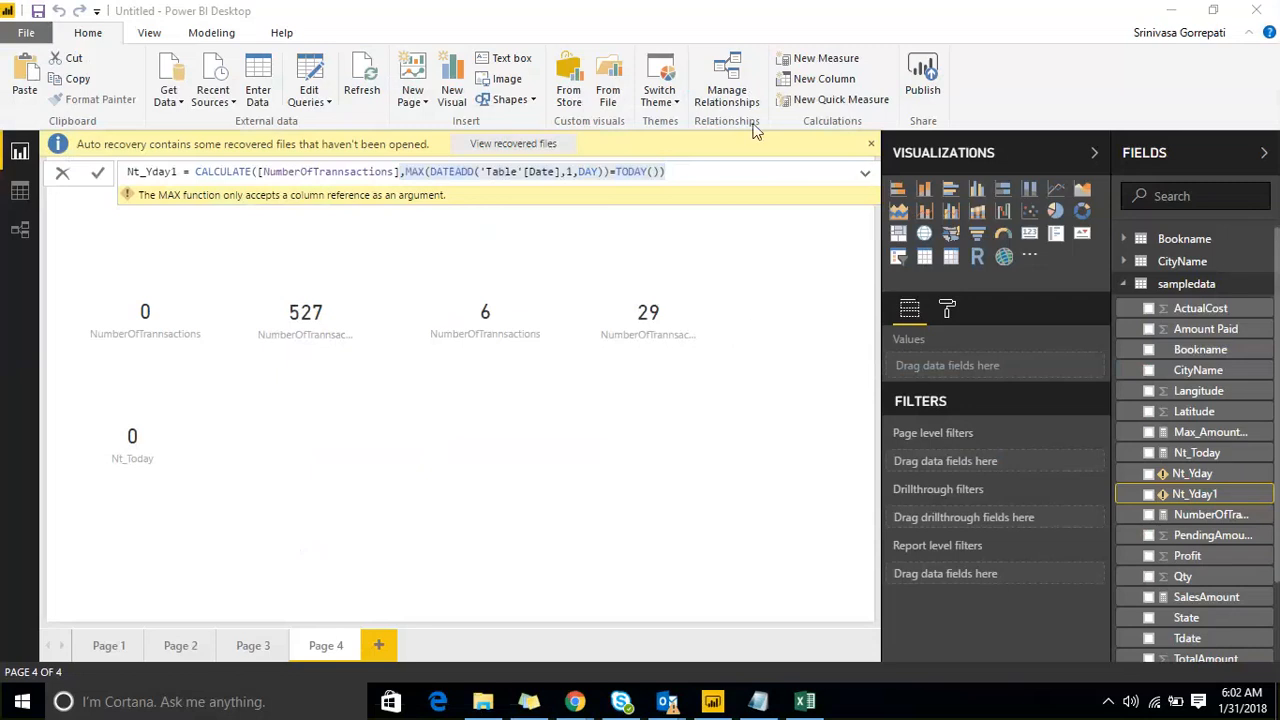
Remove the whole MAX(DATEADD(...))=TODAY() filter and the closing parenthesis from Nt_Yday1, keeping the comma after [NumberOfTrannsactions].
left_click(684, 173)
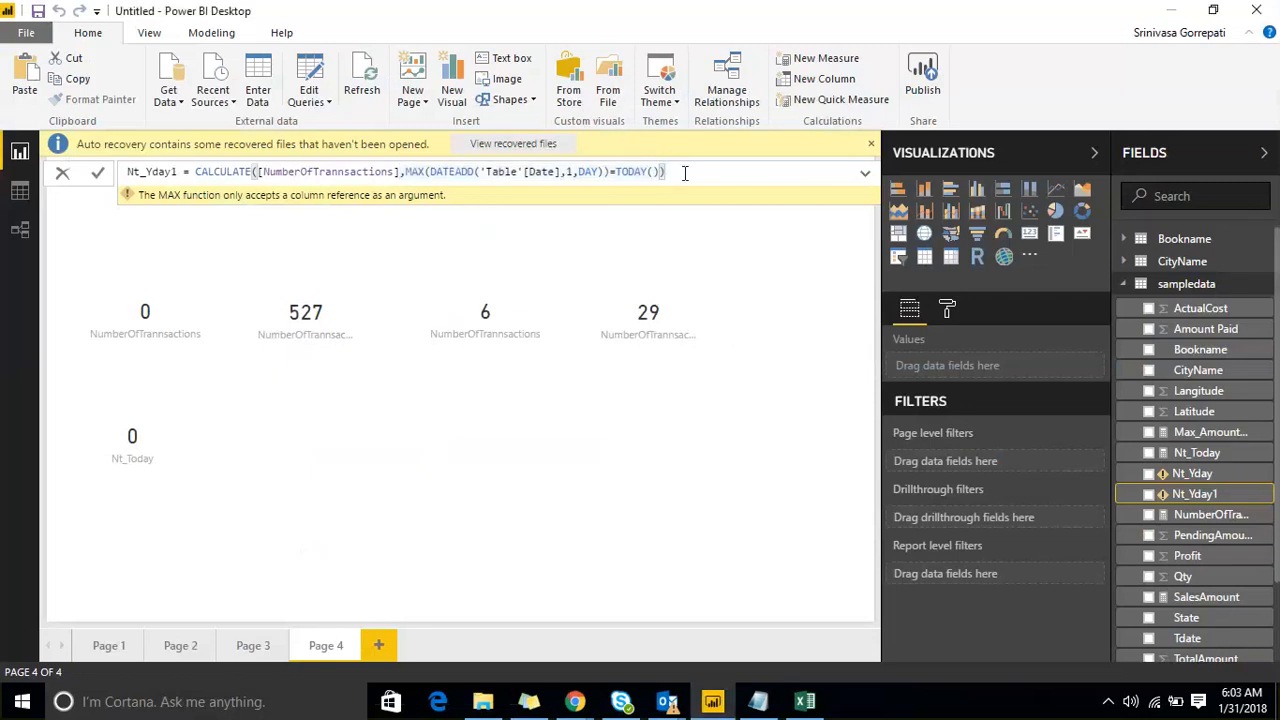
key("shift+Left")
key("shift+Left")
key("shift+Left")
key("shift+Left")
key("shift+Left")
key("shift+Left")
key("shift+Left")
key("shift+Left")
key("shift+Left")
key("shift+Left")
key("shift+Left")
key("shift+Left")
key("shift+Left")
key("shift+Left")
key("shift+Left")
key("shift+Left")
key("shift+Left")
key("shift+Left")
key("shift+Left")
key("shift+Left")
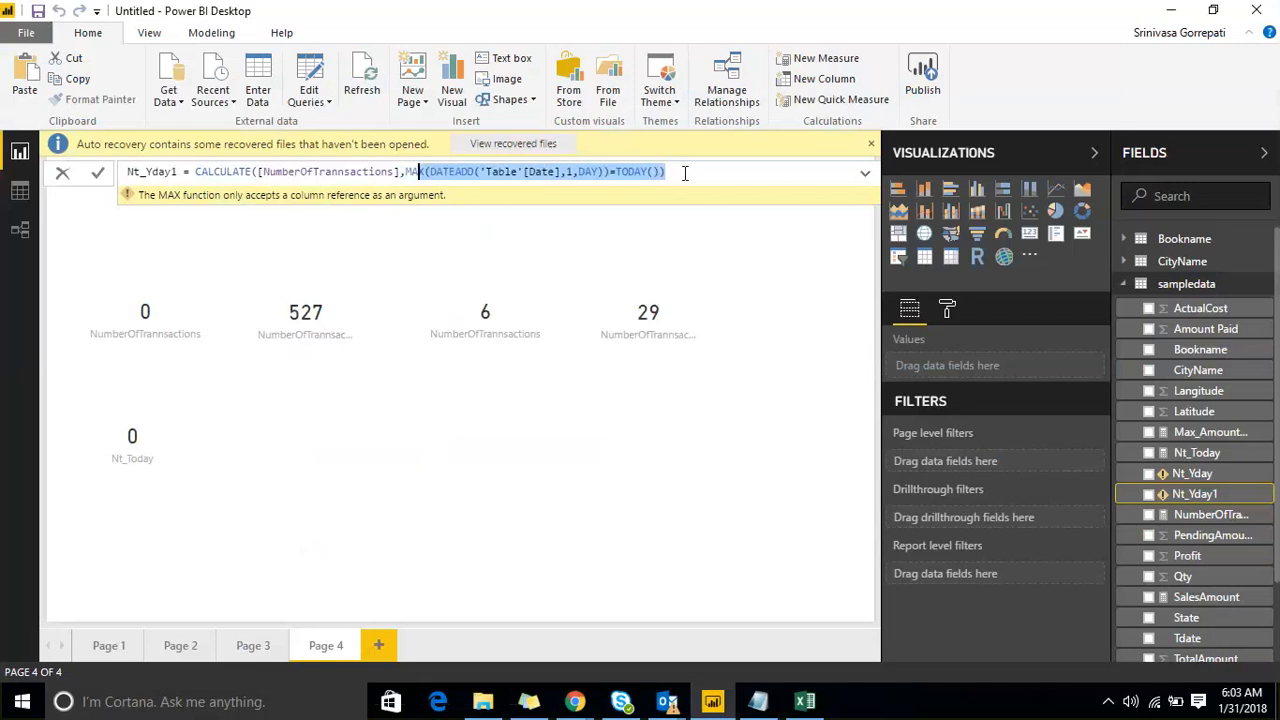
key("shift+Left")
key("BackSpace")
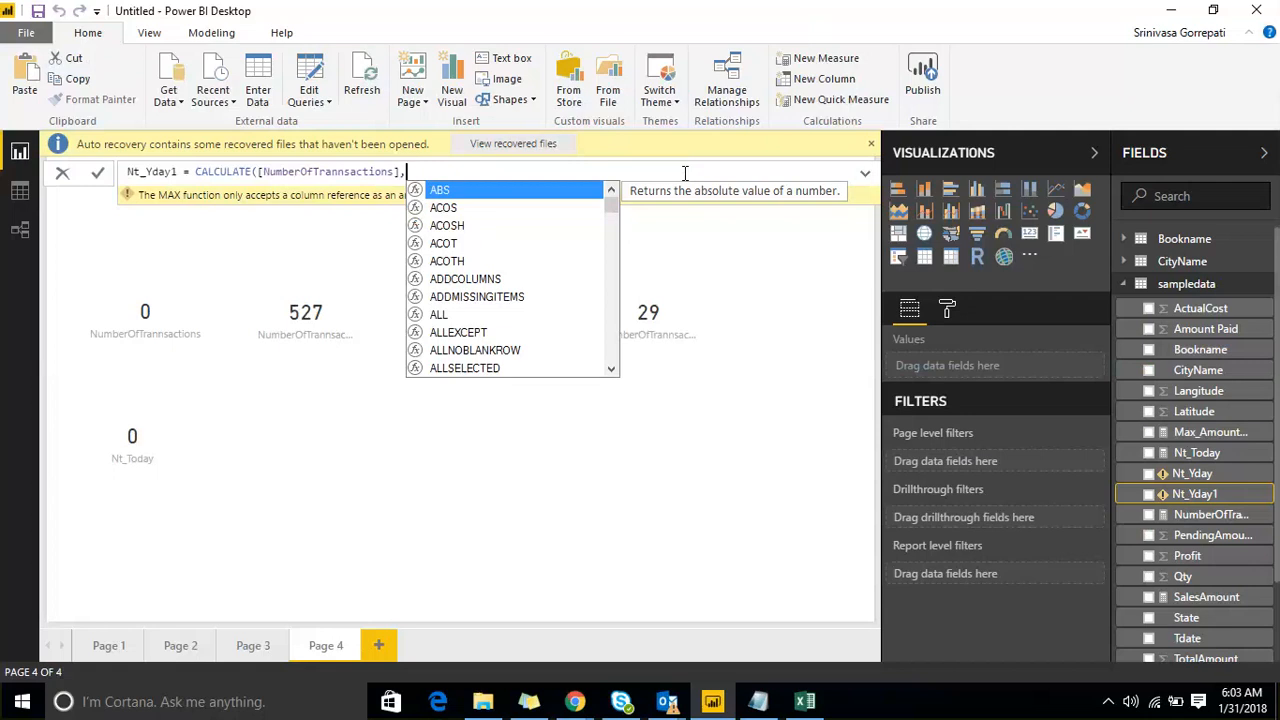
Start a new CALCULATE filter in Nt_Yday1 with 'Table'[Date]=.
type("T")
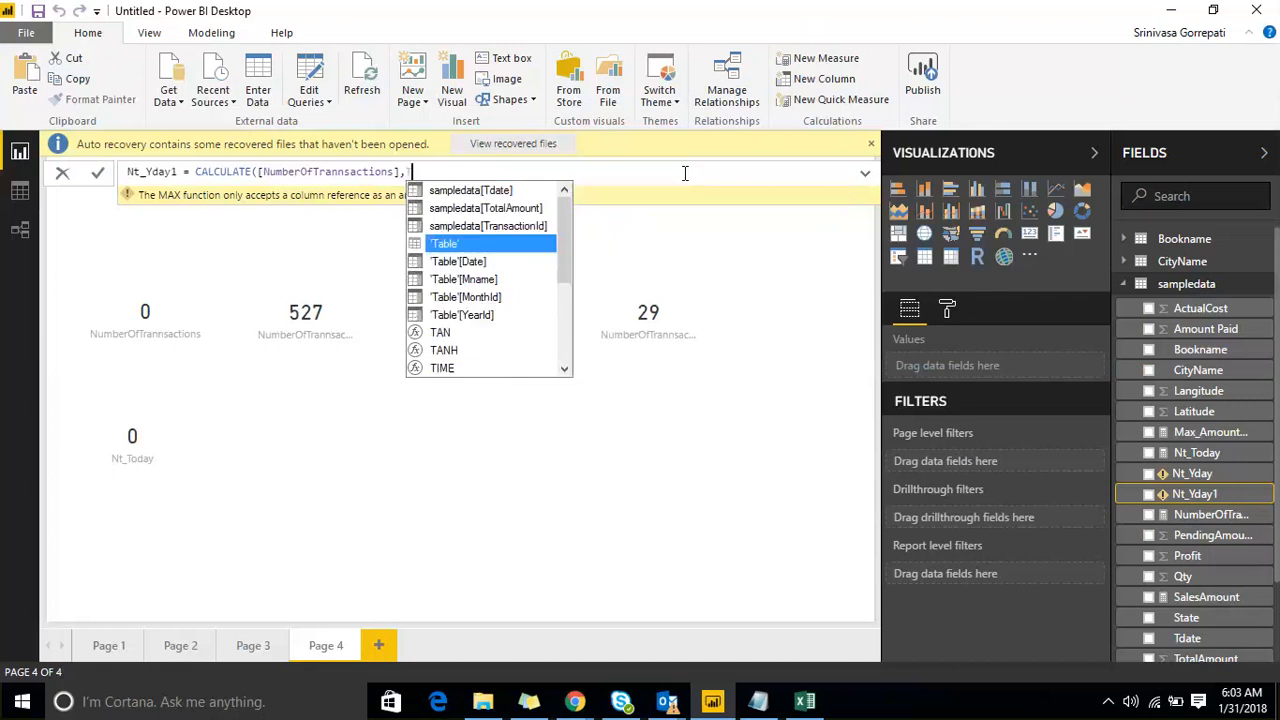
type("able'")
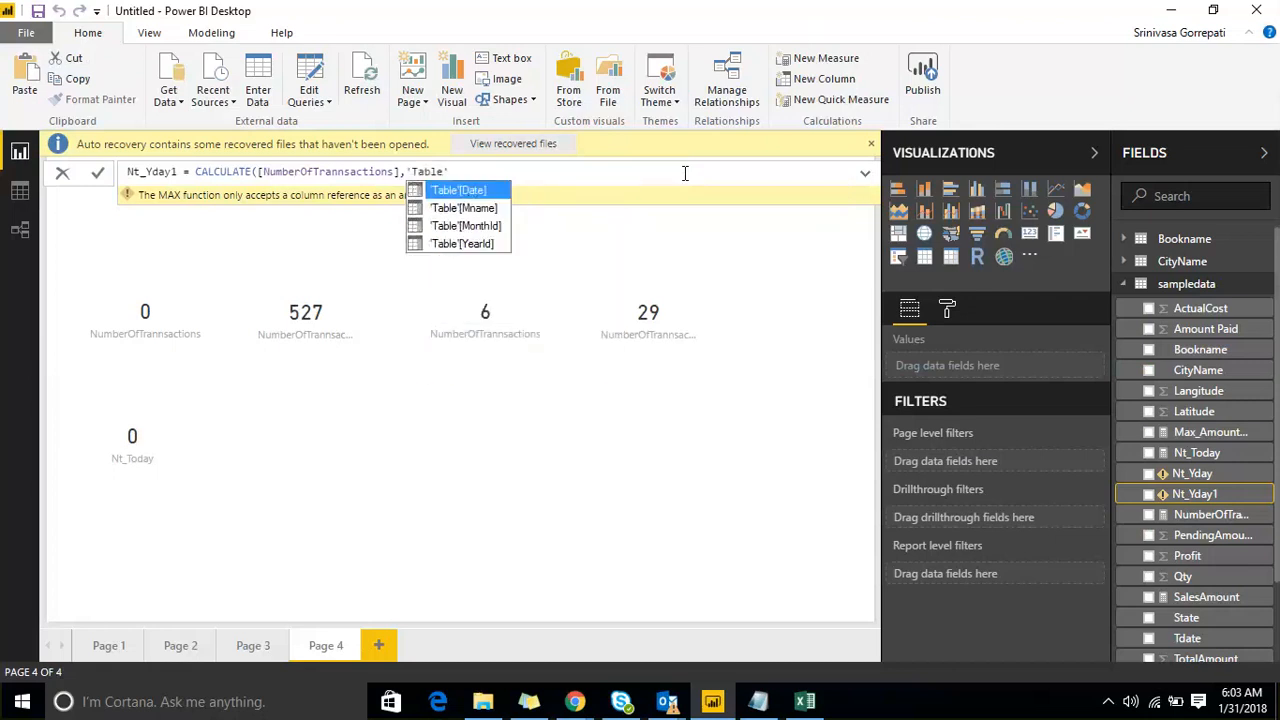
key("Tab")
type("=")
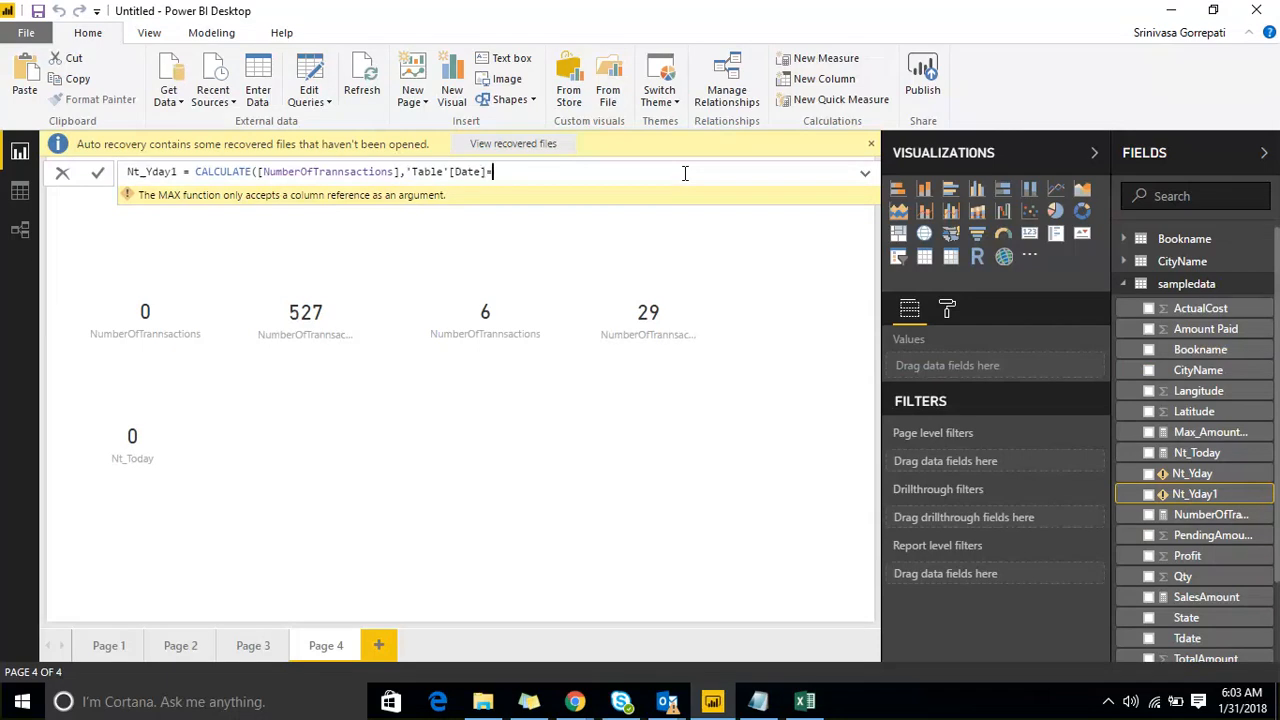
type("pre")
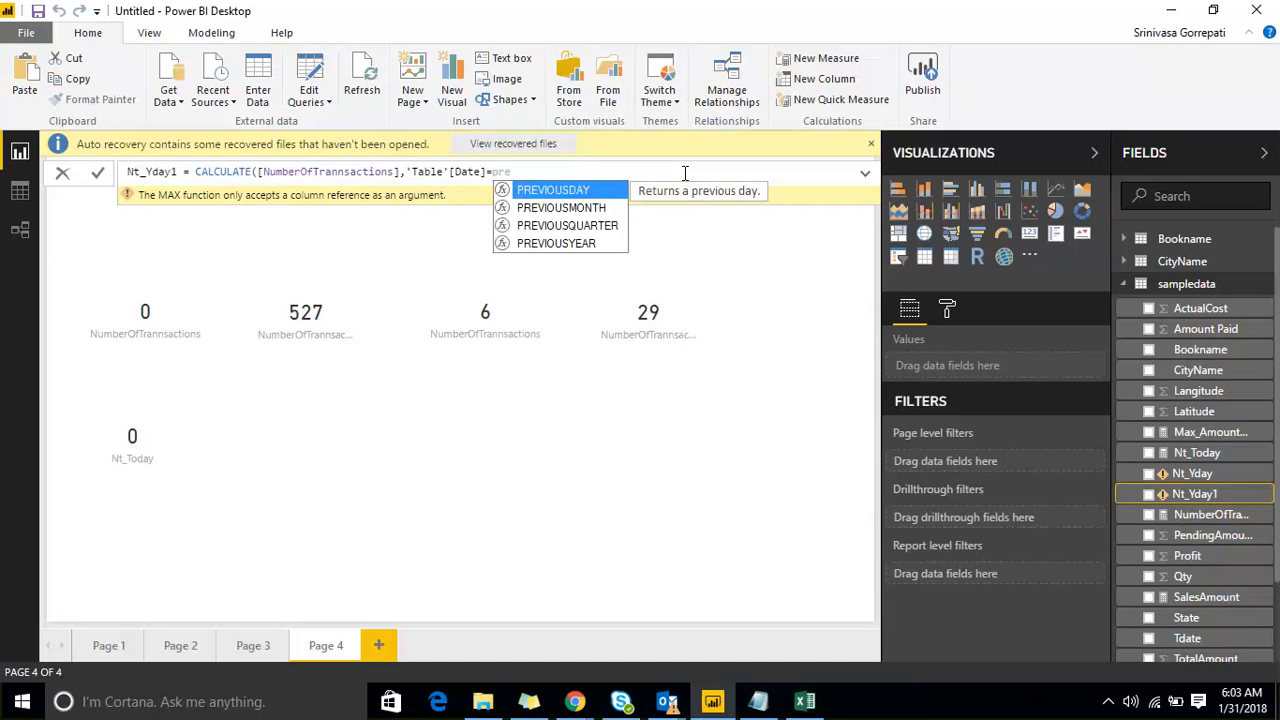
key("Tab")
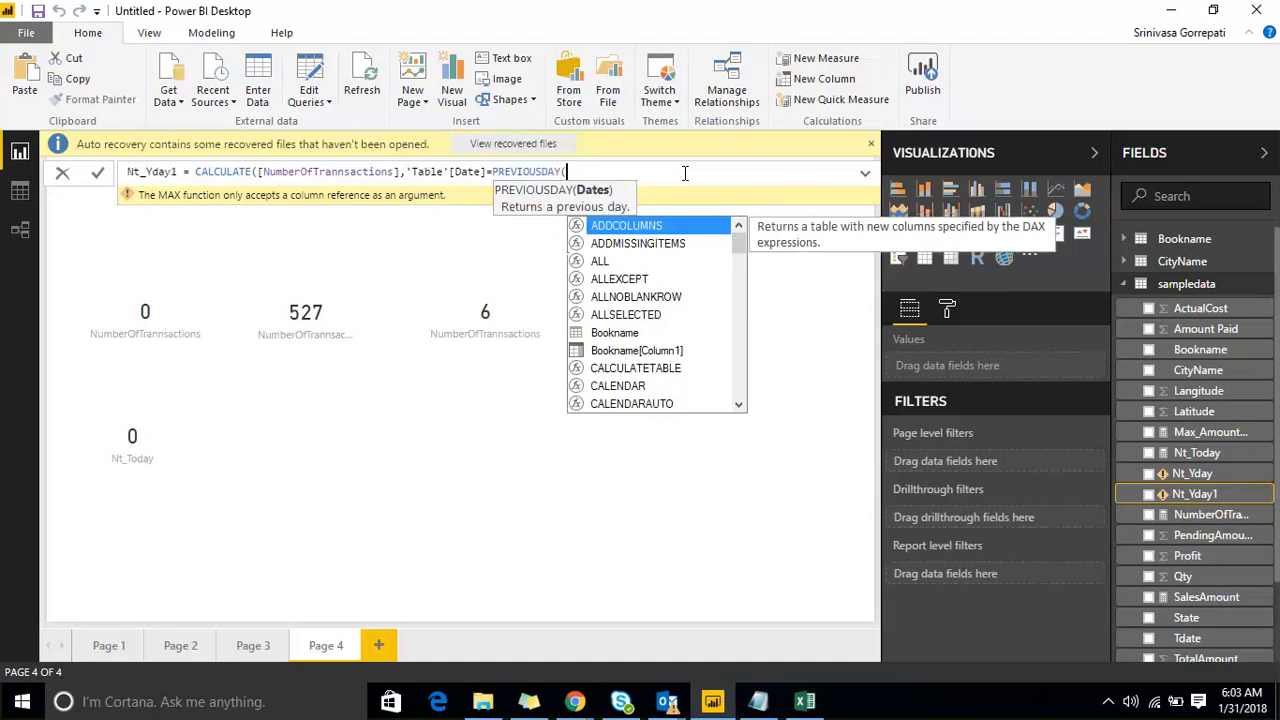
key("BackSpace")
key("BackSpace")
key("BackSpace")
key("BackSpace")
key("BackSpace")
key("BackSpace")
key("BackSpace")
key("BackSpace")
key("BackSpace")
key("BackSpace")
key("BackSpace")
key("BackSpace")
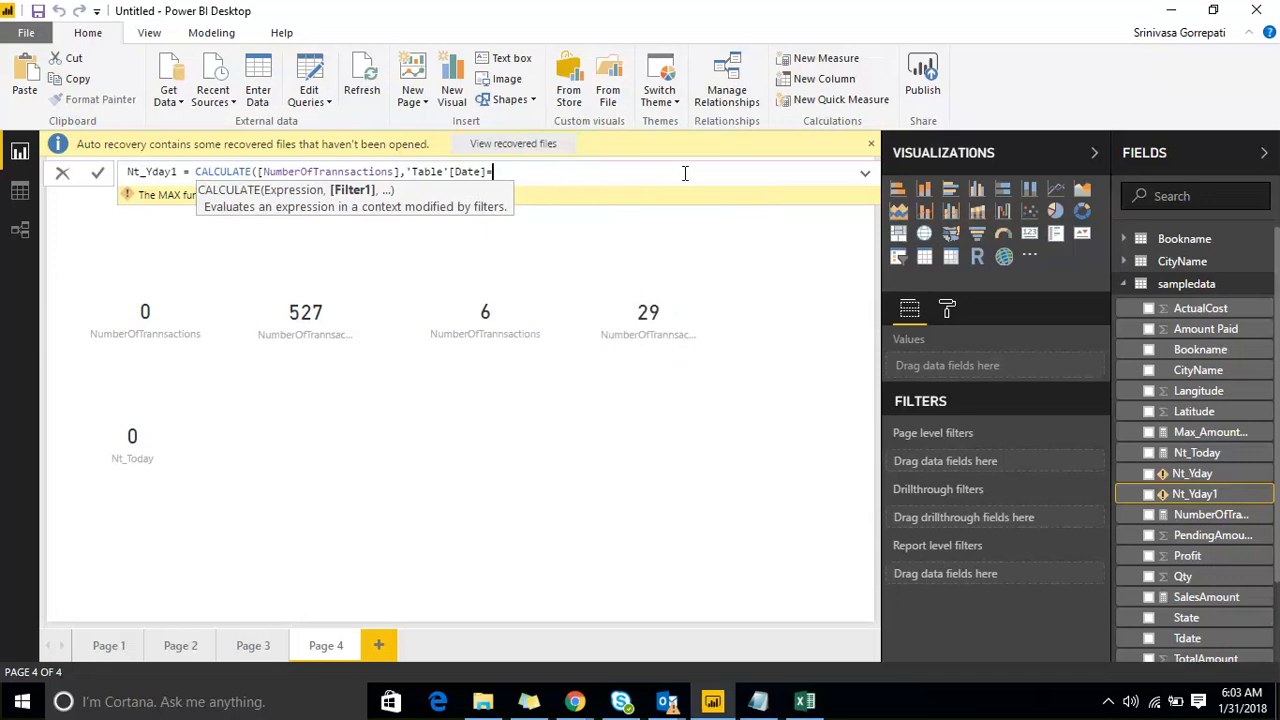
type("next")
key("BackSpace")
key("BackSpace")
key("BackSpace")
key("BackSpace")
type("t")
key("BackSpace")
type("date")
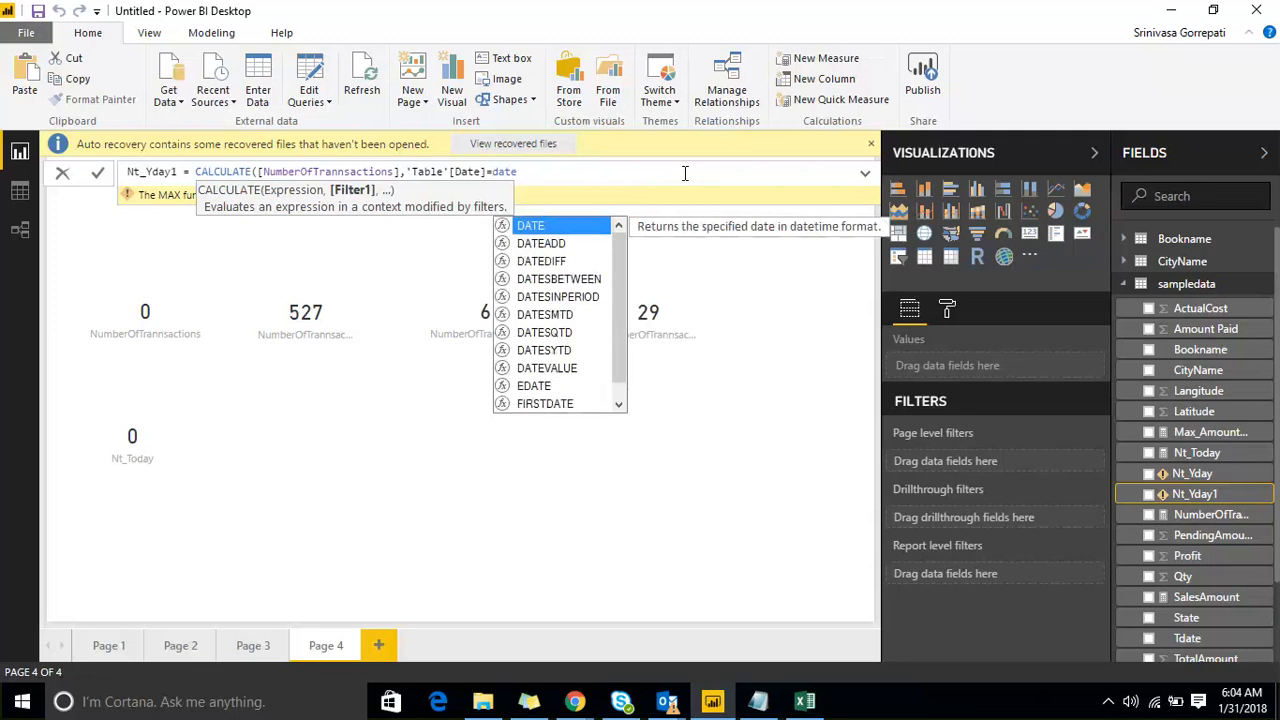
key("Down")
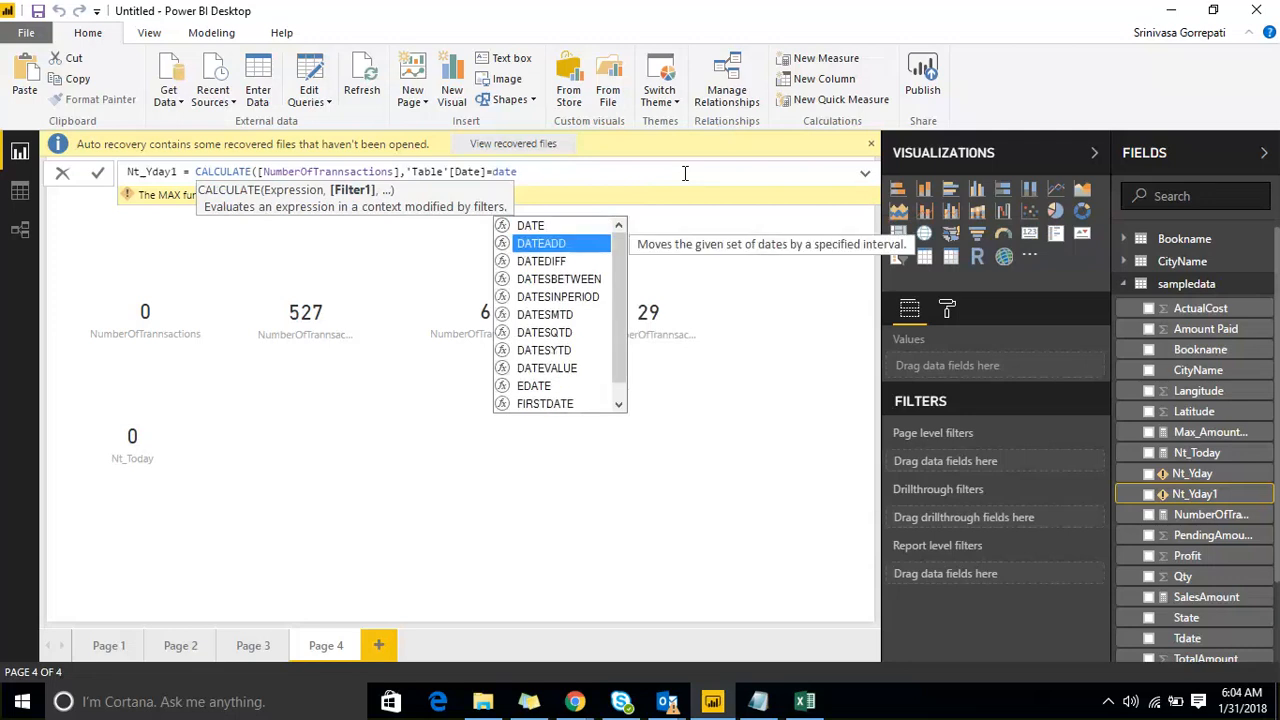
key("Tab")
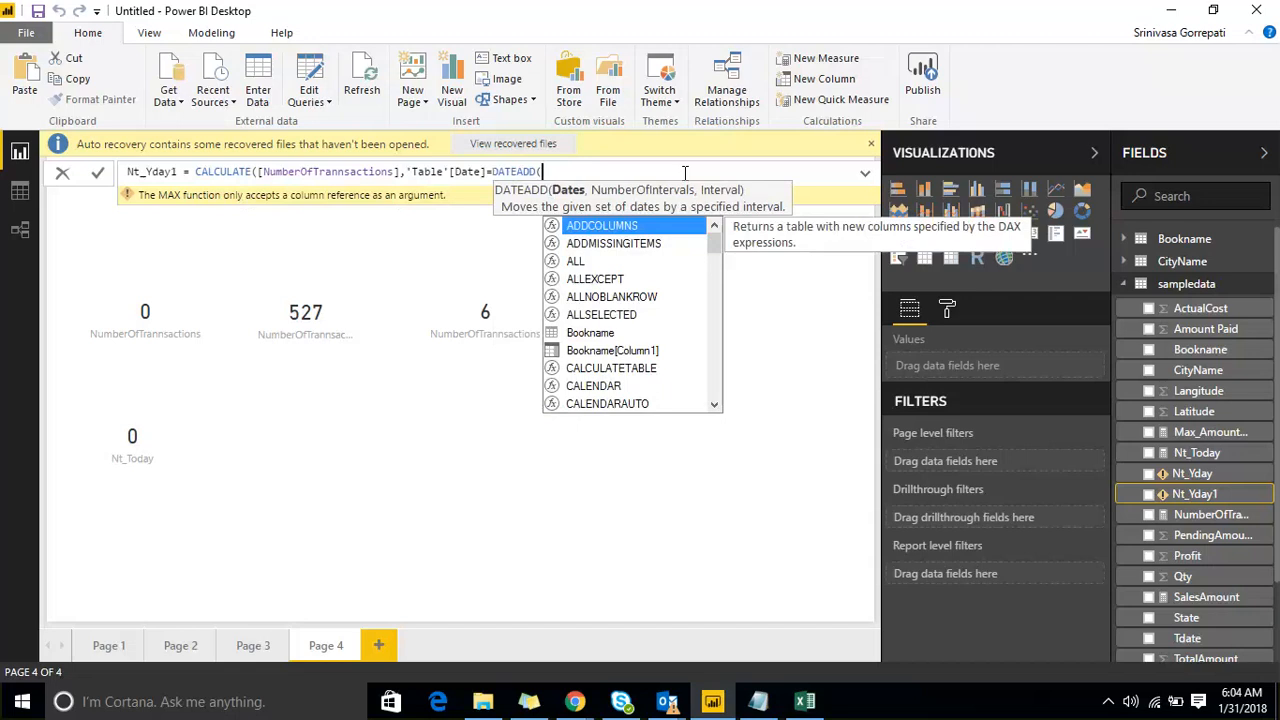
key("BackSpace")
key("BackSpace")
key("BackSpace")
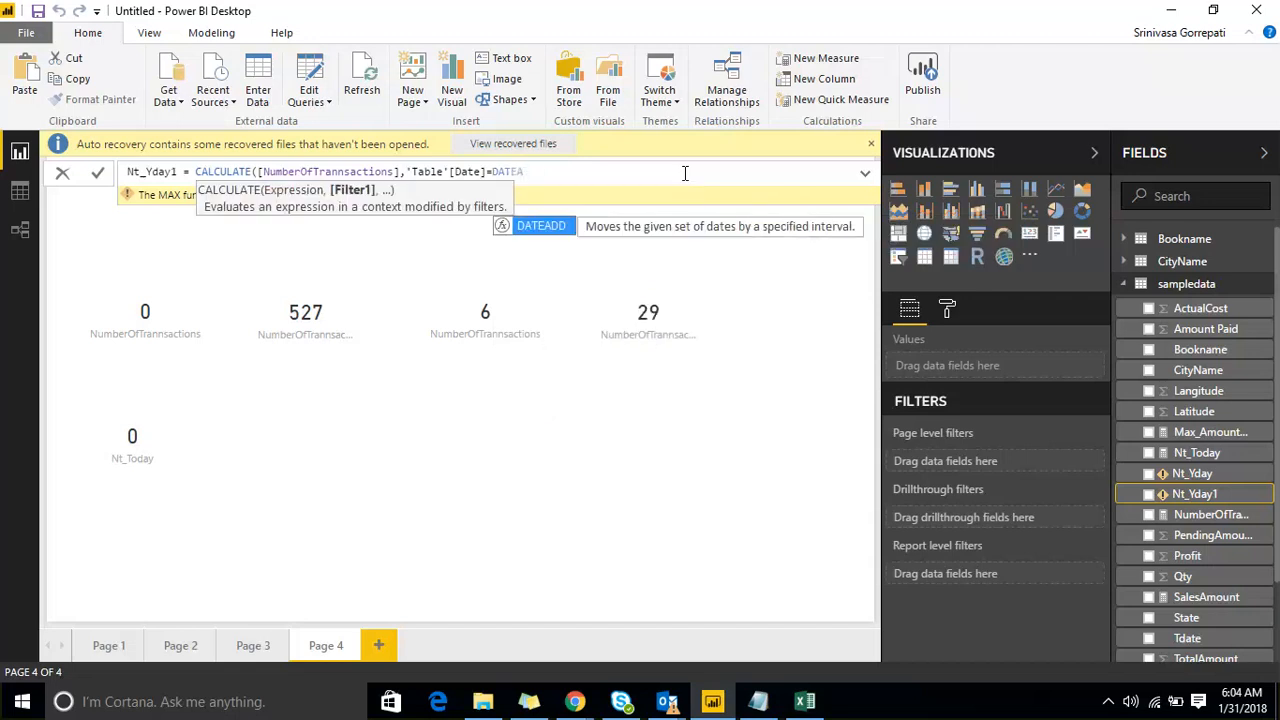
key("BackSpace")
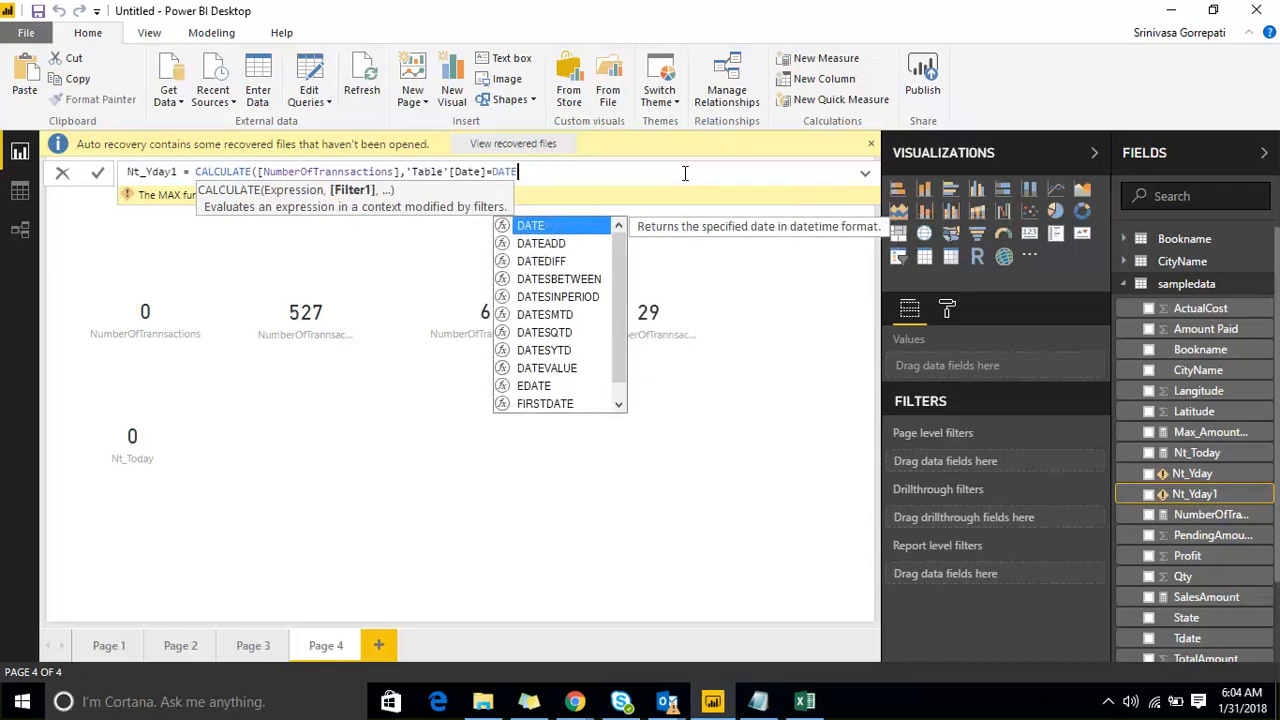
key("Down")
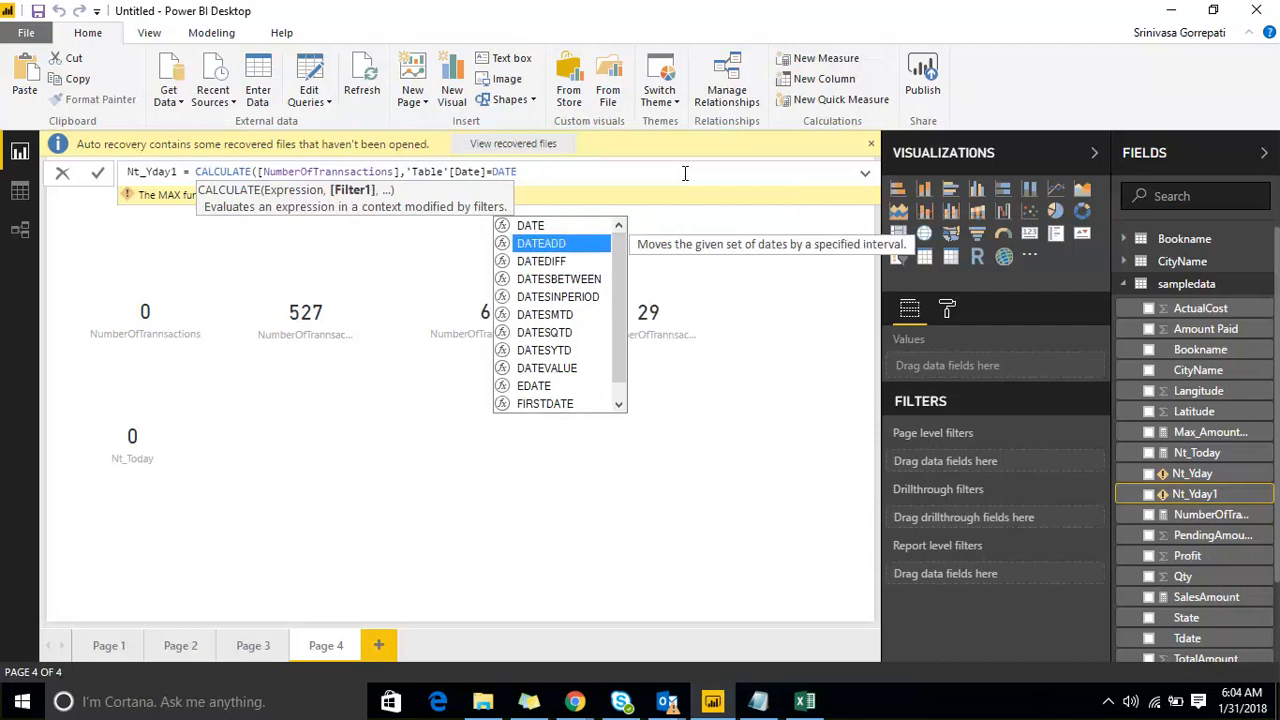
key("BackSpace")
key("BackSpace")
key("BackSpace")
key("BackSpace")
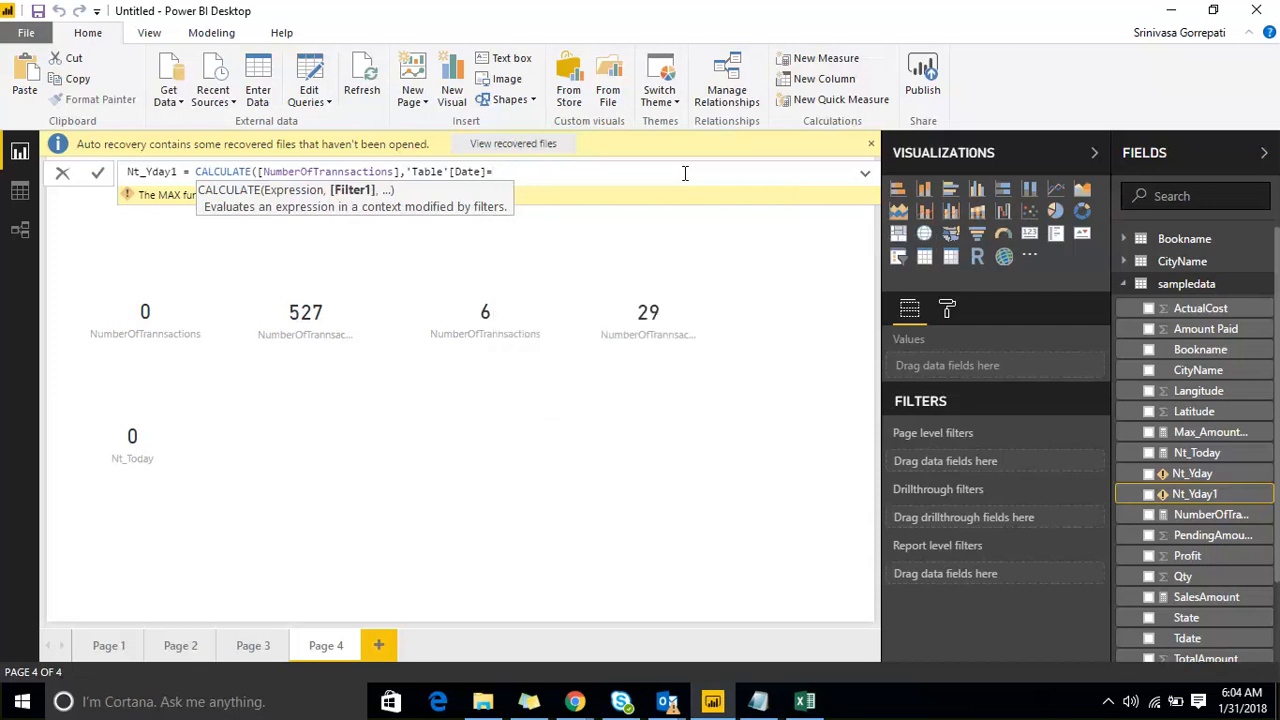
type("MAX(")
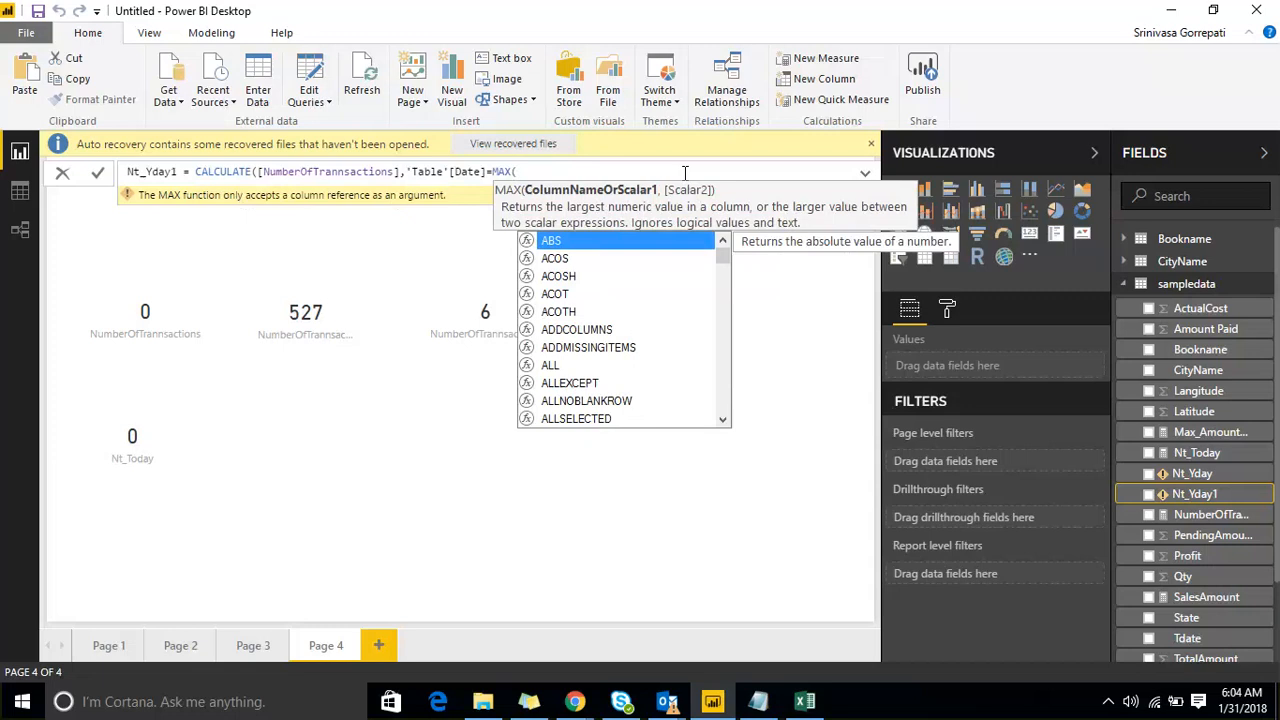
key("BackSpace")
key("BackSpace")
key("BackSpace")
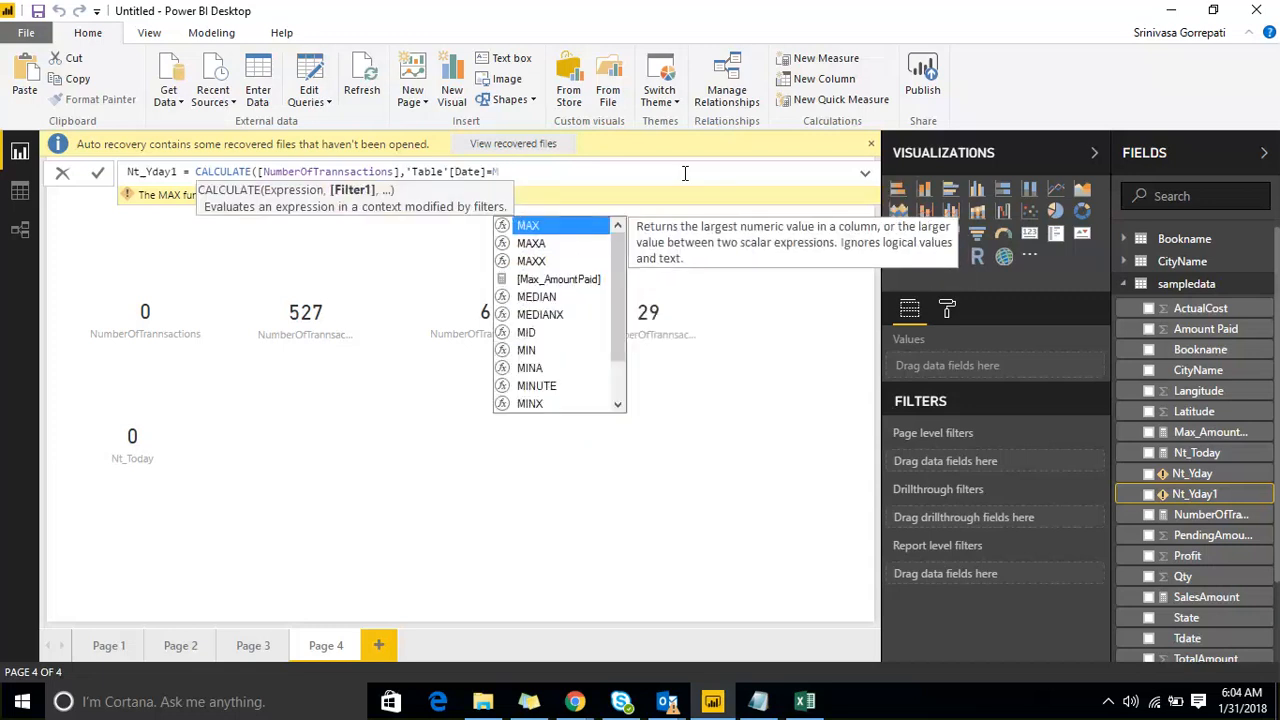
Use the MAXX function over 'Table' as the comparison value in Nt_Yday1, ready for its expression argument.
type("a")
key("Down")
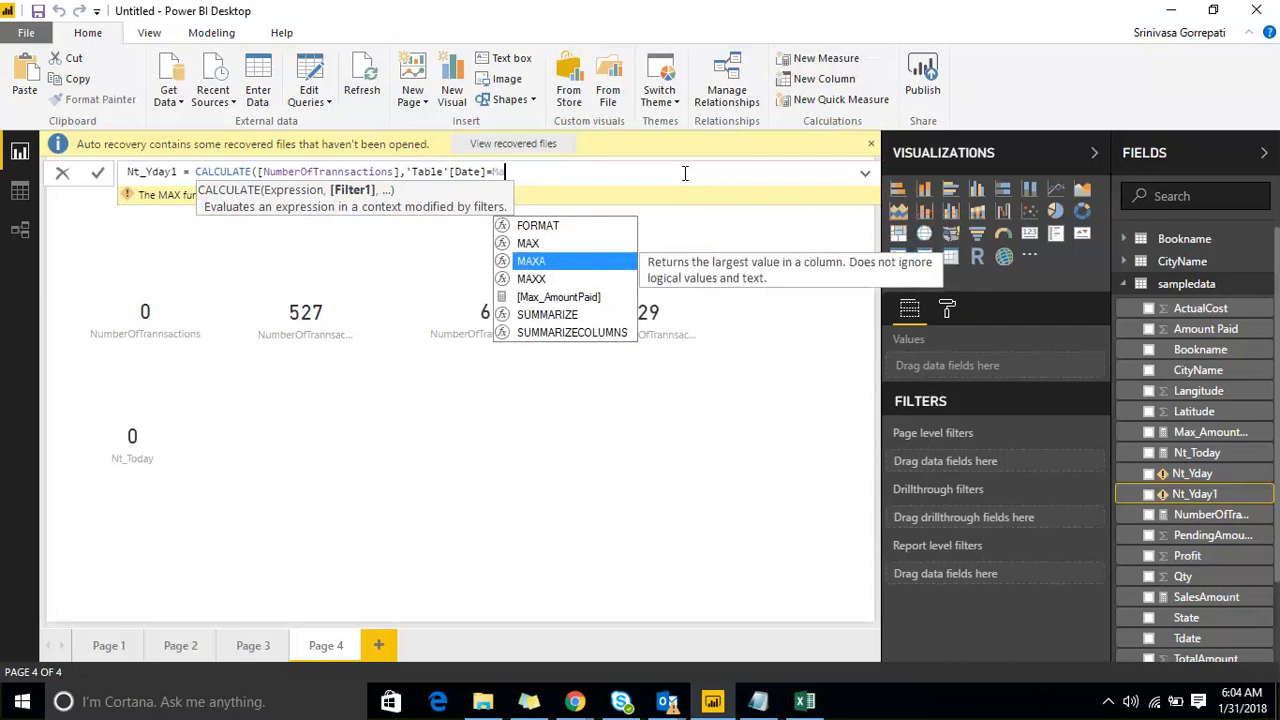
key("Down")
key("Tab")
type("tab")
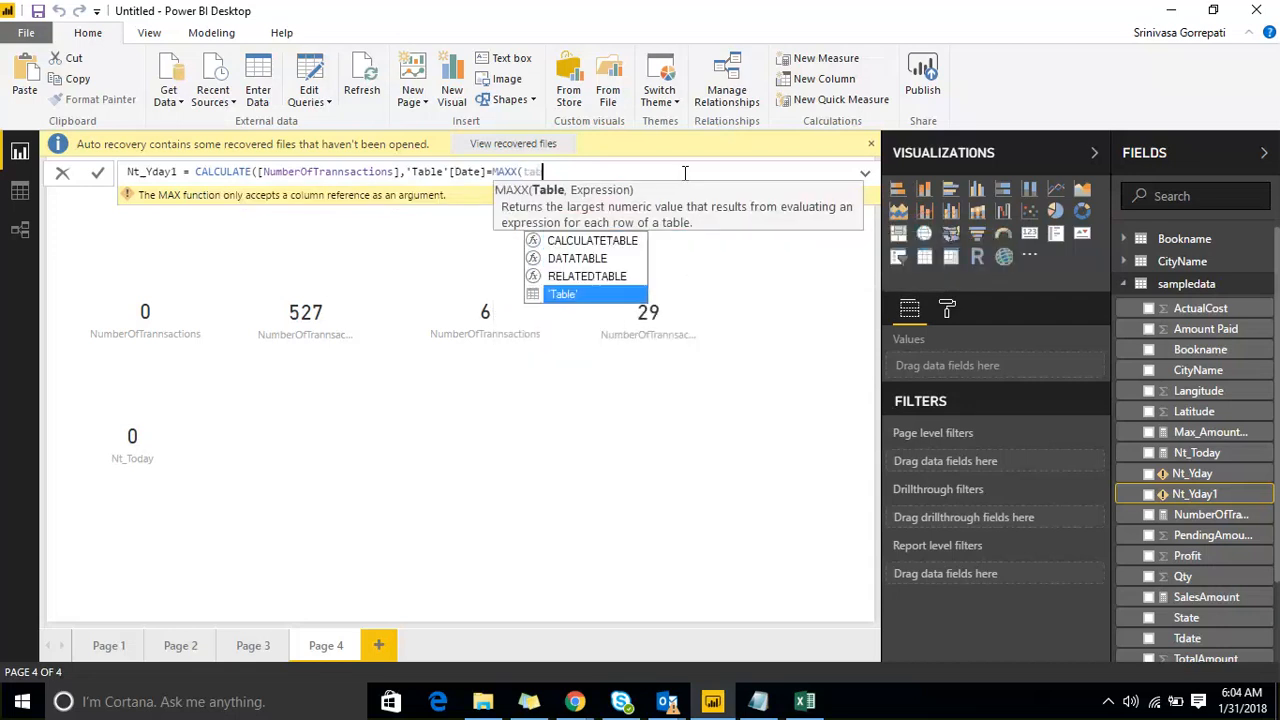
key("Tab")
key("BackSpace")
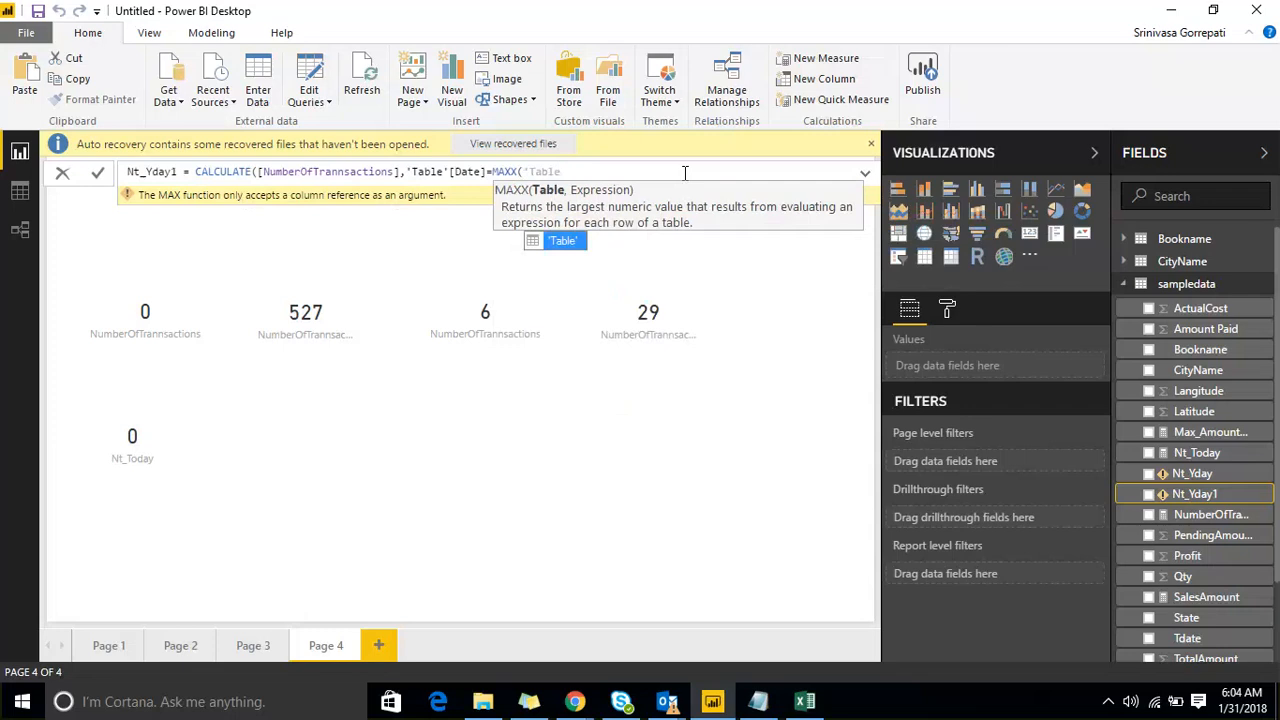
type("'")
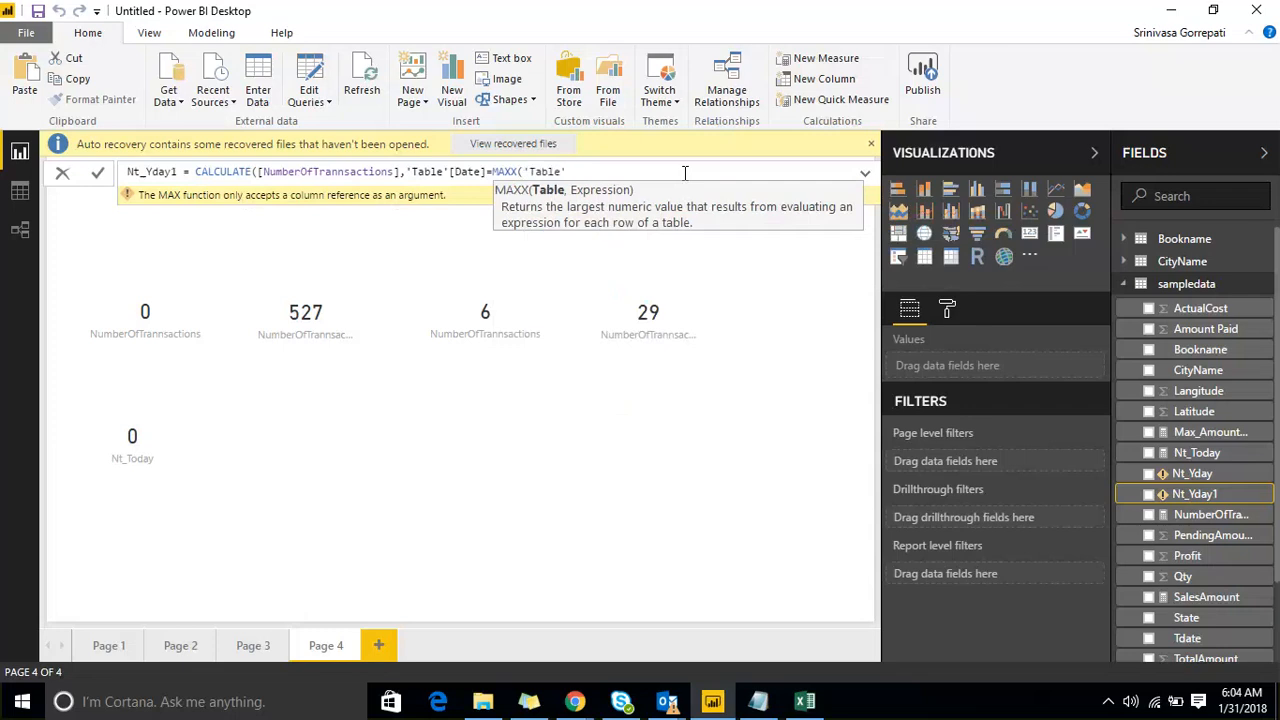
type(",")
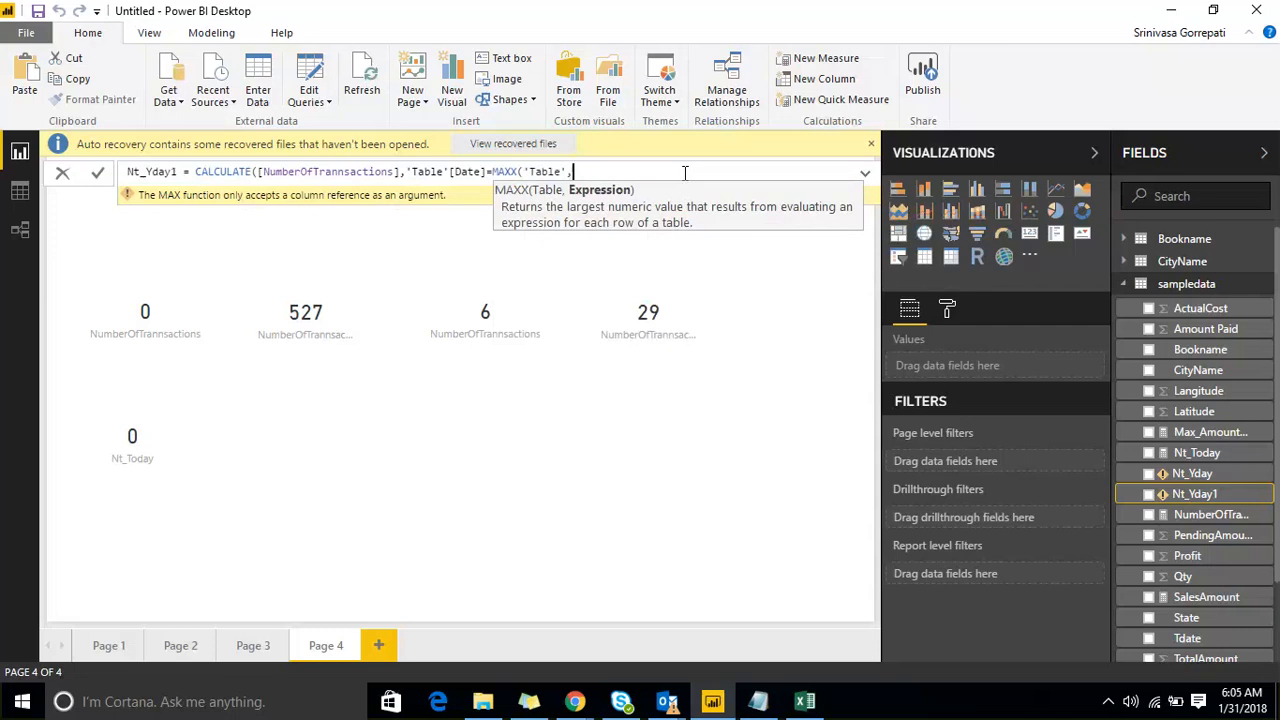
Complete the MAXX expression in Nt_Yday1 with DATEADD('Table'[Date],1,DAY), close all parentheses and commit the measure.
type("date")
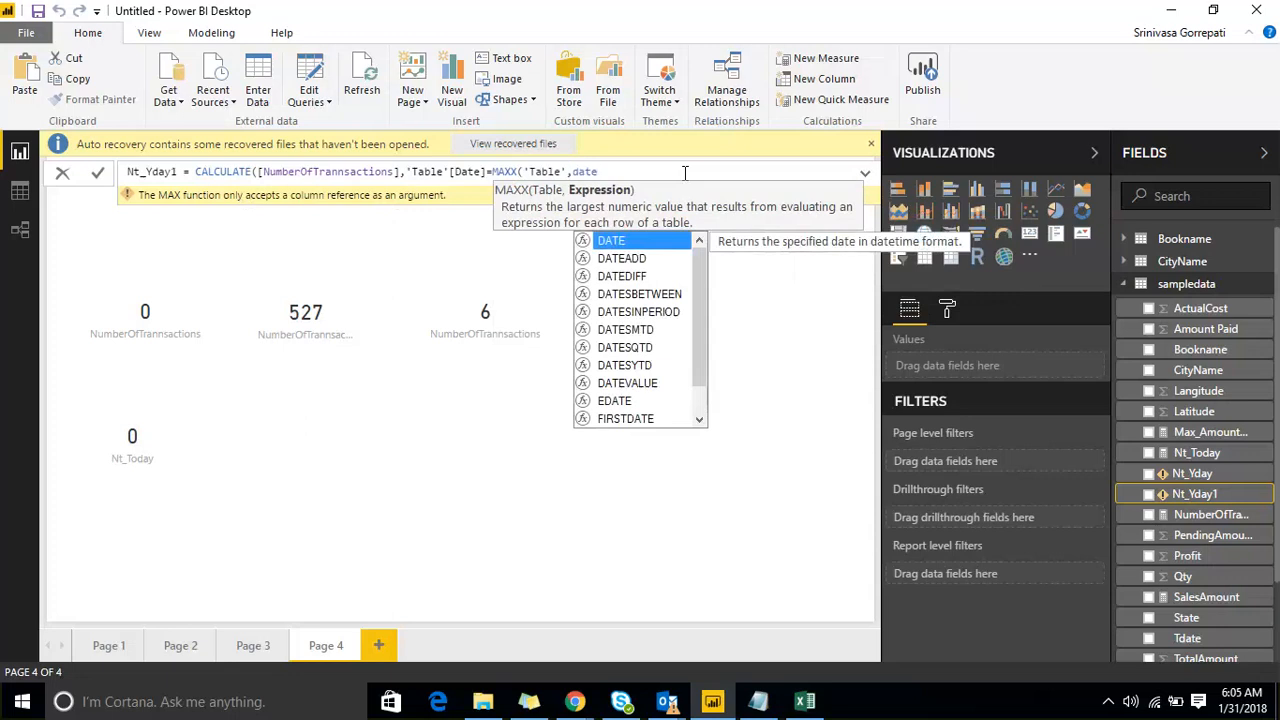
type("ad")
key("Tab")
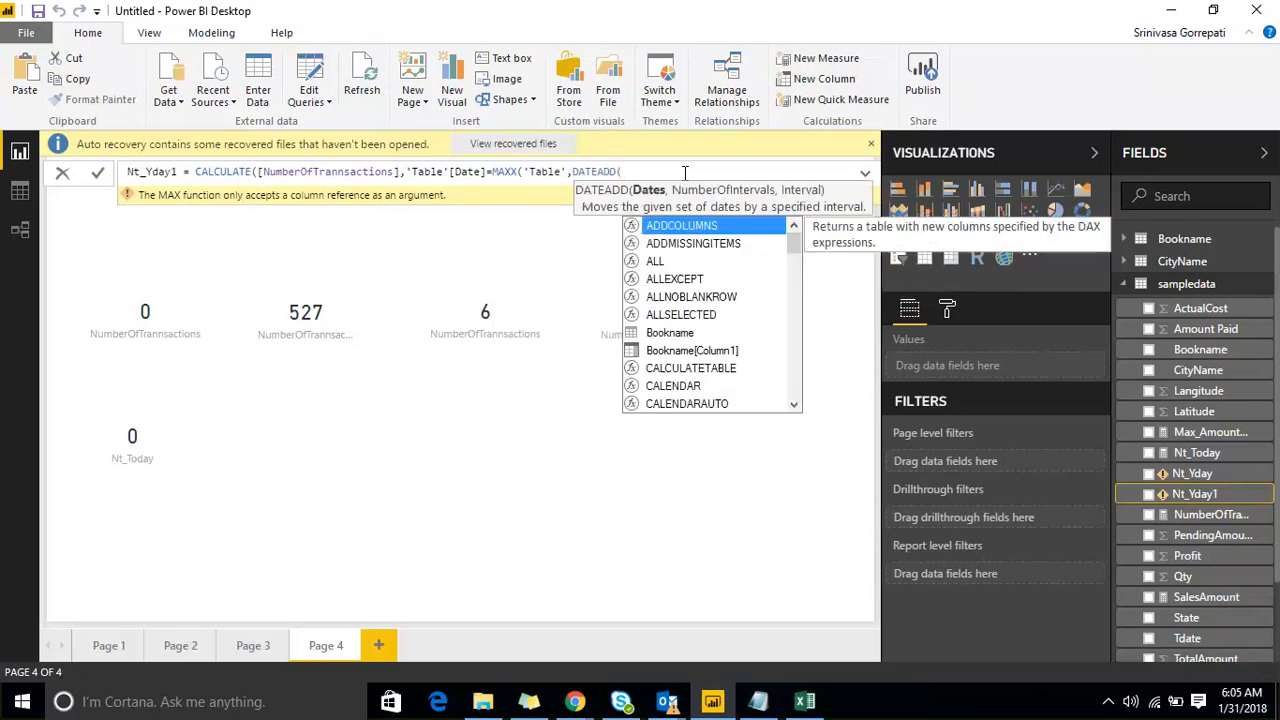
type("'Table'[Date]")
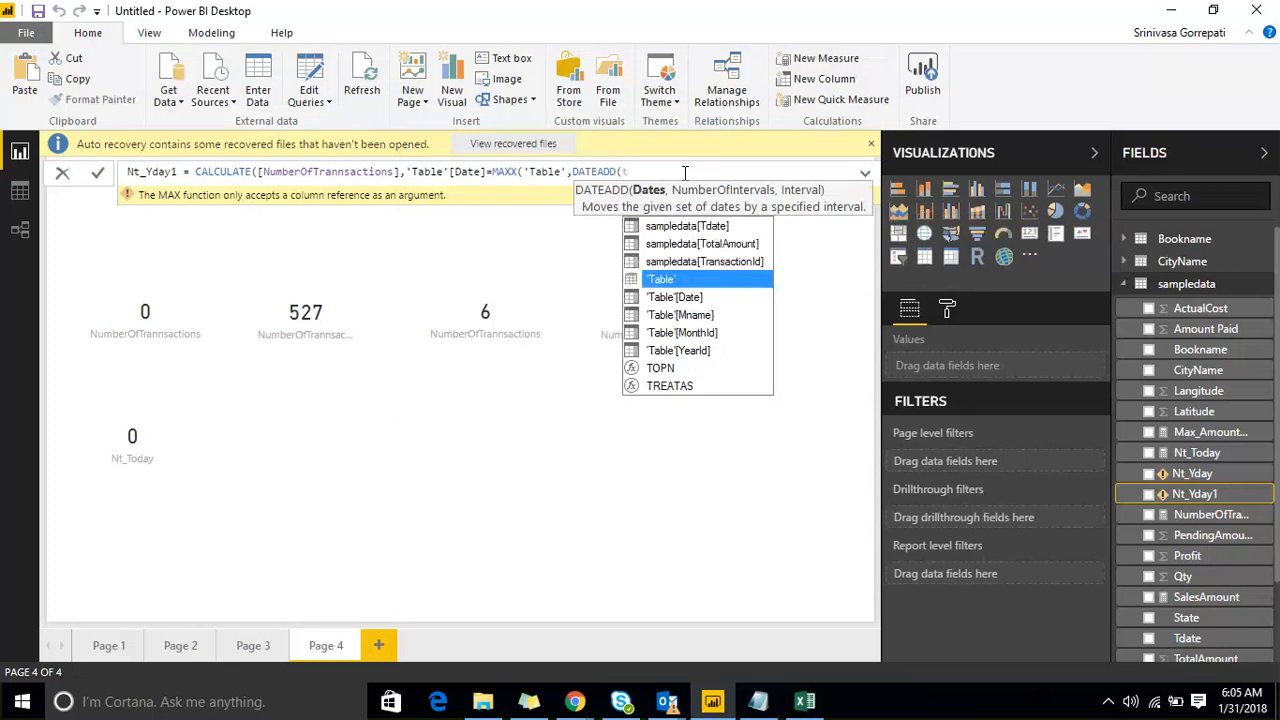
type(",")
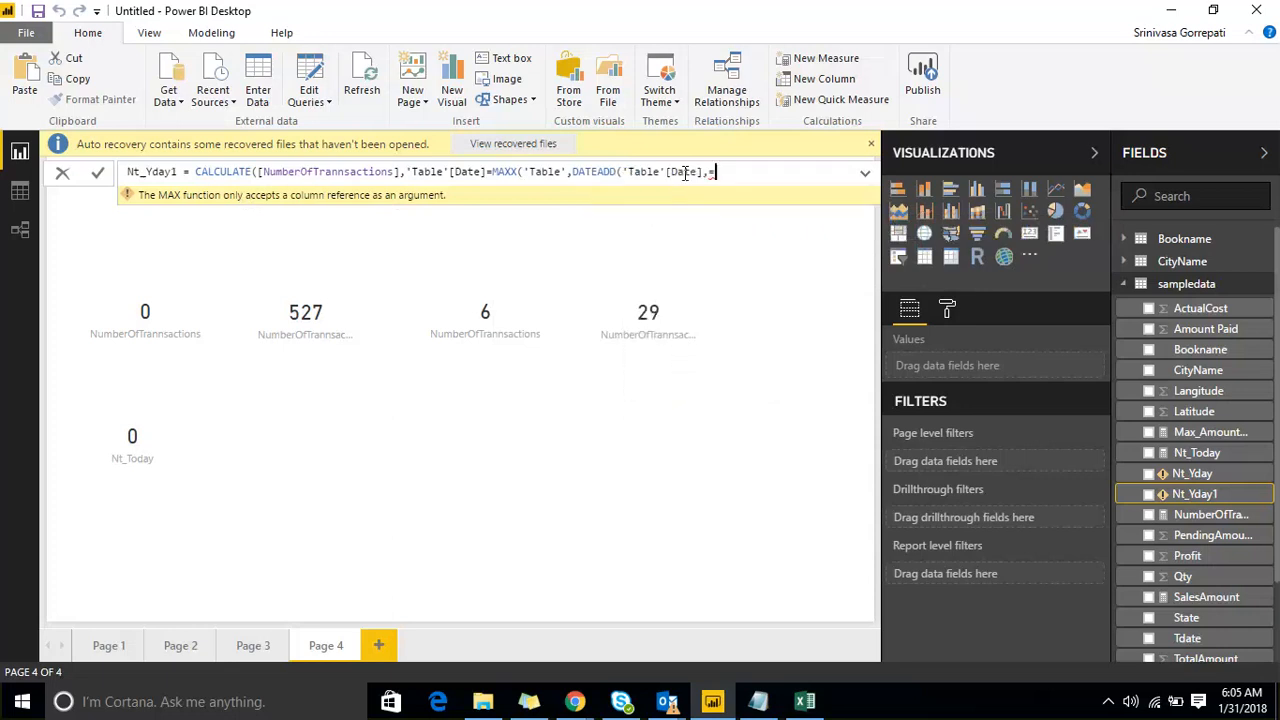
type("1,")
type("DAY")
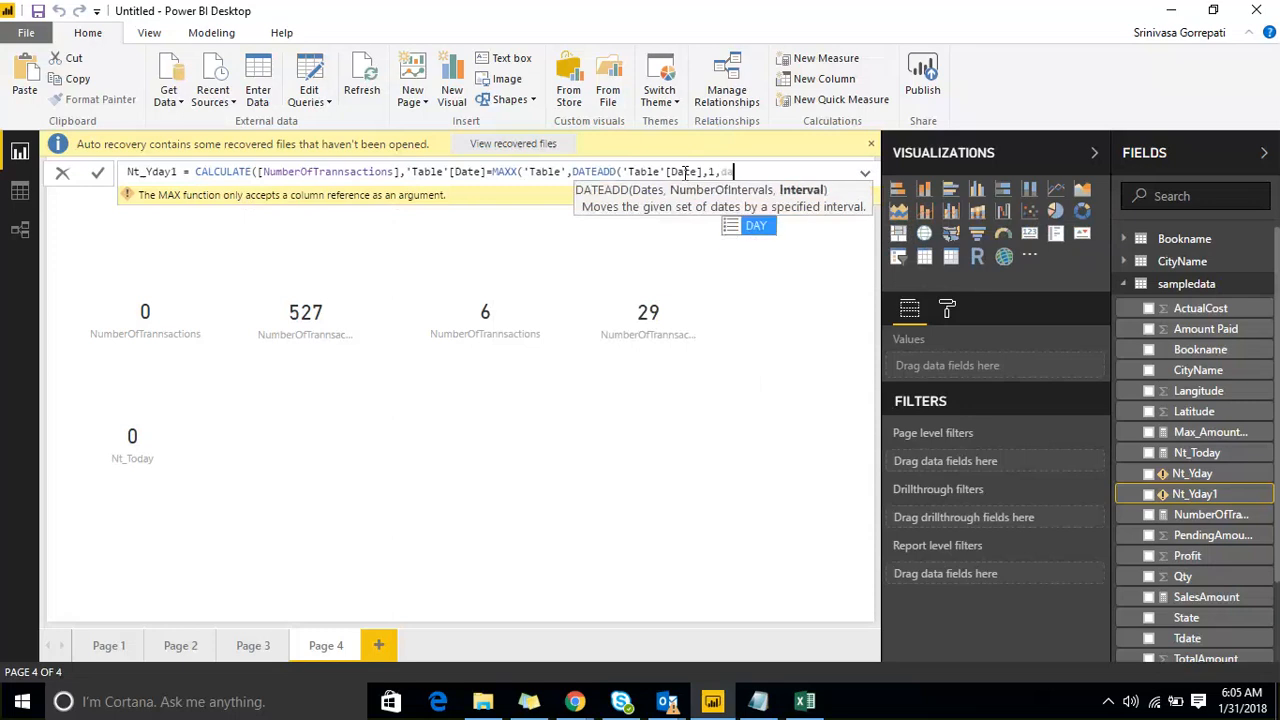
key("Tab")
type(")")
key("BackSpace")
key("BackSpace")
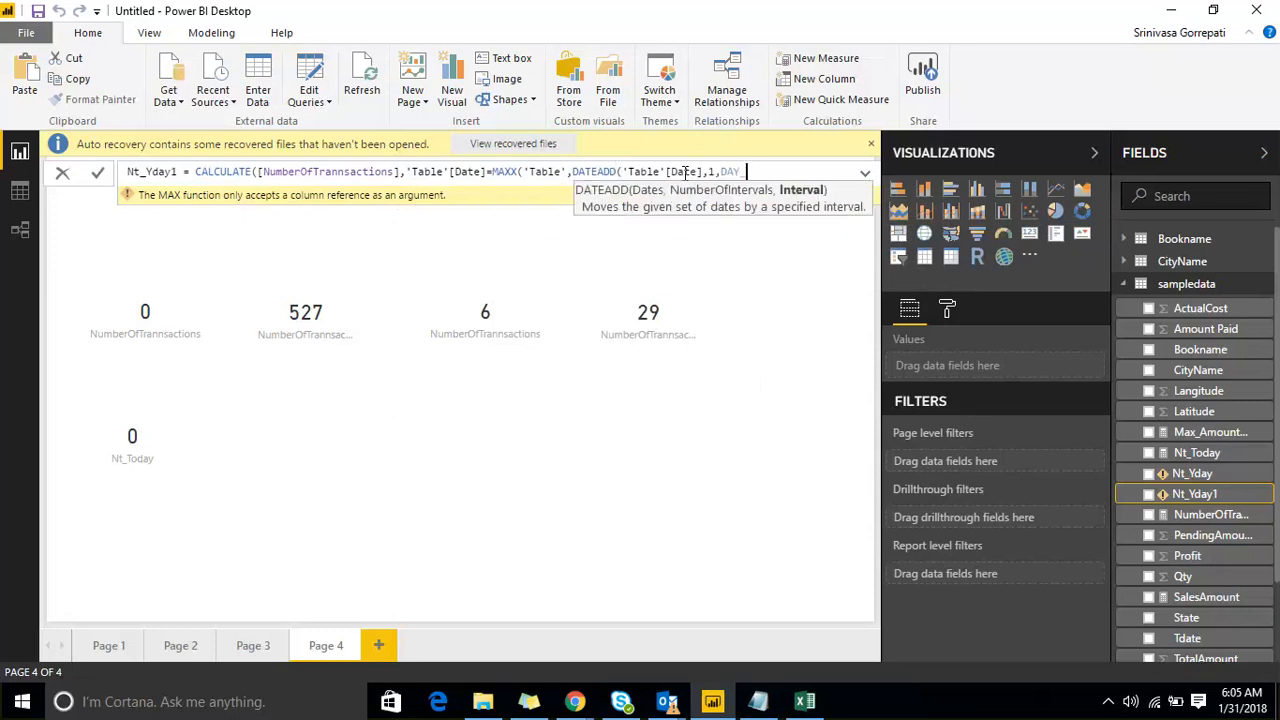
type(")")
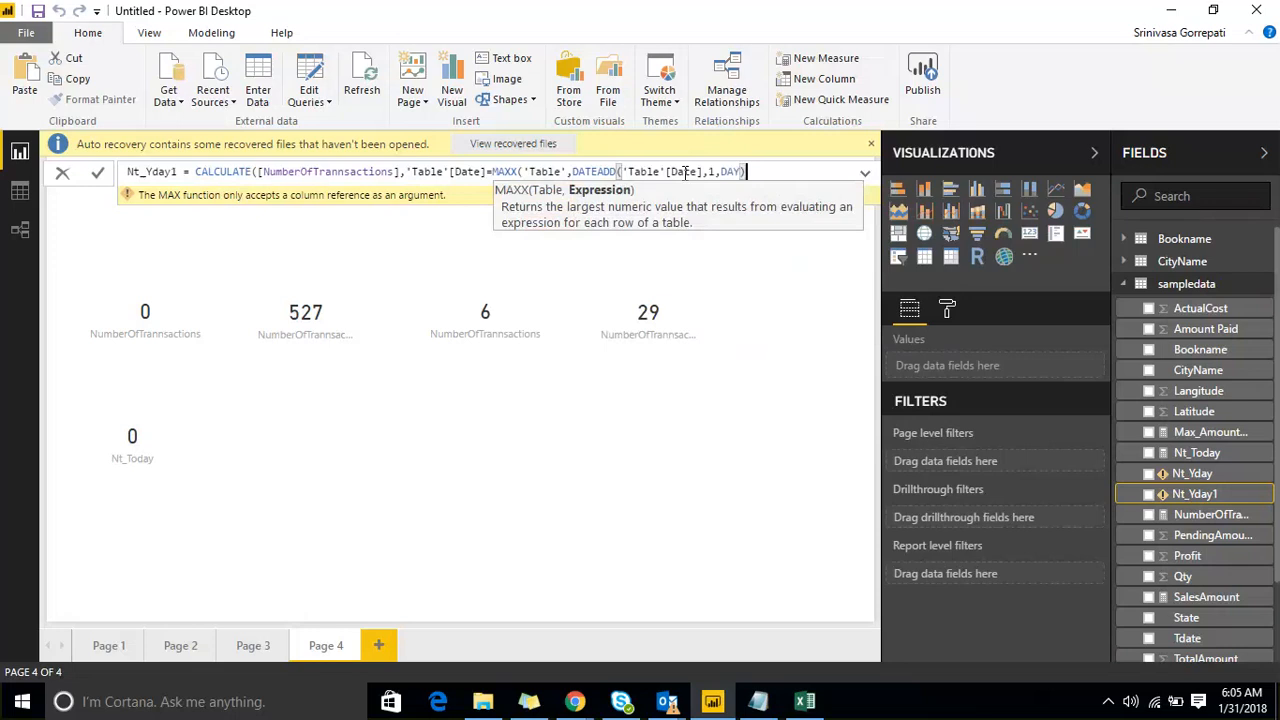
type(")")
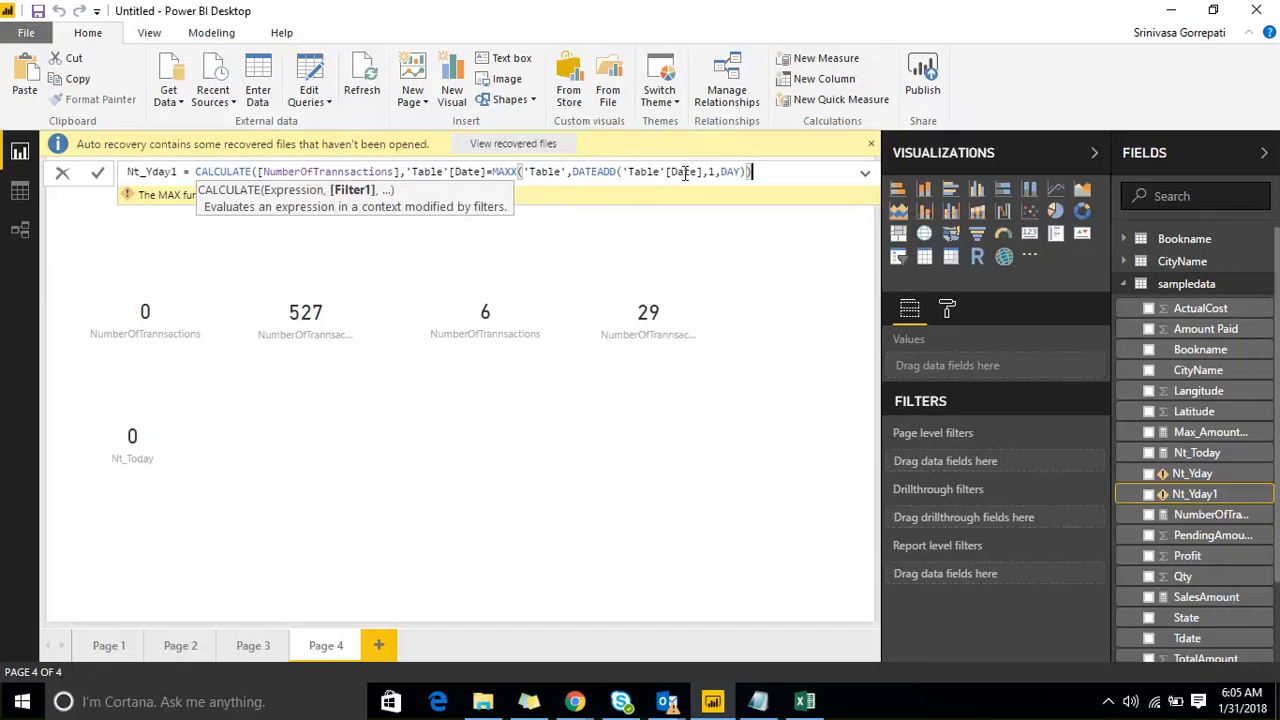
type(")")
key("Return")
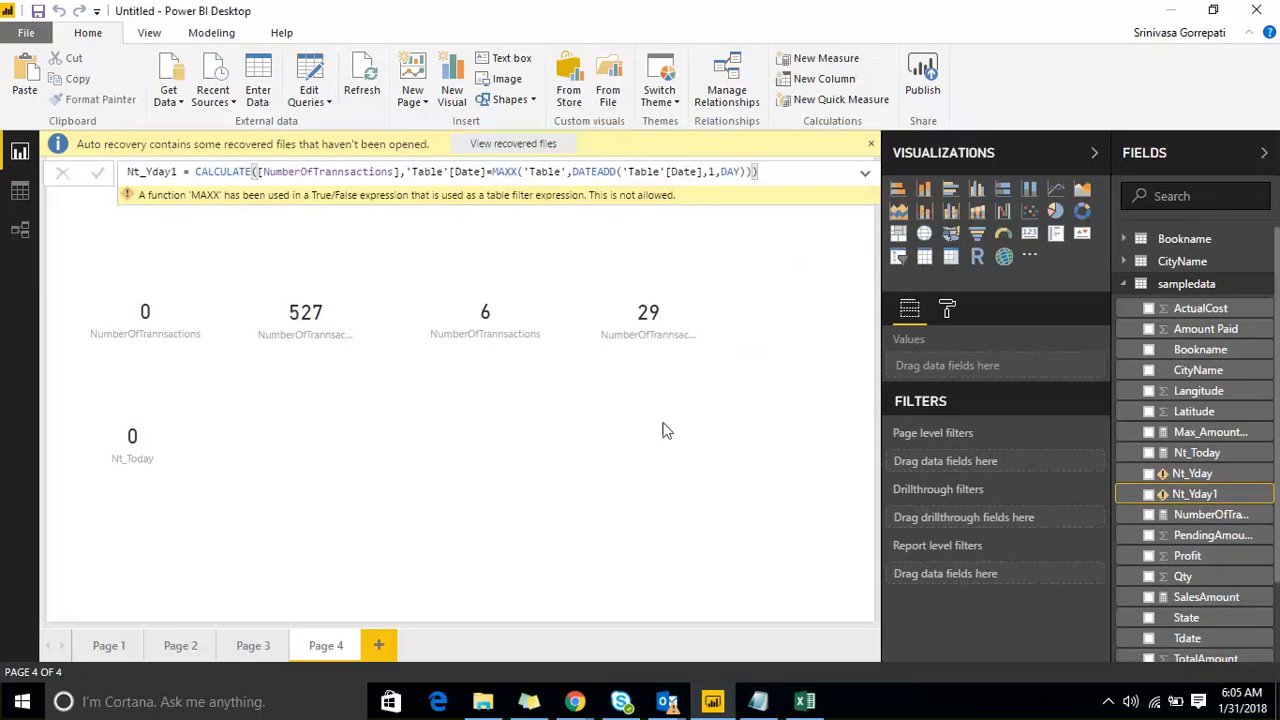
Switch to Outlook and search the Sent Items folder for the sender's first name.
mouse_move(668, 706)
left_click(685, 626)
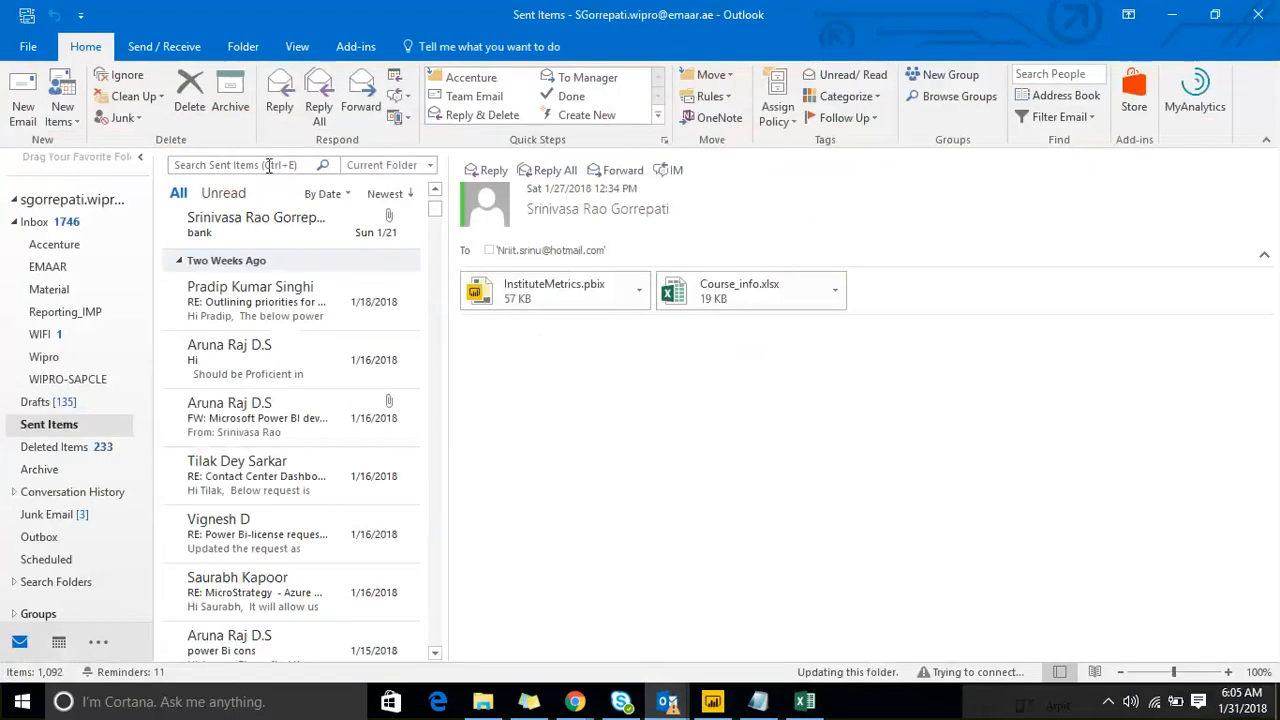
left_click(269, 165)
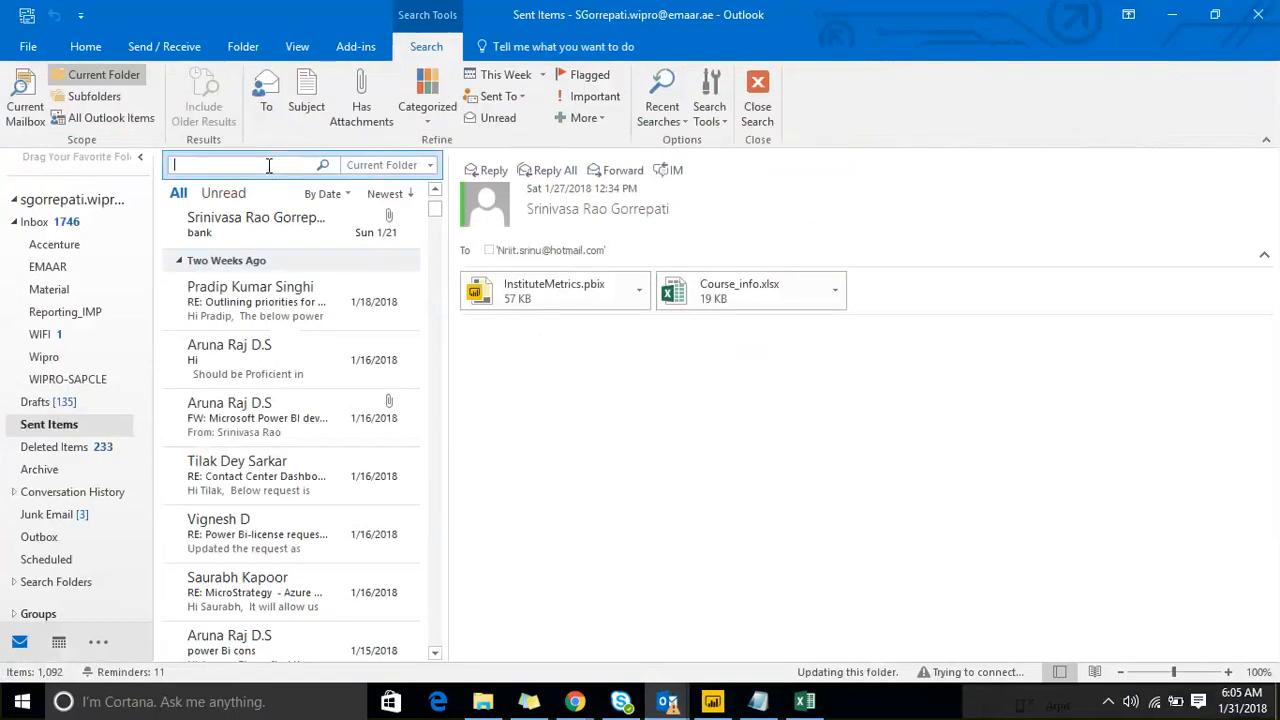
type("srinivas")
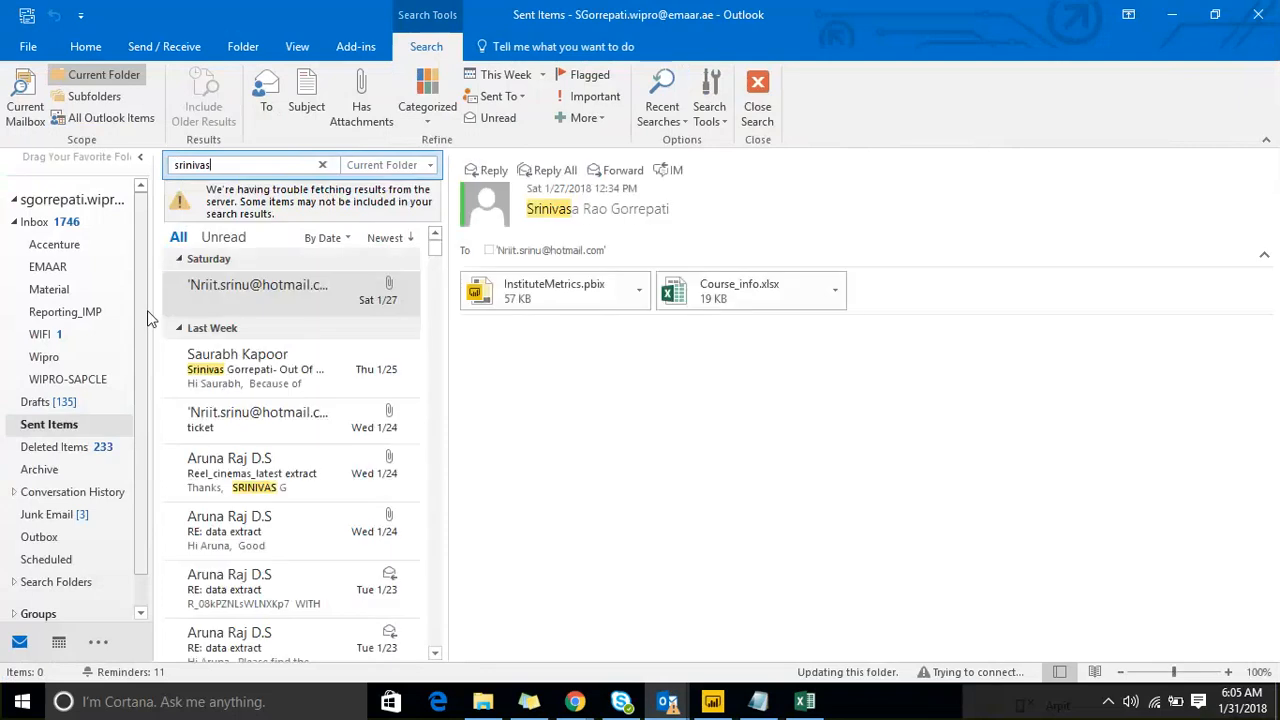
Find the 1/7/2018 message with the subject dax in the search results and show its formulas in a wider reading pane.
scroll(247, 324, "down", 1)
scroll(249, 331, "down", 3)
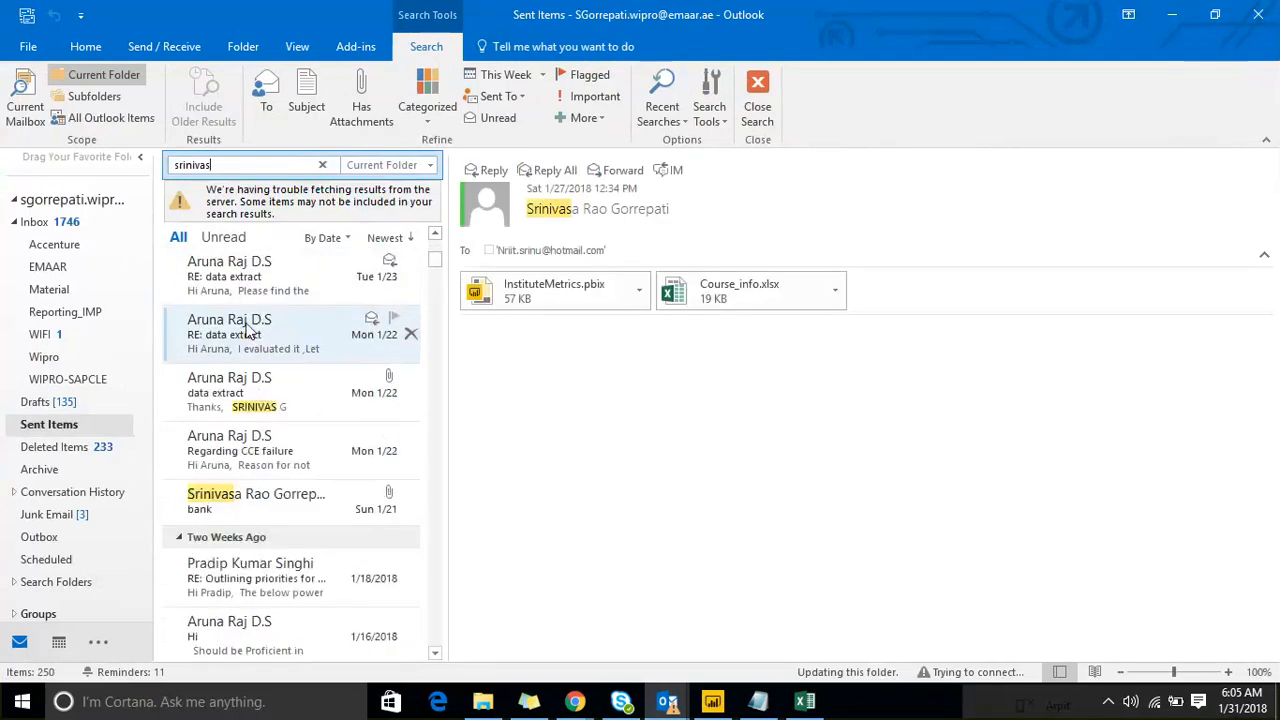
left_click_drag(448, 375, 568, 408)
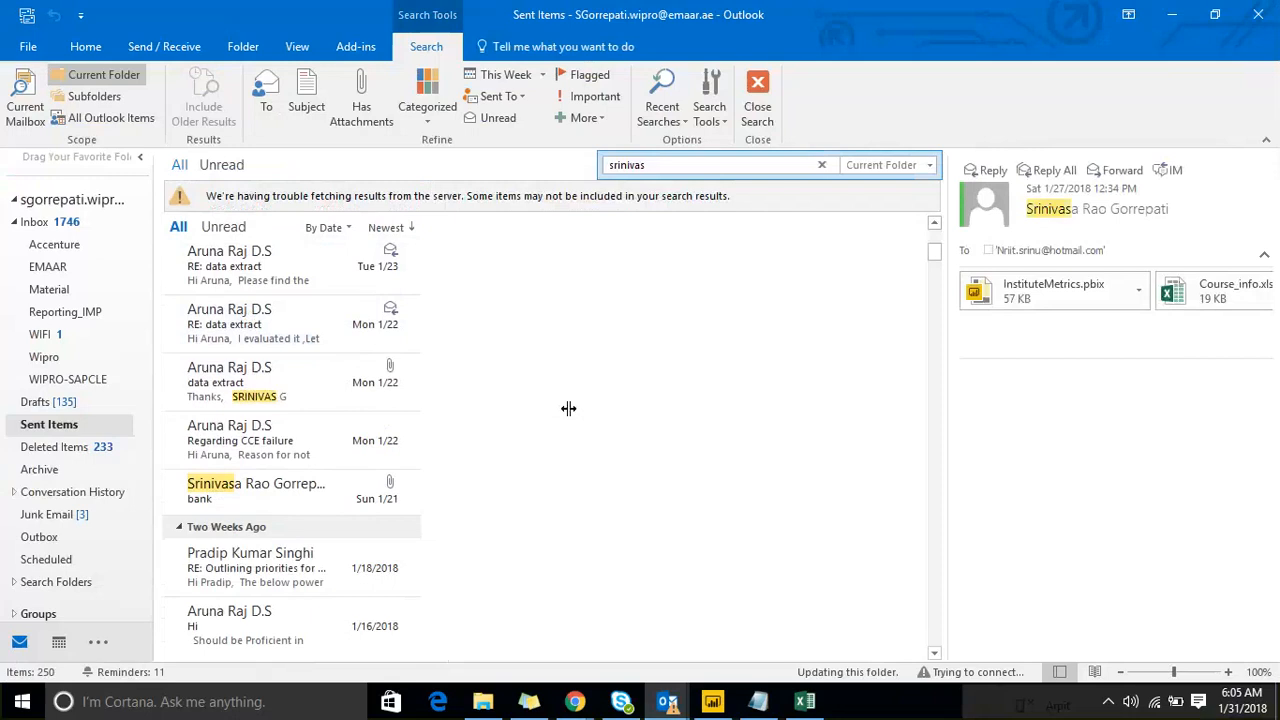
scroll(448, 366, "down", 6)
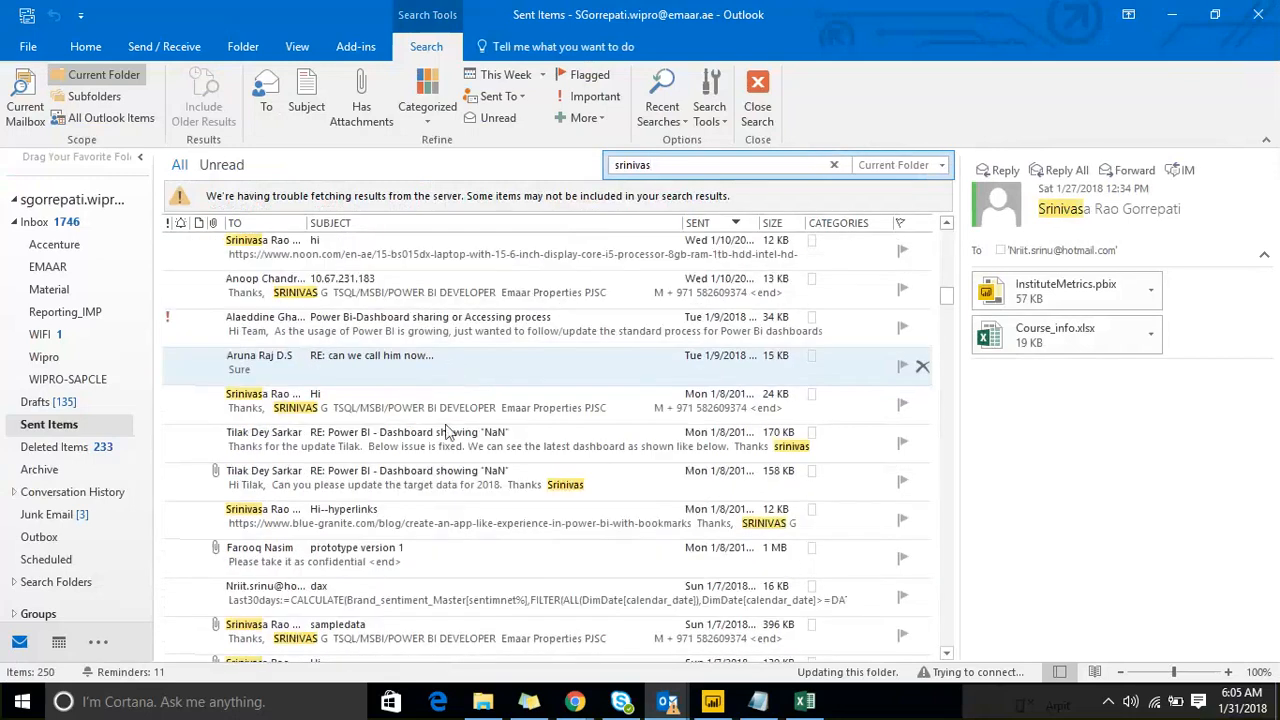
left_click(528, 594)
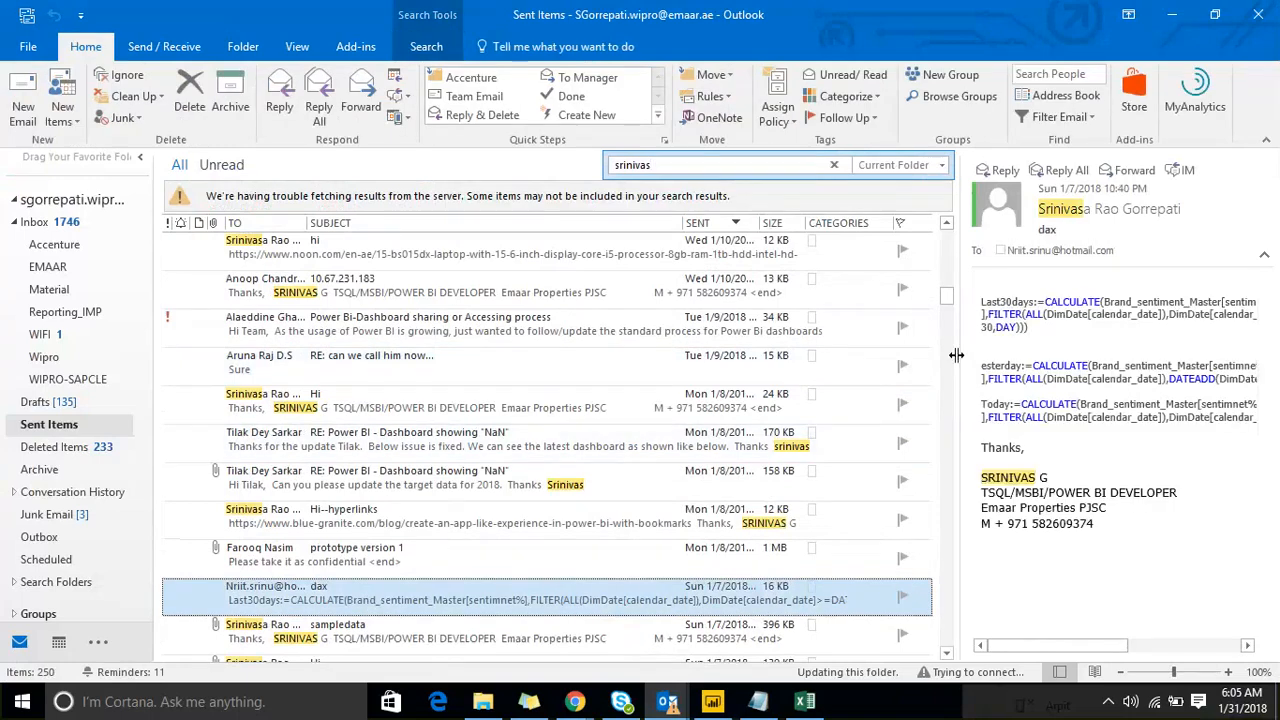
left_click_drag(957, 354, 525, 345)
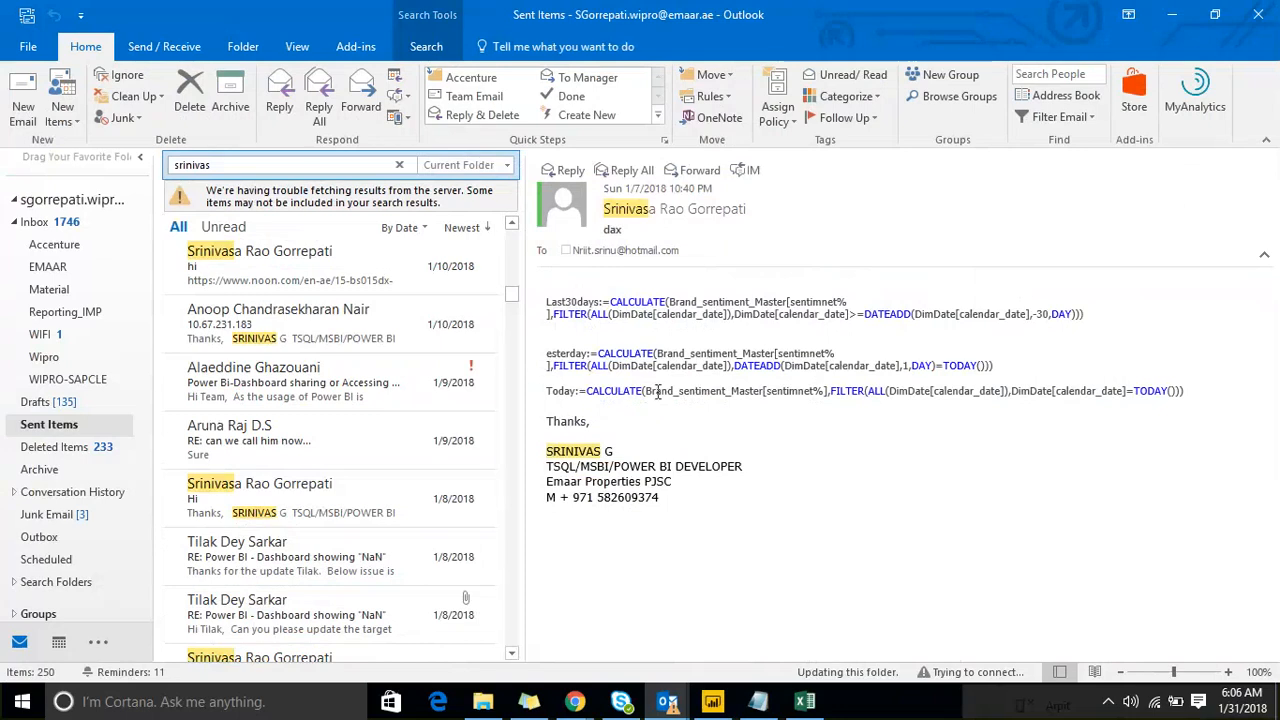
Copy the Last30days, yesterday and Today formulas from the dax message and paste them at the end of the Notepad notes.
left_click_drag(1184, 391, 511, 296)
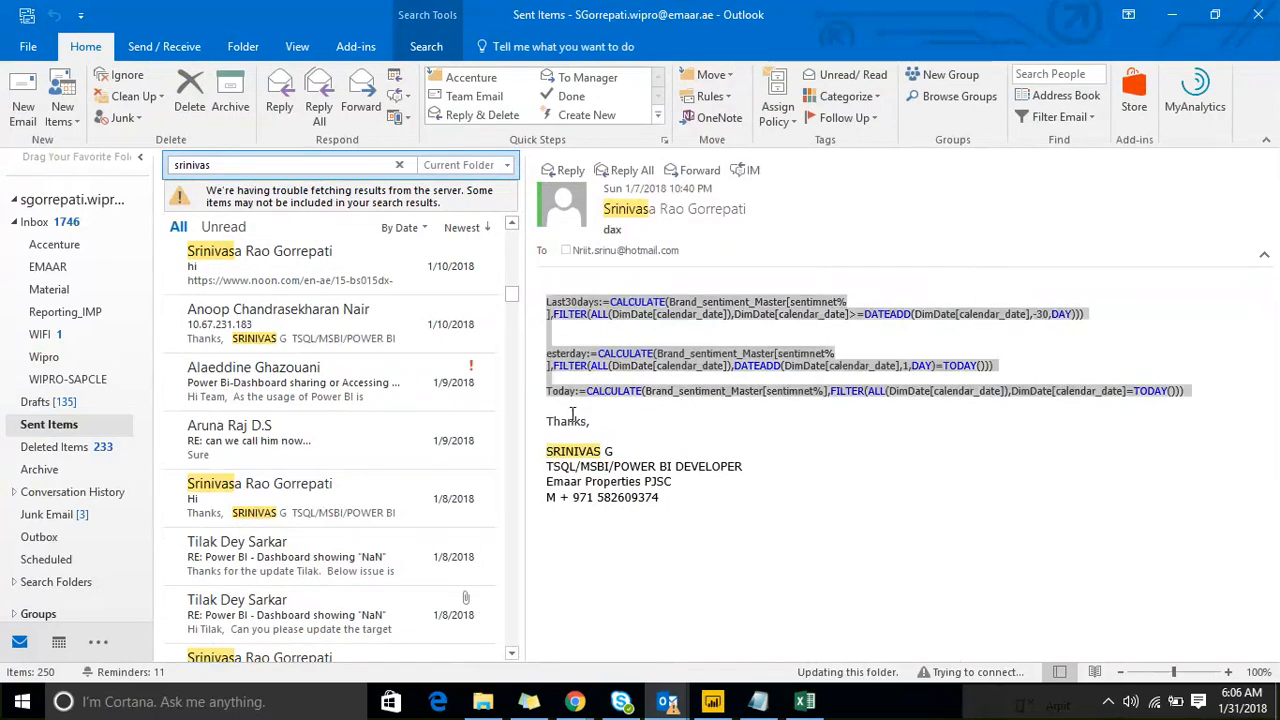
left_click(756, 702)
left_click(392, 510)
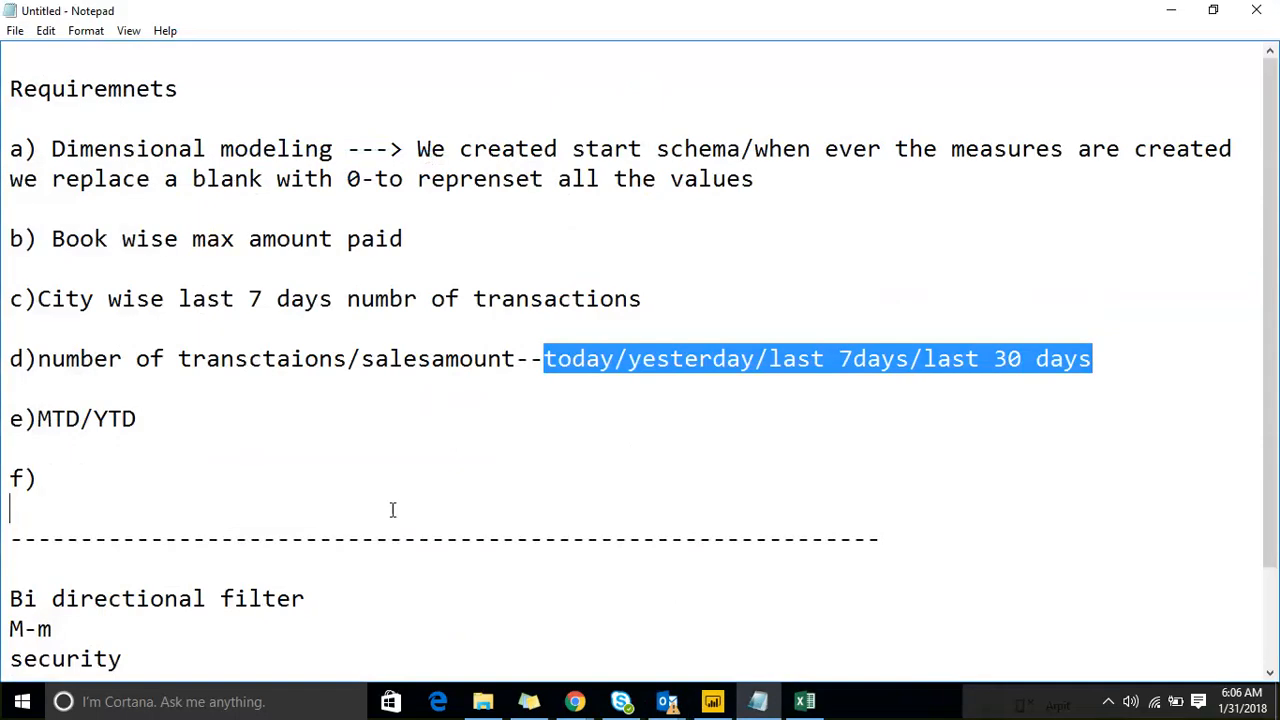
scroll(406, 478, "down", 2)
left_click(786, 586)
key("Return")
key("Return")
key("Return")
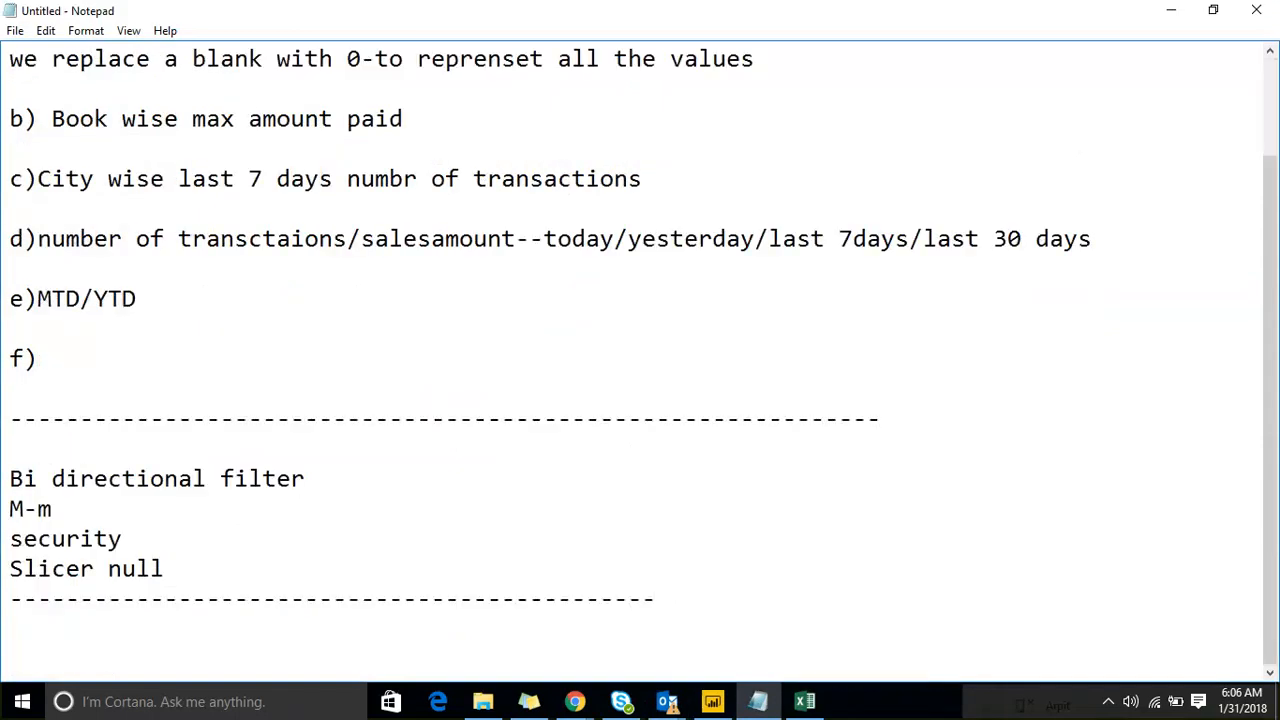
type("Last30days:=CALCULATE(Brand_sentiment_Master[sentimnet%],FILTER(ALL(DimDate[calendar_date]),DimDate[calendar_date]>=DATEADD(DimDate[calendar_date],-30,DAY)))   esterday:=CALCULATE(Brand_sentiment_Master[sentimnet%],FILTER(ALL(DimDate[calendar_date]),DATEADD(DimDate[calendar_date],1,DAY)=TODAY()))  Today:=CALCULATE(Brand_sentiment_Master[sentimnet%],FILTER(ALL(DimDate[calendar_date]),DimDate[calendar_date]=TODAY()))")
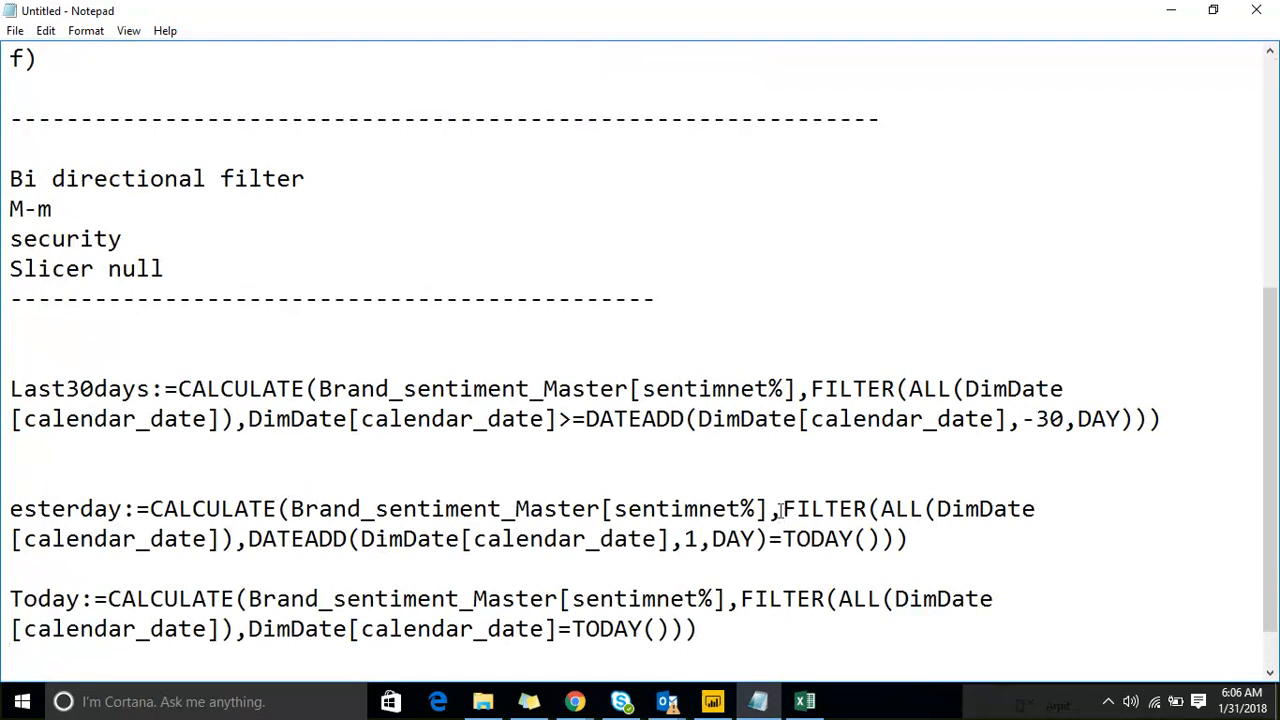
Highlight the FILTER(ALL(DimDate[calendar_date]),DATEADD(DimDate[calendar_date],1,DAY)=TODAY()) portion of the yesterday formula in the notes to examine it.
left_click_drag(783, 509, 912, 539)
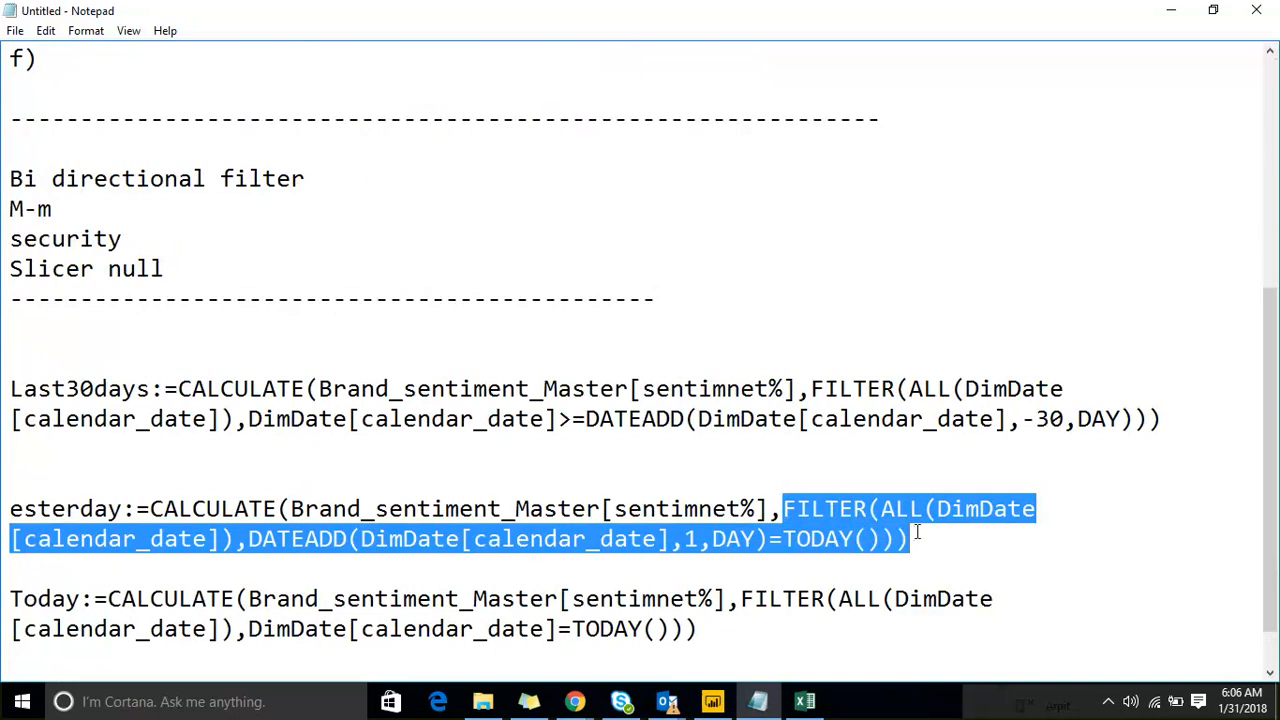
left_click(495, 576)
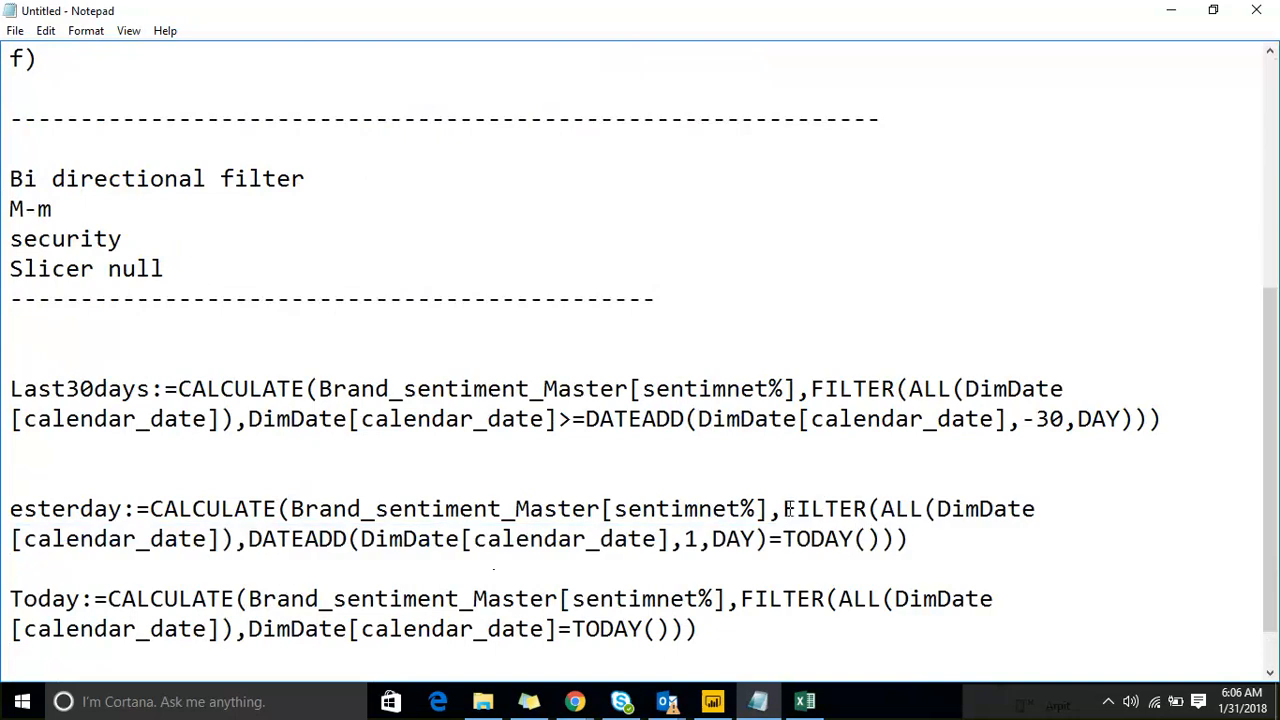
left_click_drag(782, 509, 797, 539)
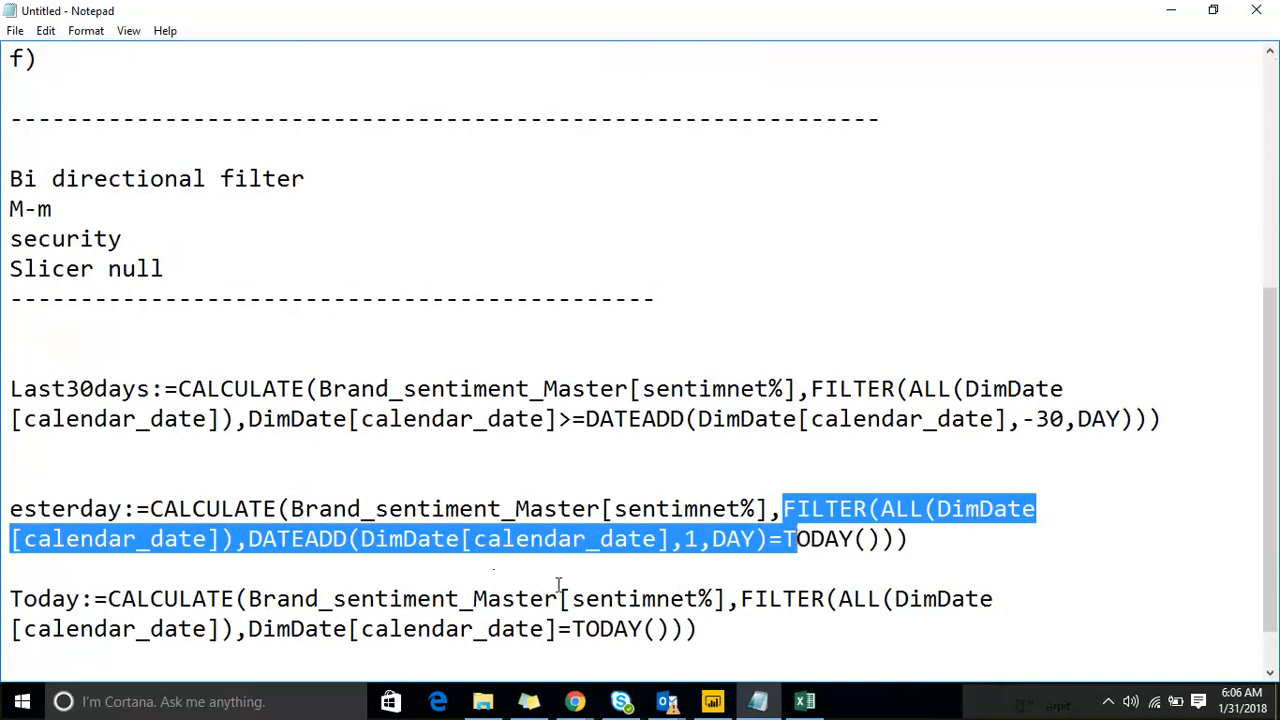
left_click(519, 597)
left_click_drag(782, 509, 916, 544)
scroll(915, 538, "down", 1)
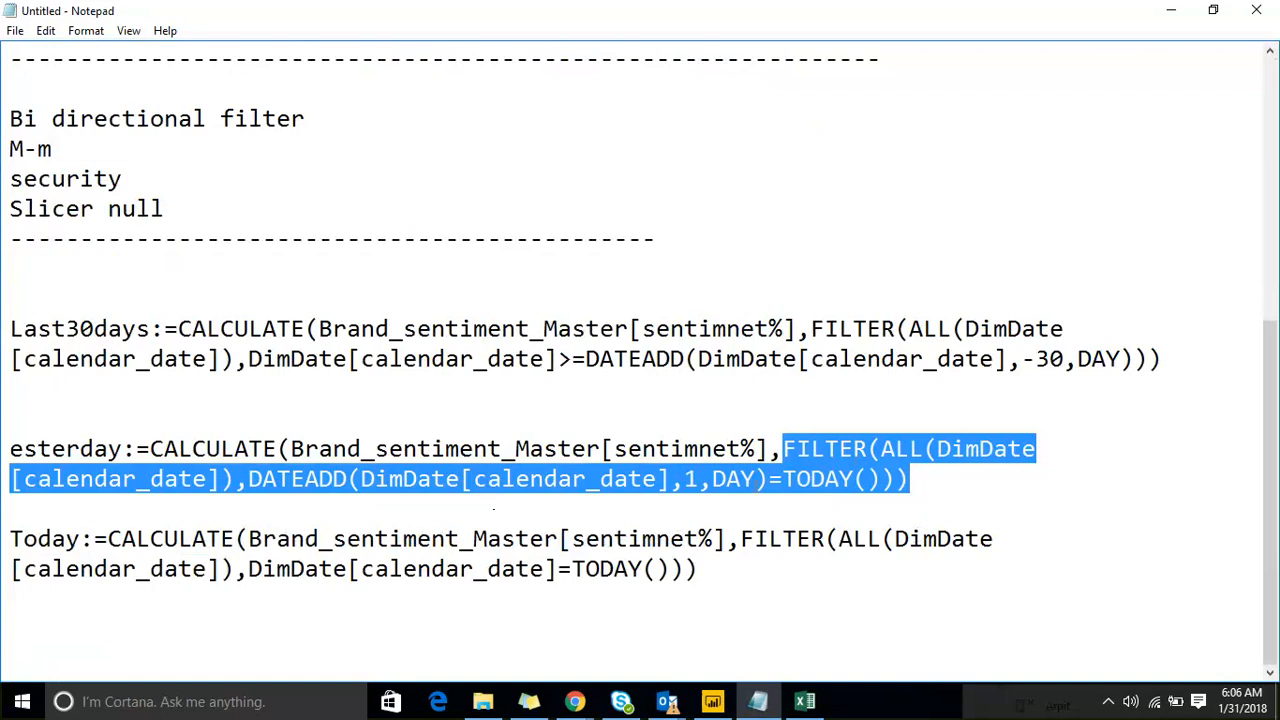
Return to the requirements list in the Notepad notes and highlight item d on transactions and sales amount through item e, MTD/YTD.
left_click(1171, 11)
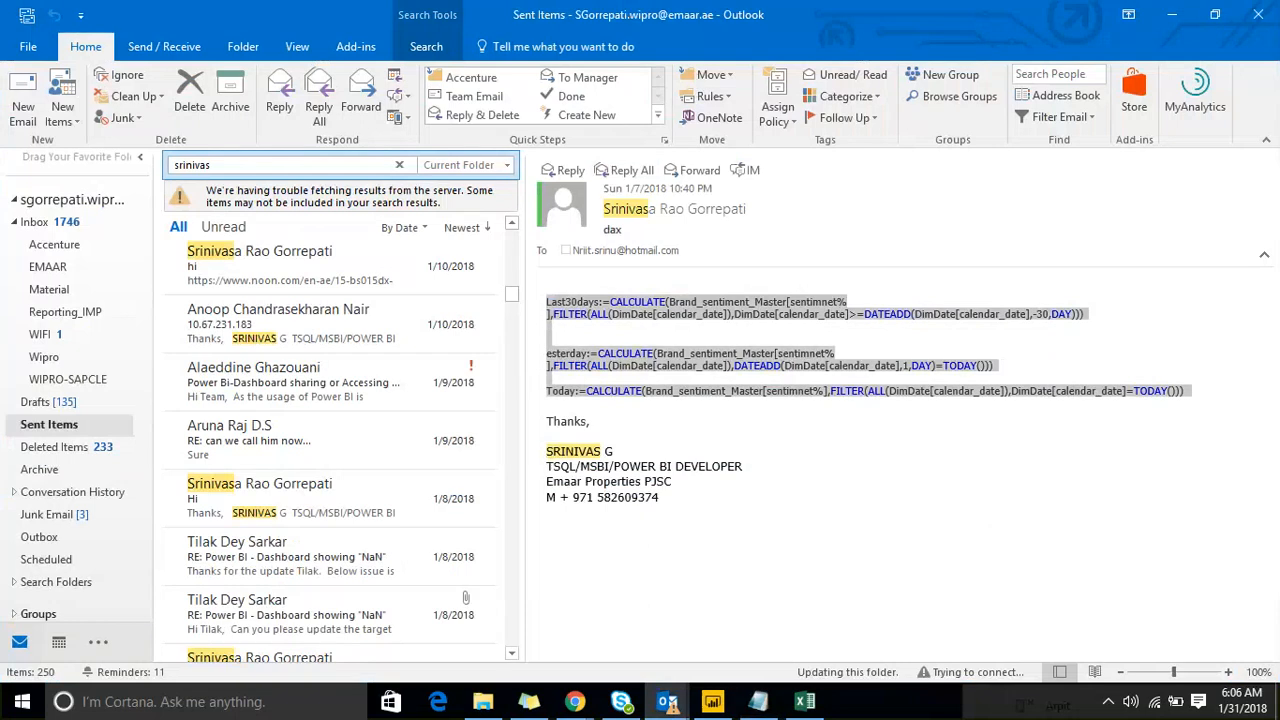
left_click(758, 703)
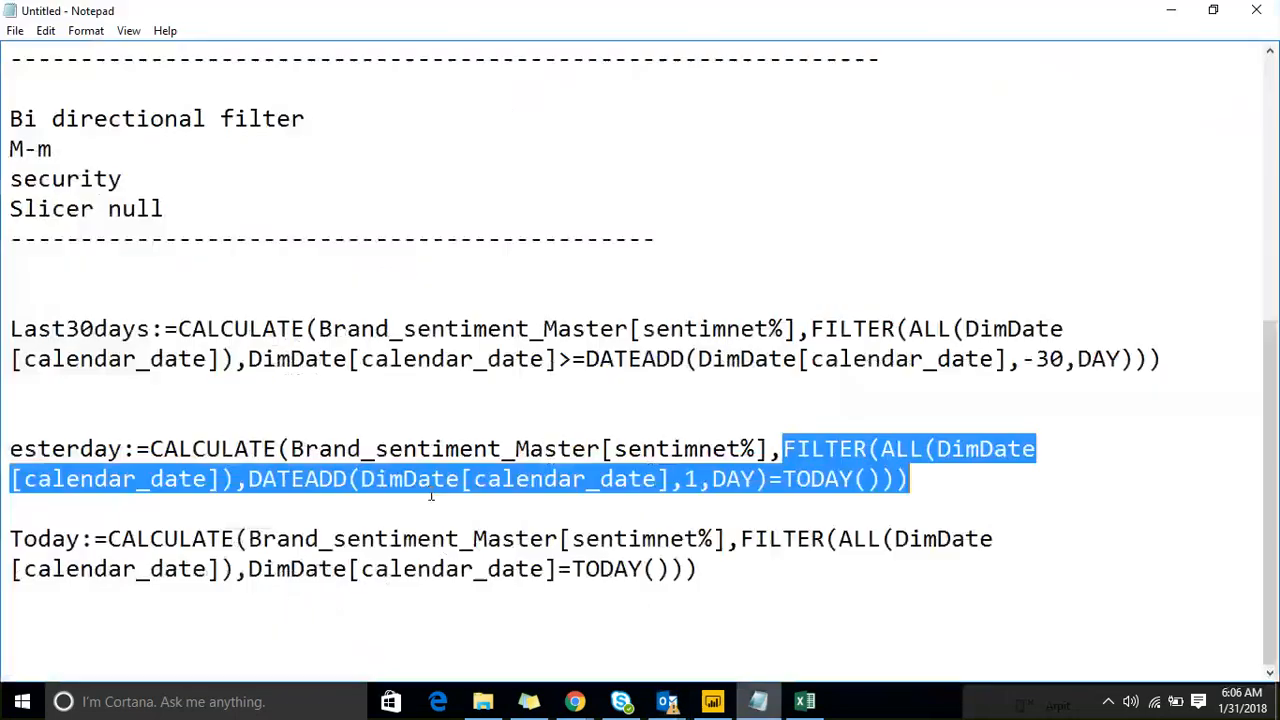
scroll(406, 351, "up", 5)
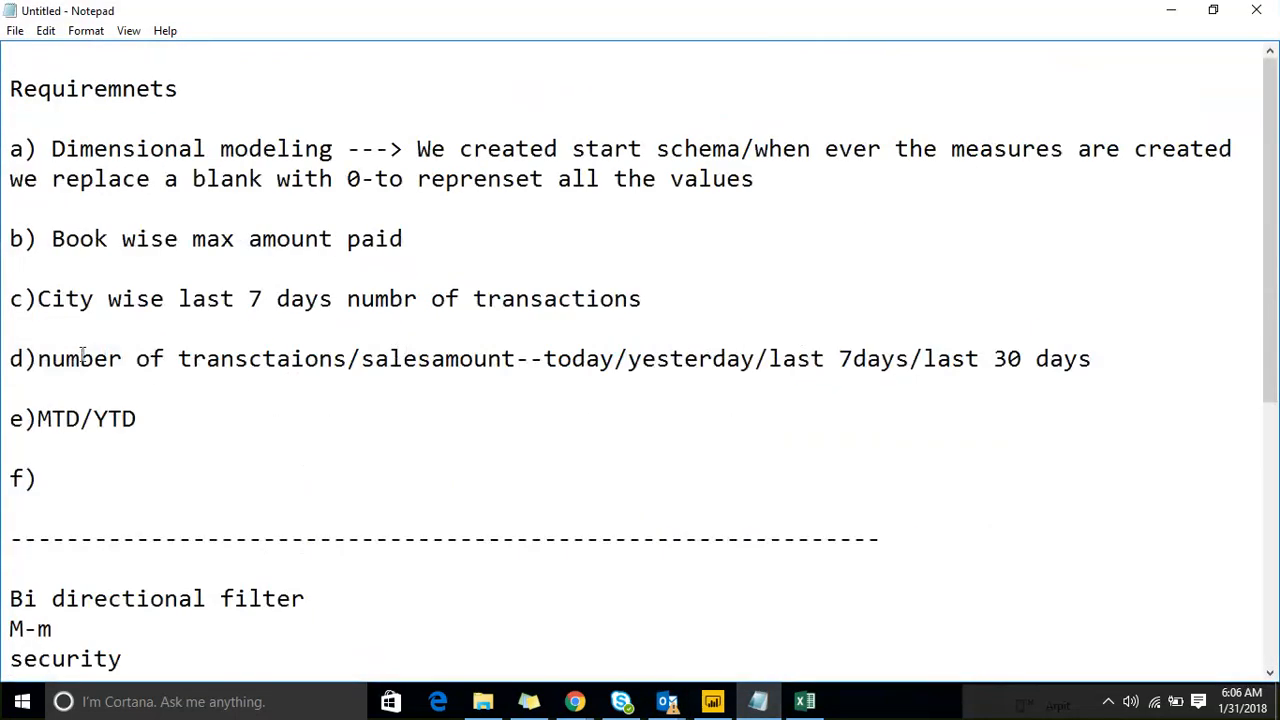
left_click_drag(79, 358, 539, 407)
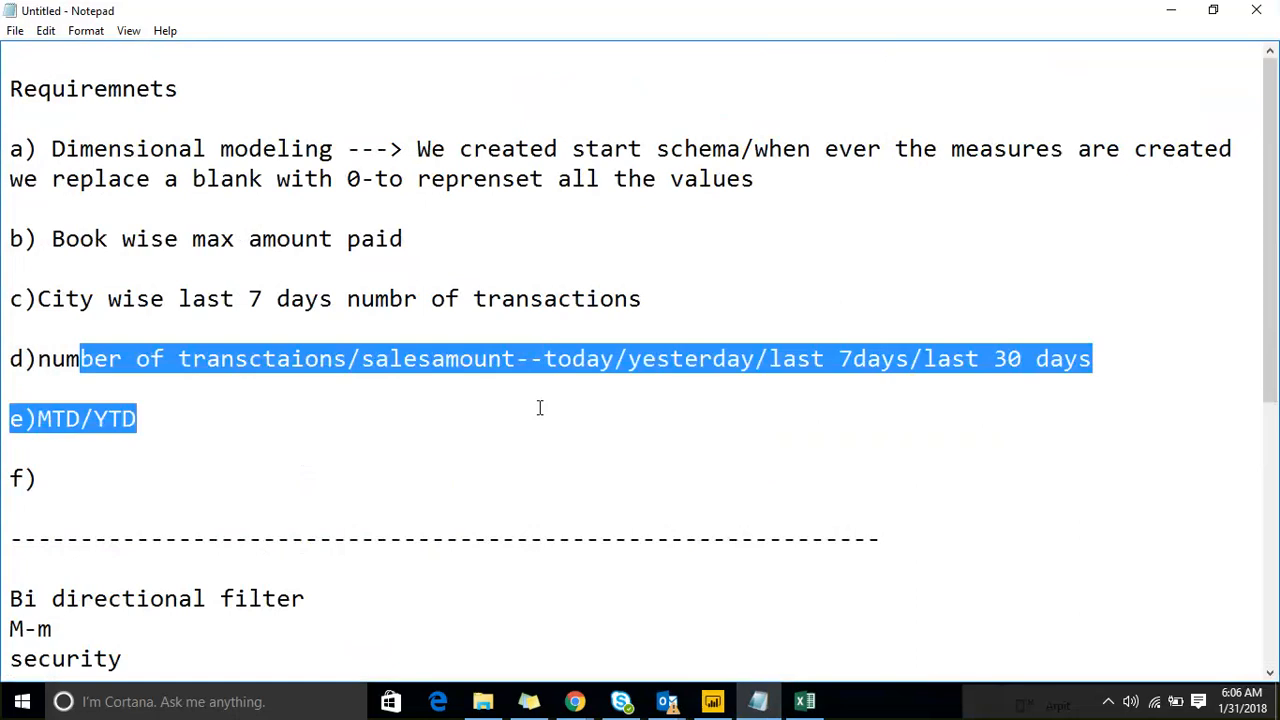